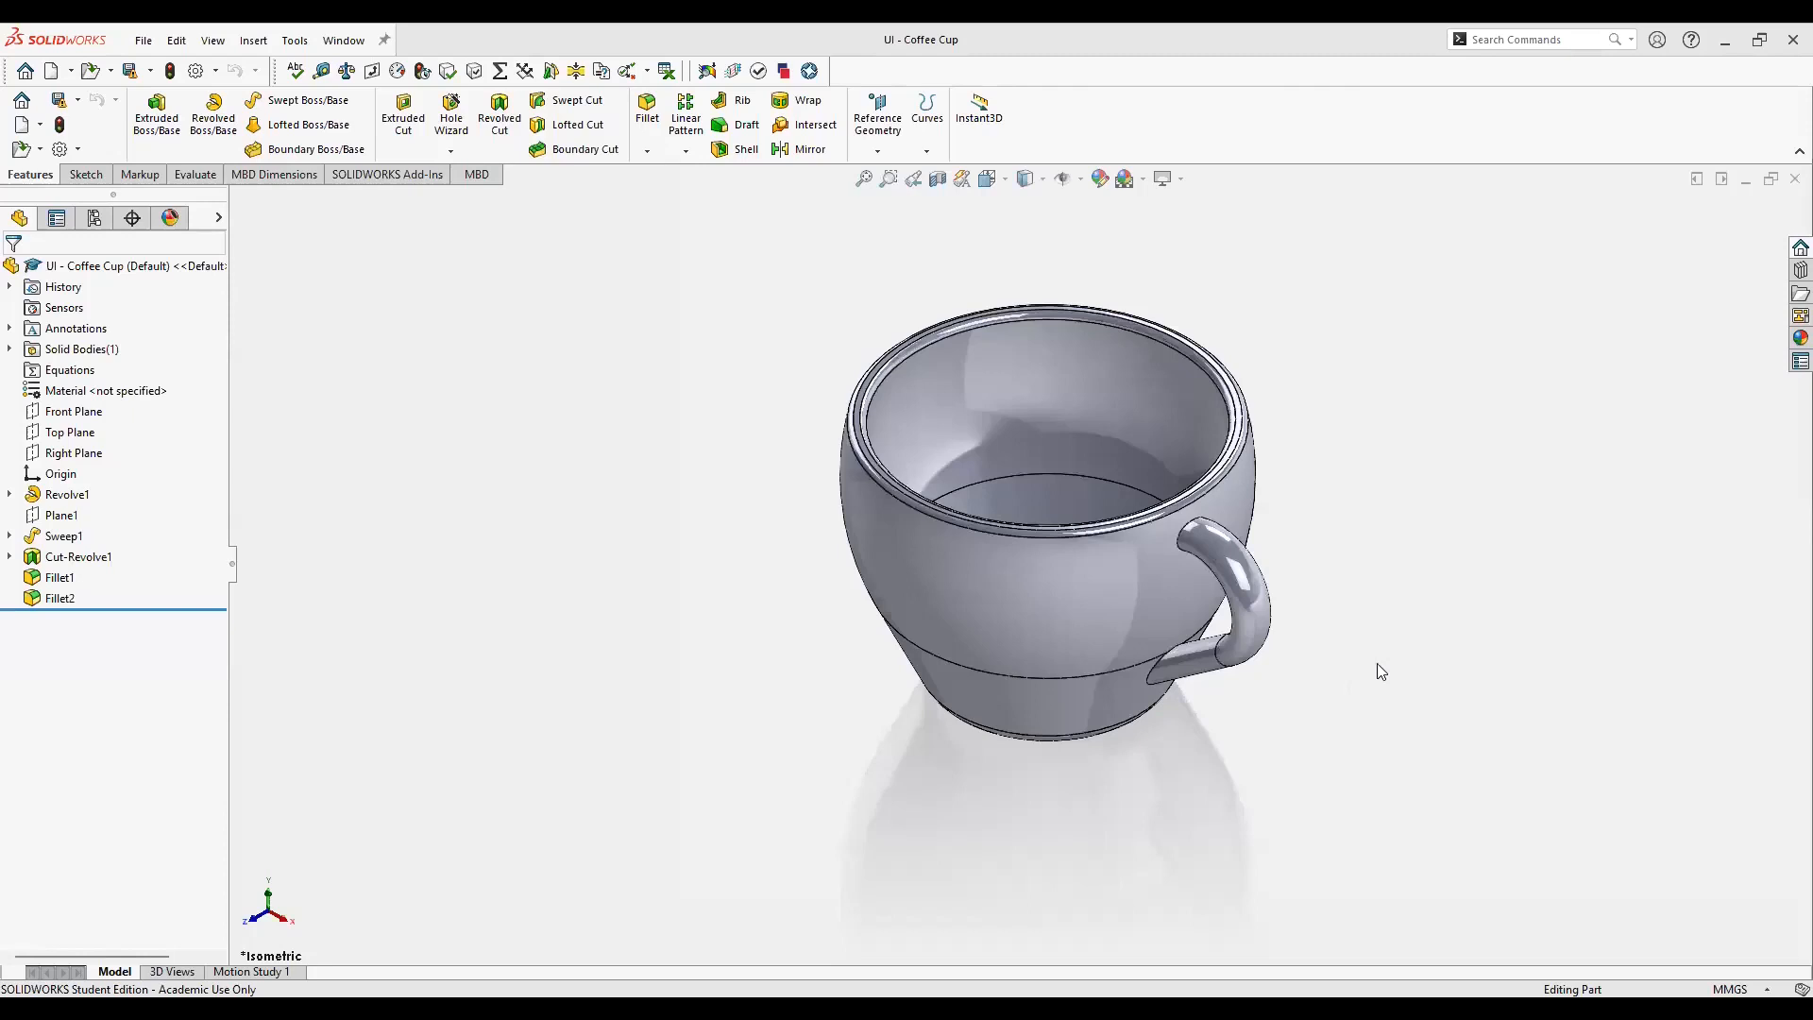
# Zoom out and in on the coffee cup to examine its rim, body and handle.
pyautogui.scroll(2, 965, 693)
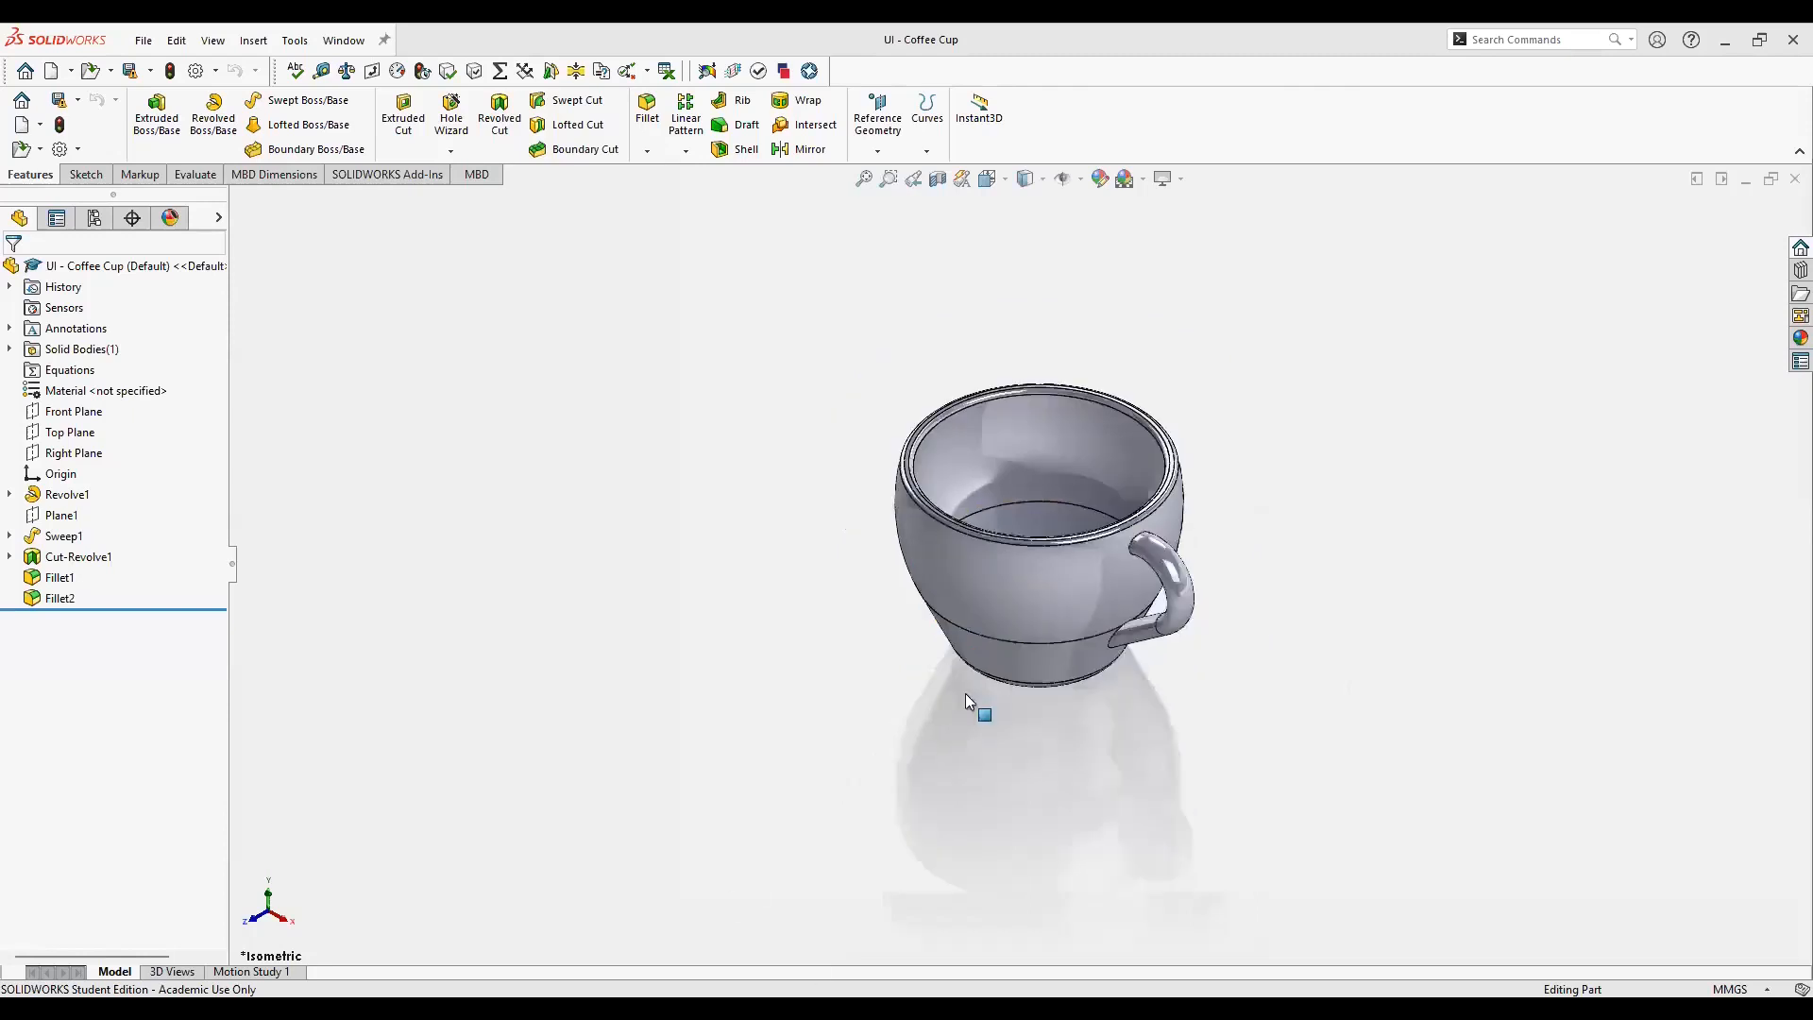
pyautogui.scroll(-2, 965, 693)
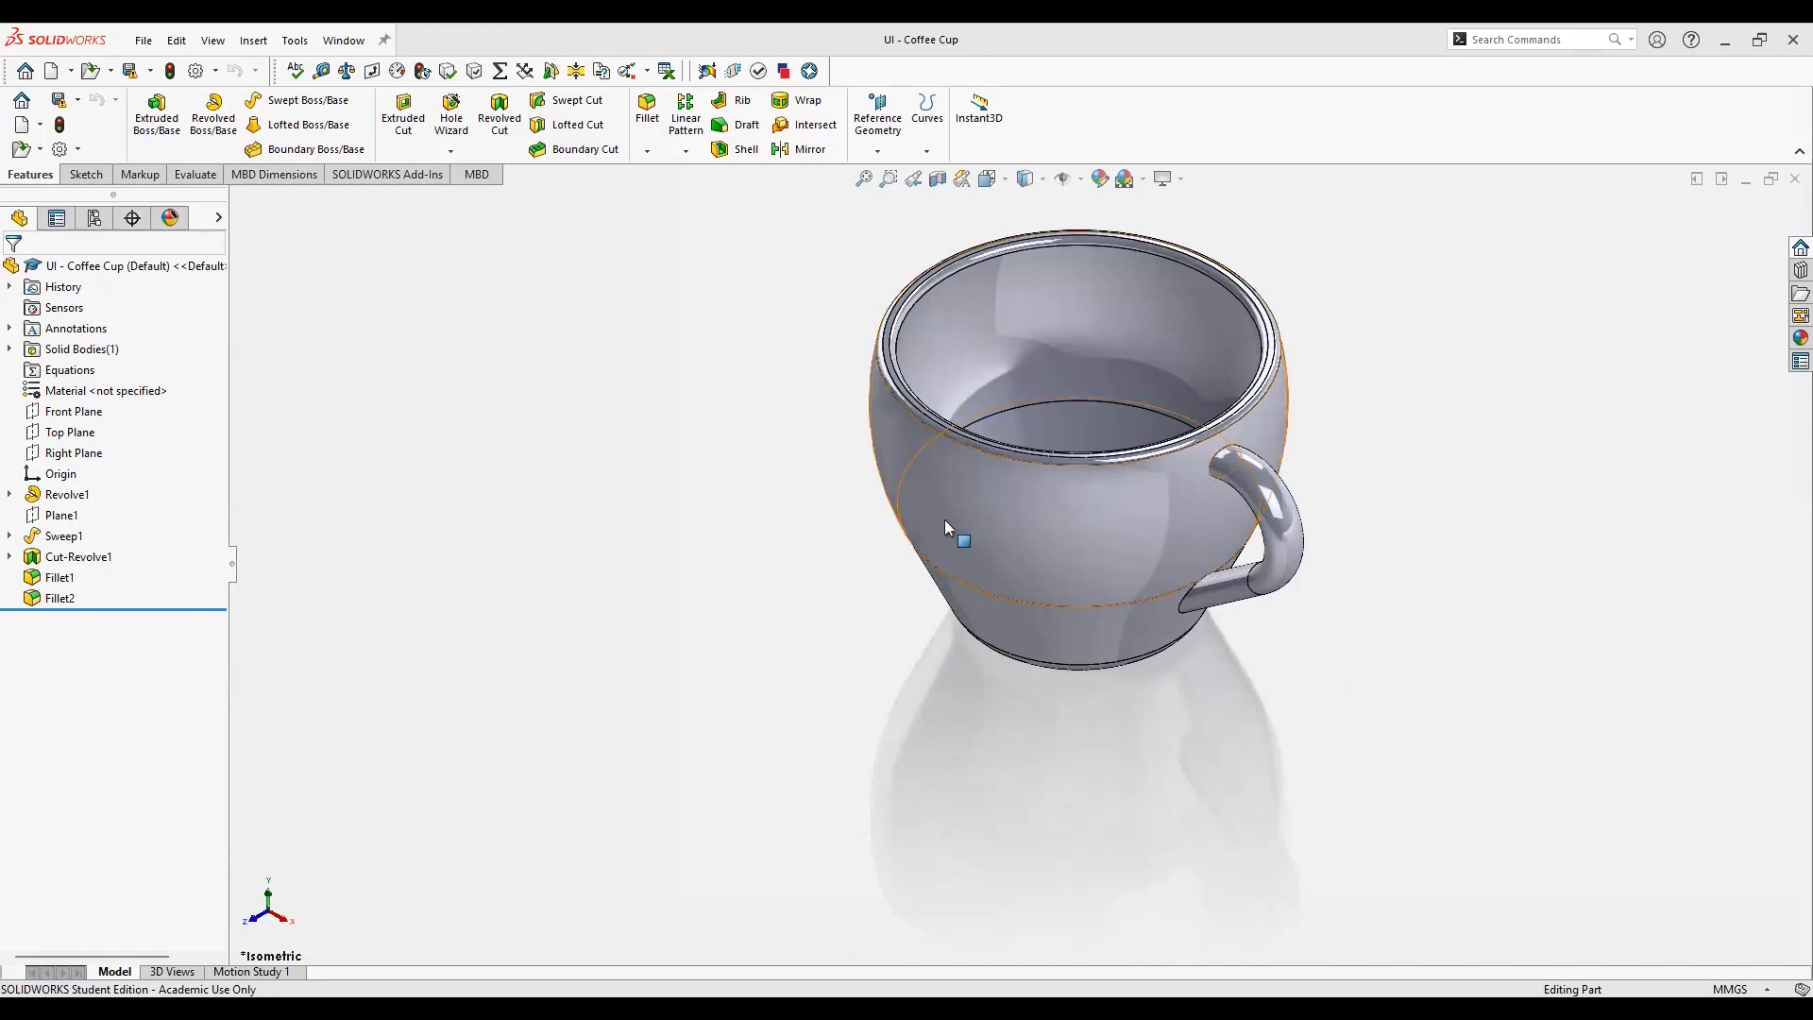
pyautogui.scroll(2, 1191, 549)
pyautogui.scroll(-3, 1261, 550)
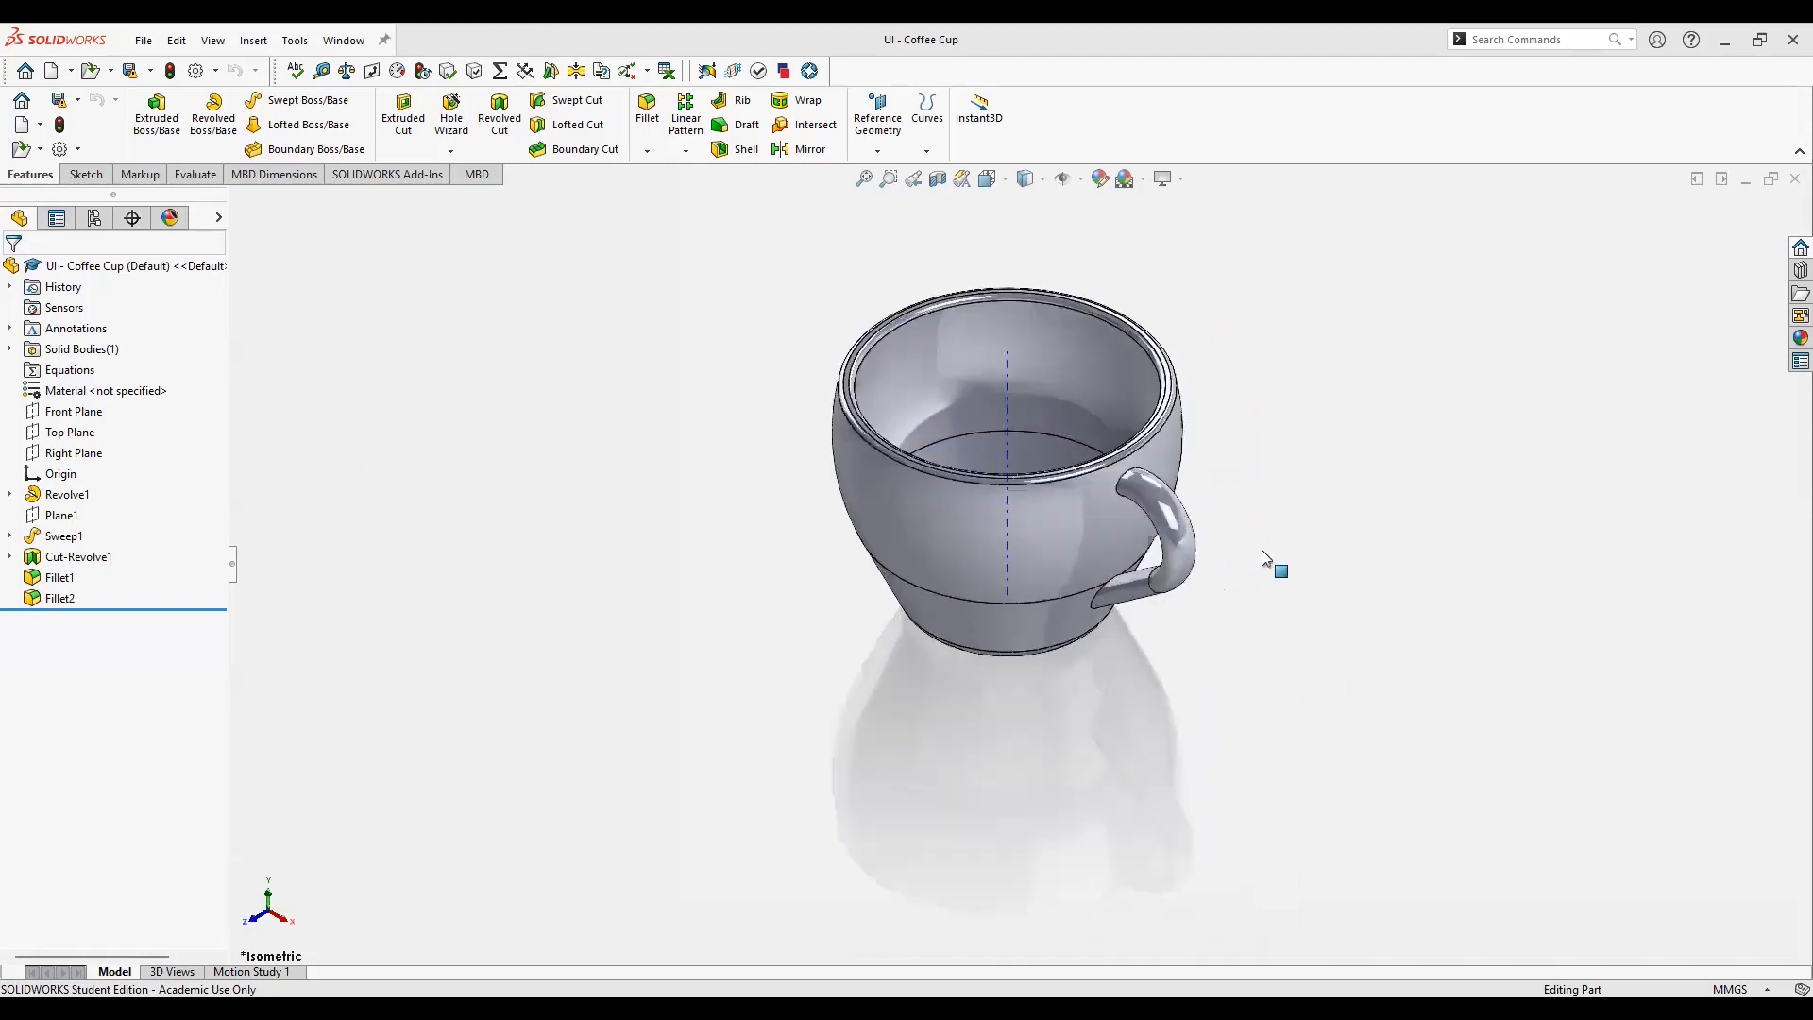
pyautogui.scroll(1, 1195, 514)
pyautogui.scroll(1, 1194, 512)
pyautogui.scroll(-3, 1193, 513)
pyautogui.scroll(2, 1194, 513)
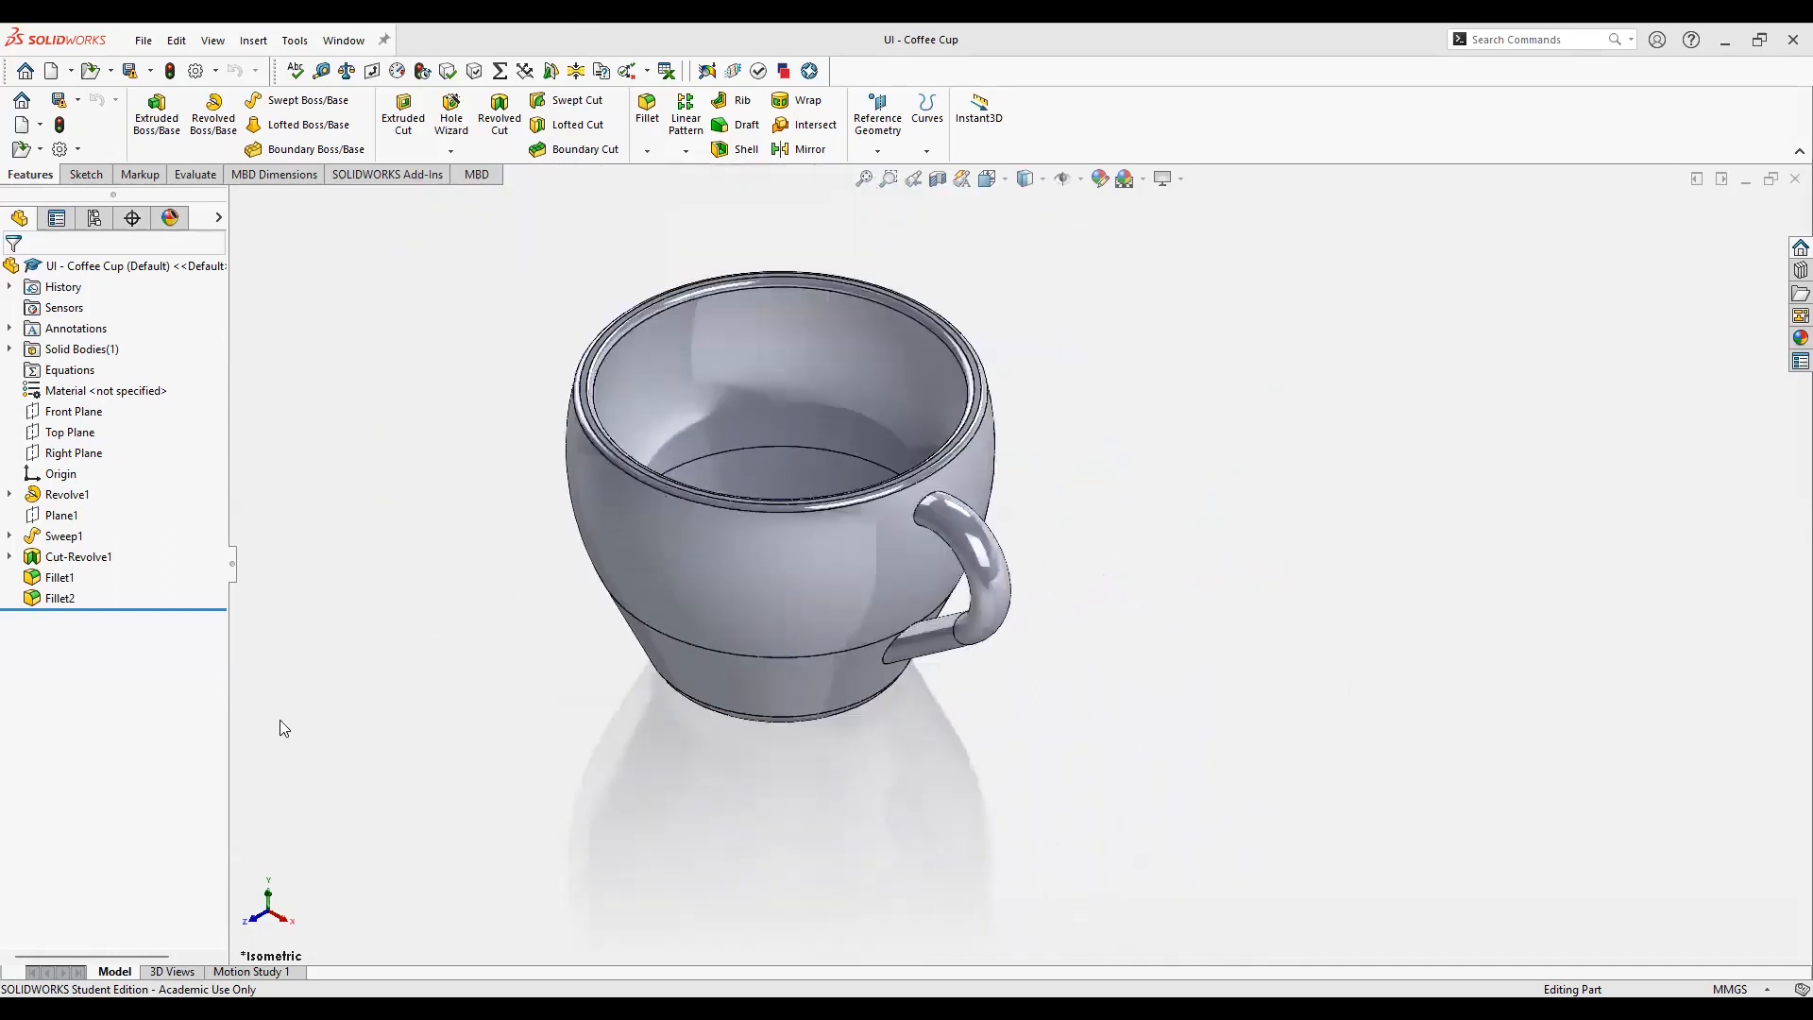
# Rotate, pan and zoom the coffee cup to examine its interior and handle from a tilted angle.
pyautogui.moveTo(692, 548); pyautogui.dragTo(1037, 711, button='middle')
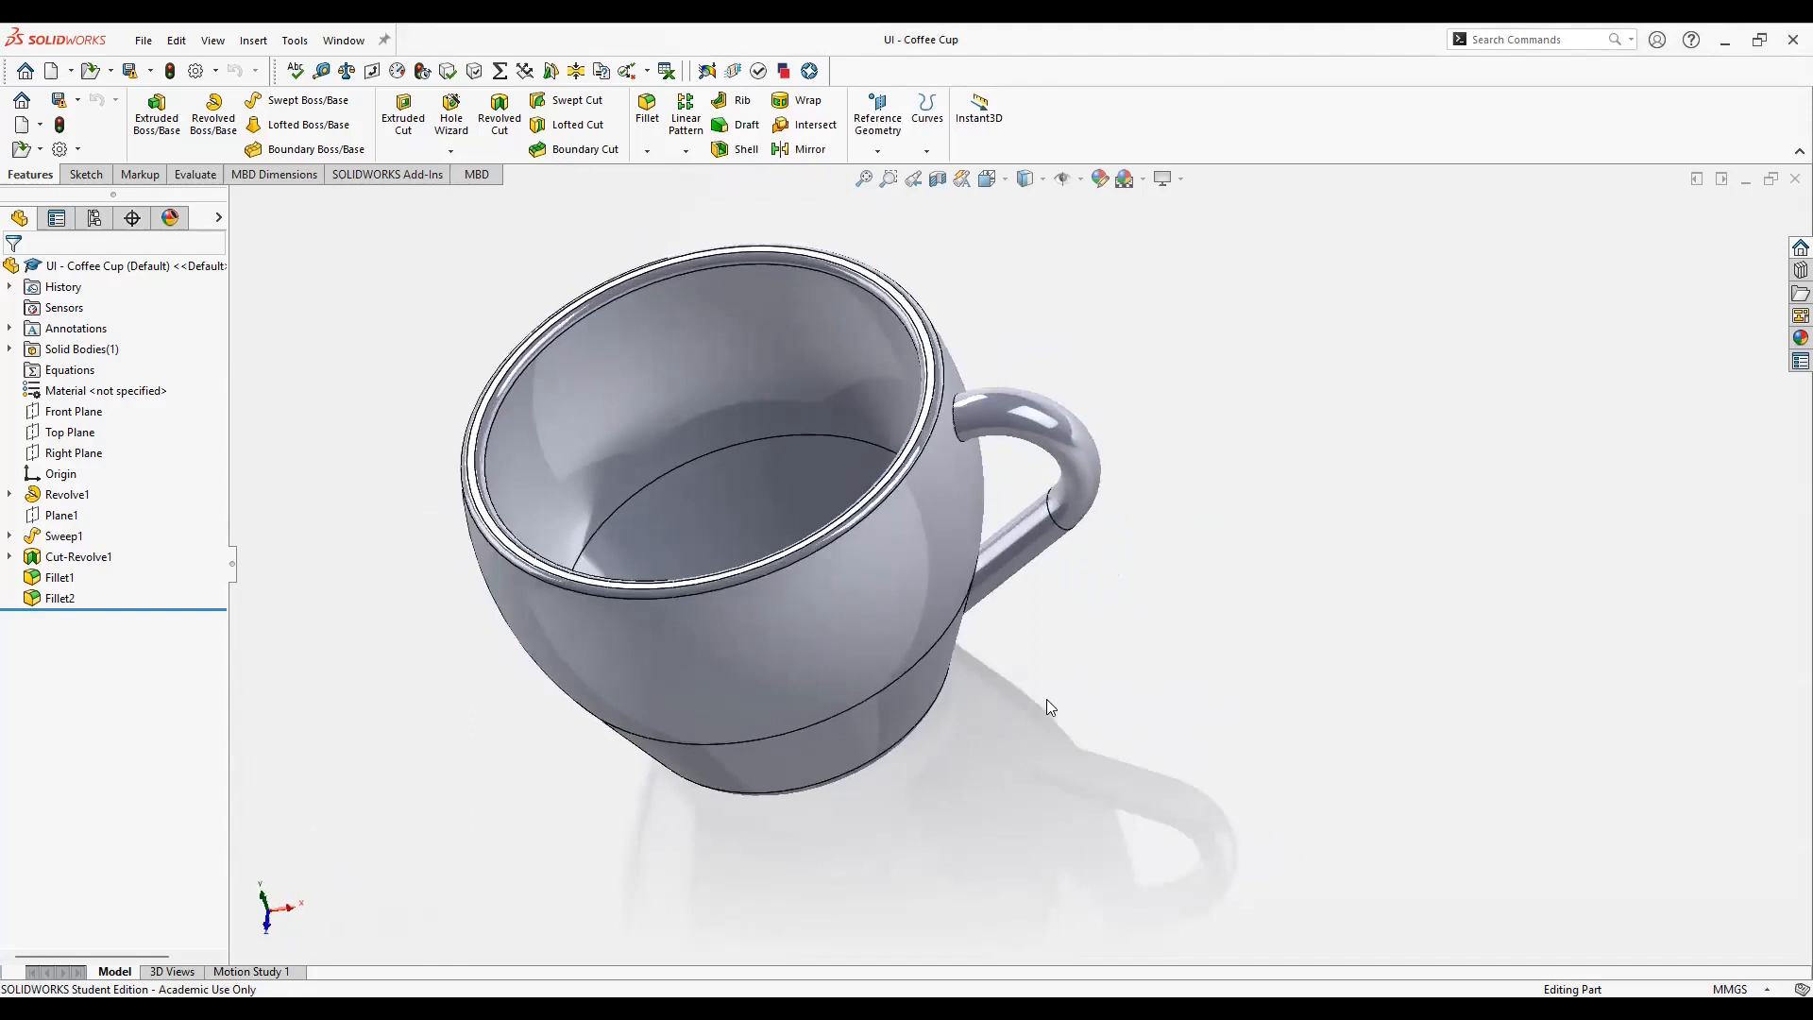
pyautogui.keyDown('ctrl'); pyautogui.moveTo(1072, 618); pyautogui.dragTo(1187, 667, button='middle'); pyautogui.keyUp('ctrl')
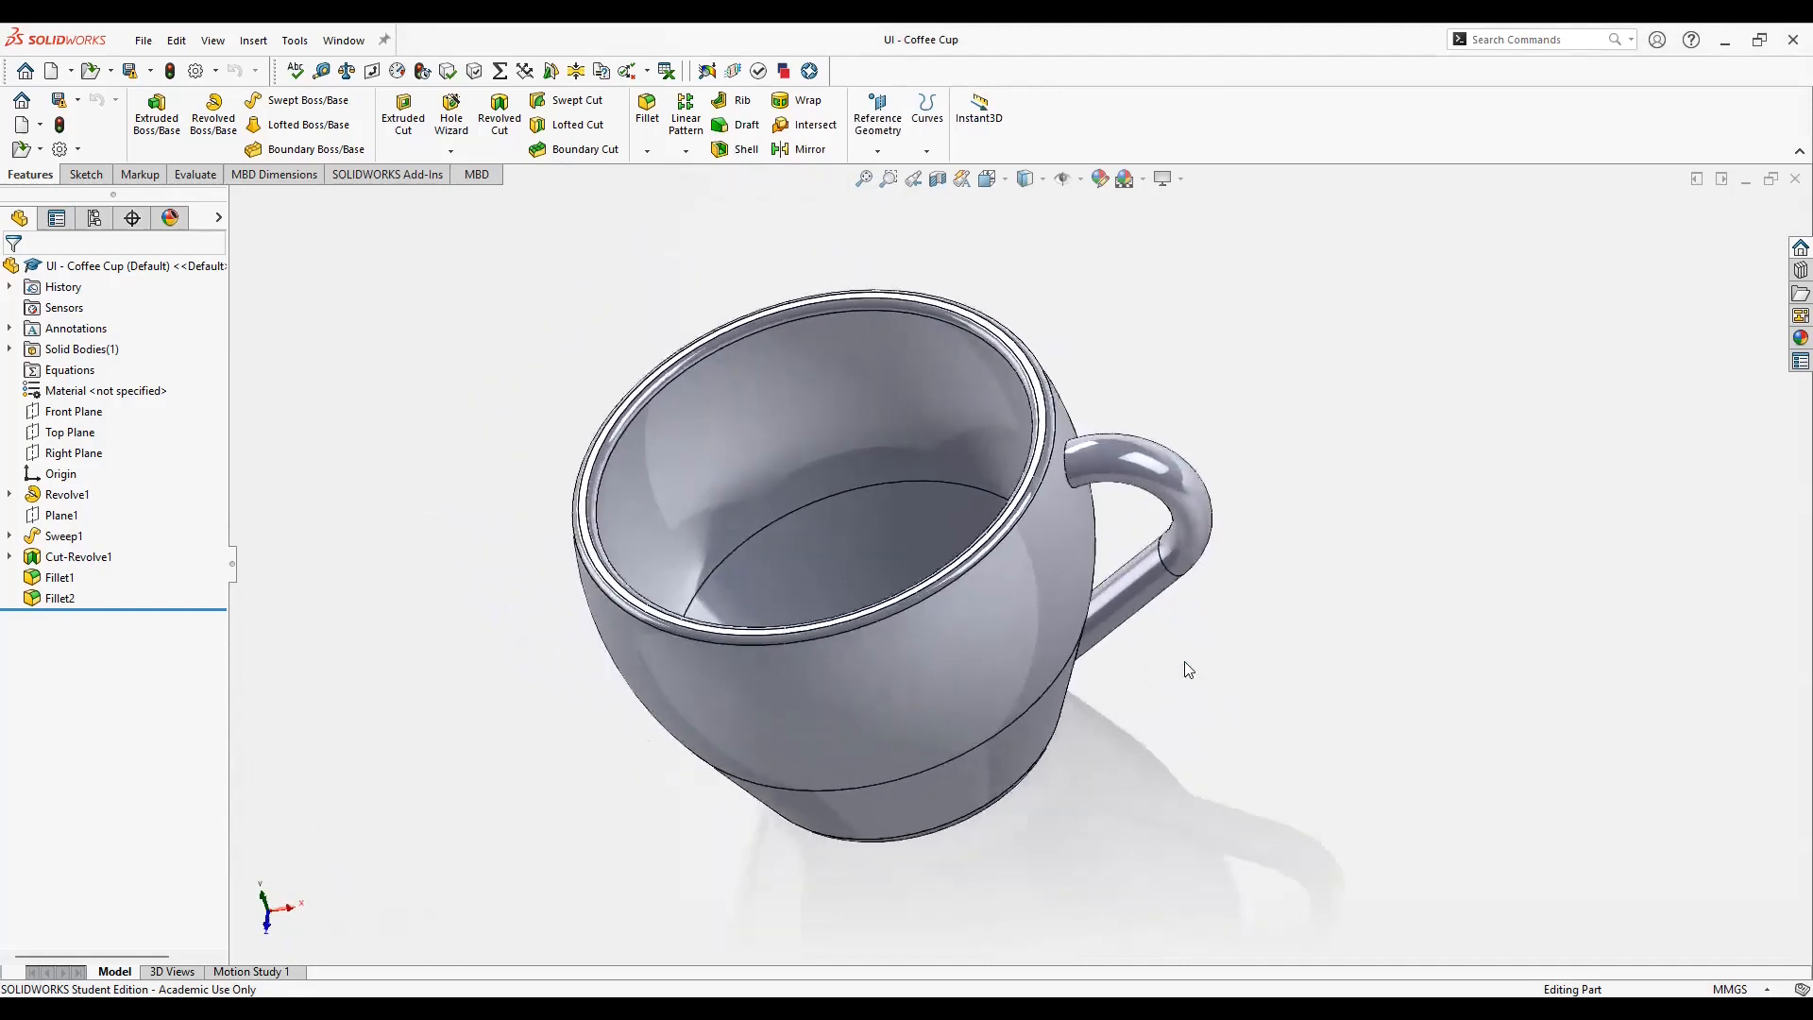
pyautogui.scroll(3, 1184, 661)
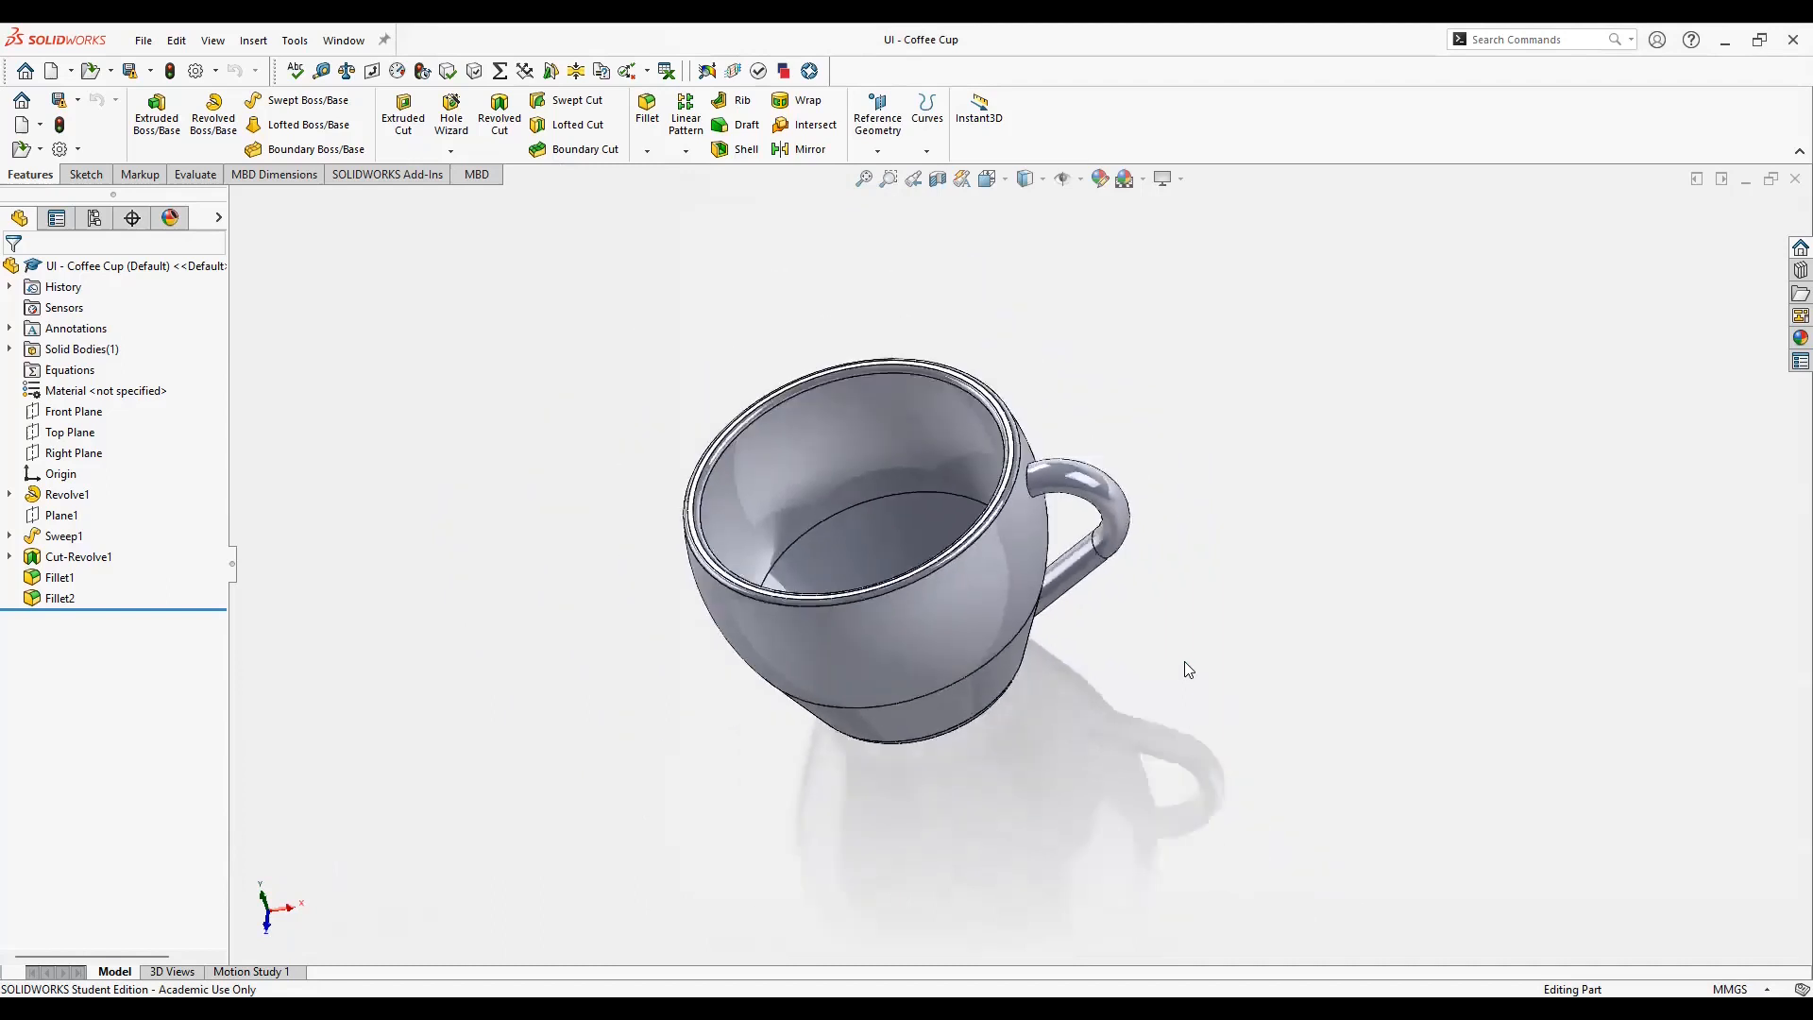
pyautogui.keyDown('ctrl'); pyautogui.moveTo(1129, 638); pyautogui.dragTo(1251, 625, button='middle'); pyautogui.keyUp('ctrl')
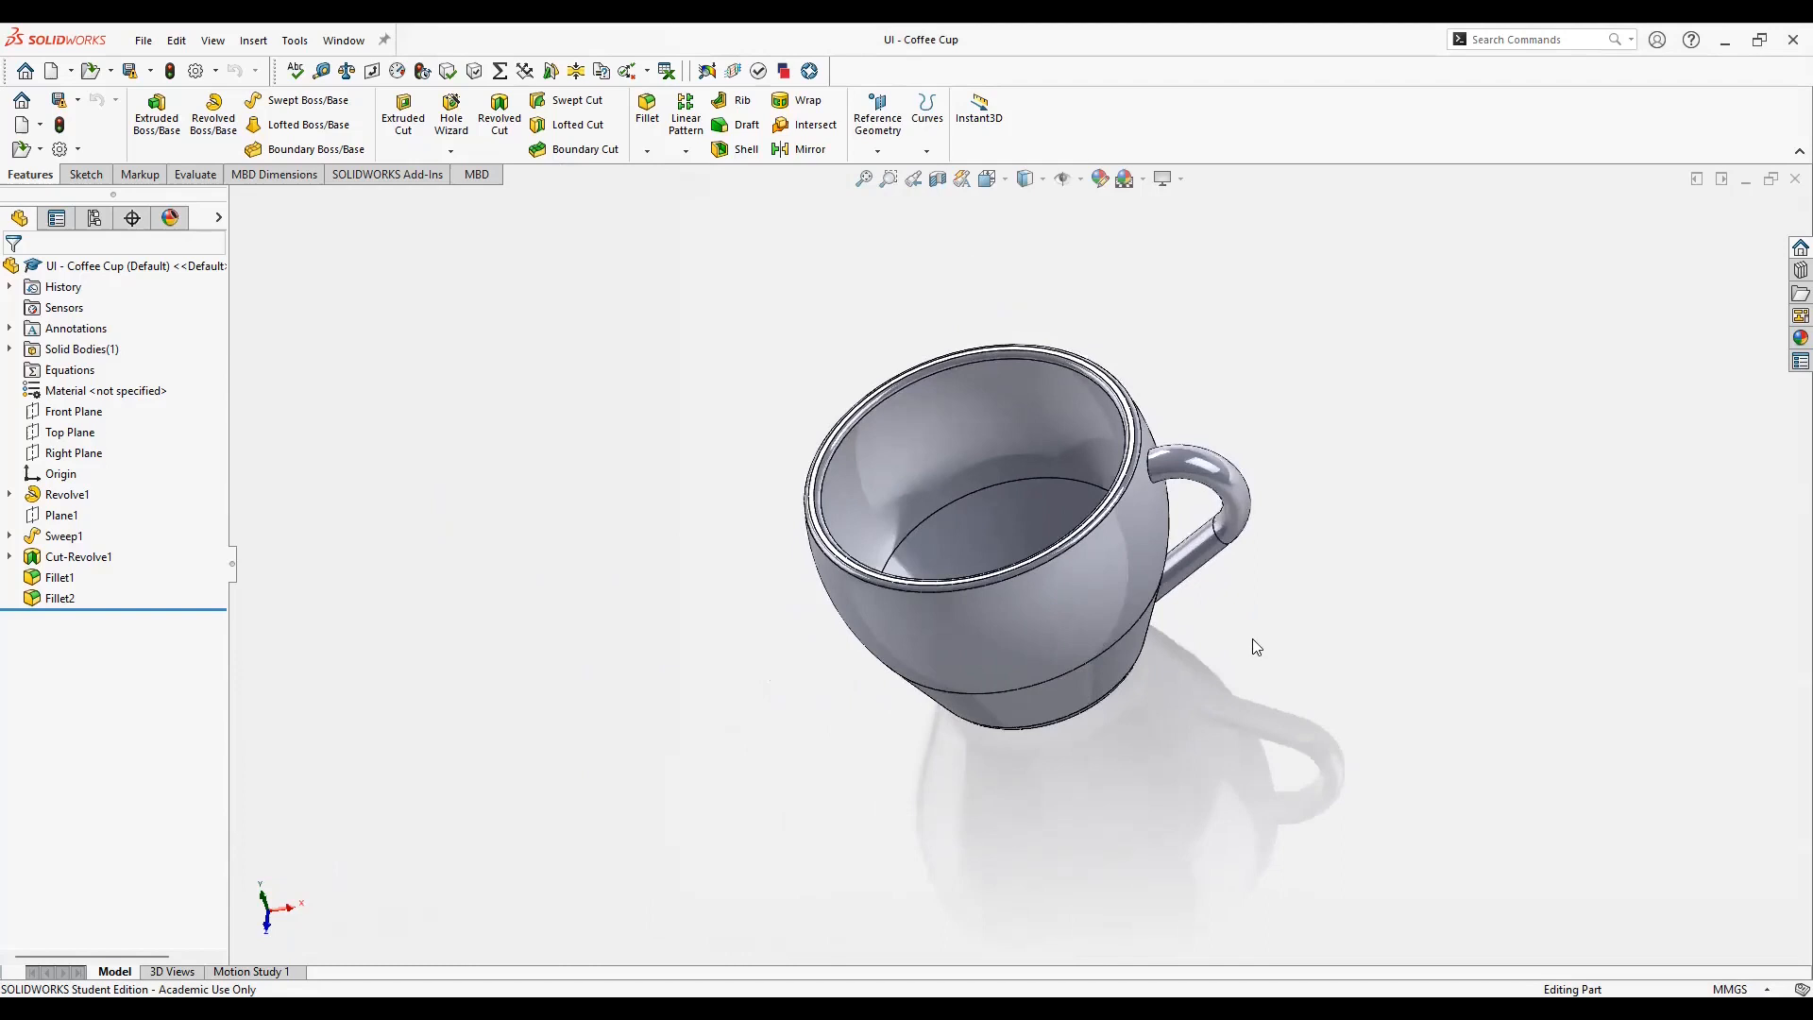
pyautogui.keyDown('ctrl'); pyautogui.moveTo(1232, 604); pyautogui.dragTo(1139, 632, button='middle'); pyautogui.keyUp('ctrl')
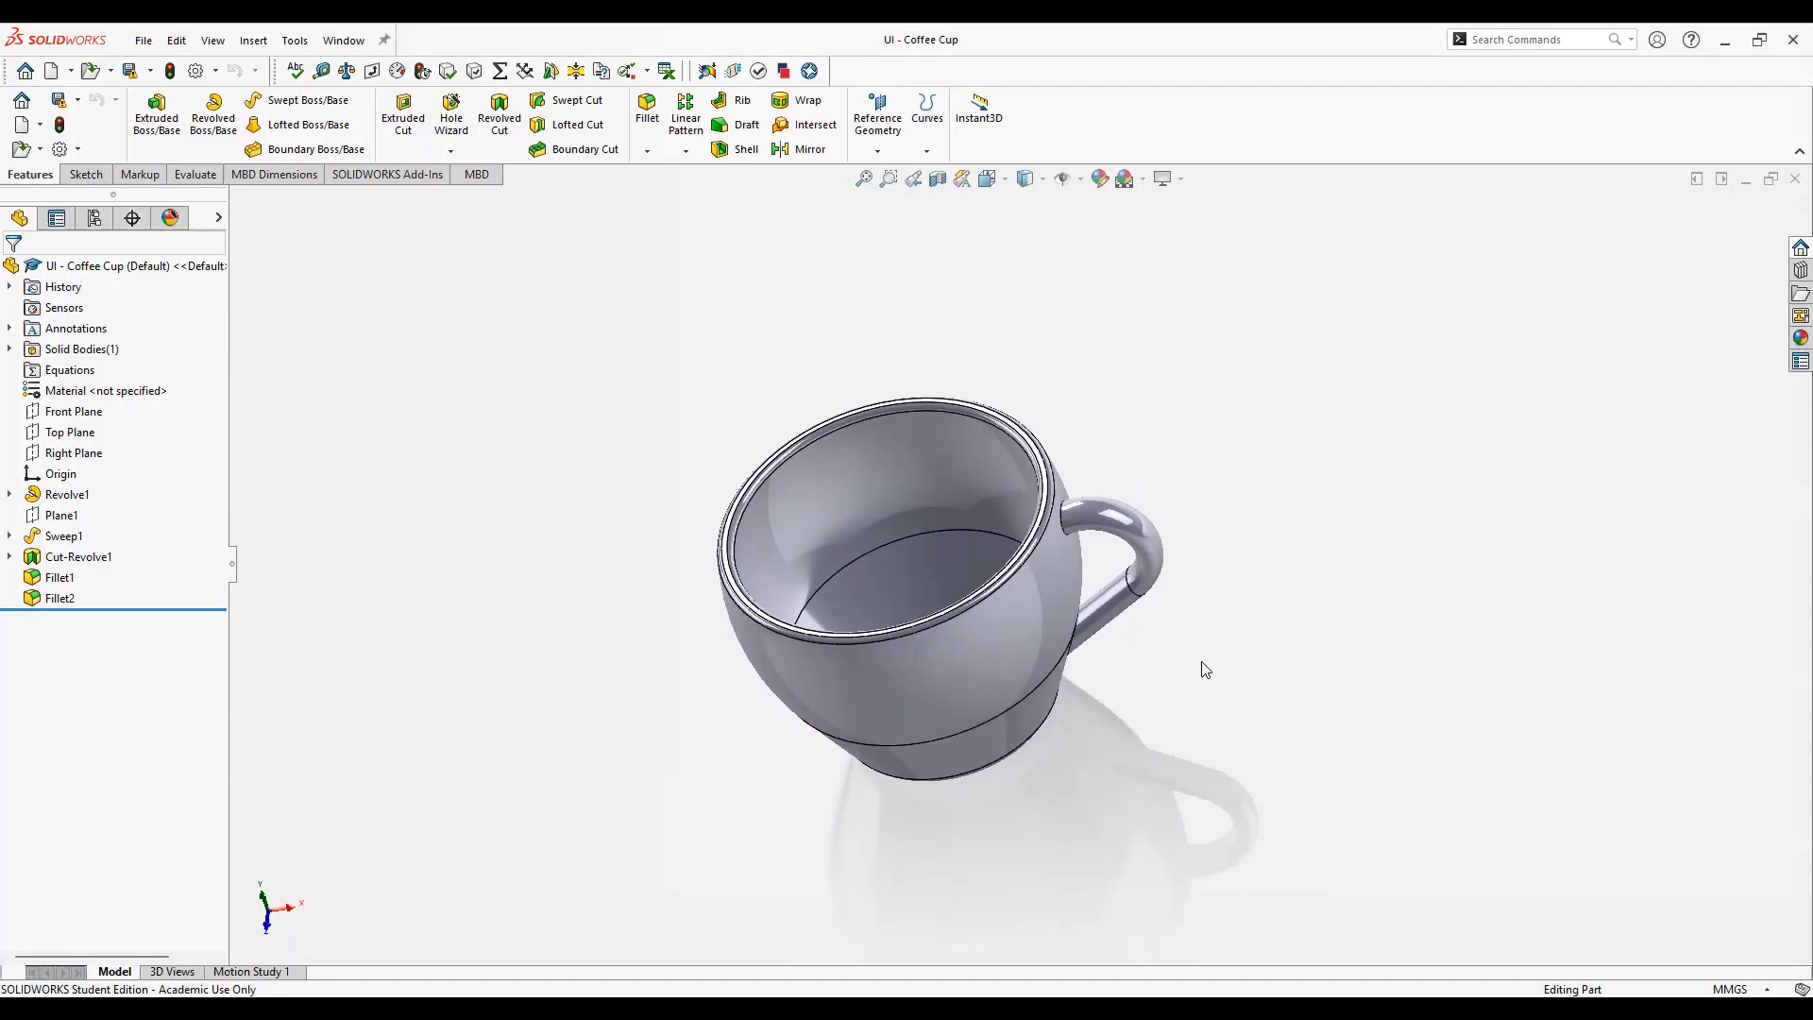
pyautogui.scroll(-2, 1202, 661)
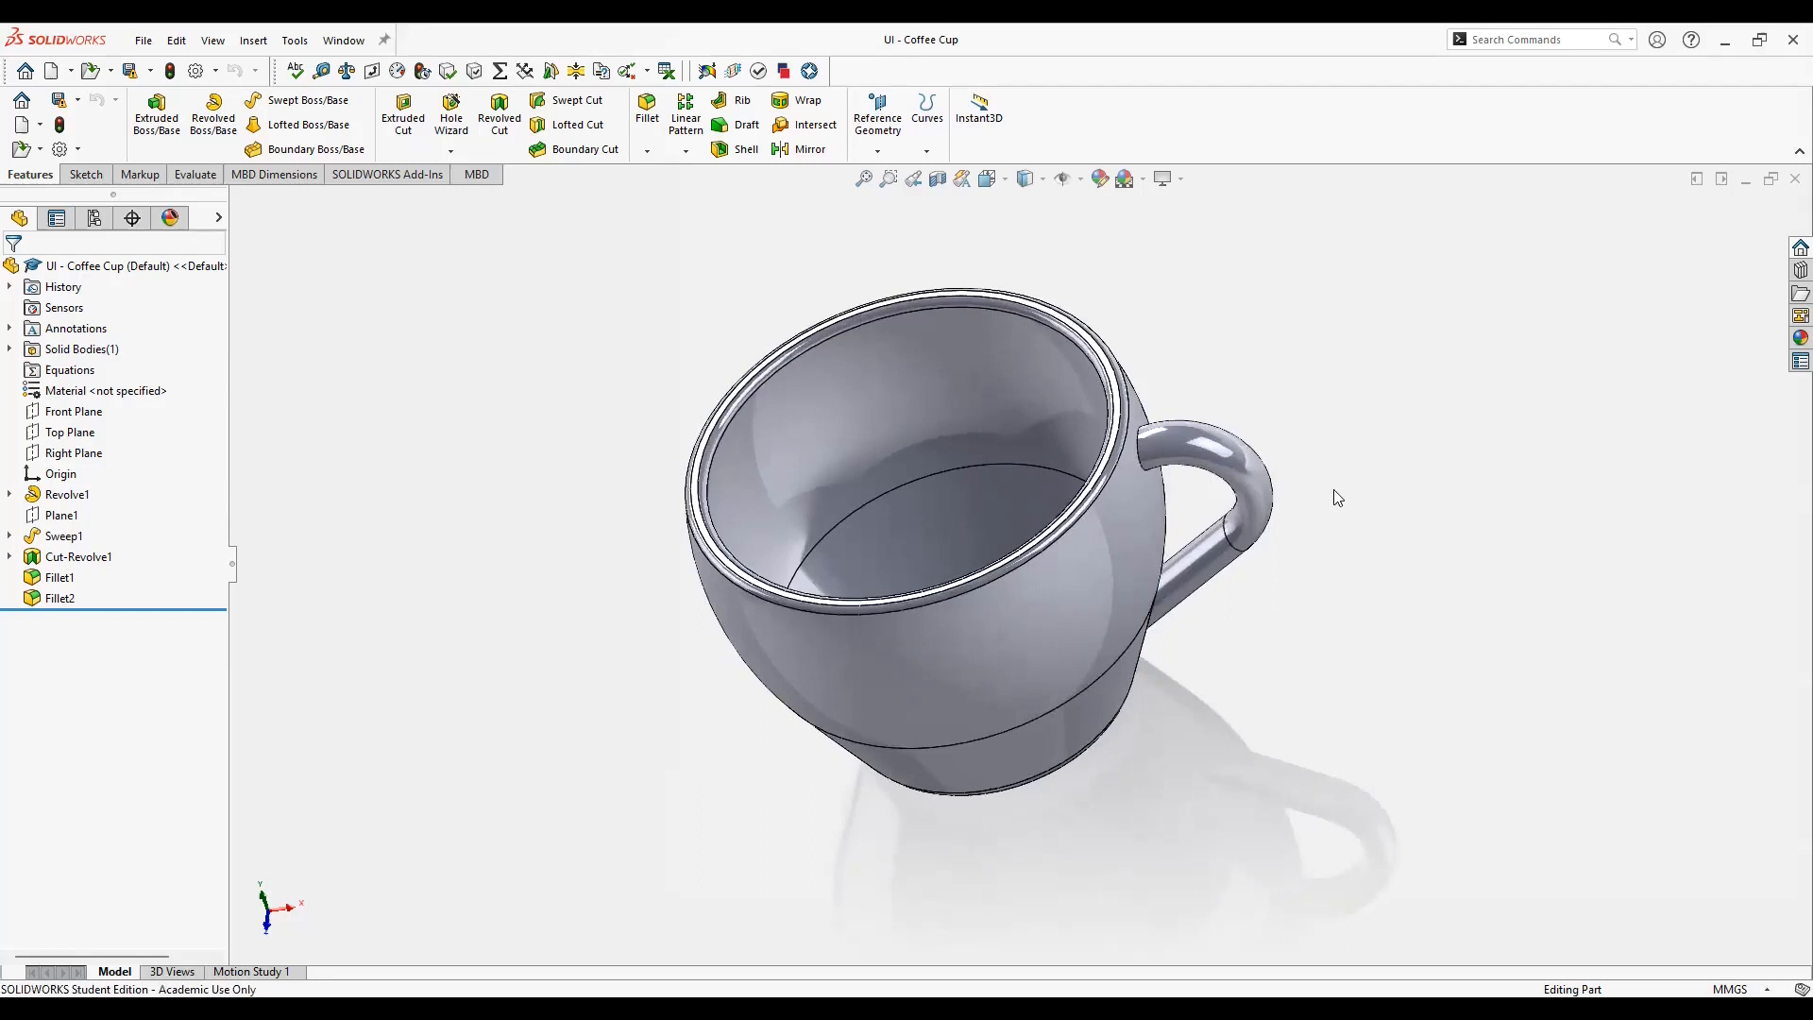
# Look at the coffee cup in the Front standard view and bring up the view orientation choices.
pyautogui.press('space')
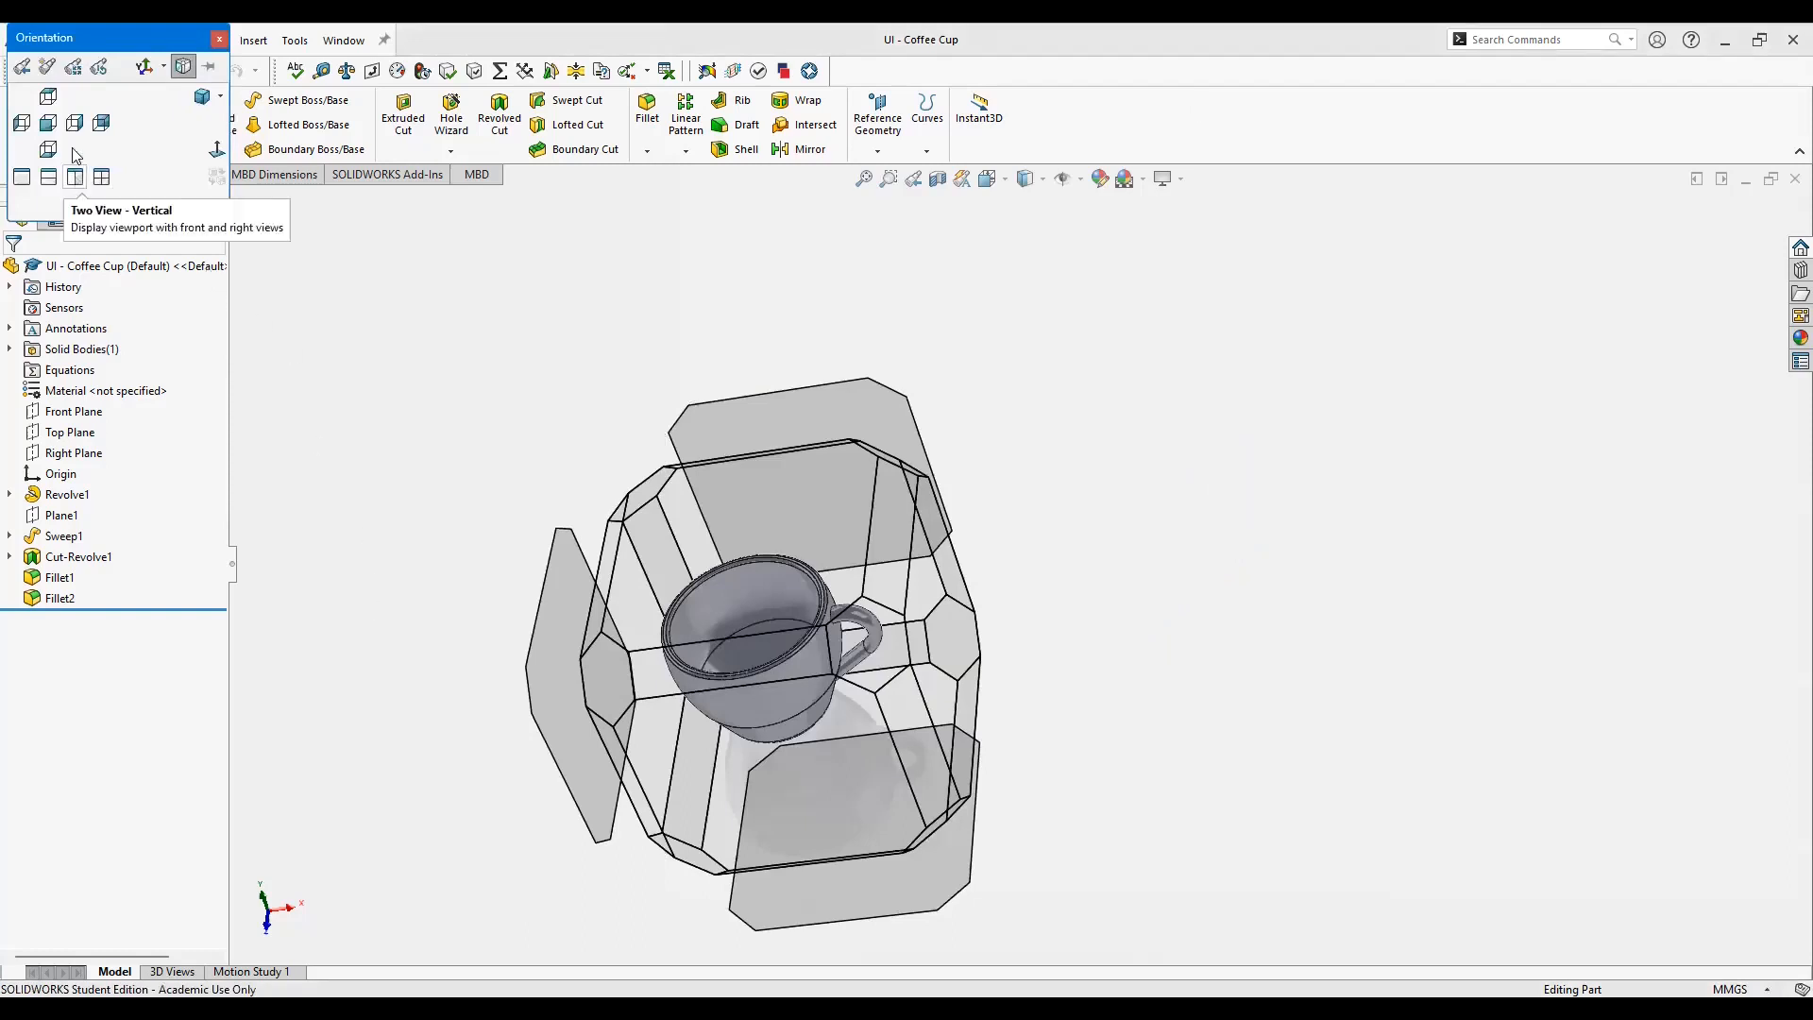
pyautogui.press('Escape')
pyautogui.hotkey('ctrl', '1')
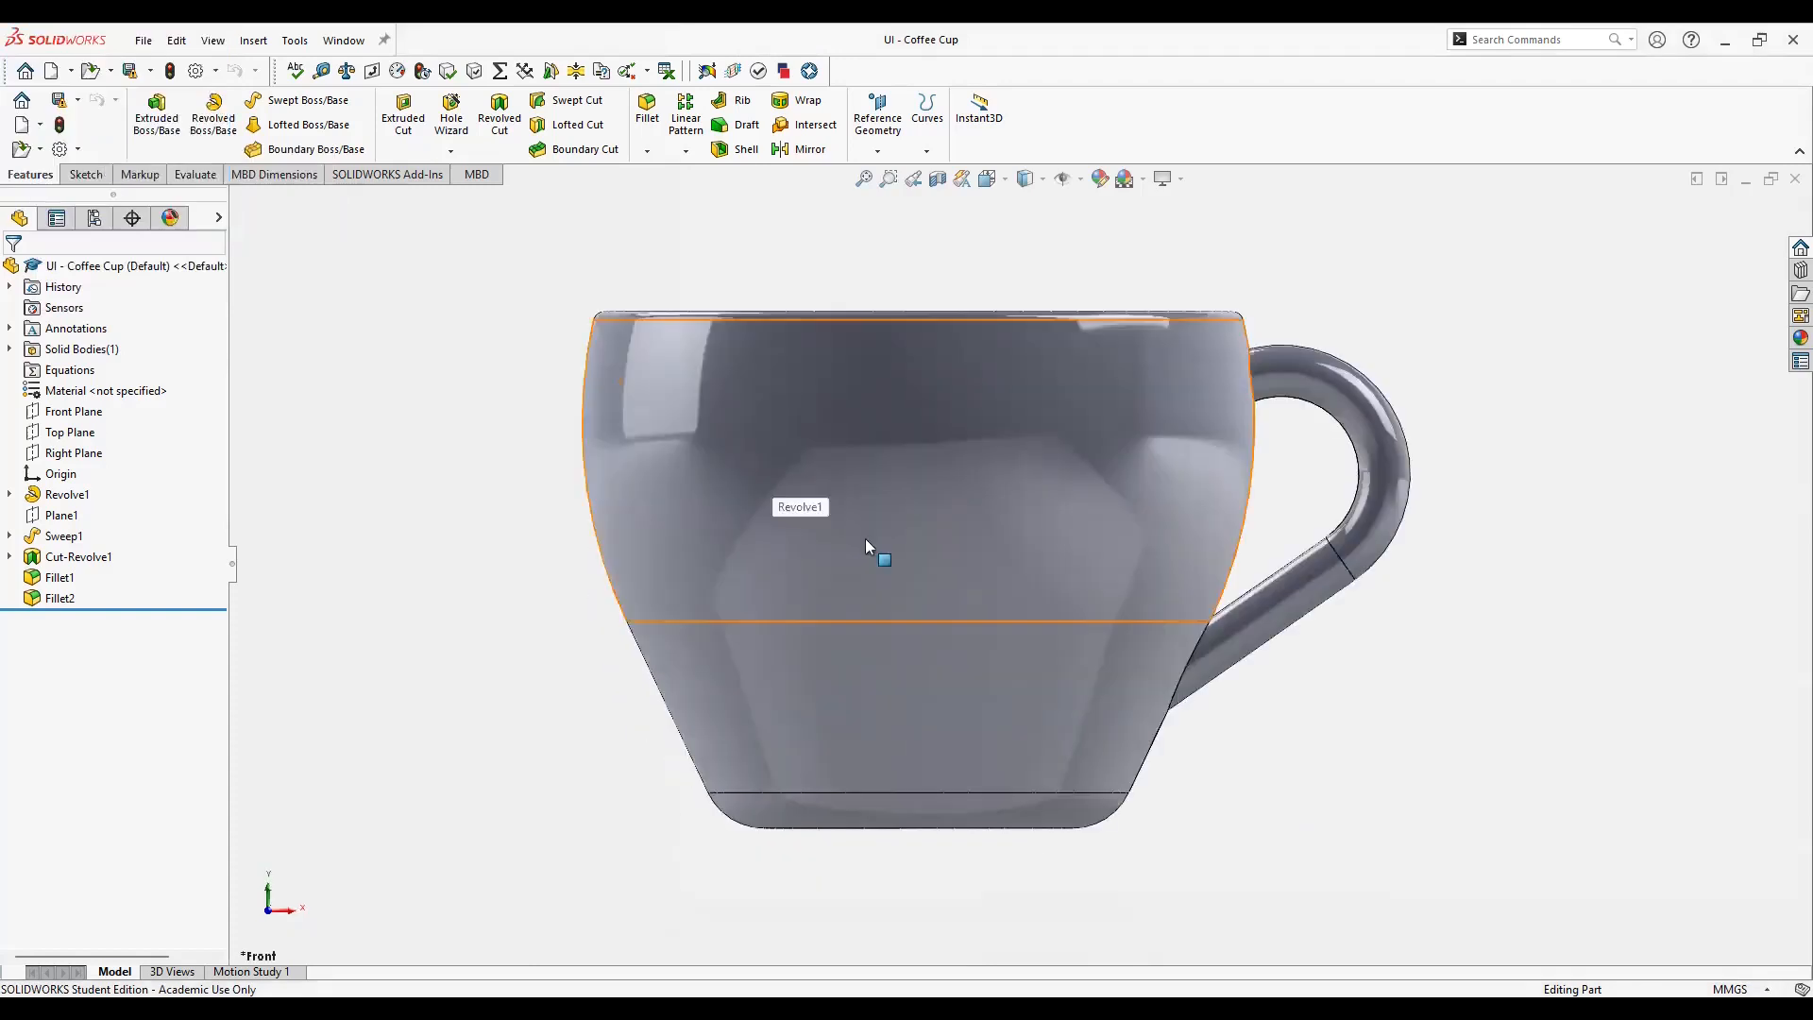
pyautogui.press('space')
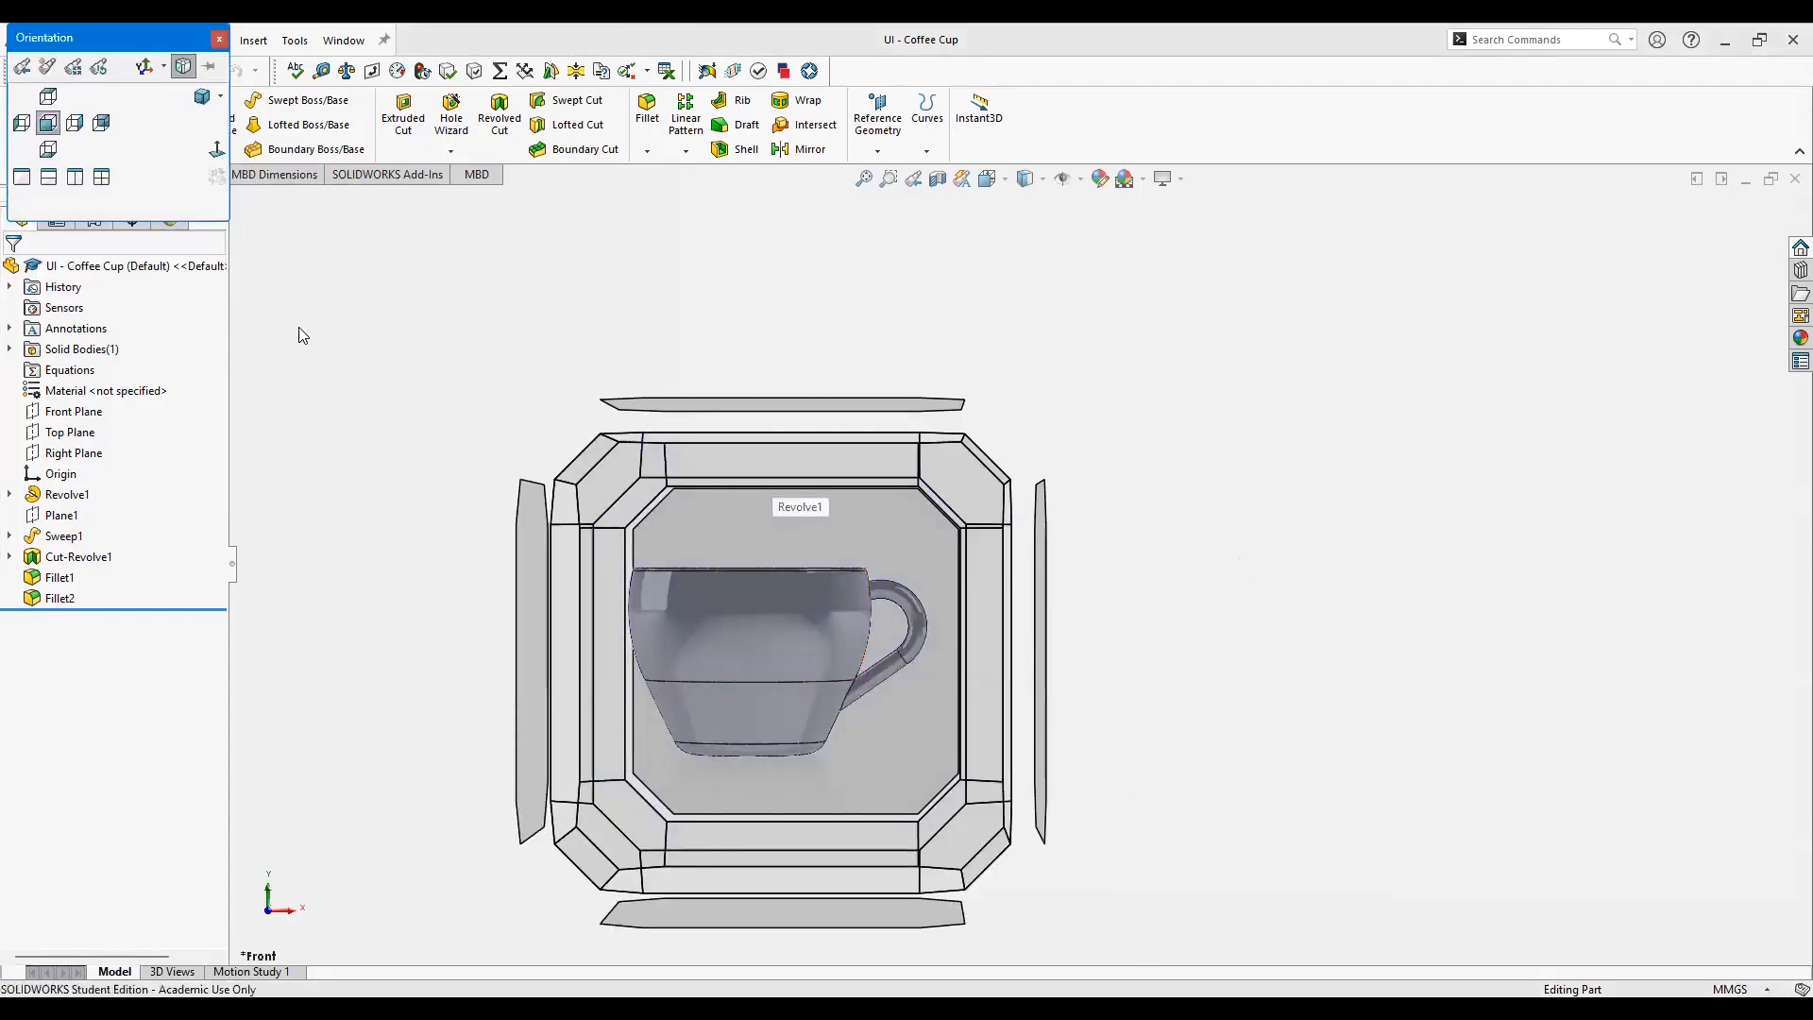
pyautogui.click(85, 186)
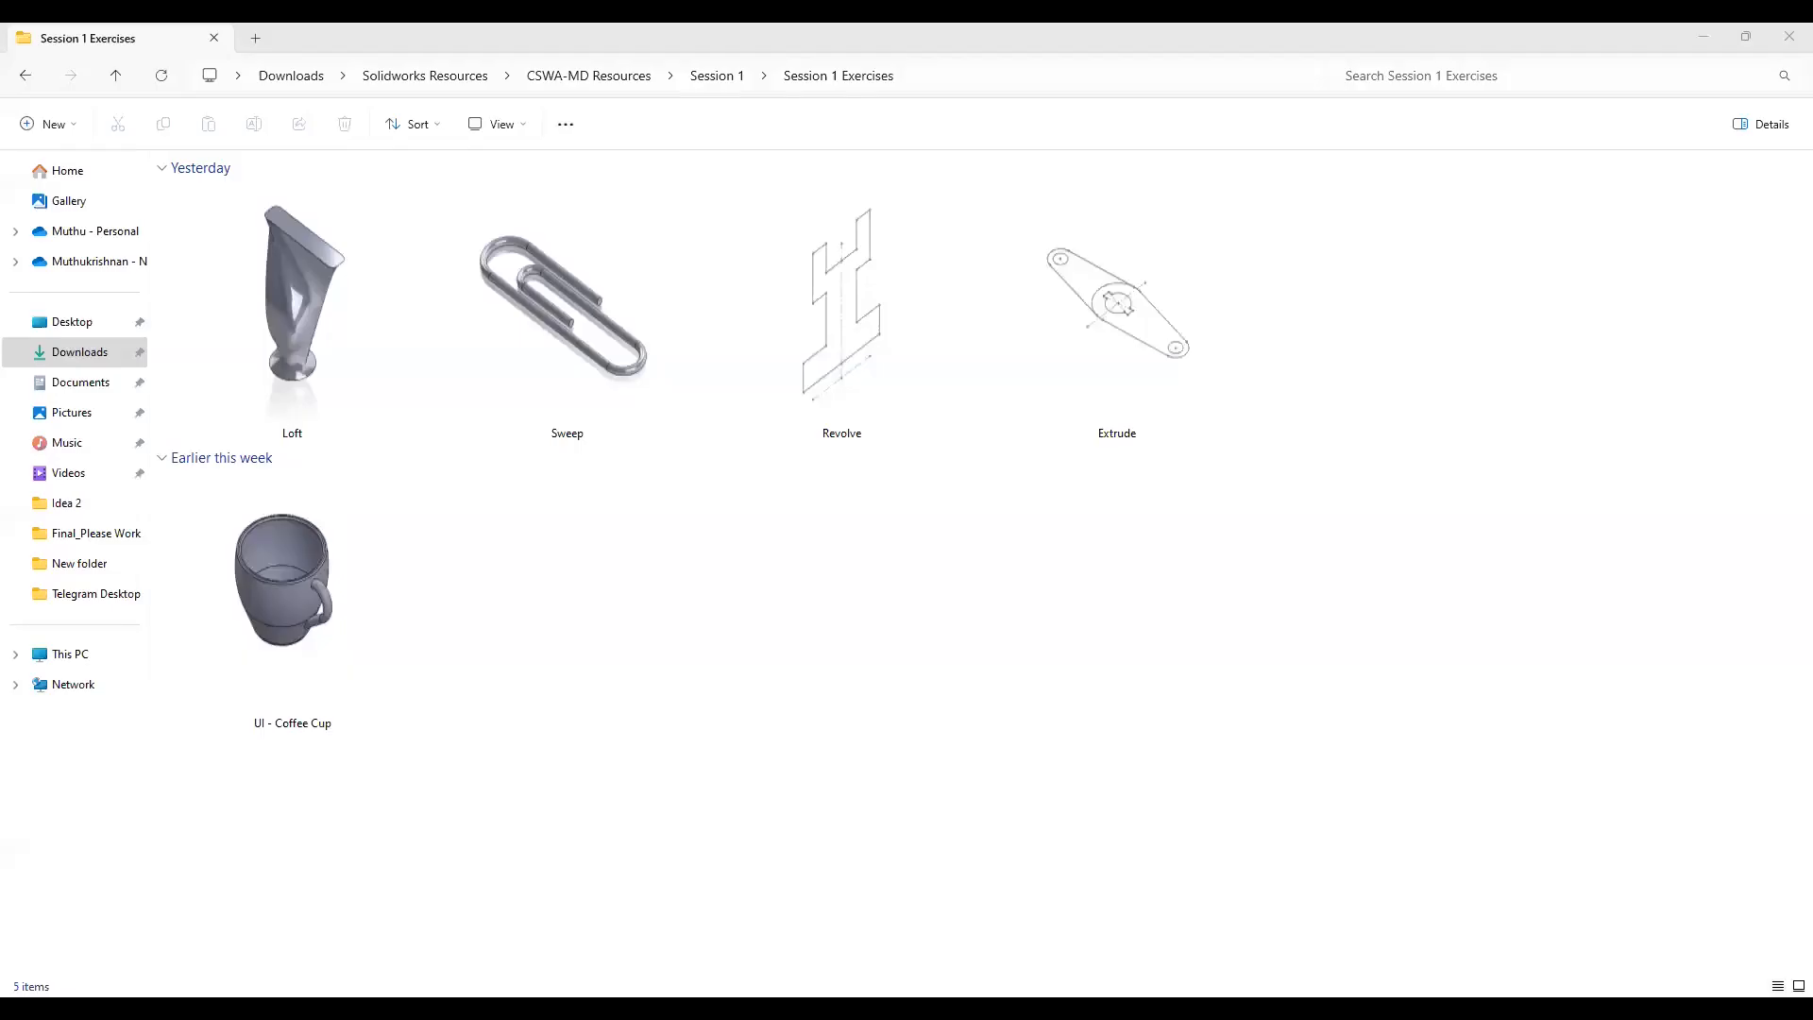
# Switch to the PDF guide in Adobe Acrobat Reader and read the 4 Basic CAD Operations slide on page 11.
pyautogui.hotkey('alt', 'Tab')
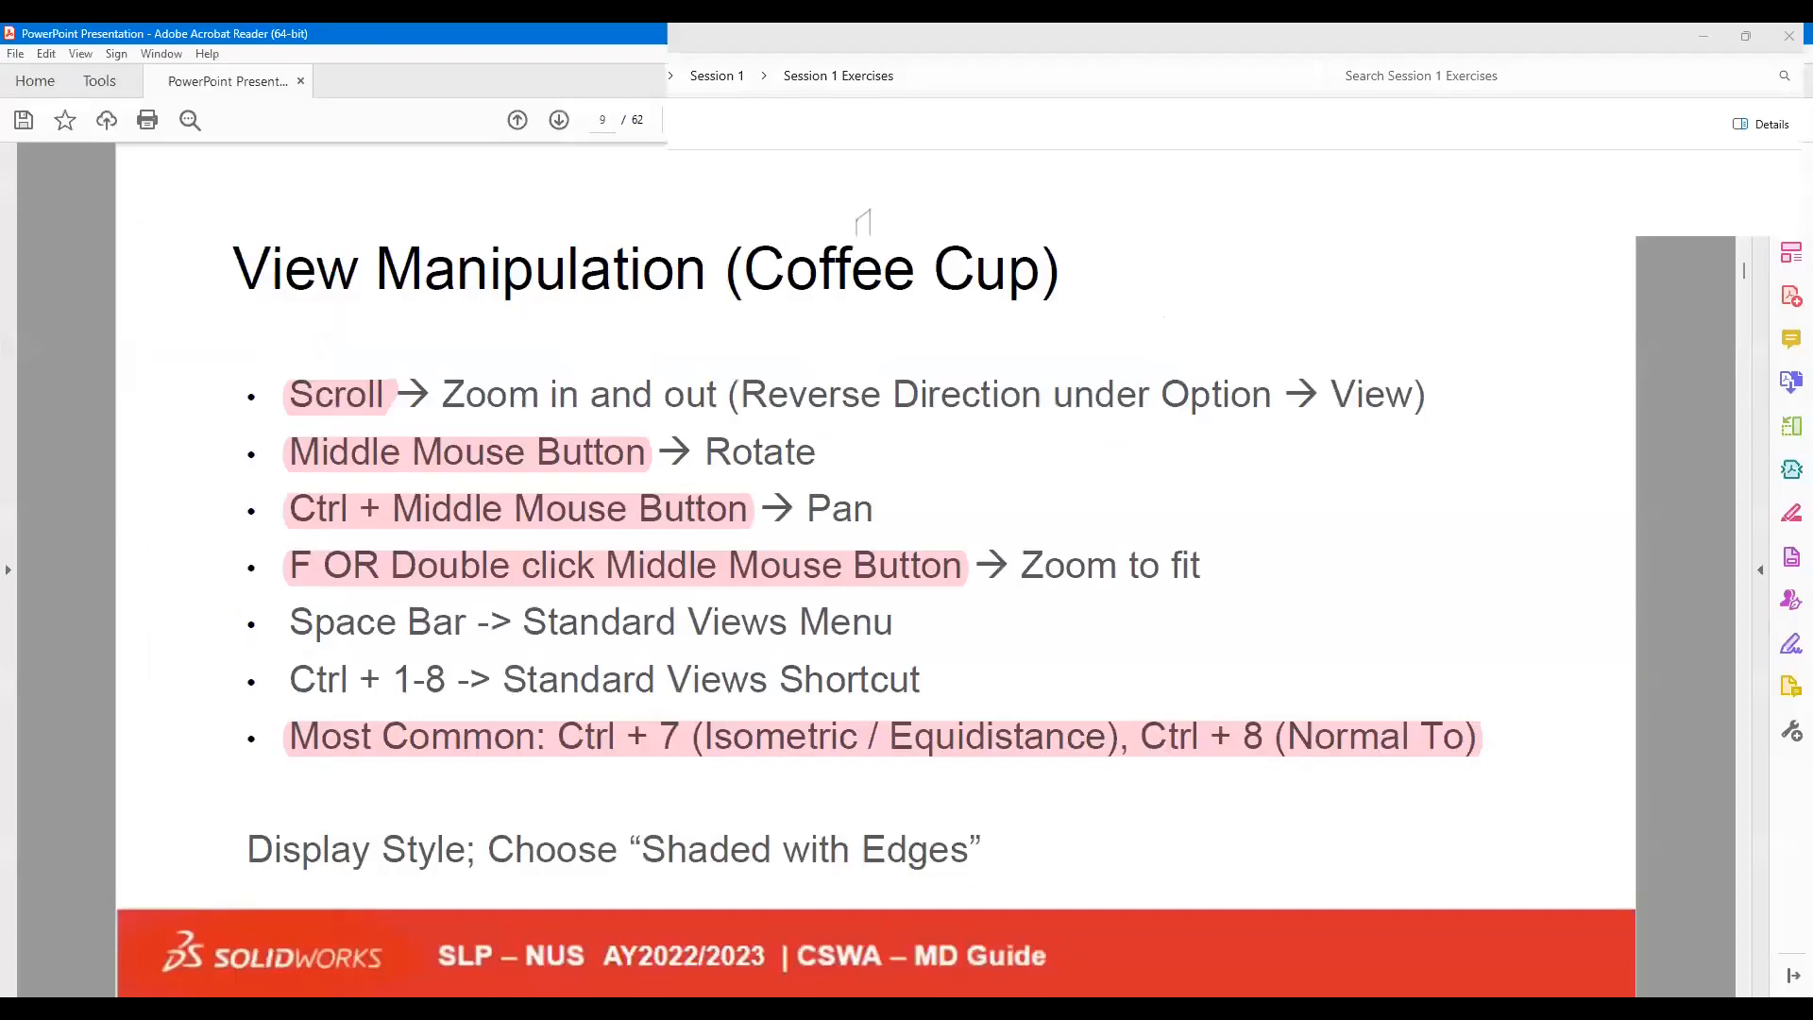
pyautogui.hotkey('alt', 'Tab')
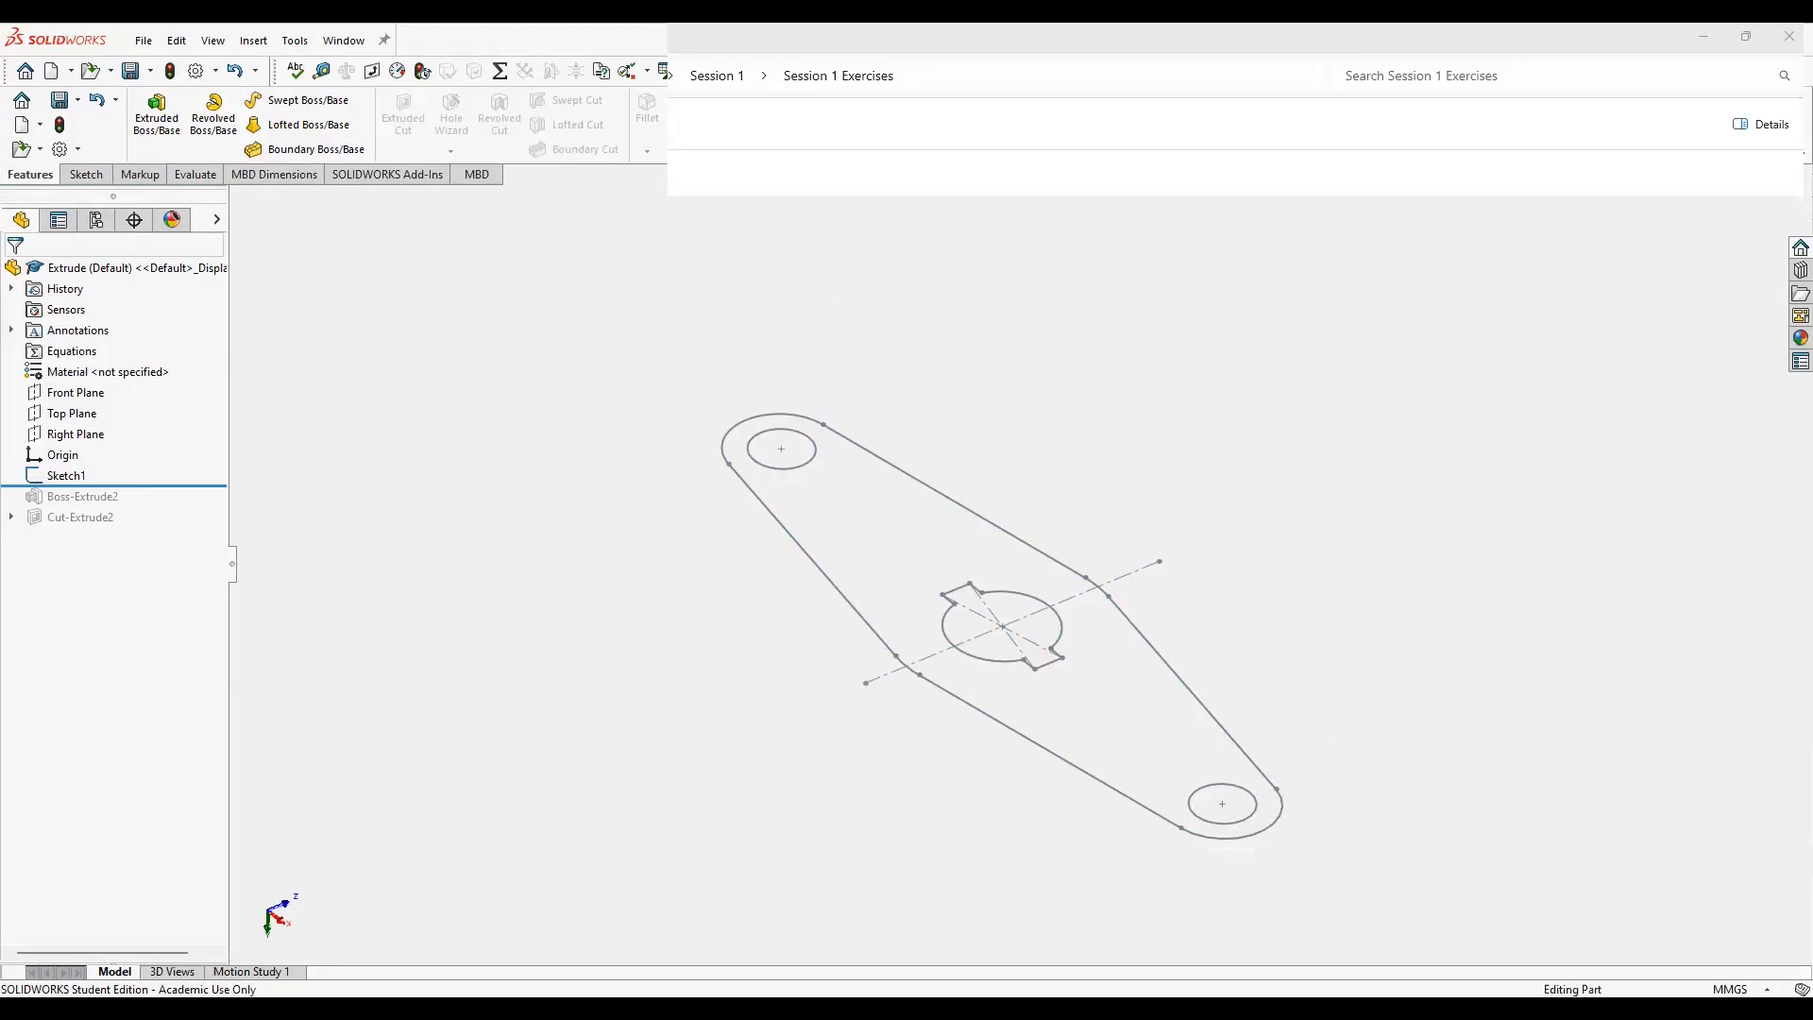
pyautogui.hotkey('alt', 'Tab')
pyautogui.press('Right')
pyautogui.press('Right')
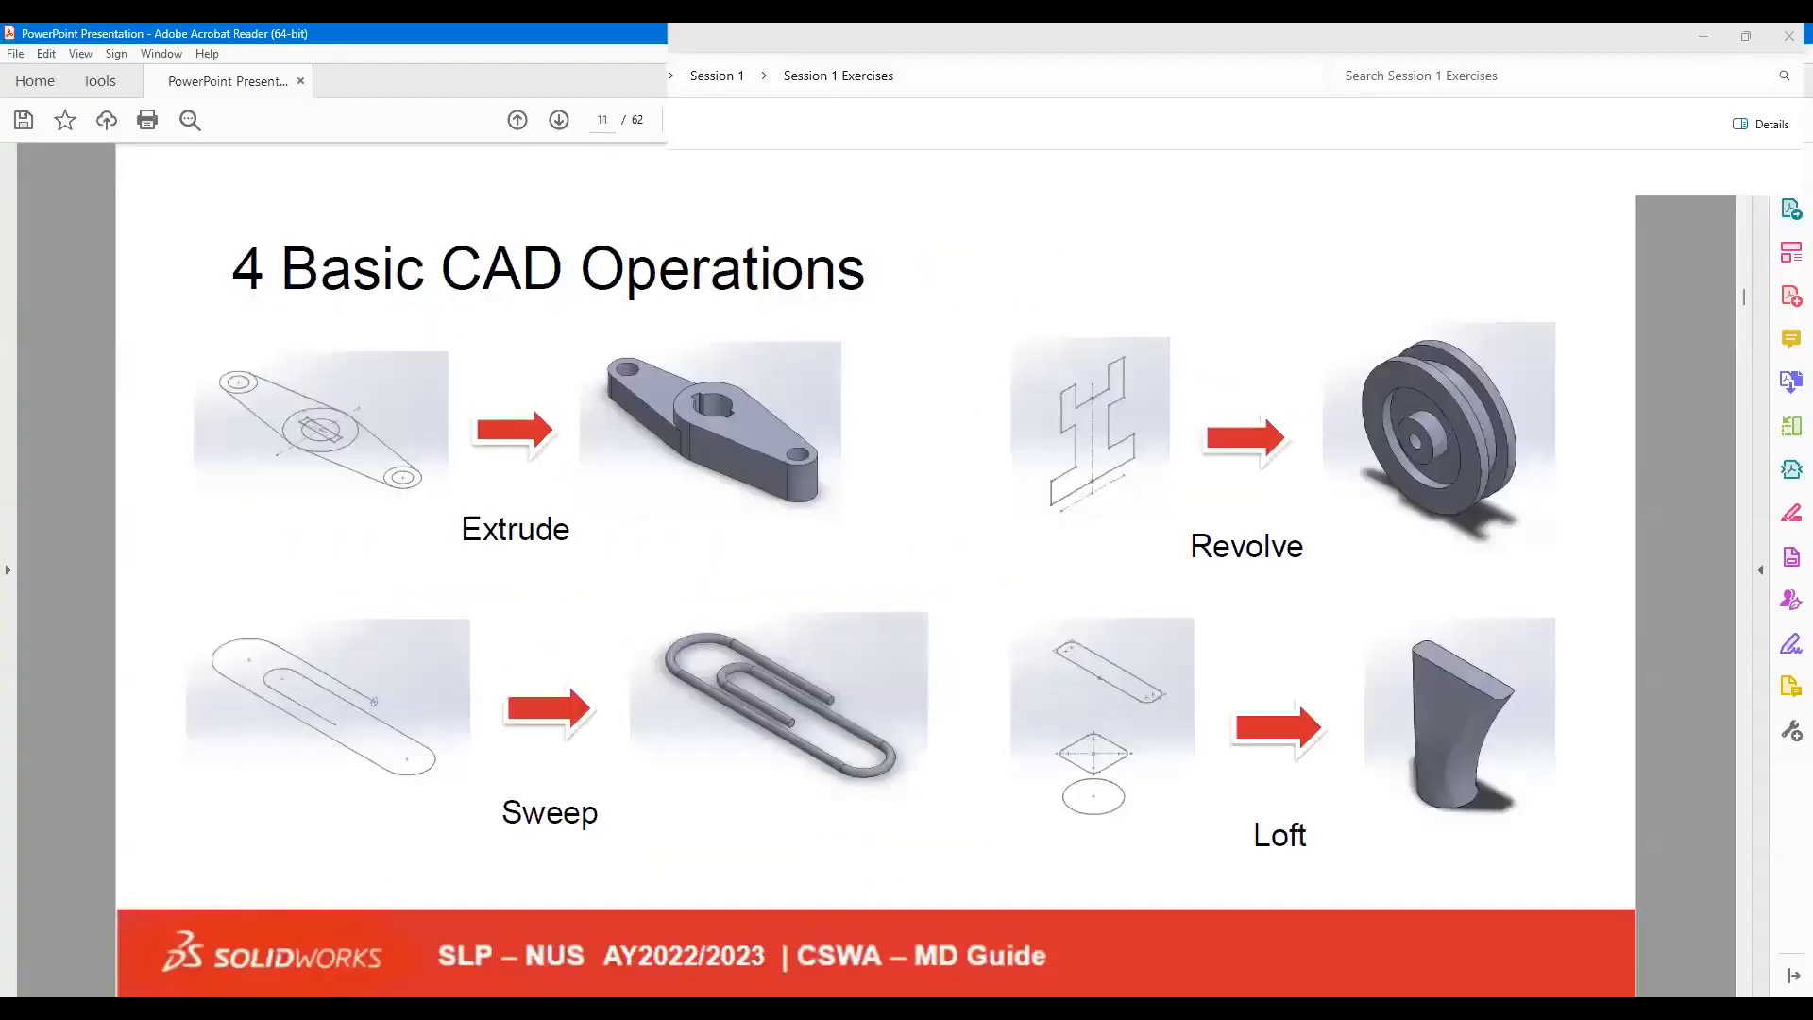
pyautogui.press('Left')
pyautogui.press('Left')
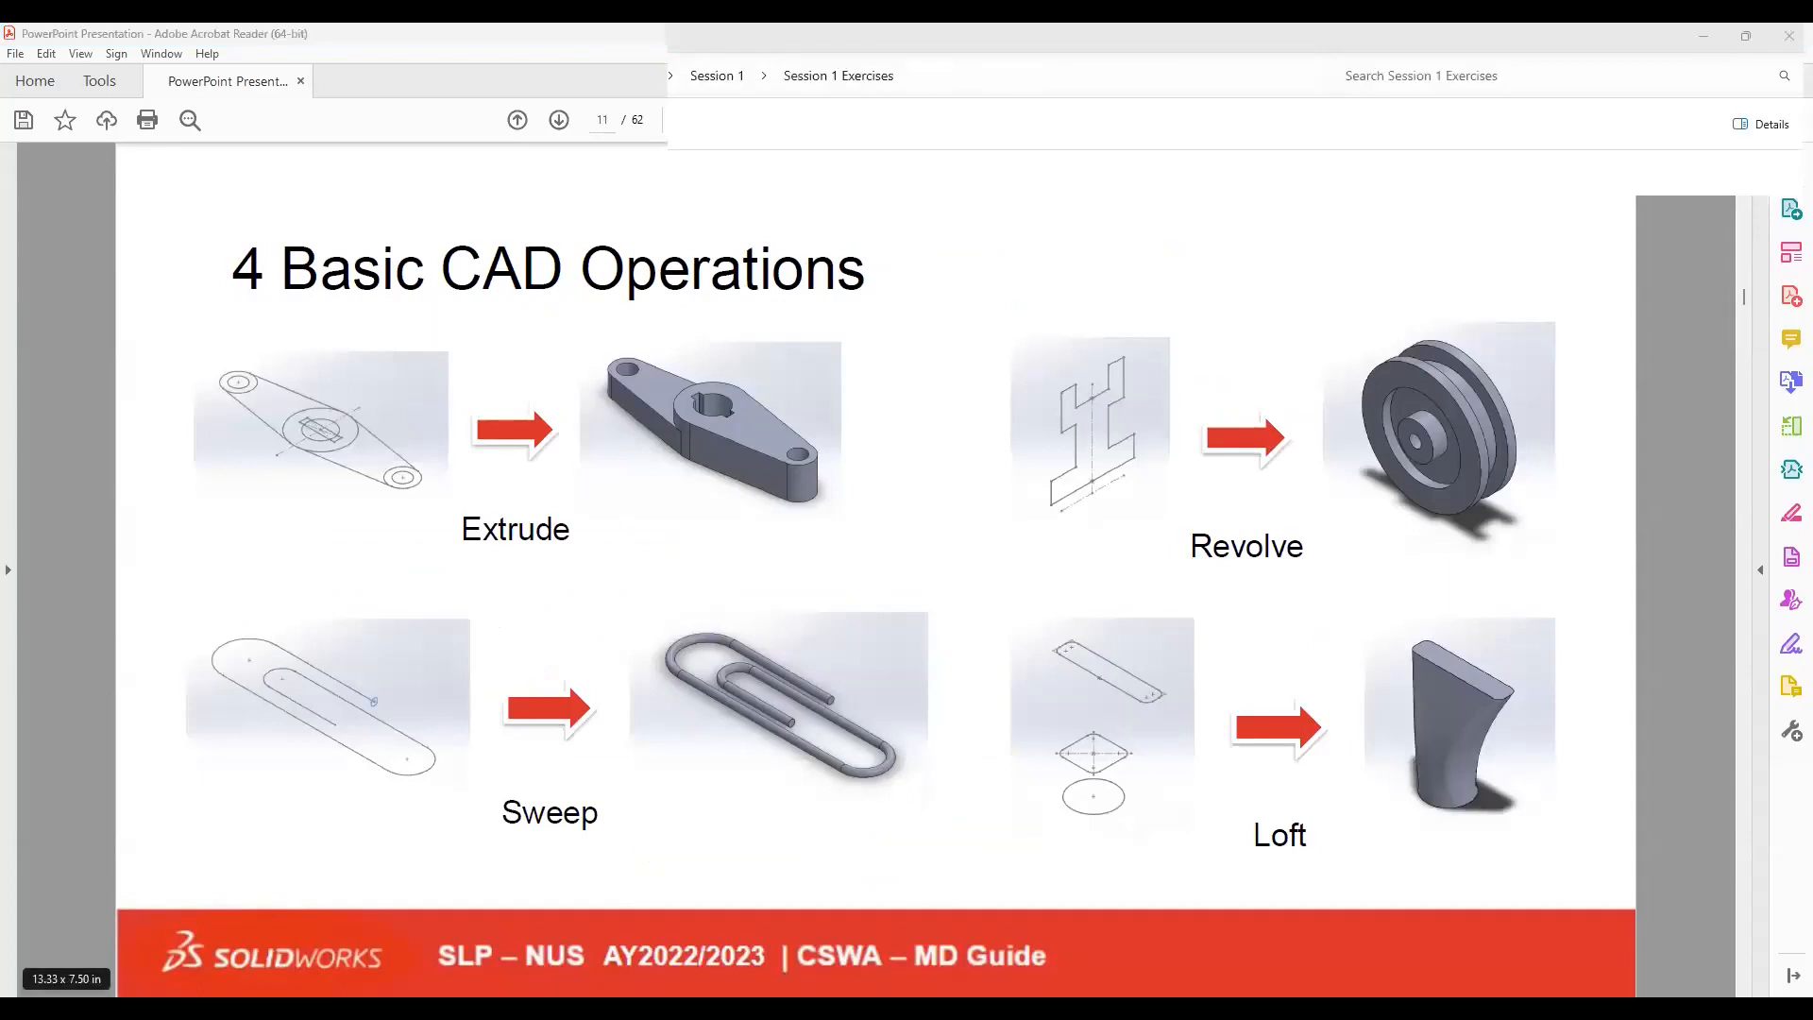
# Switch to the Extrude part in SOLIDWORKS, start a Blind boss extrusion of Sketch1 and reverse its direction.
pyautogui.hotkey('alt', 'Tab')
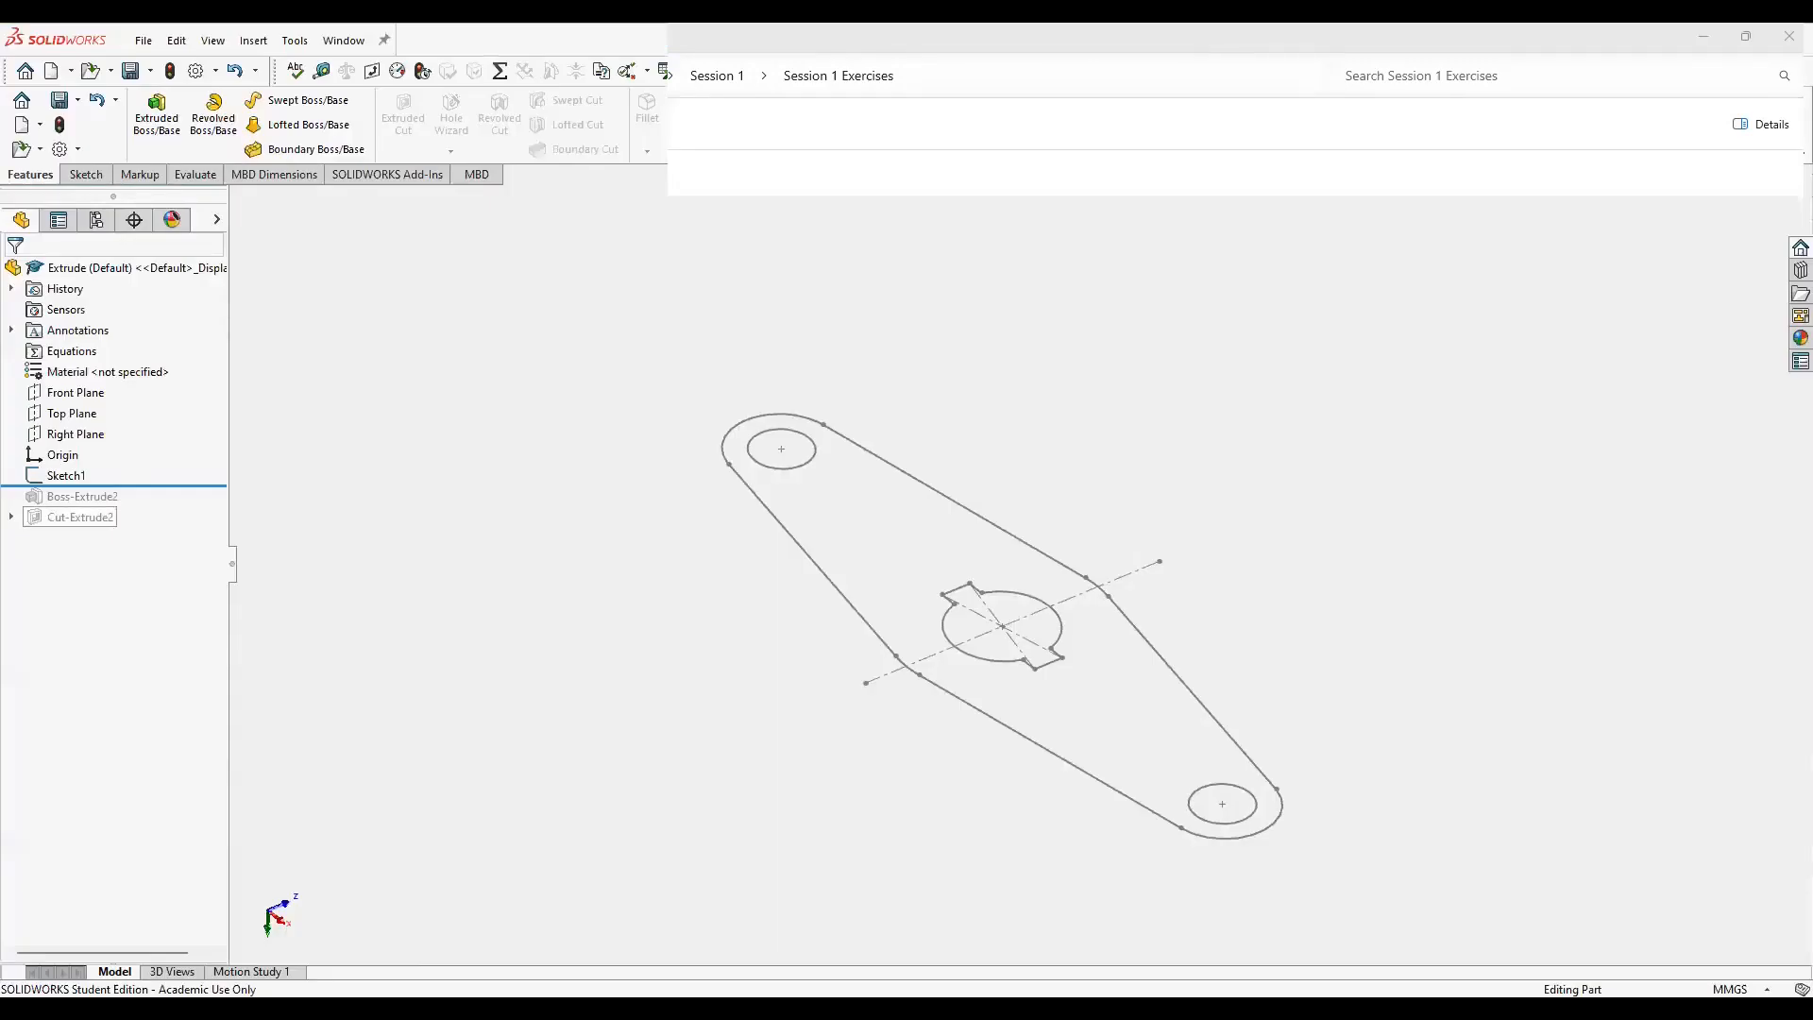
pyautogui.click(64, 476)
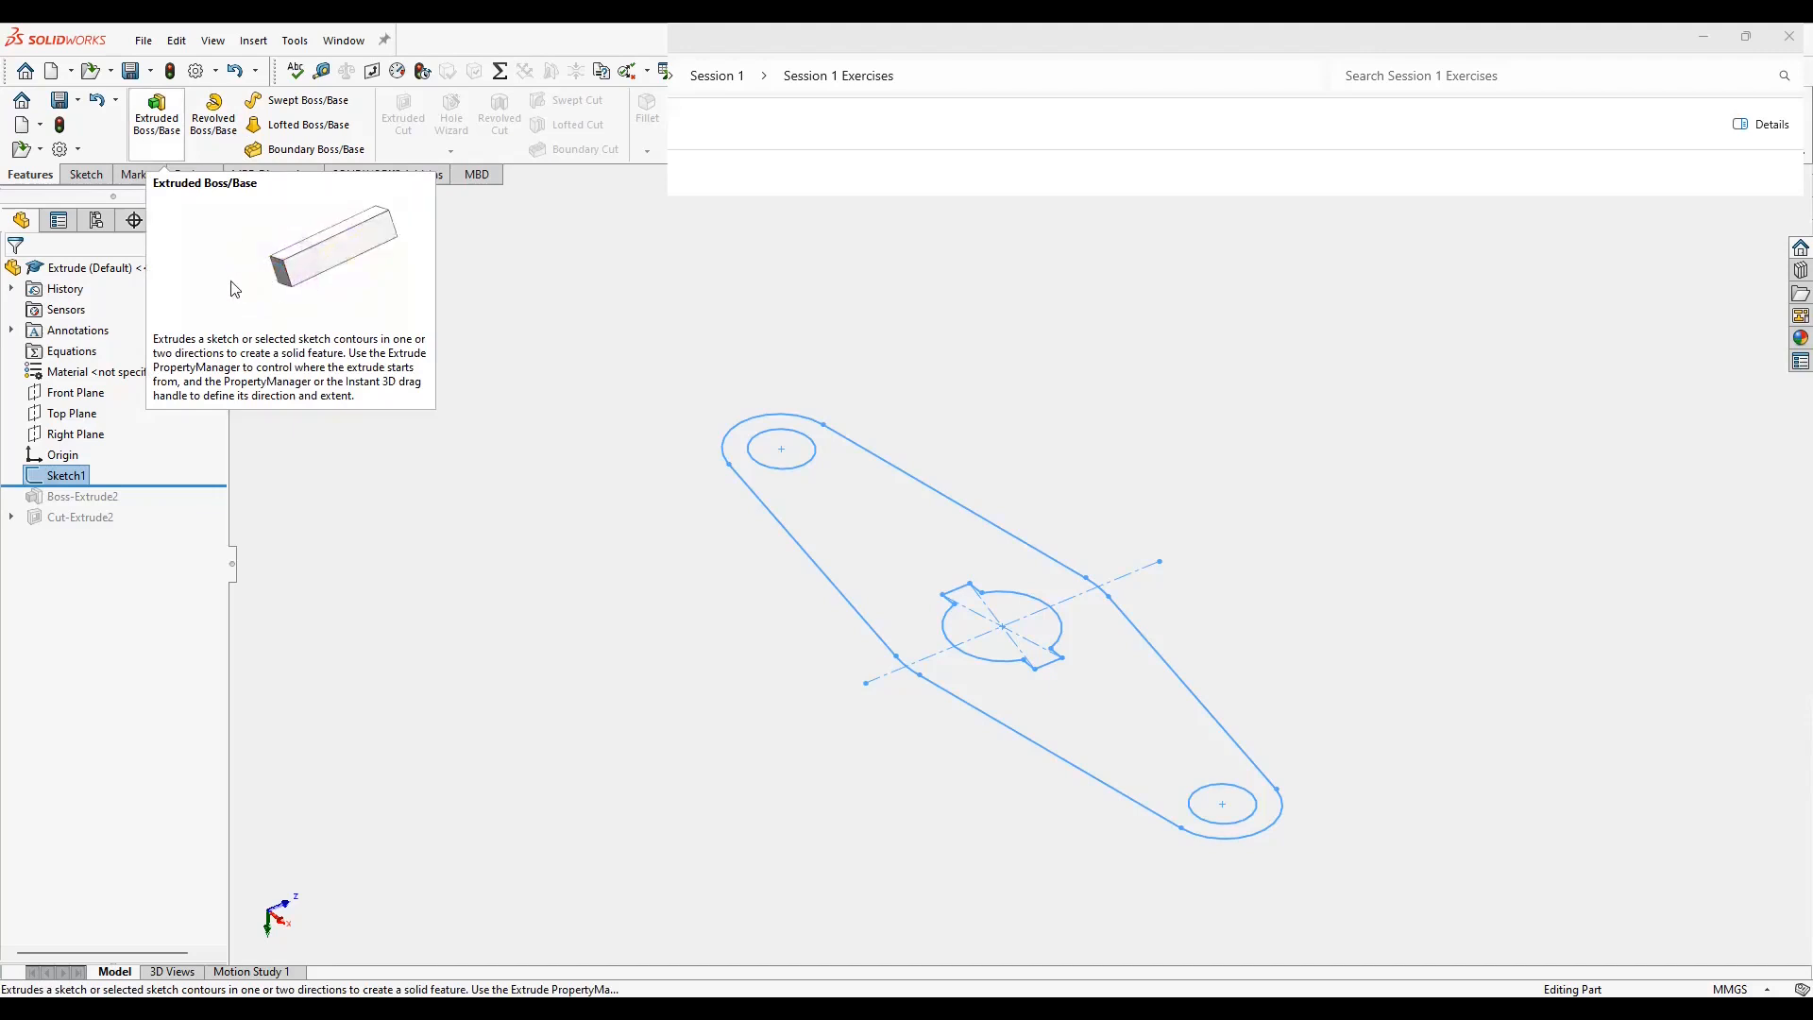
pyautogui.click(157, 115)
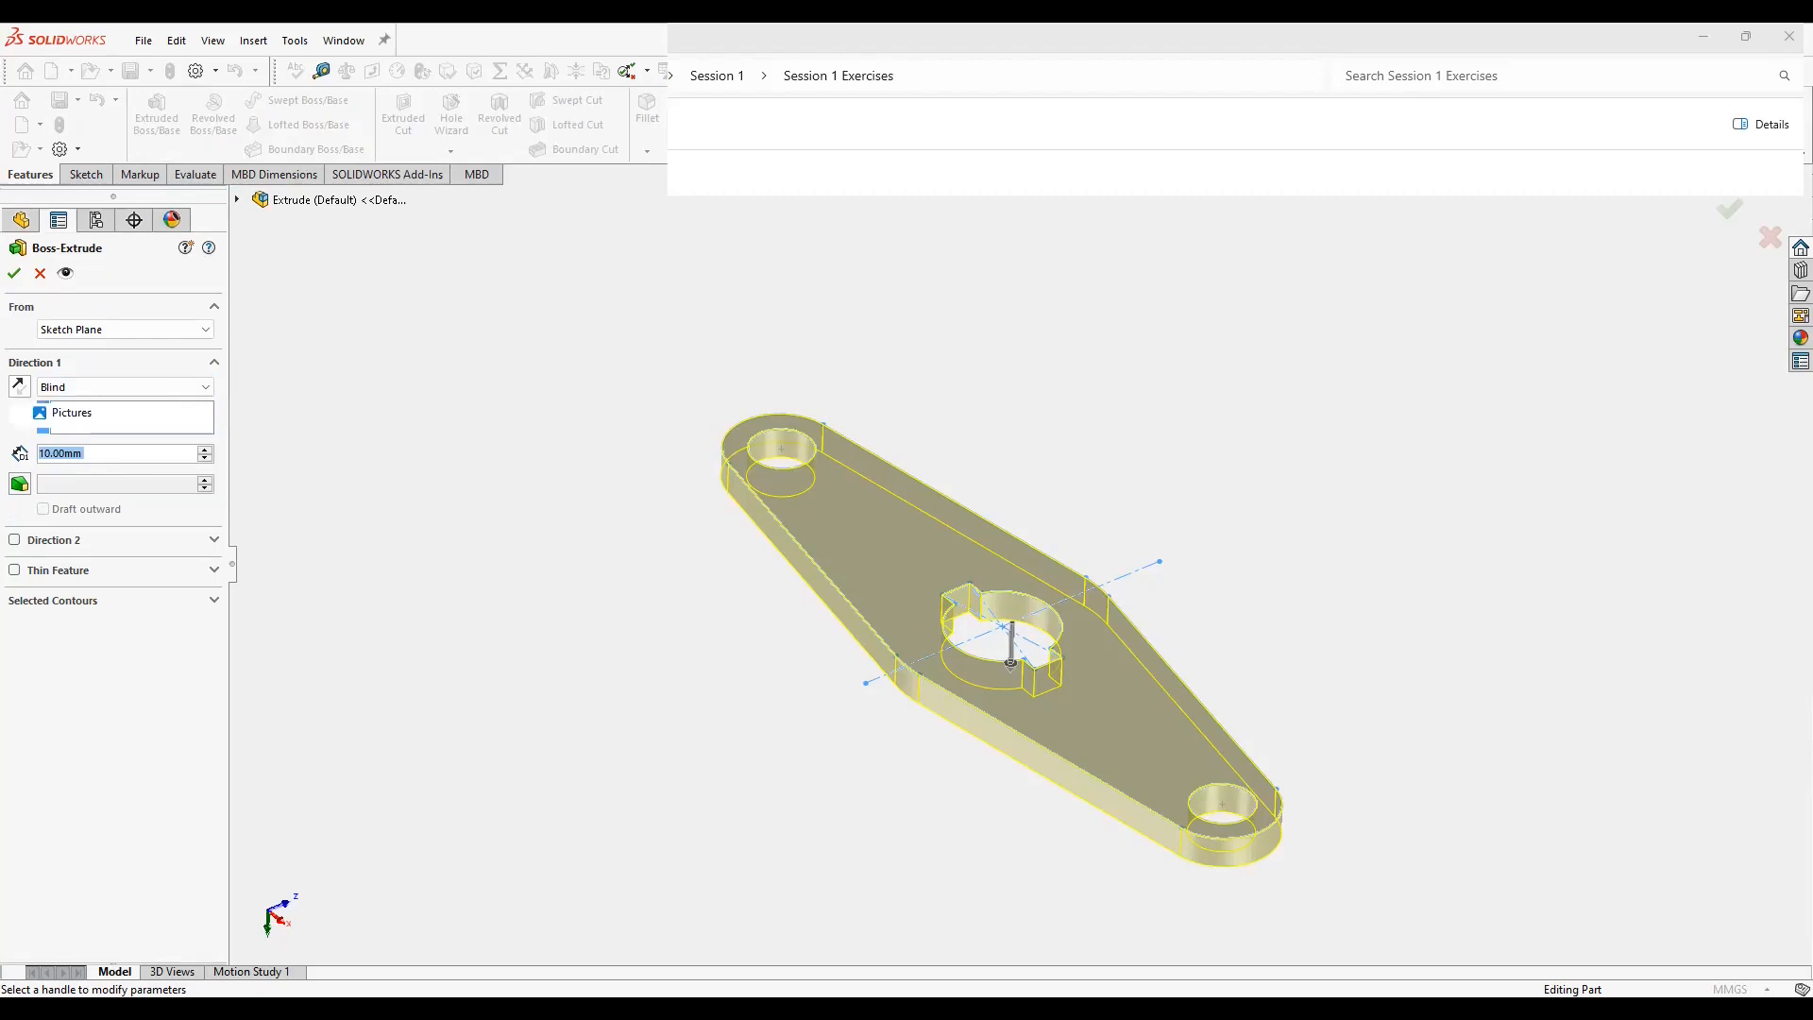
pyautogui.click(1010, 660)
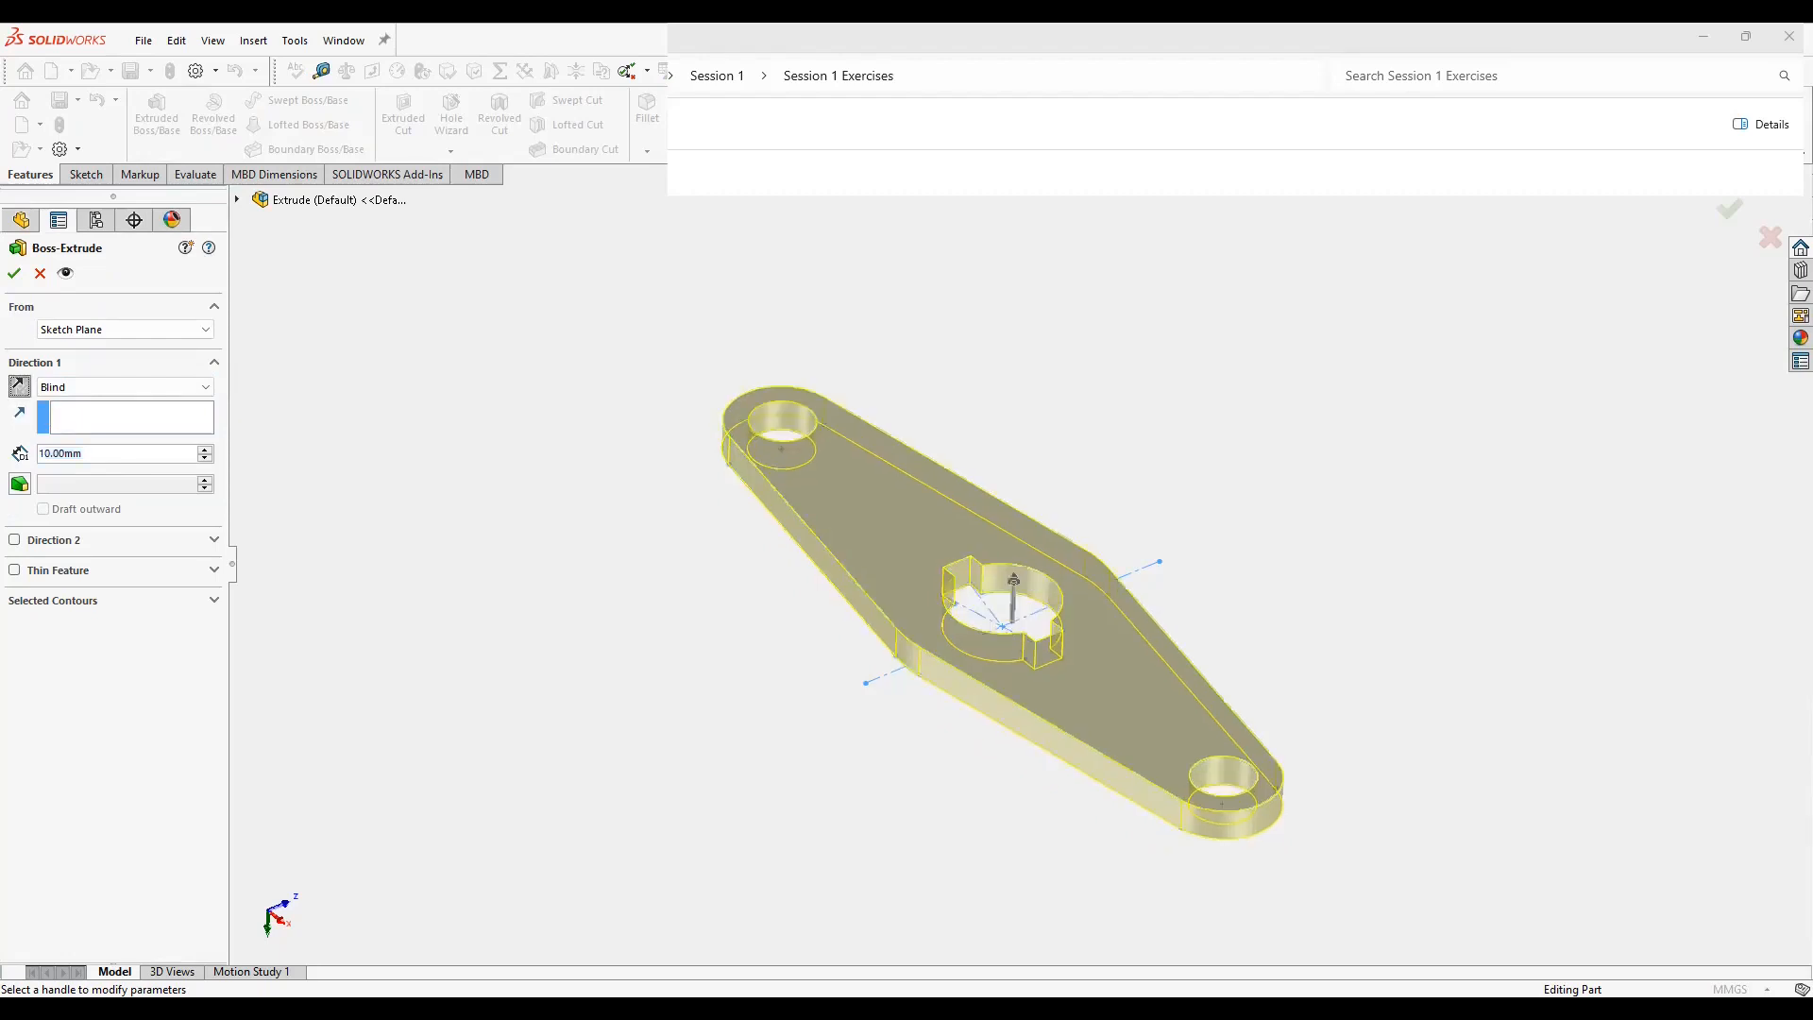
pyautogui.moveTo(1011, 660); pyautogui.dragTo(1109, 562, button='middle')
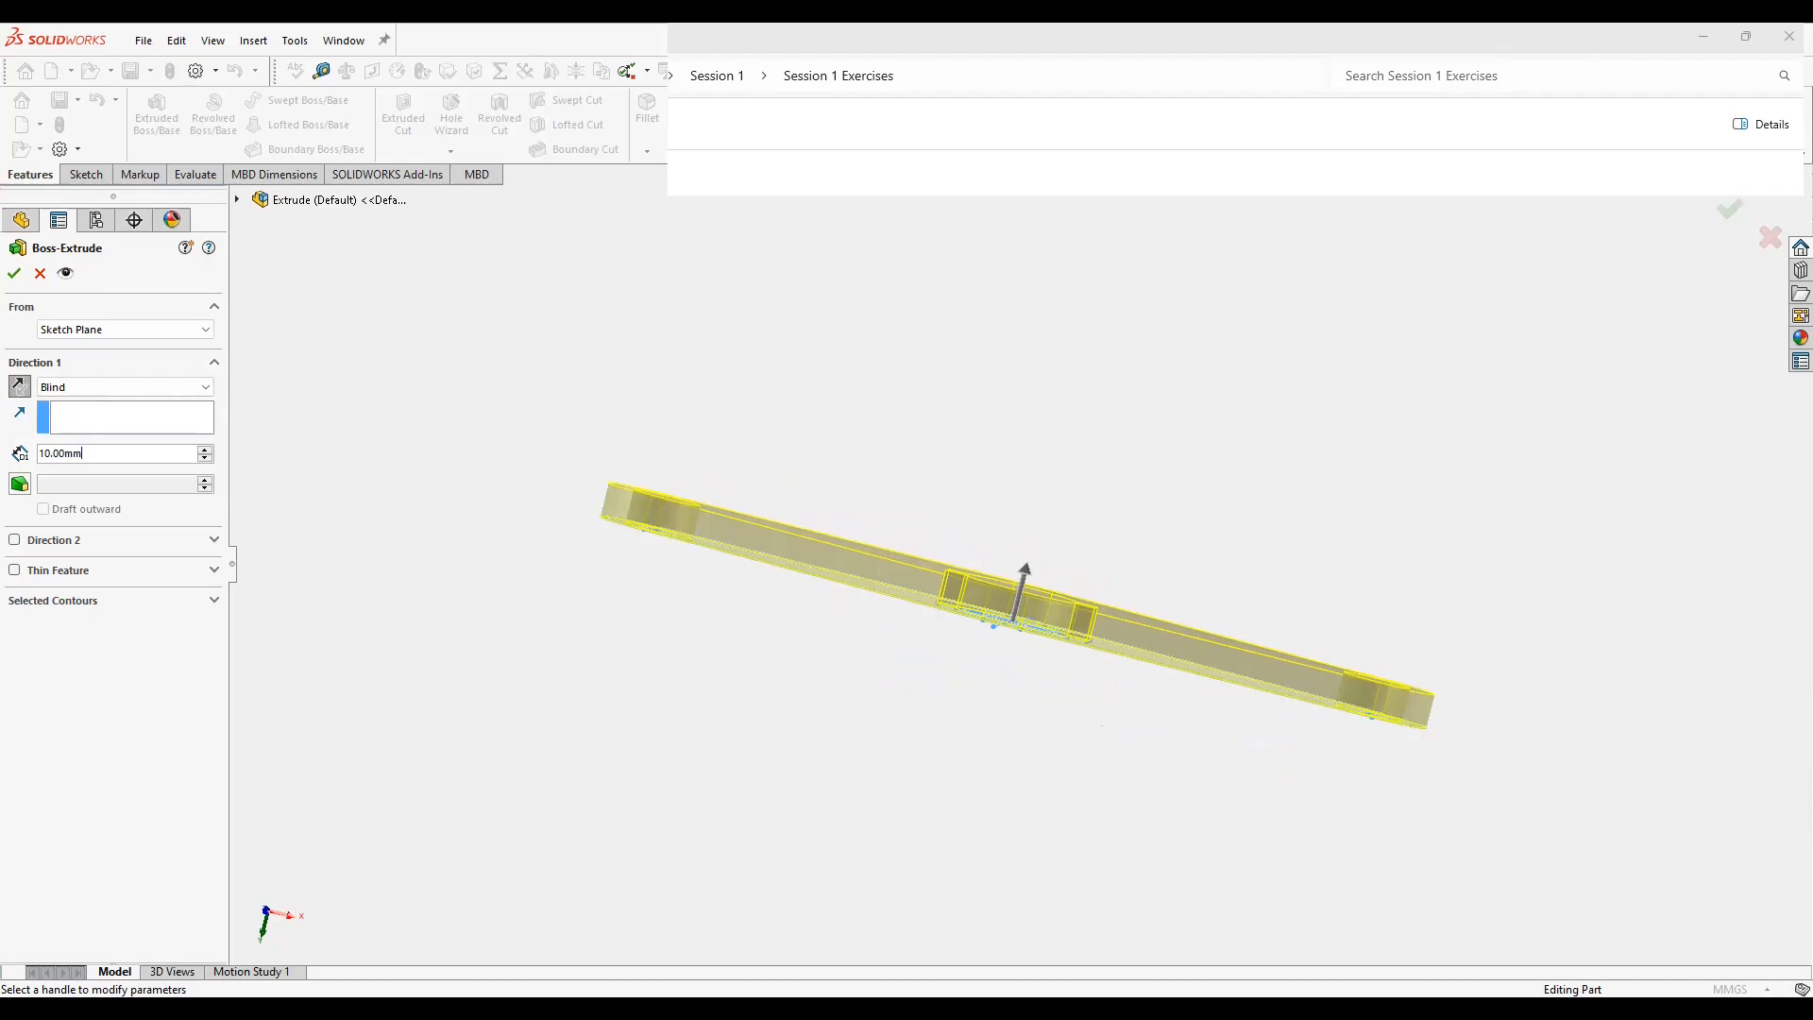
# Set the boss extrusion depth to 50 mm, accept the feature and inspect the solid lever.
pyautogui.click(115, 453)
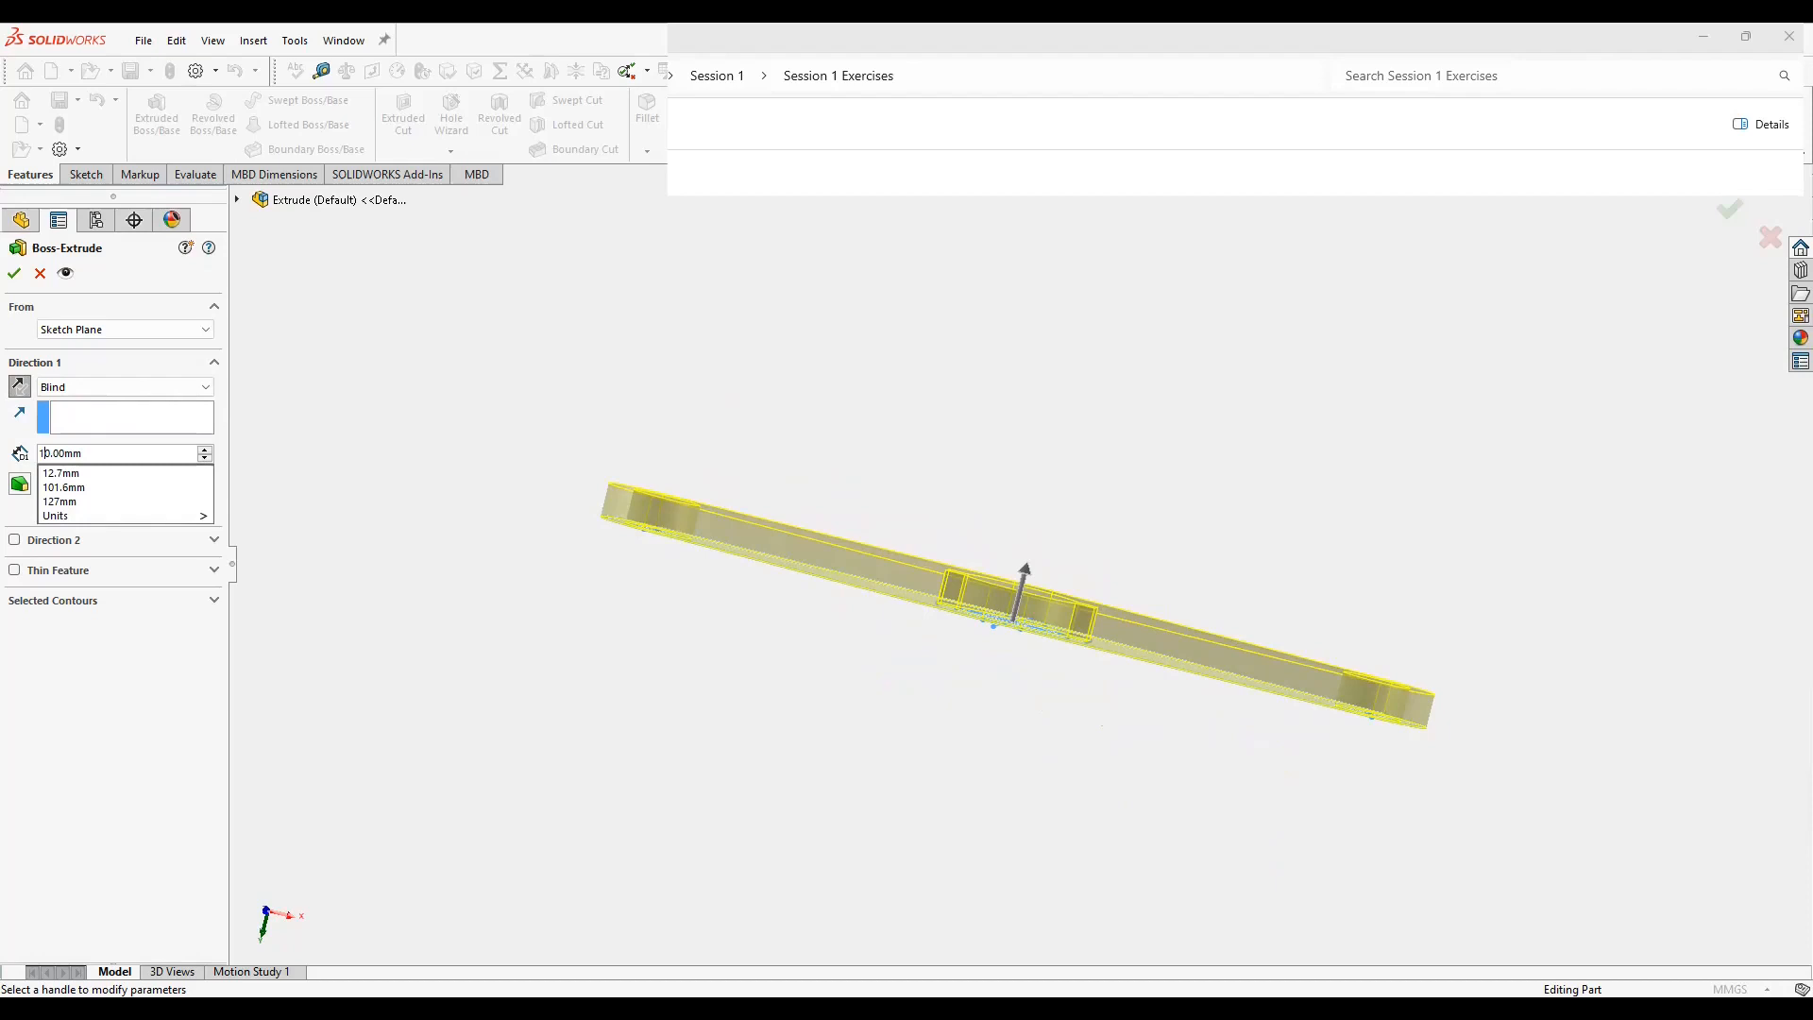
pyautogui.press('BackSpace')
pyautogui.write('5')
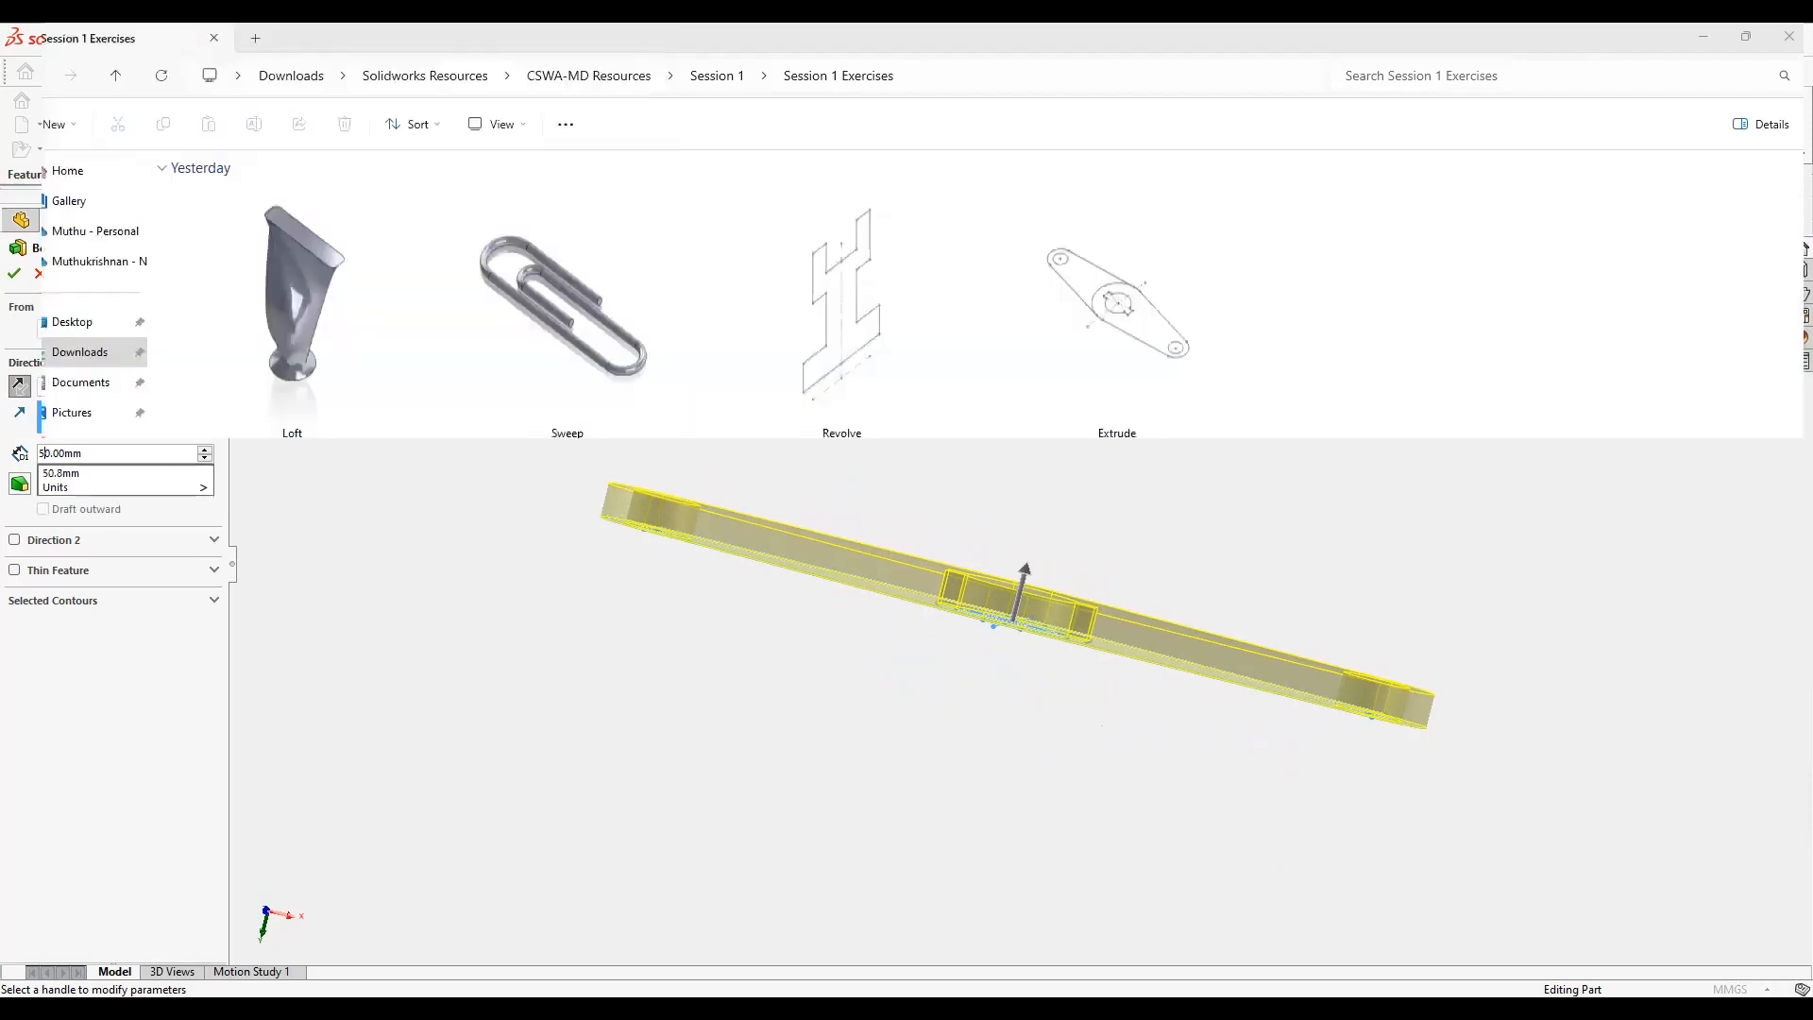
pyautogui.press('Return')
pyautogui.moveTo(1020, 548); pyautogui.dragTo(1020, 671, button='middle')
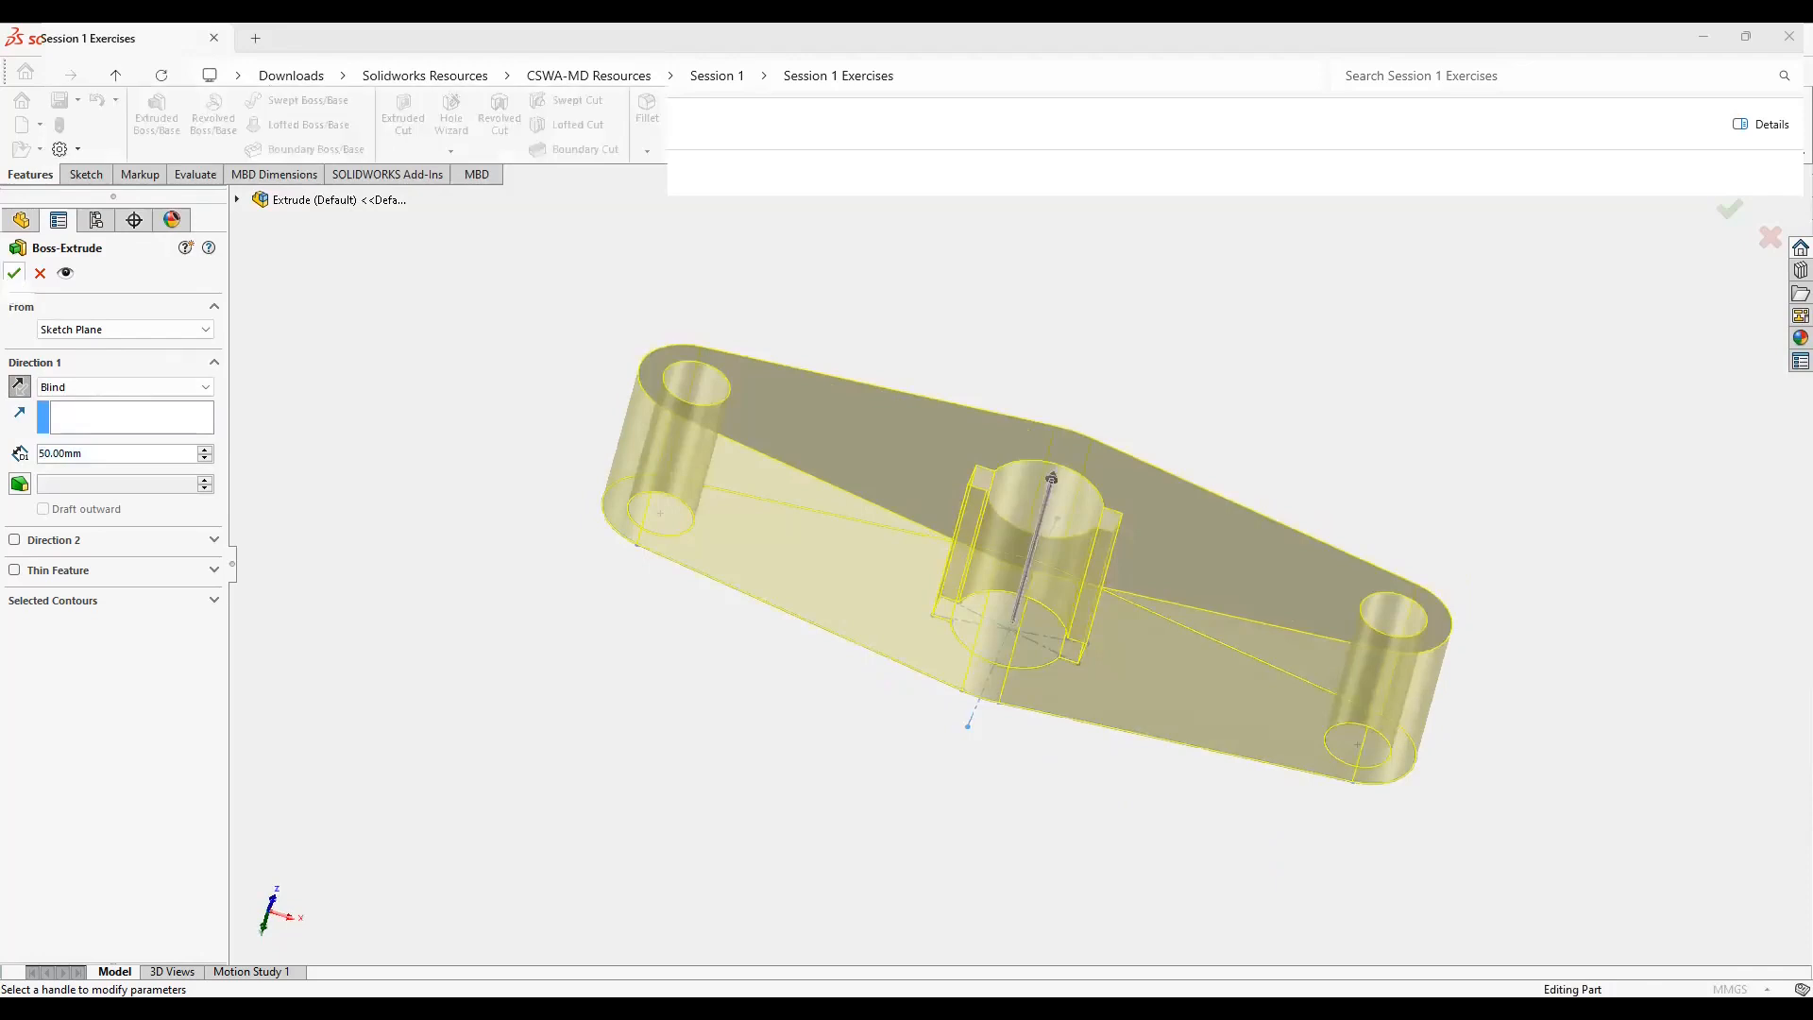
pyautogui.click(14, 273)
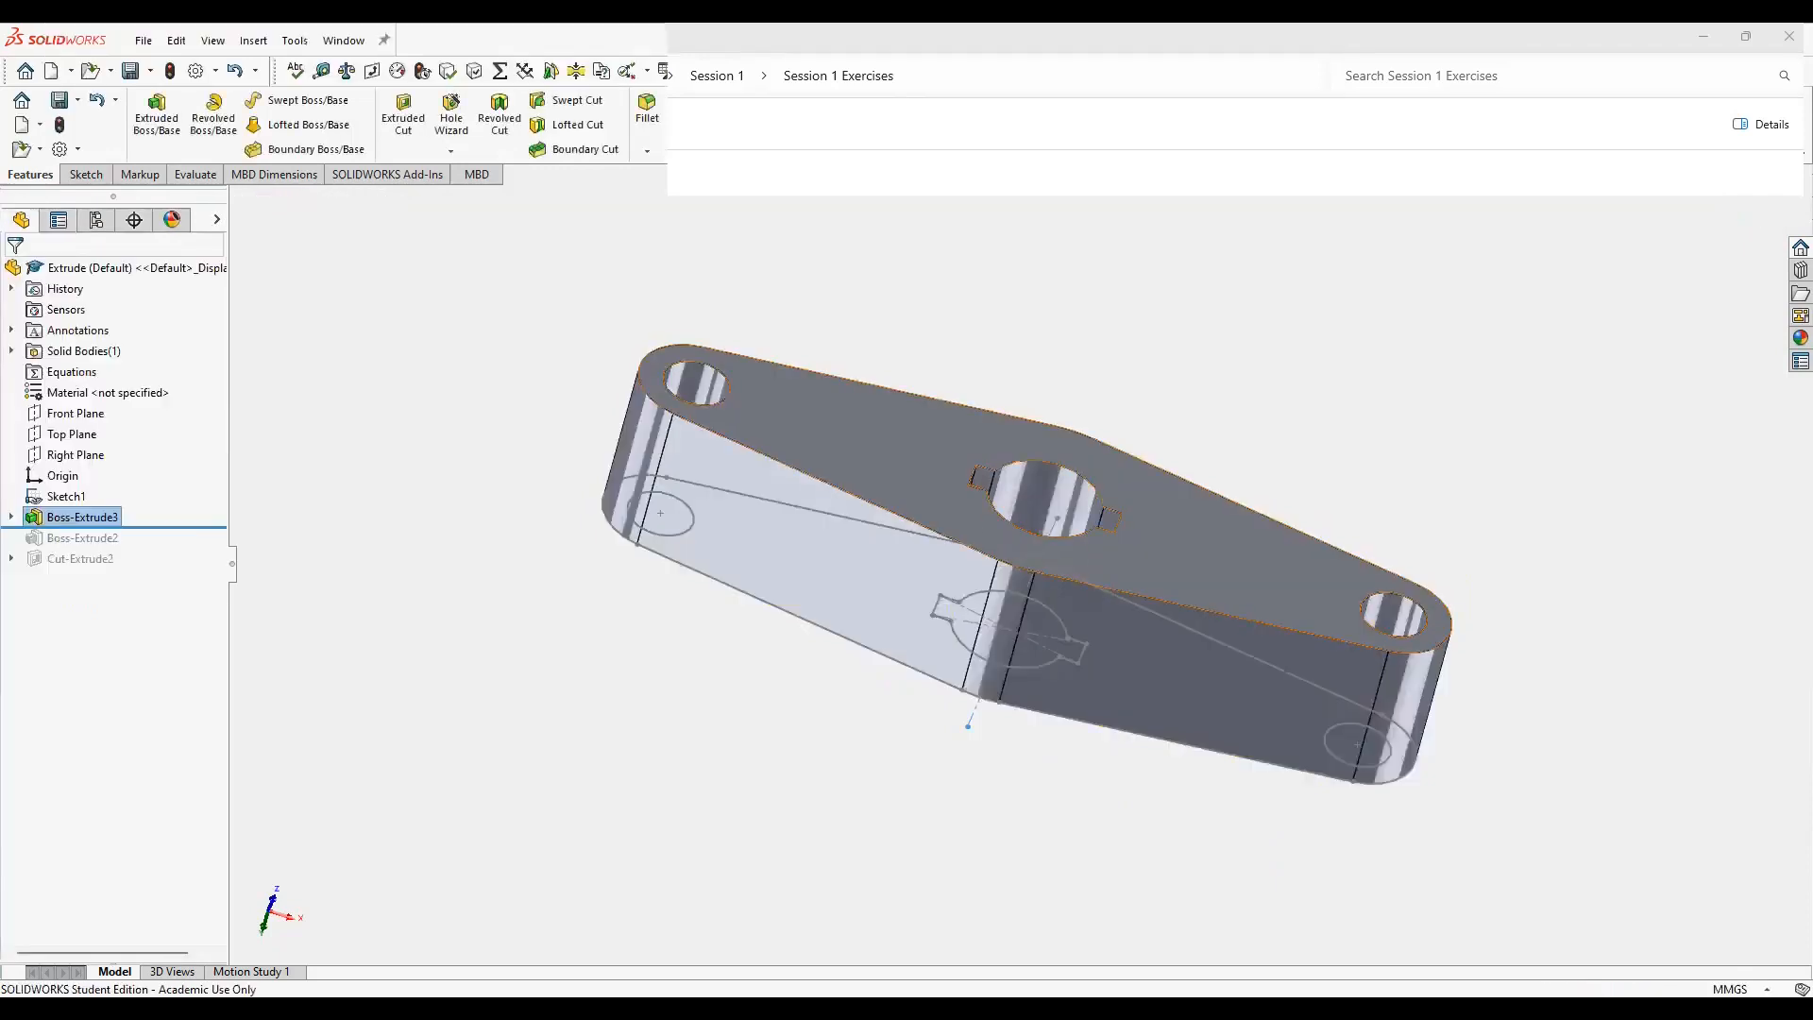
pyautogui.moveTo(1170, 500); pyautogui.dragTo(1114, 559, button='middle')
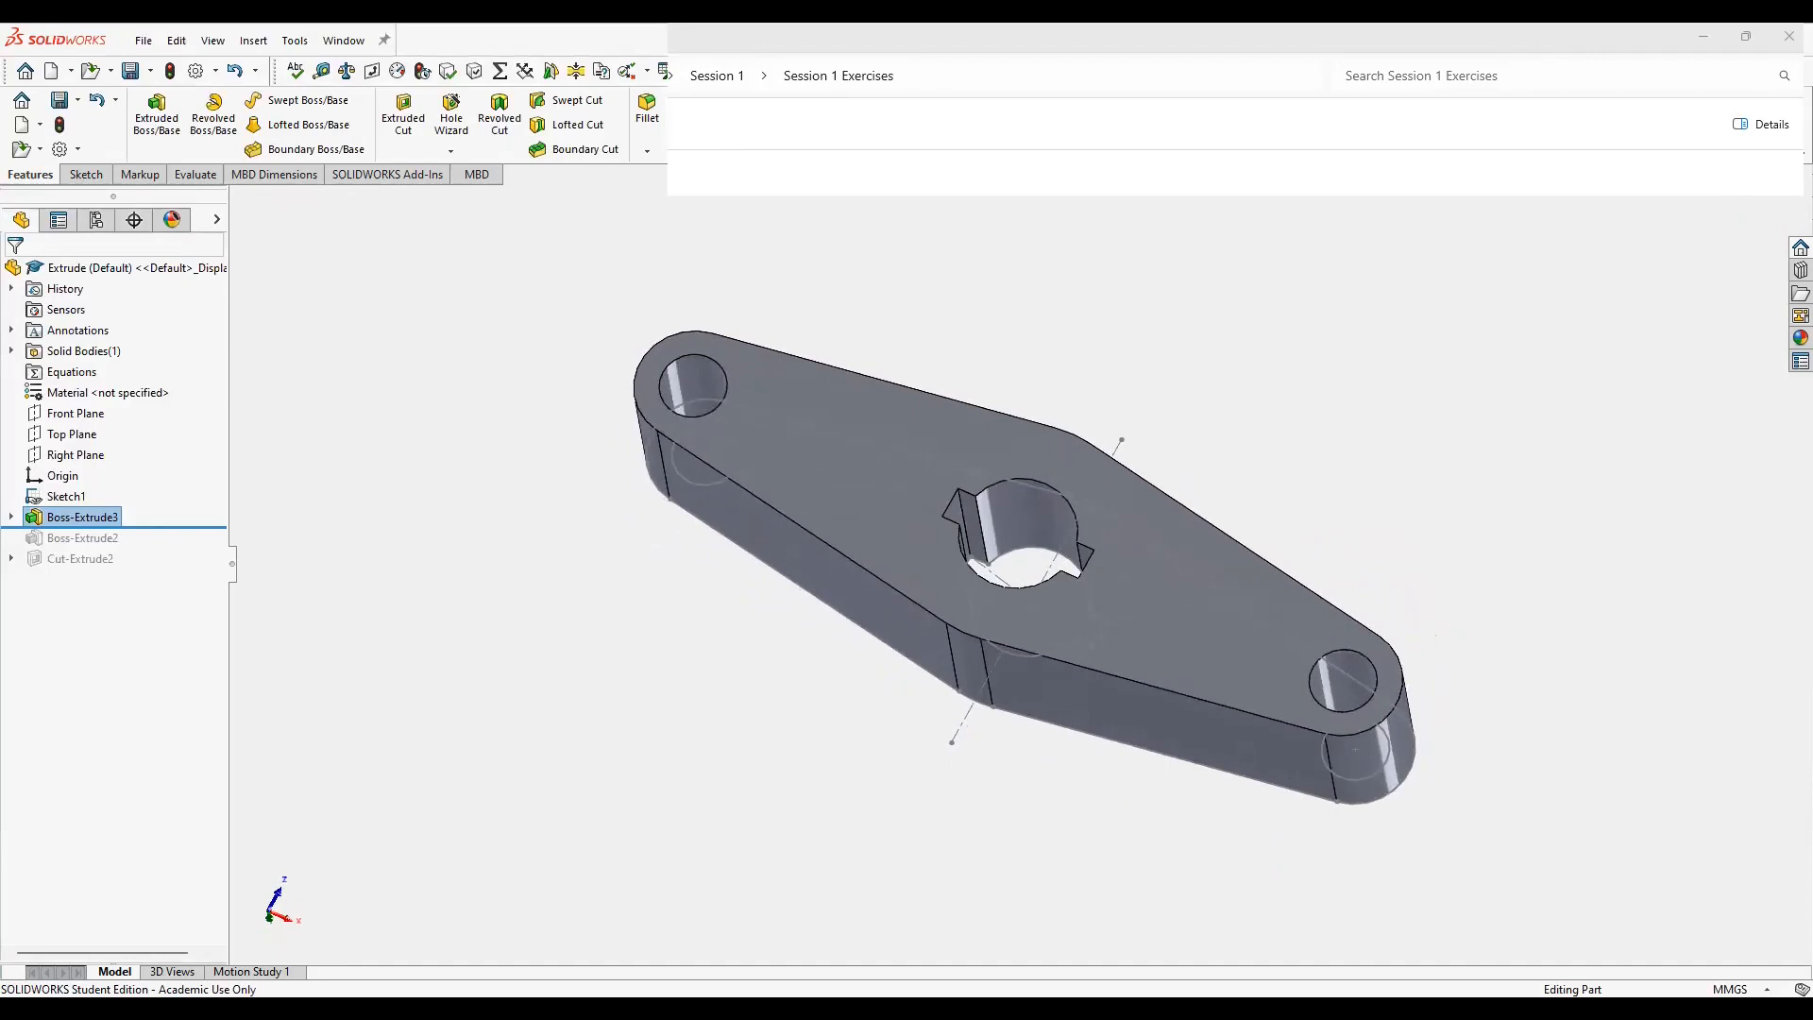
pyautogui.moveTo(1114, 559); pyautogui.dragTo(1112, 524, button='middle')
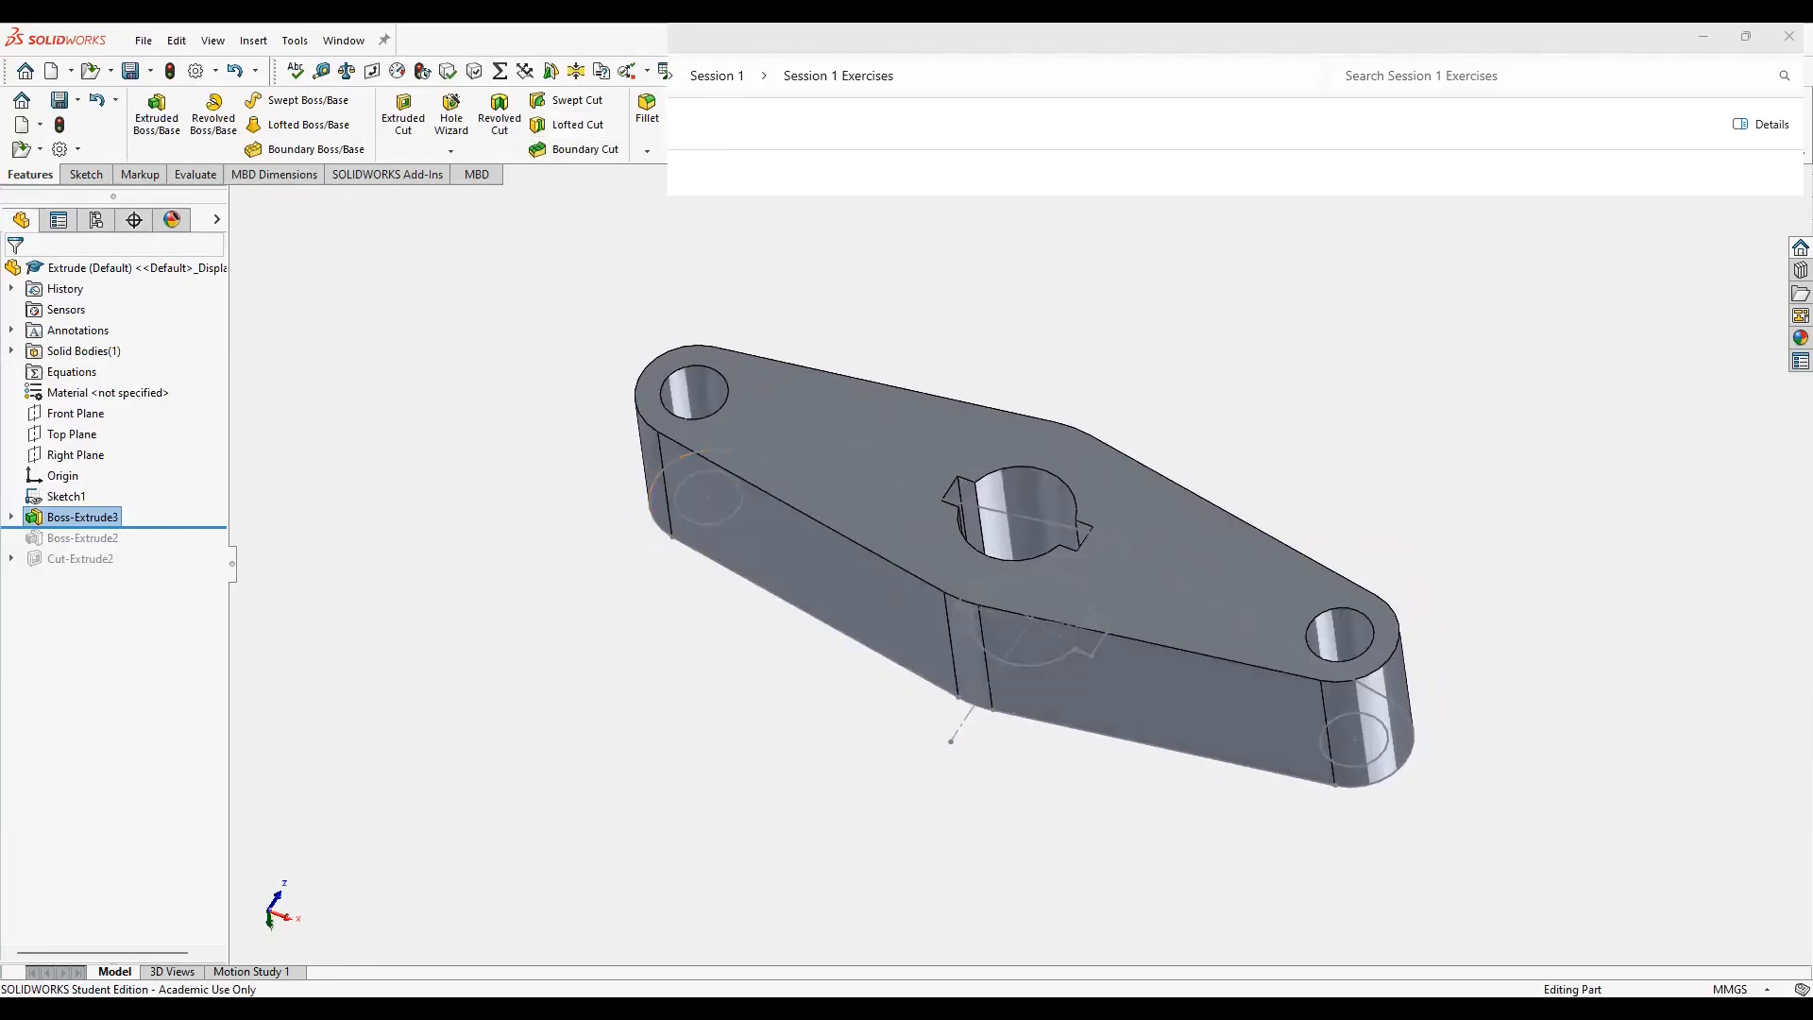
# Check the guide slide, return to SOLIDWORKS, remove Boss-Extrude3 and roll the part forward through Boss-Extrude2 and Sketch2.
pyautogui.click(505, 912)
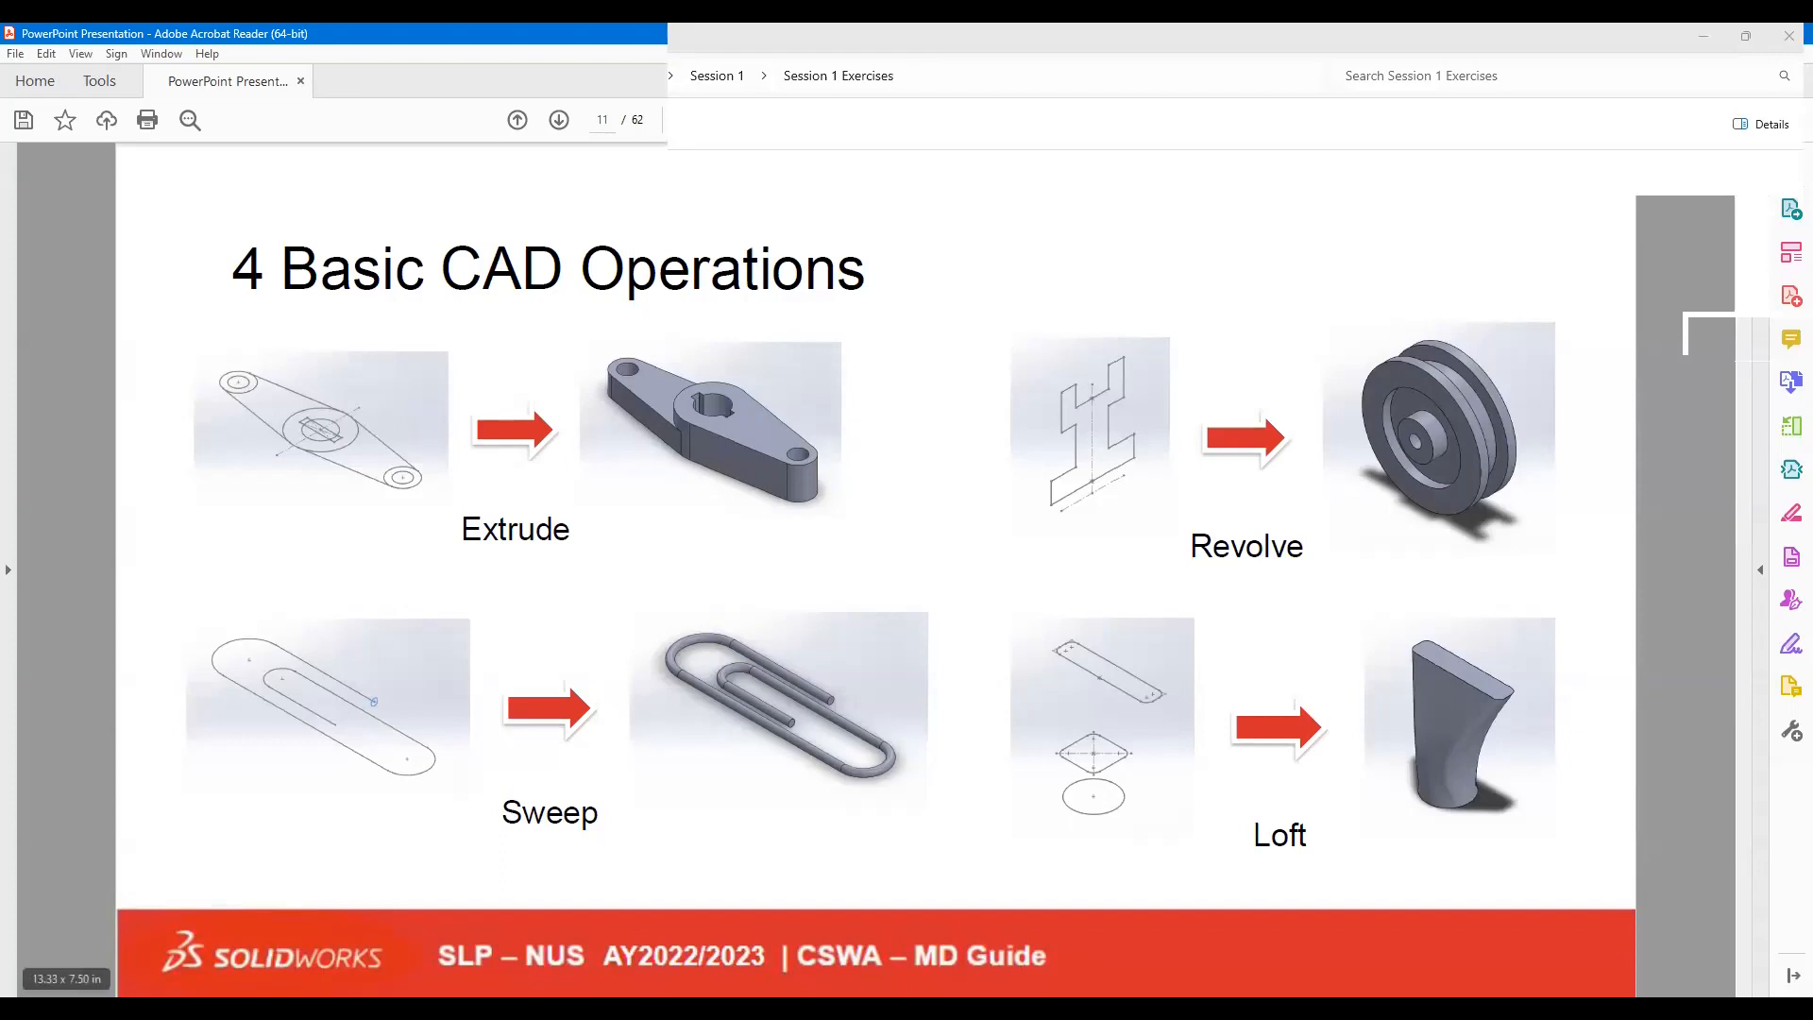
pyautogui.hotkey('alt', 'Tab')
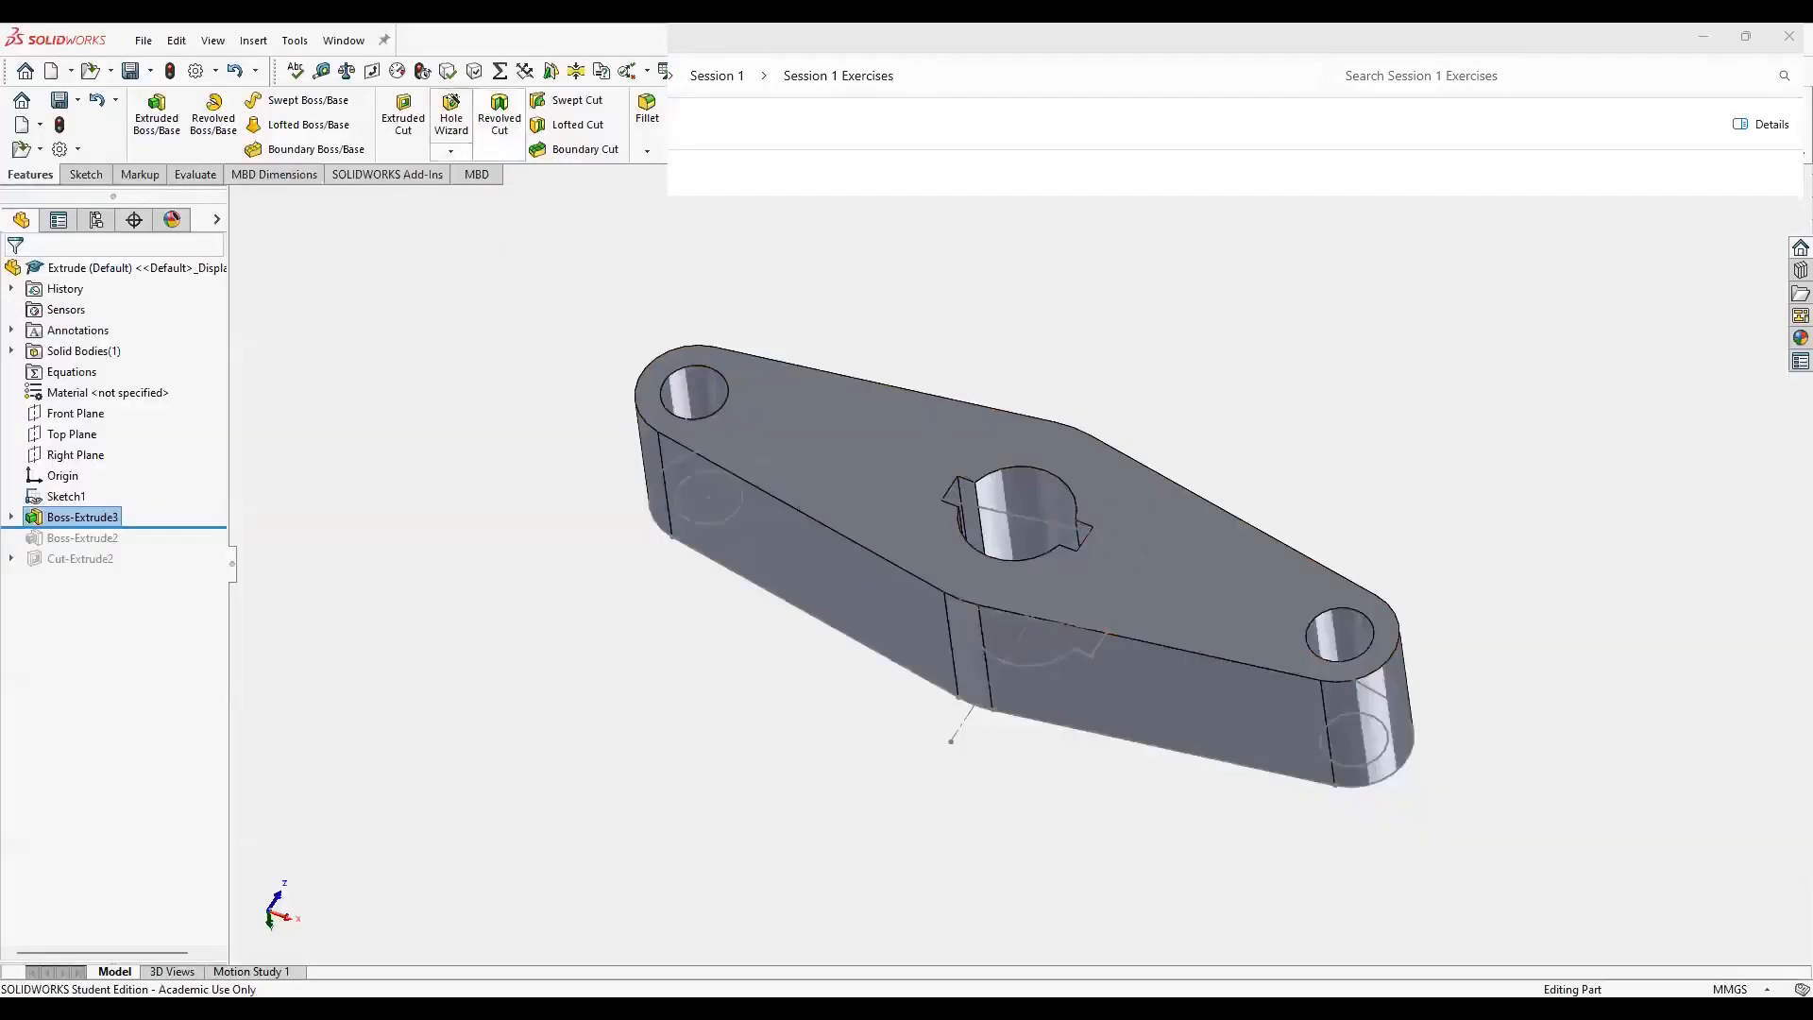
pyautogui.rightClick(91, 519)
pyautogui.click(140, 661)
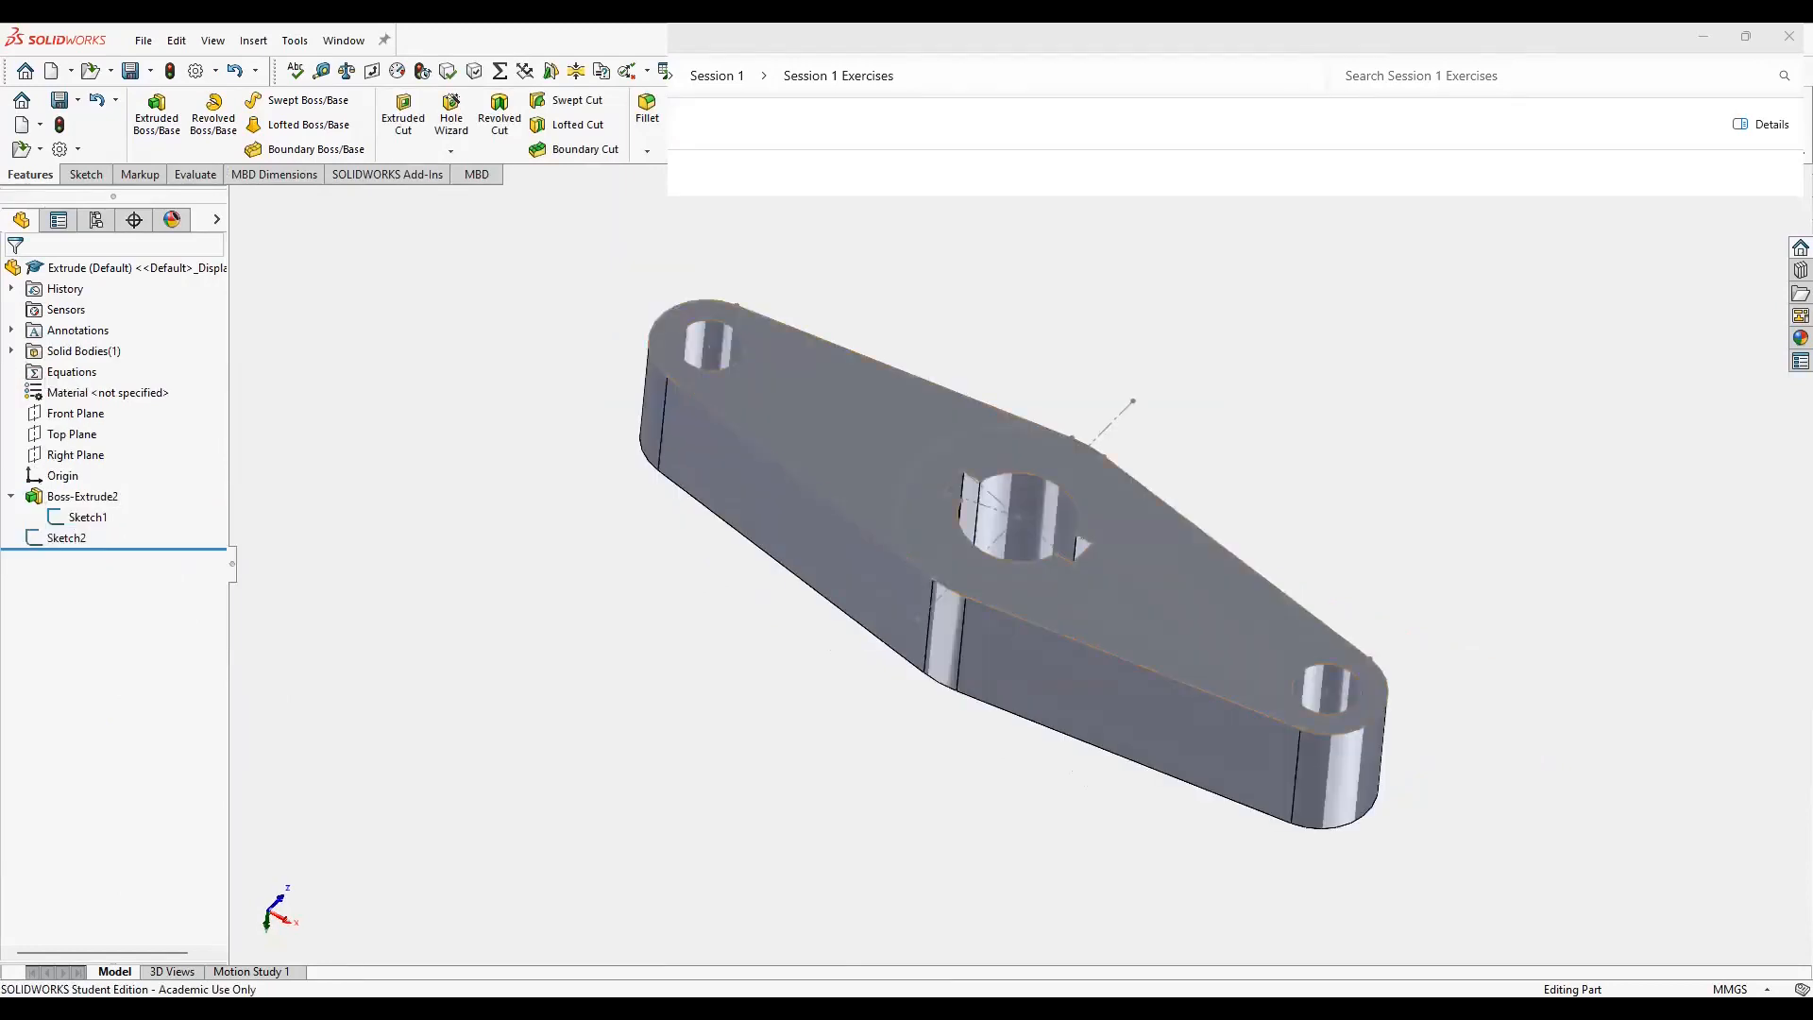
# Cut-extrude Sketch2 into the lever as a Blind cut 20 mm deep with the direction reversed.
pyautogui.click(64, 538)
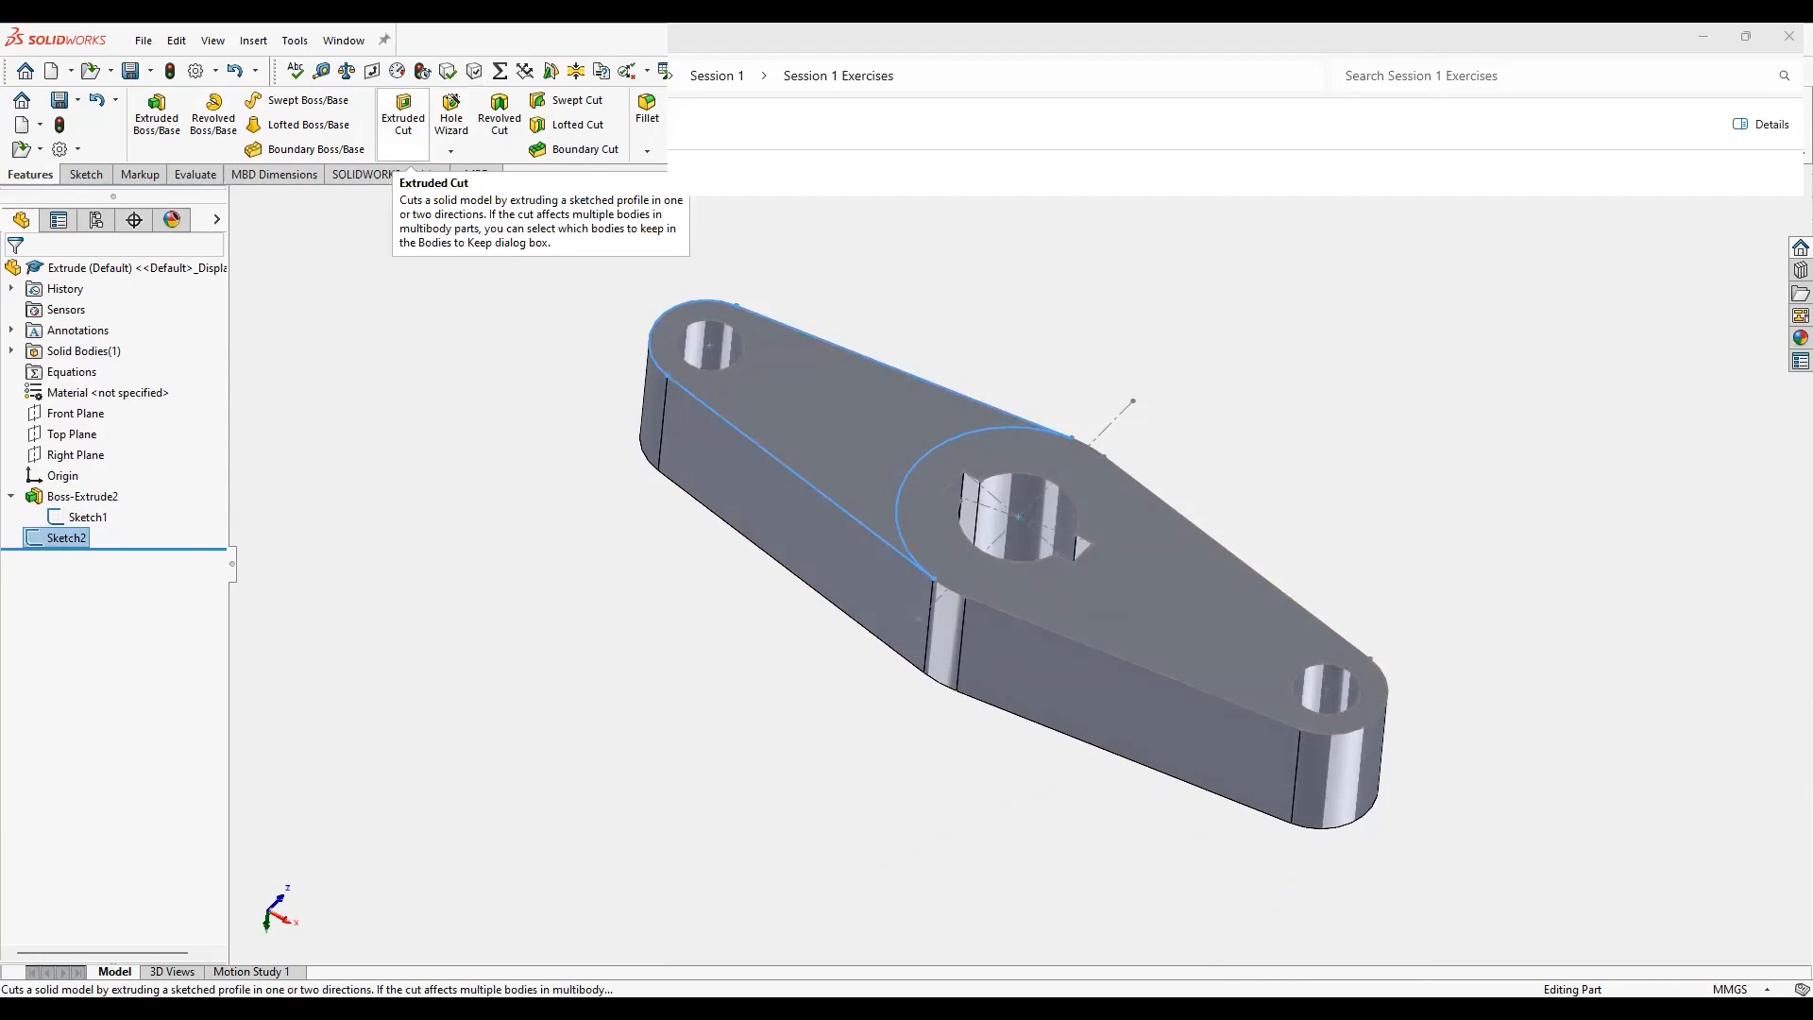
pyautogui.click(403, 115)
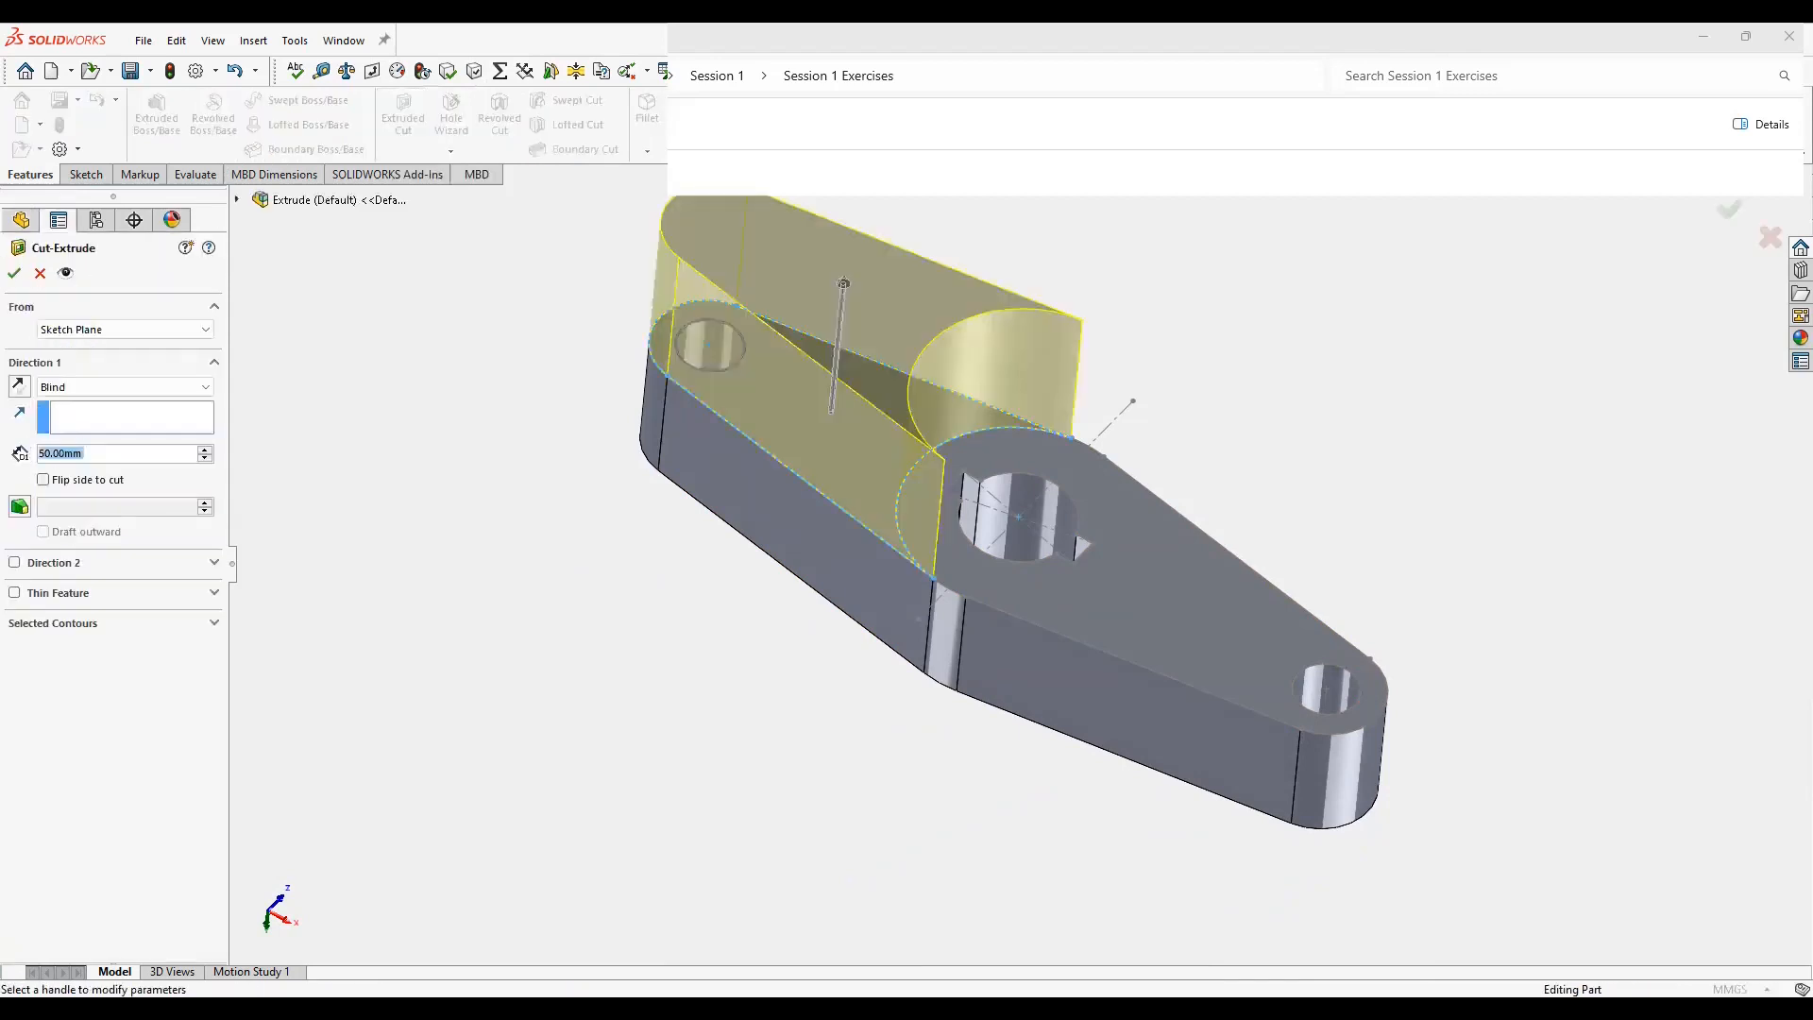
pyautogui.moveTo(909, 740); pyautogui.dragTo(965, 697, button='middle')
pyautogui.click(19, 387)
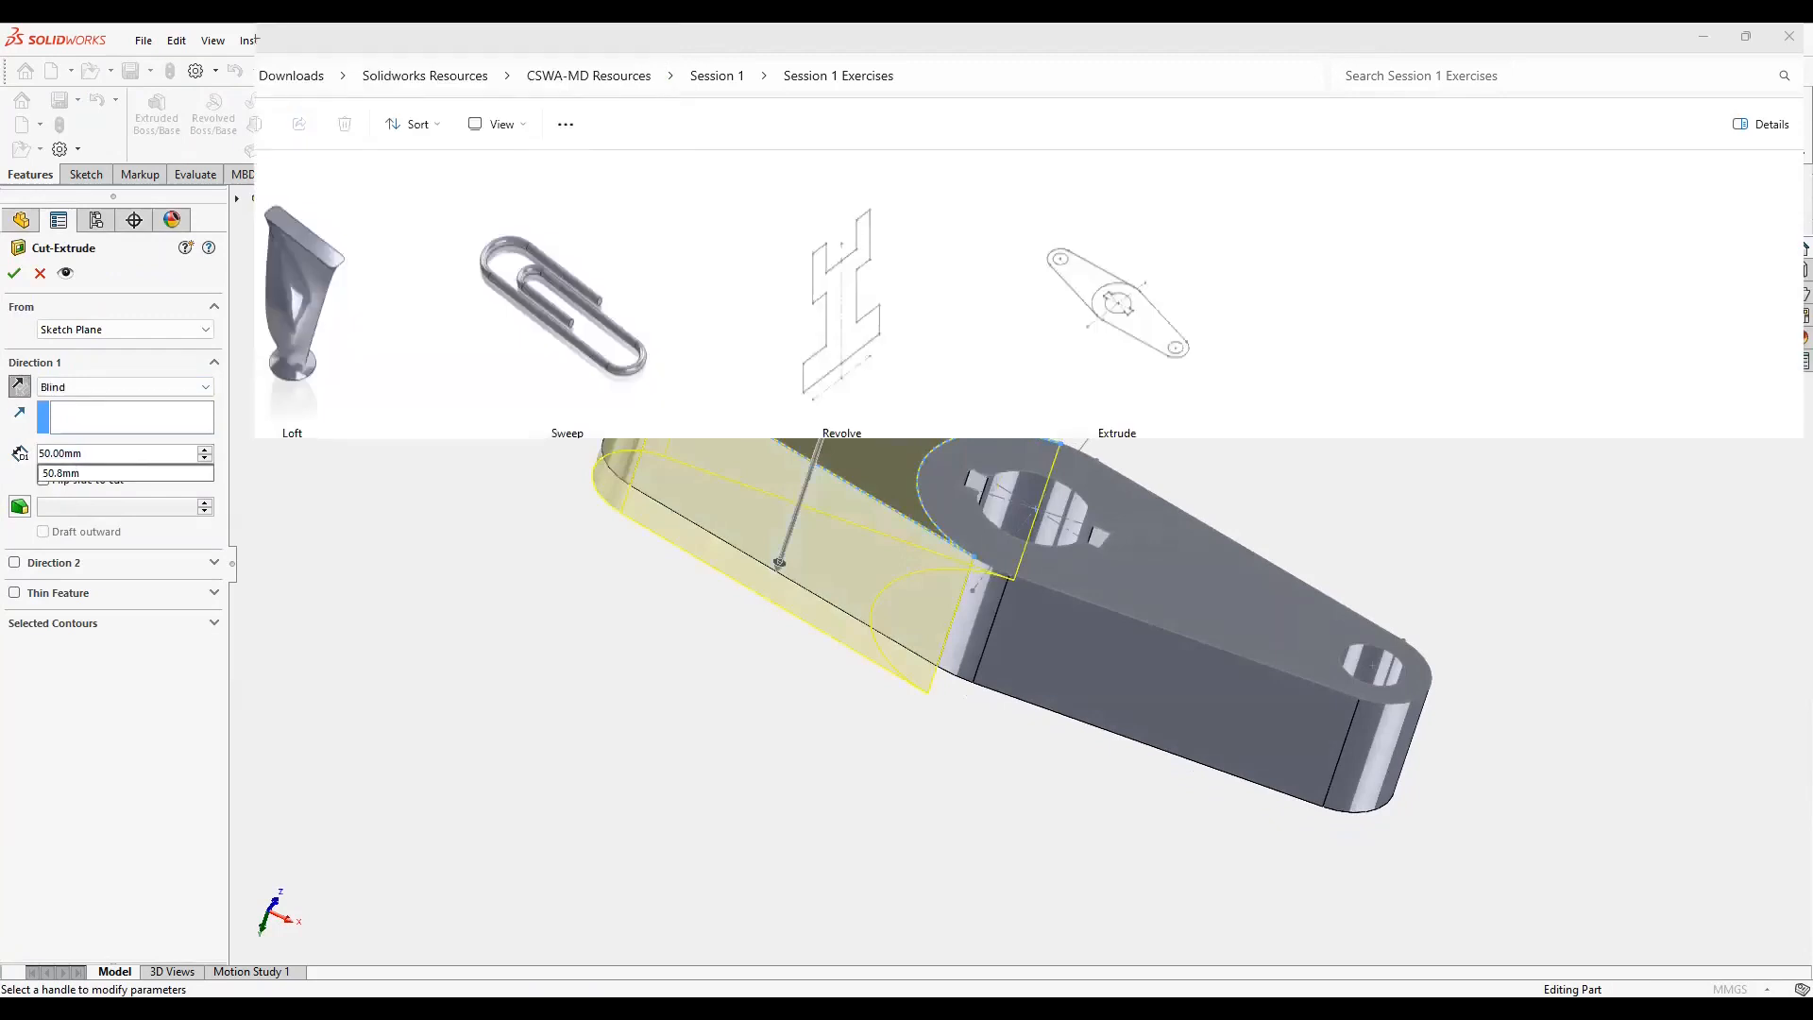
pyautogui.press('BackSpace')
pyautogui.write('2')
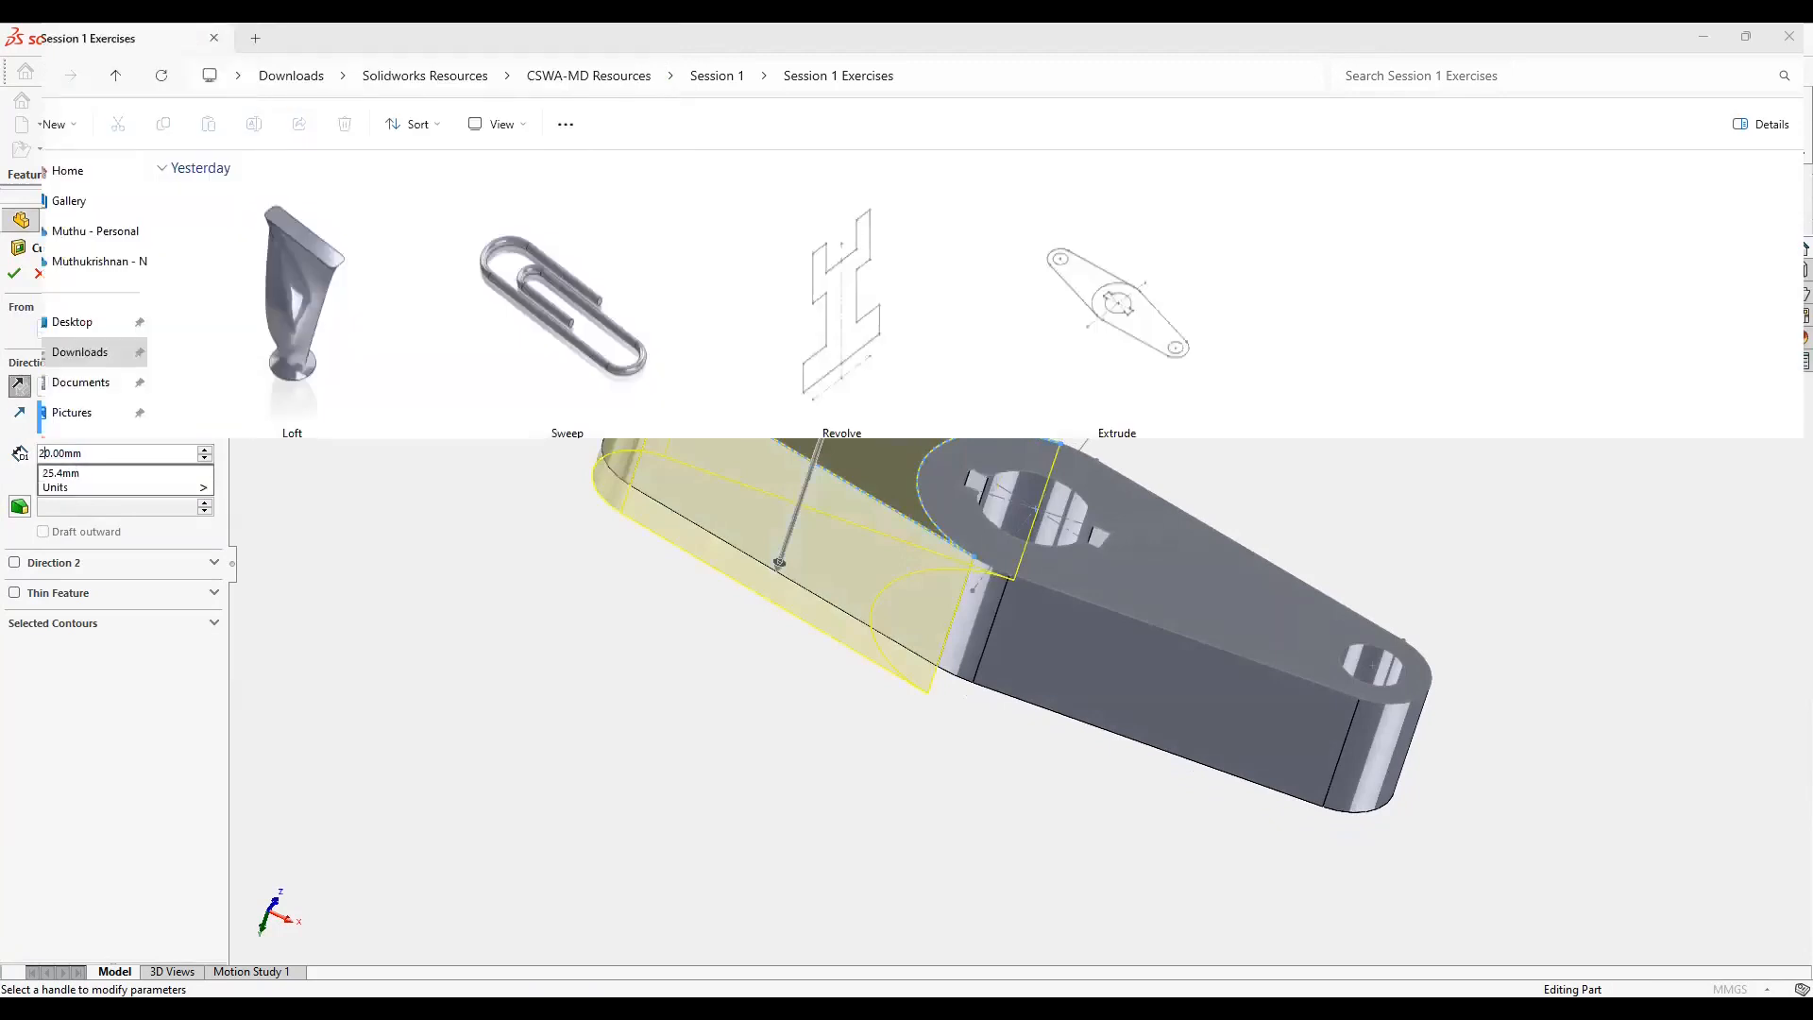
pyautogui.press('Return')
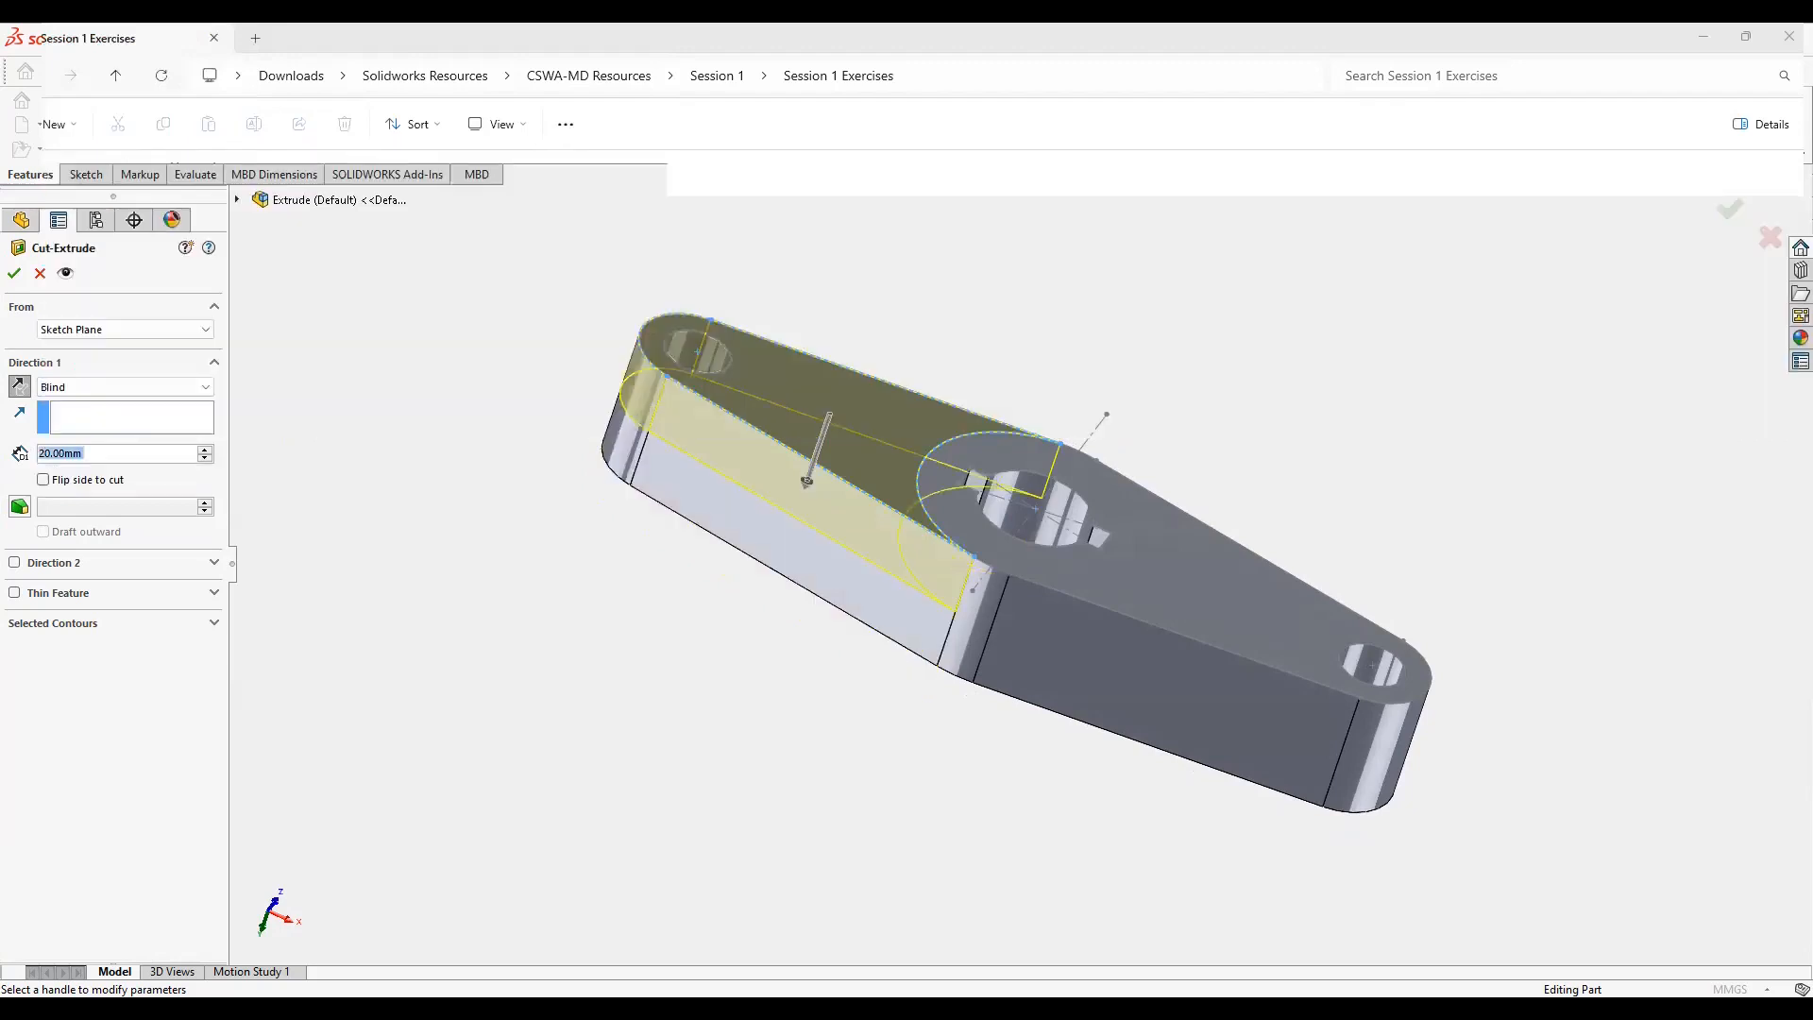
pyautogui.click(14, 273)
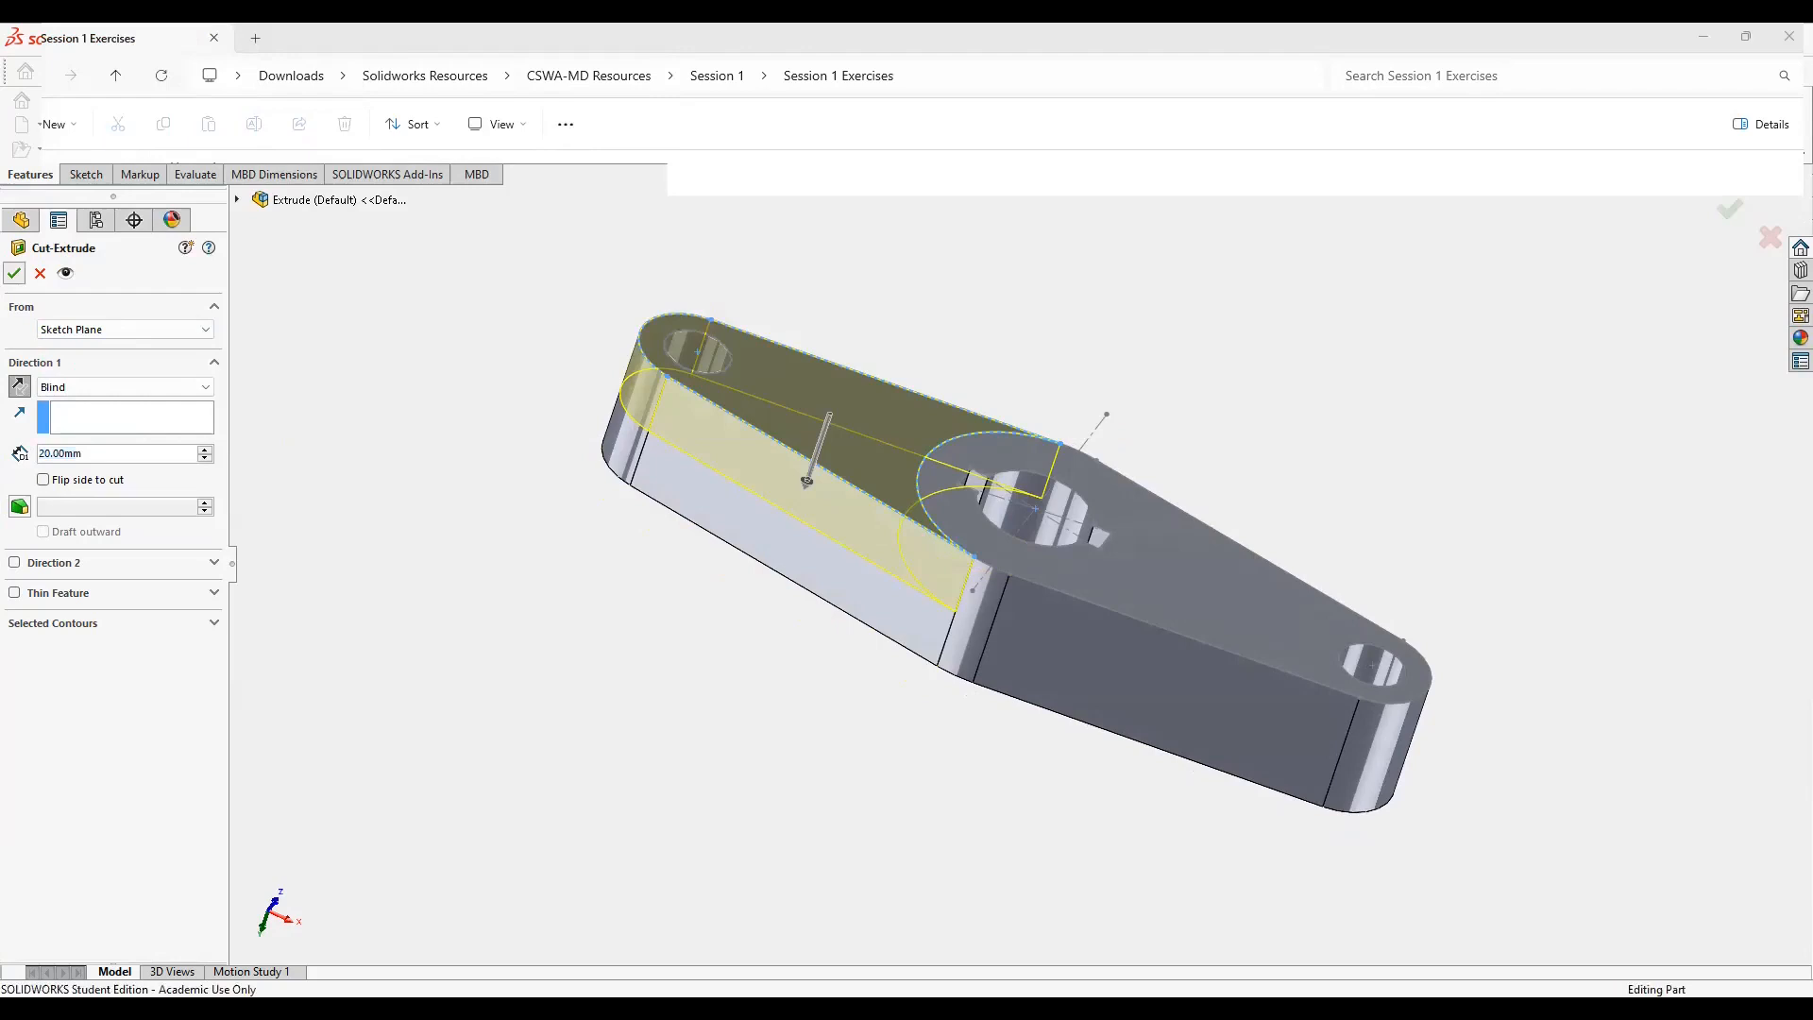
pyautogui.moveTo(1147, 666); pyautogui.dragTo(1146, 703, button='middle')
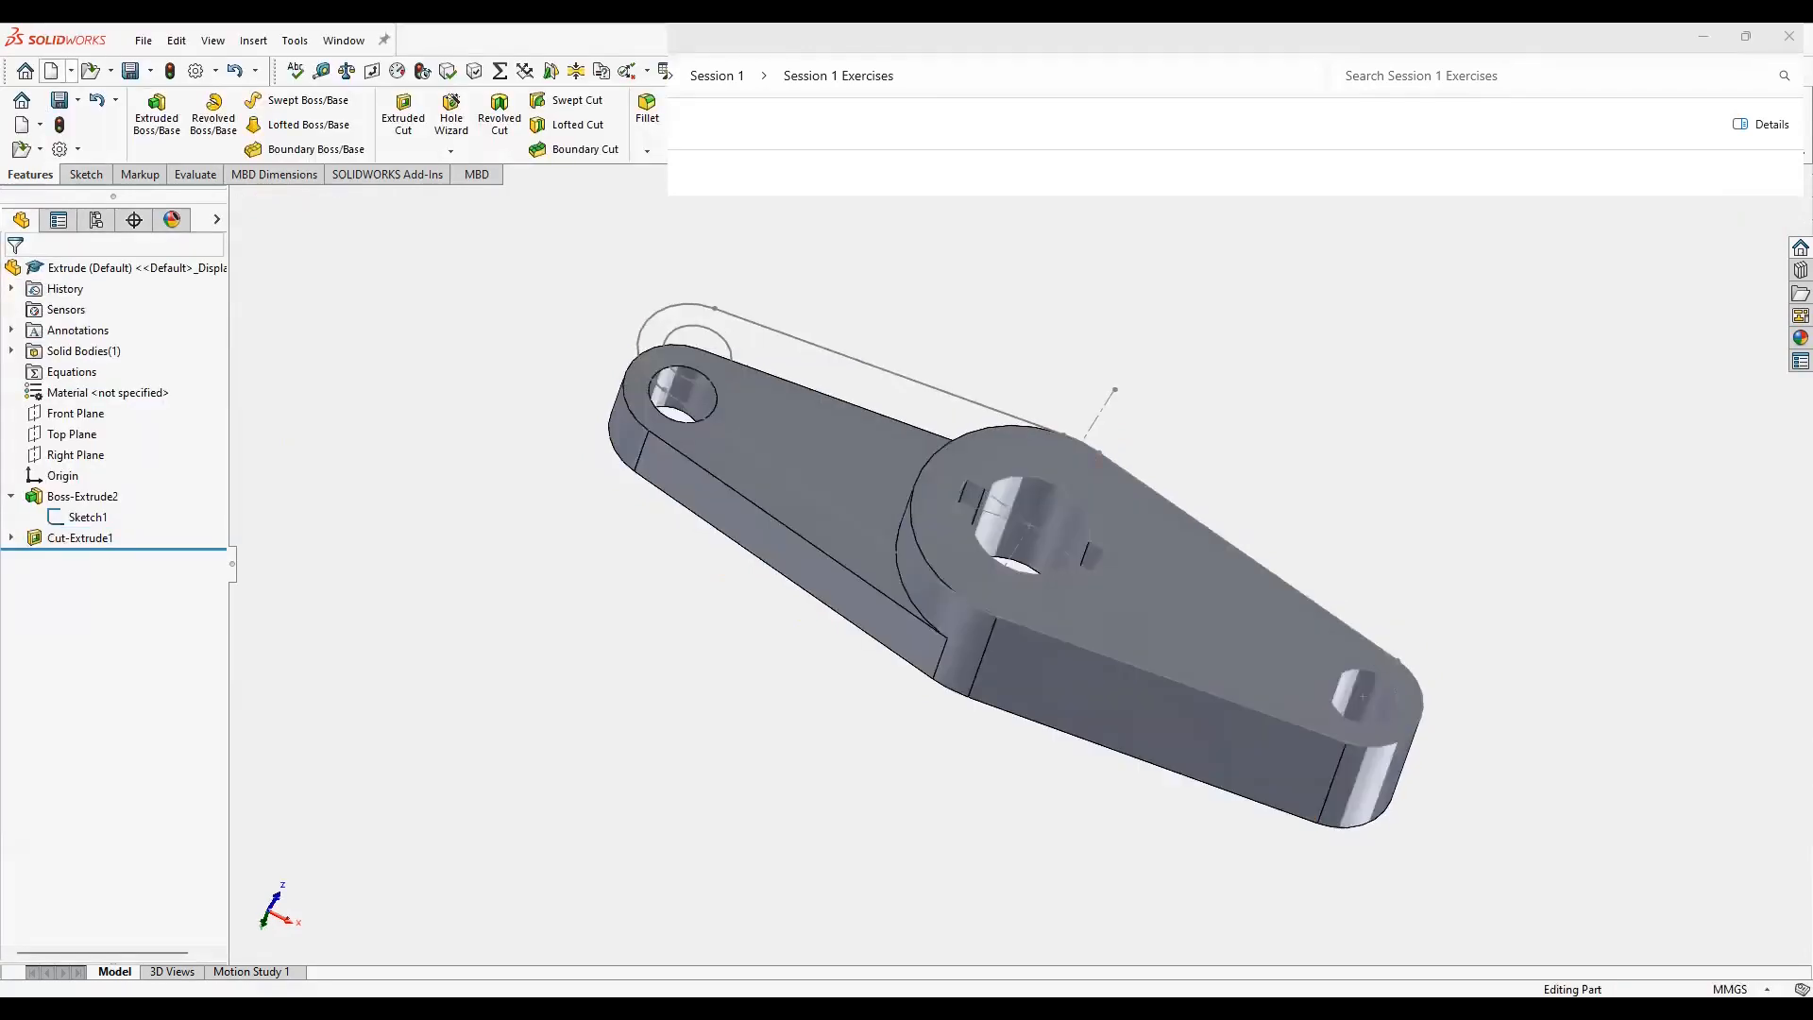
# Open the recent document Revolve.SLDPRT and roll the part back to Sketch1, before the Revolve1 feature.
pyautogui.click(71, 71)
pyautogui.click(26, 71)
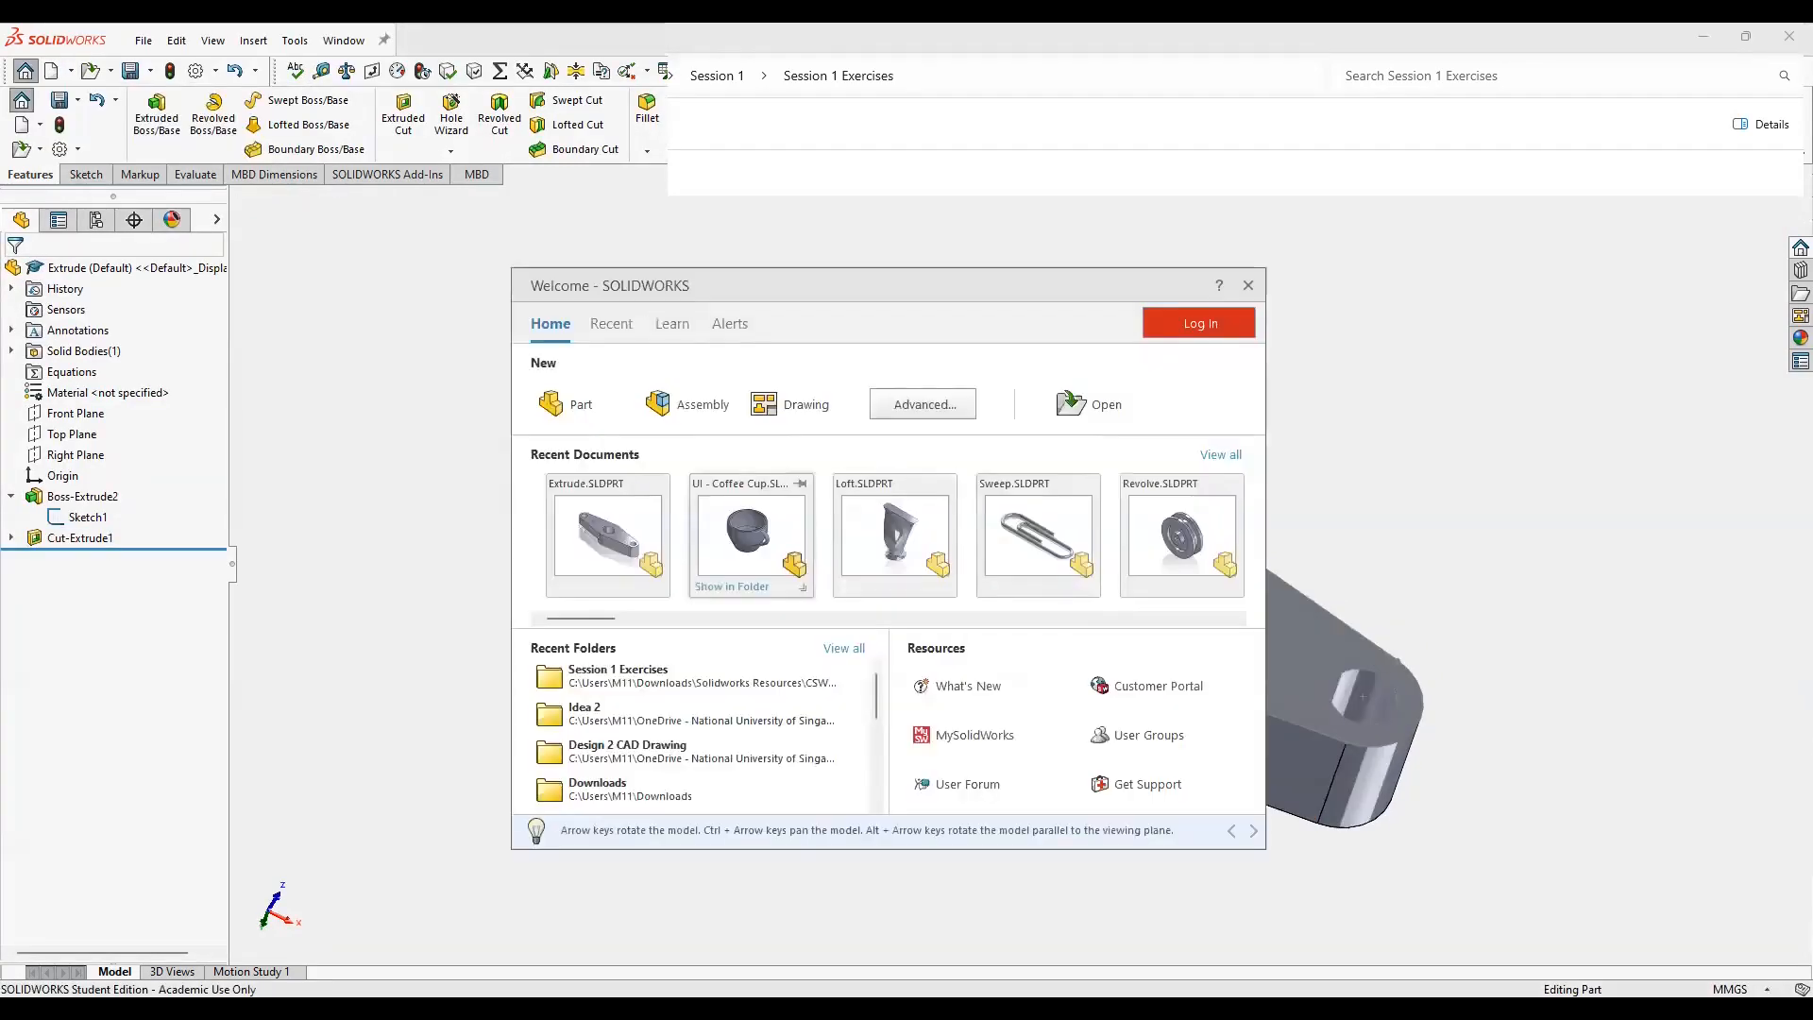
pyautogui.scroll(-1, 1086, 534)
pyautogui.click(1125, 535)
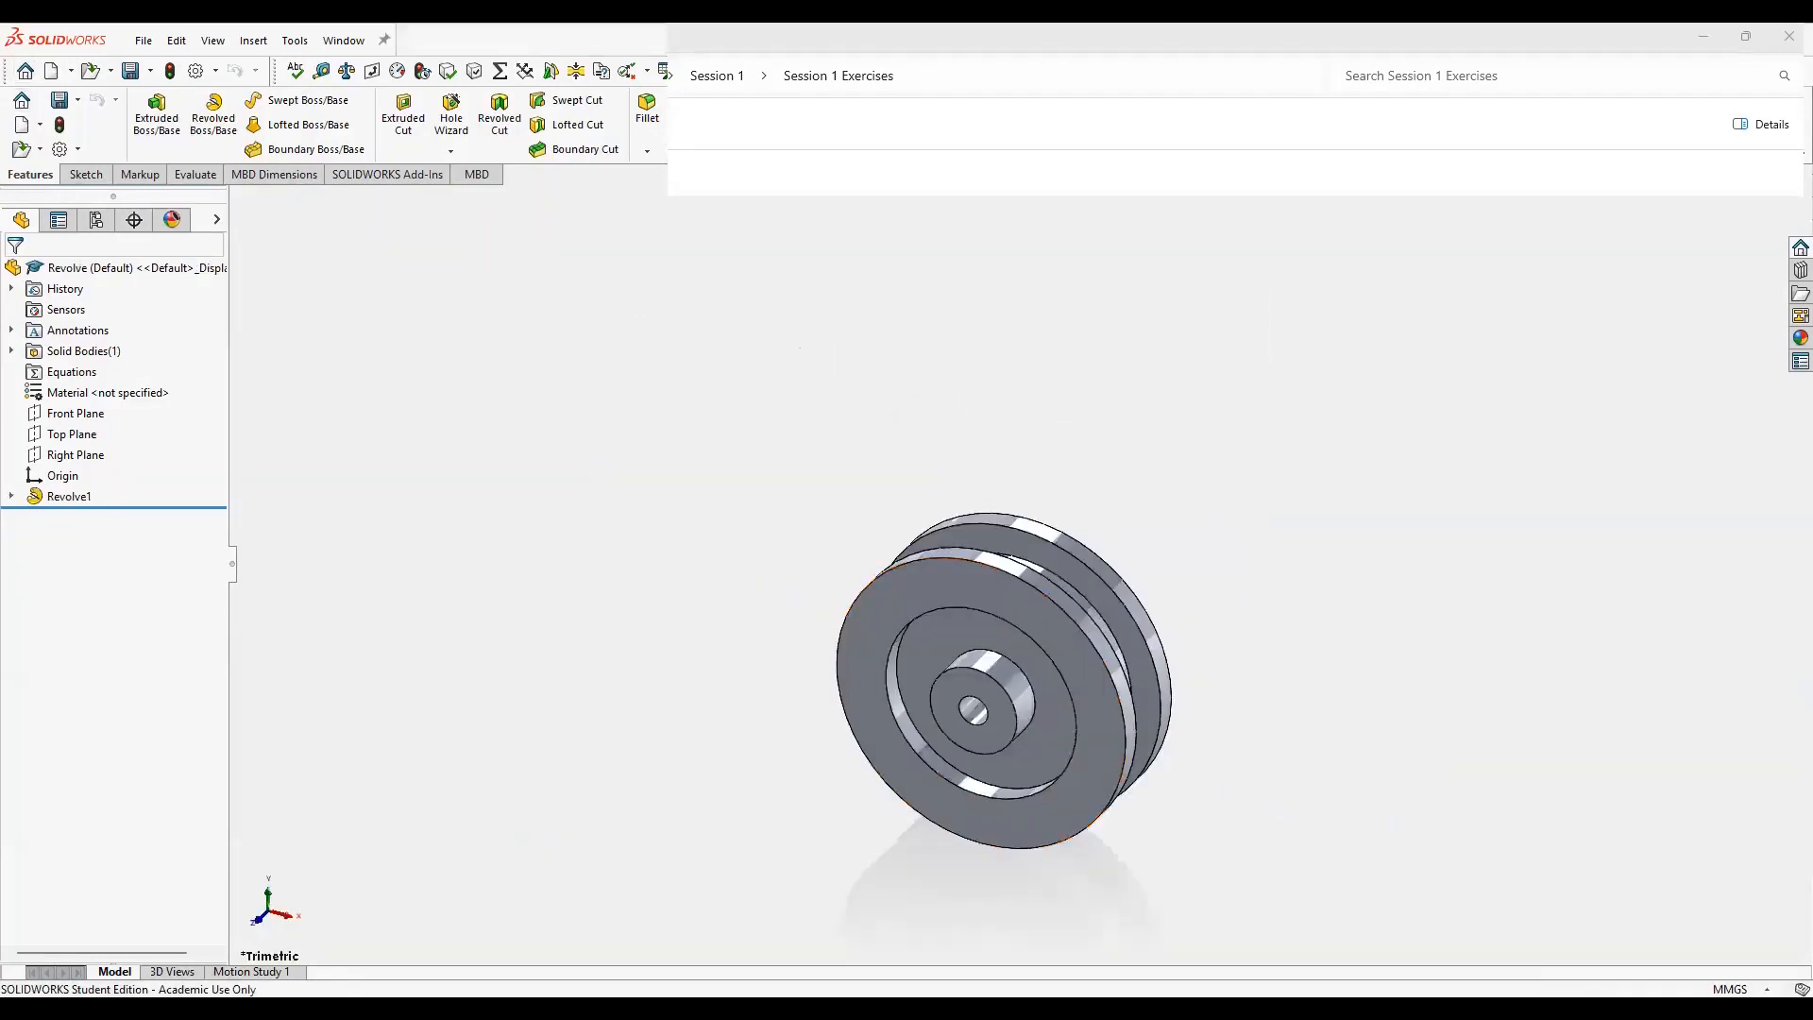
pyautogui.moveTo(114, 507); pyautogui.dragTo(114, 486)
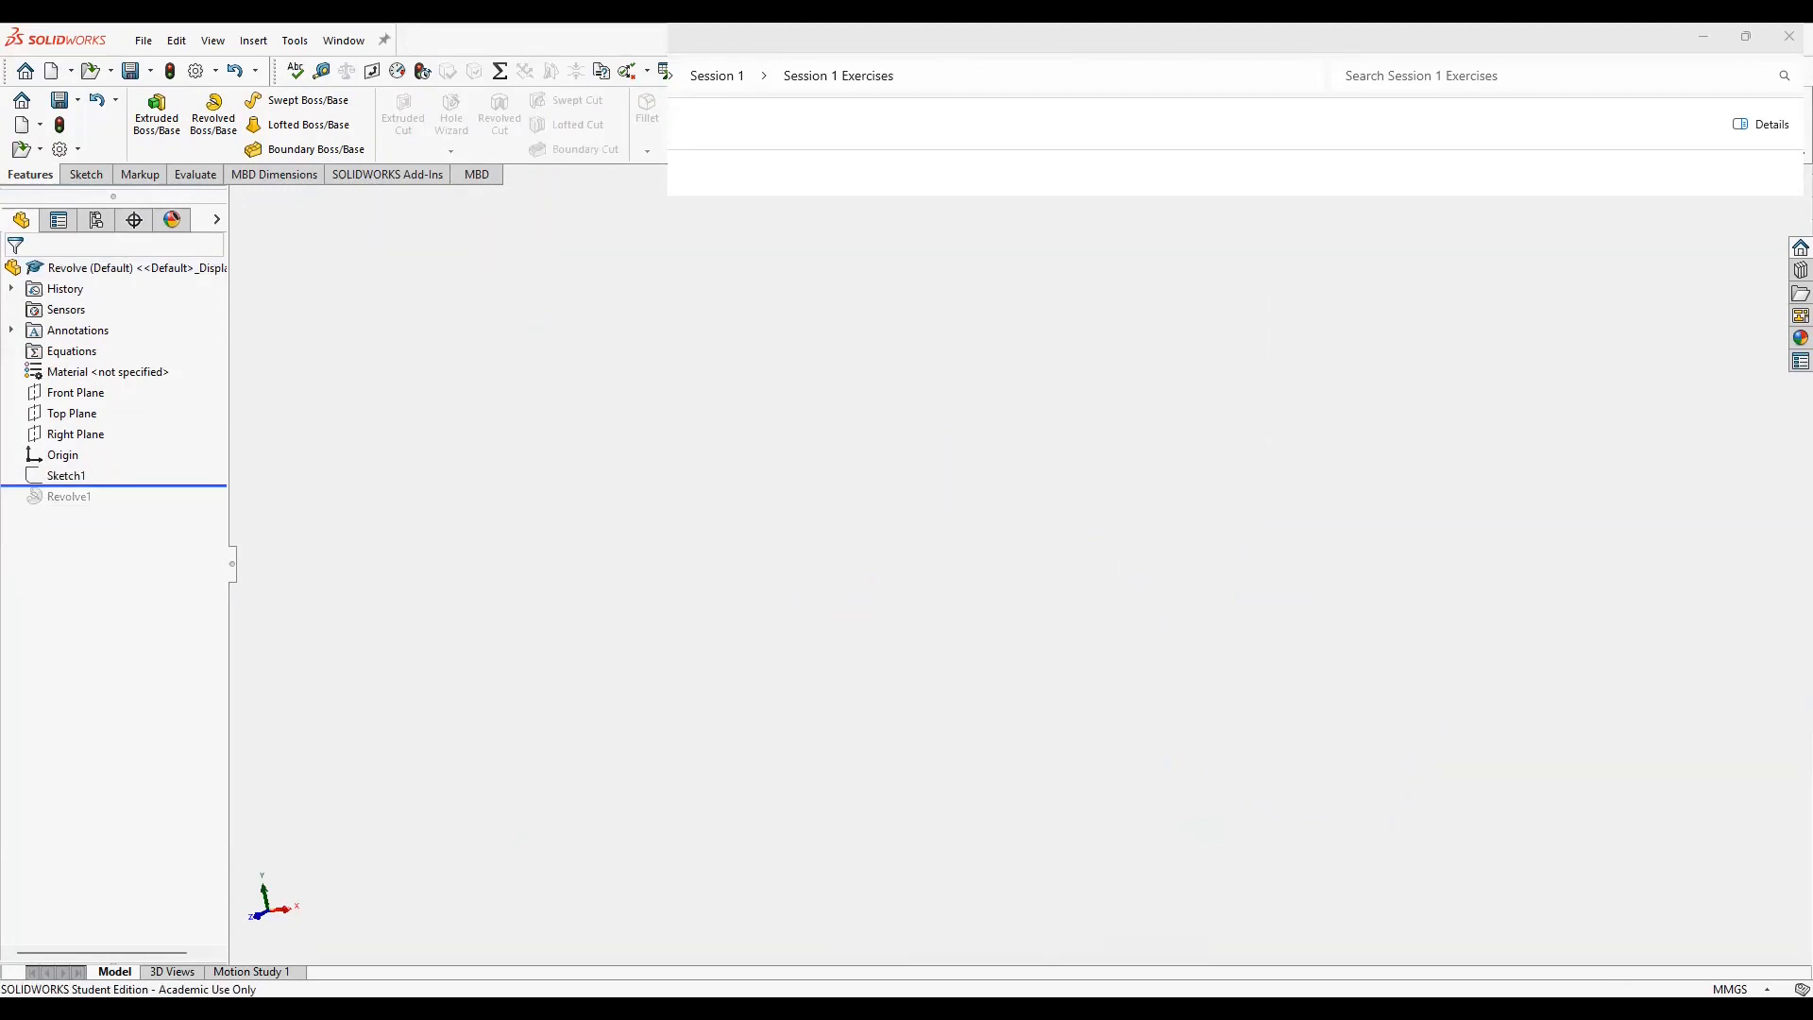
# Revolve Sketch1 by 360 degrees about its short lower centerline, Line1, and inspect the solid wheel.
pyautogui.click(38, 477)
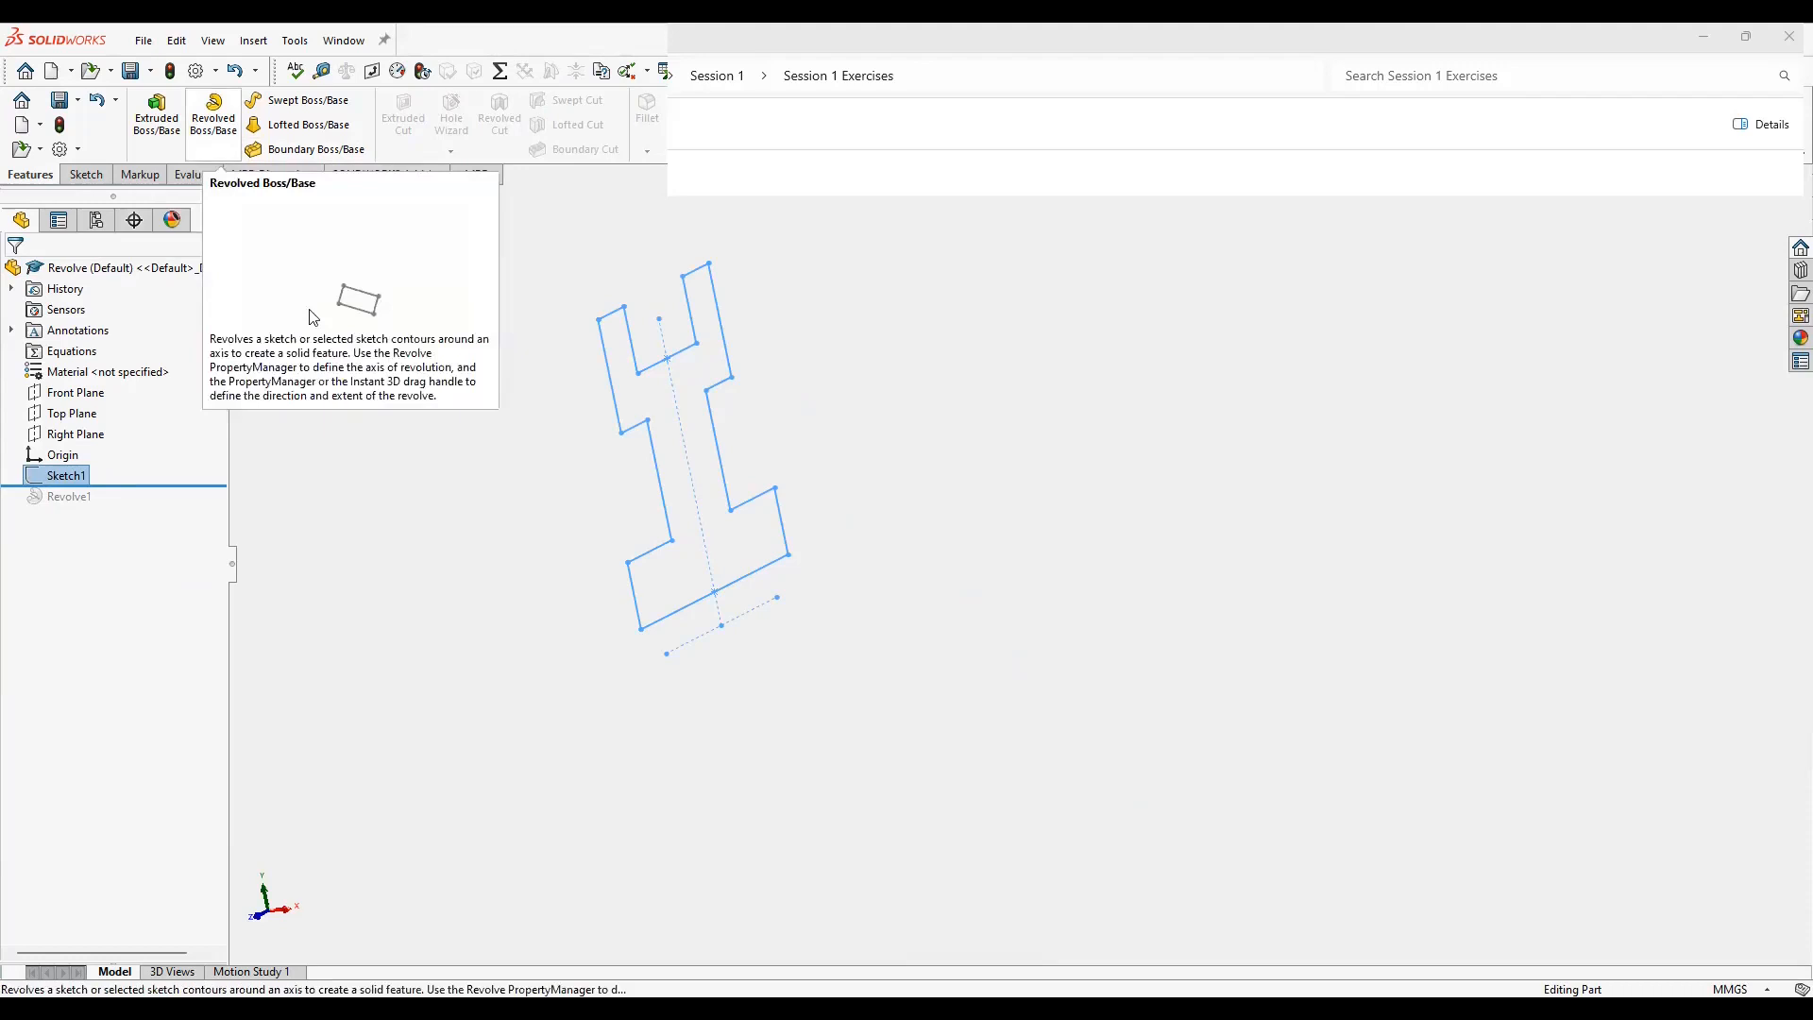
pyautogui.click(340, 294)
pyautogui.click(214, 113)
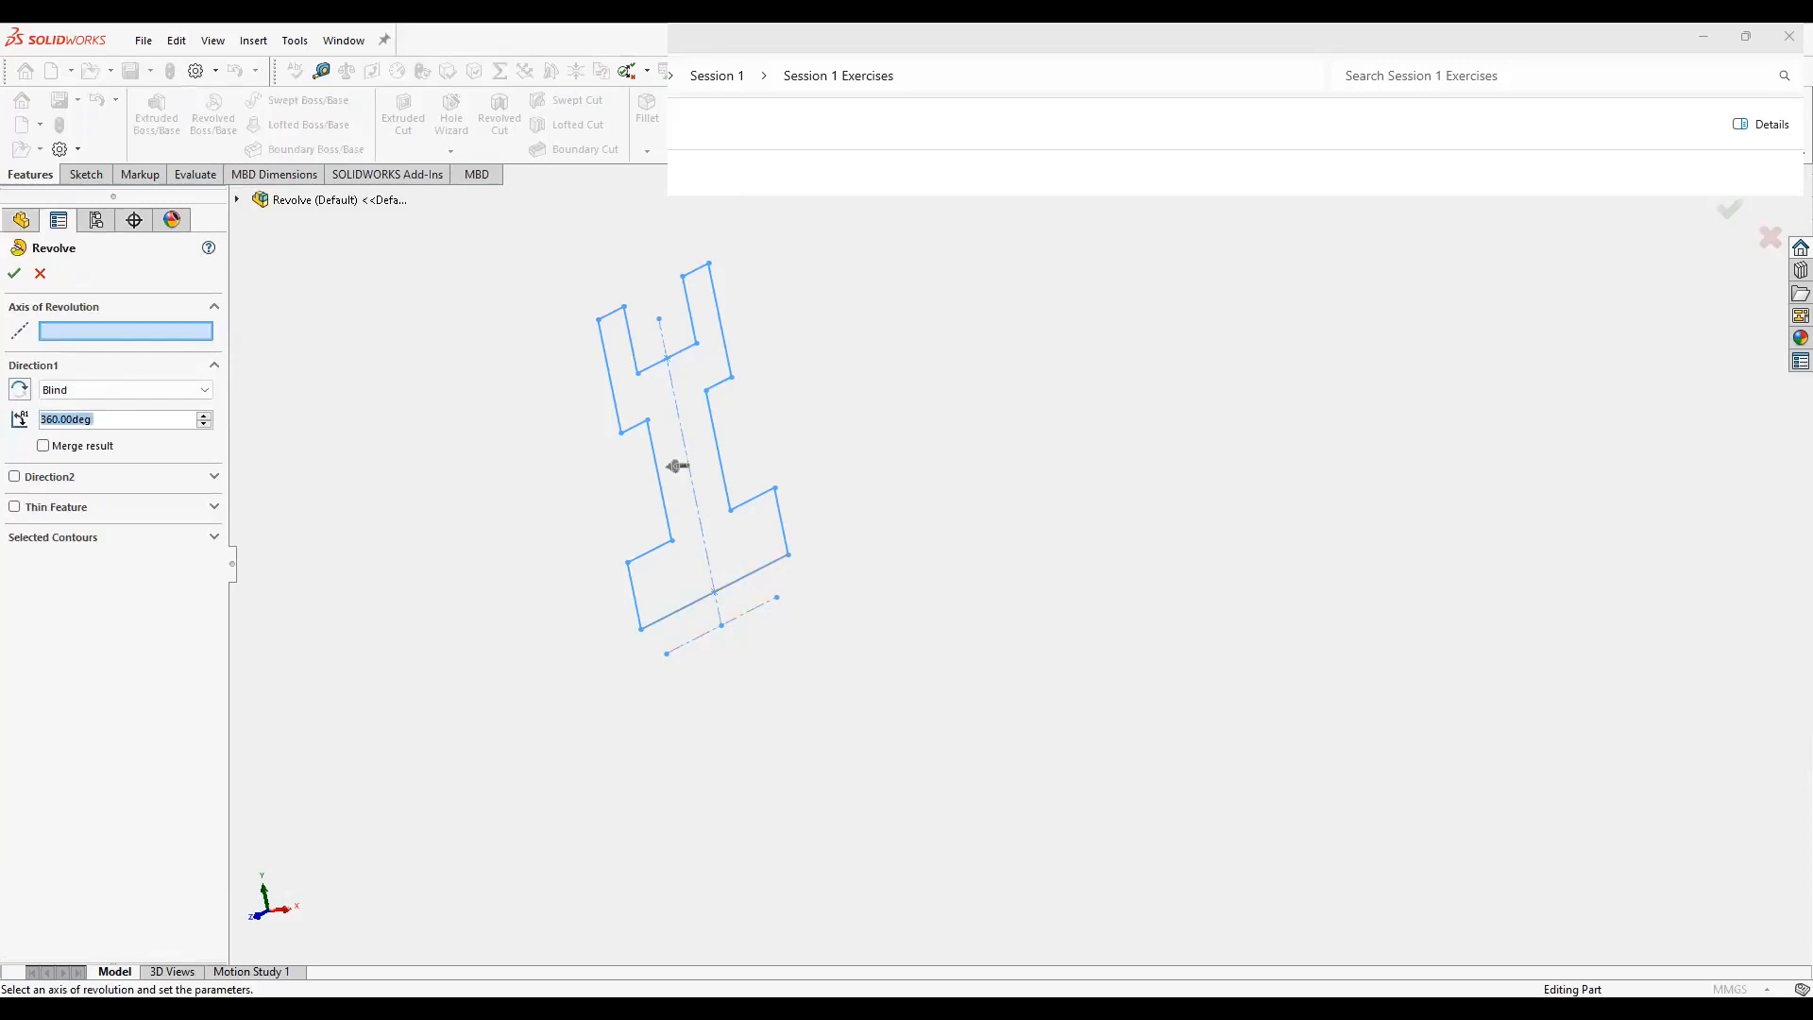
pyautogui.click(690, 466)
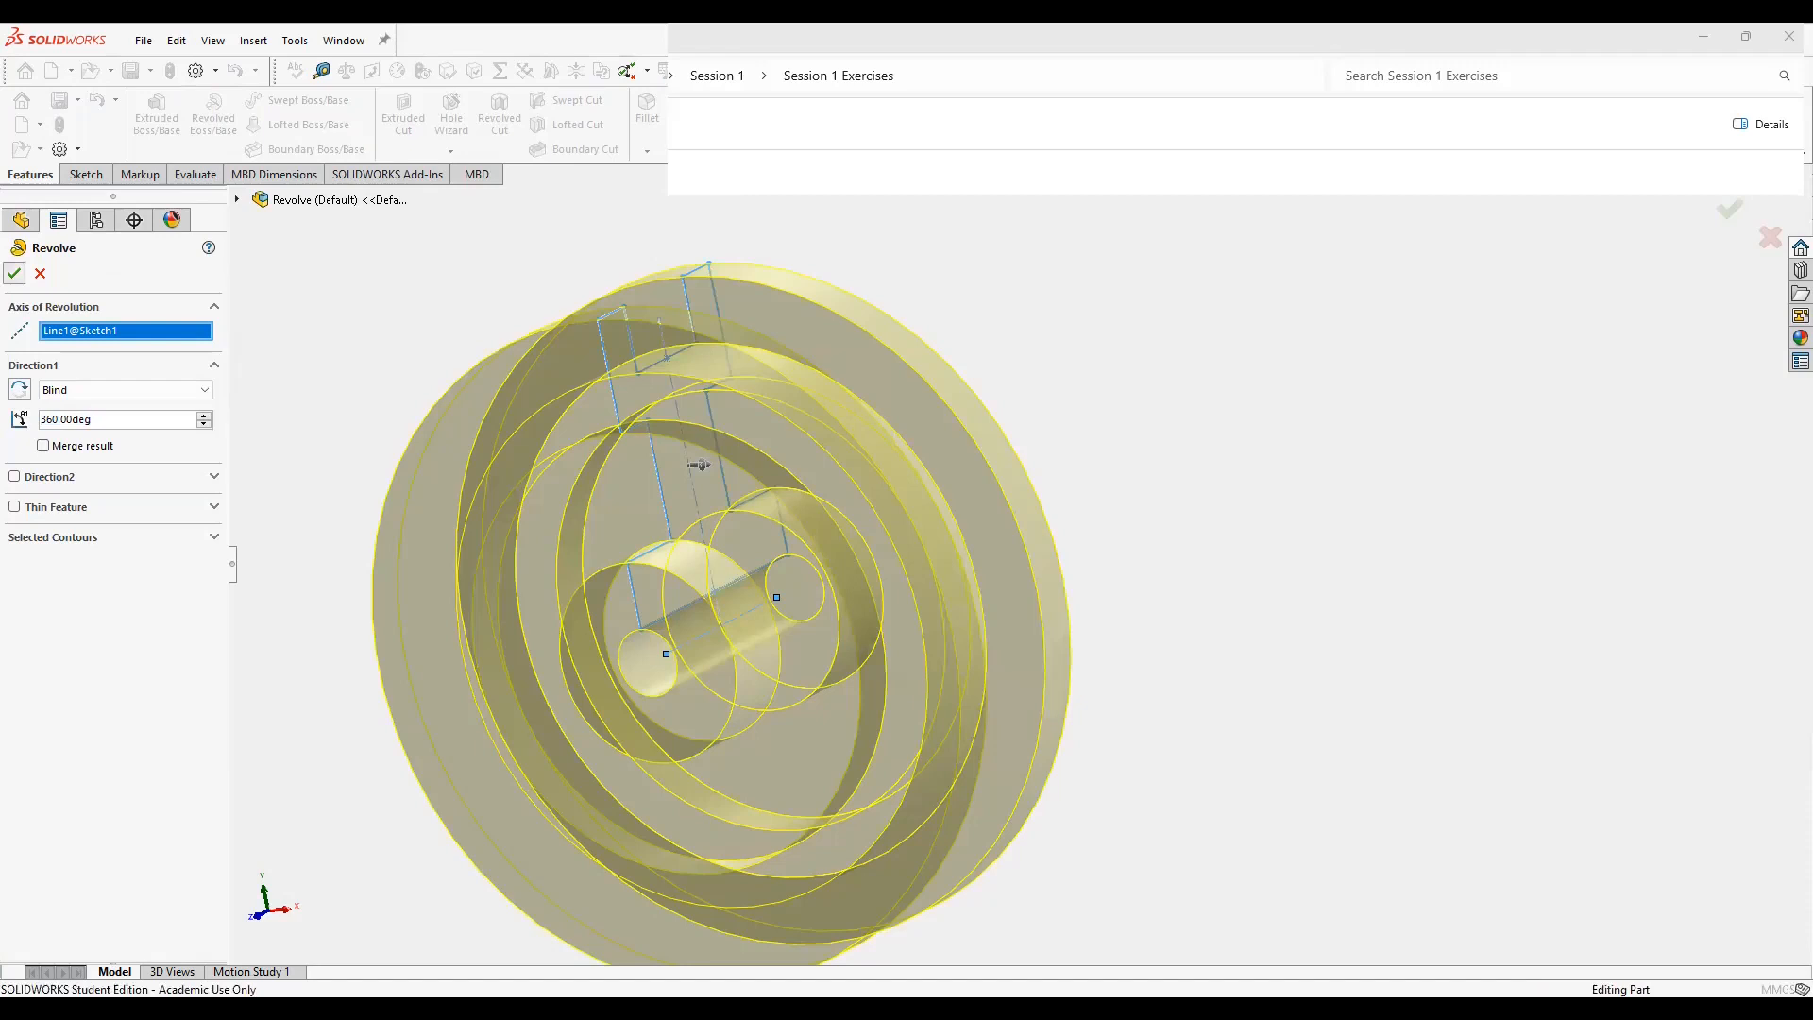
pyautogui.click(14, 273)
pyautogui.moveTo(1048, 746); pyautogui.dragTo(1161, 699, button='middle')
pyautogui.scroll(-1, 1322, 774)
pyautogui.scroll(1, 1321, 774)
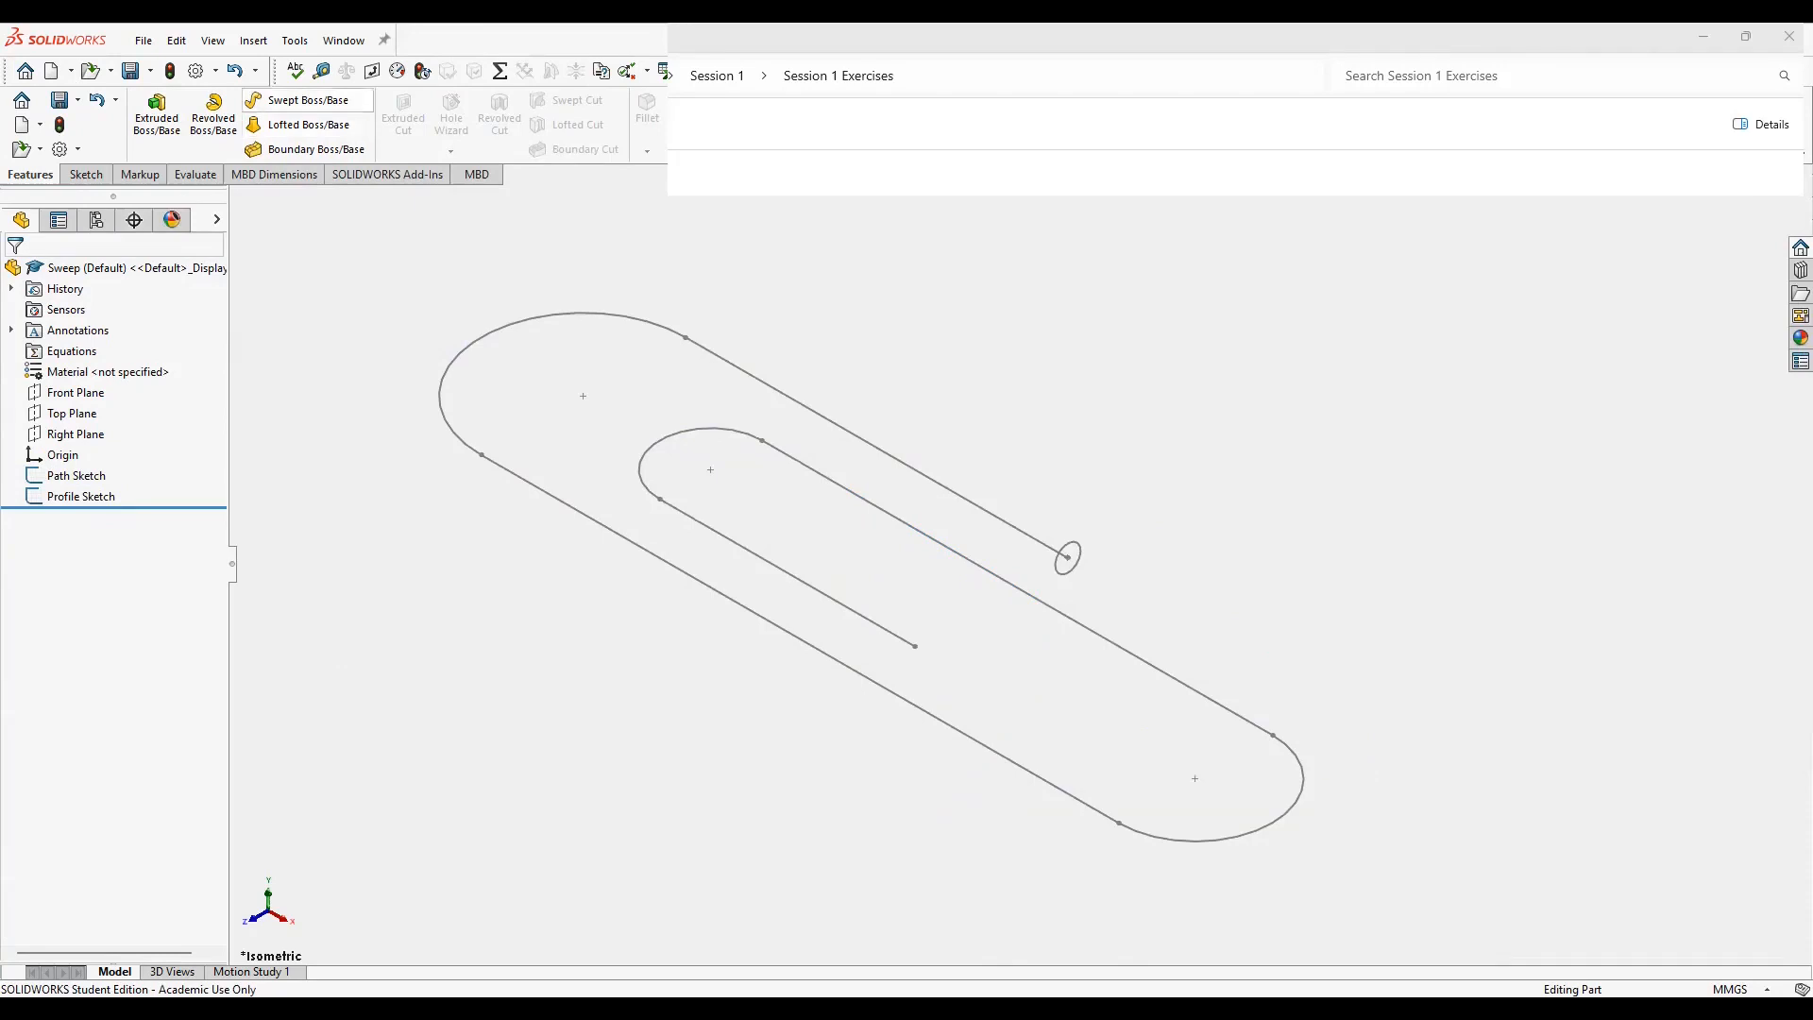
# Create a swept boss in the Sweep part using Profile Sketch as the profile and Path Sketch as the path.
pyautogui.click(304, 100)
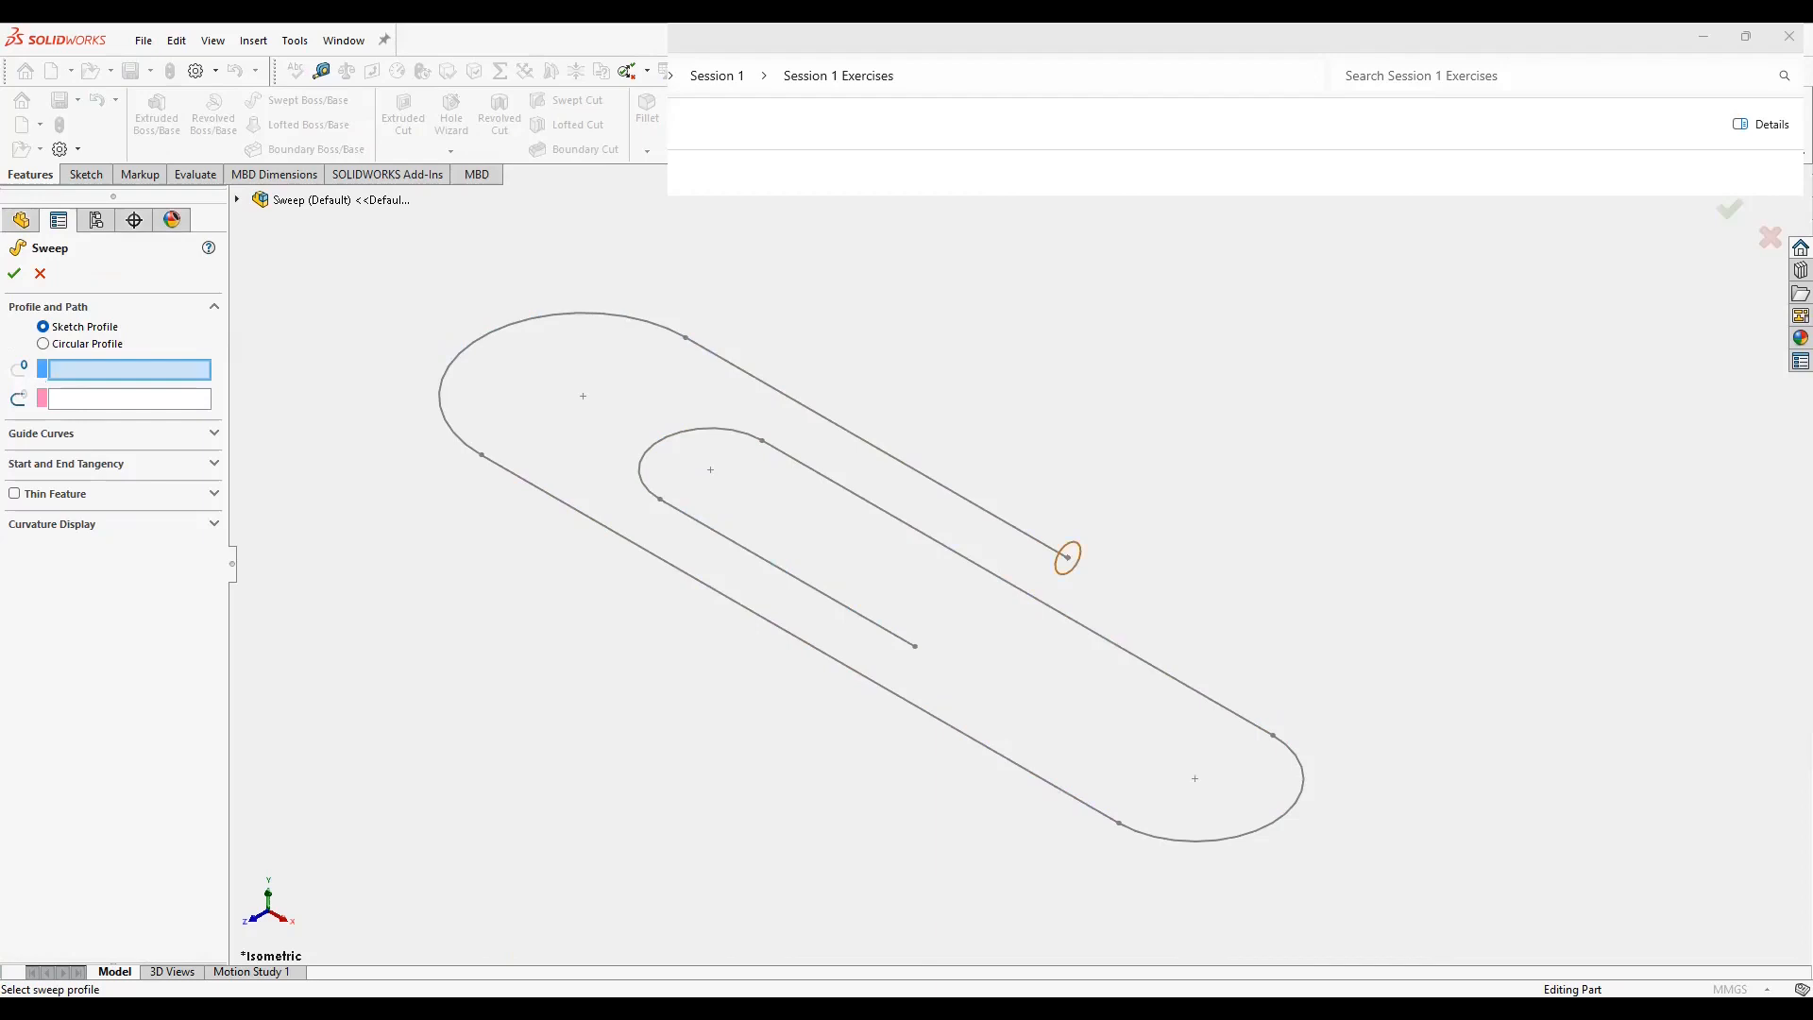
pyautogui.click(1068, 544)
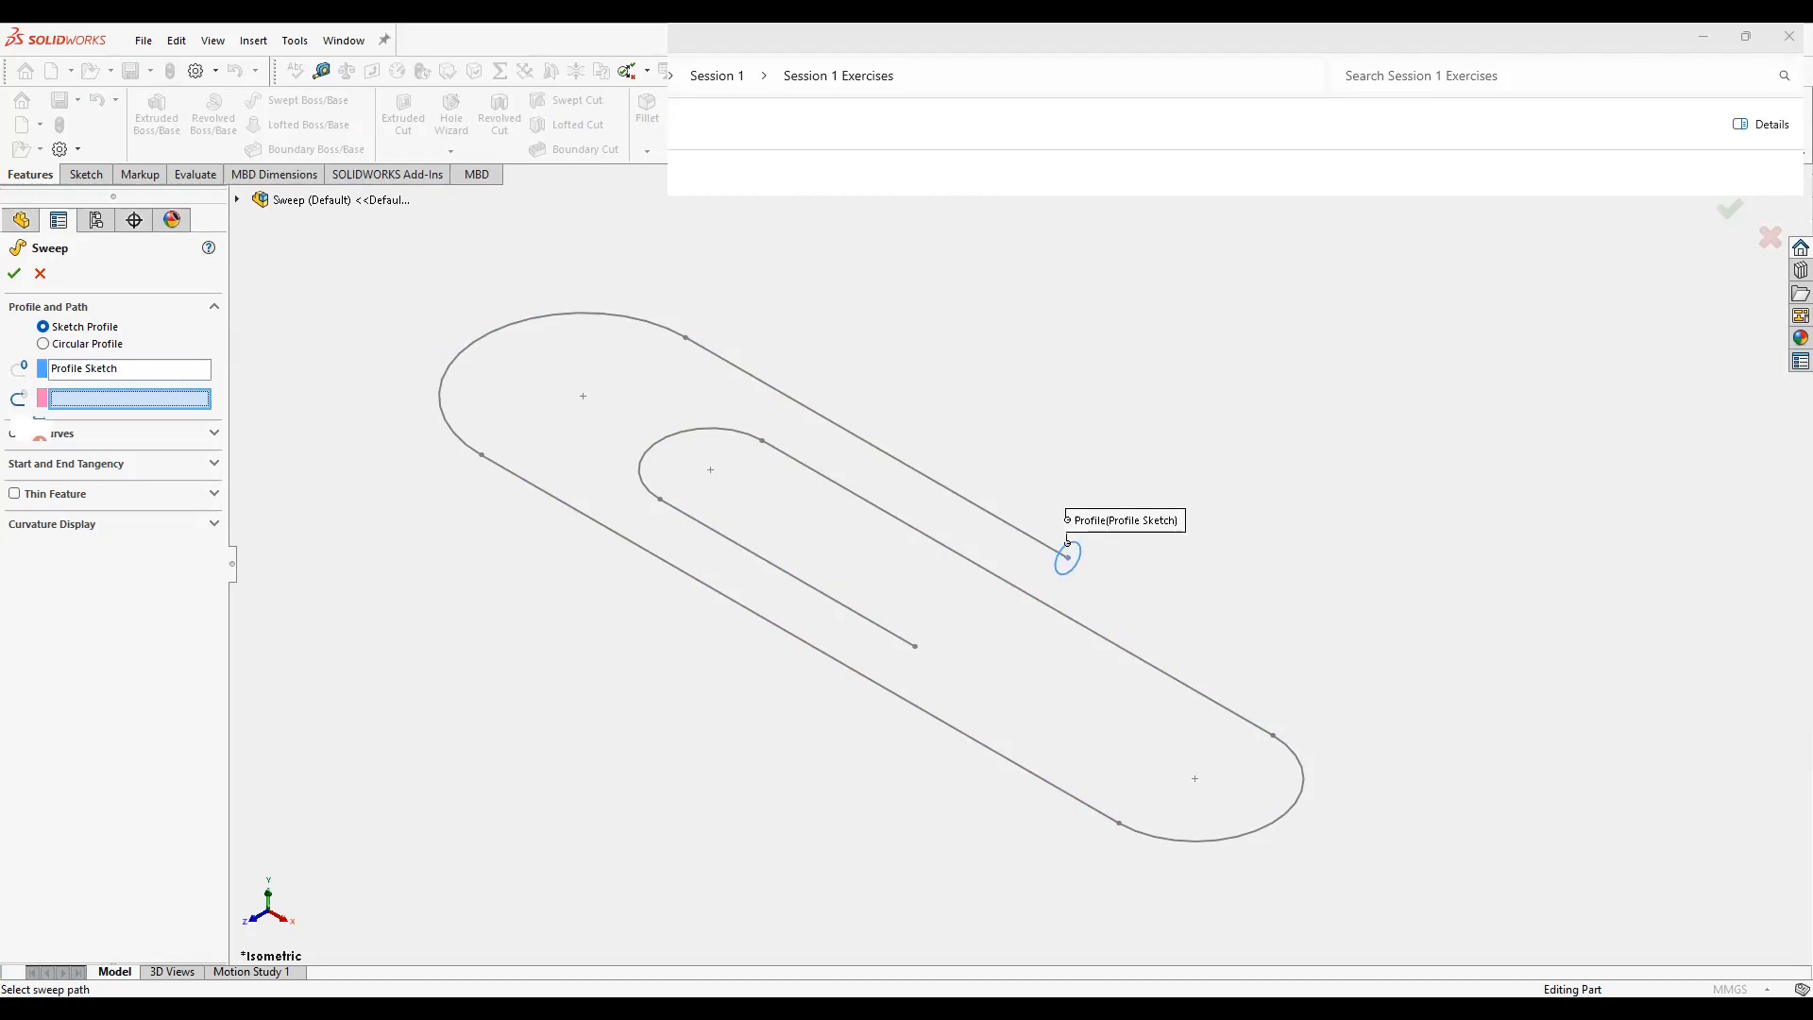
pyautogui.click(908, 466)
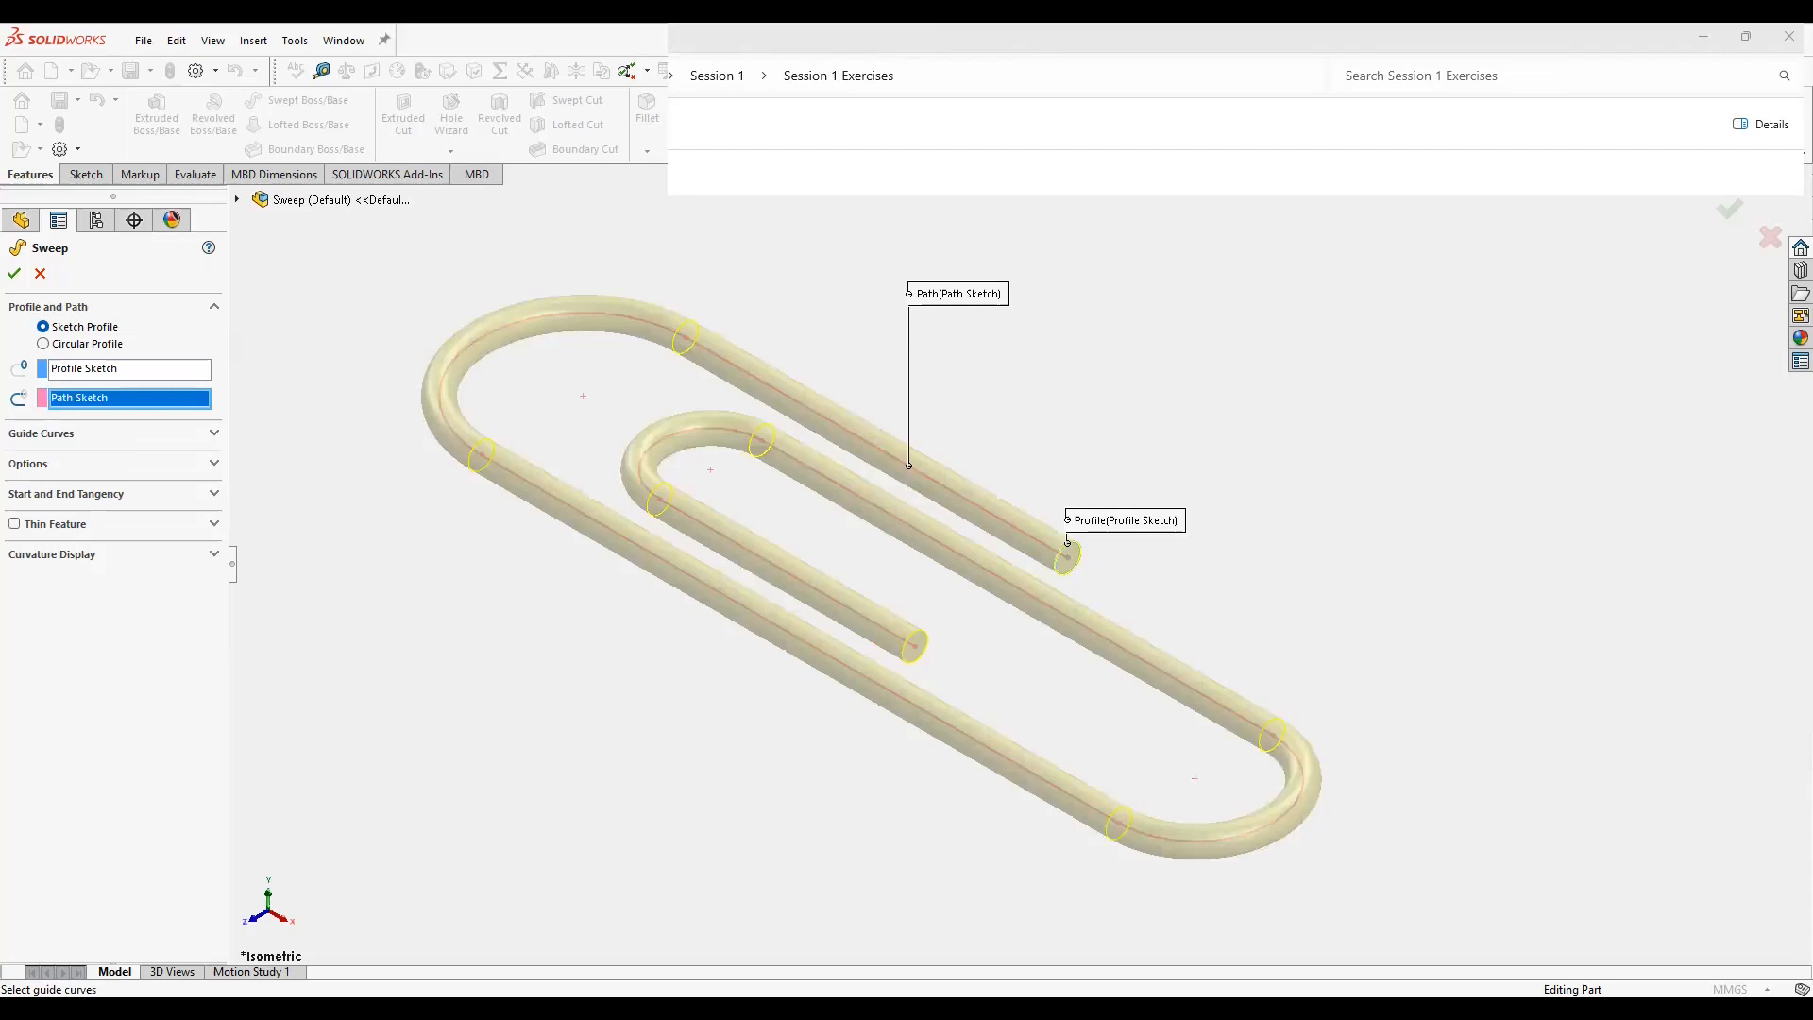
pyautogui.click(15, 273)
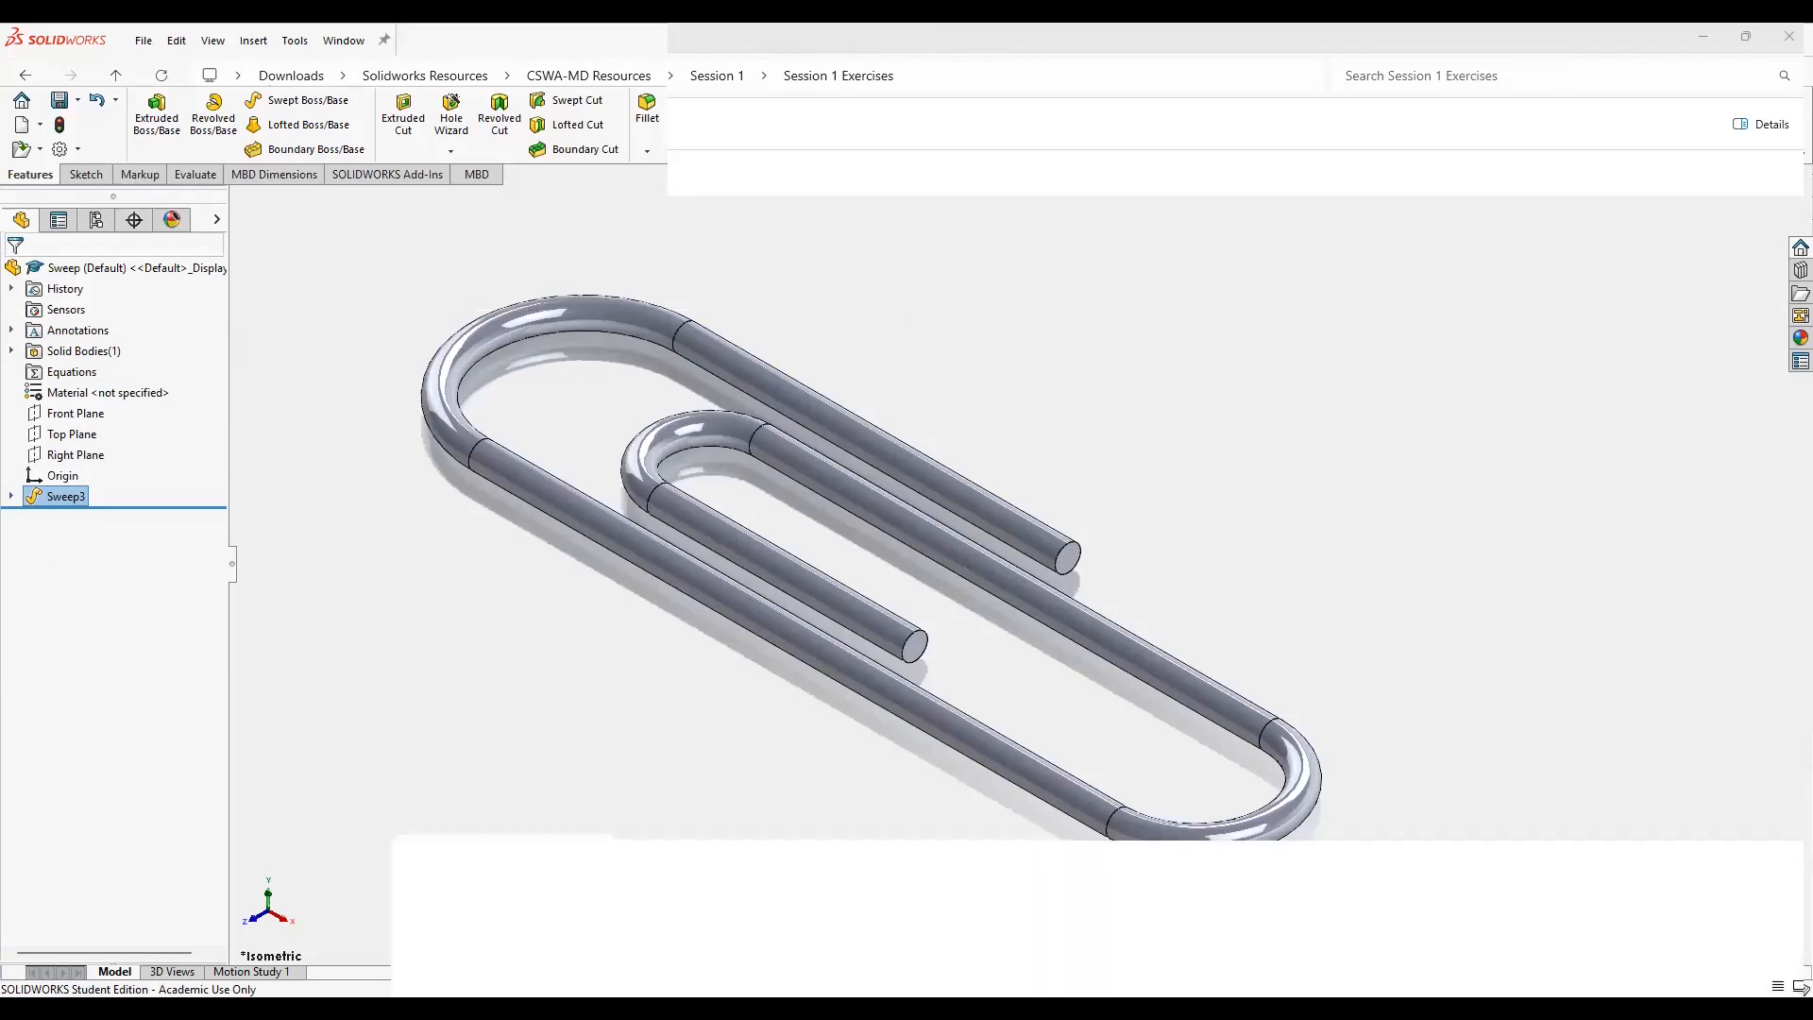
# In the Loft part, delete Loft1 and create a new lofted boss through Sketch2, Sketch1 and Sketch3.
pyautogui.hotkey('alt', 'Tab')
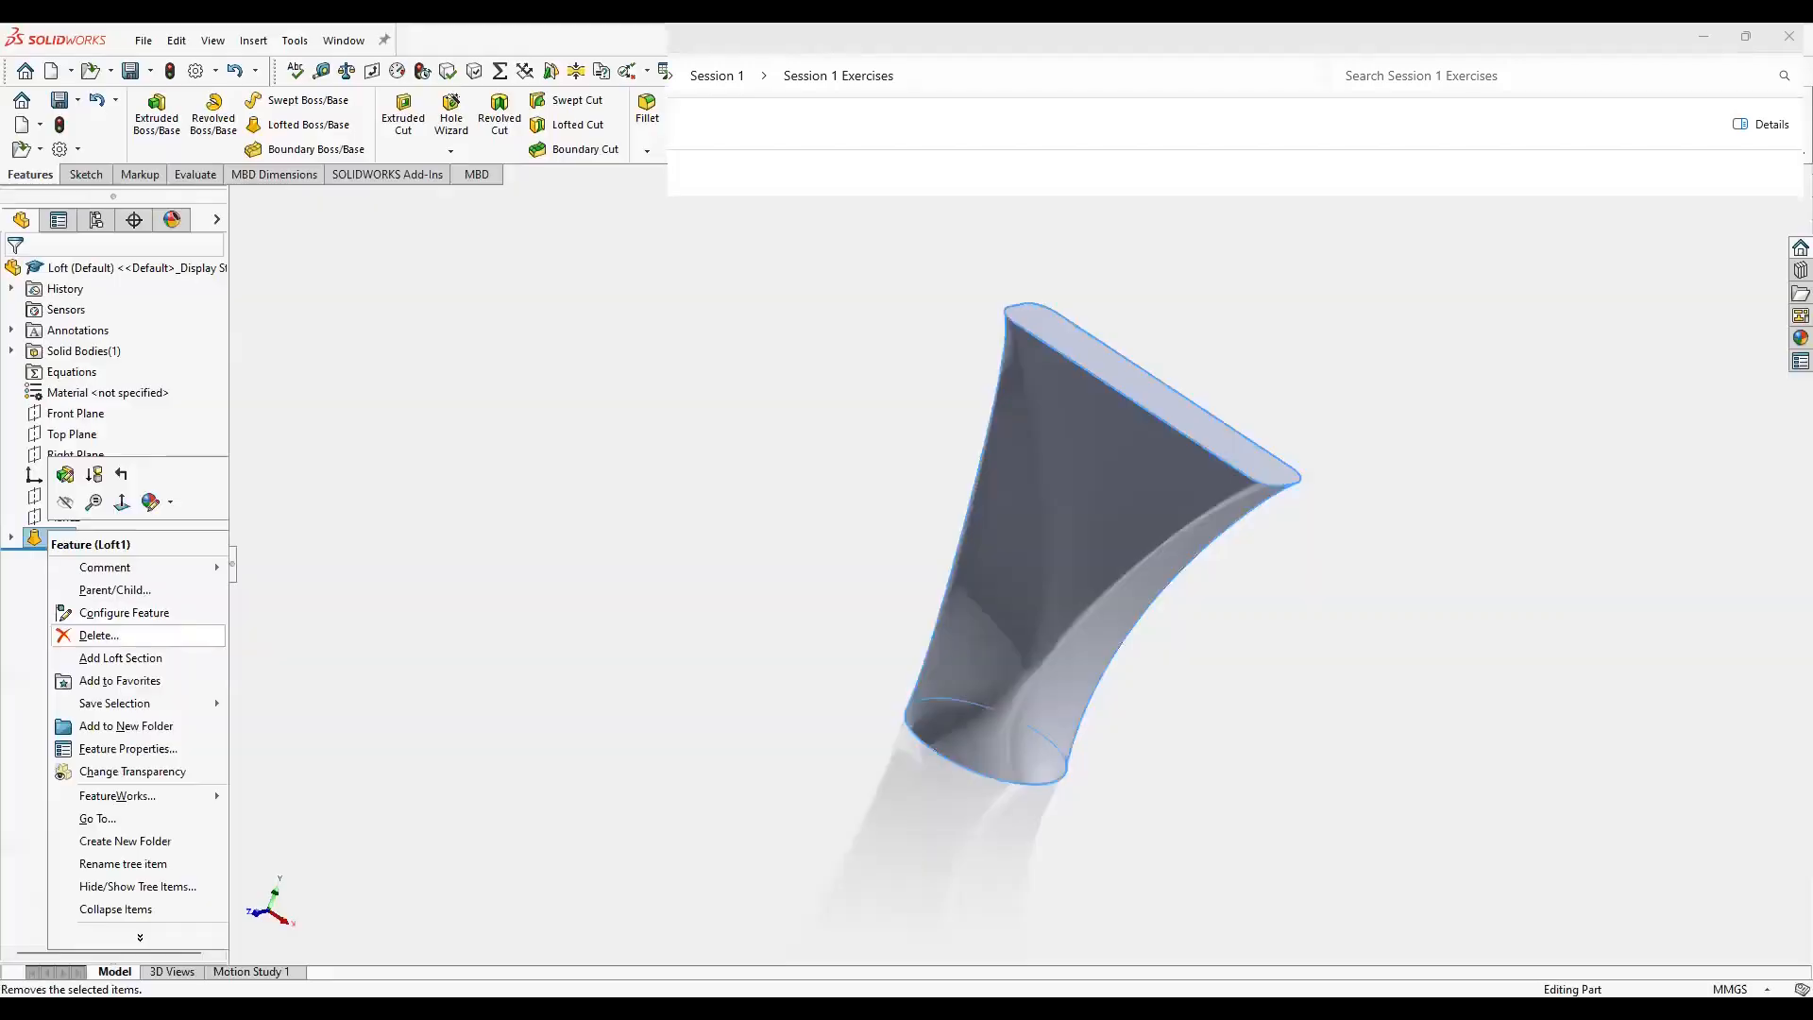
pyautogui.click(85, 626)
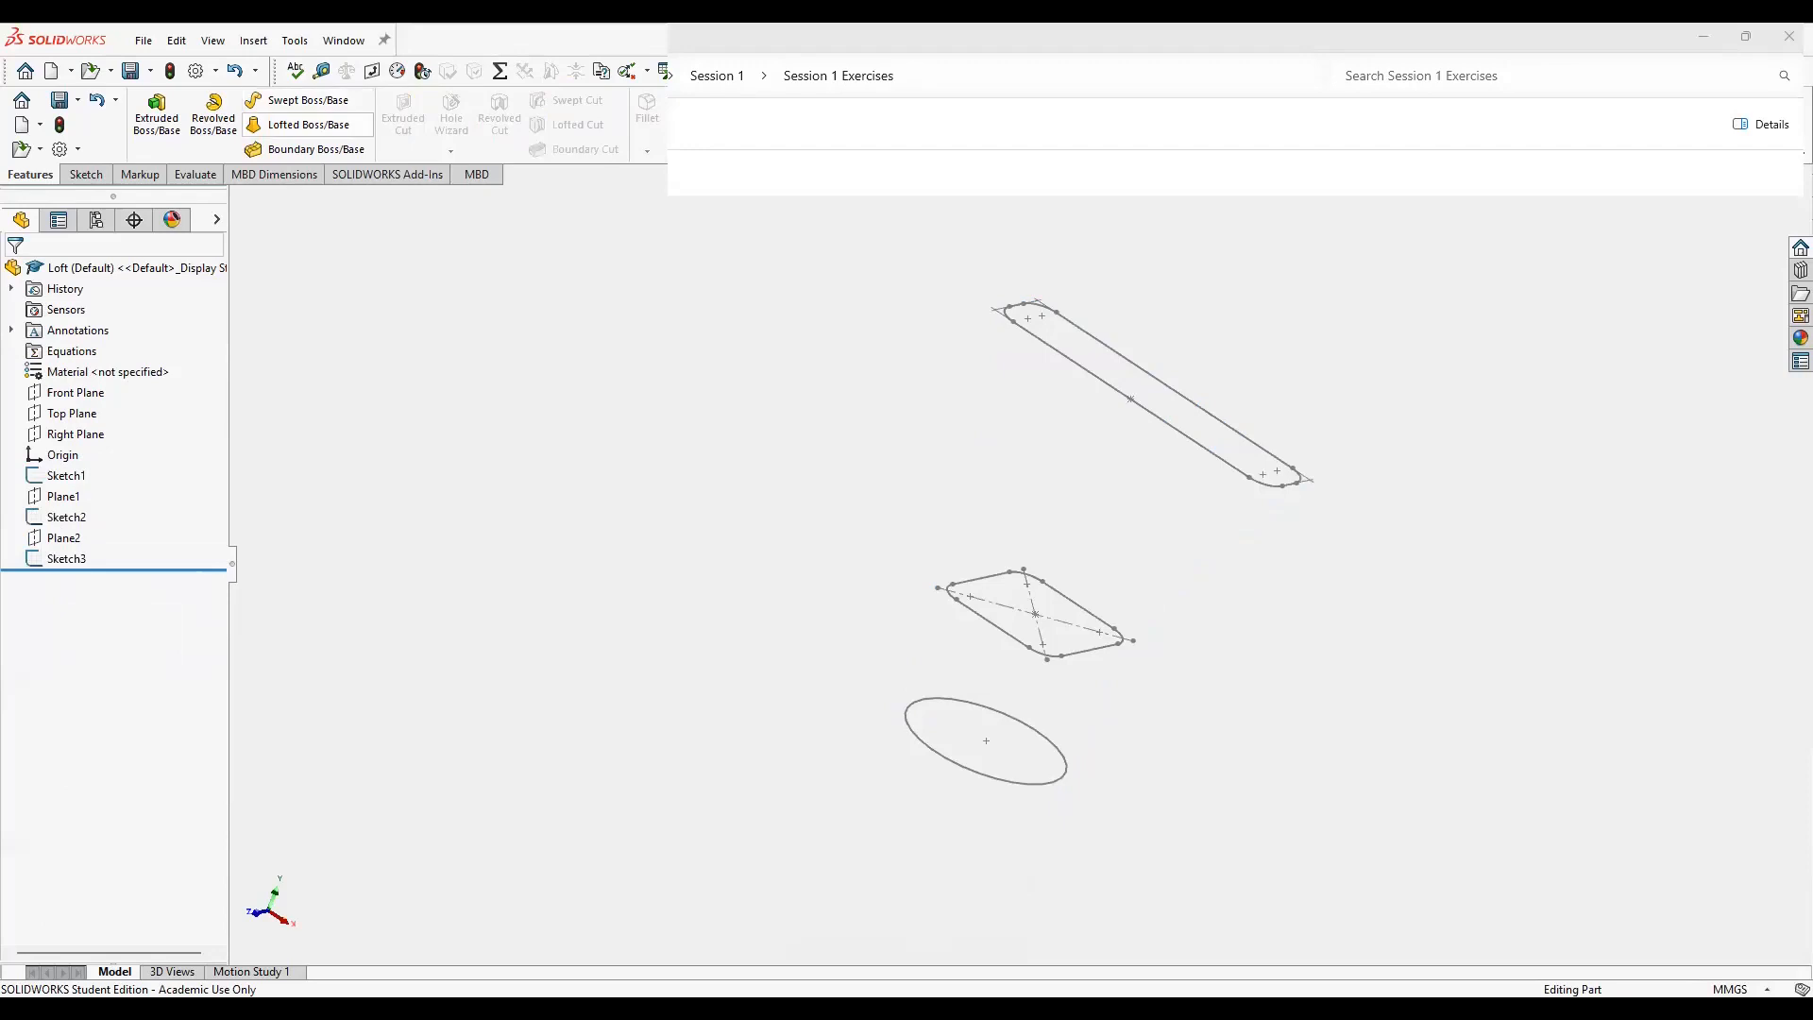
pyautogui.click(307, 124)
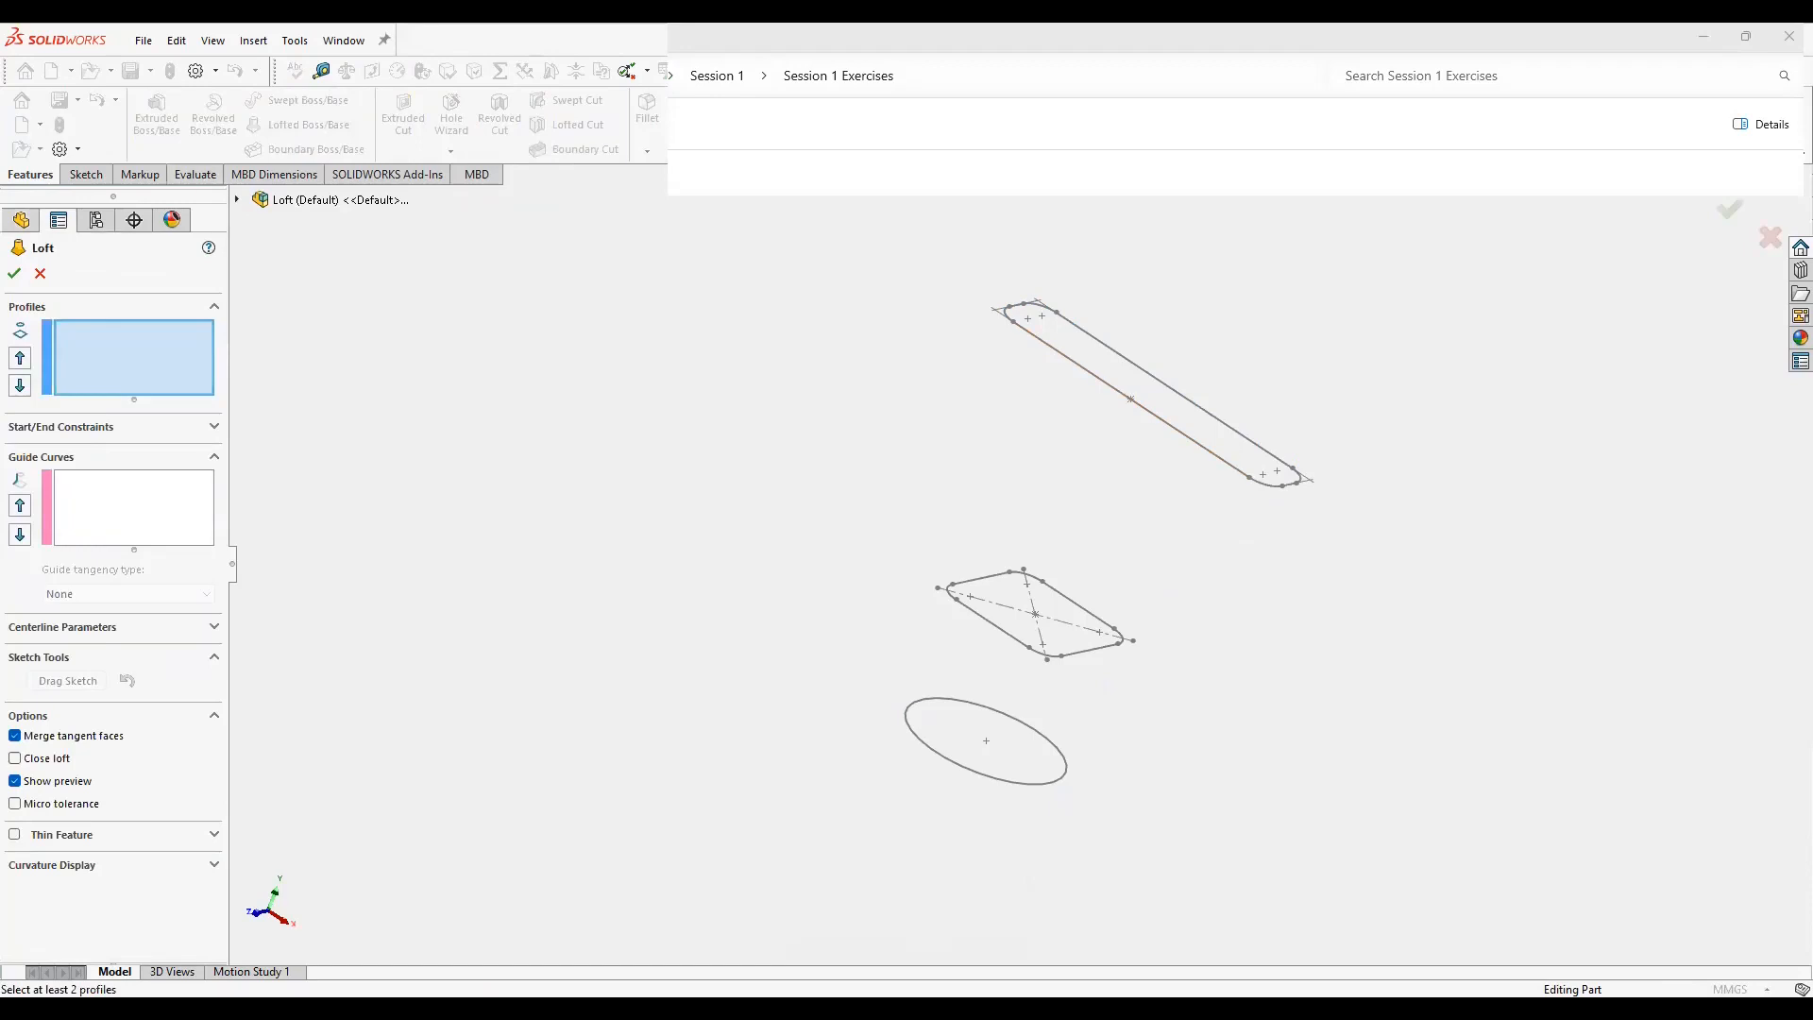
pyautogui.click(1248, 477)
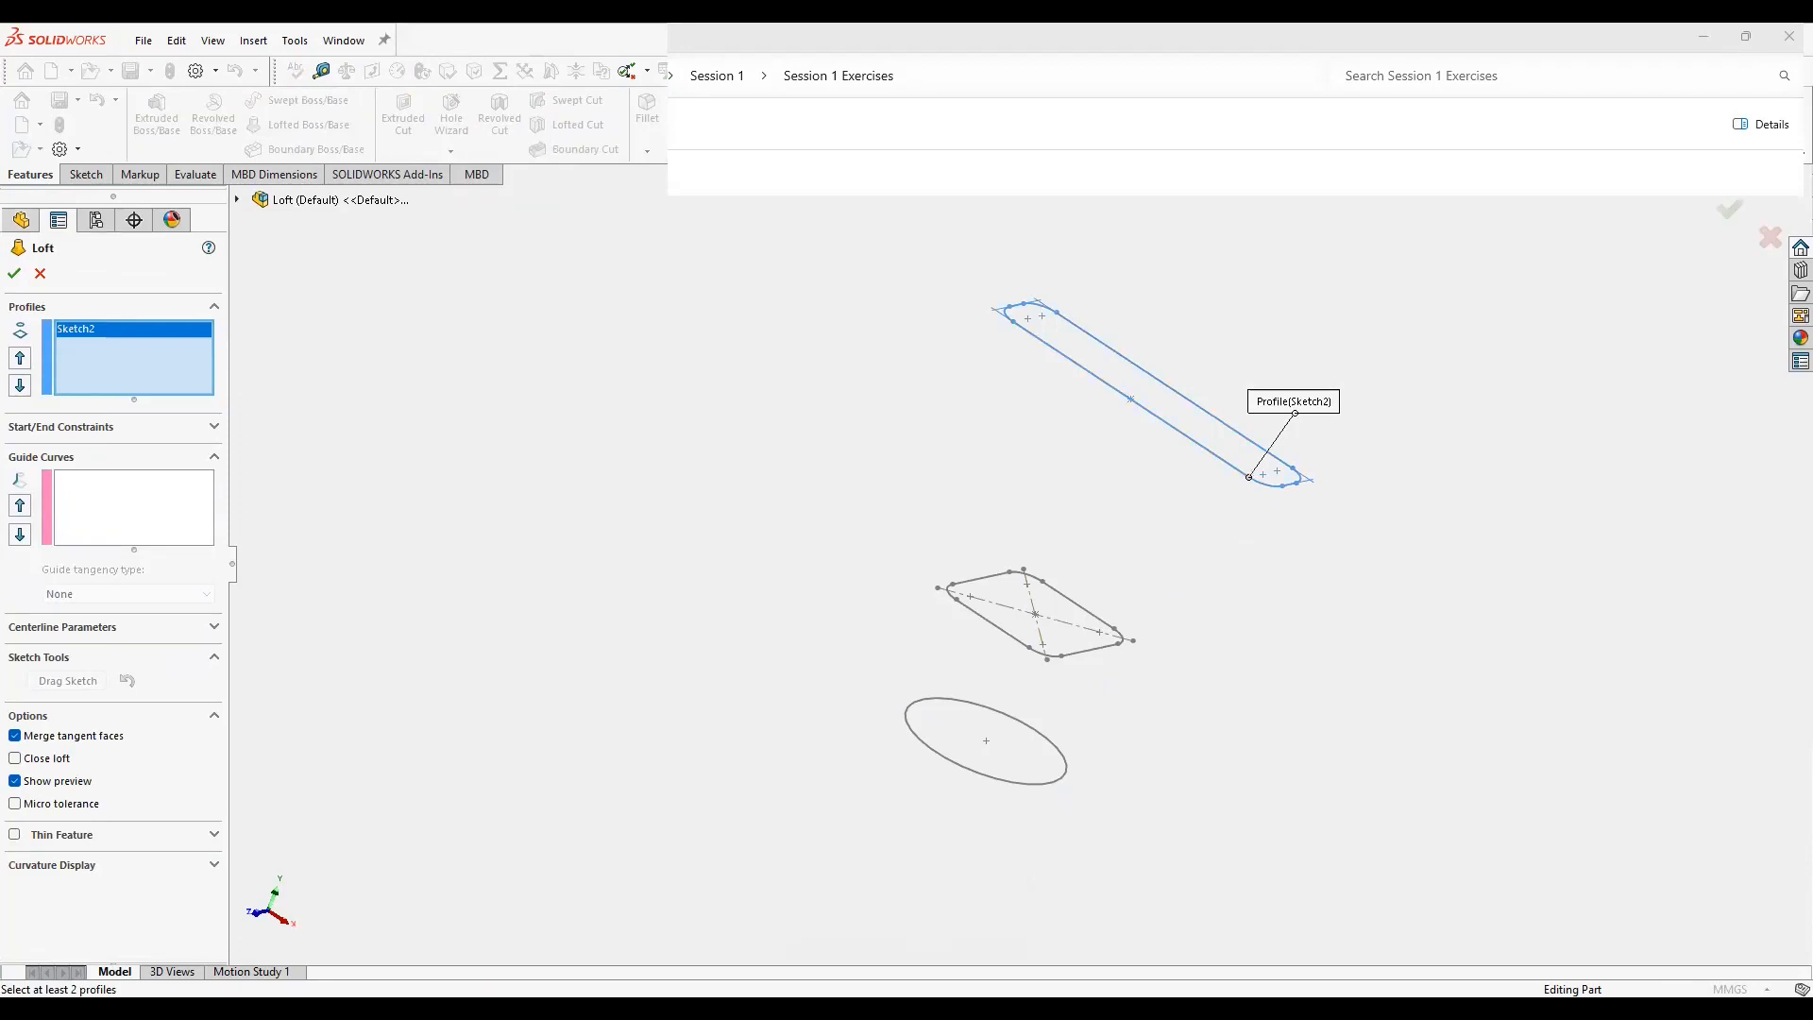
pyautogui.click(1029, 647)
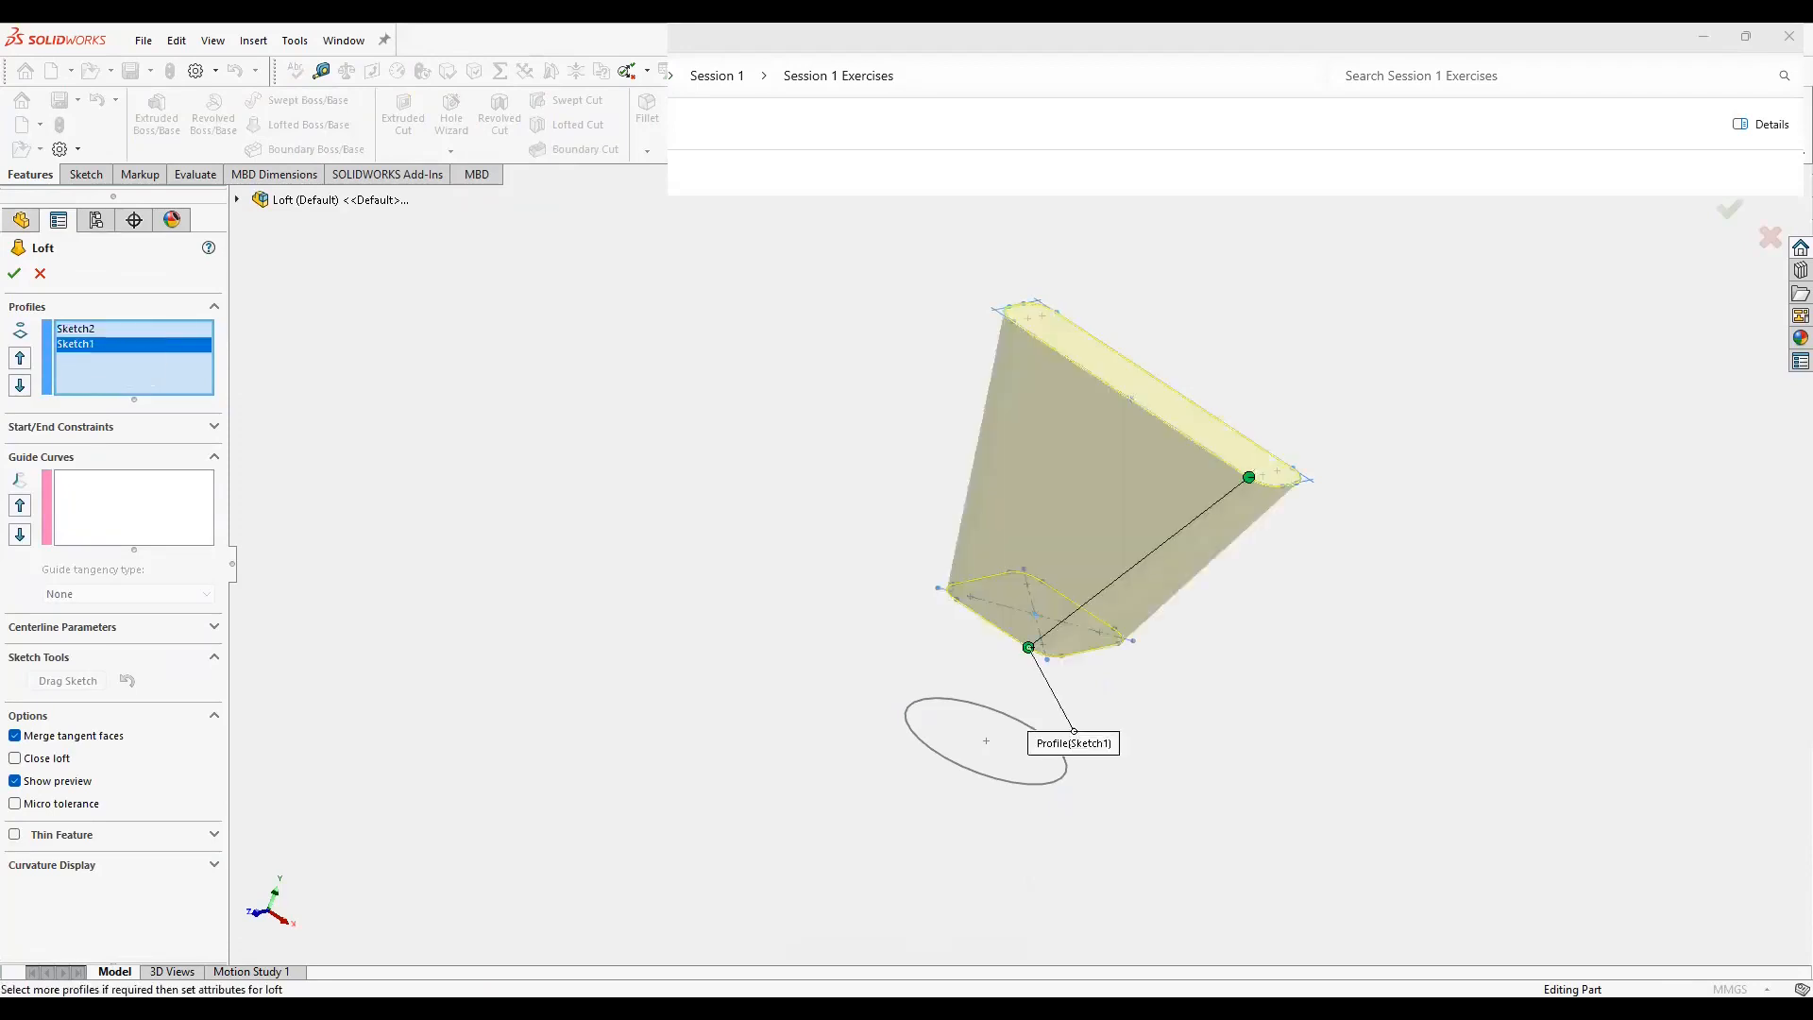
pyautogui.click(1009, 781)
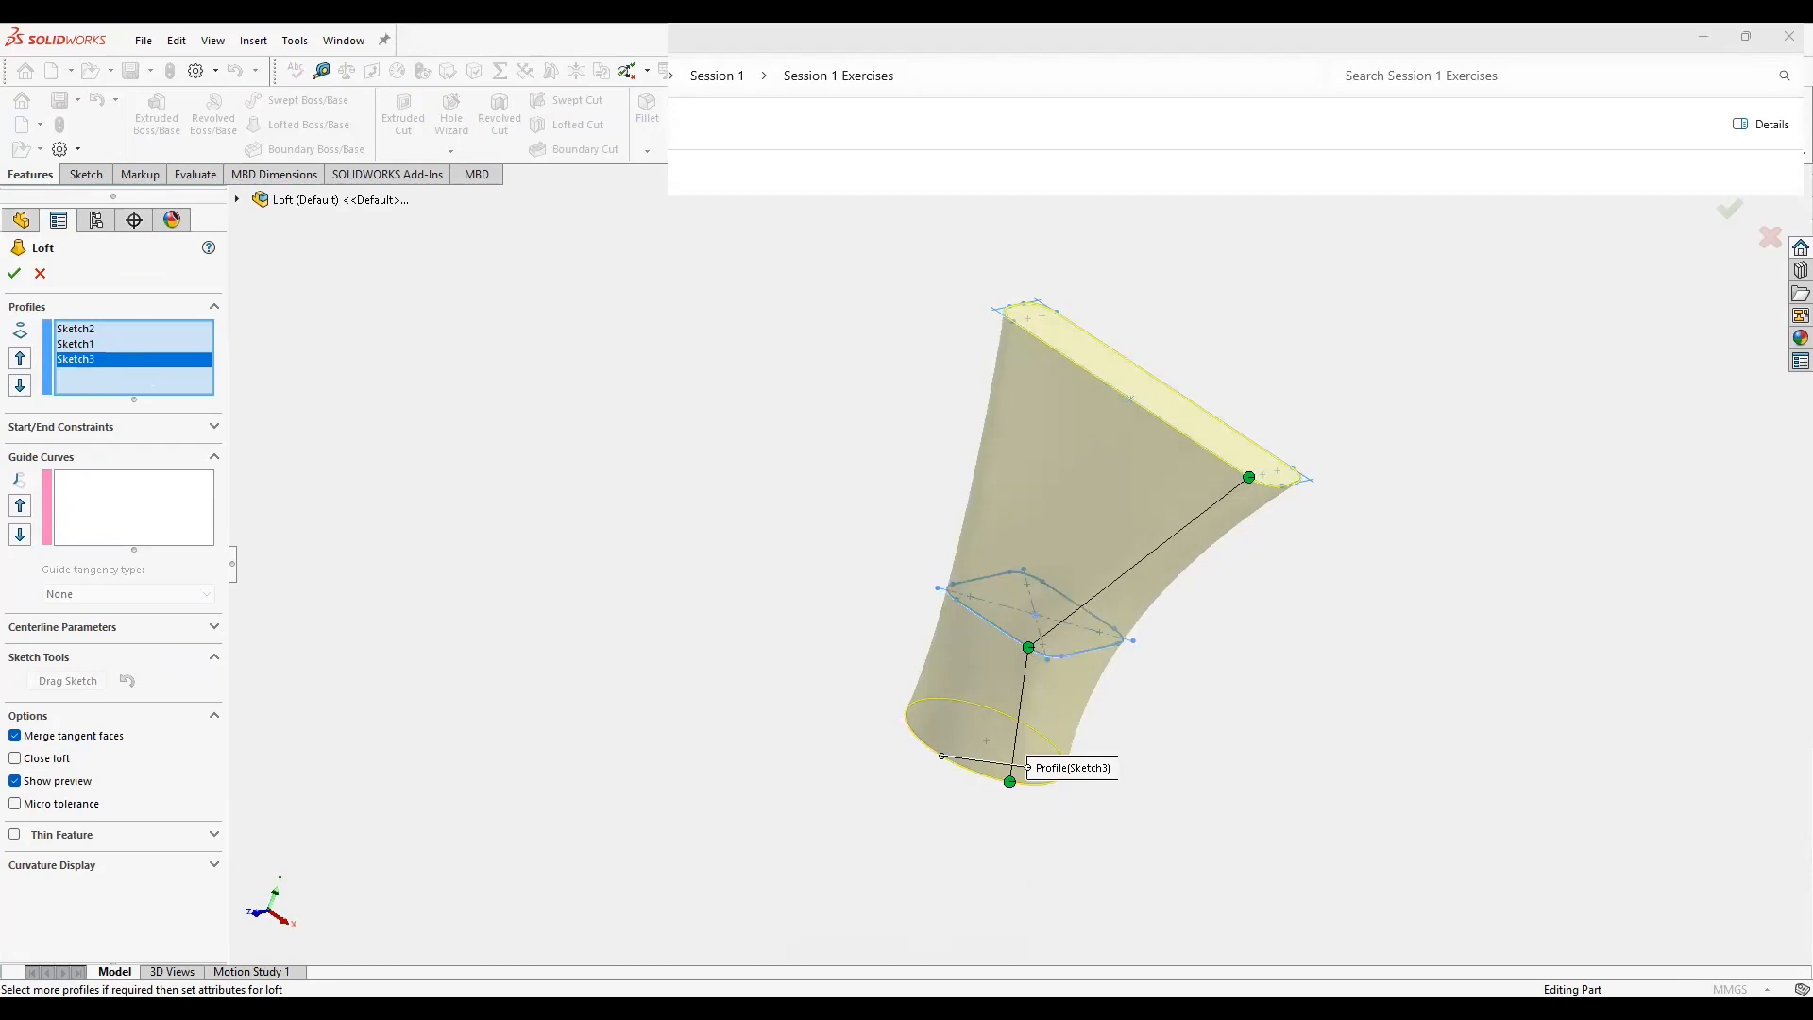
pyautogui.click(14, 273)
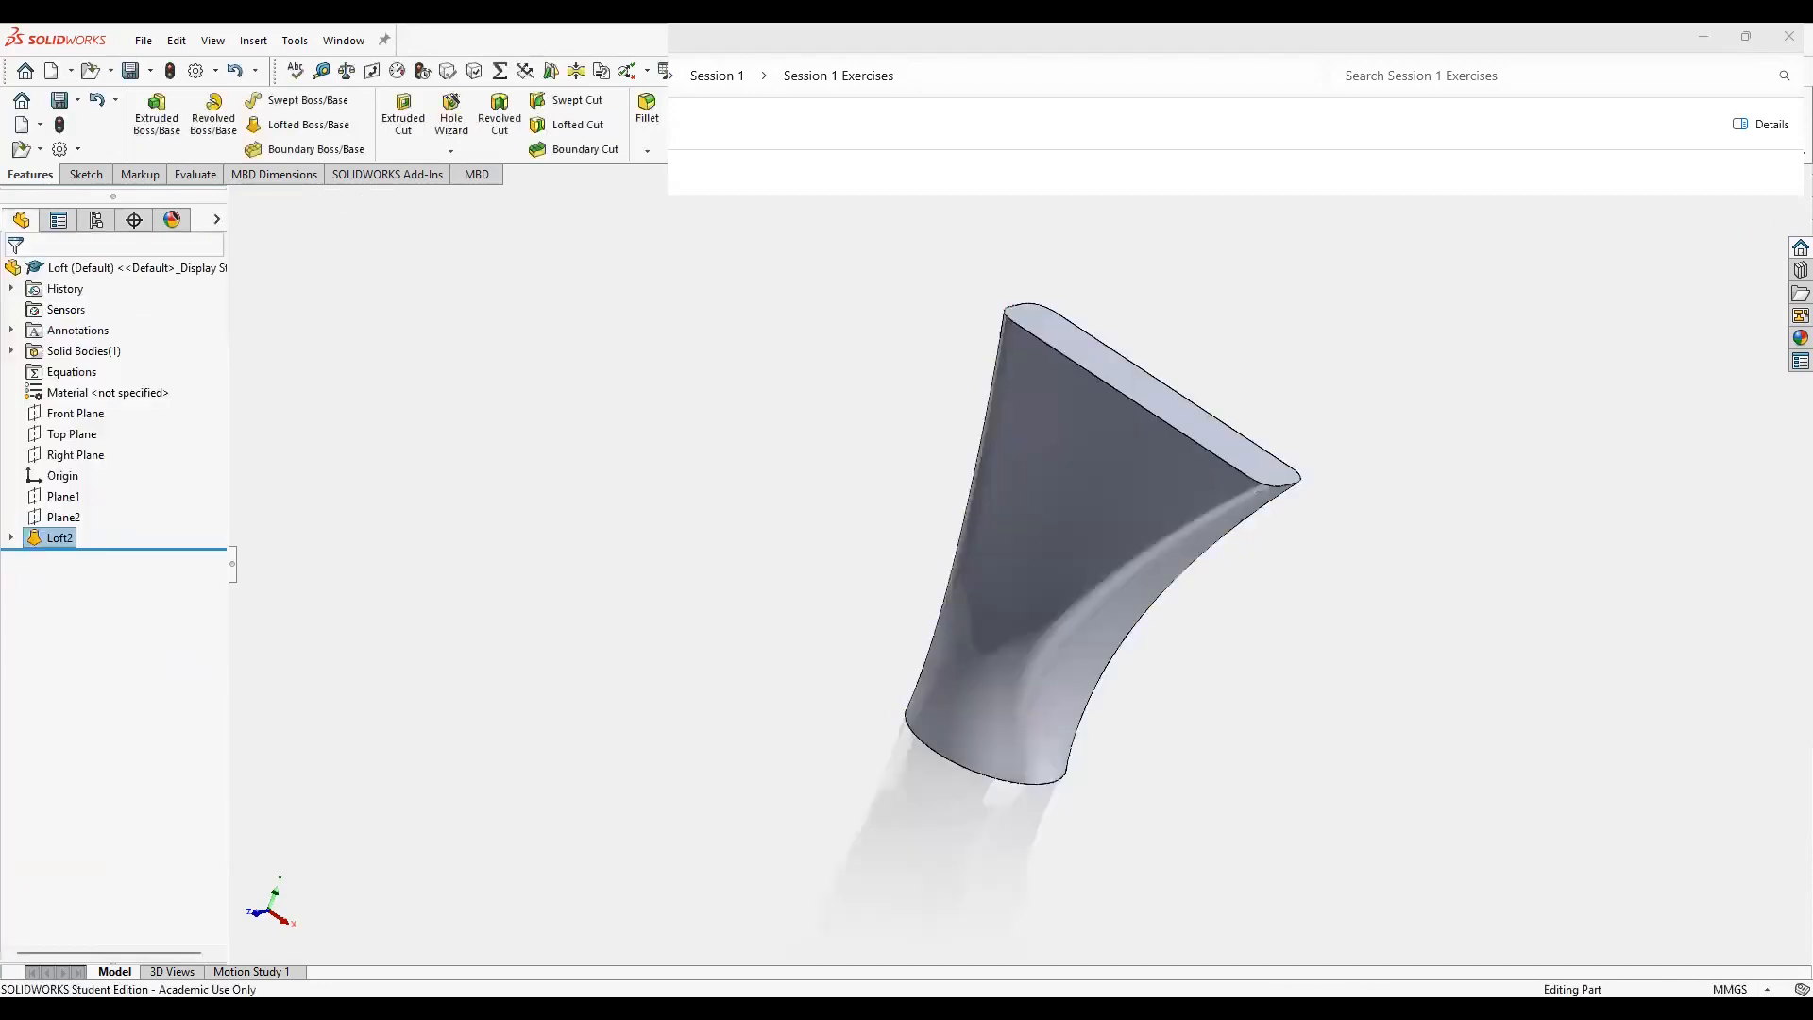
pyautogui.moveTo(1001, 604); pyautogui.dragTo(1218, 510, button='middle')
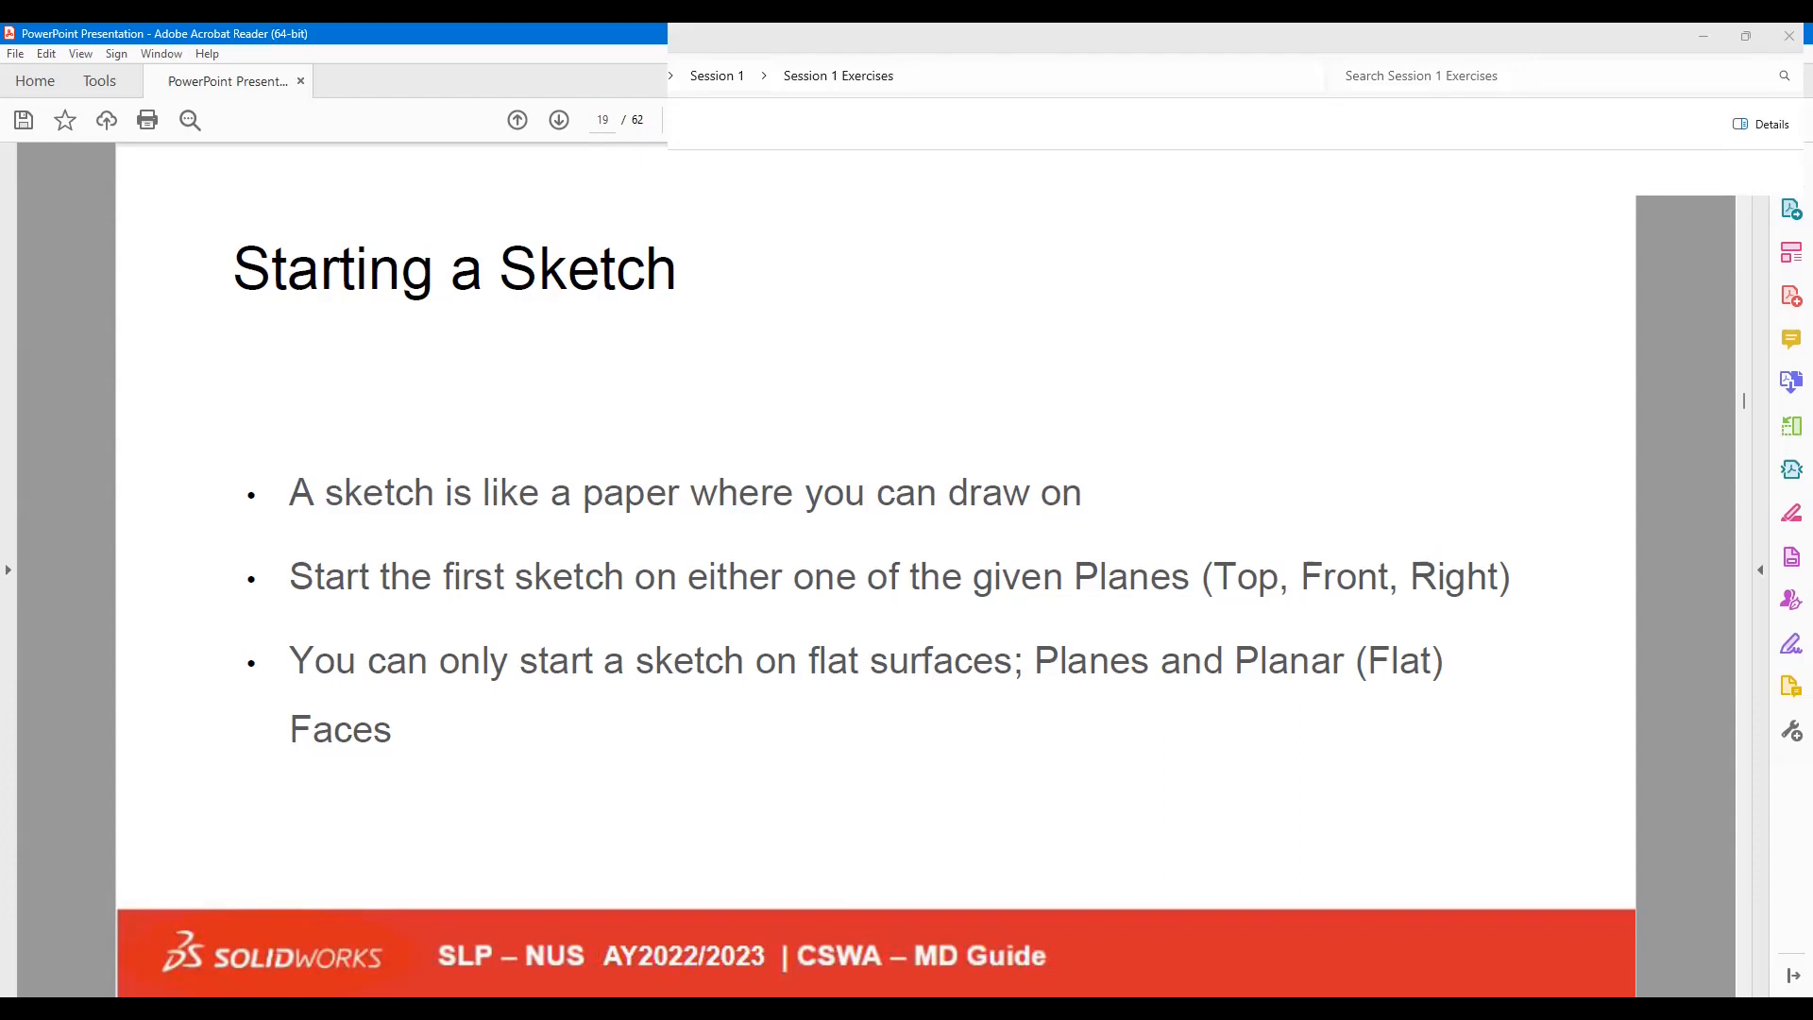
# Read the guide slides from Starting a Sketch on page 19 to Smart Dimension on page 22.
pyautogui.press('Right')
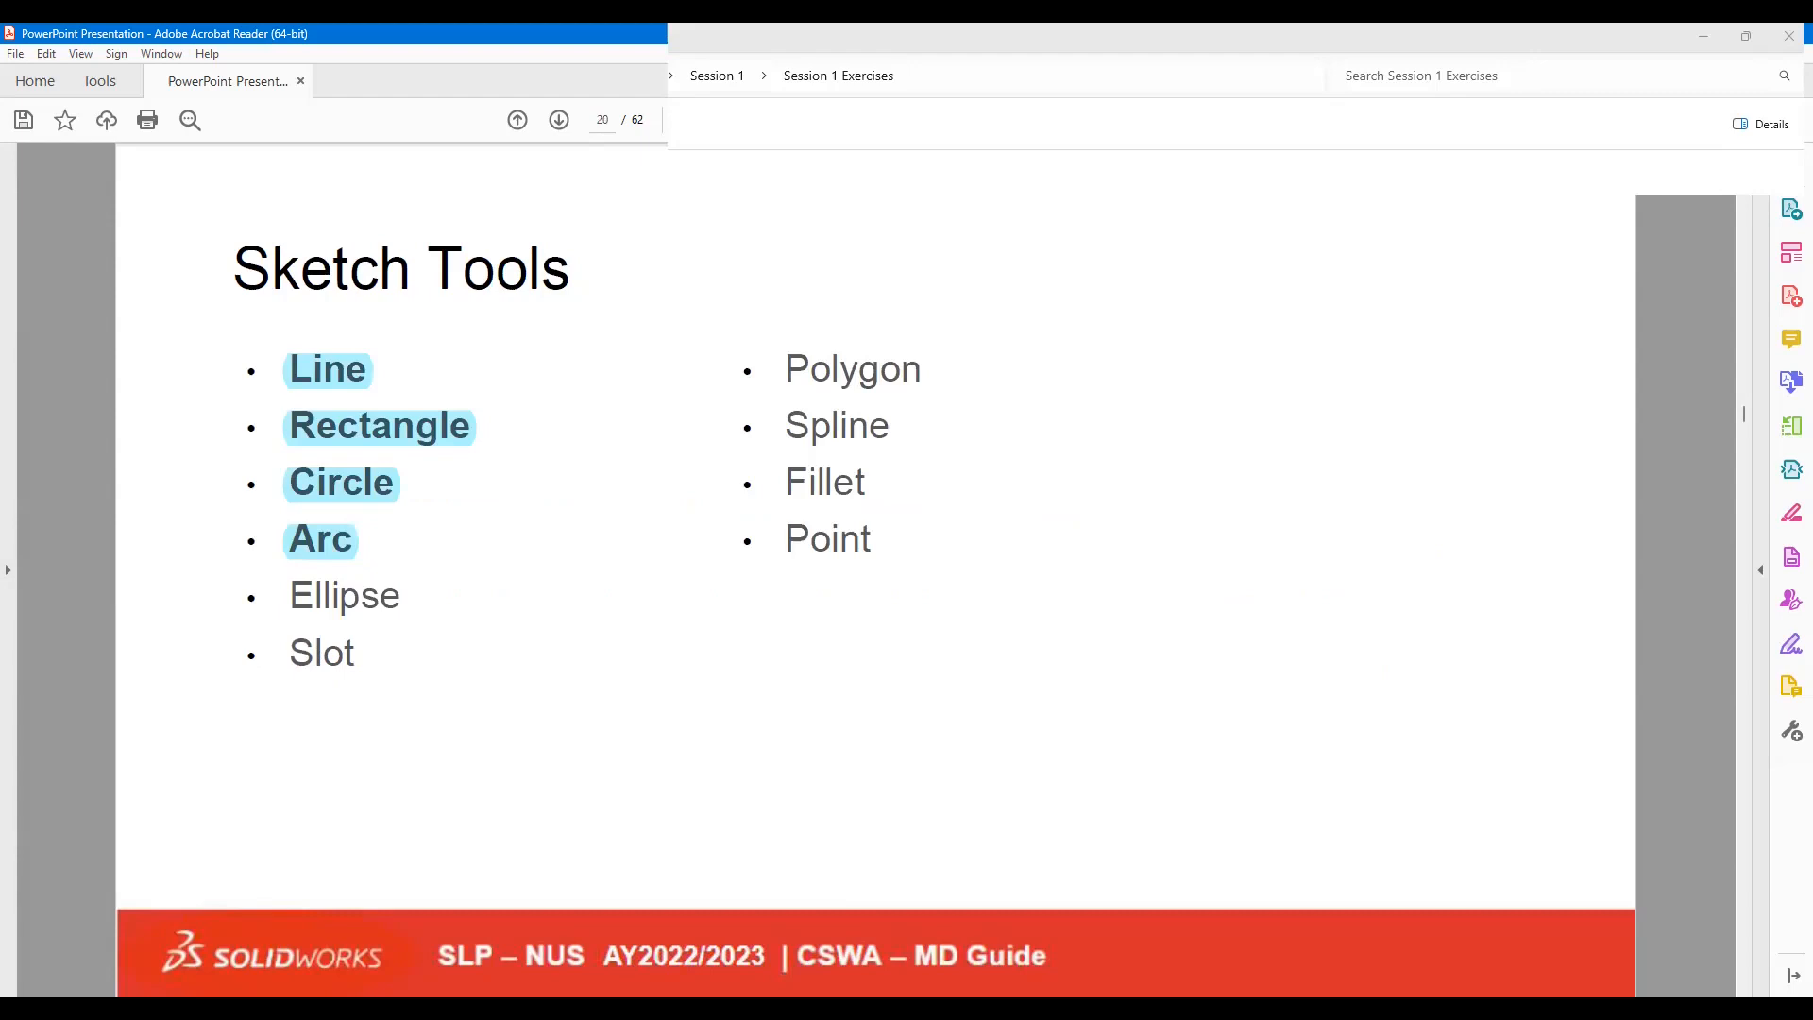
pyautogui.press('Right')
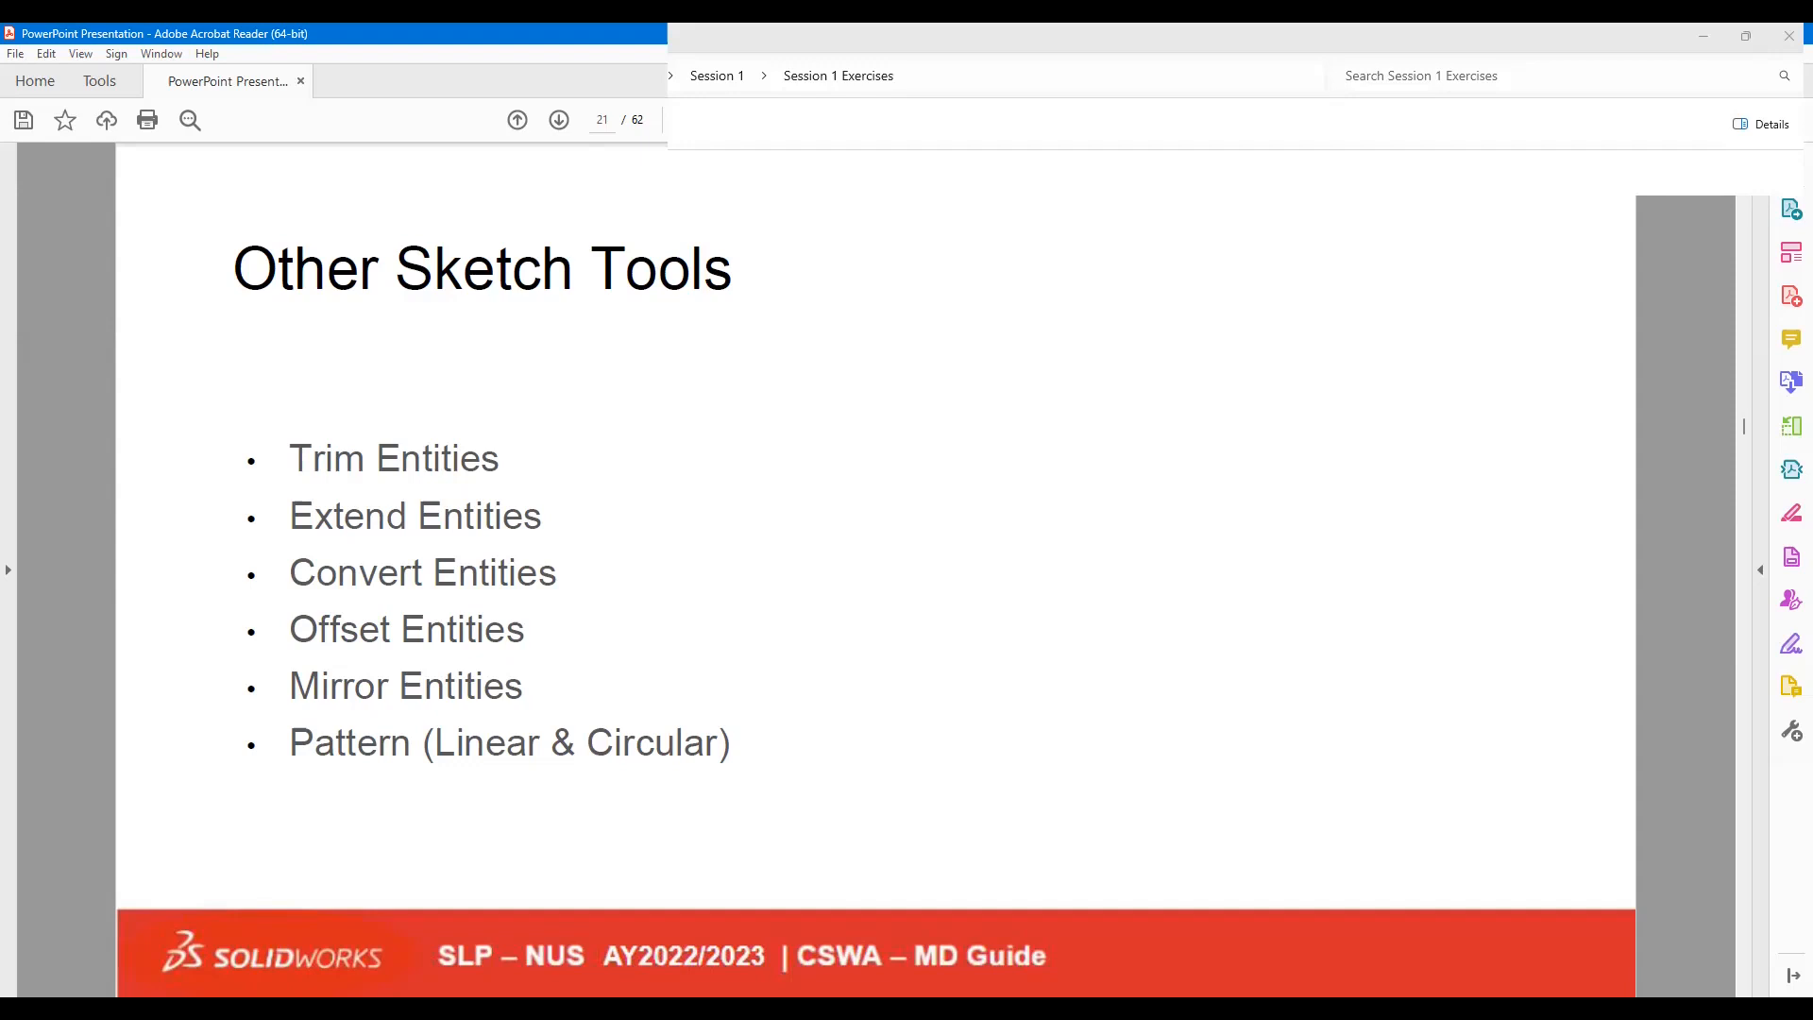
pyautogui.press('Right')
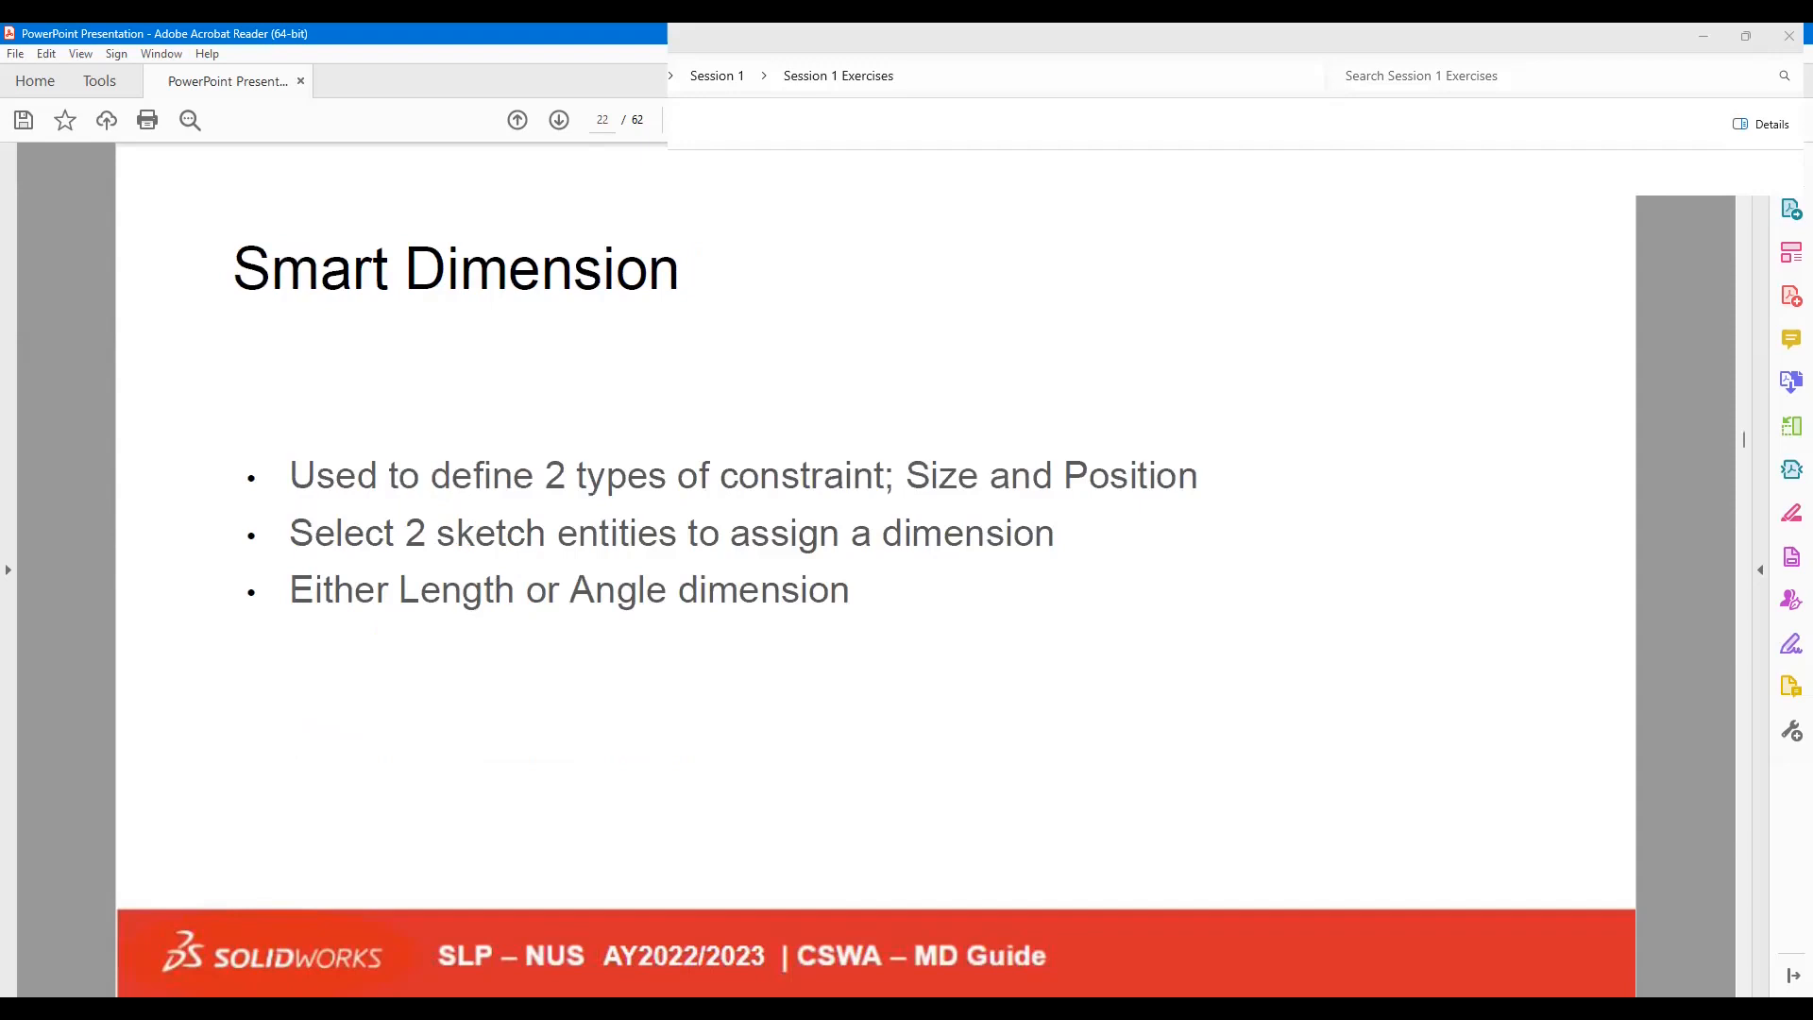
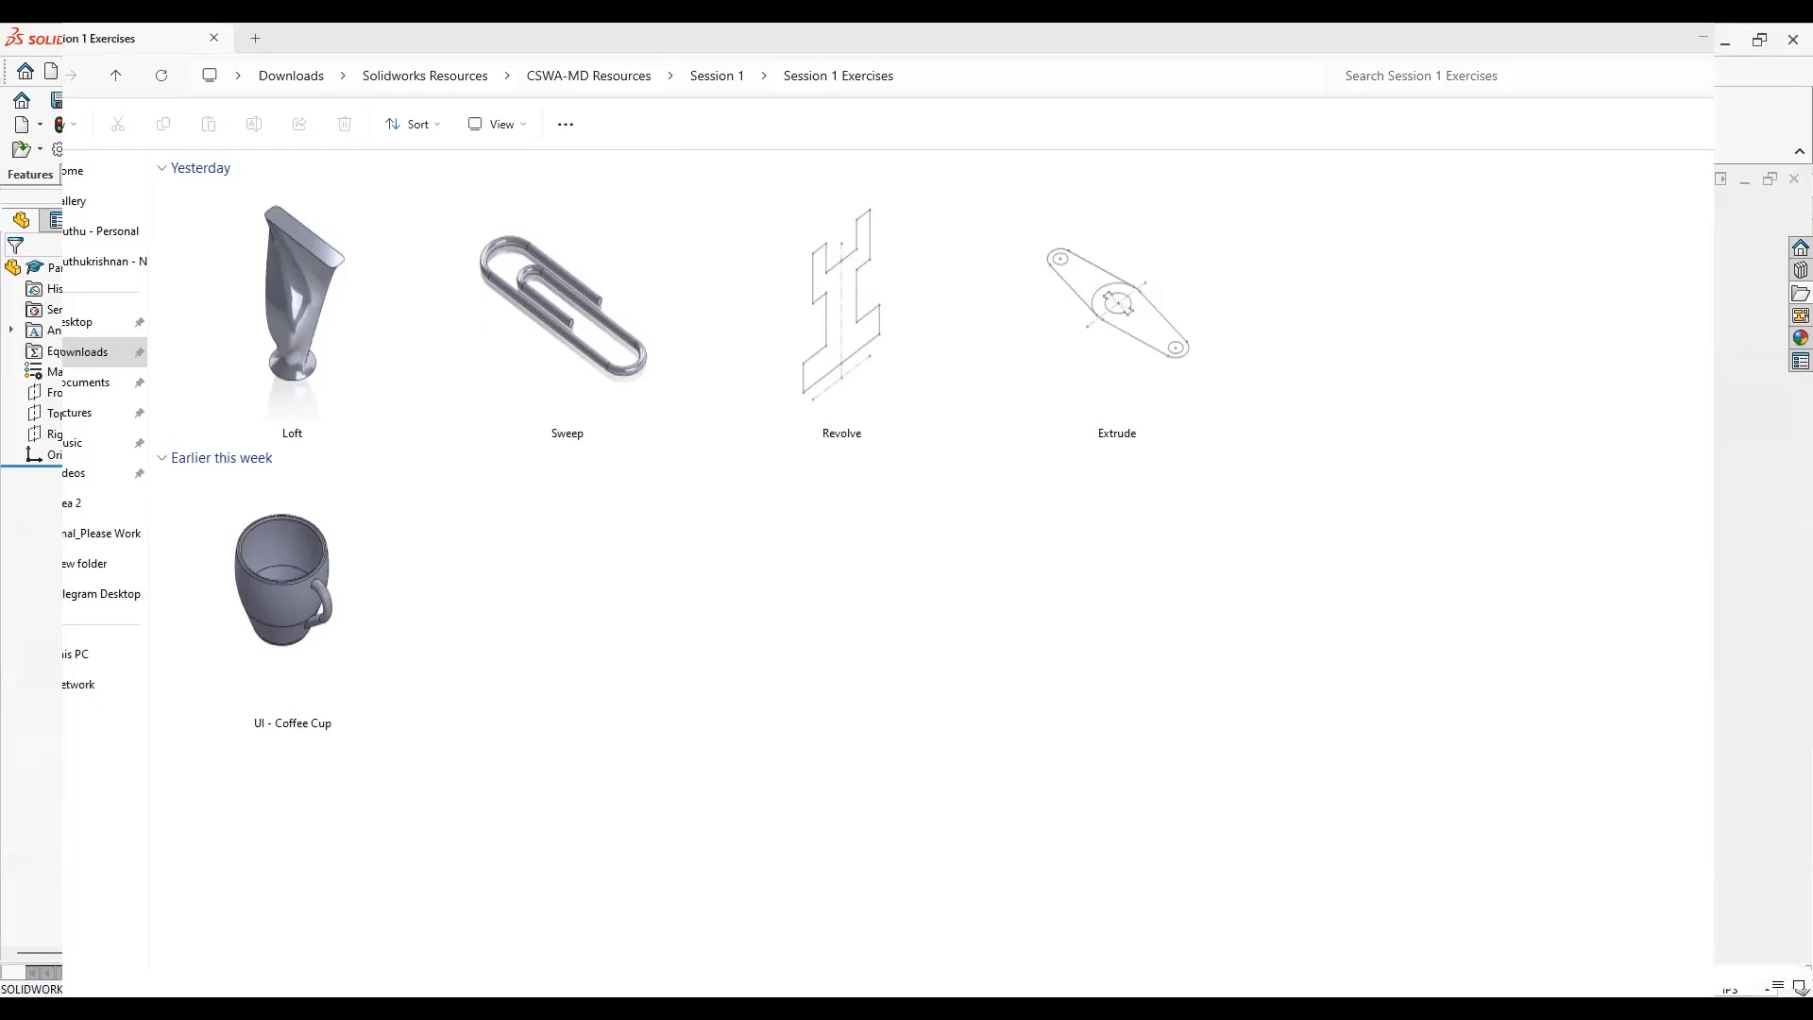
# Set the new part's unit system to MMGS and check the guide's Equations slide on page 27.
pyautogui.click(1747, 989)
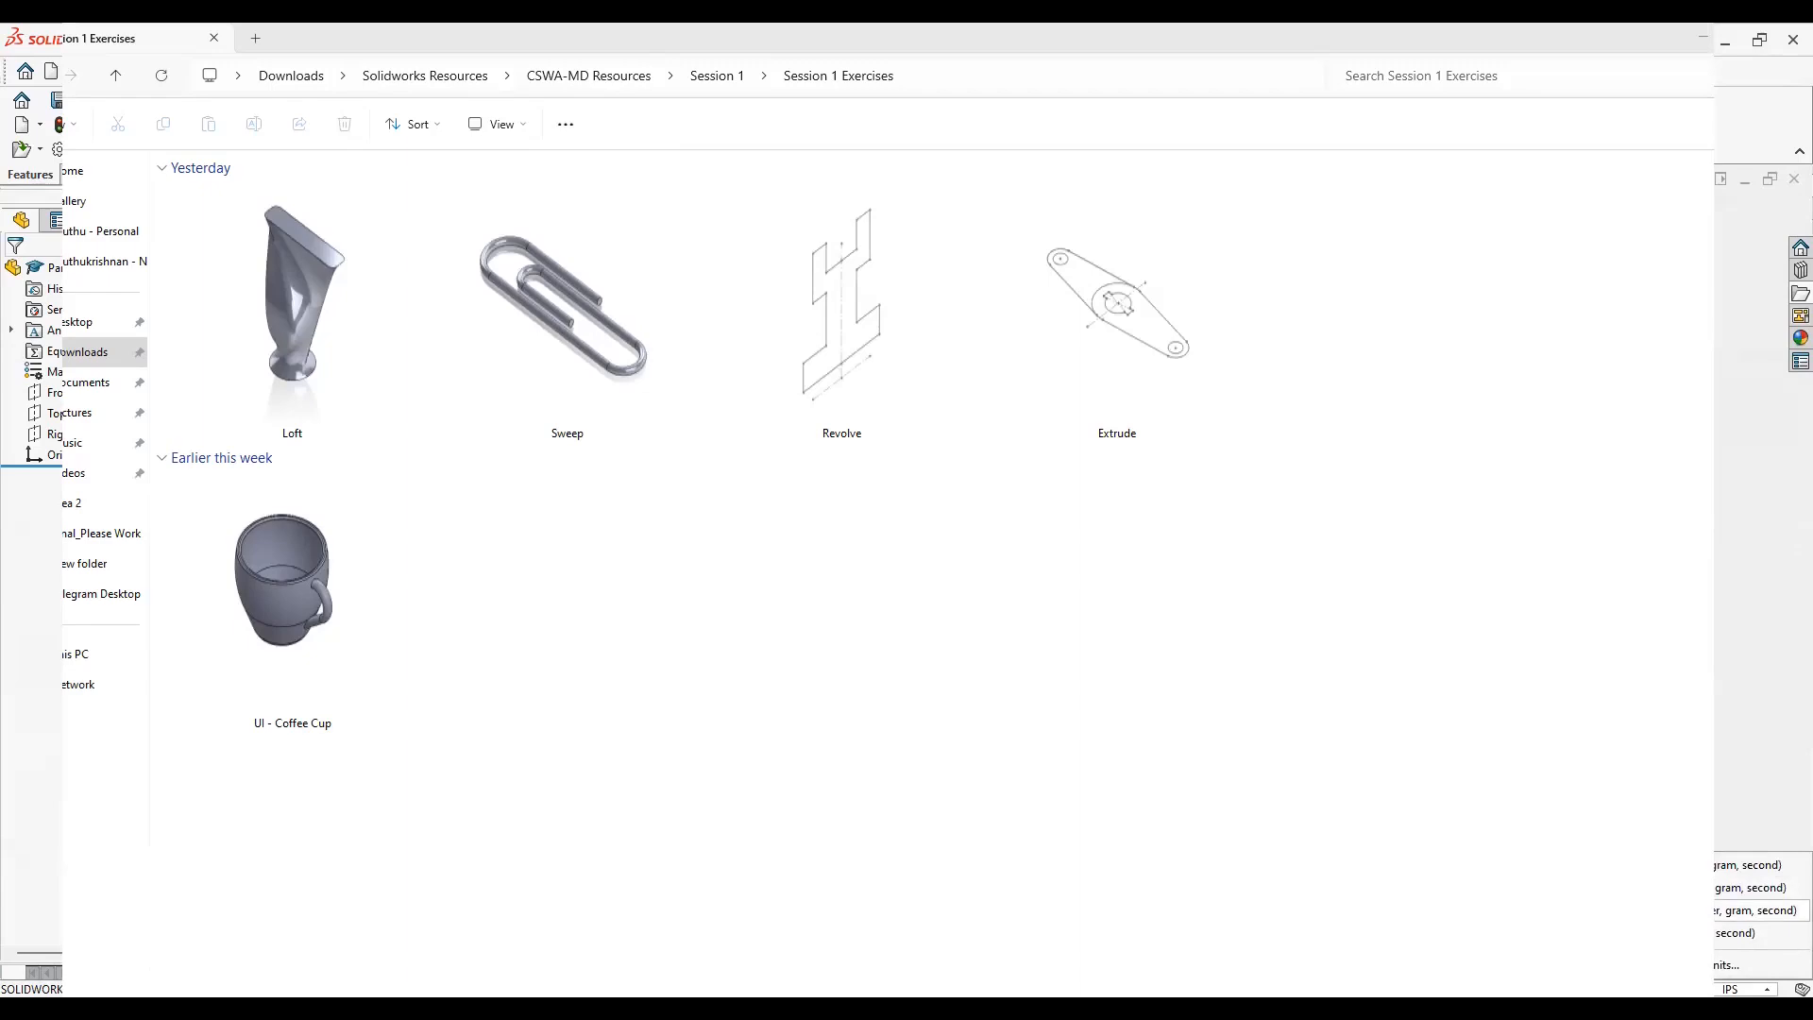
pyautogui.hotkey('alt', 'Tab')
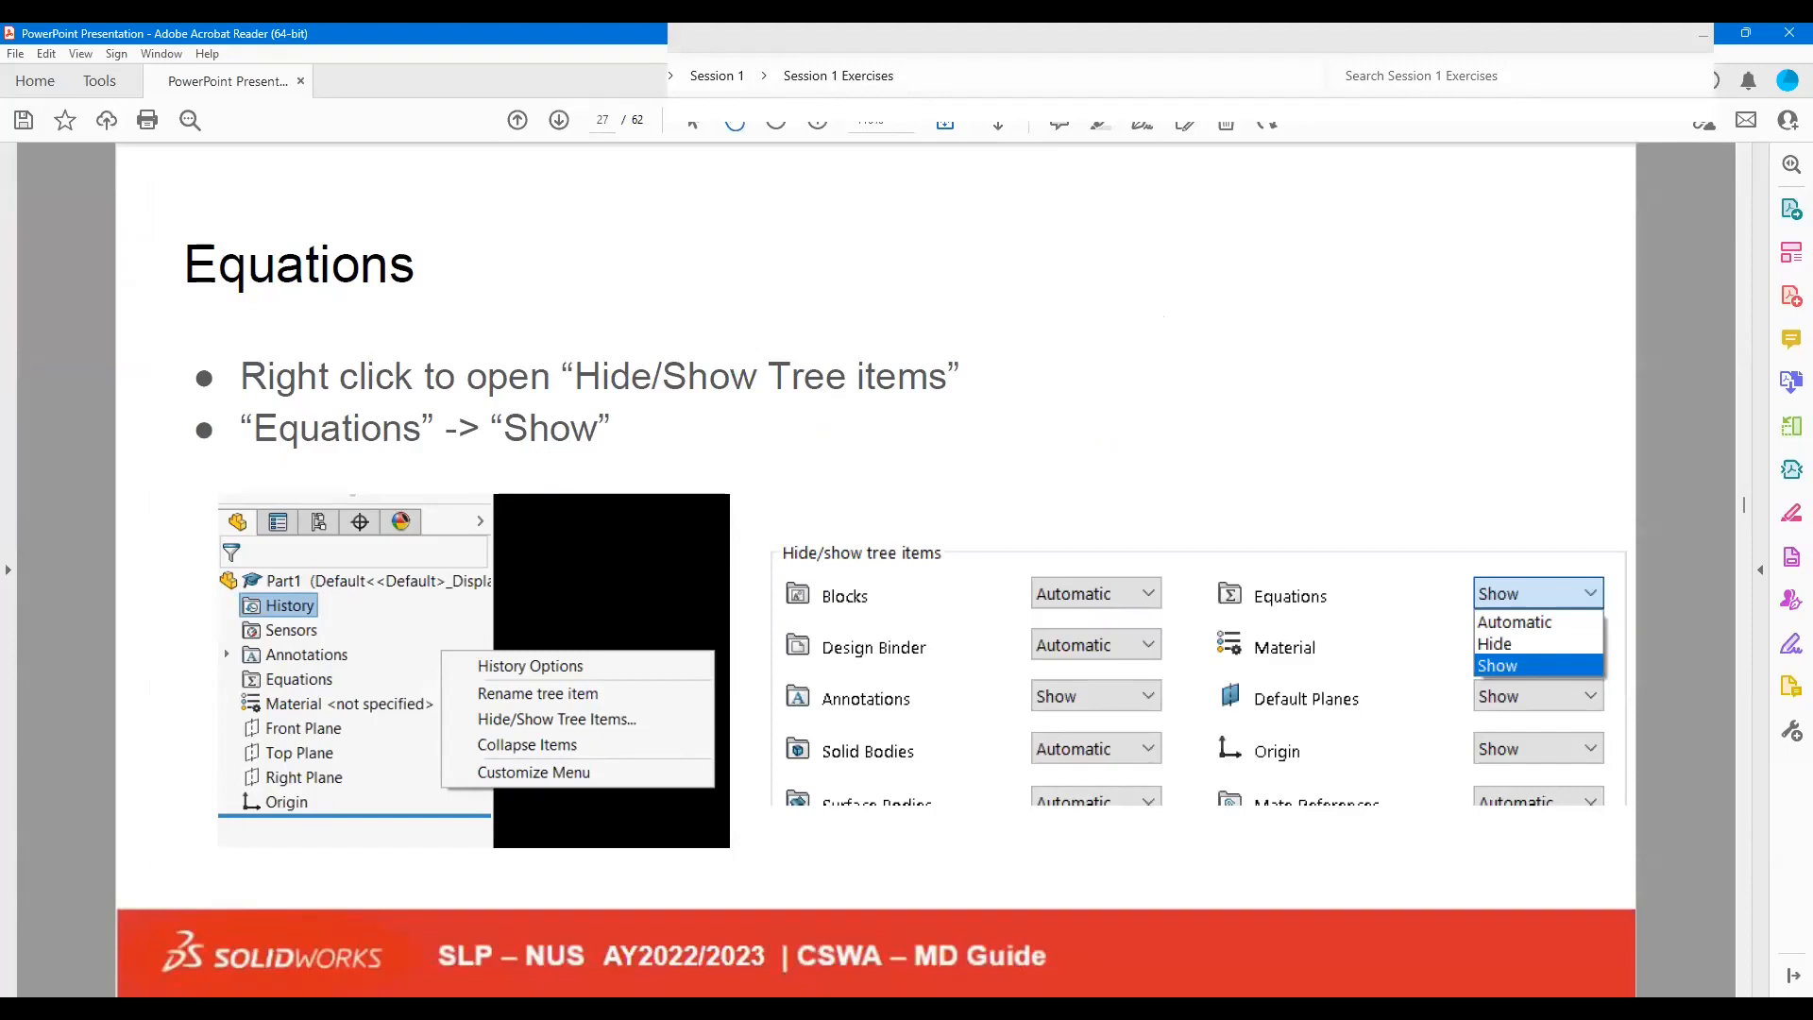
# Switch to SOLIDWORKS and set Equations to Show in the hide/show tree item options of the feature tree.
pyautogui.hotkey('alt', 'Tab')
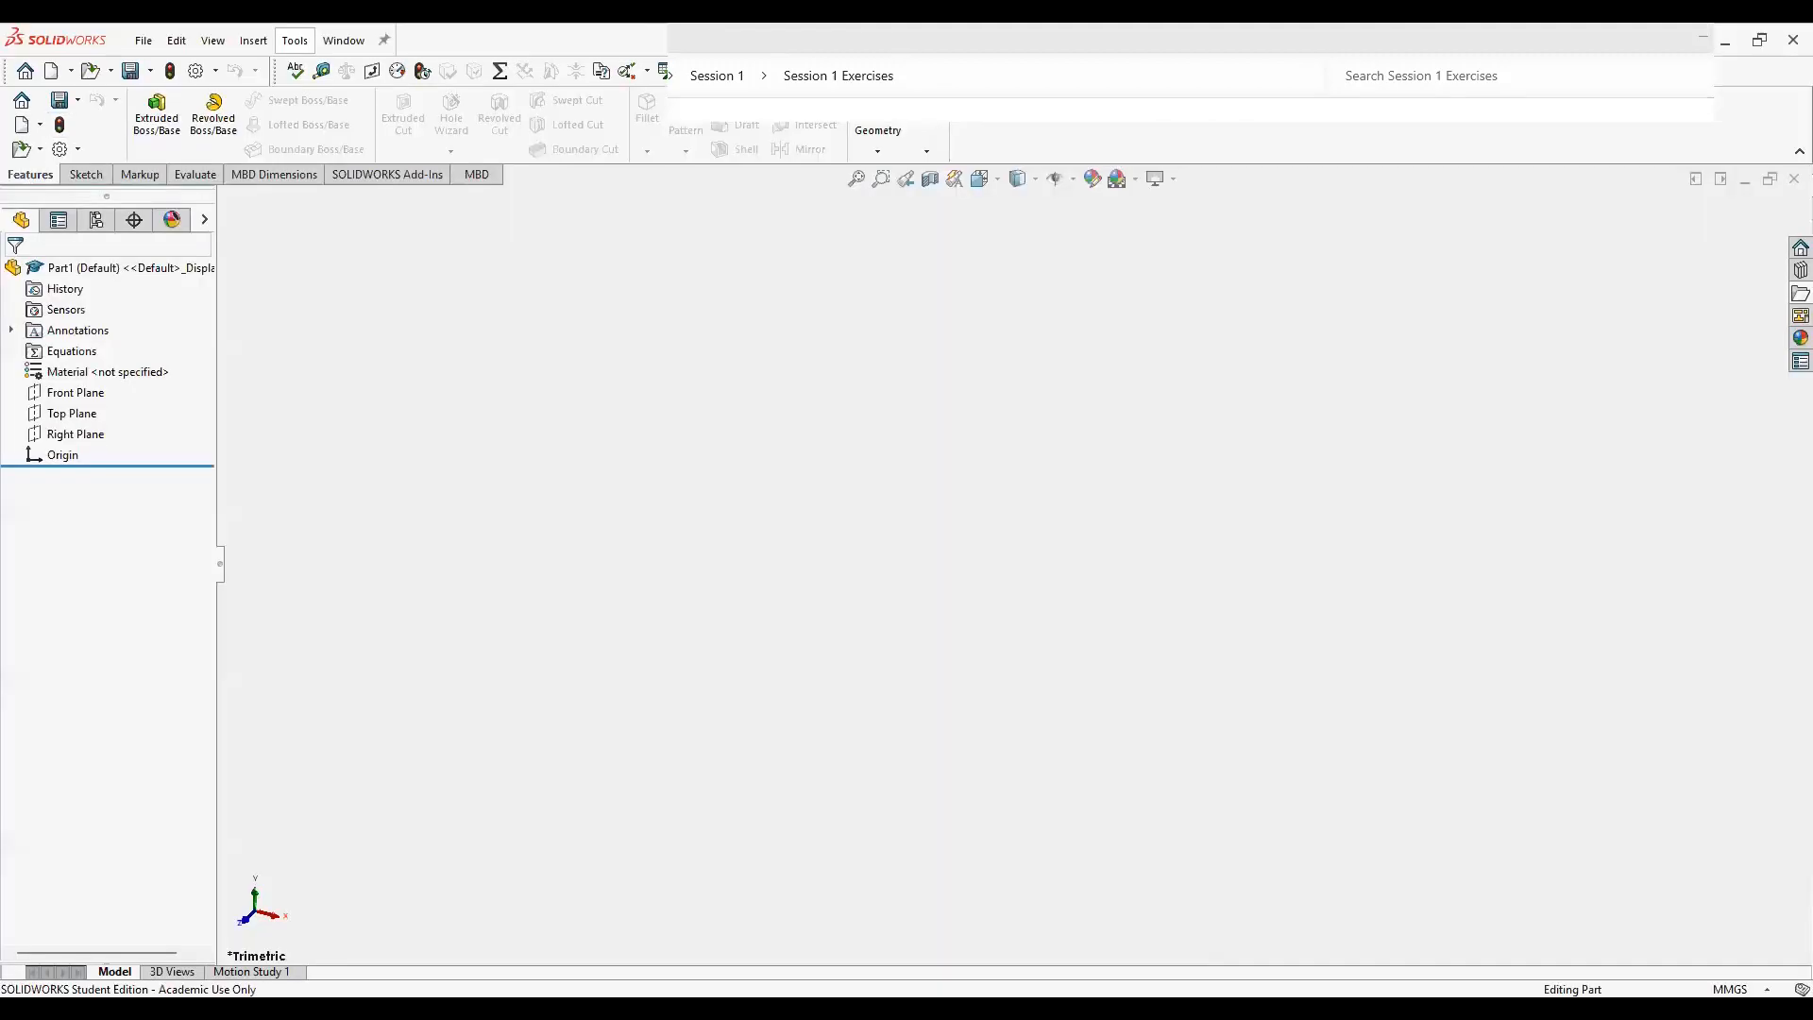
pyautogui.rightClick(64, 291)
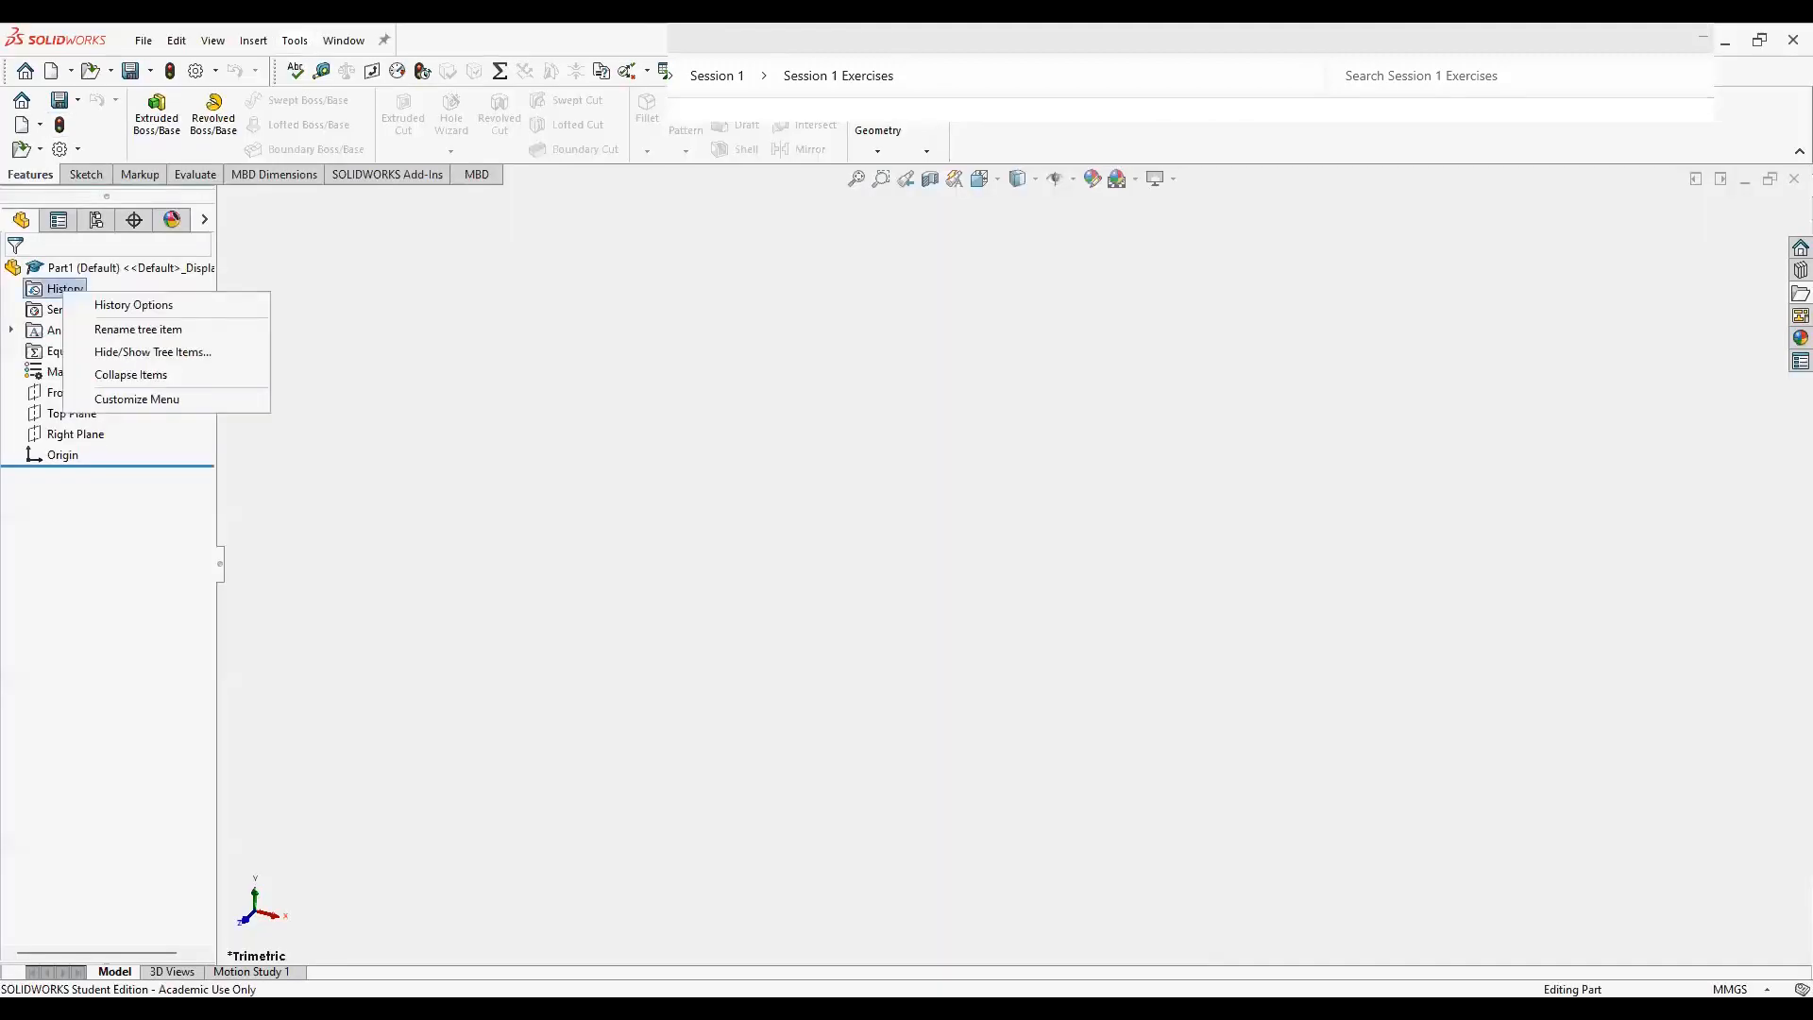
pyautogui.click(152, 351)
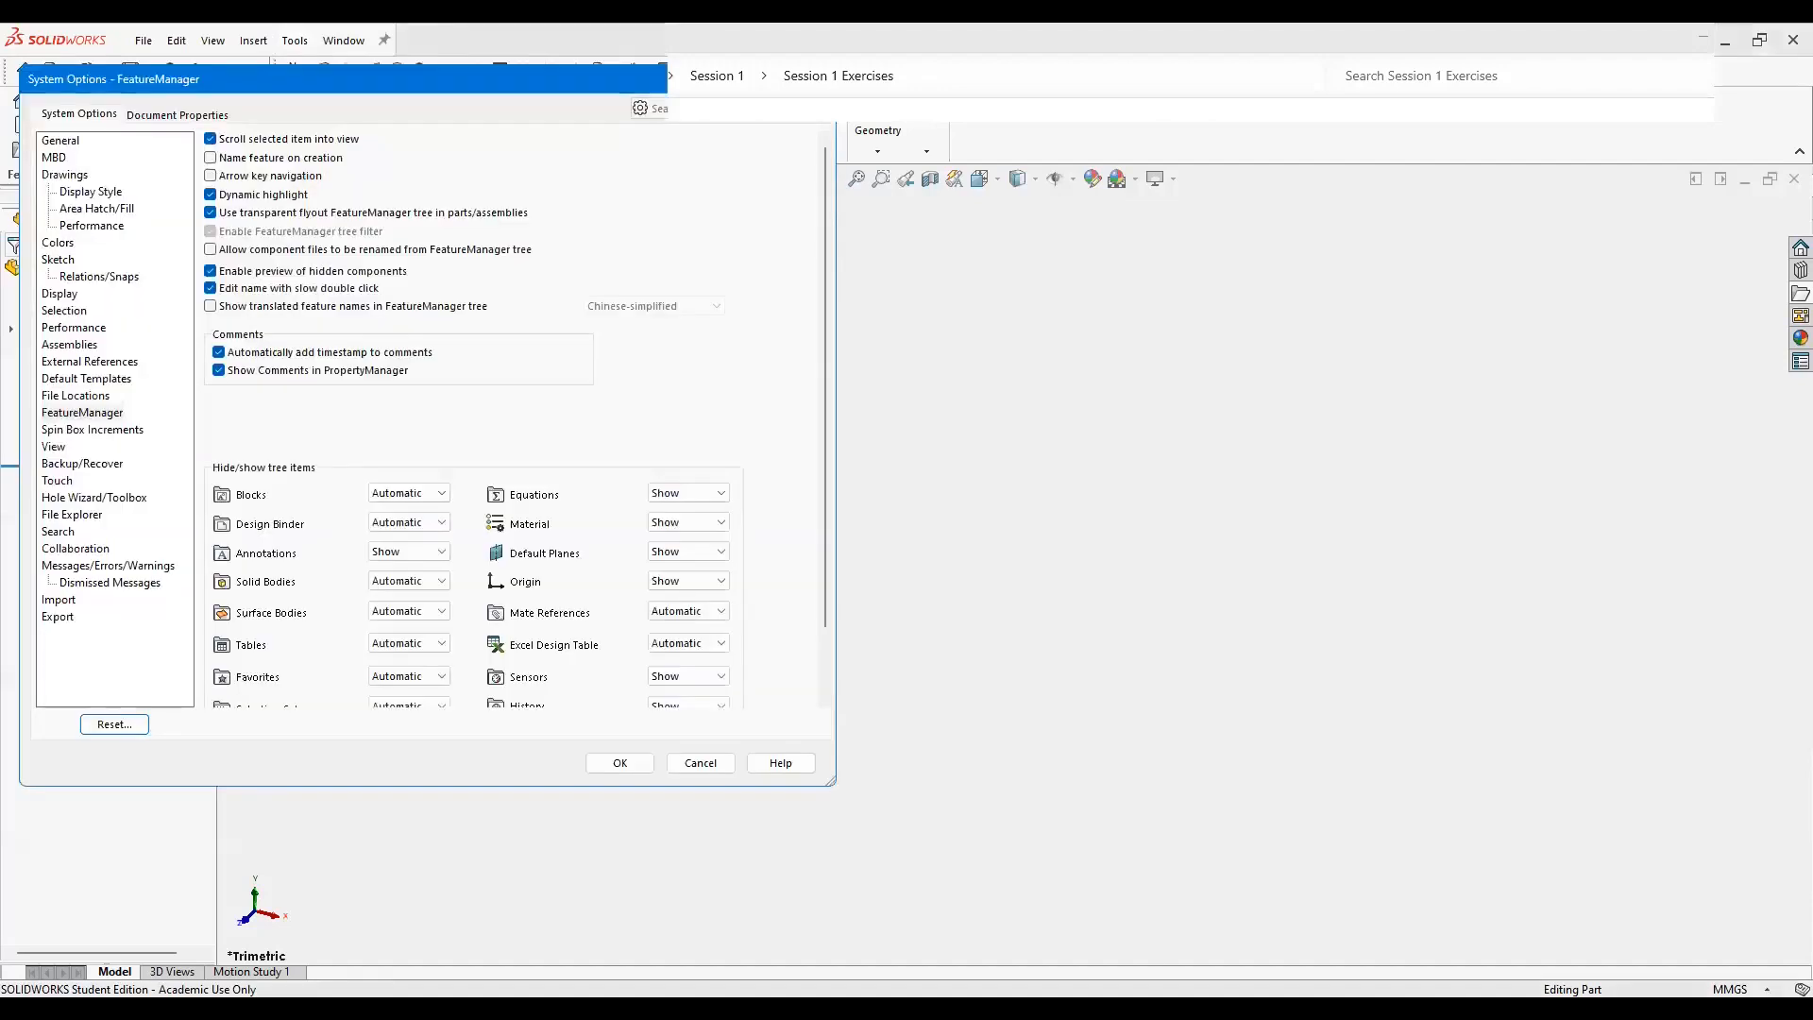
pyautogui.click(688, 493)
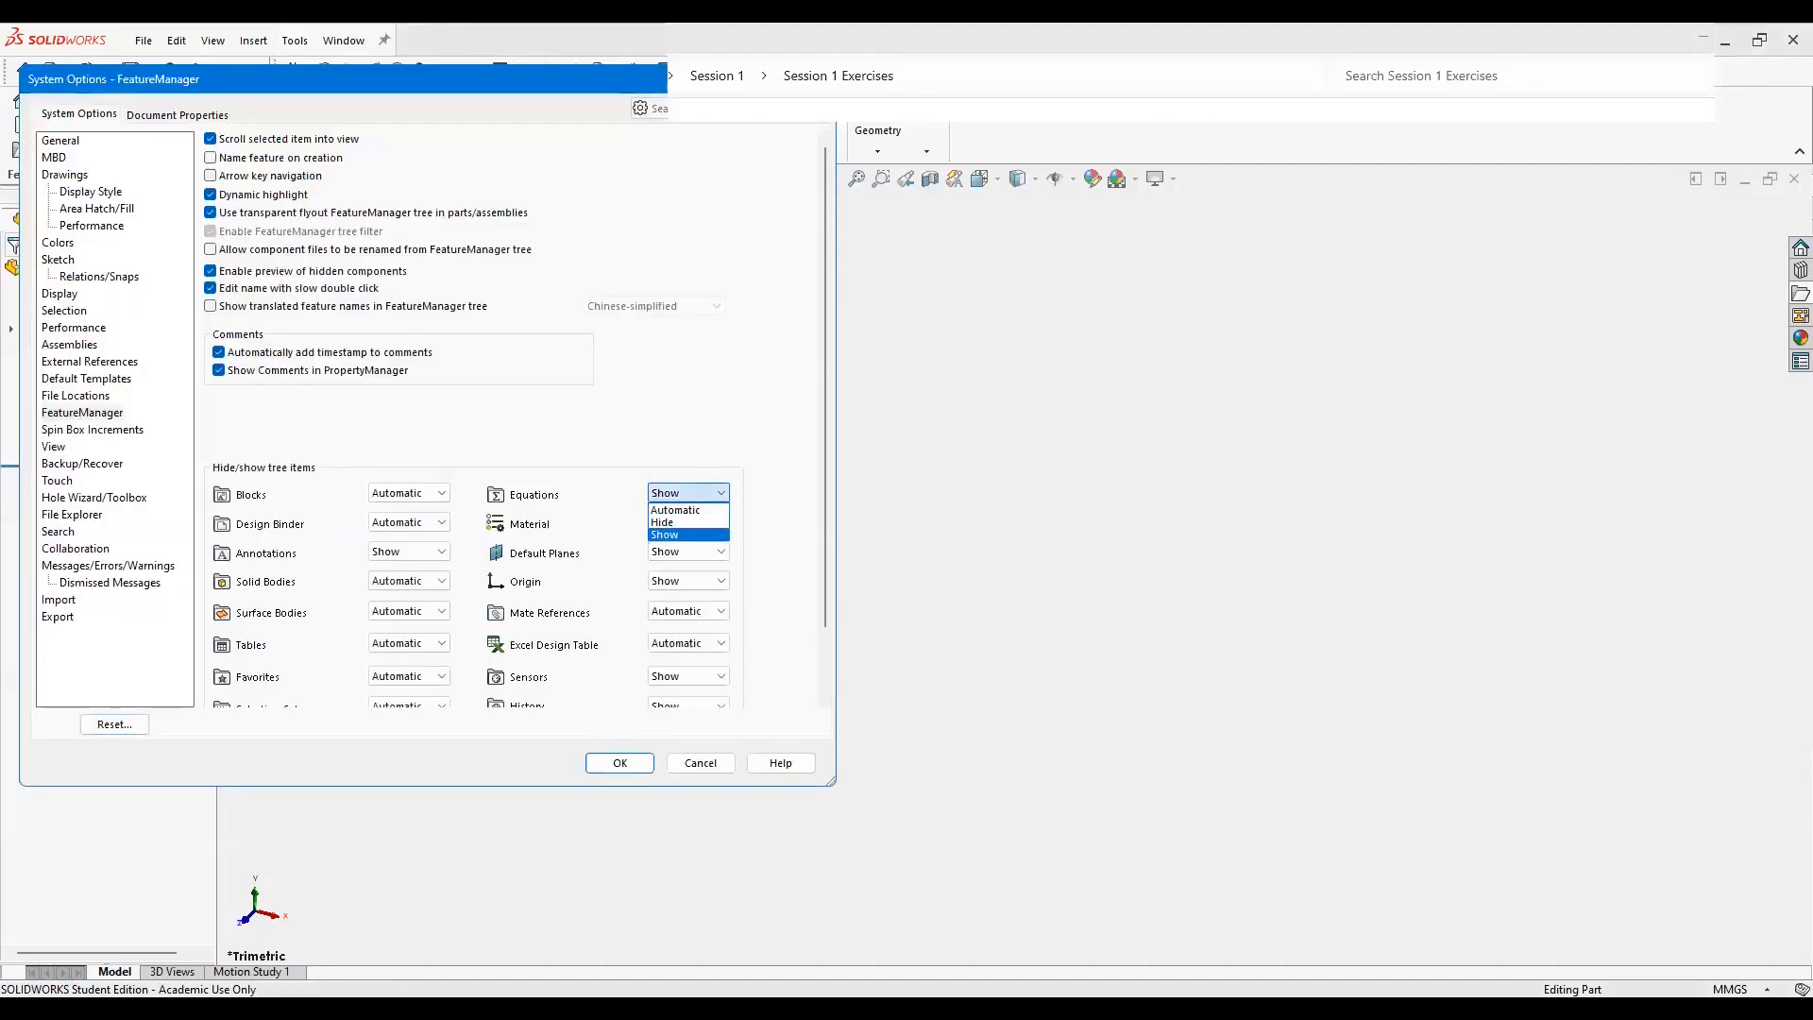
pyautogui.click(687, 534)
pyautogui.click(619, 763)
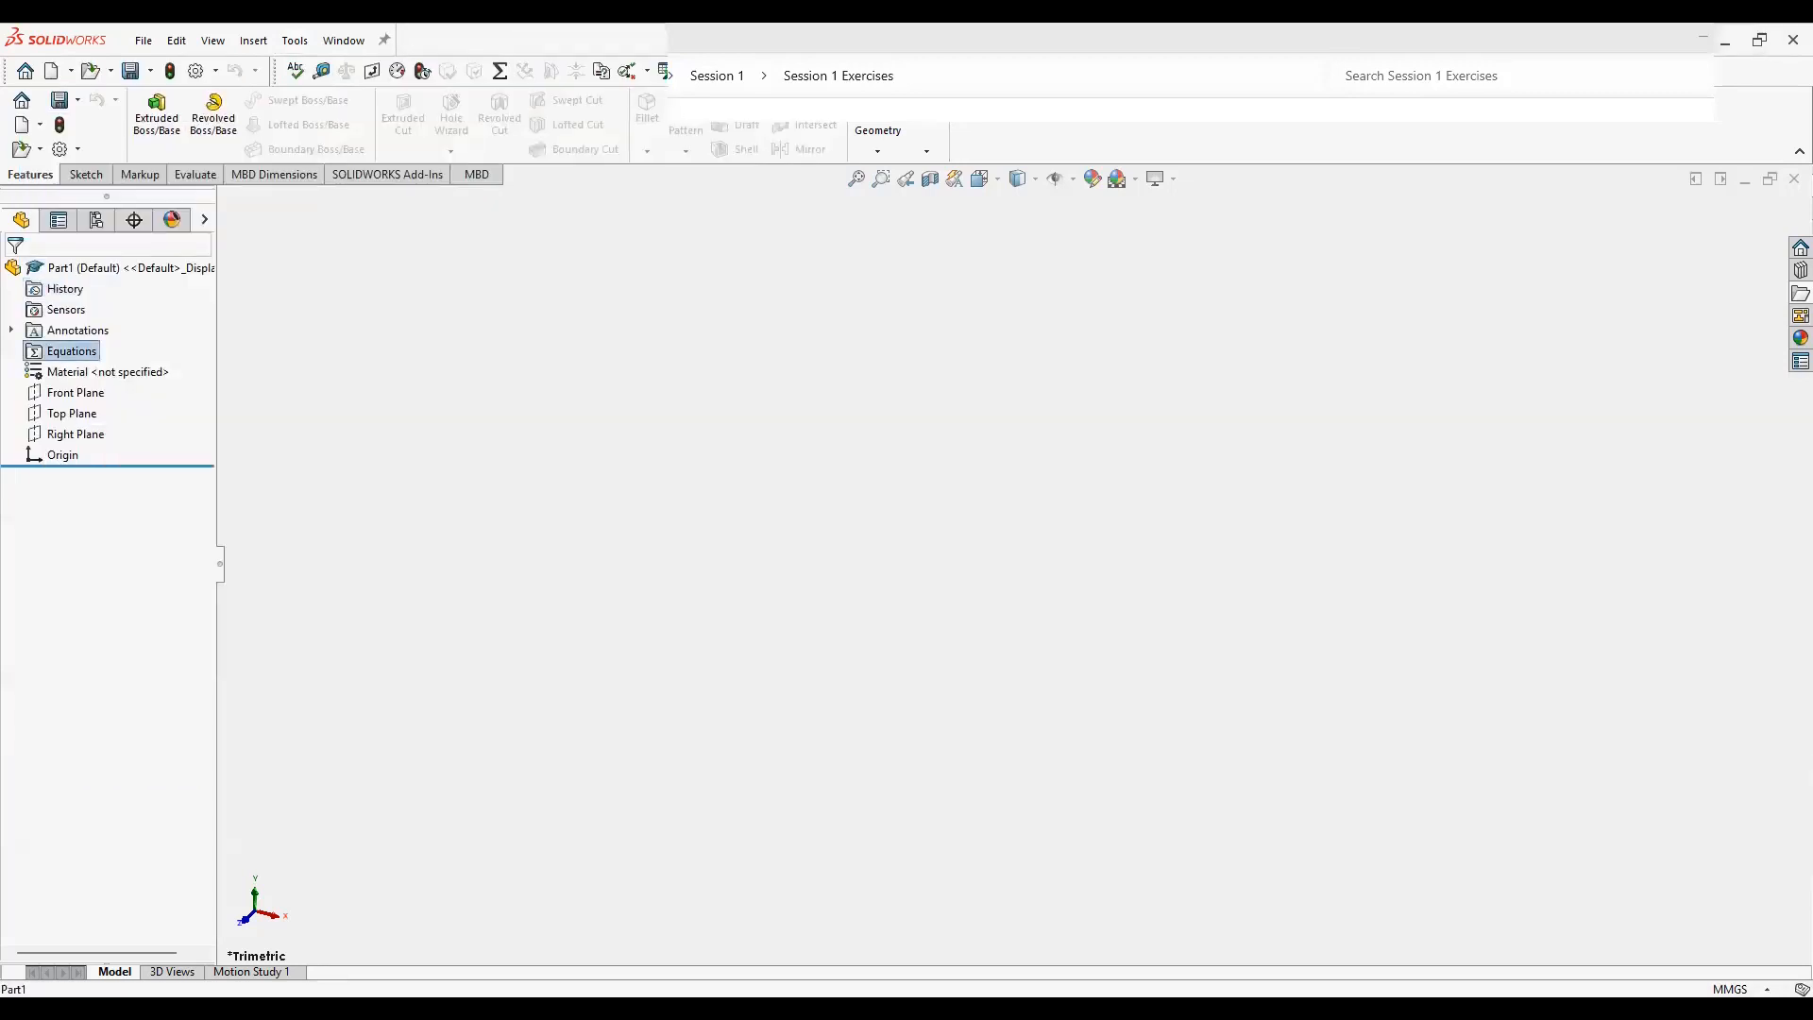
# Read the guide's Basic Part 1 drawing, Planning and Step 1 slides on pages 28 to 30, and dock the guide window beside SOLIDWORKS.
pyautogui.hotkey('alt', 'Tab')
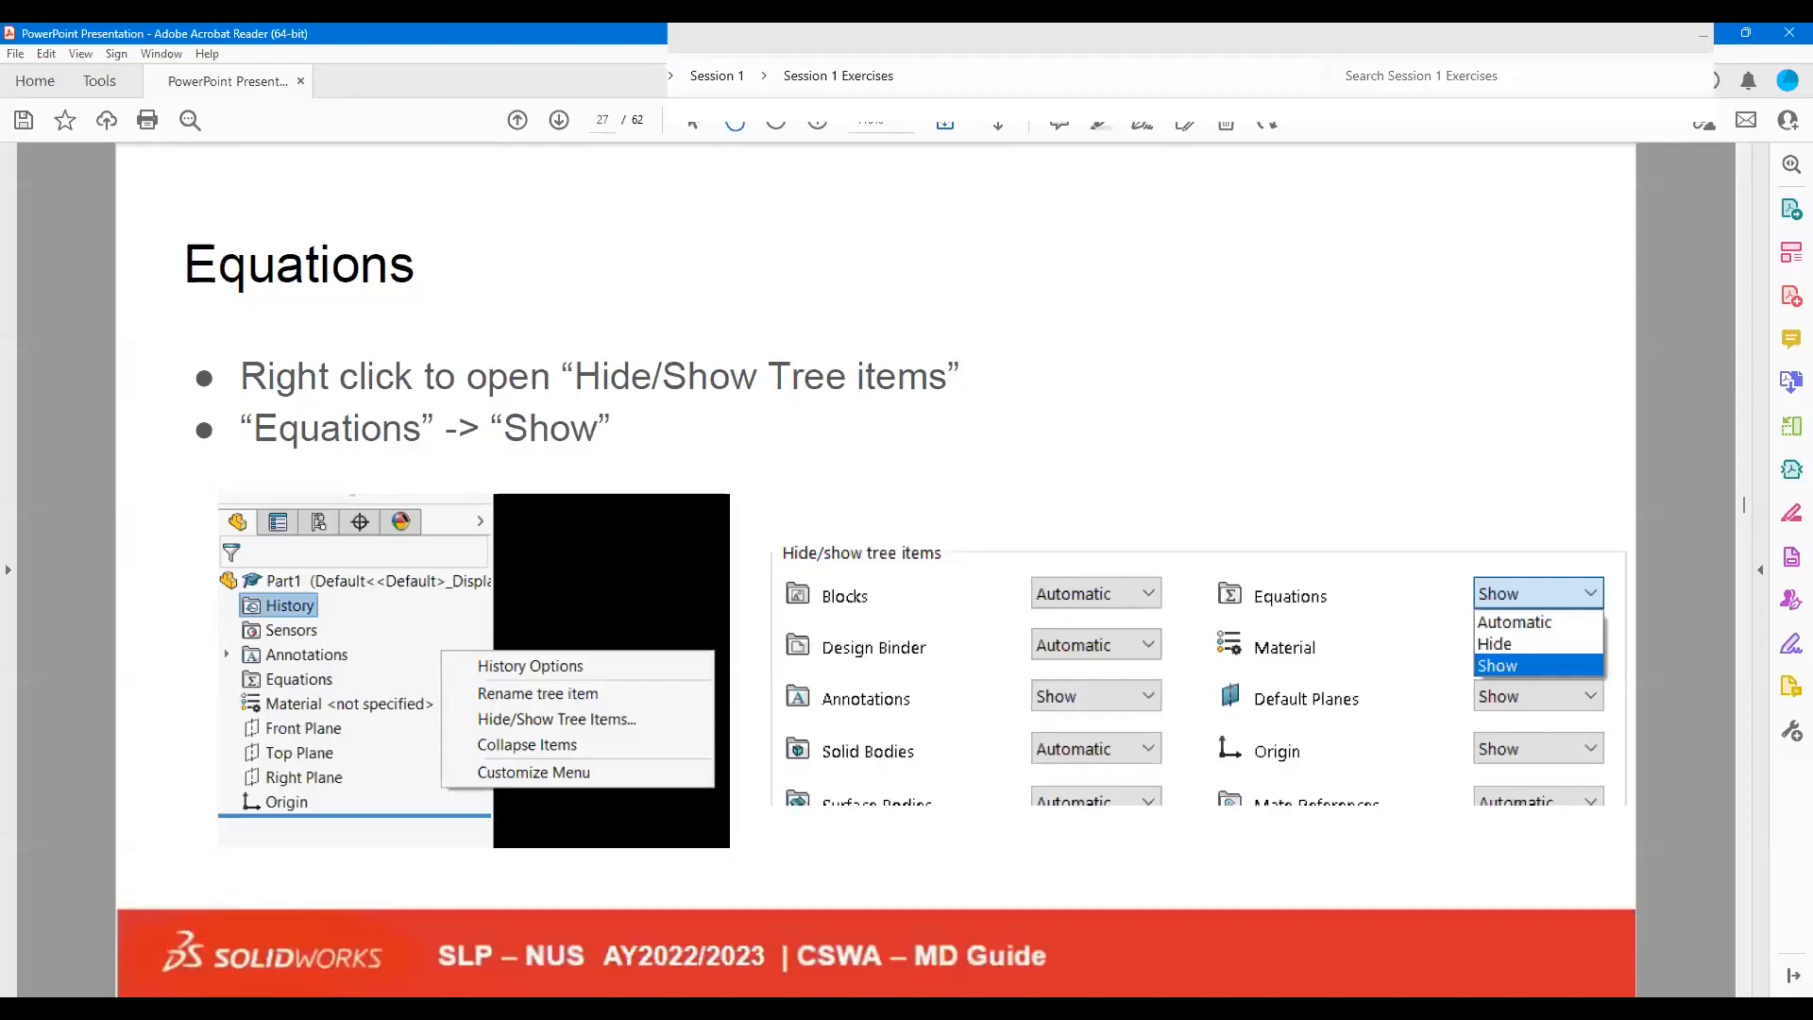
pyautogui.scroll(-1, 1069, 831)
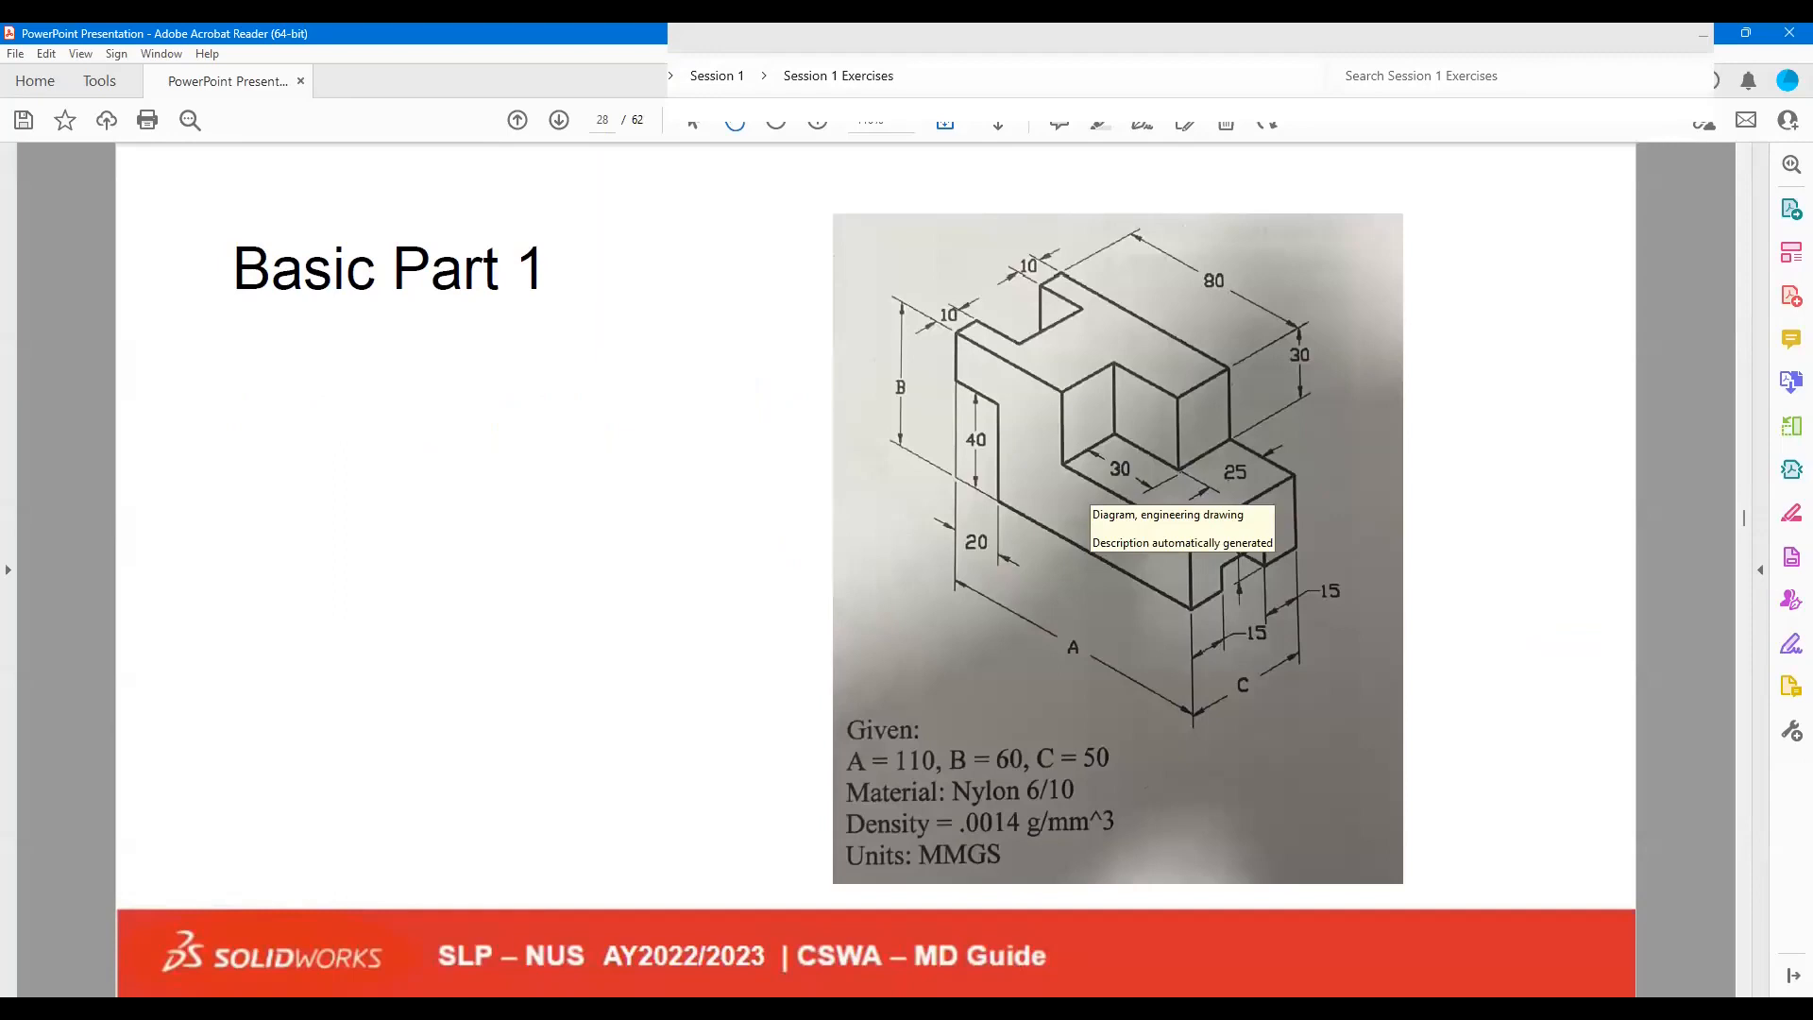
pyautogui.scroll(-1, 1090, 500)
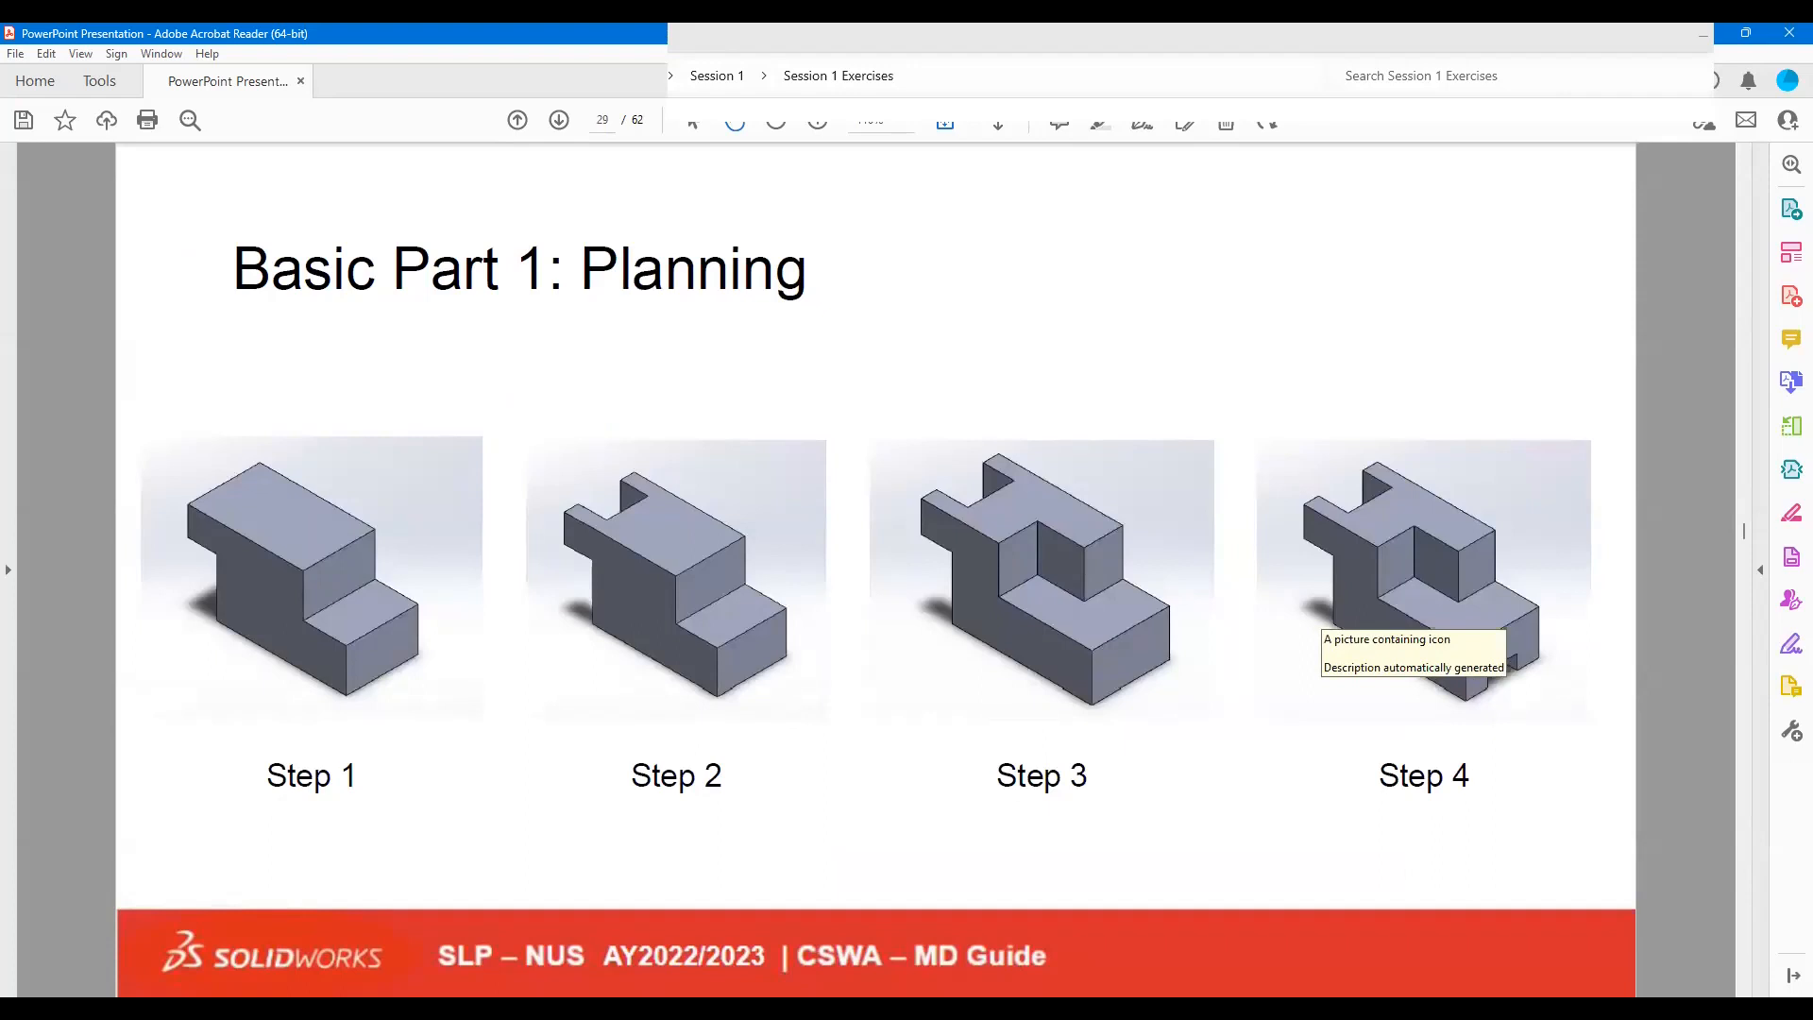
pyautogui.scroll(1, 1320, 611)
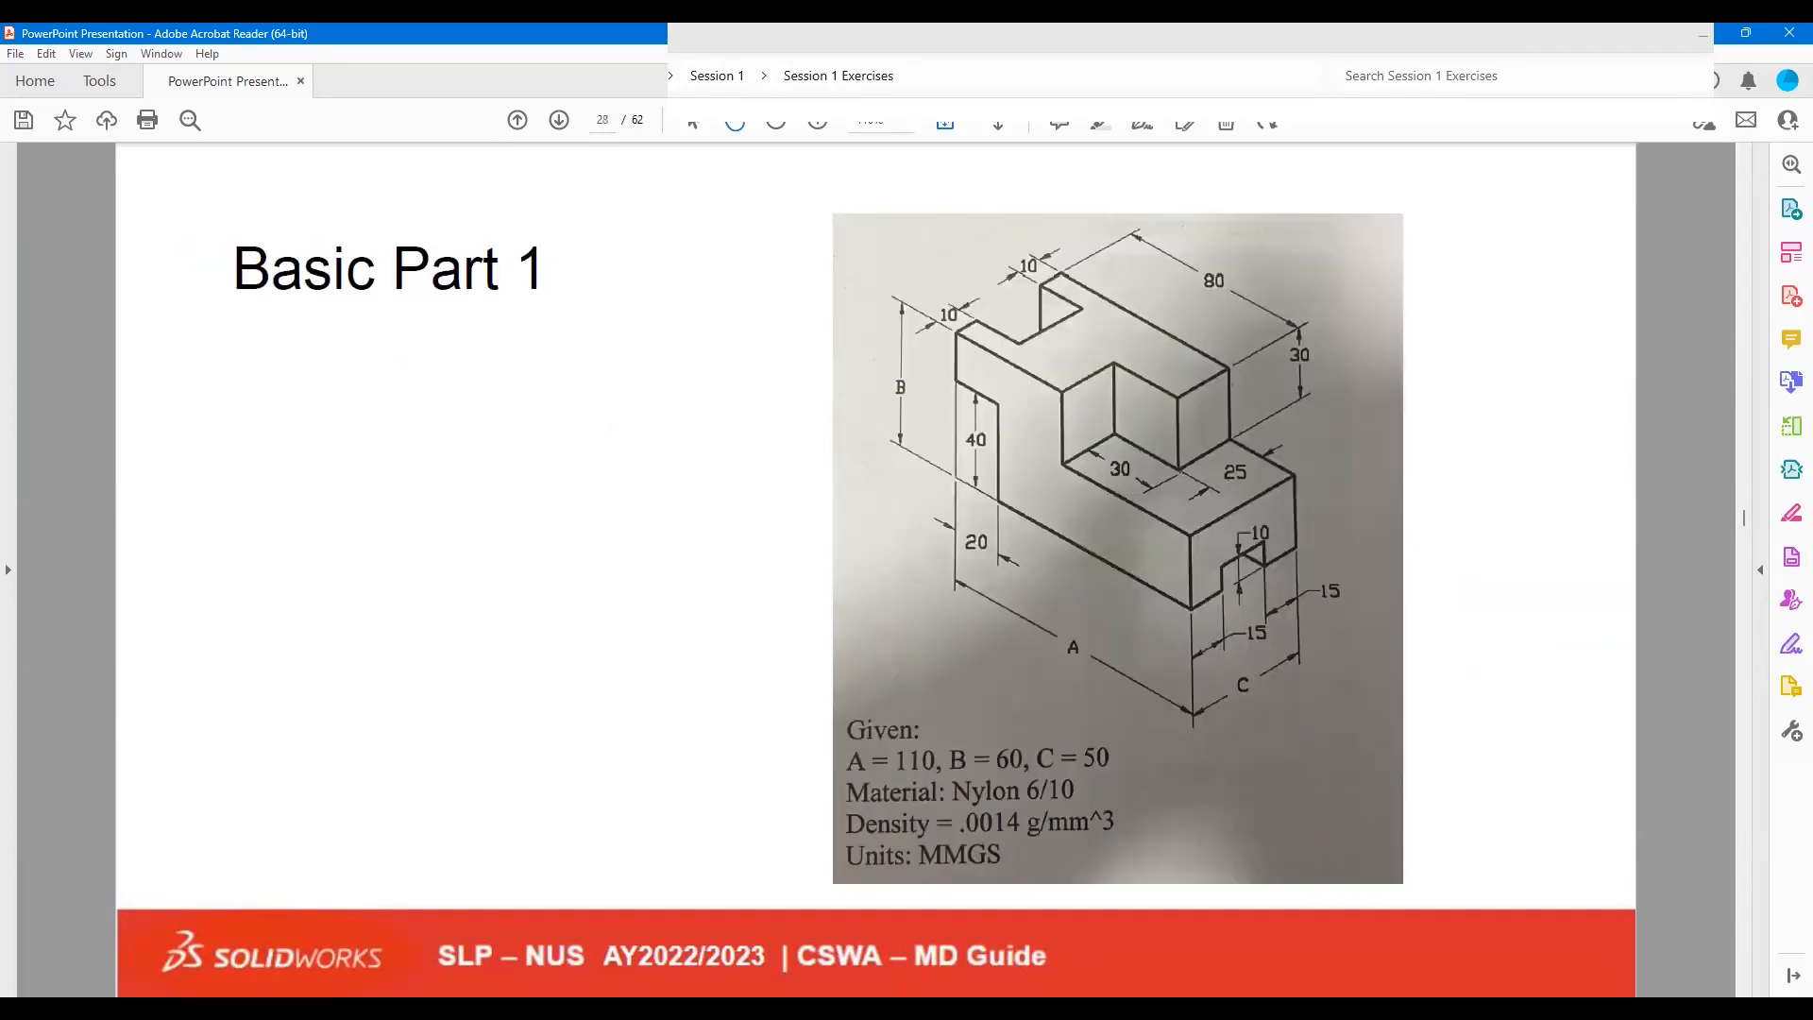
pyautogui.press('Right')
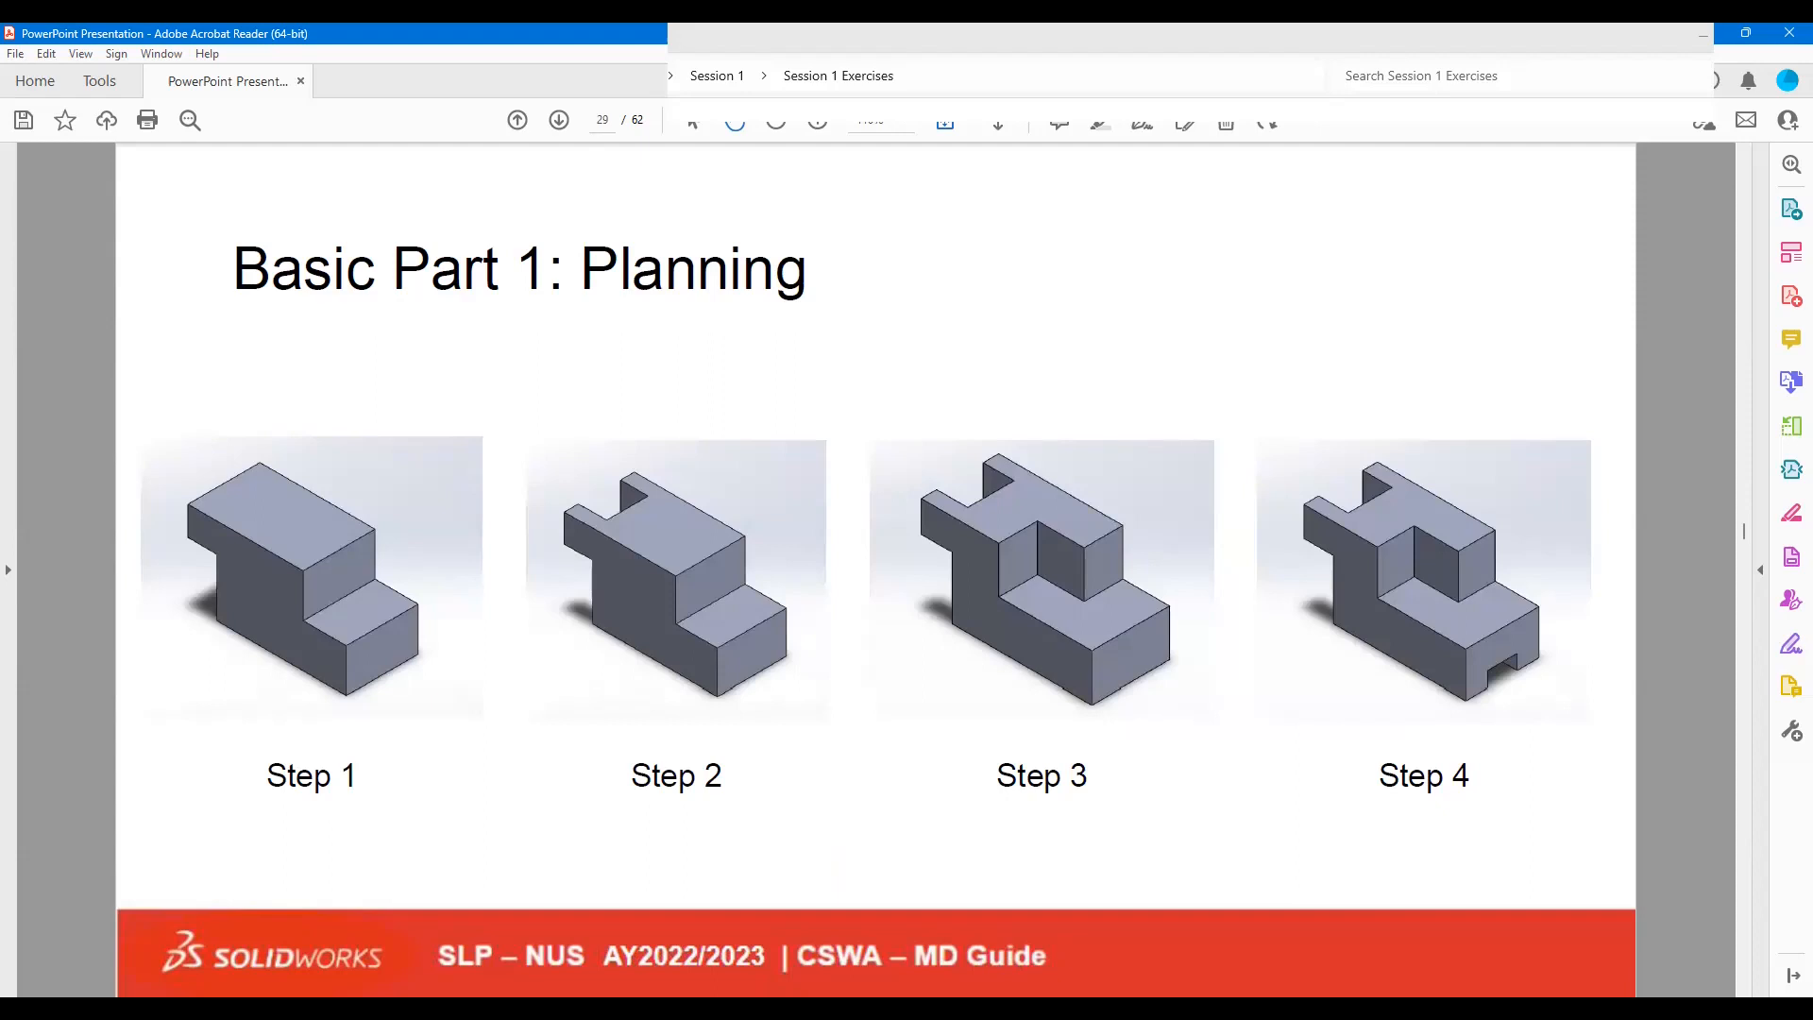
pyautogui.press('Left')
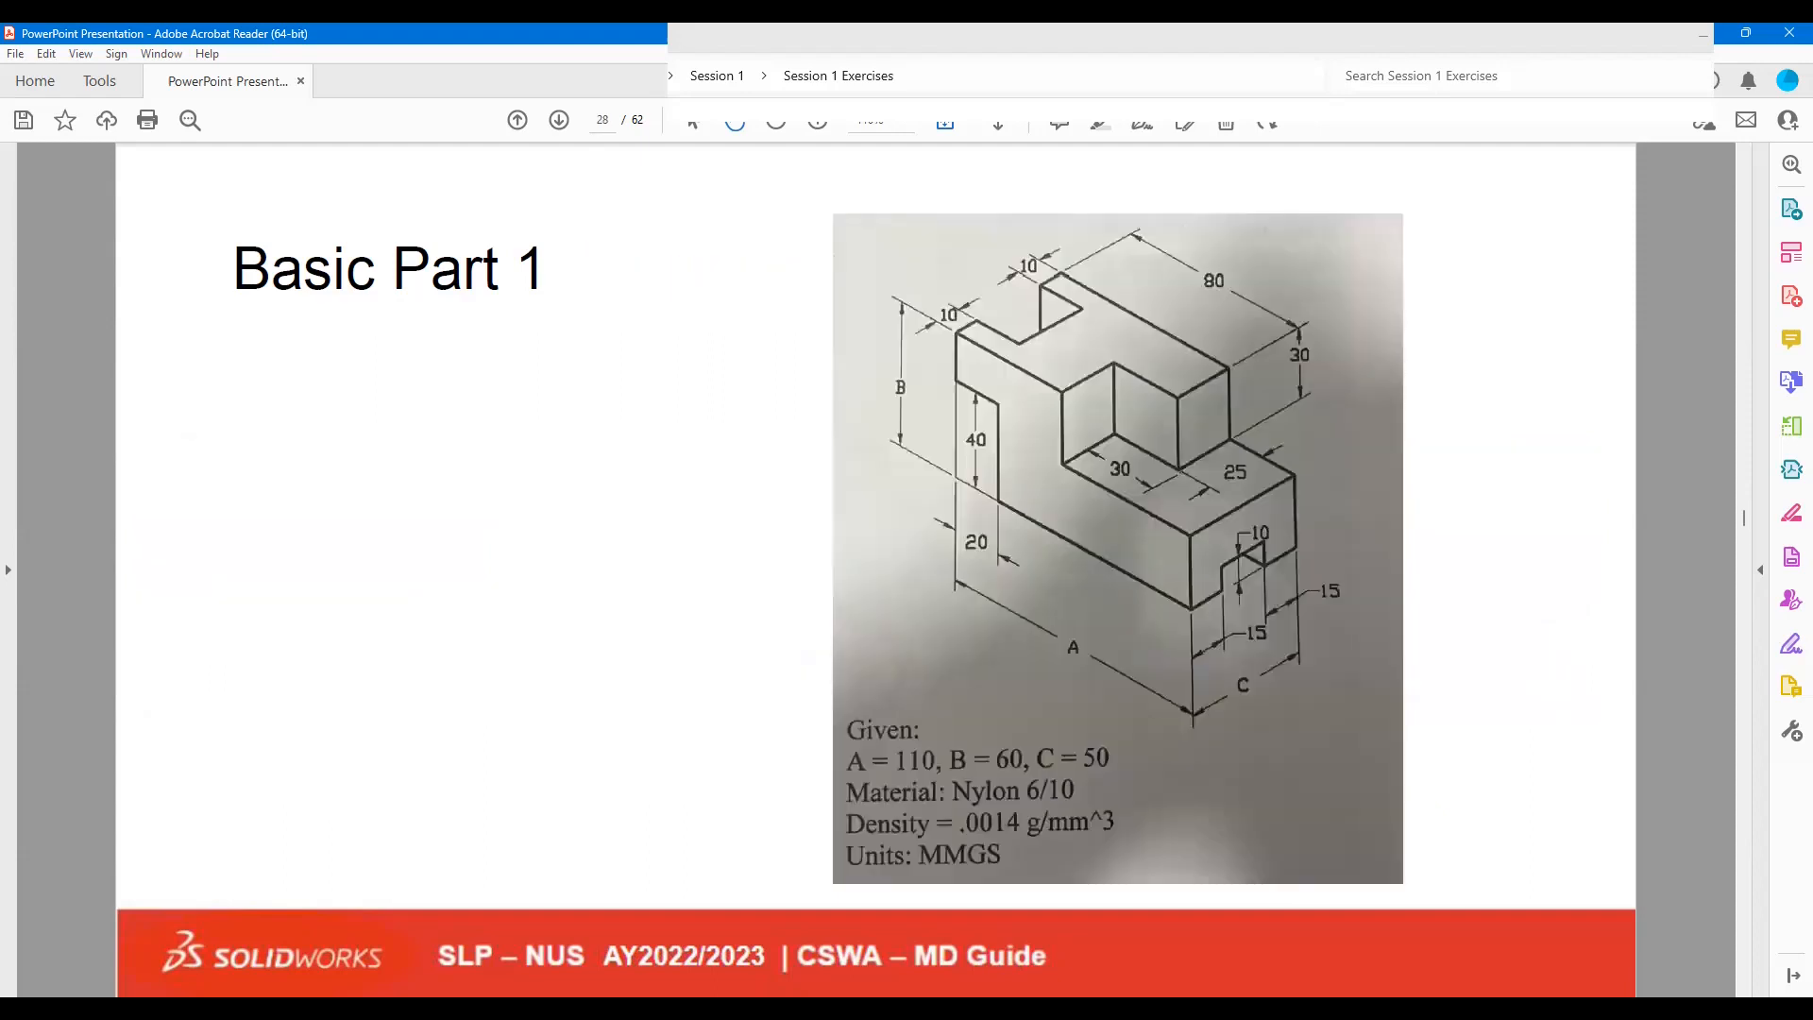
pyautogui.press('Right')
pyautogui.press('Right')
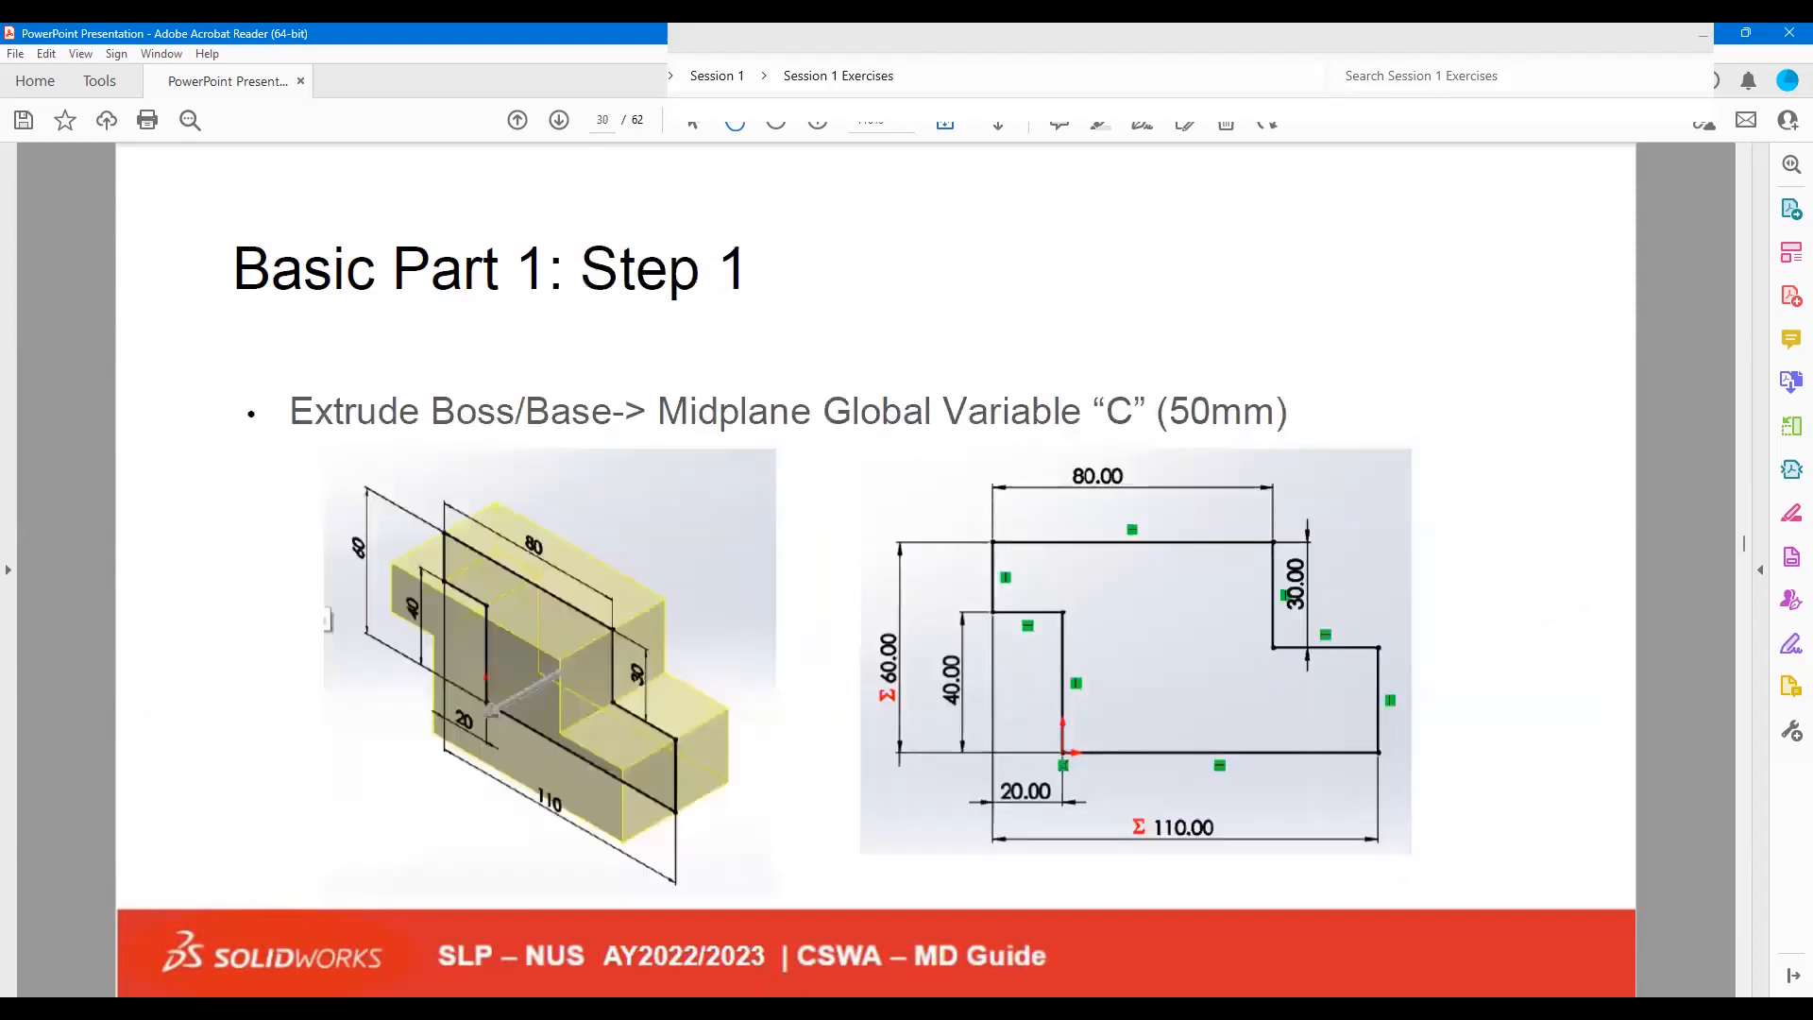
pyautogui.press('super+Left')
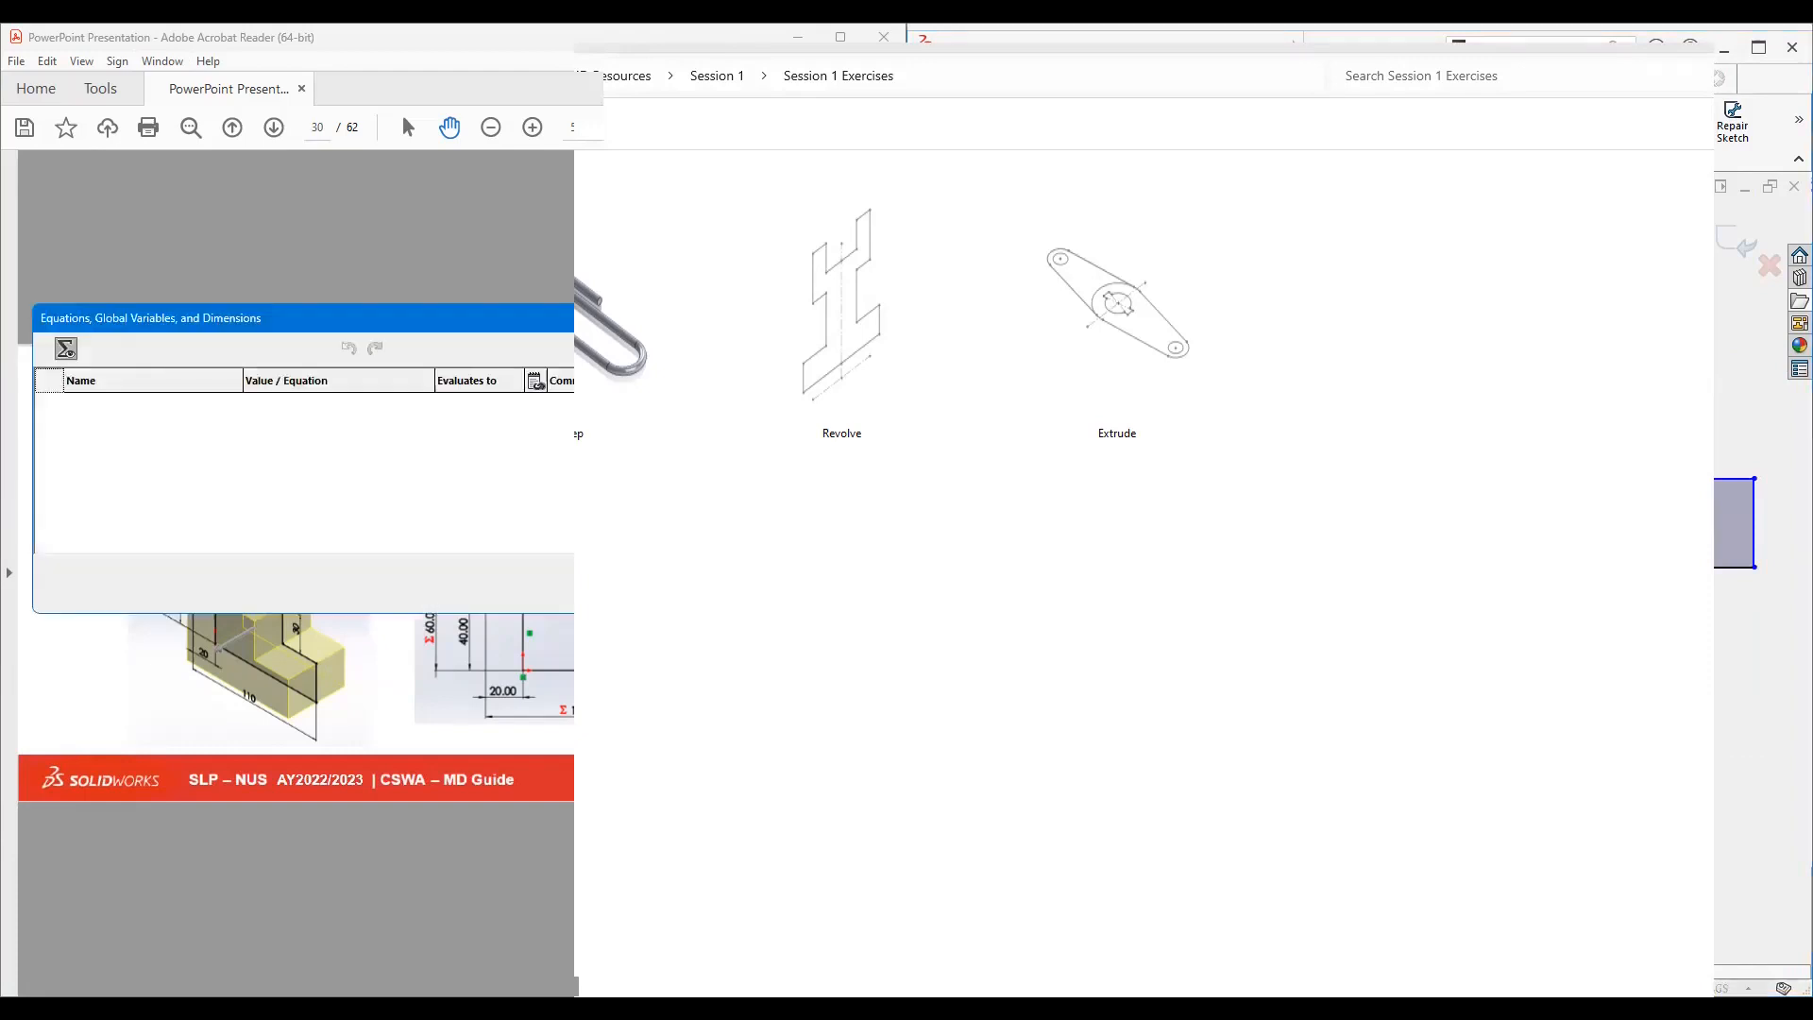
# Define the global variables A = 110 mm, B = 60 mm and C = 50 mm from the Basic Part 1 drawing.
pyautogui.scroll(2, 296, 573)
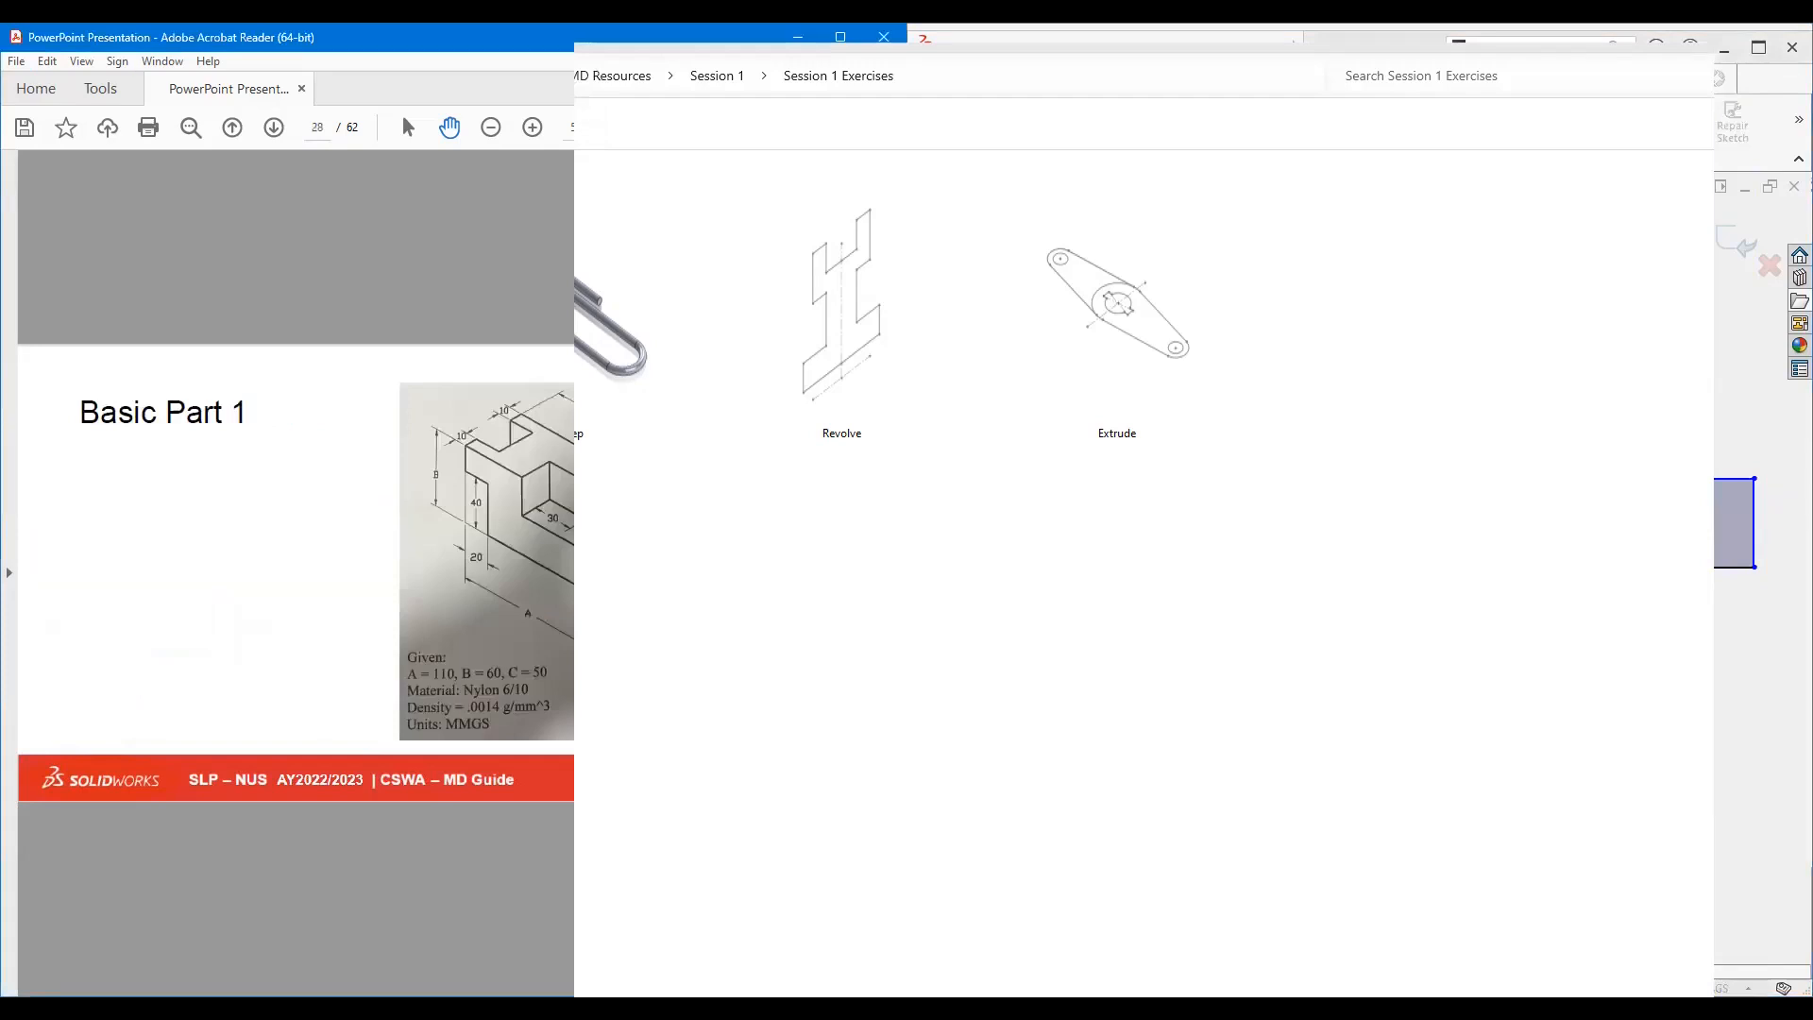
pyautogui.hotkey('alt', 'Tab')
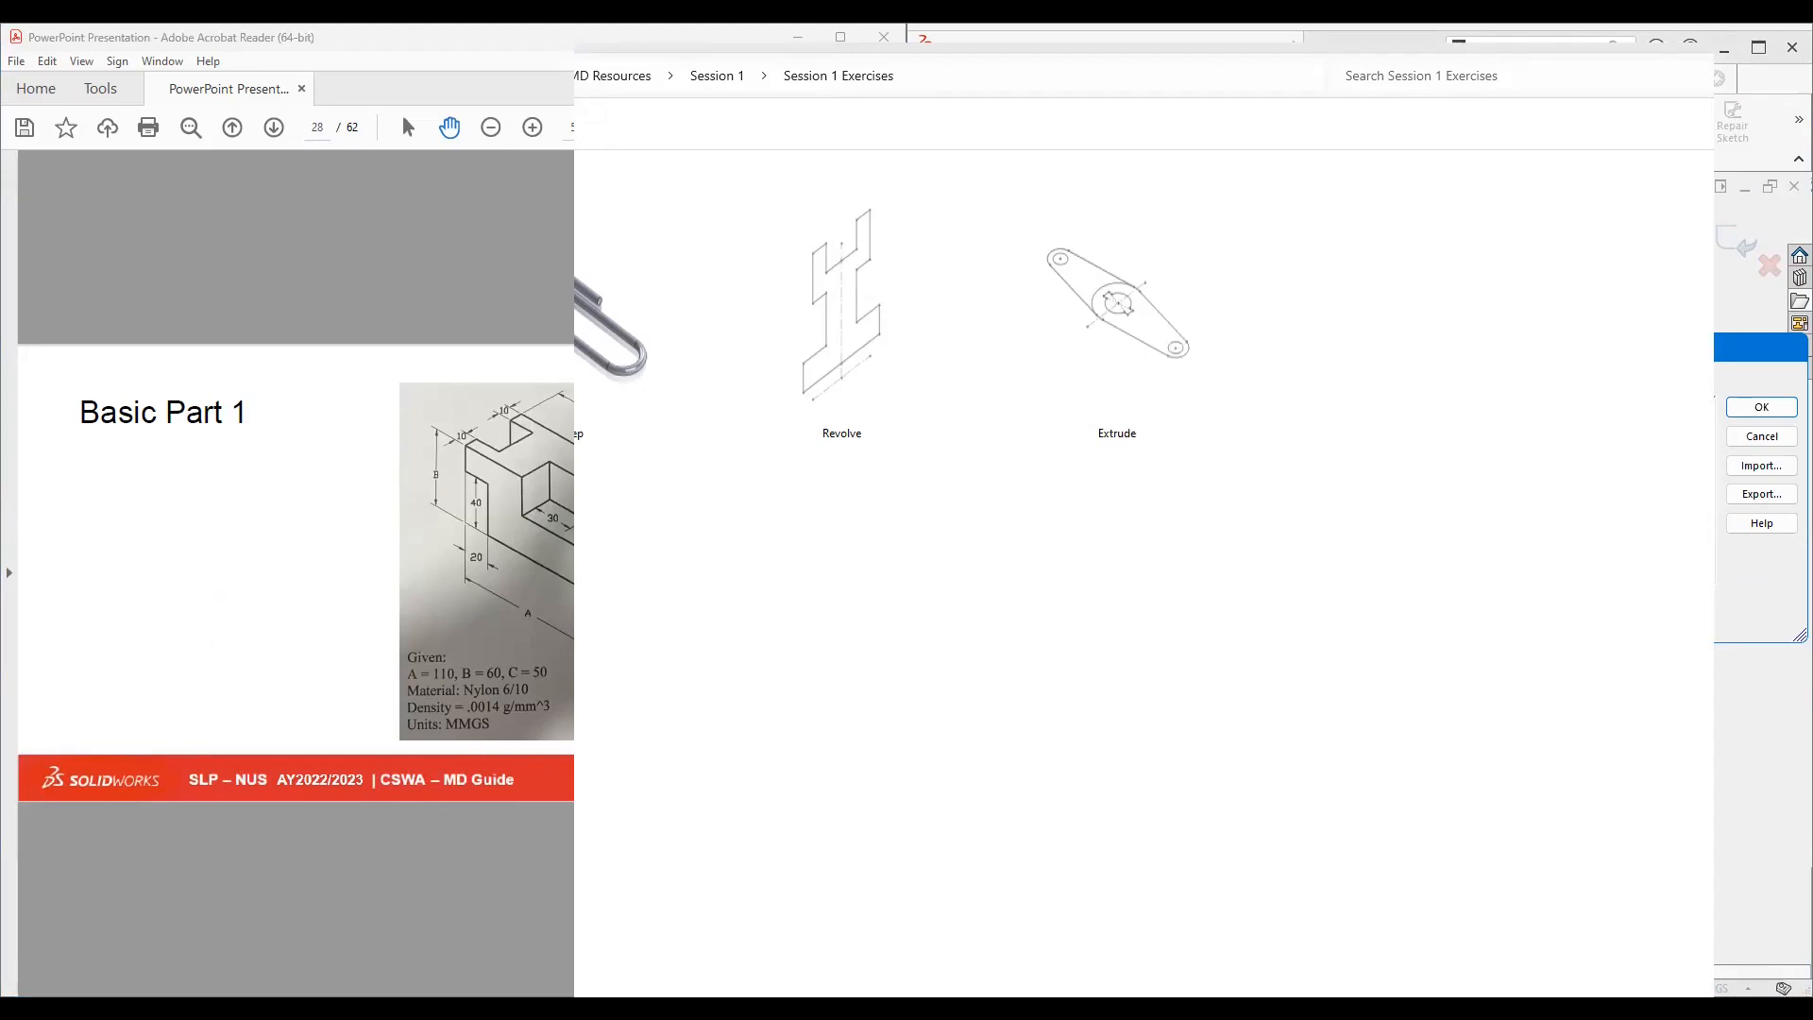
pyautogui.press('Return')
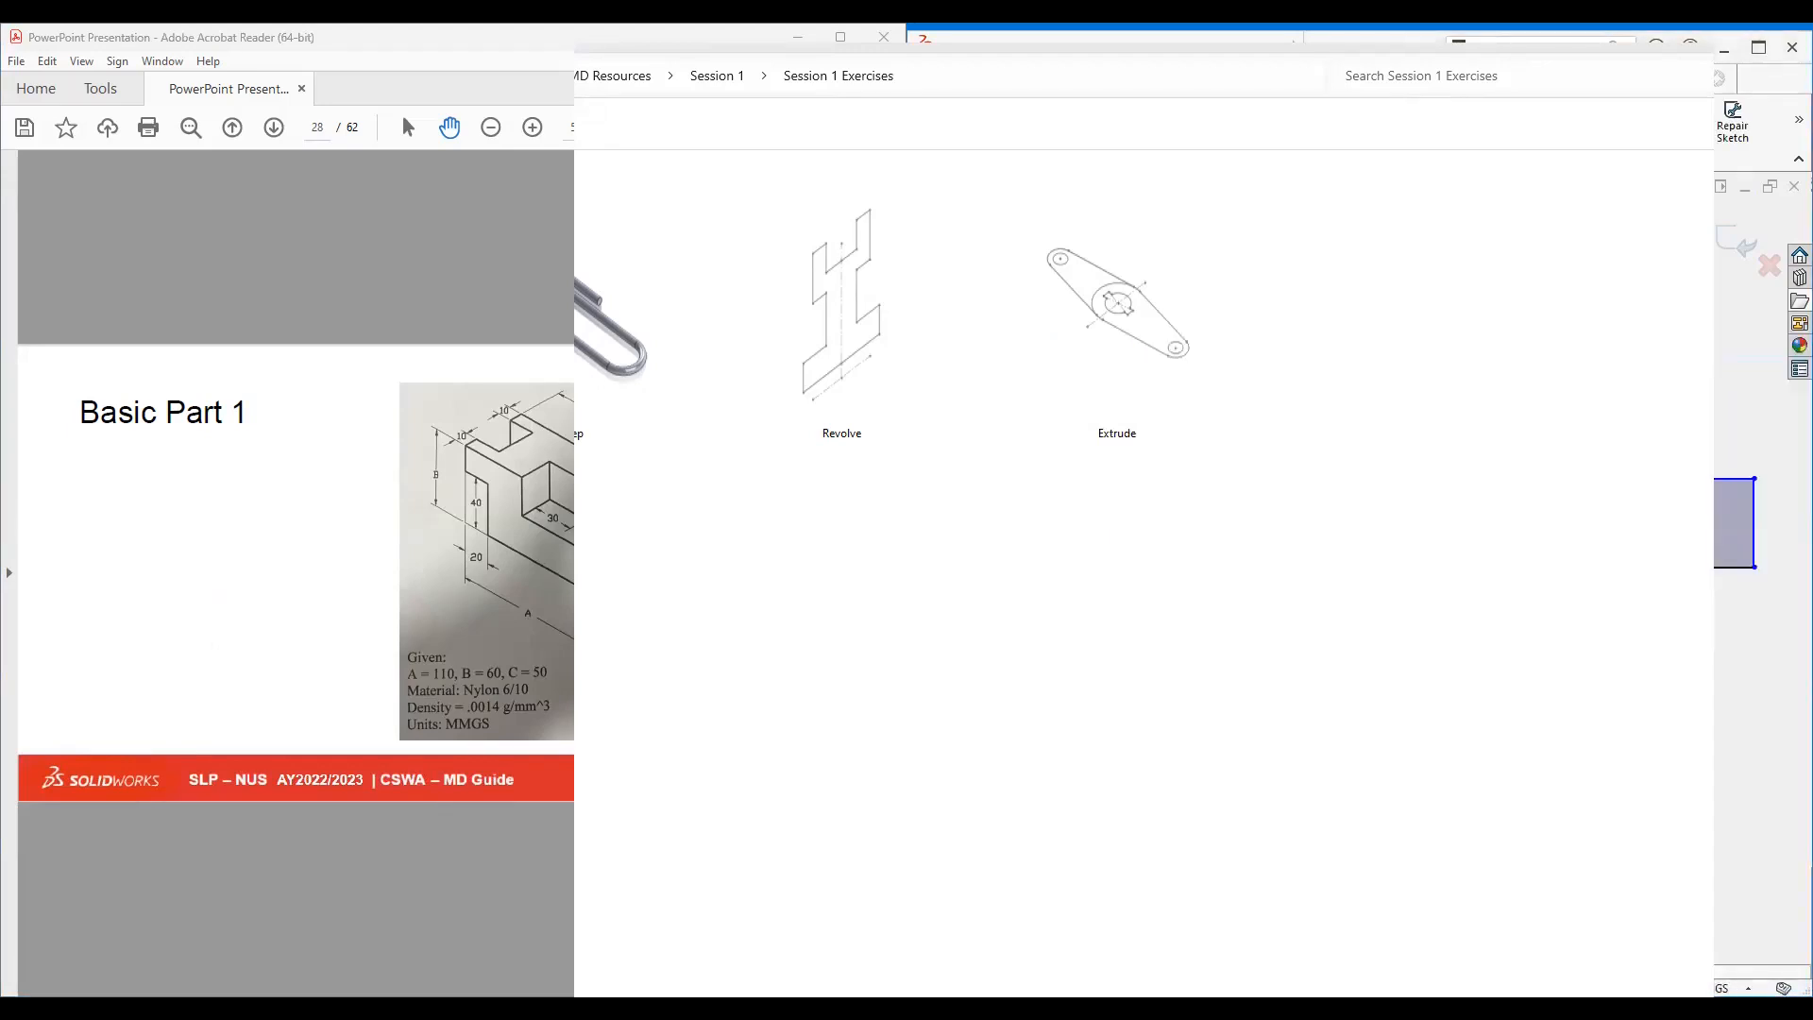
# Review the Planning slide on page 29 and the Step 1 sketch dimensions on page 30 of the guide.
pyautogui.scroll(-1, 295, 572)
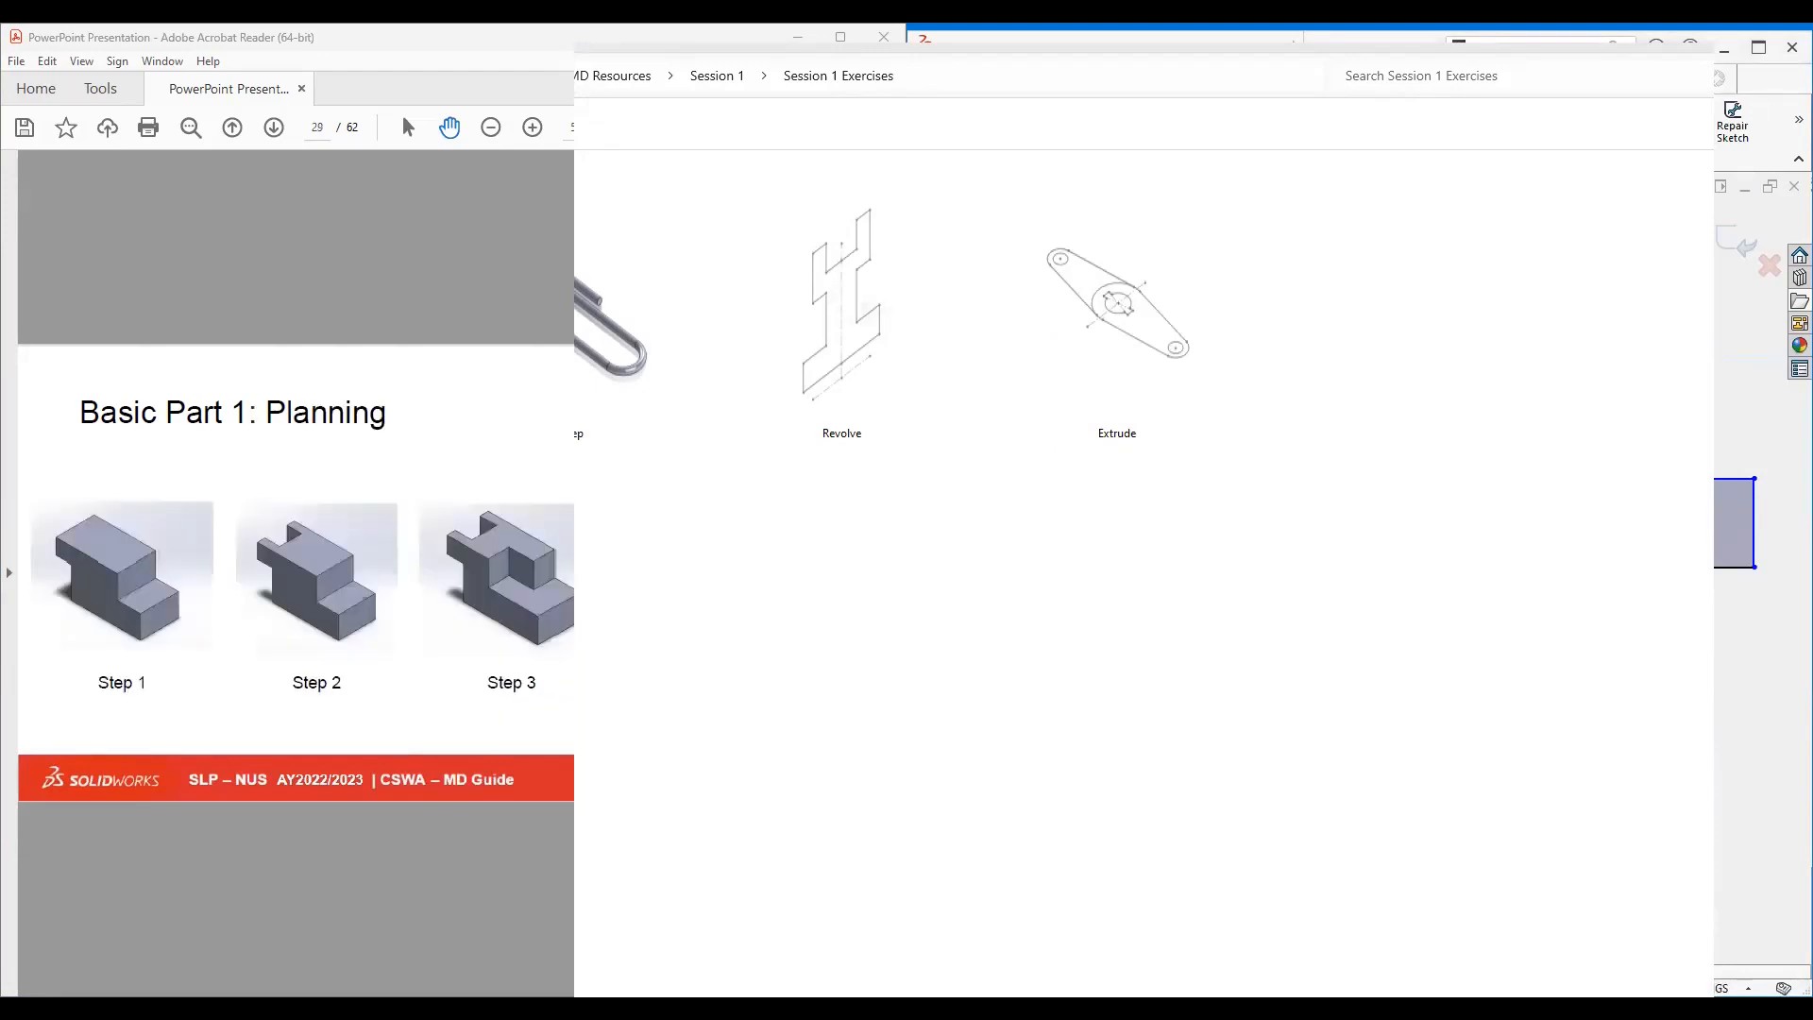
pyautogui.scroll(-1, 295, 573)
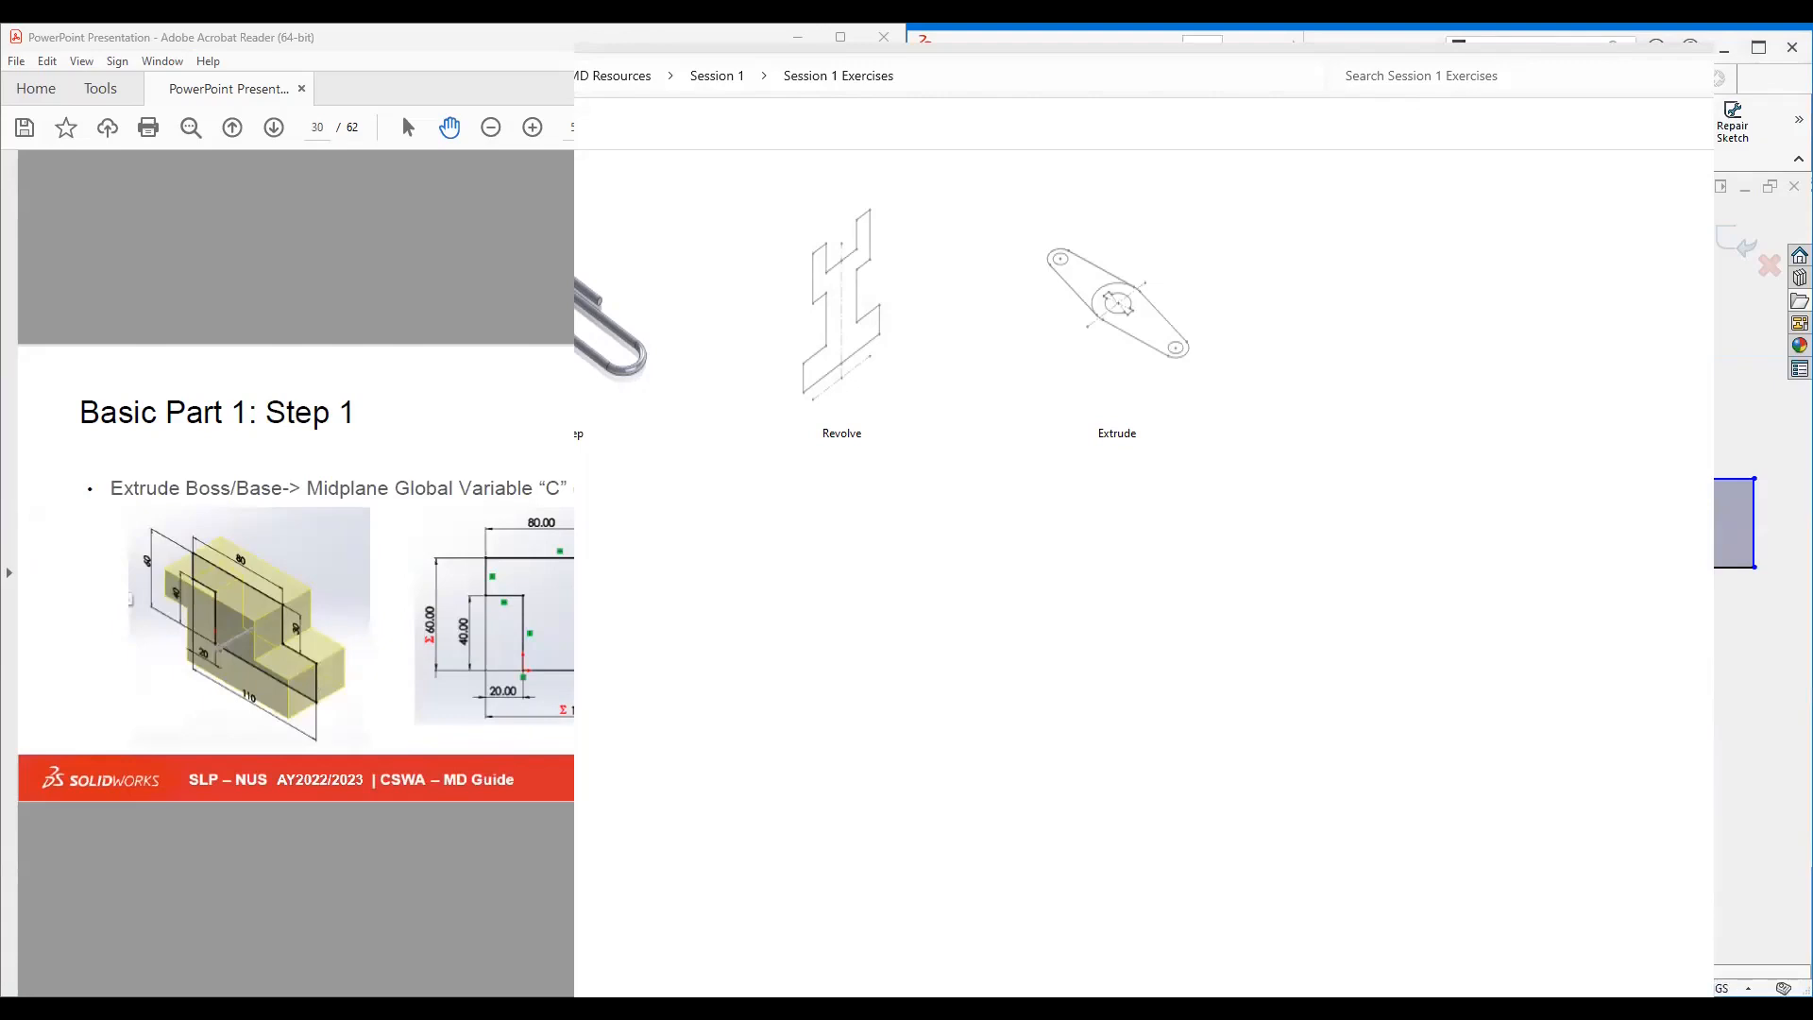
pyautogui.scroll(1, 296, 572)
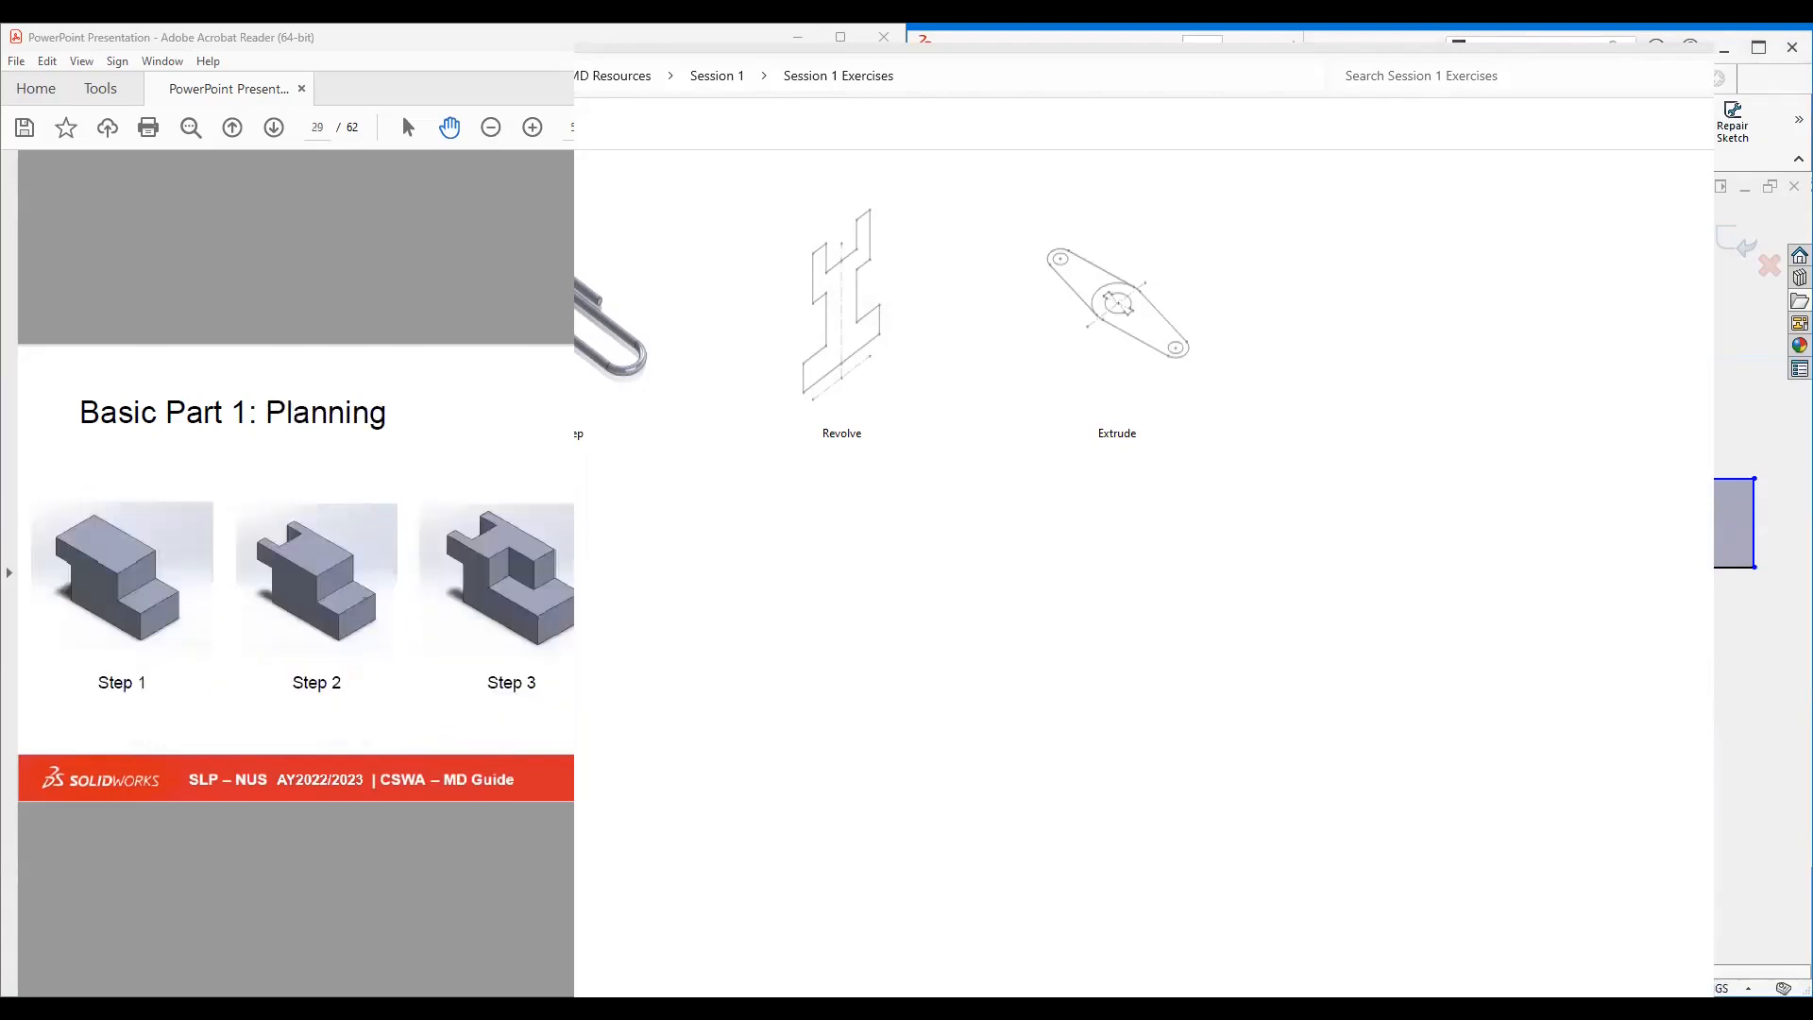
pyautogui.scroll(1, 296, 572)
pyautogui.scroll(-1, 295, 572)
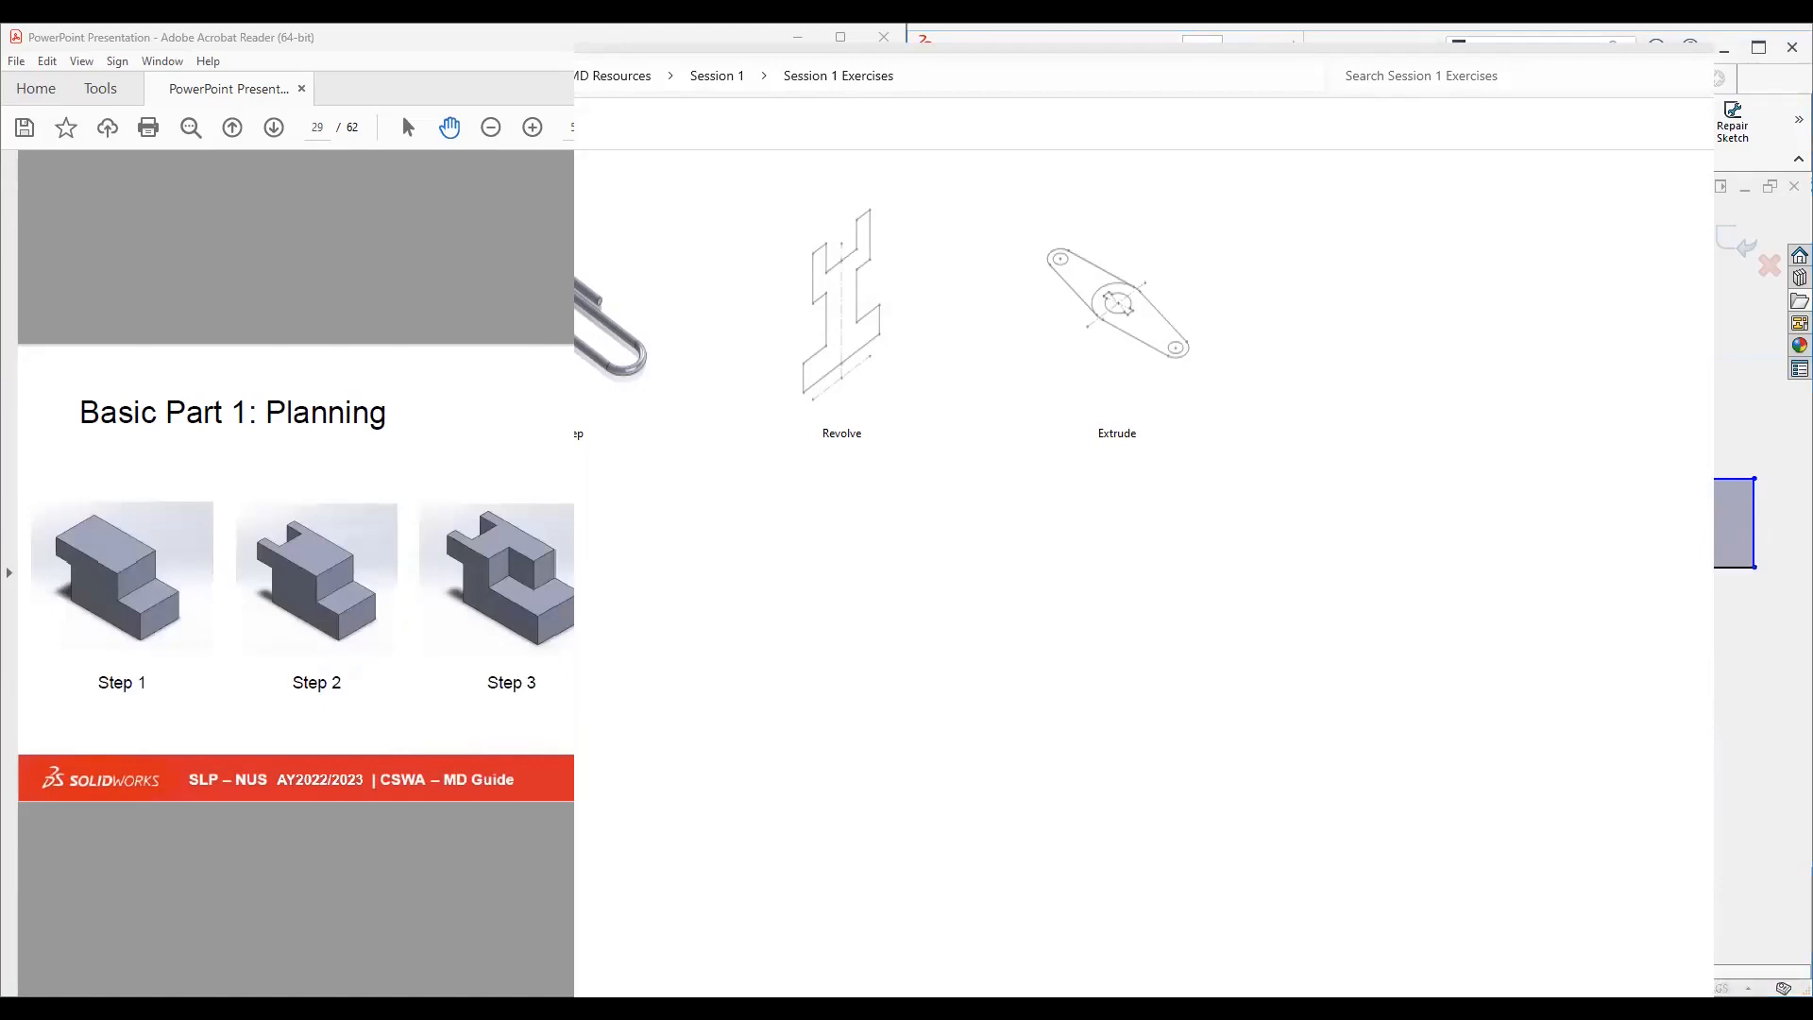
pyautogui.scroll(-1, 296, 573)
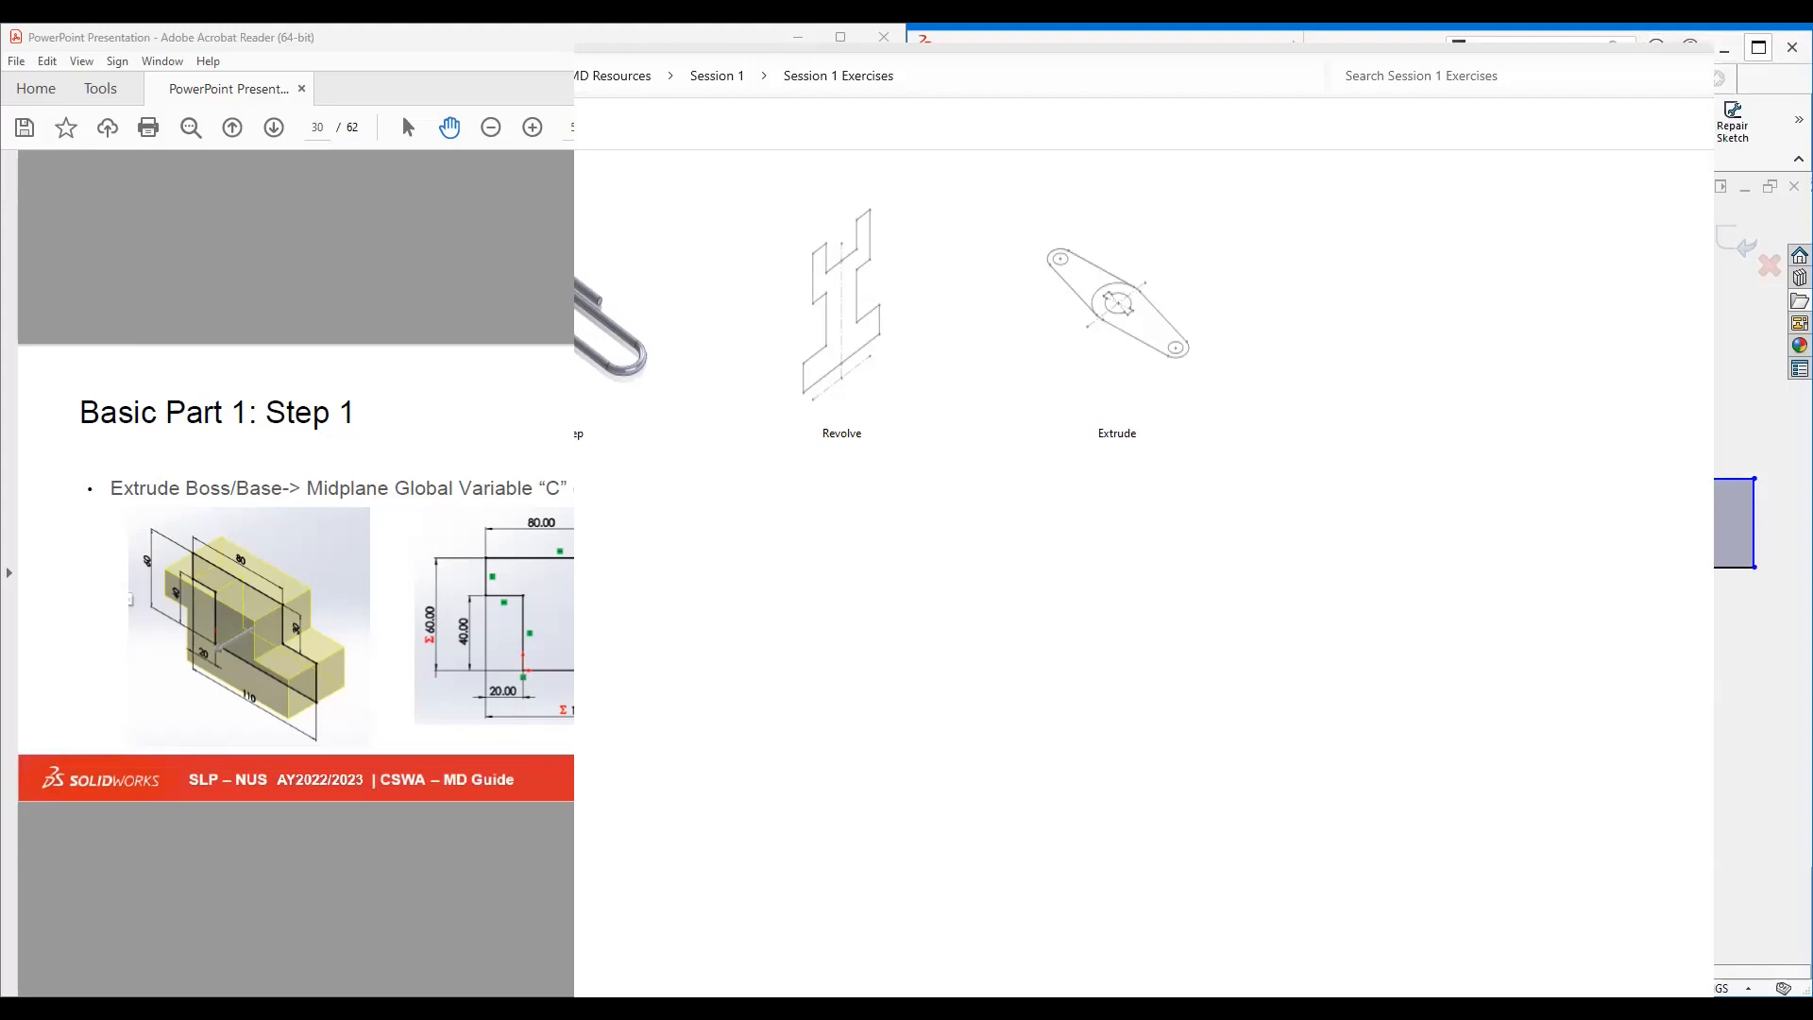
# Maximize the SOLIDWORKS window and bring back the sketch commands.
pyautogui.click(1758, 47)
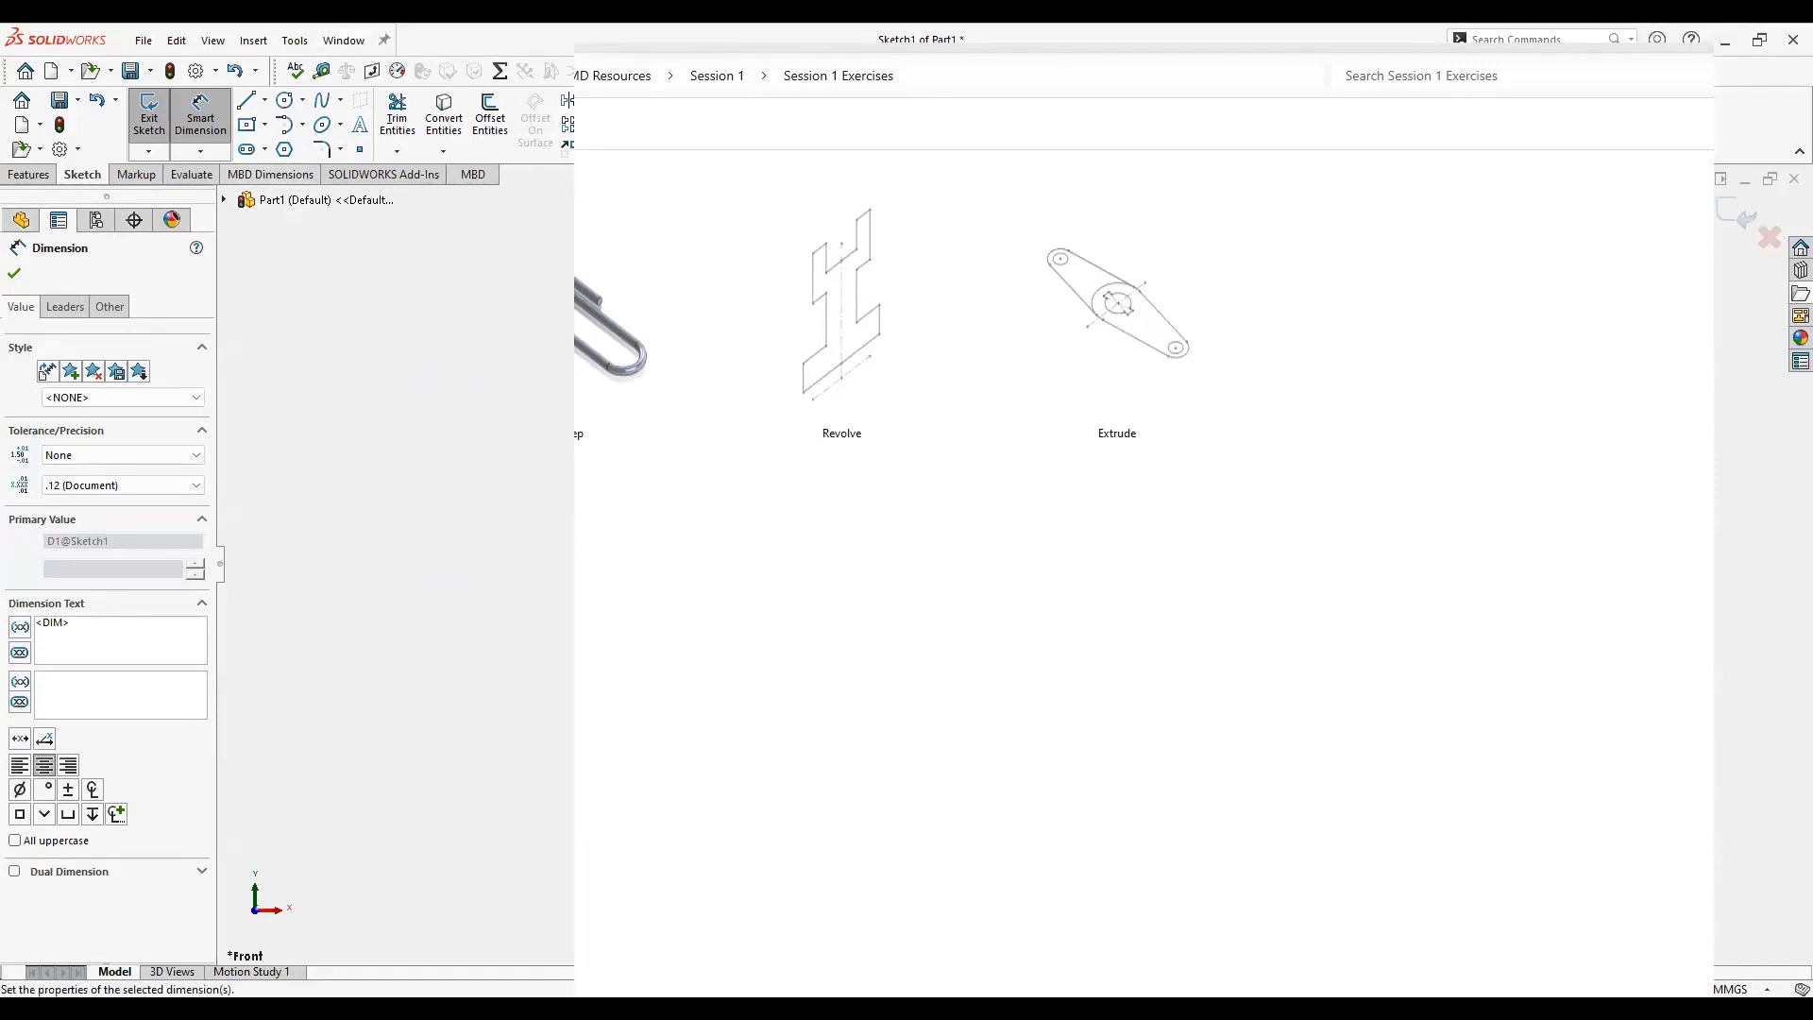
pyautogui.click(136, 175)
pyautogui.click(82, 174)
pyautogui.click(270, 175)
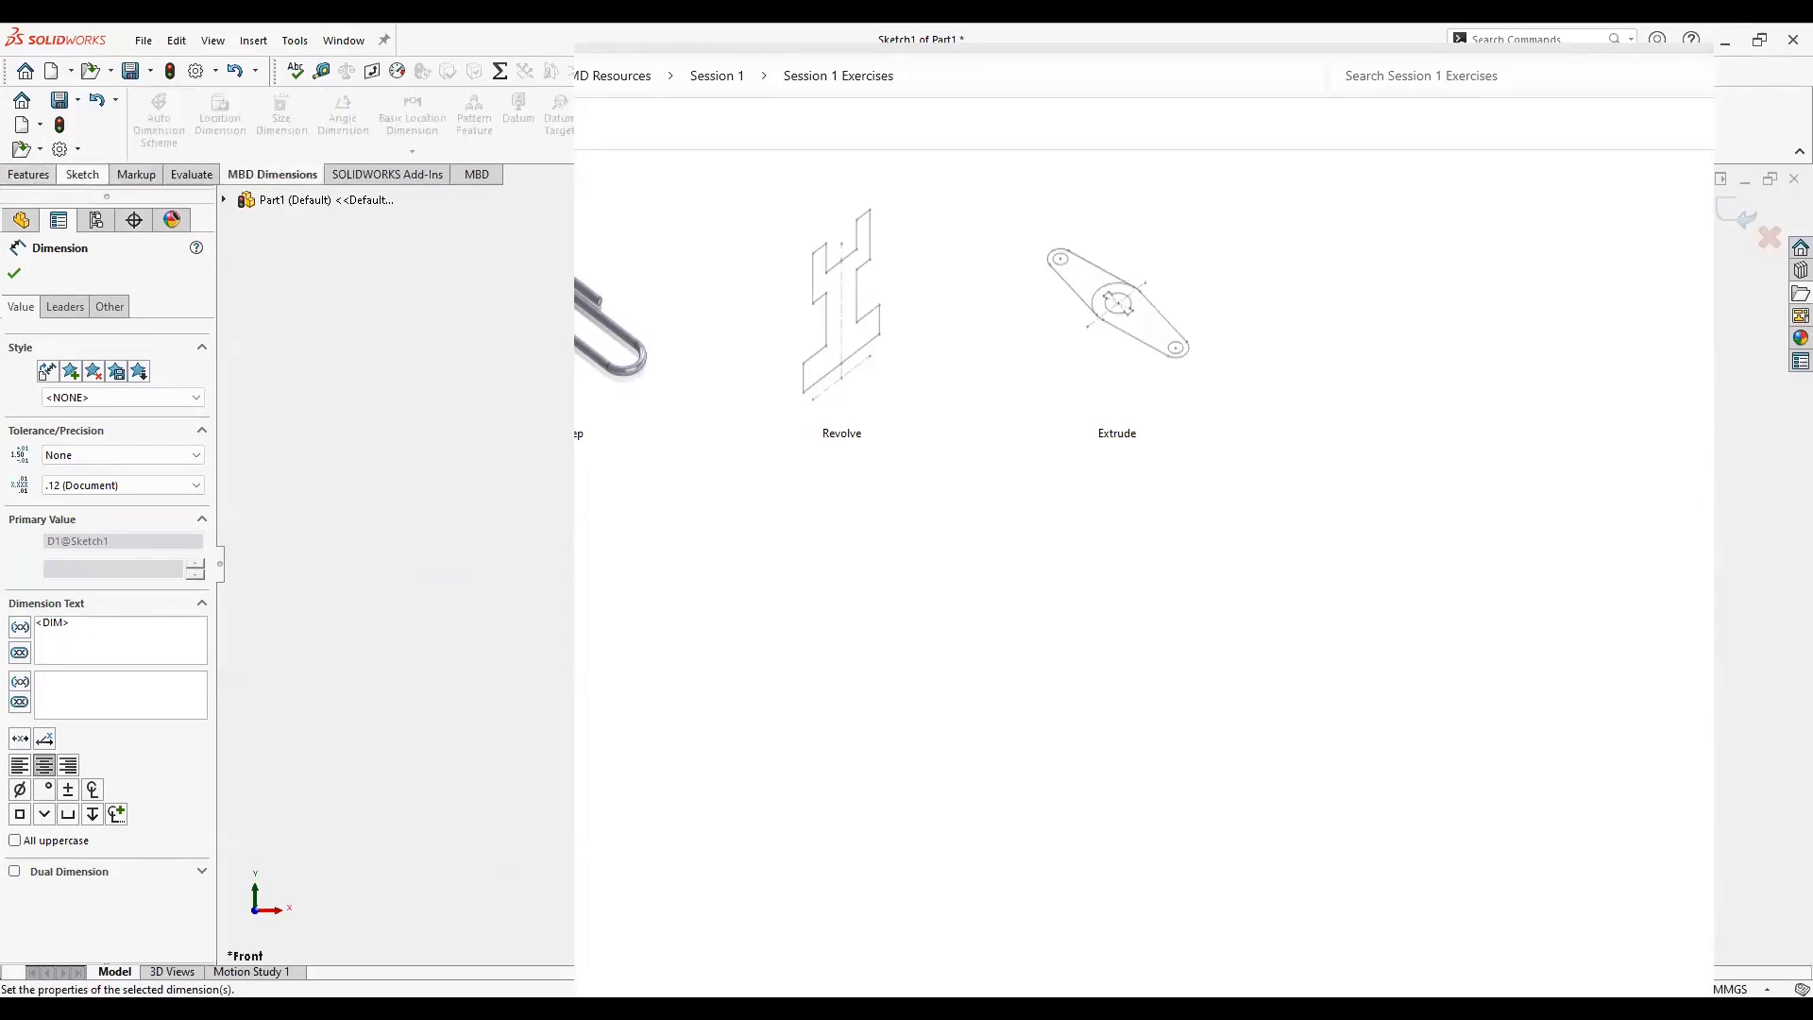
pyautogui.click(82, 174)
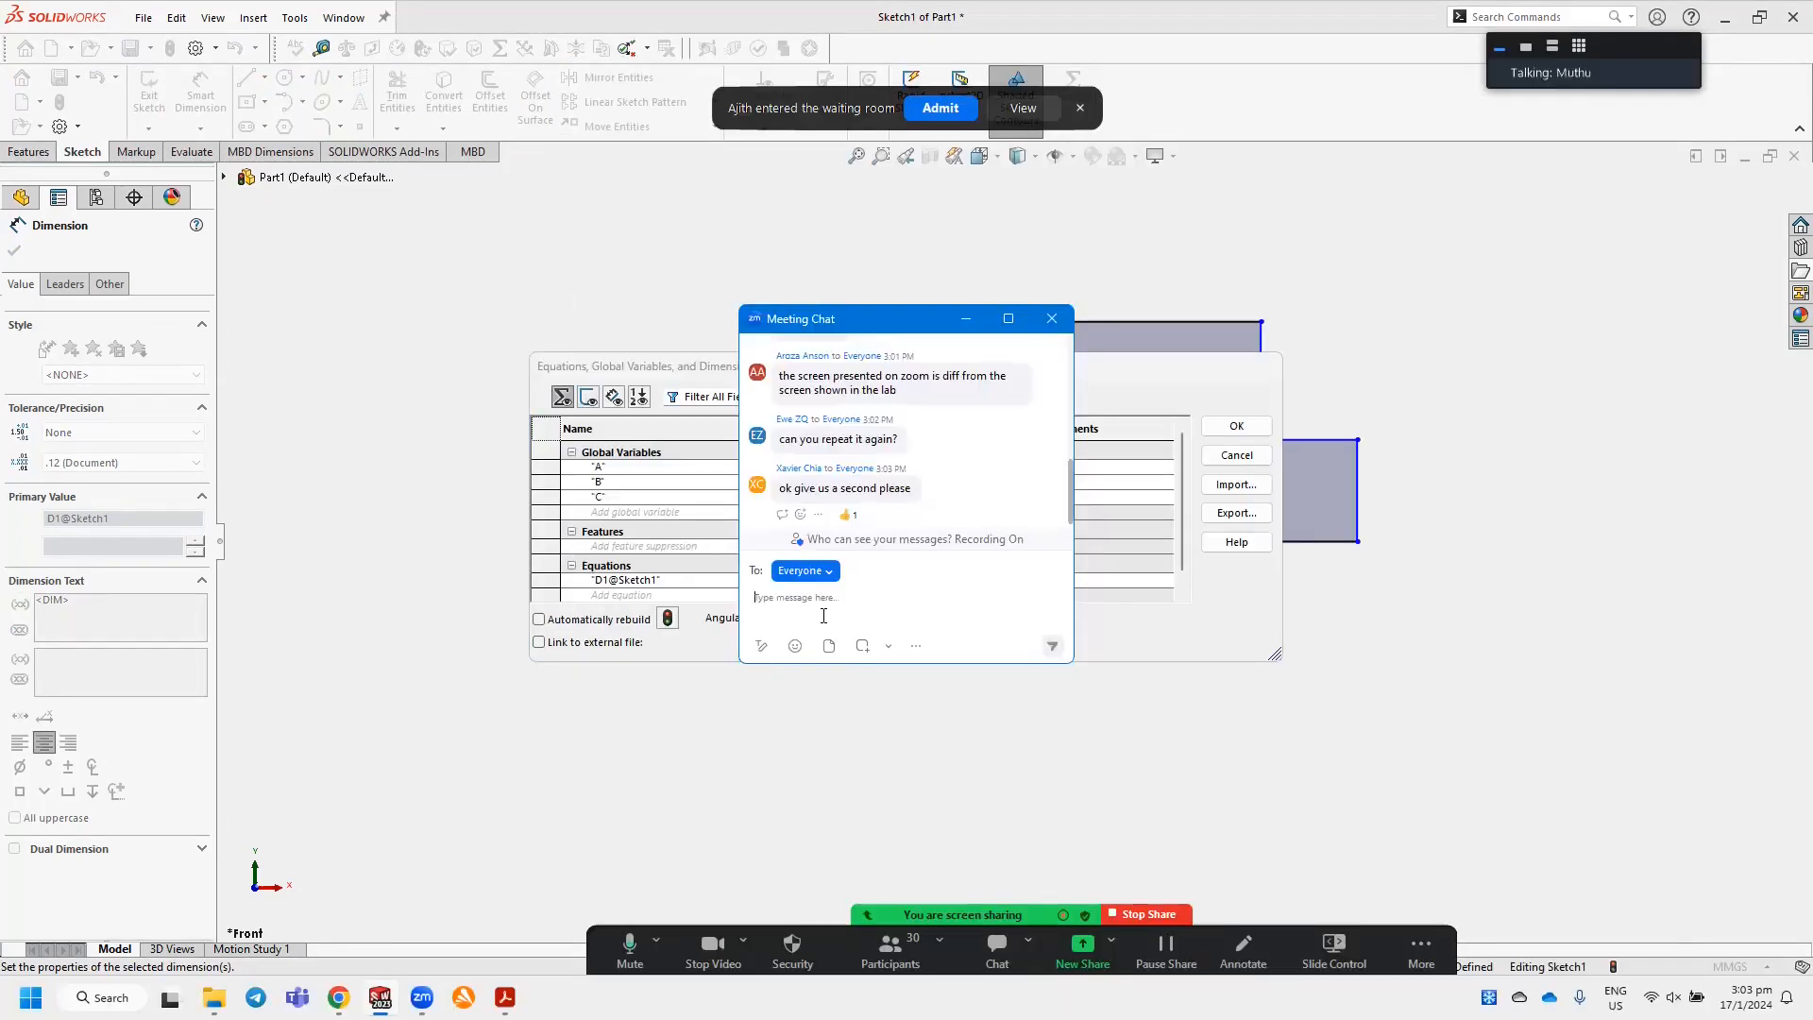
# Minimize the meeting chat, move the equations dialog clear of the sketch and cancel it.
pyautogui.click(969, 321)
pyautogui.moveTo(757, 494); pyautogui.dragTo(513, 491)
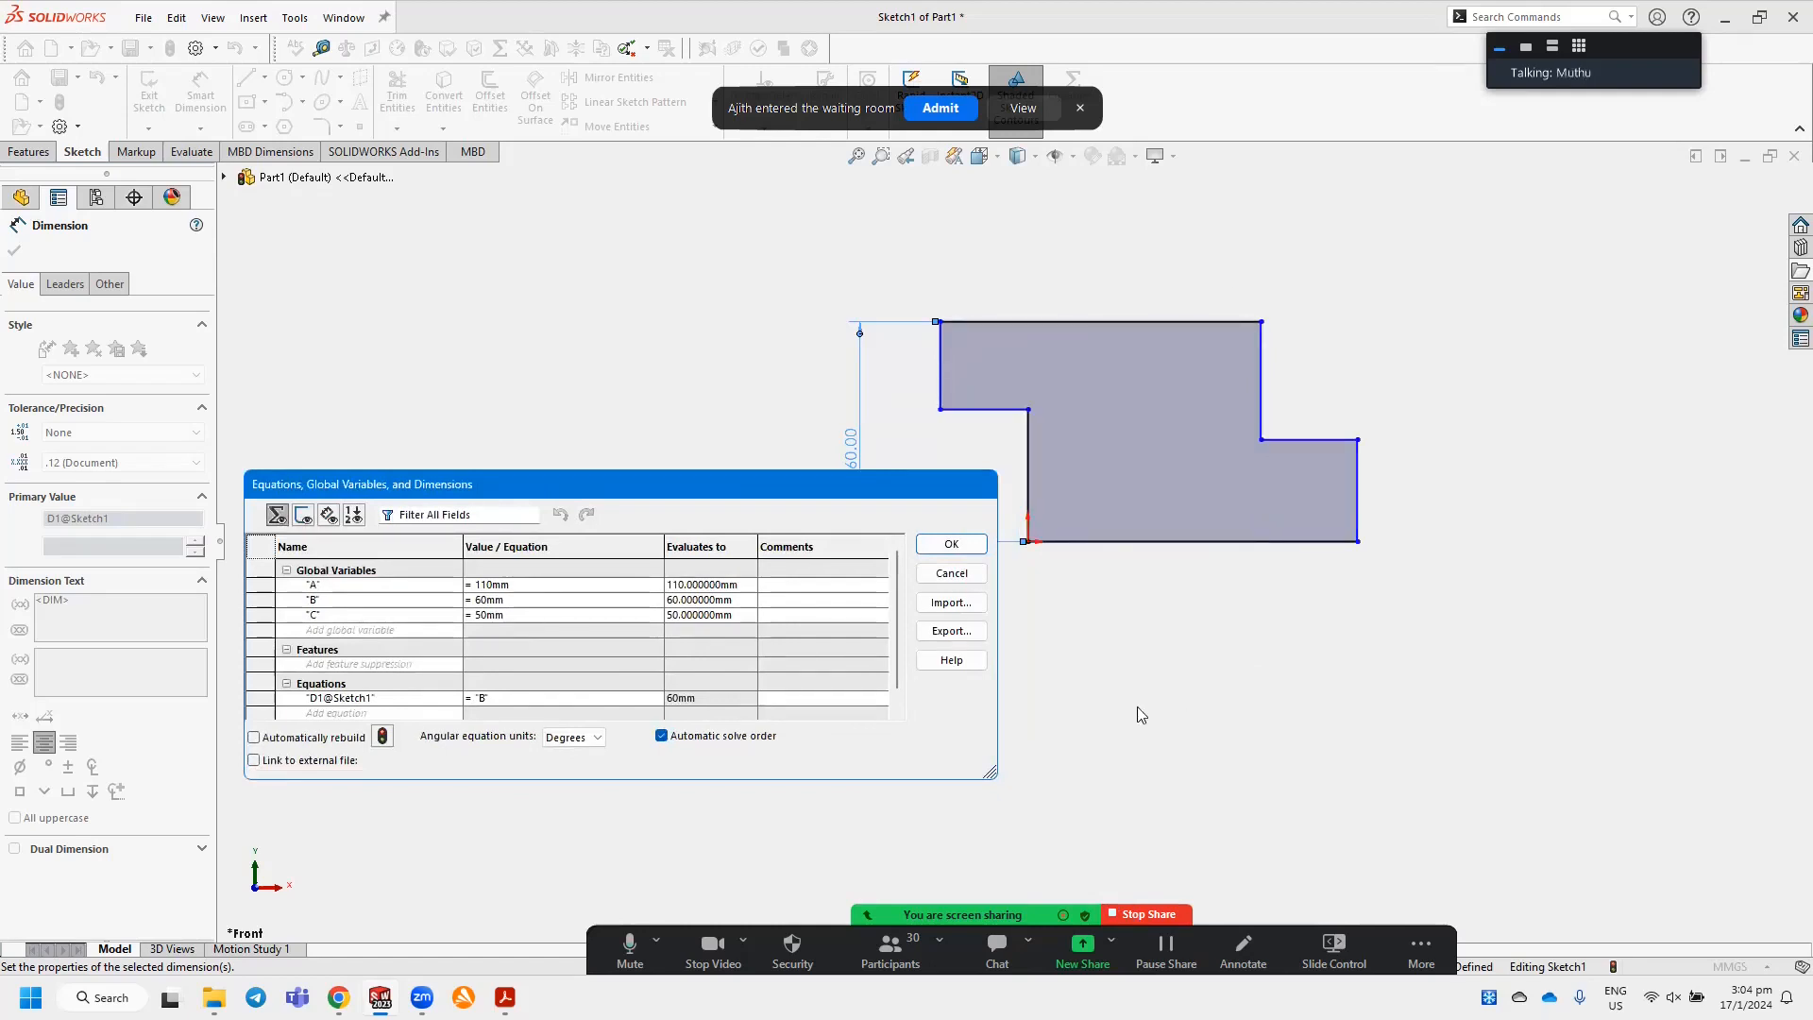
pyautogui.click(973, 570)
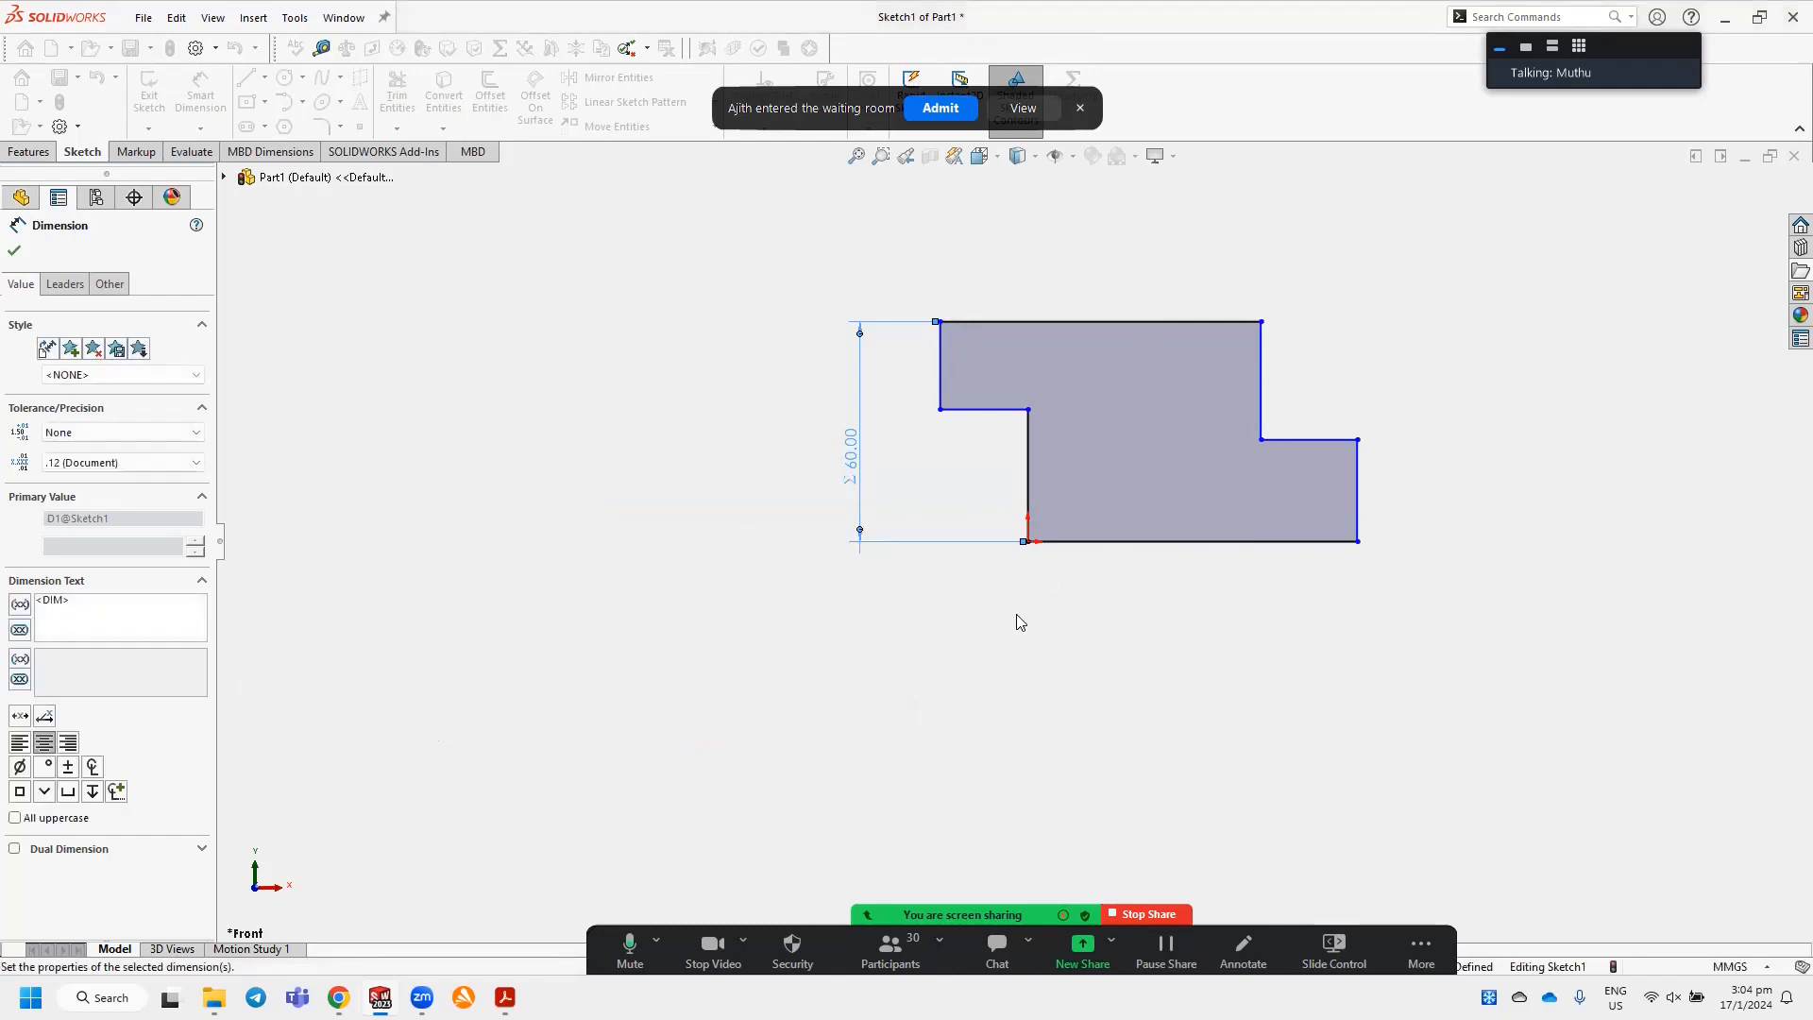
pyautogui.rightClick(1017, 619)
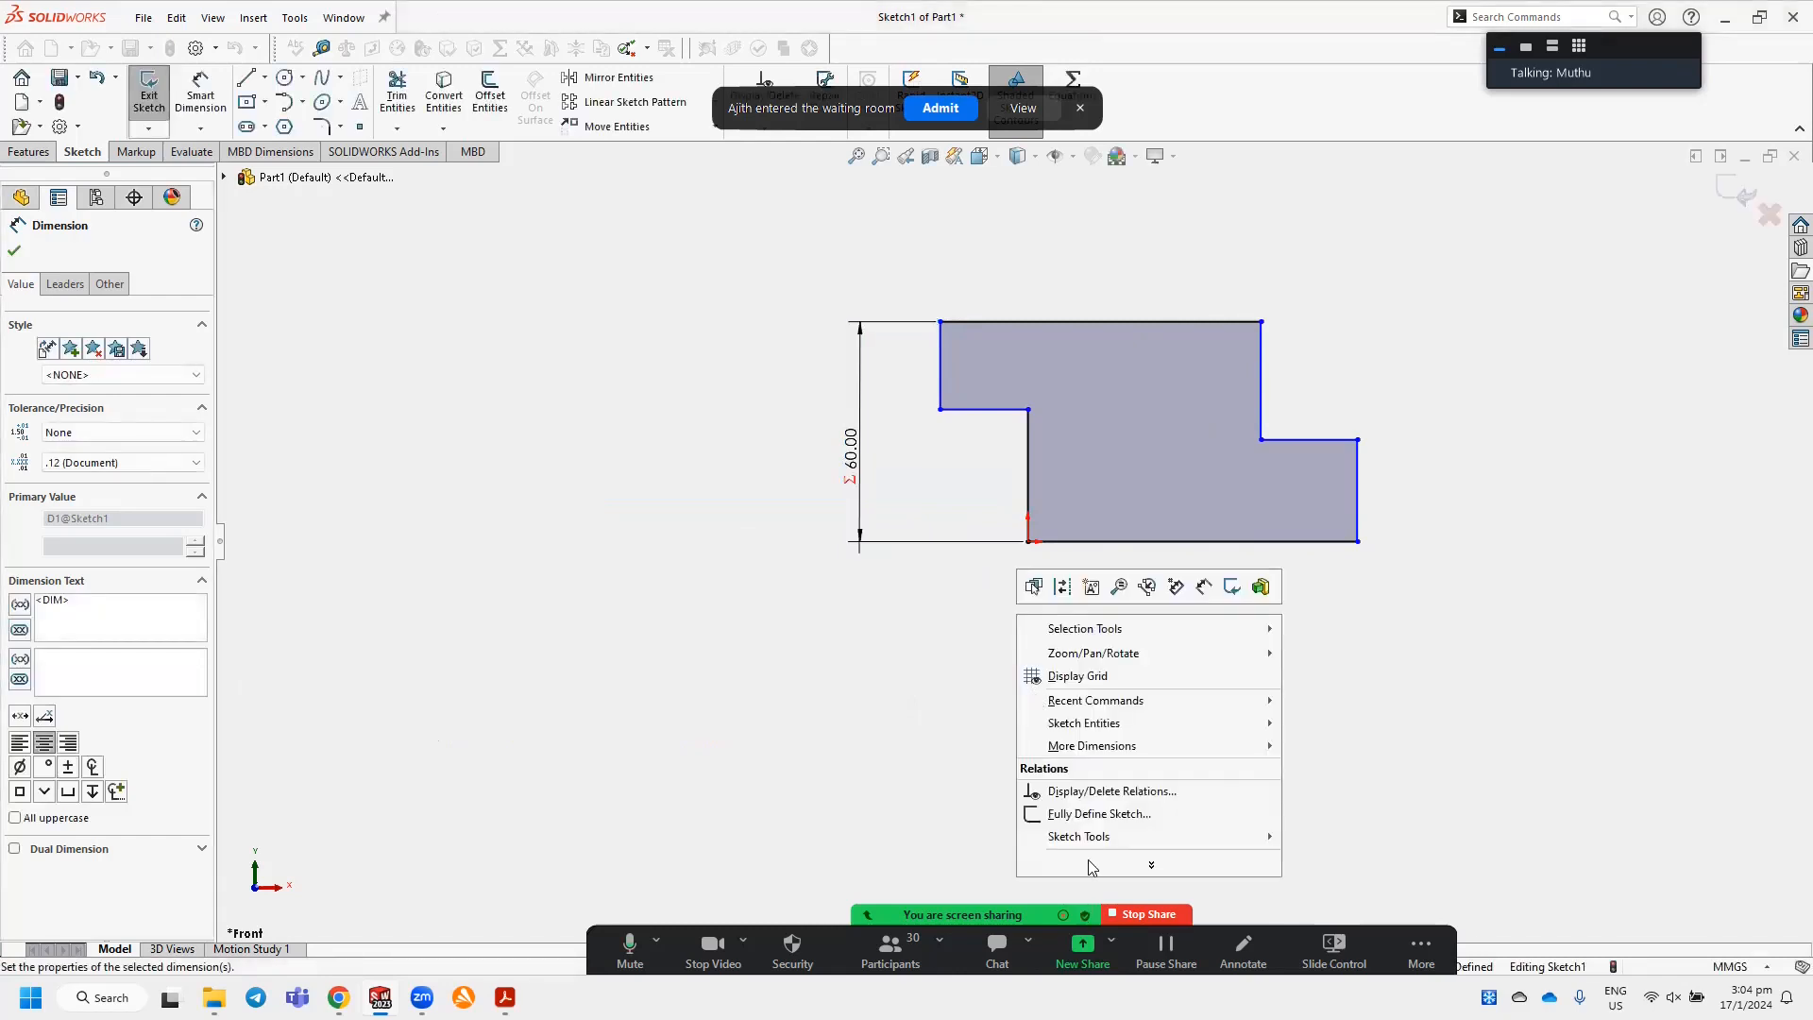
pyautogui.moveTo(1090, 866)
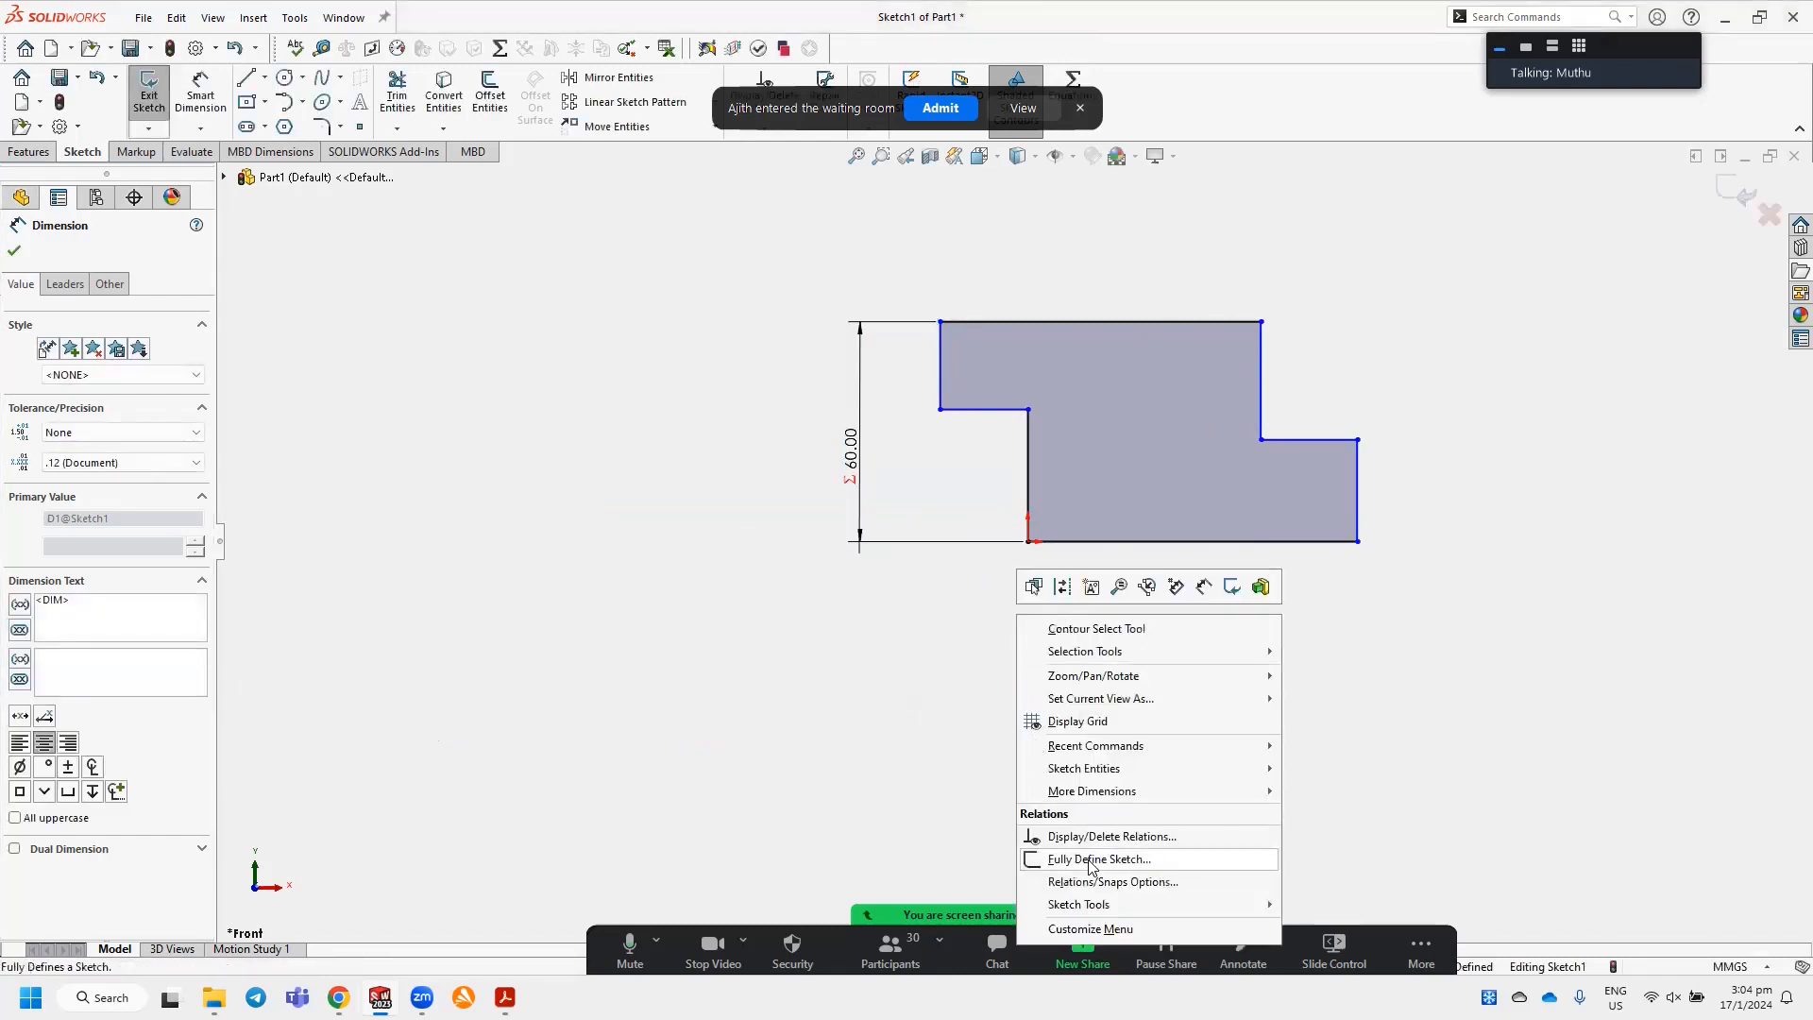
pyautogui.click(1098, 939)
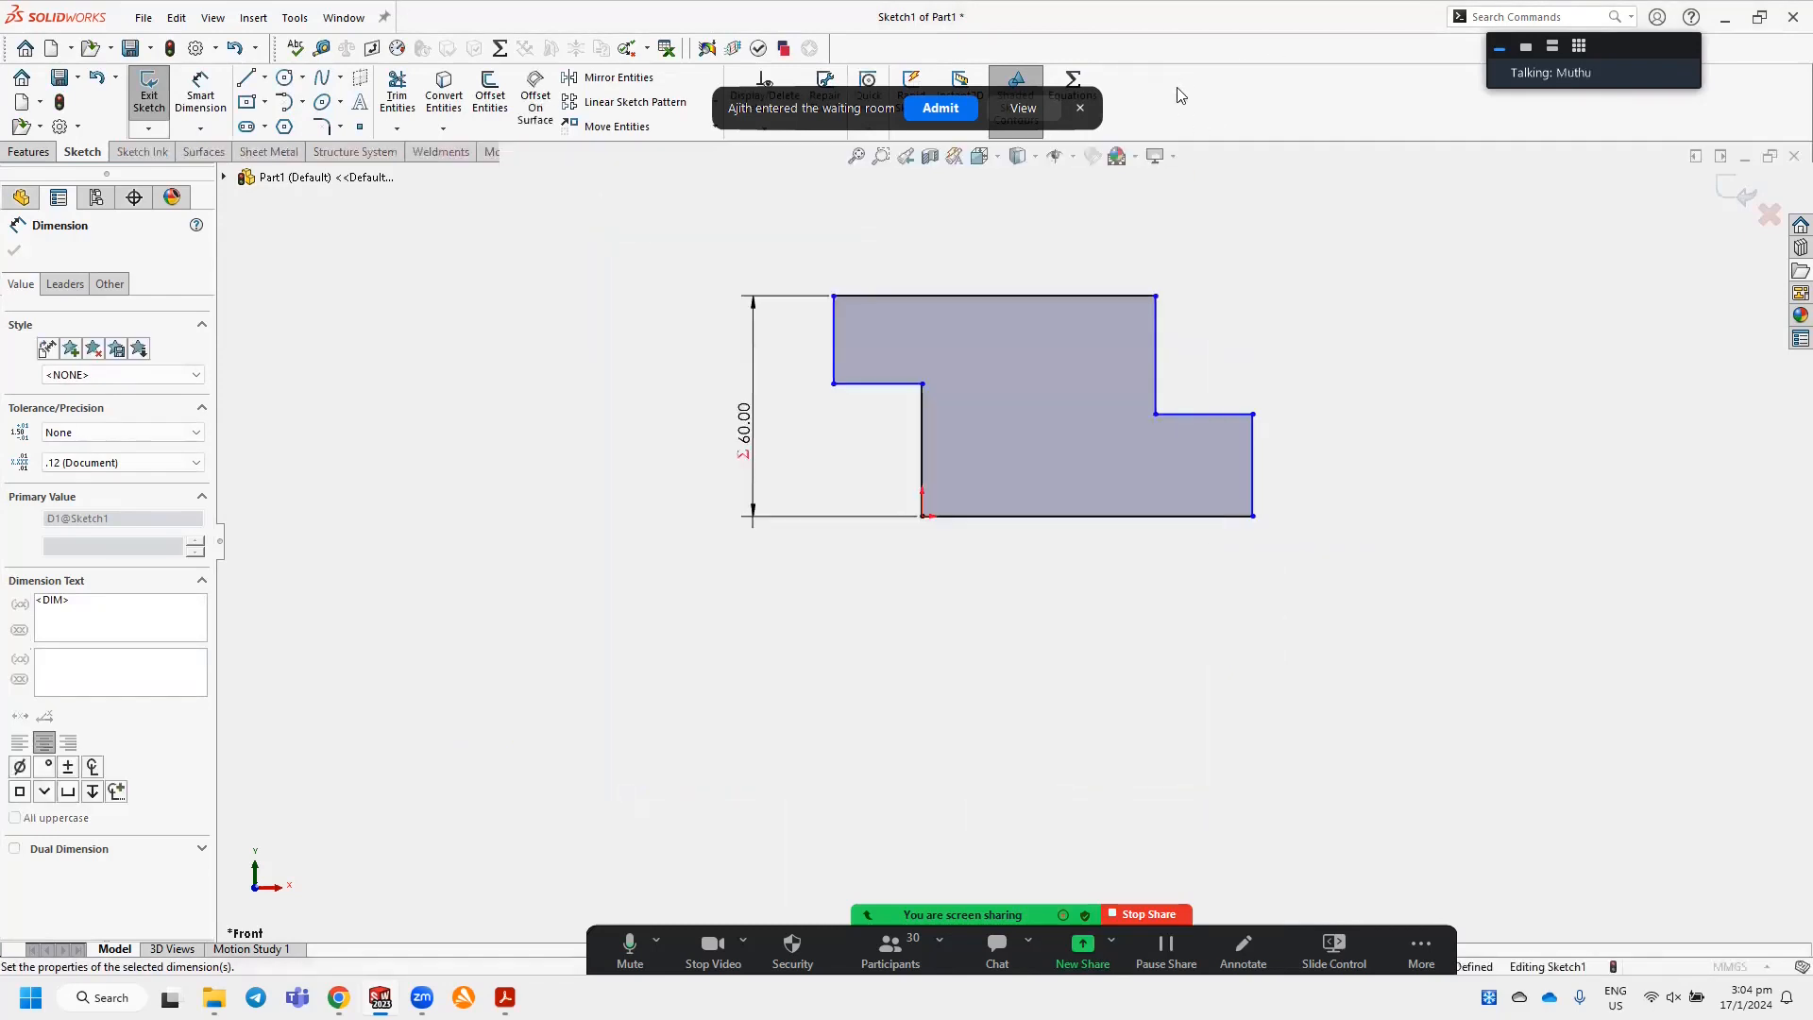
pyautogui.rightClick(1191, 111)
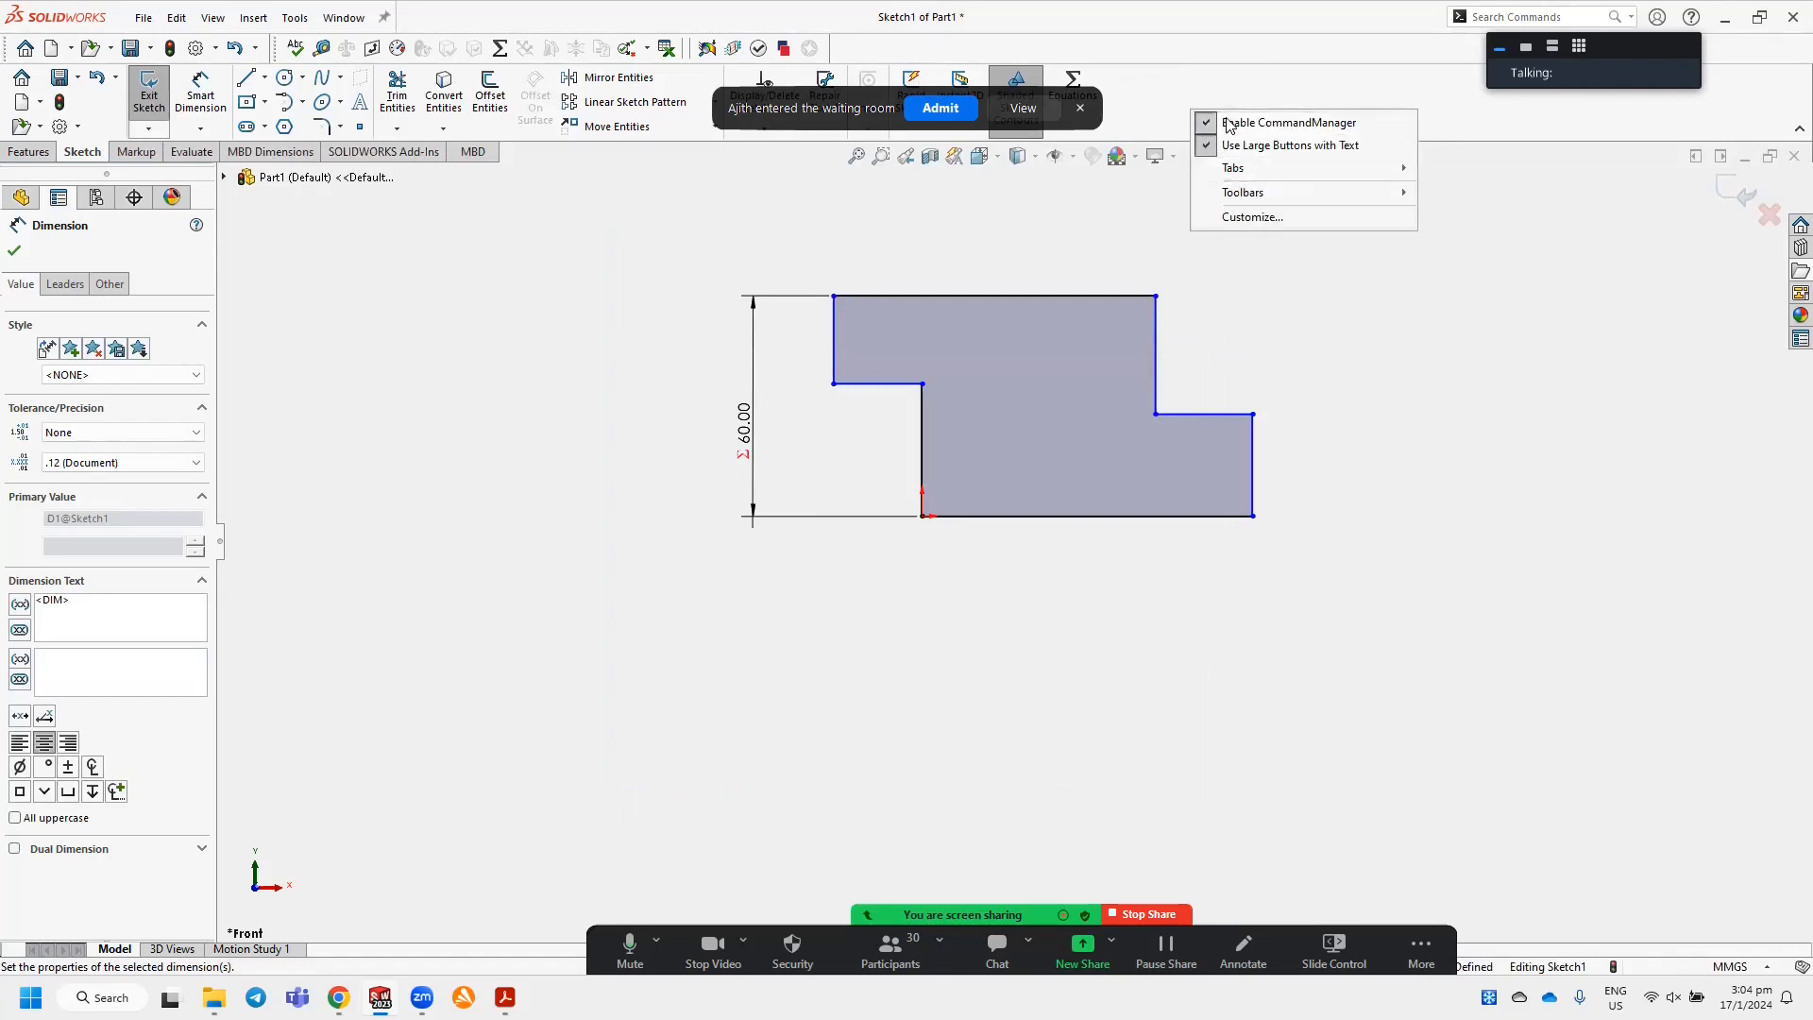
pyautogui.click(1244, 225)
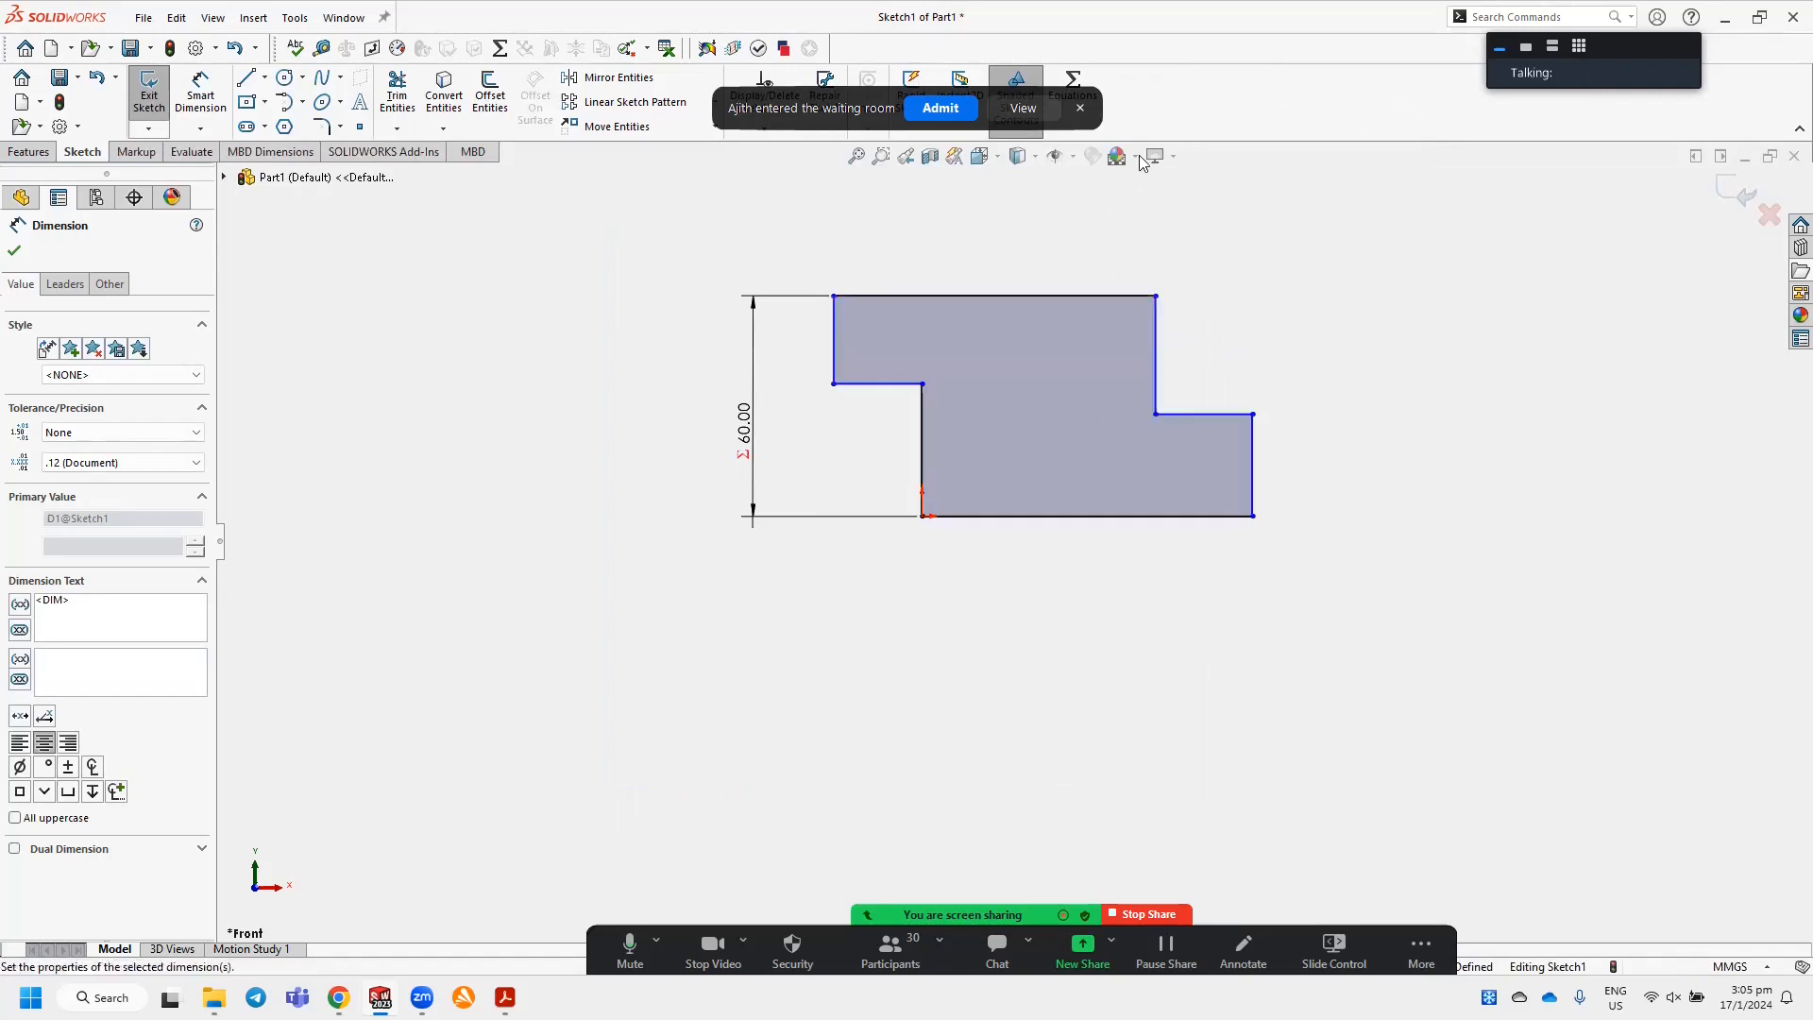
# Look up the Equations command among the customizable commands by searching for EQUATIONS, and accept the Customize dialog.
pyautogui.rightClick(1180, 105)
pyautogui.click(1211, 218)
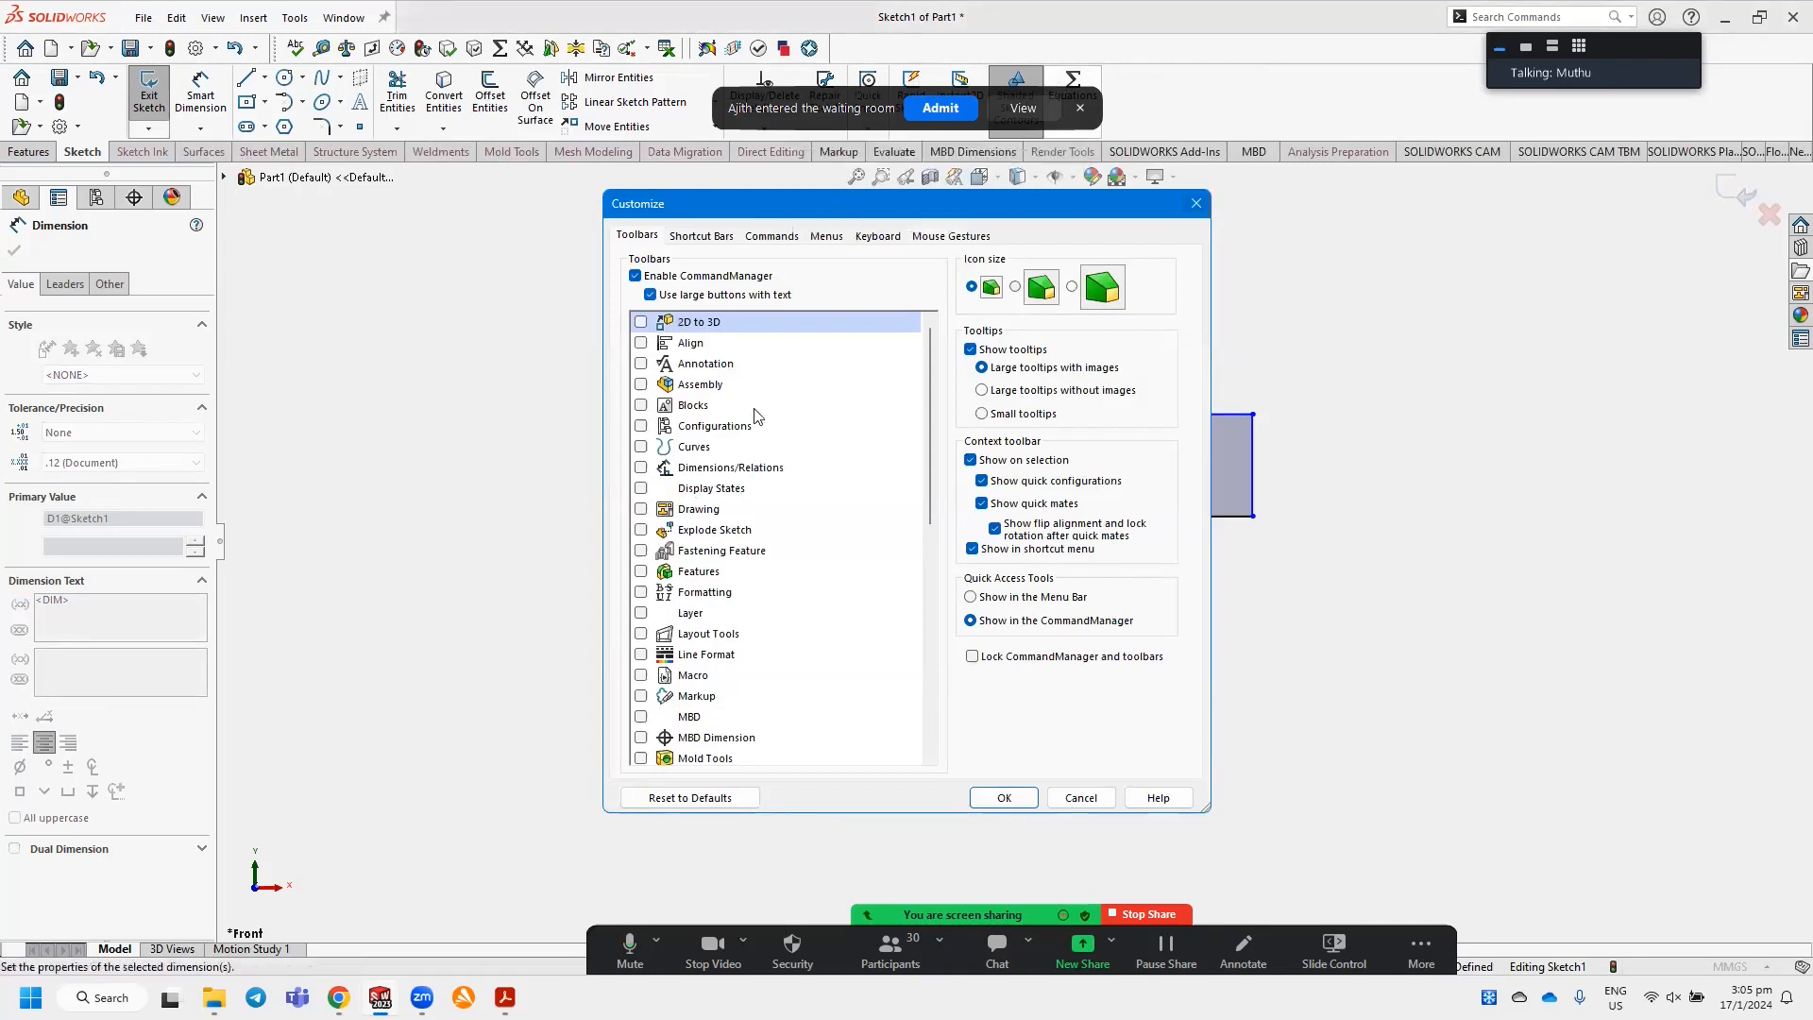
pyautogui.click(746, 238)
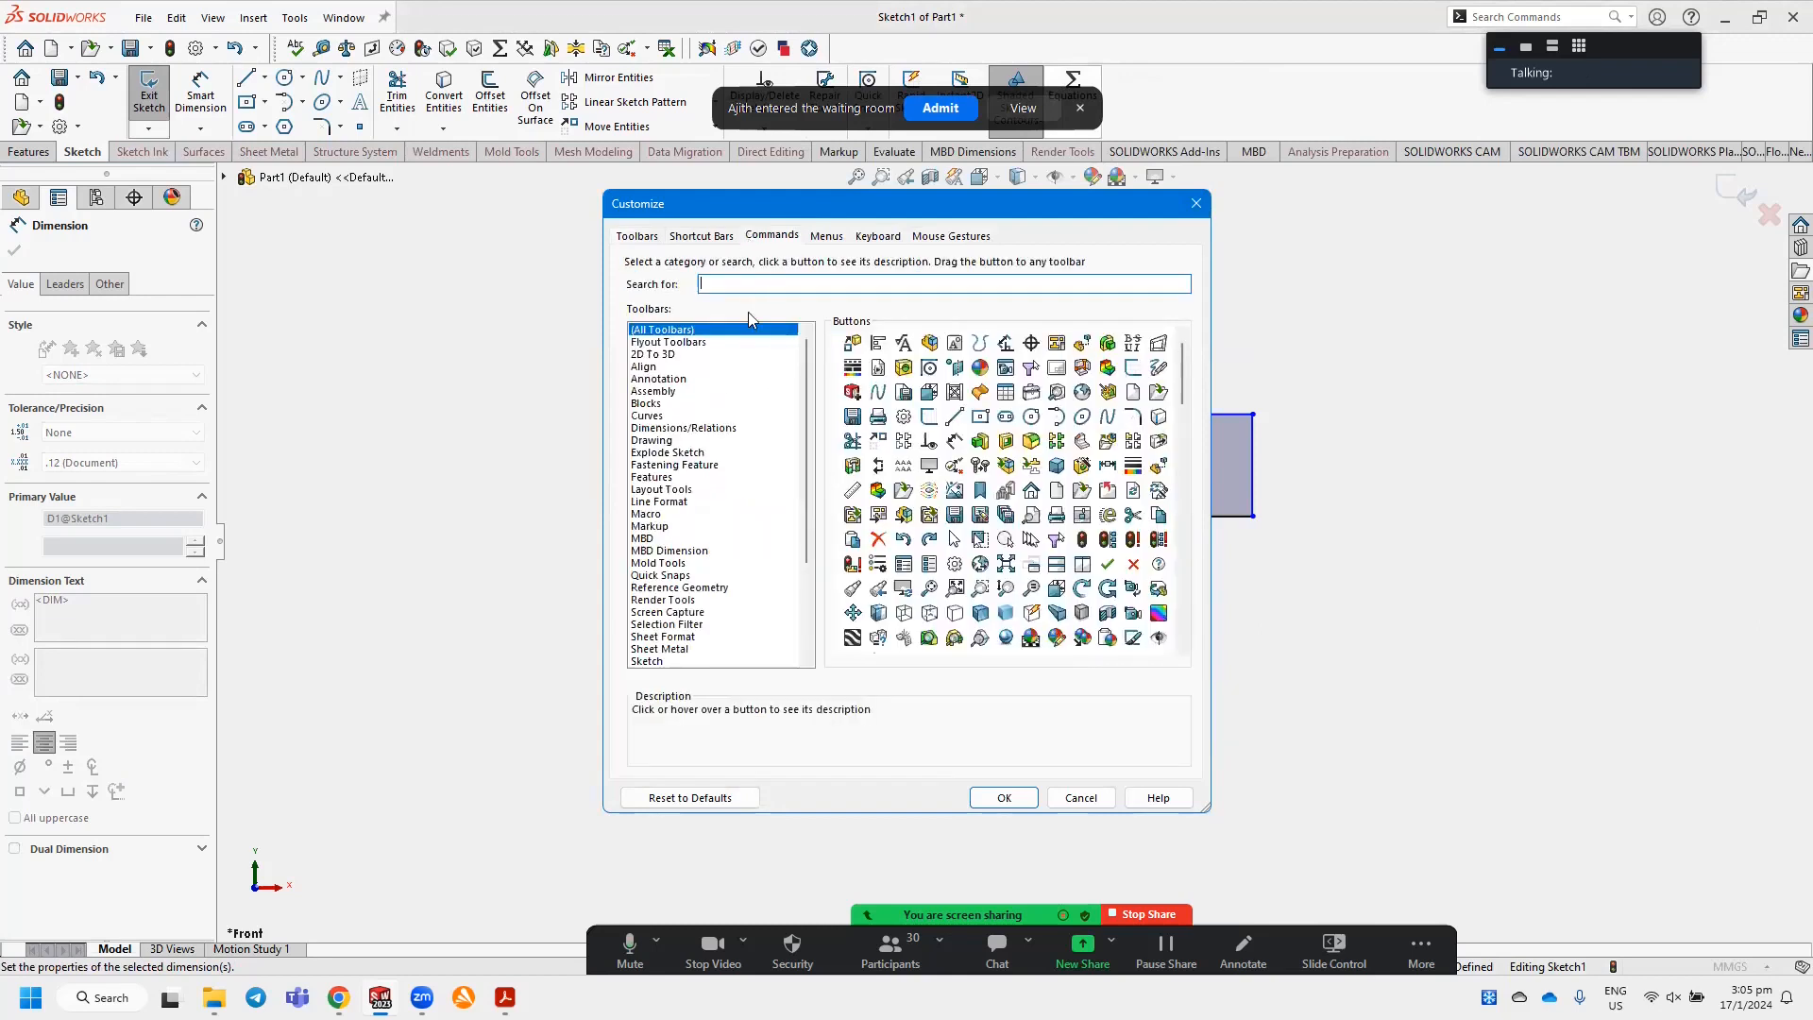
pyautogui.write('EQUATIONS')
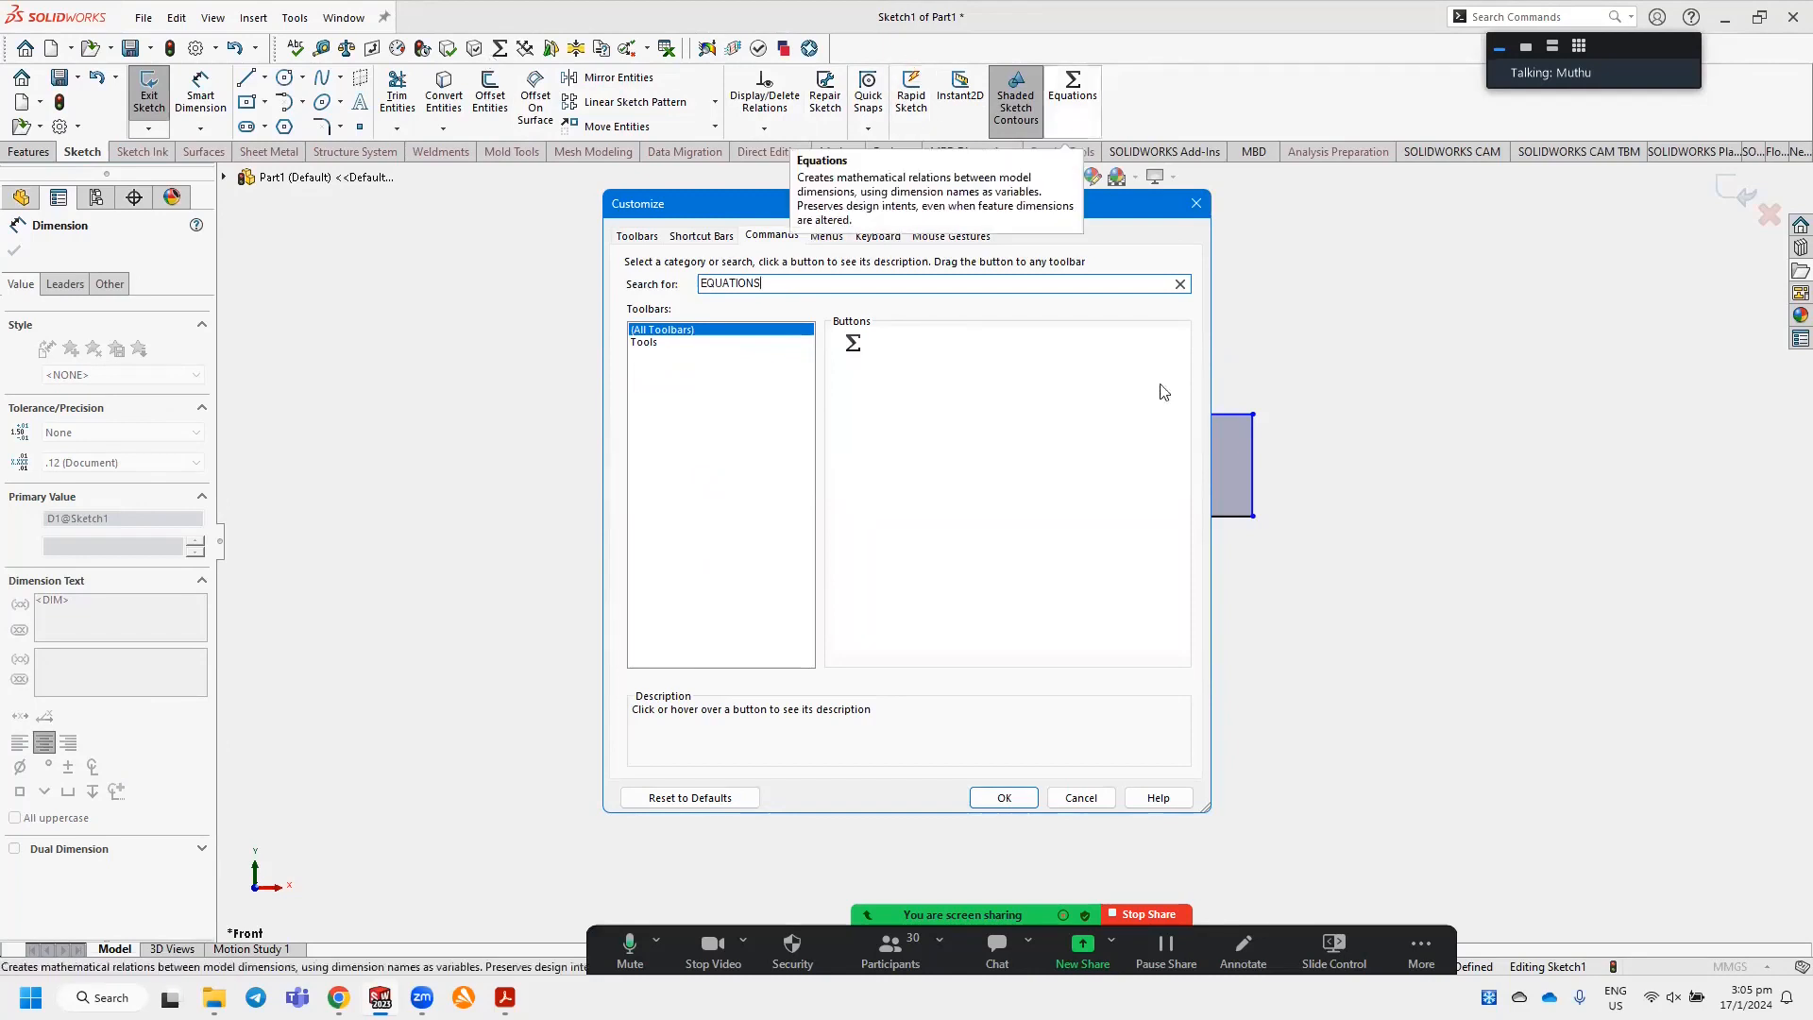
pyautogui.click(994, 78)
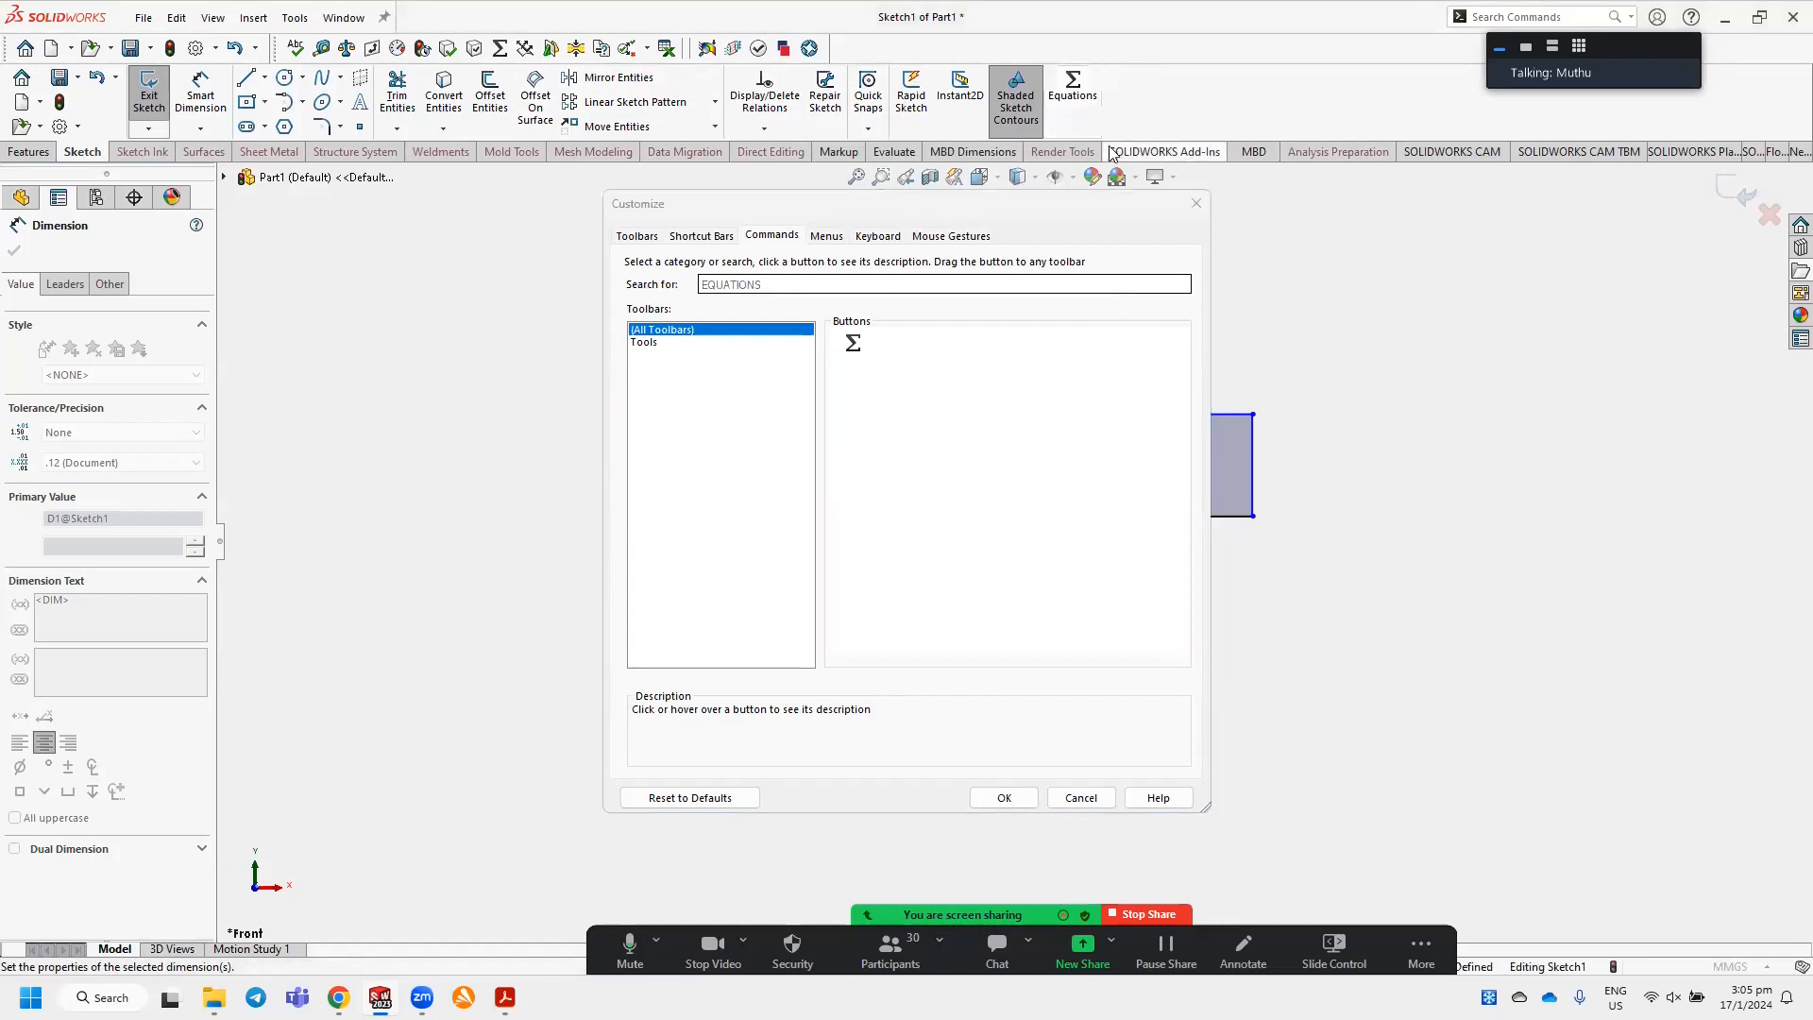
pyautogui.click(1007, 798)
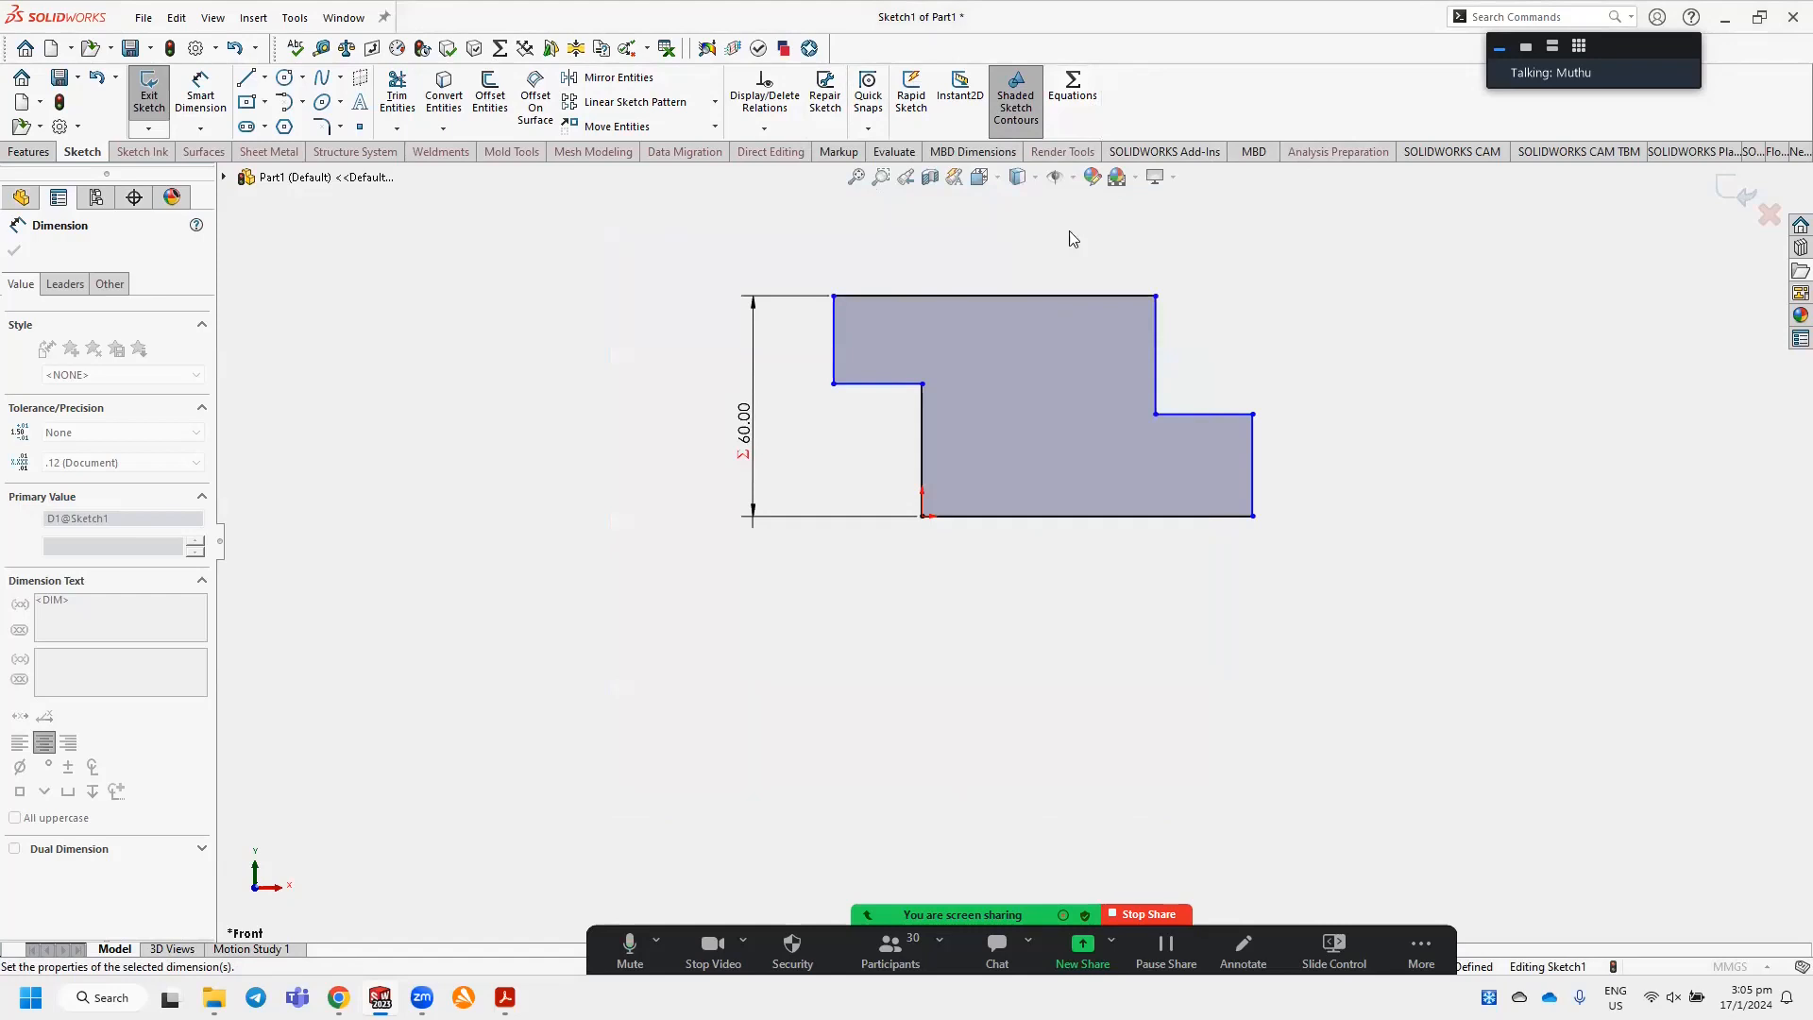
# Review the global variables in the equations manager, accept it, and restore the SOLIDWORKS window so it sits beside the PDF guide.
pyautogui.click(1088, 97)
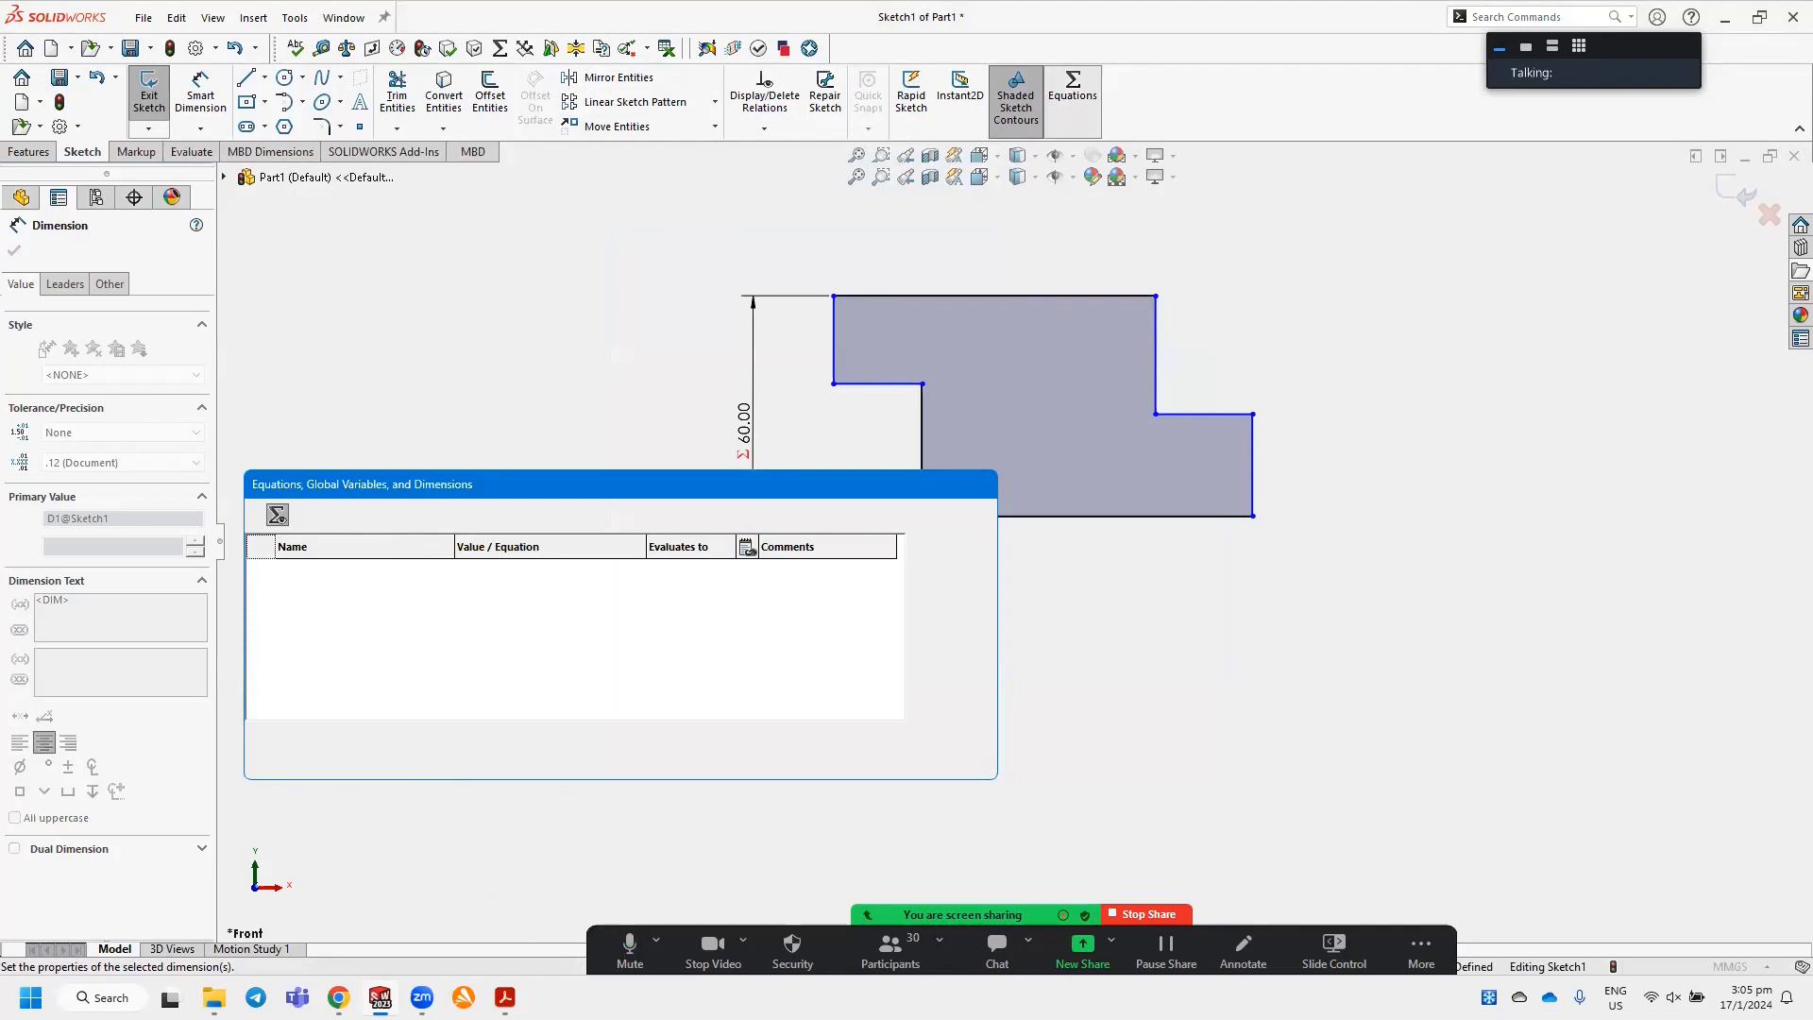
pyautogui.moveTo(513, 863)
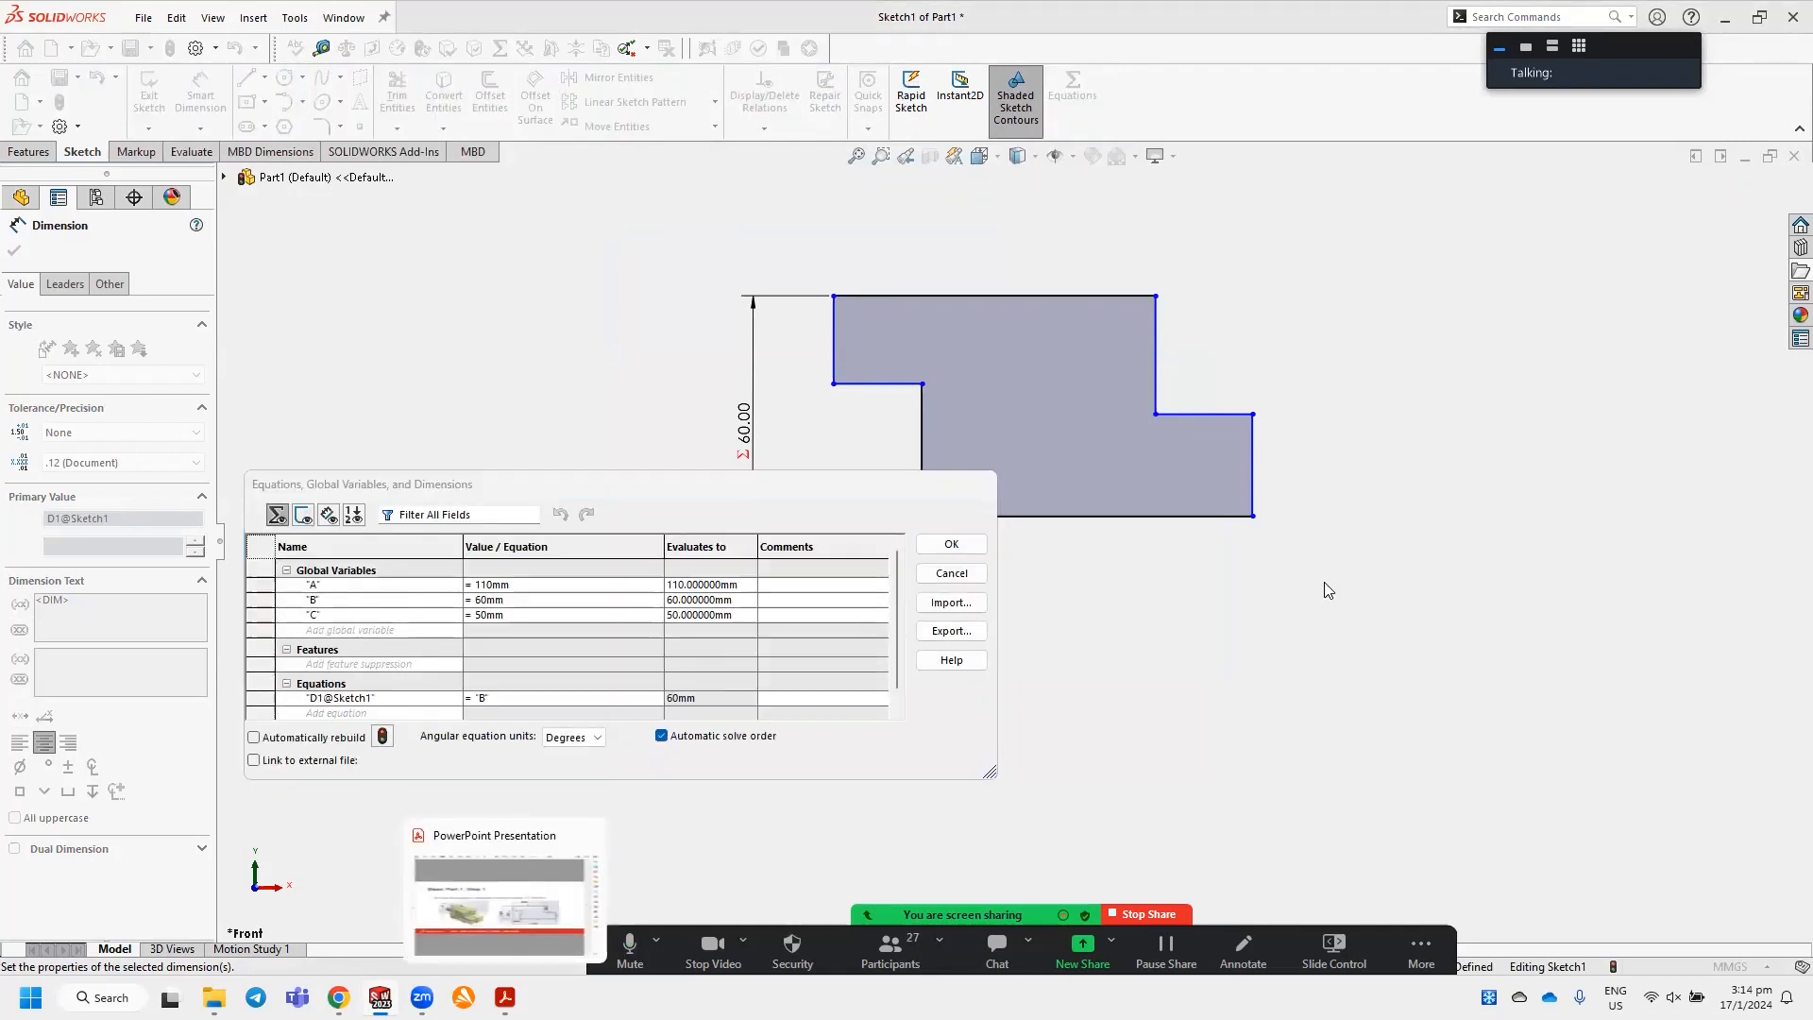
pyautogui.click(951, 545)
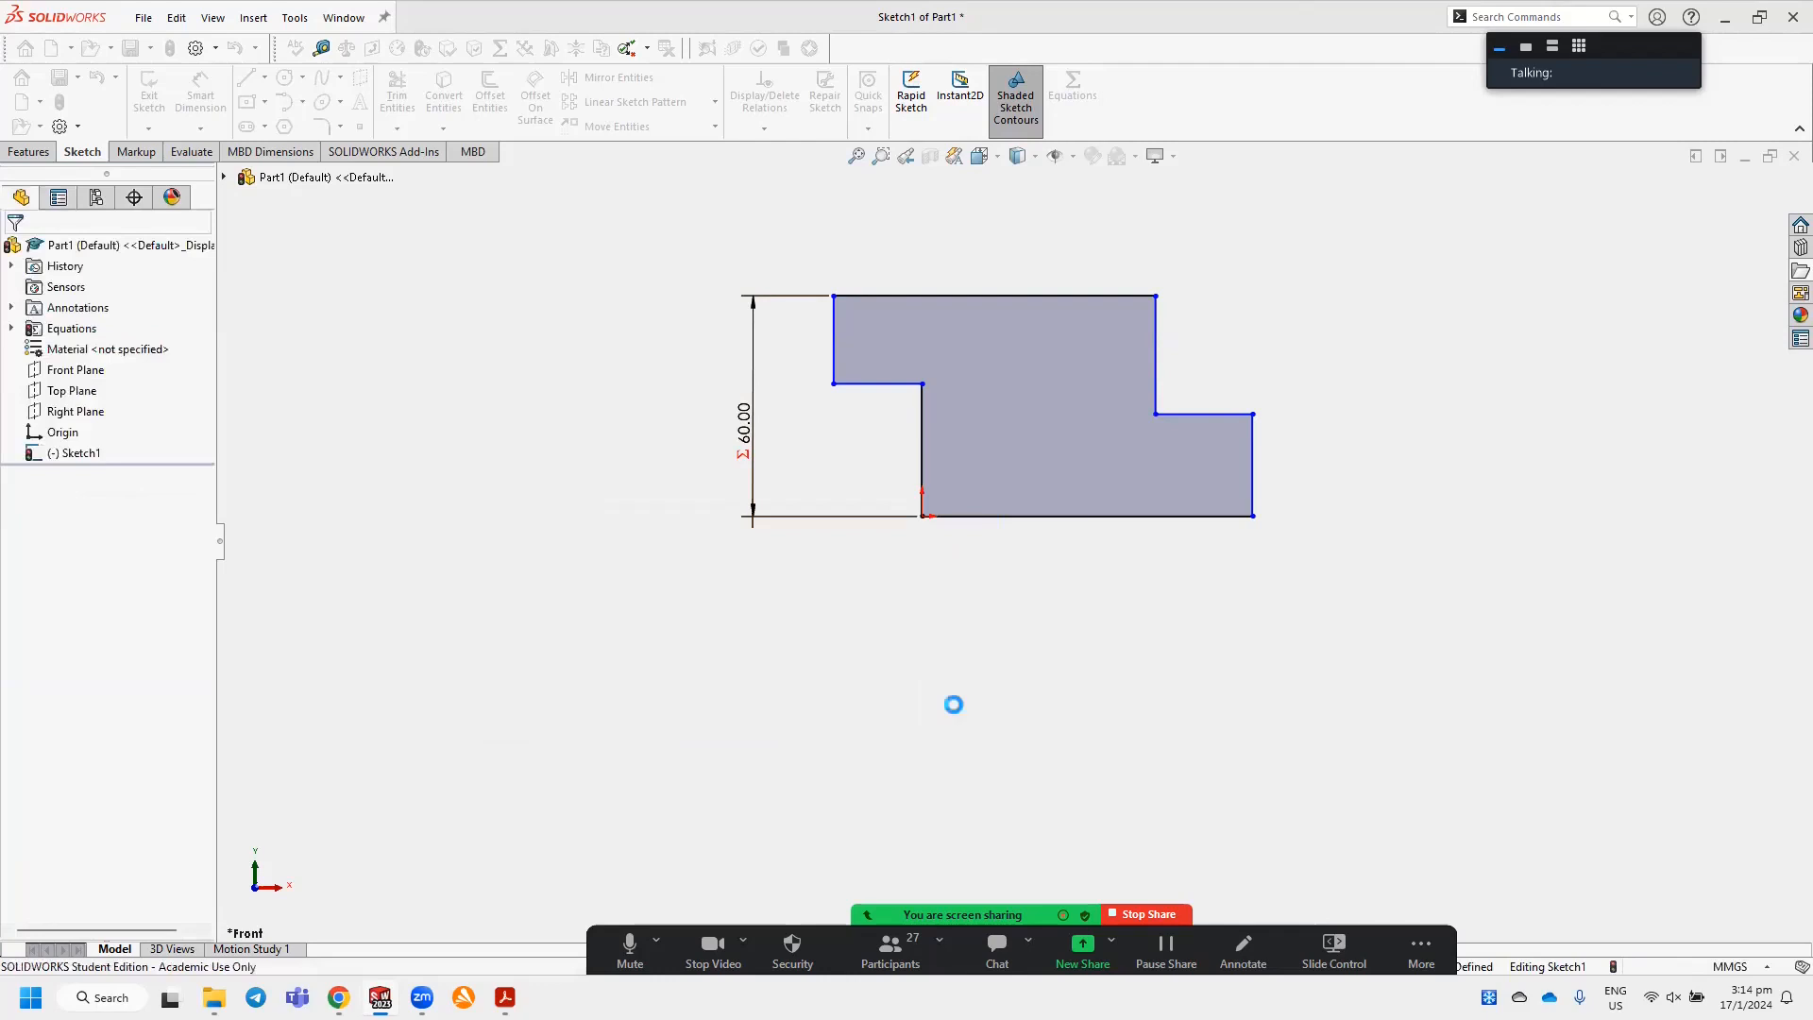
pyautogui.click(1759, 19)
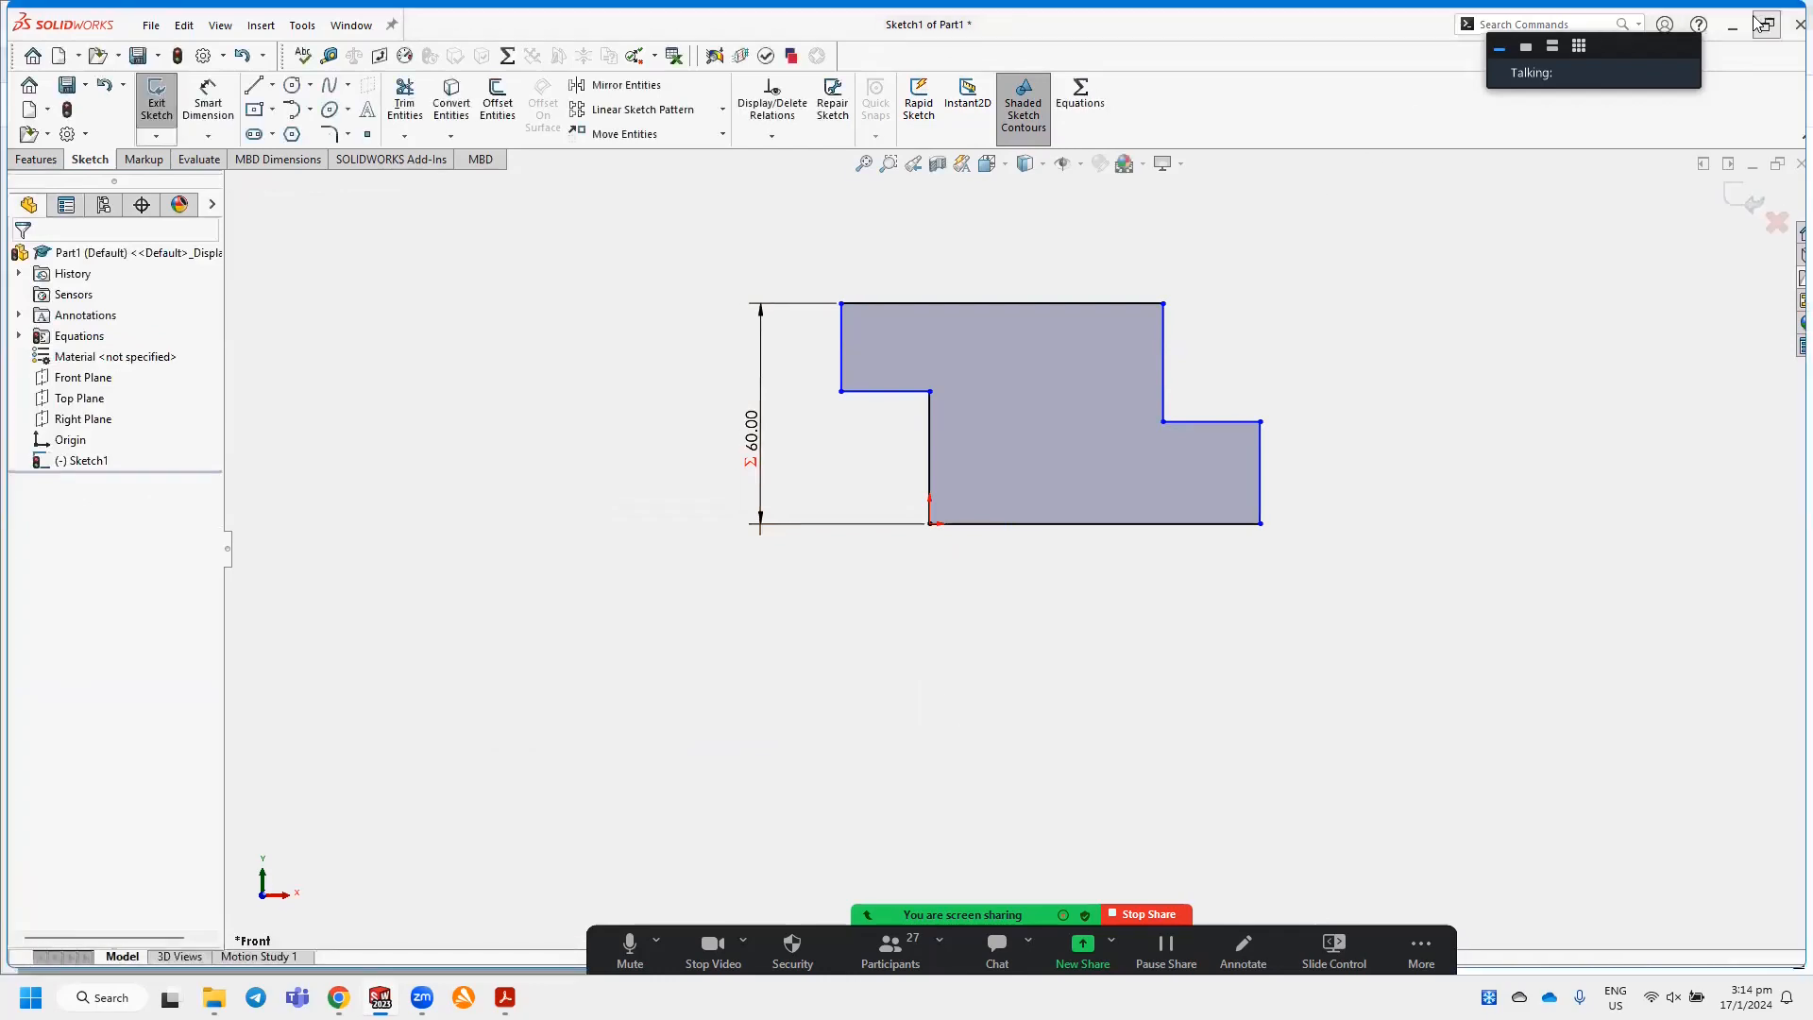
pyautogui.moveTo(1748, 32)
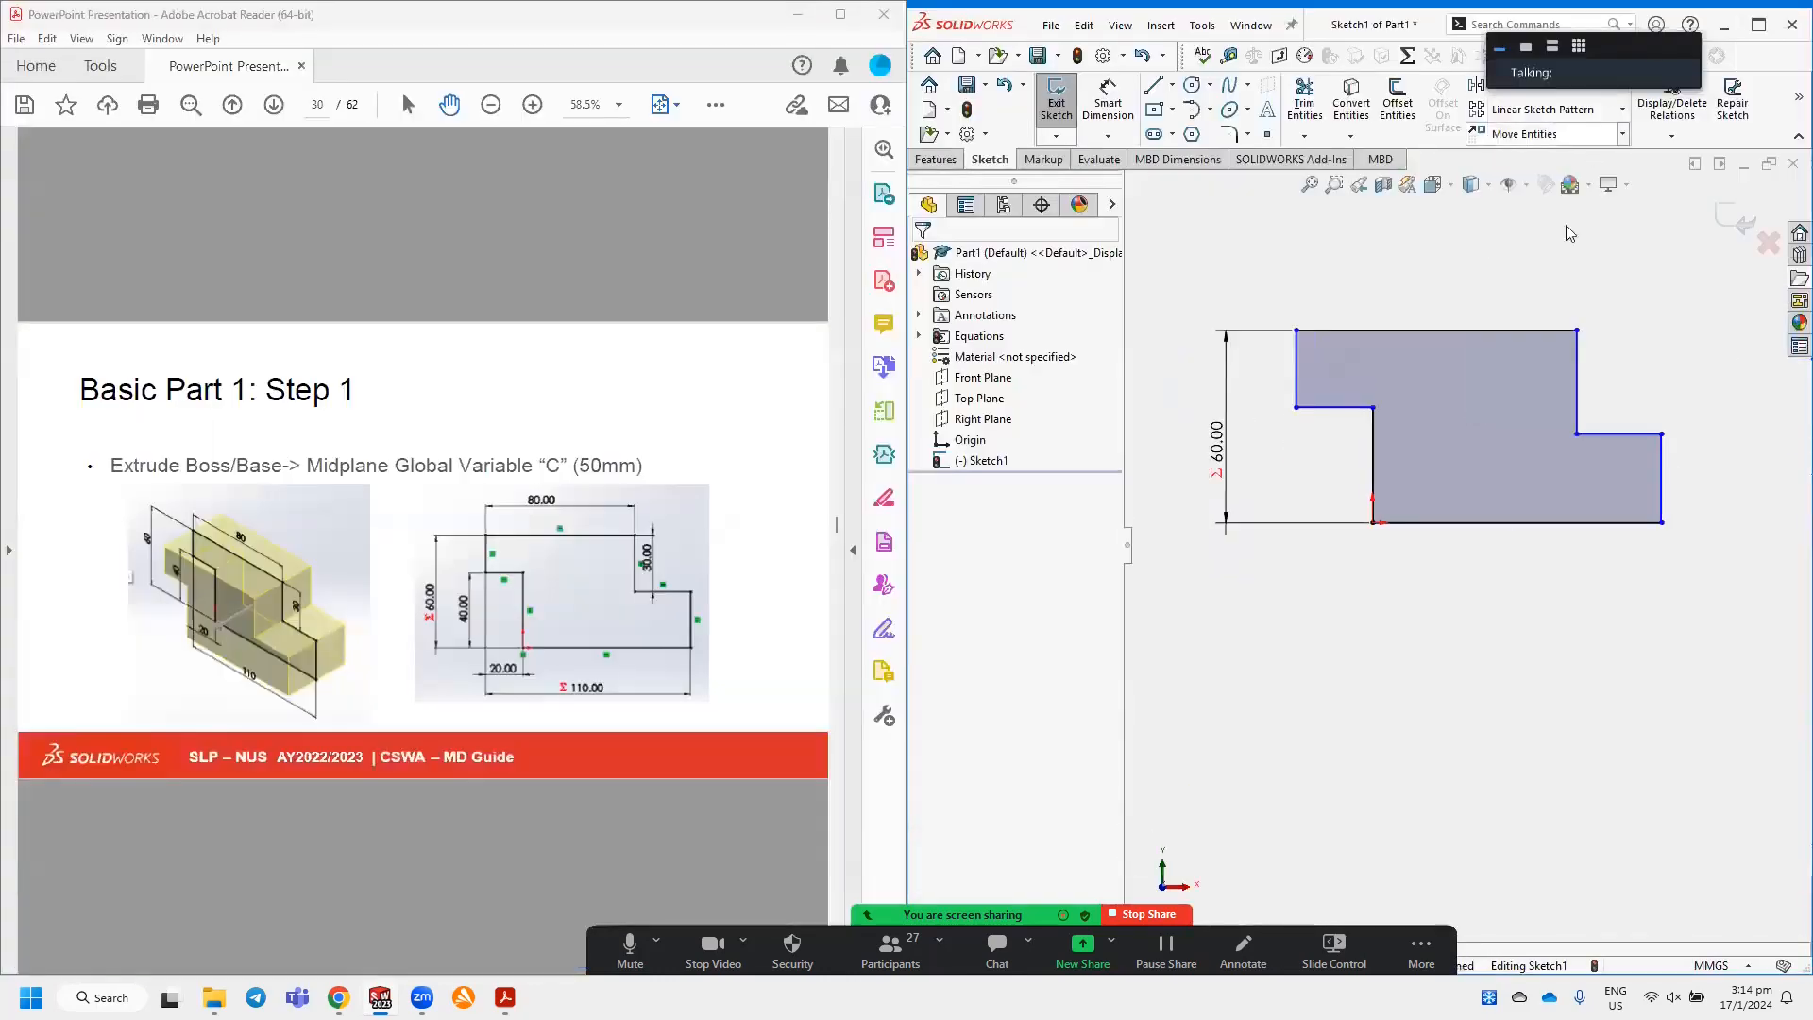
# Dimension the lower-left notch of the profile, setting its vertical edge to 40 mm and its horizontal edge to 20 mm.
pyautogui.click(1108, 102)
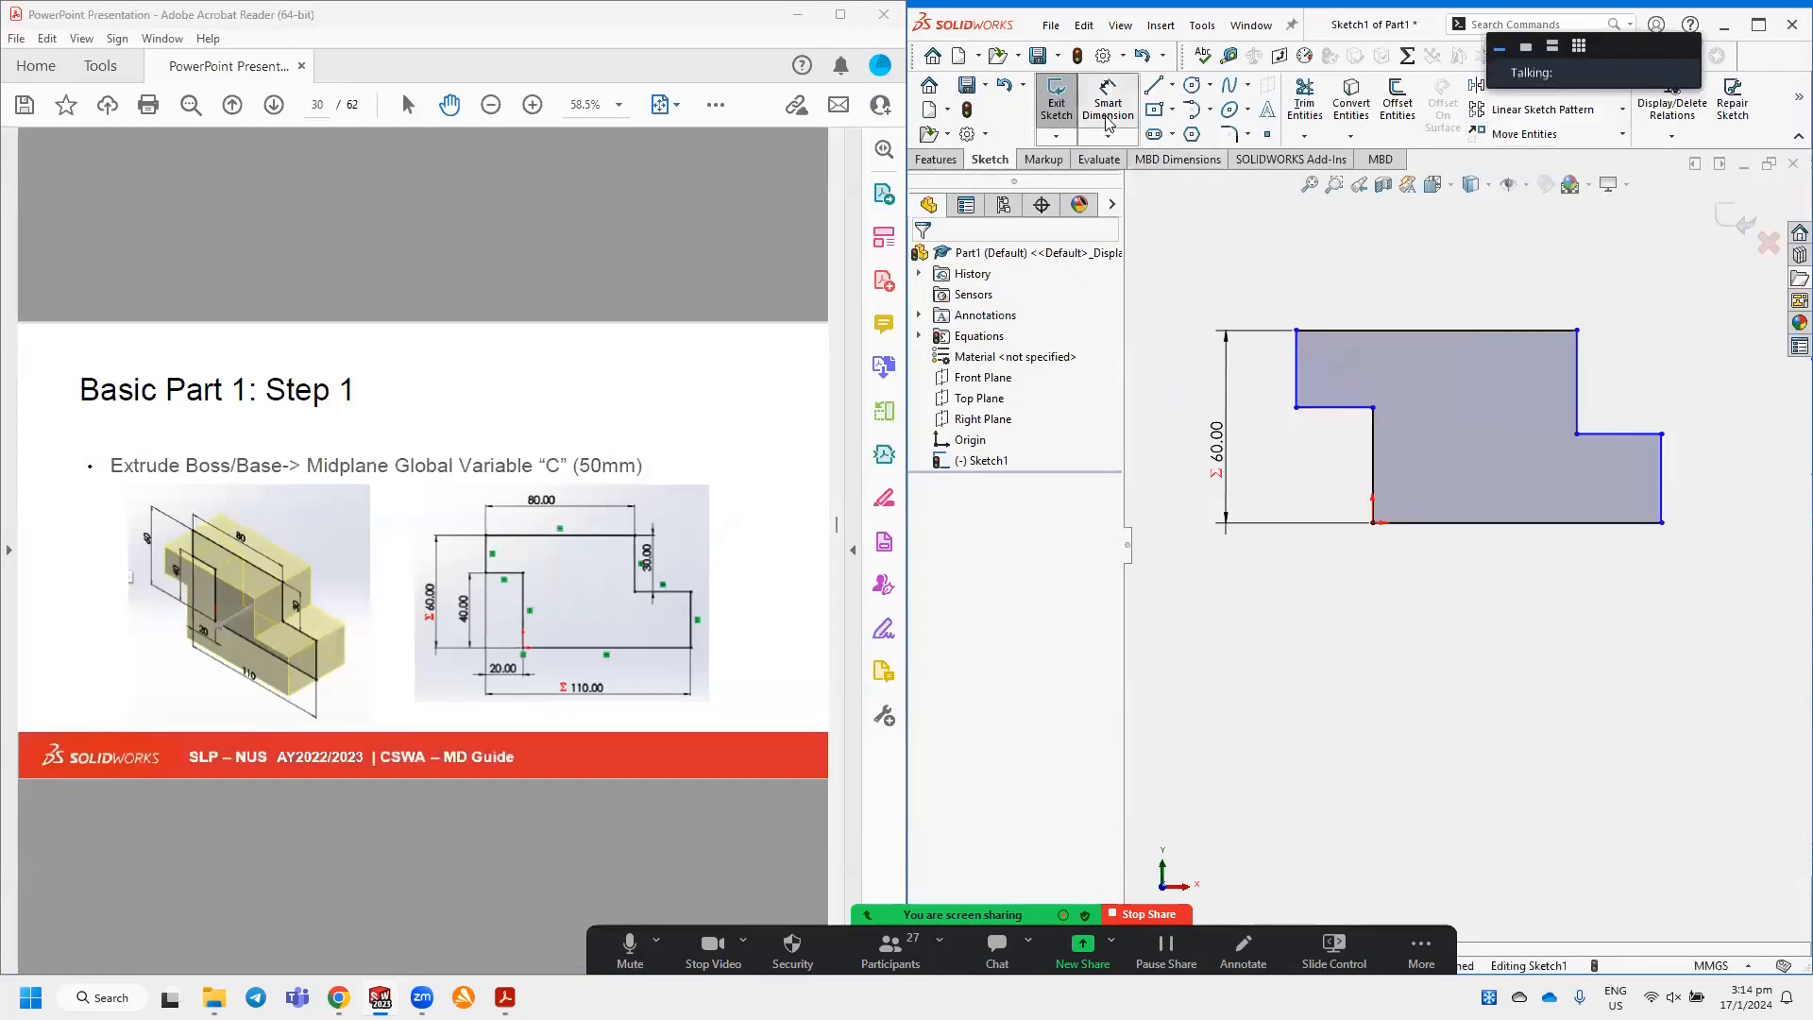
pyautogui.click(1373, 459)
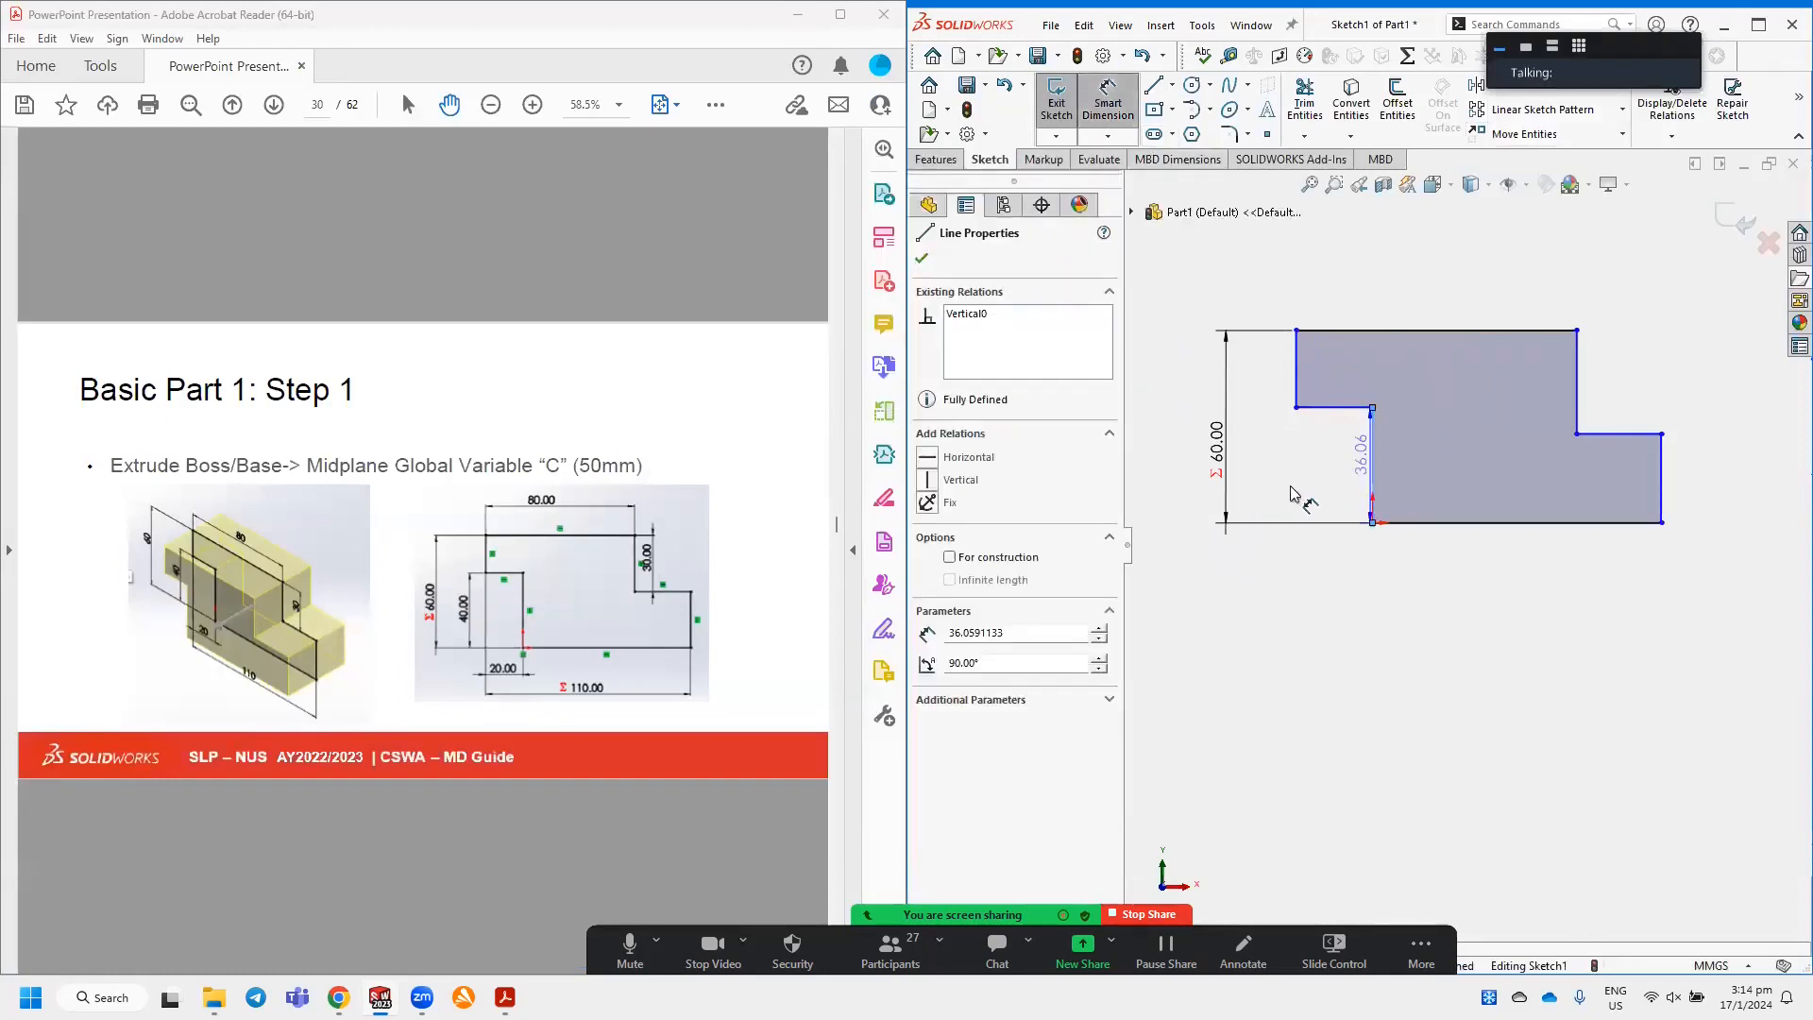
pyautogui.click(1327, 475)
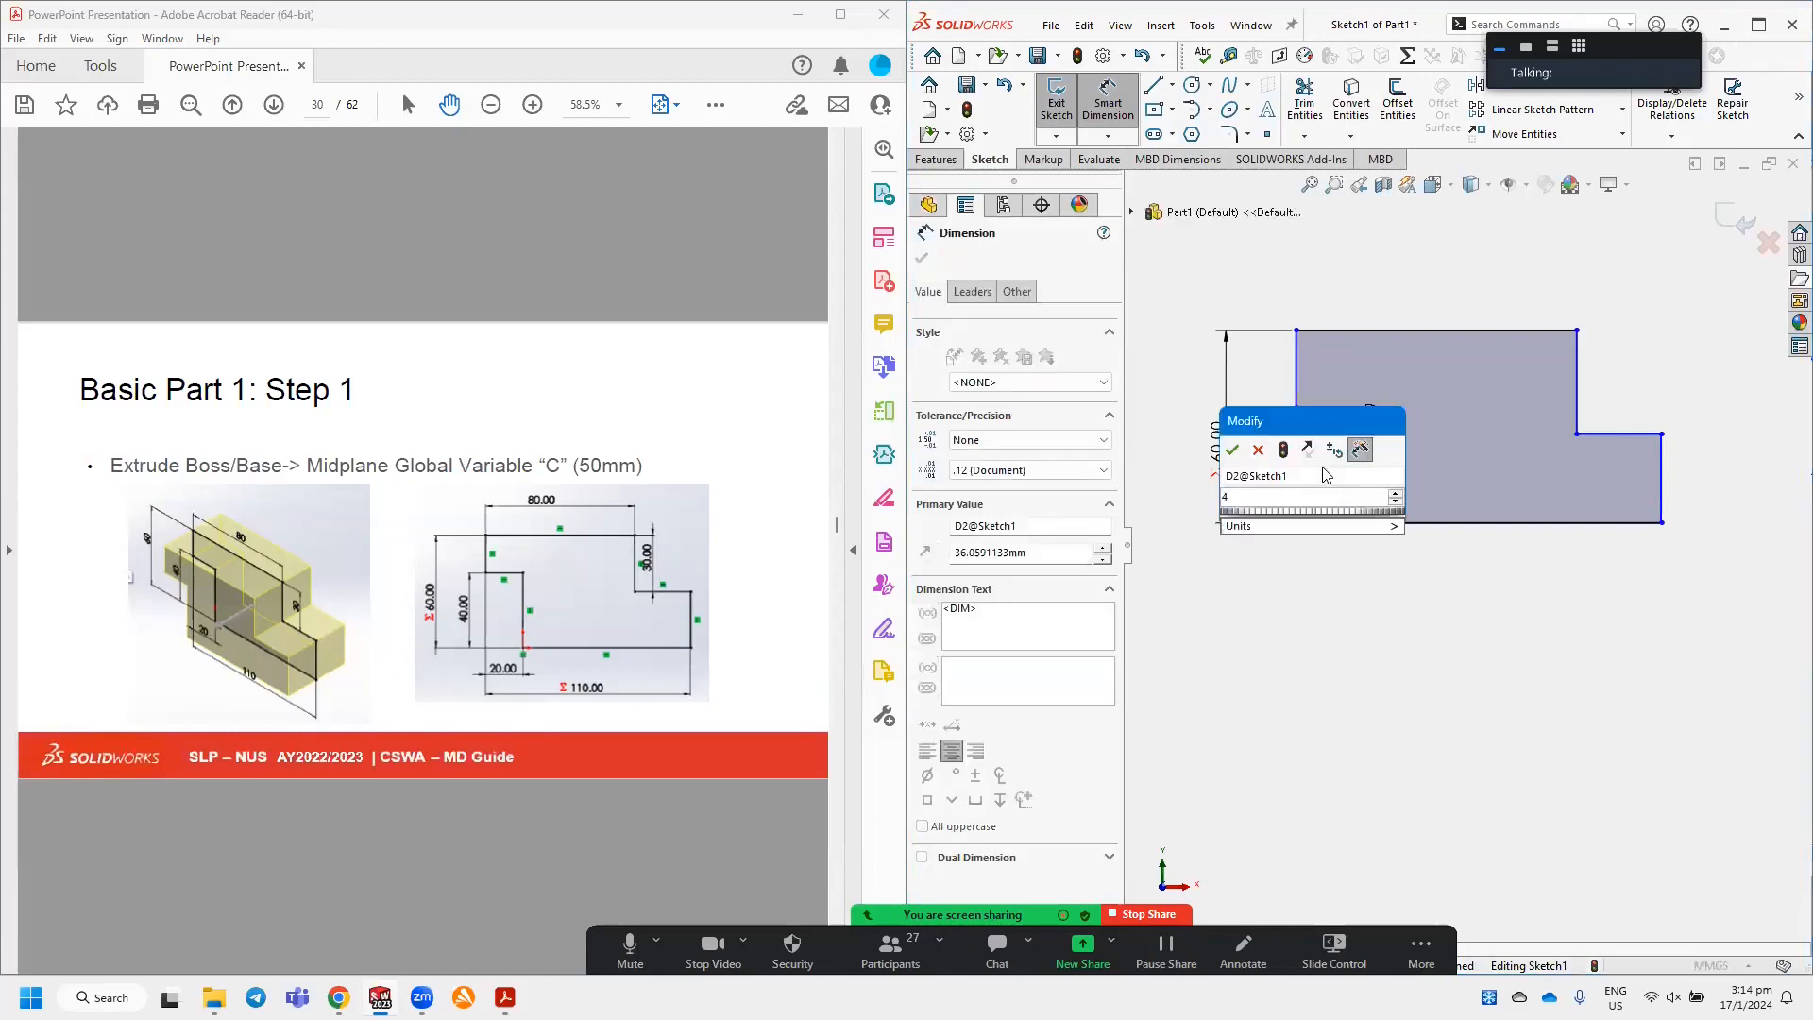
pyautogui.write('40')
pyautogui.press('Escape')
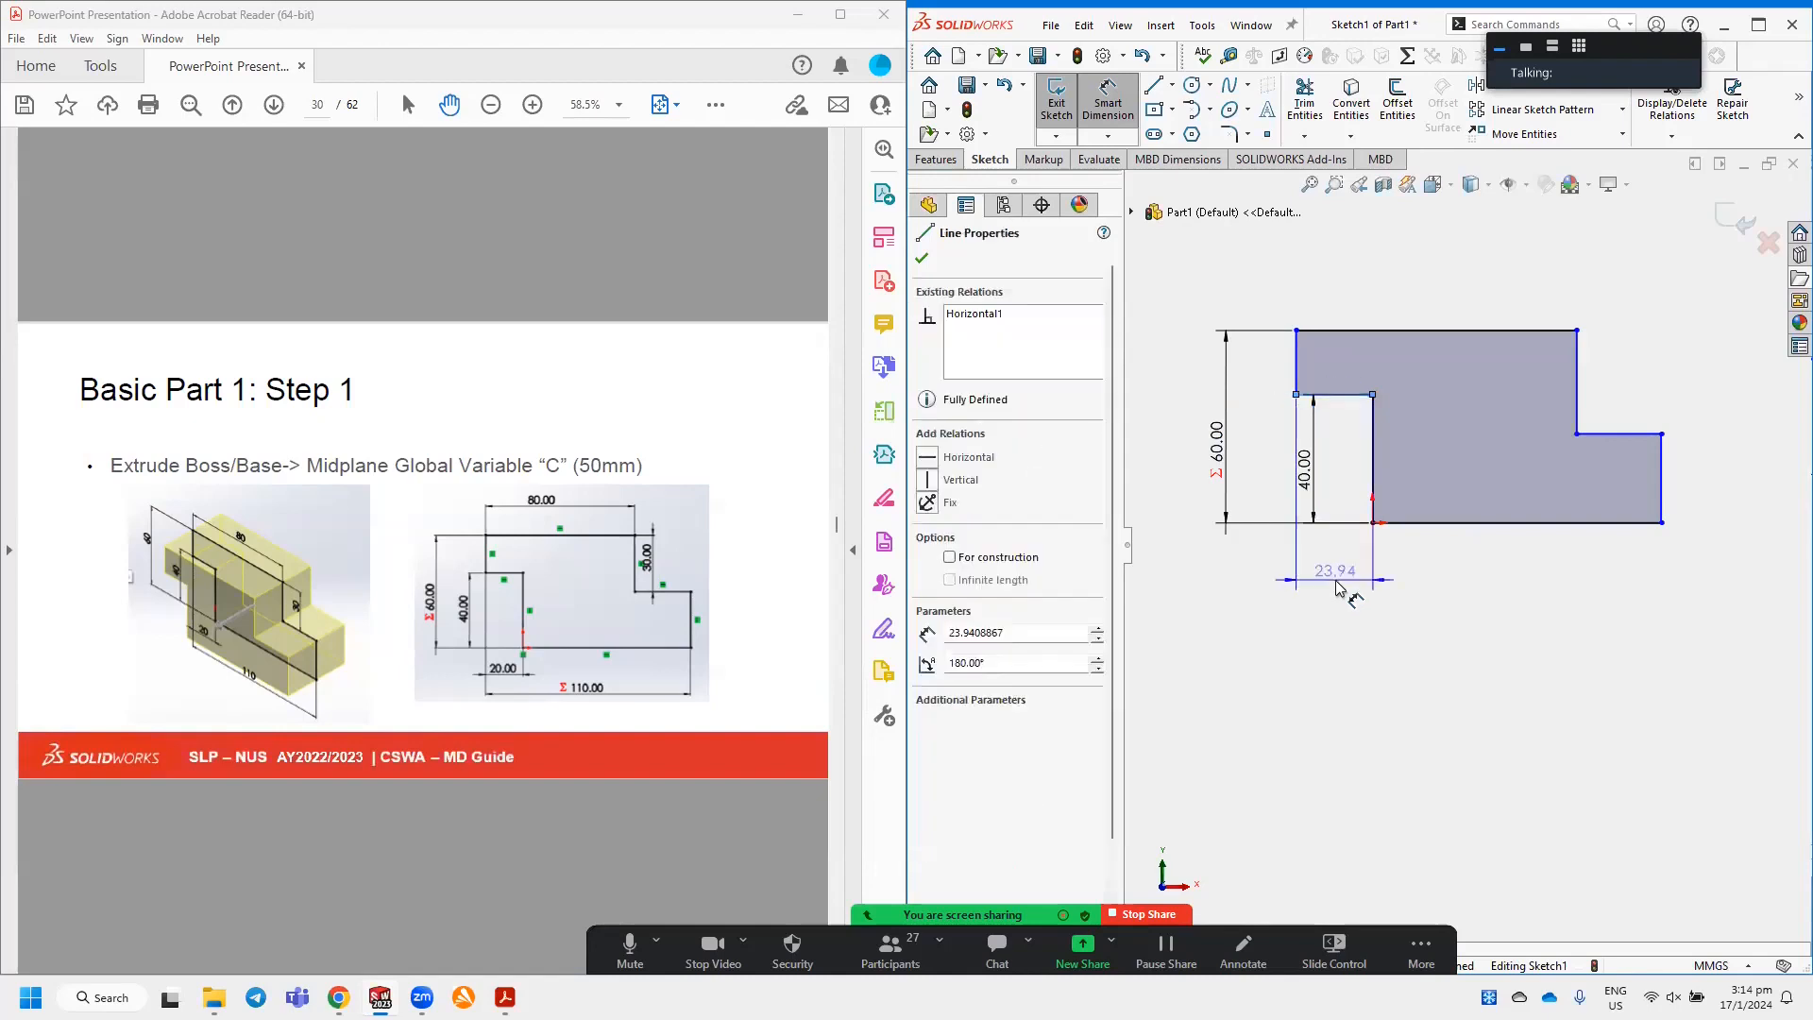
pyautogui.click(1337, 587)
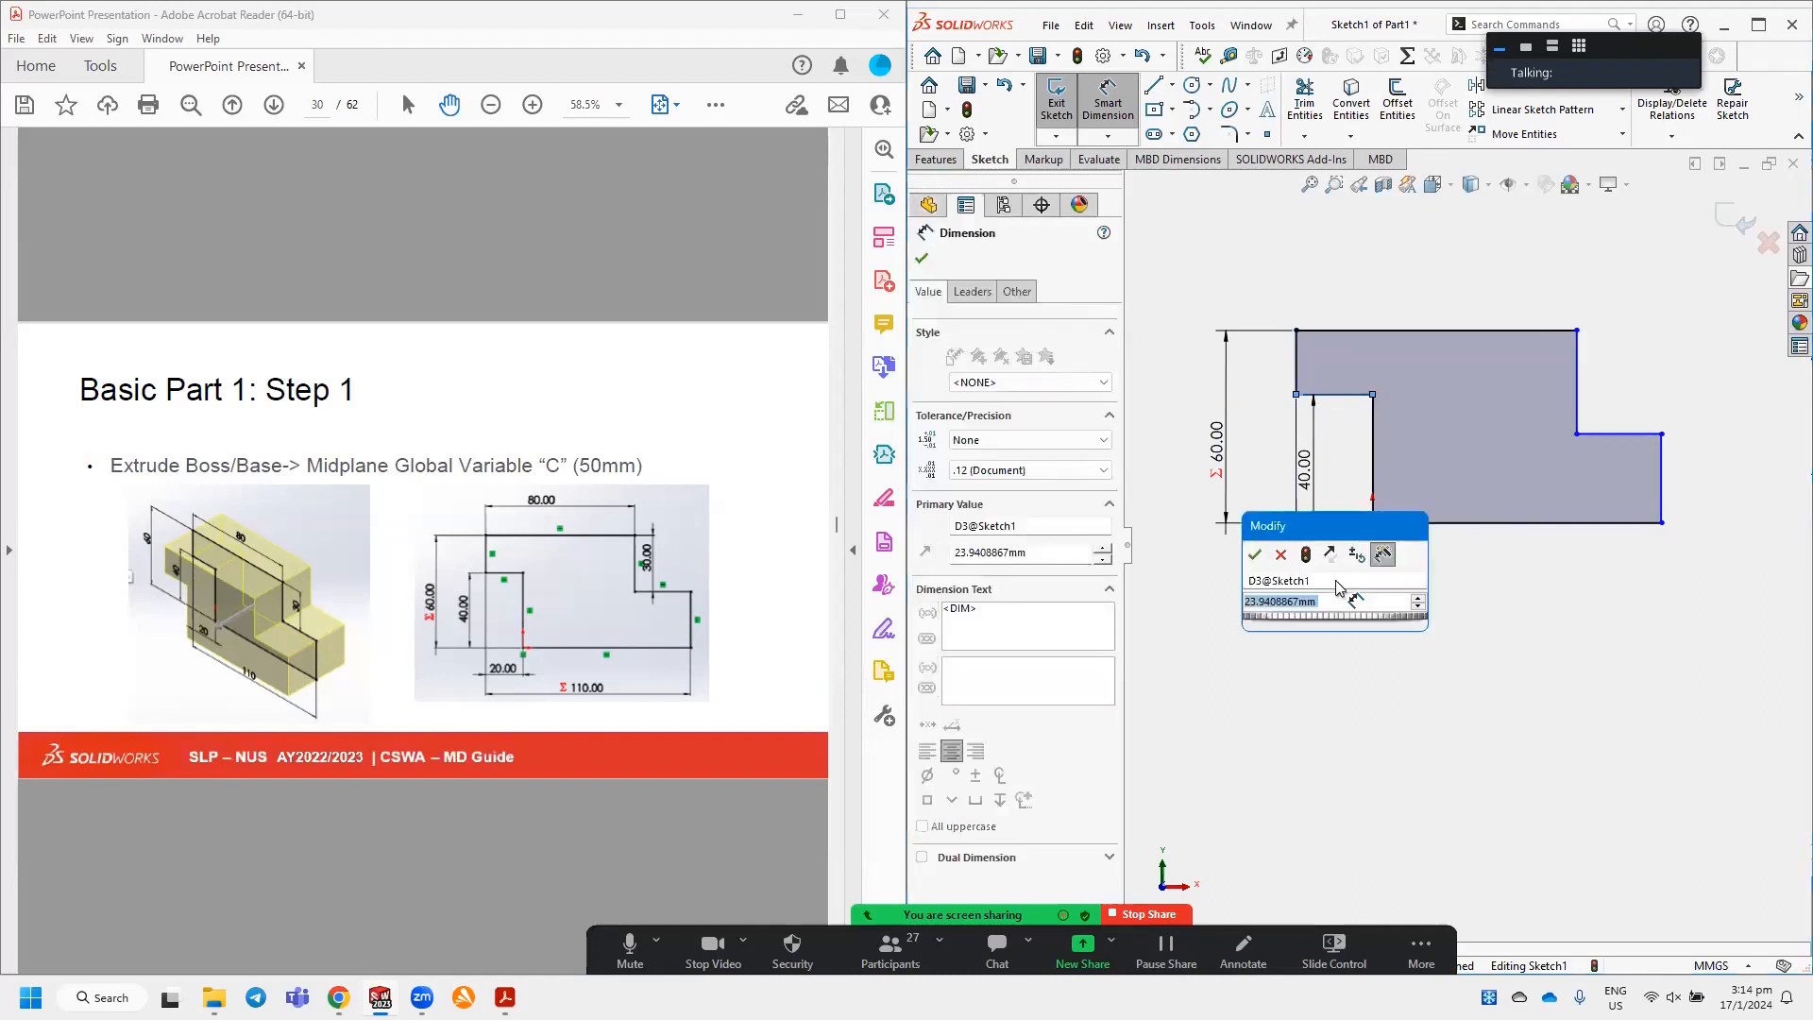
pyautogui.write('20')
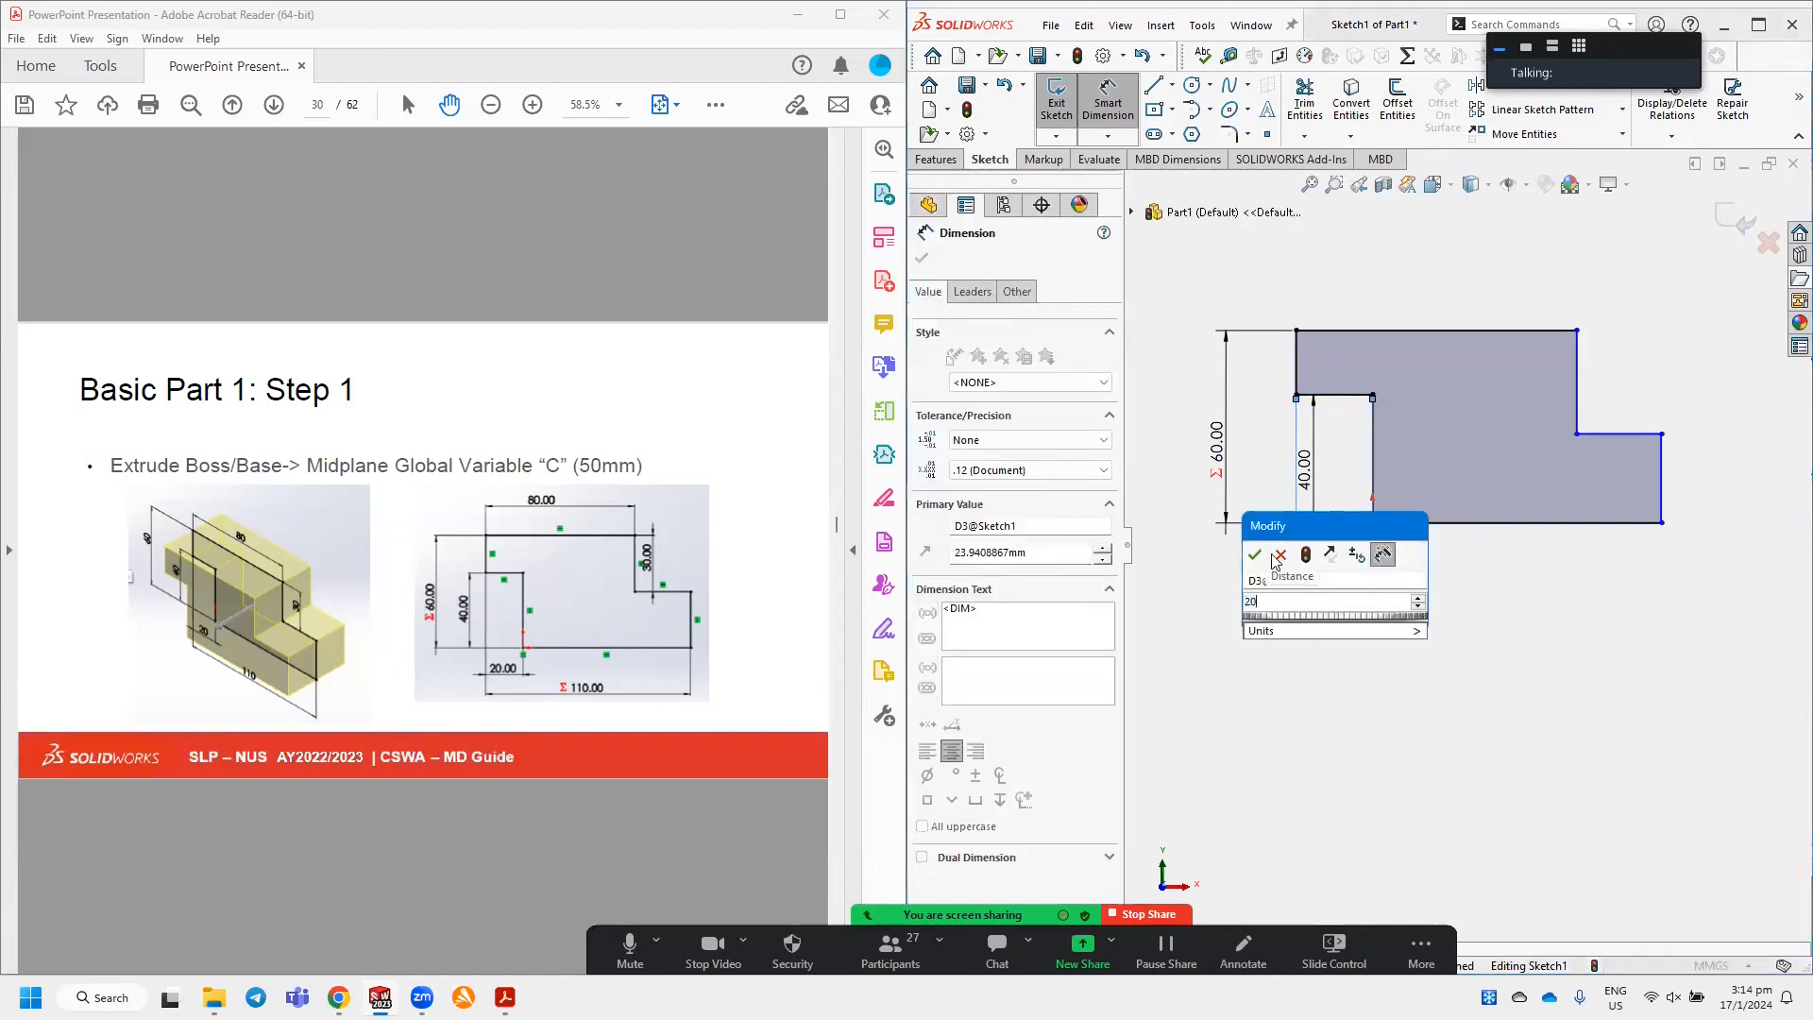
pyautogui.click(1257, 555)
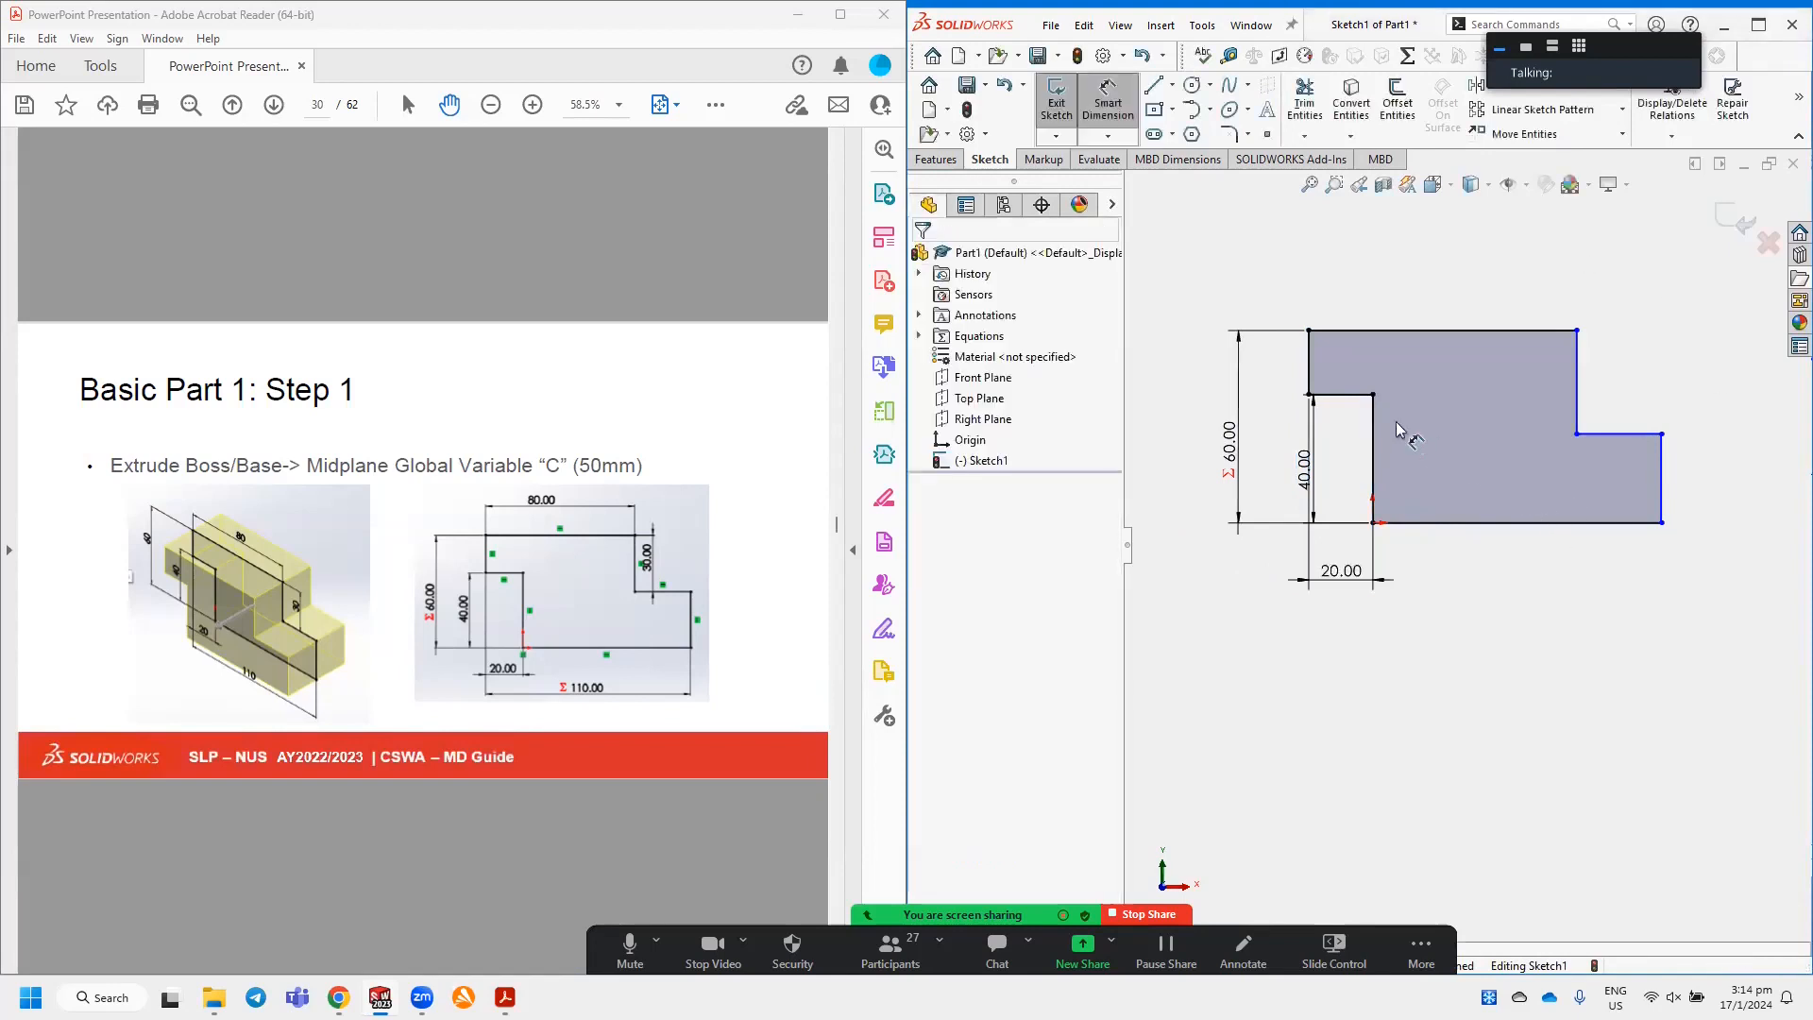
# Dimension the profile's overall width between its outermost vertical edges and link it to global variable A.
pyautogui.click(1661, 493)
pyautogui.click(1662, 490)
pyautogui.click(1516, 629)
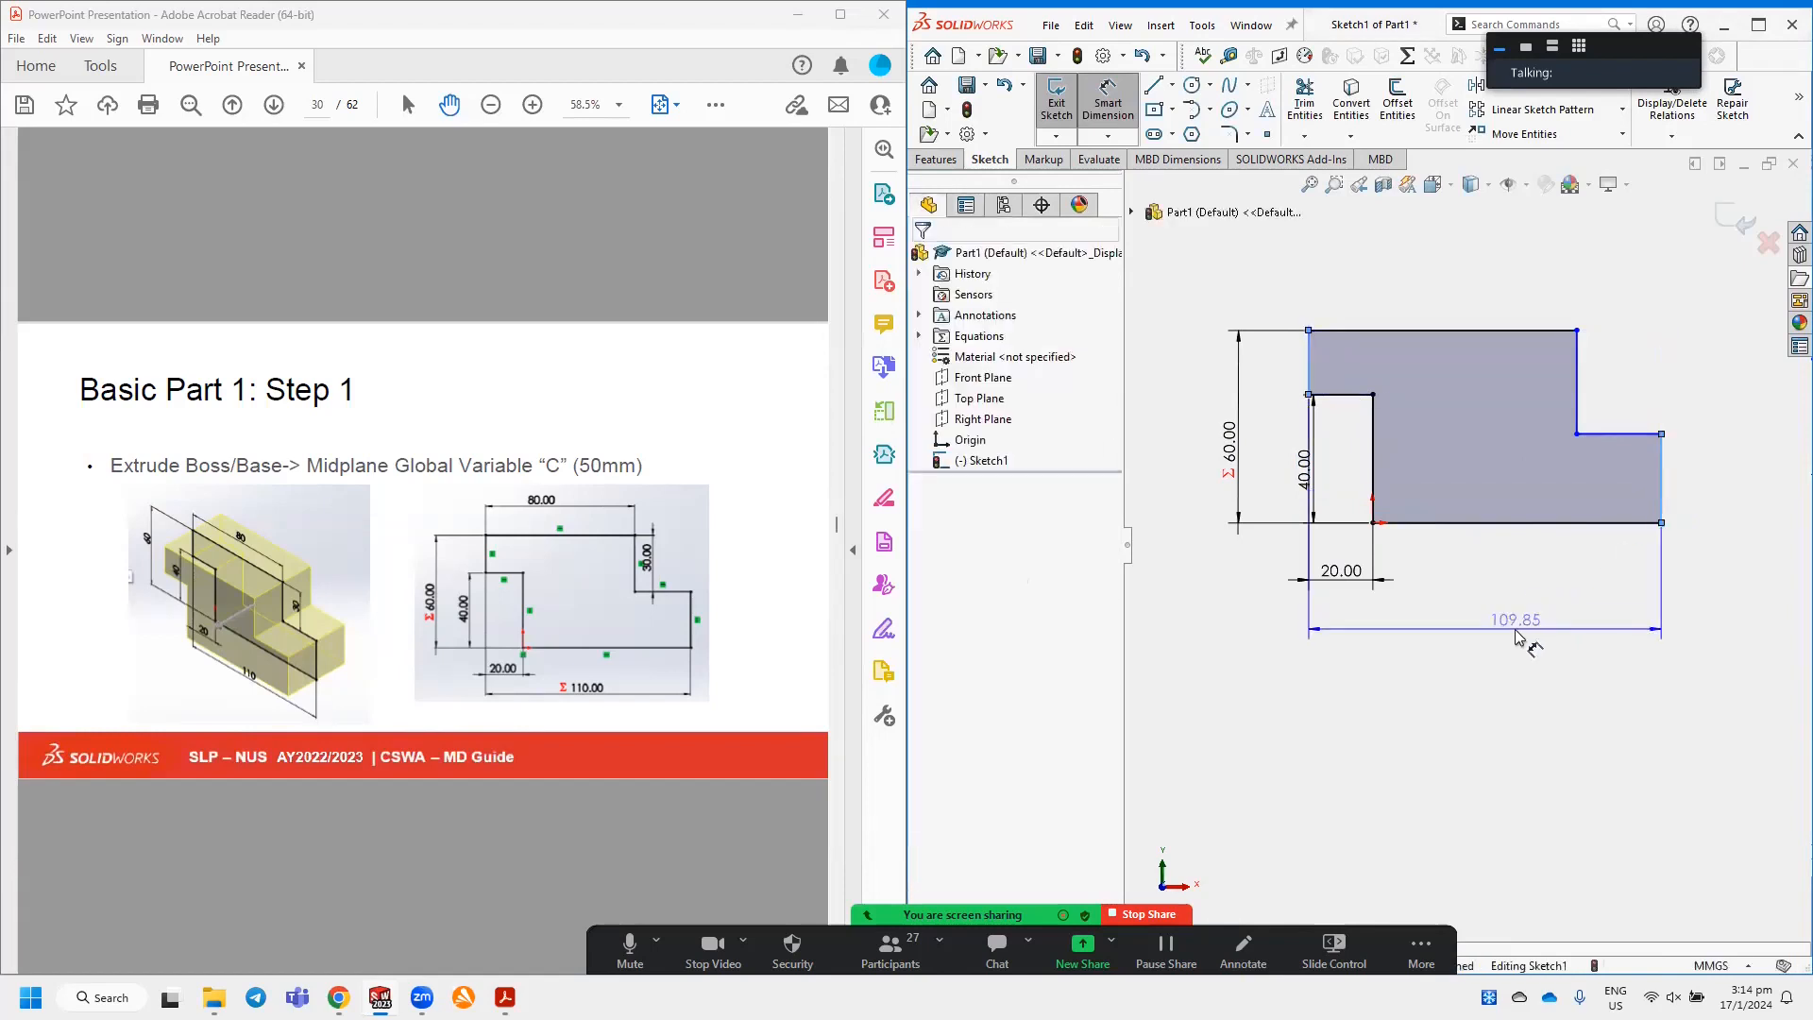
pyautogui.doubleClick(1516, 623)
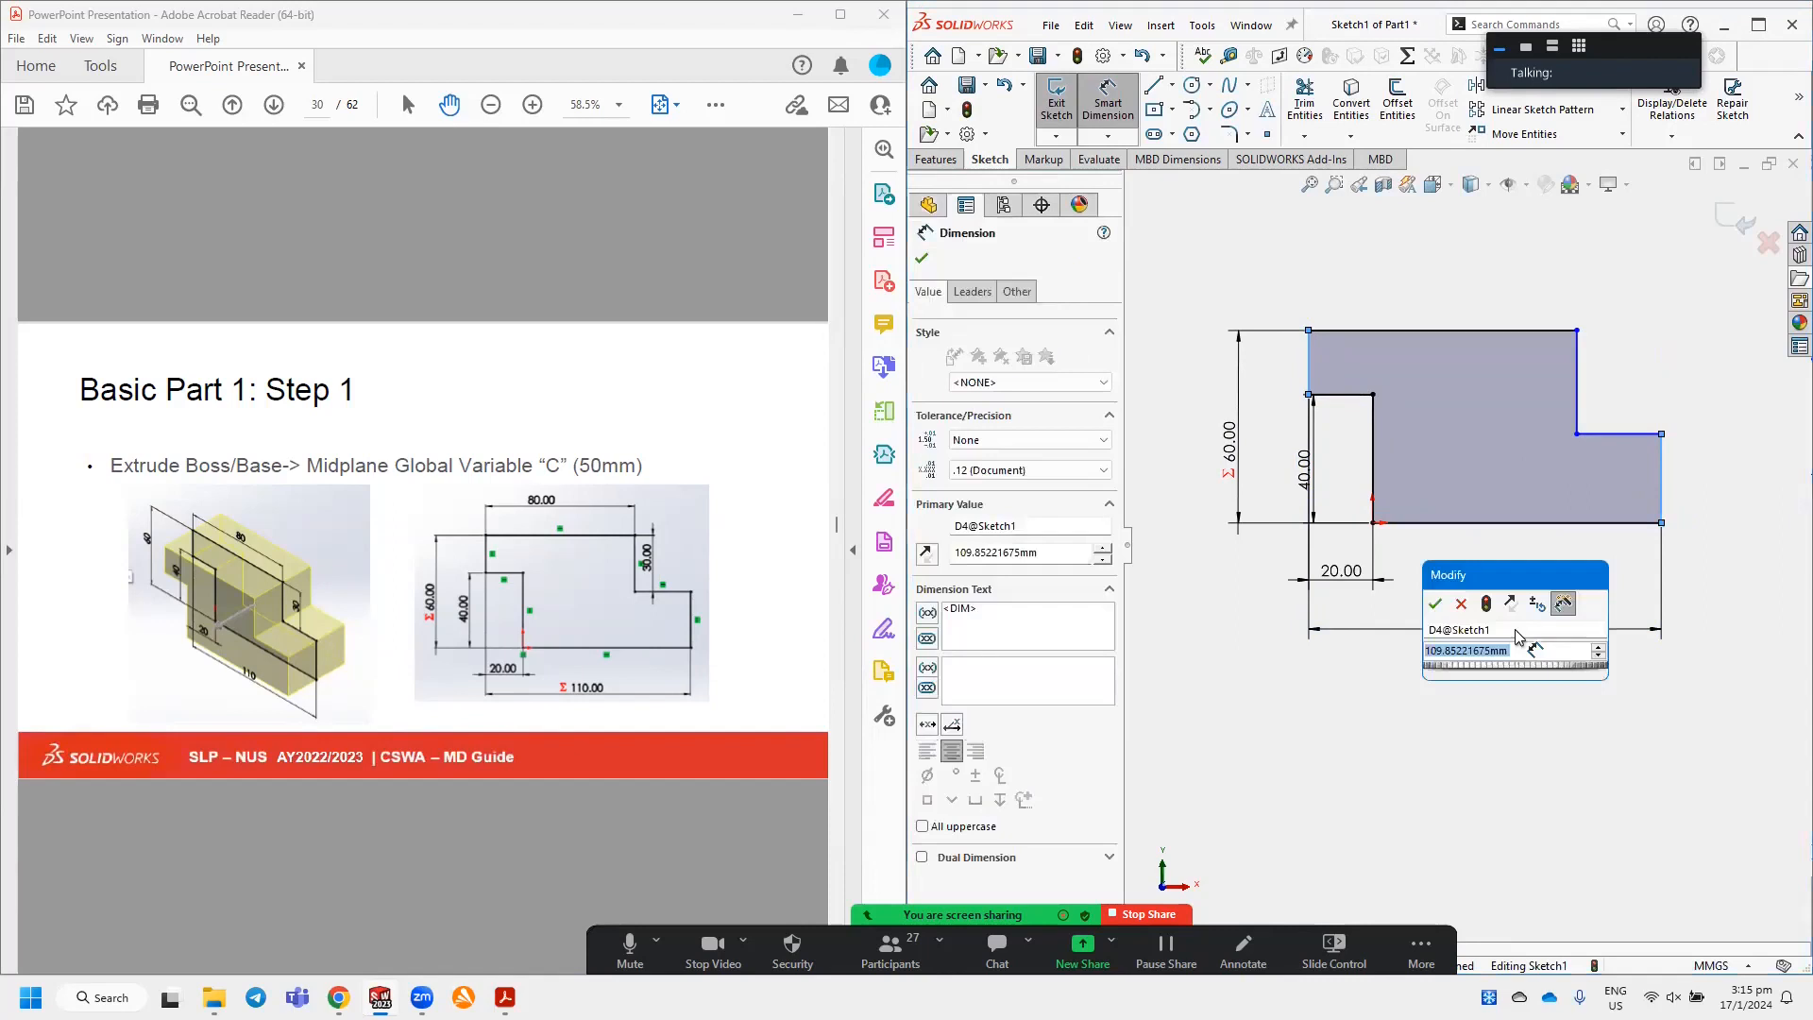
pyautogui.write('=')
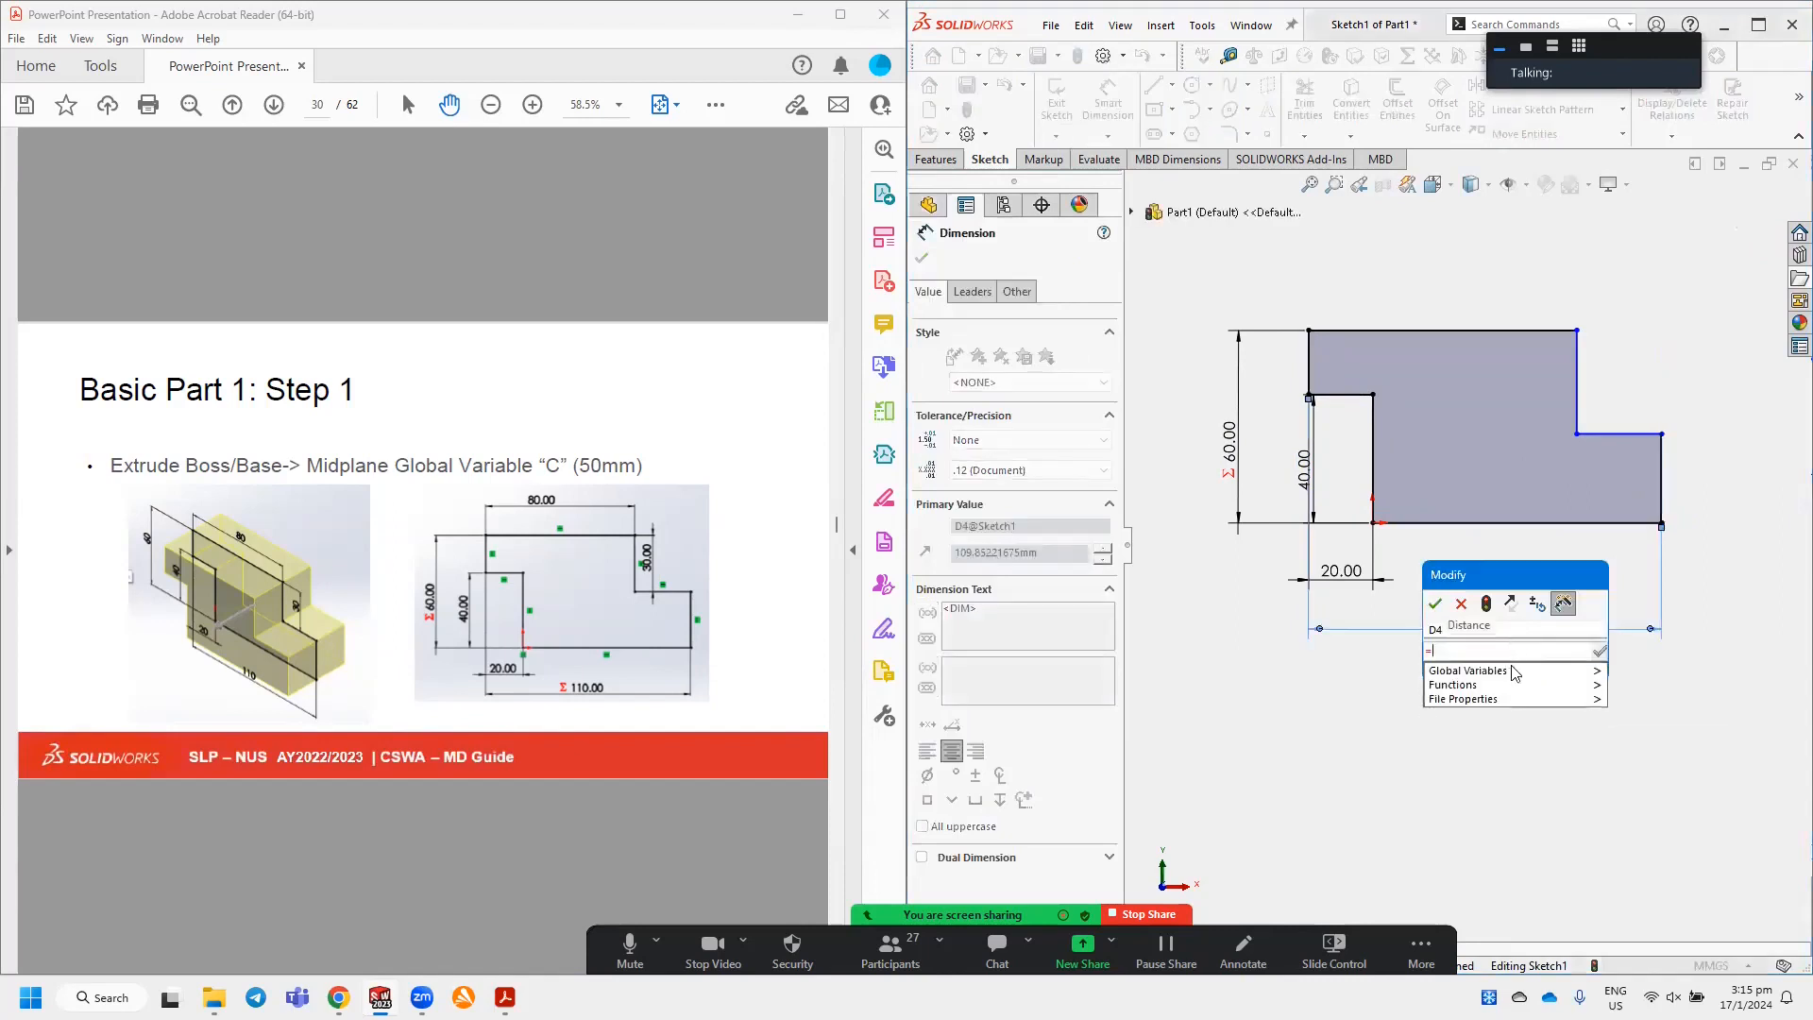
pyautogui.moveTo(1512, 676)
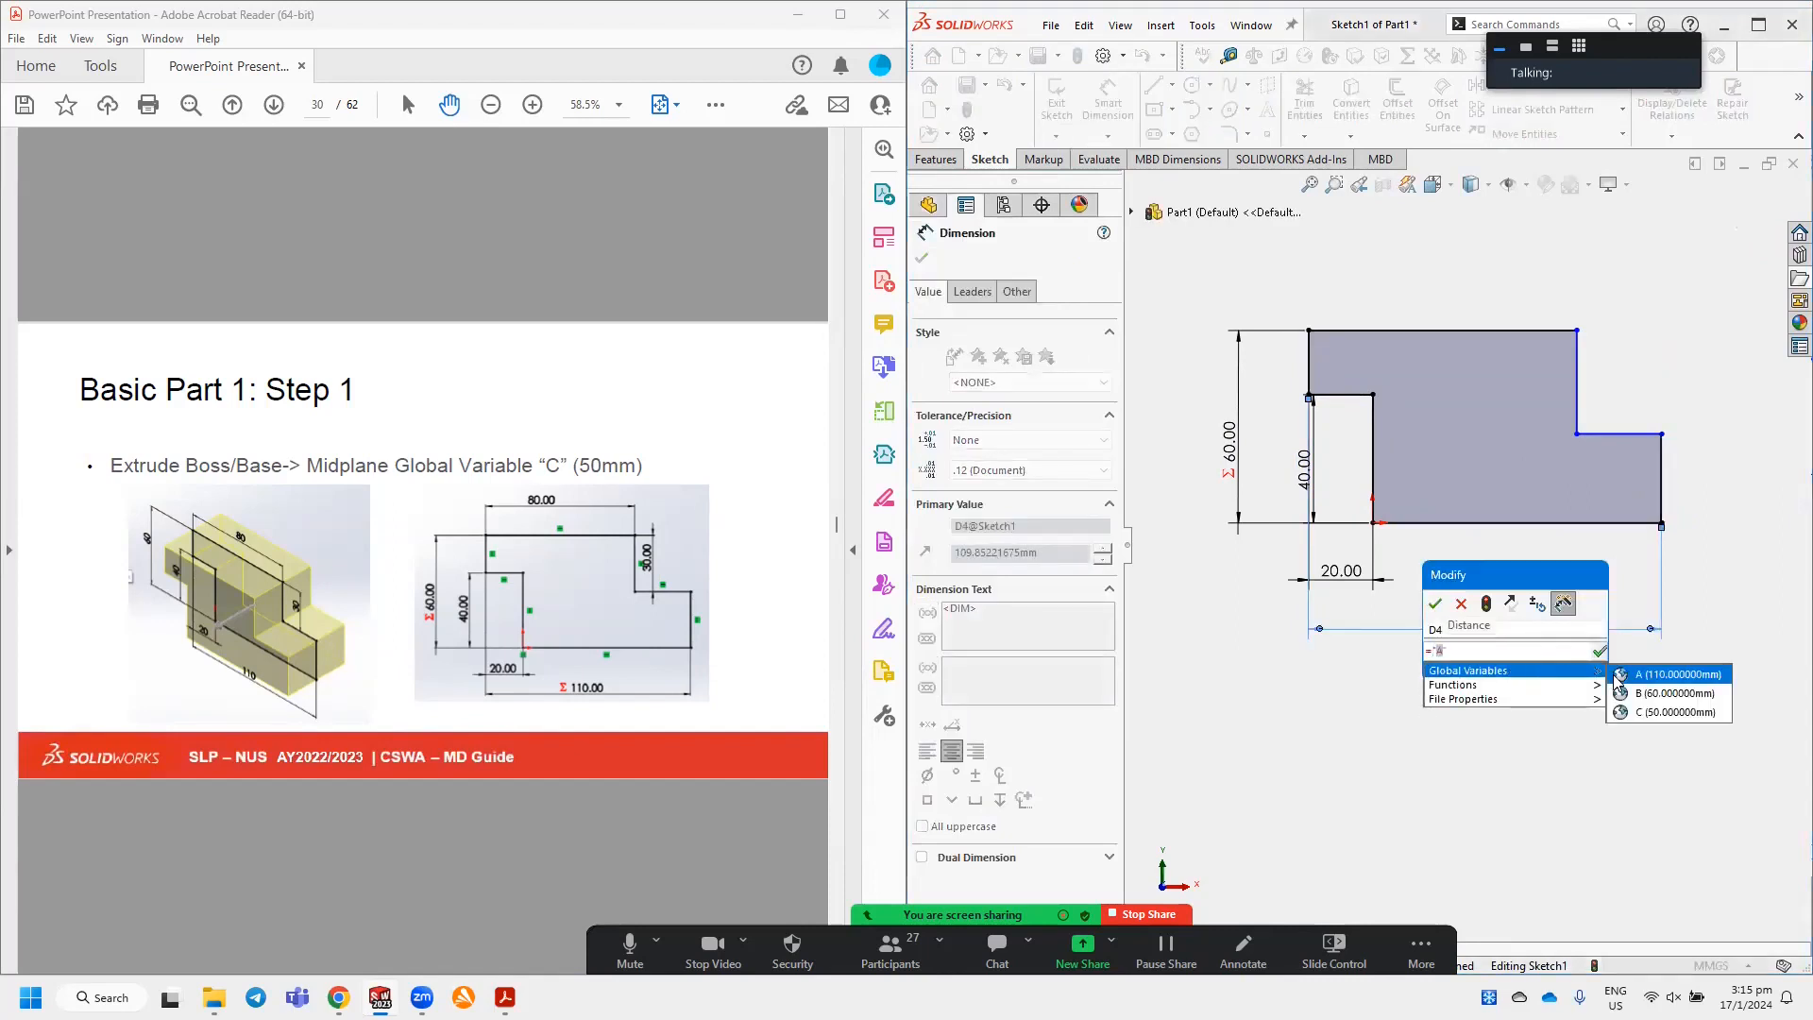
pyautogui.click(1671, 674)
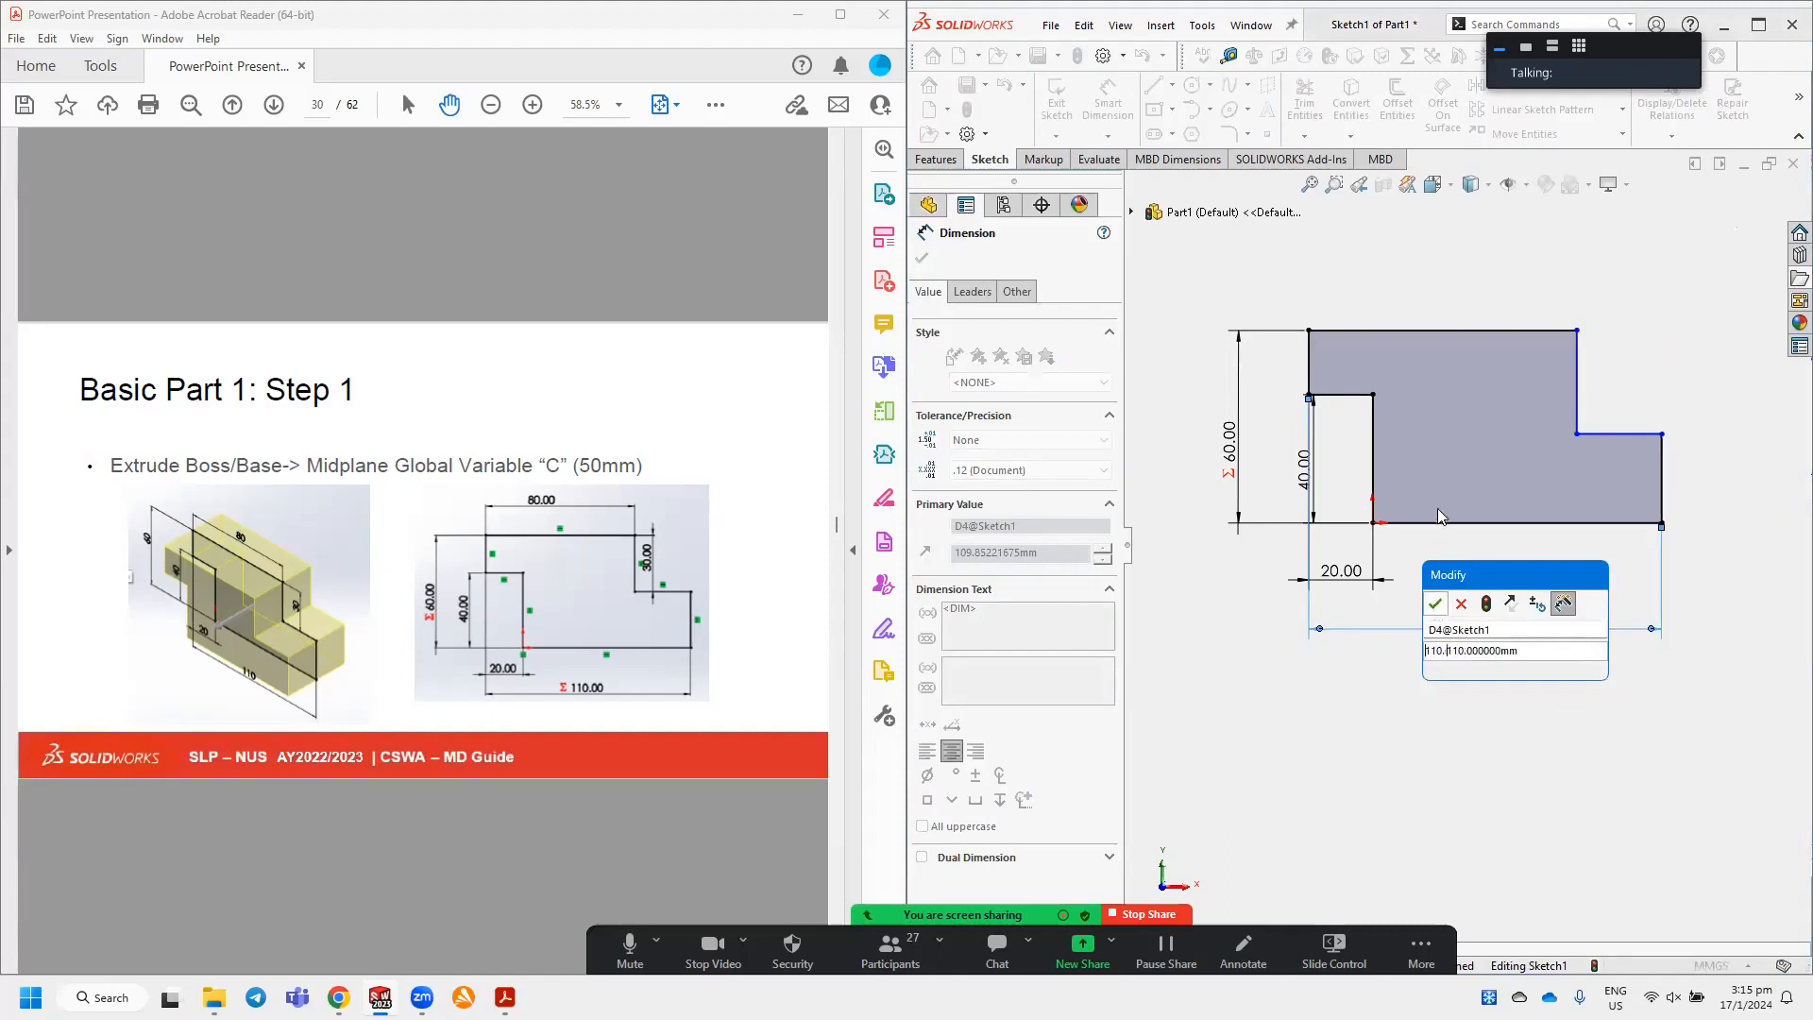
pyautogui.press('Return')
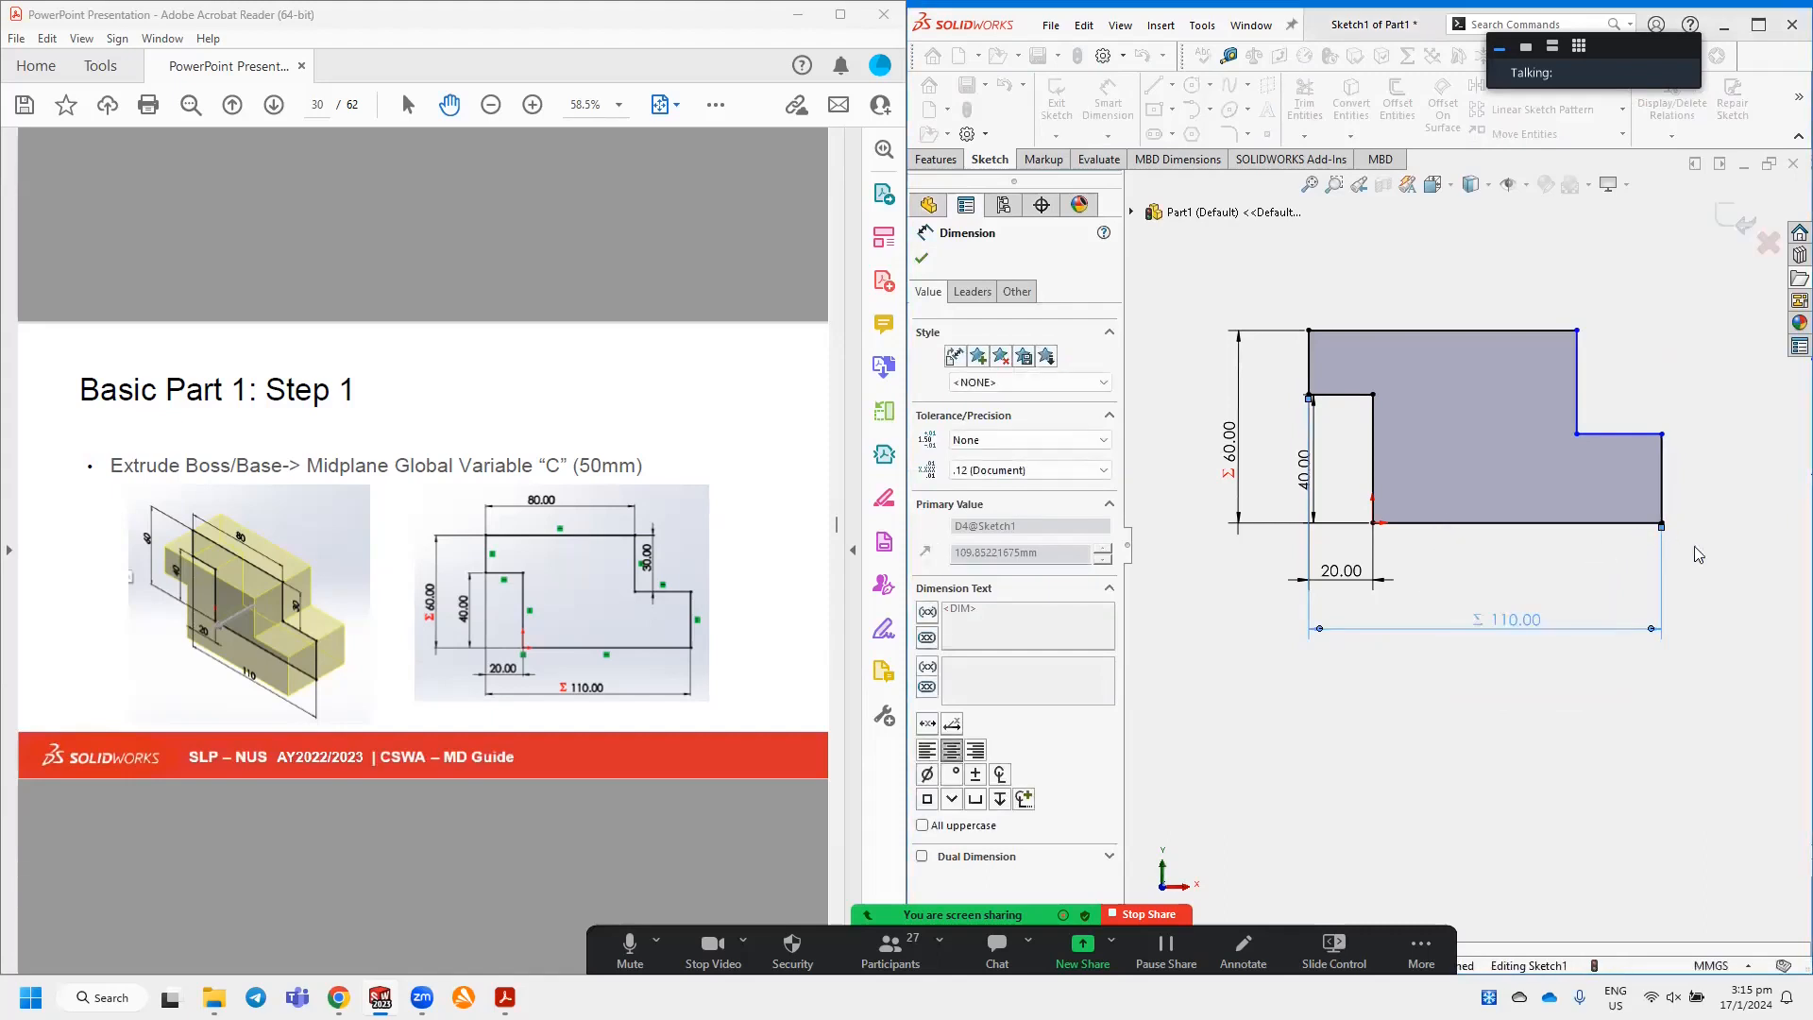
# Dimension the vertical edge of the upper-right step at 30 mm and the profile's top edge at 80 mm.
pyautogui.scroll(1, 1503, 373)
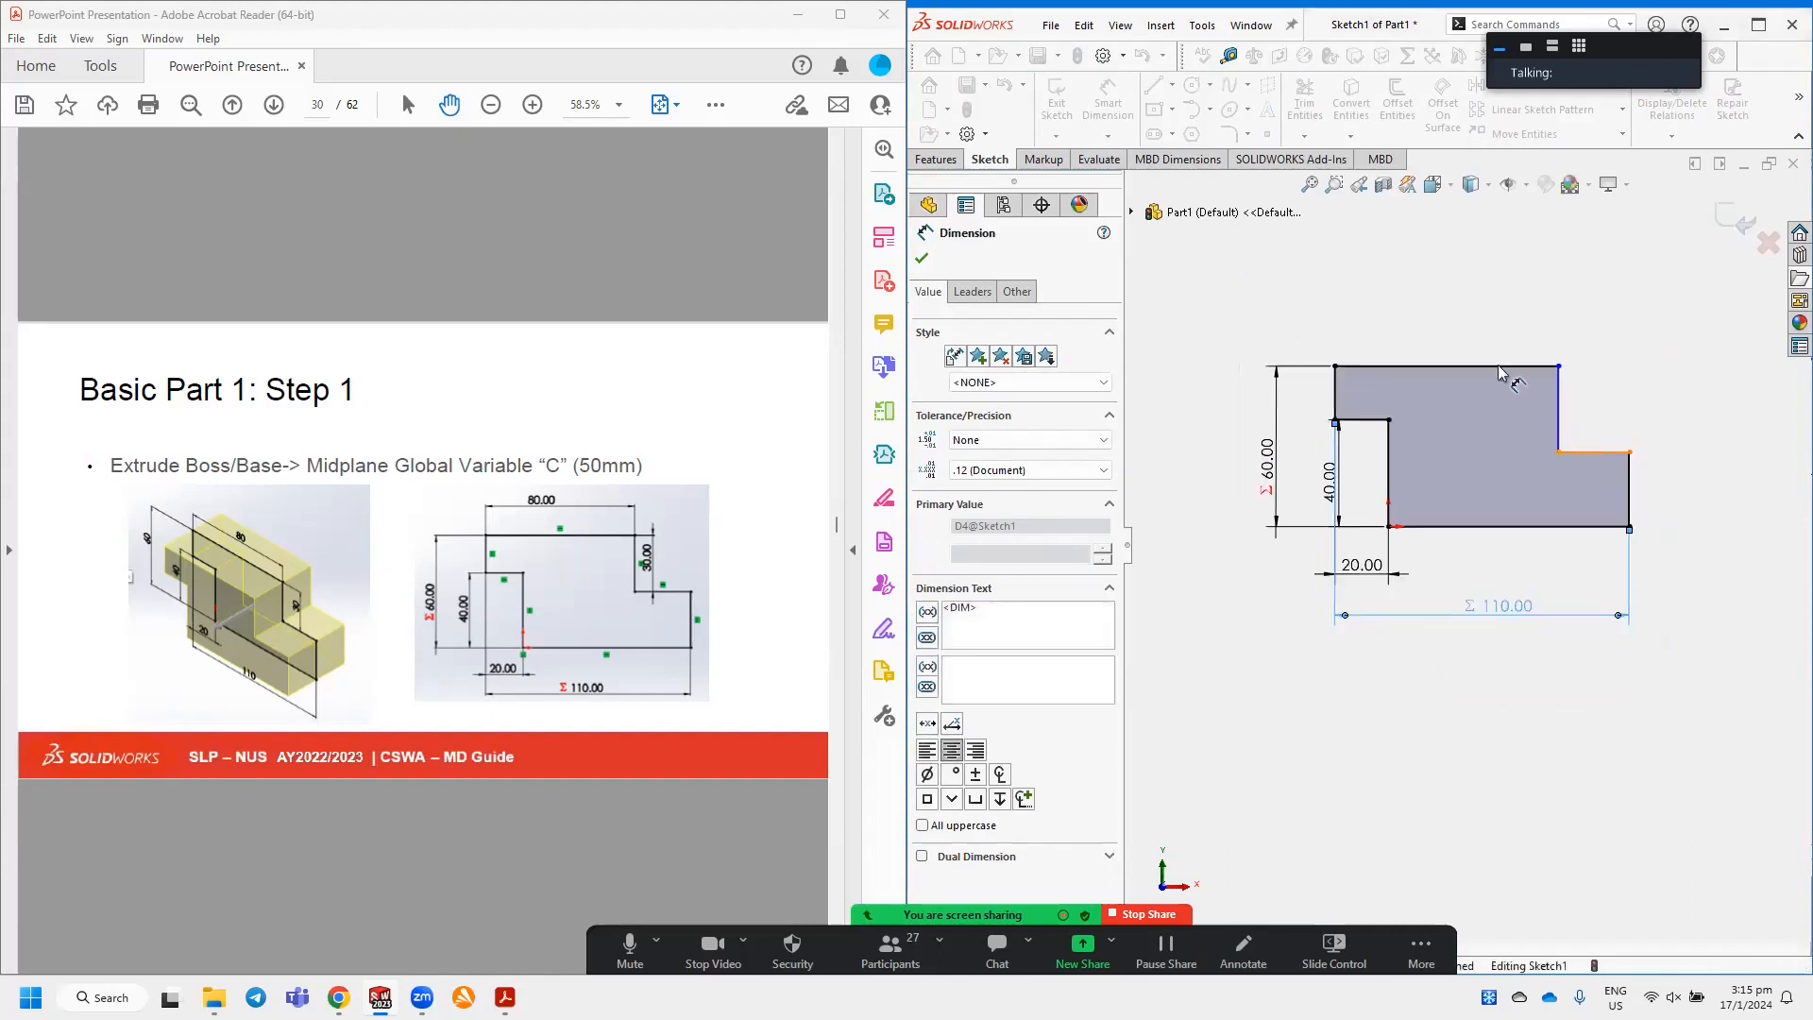
pyautogui.click(1563, 412)
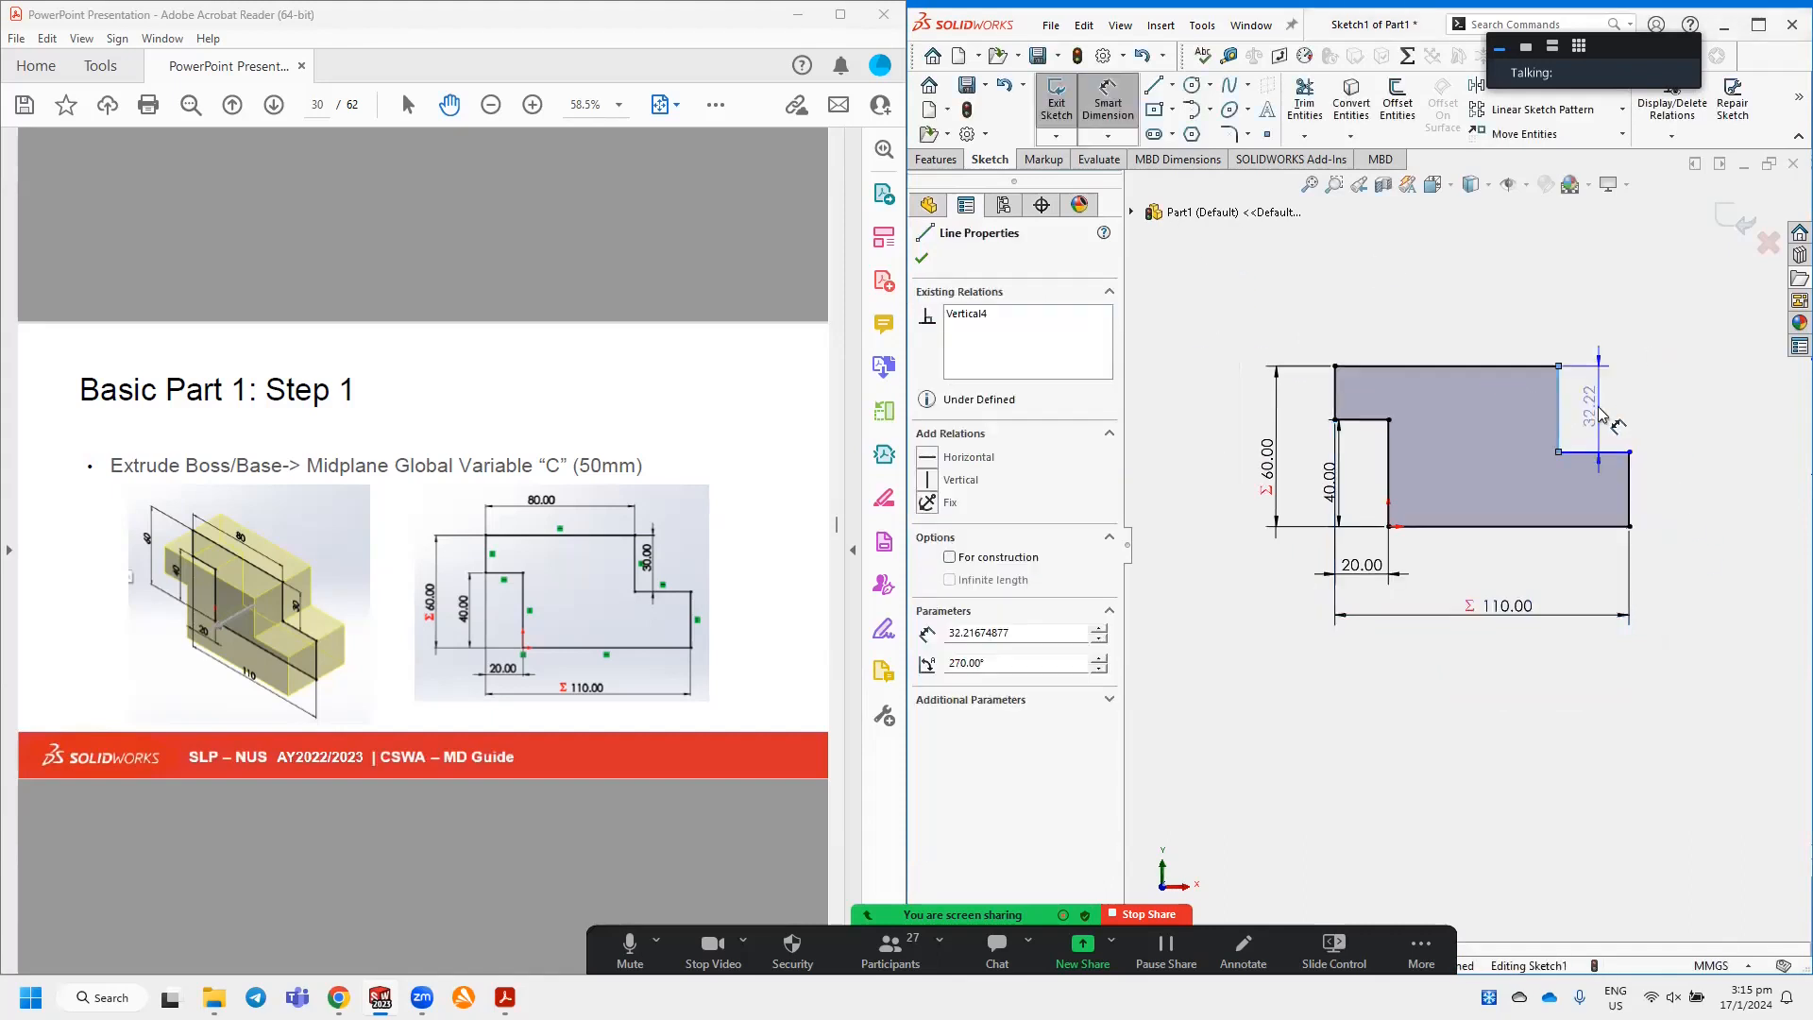
pyautogui.click(1603, 413)
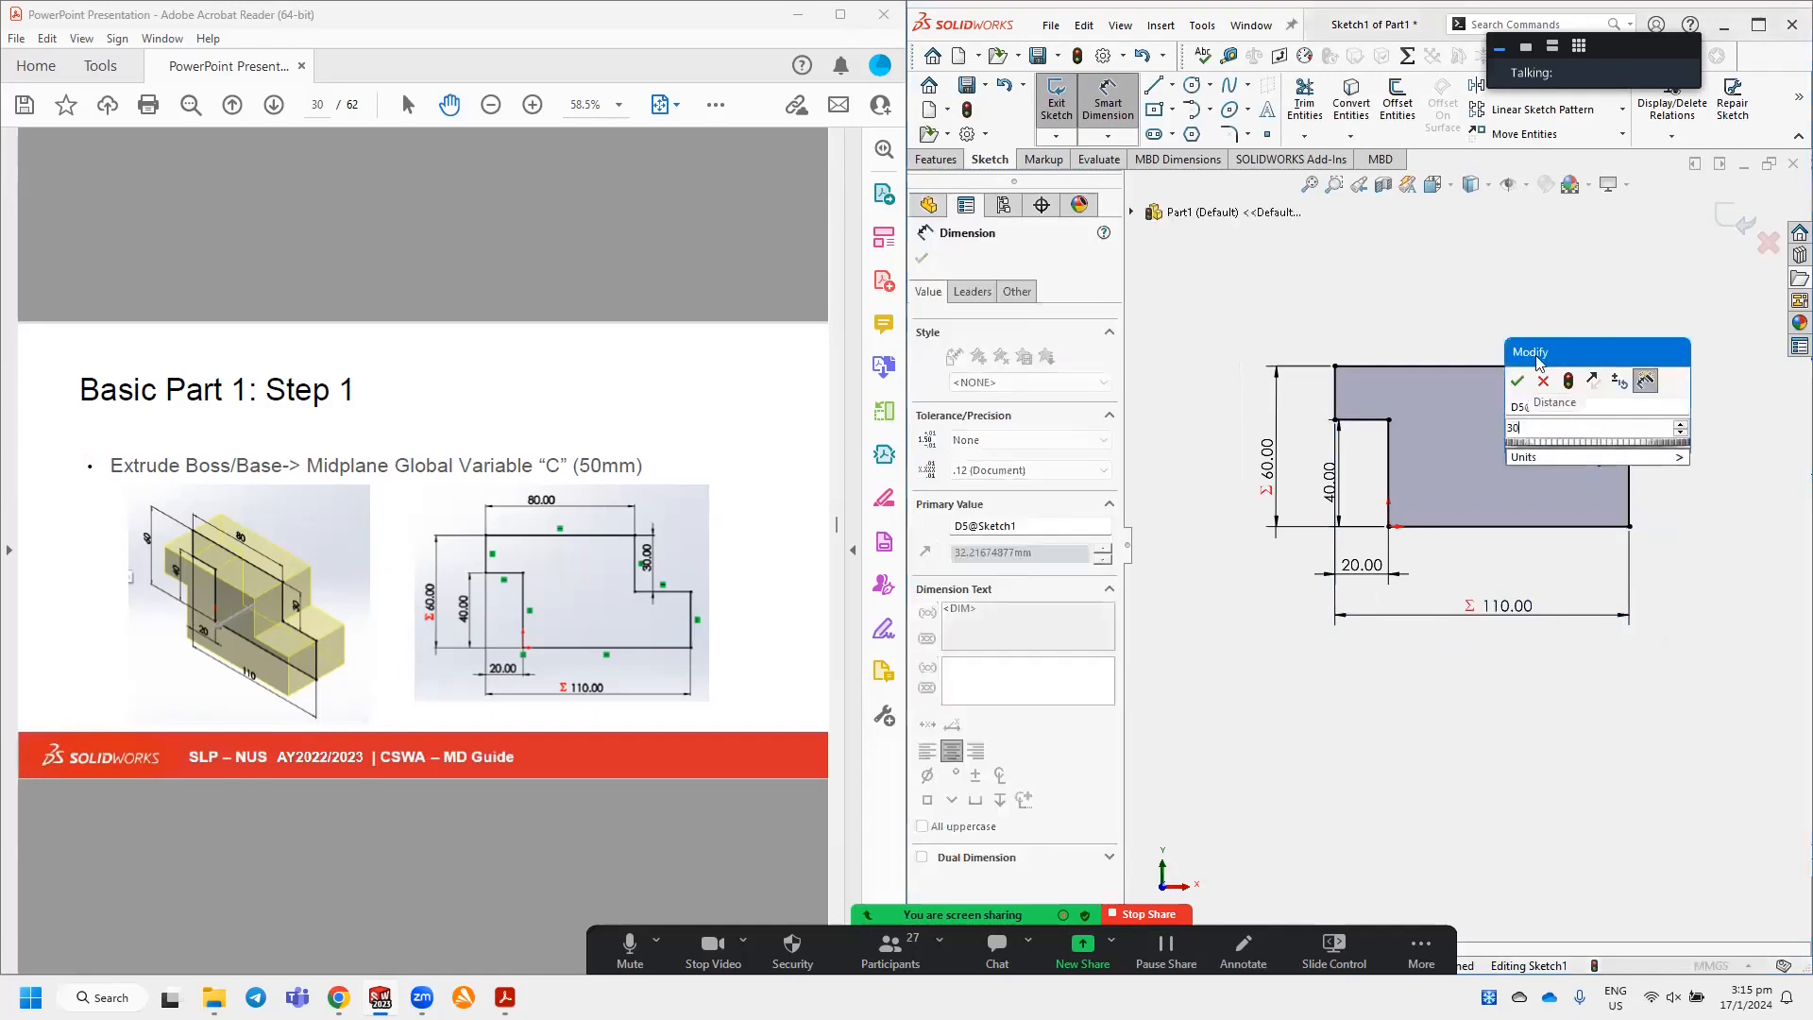
pyautogui.write('30')
pyautogui.click(1518, 380)
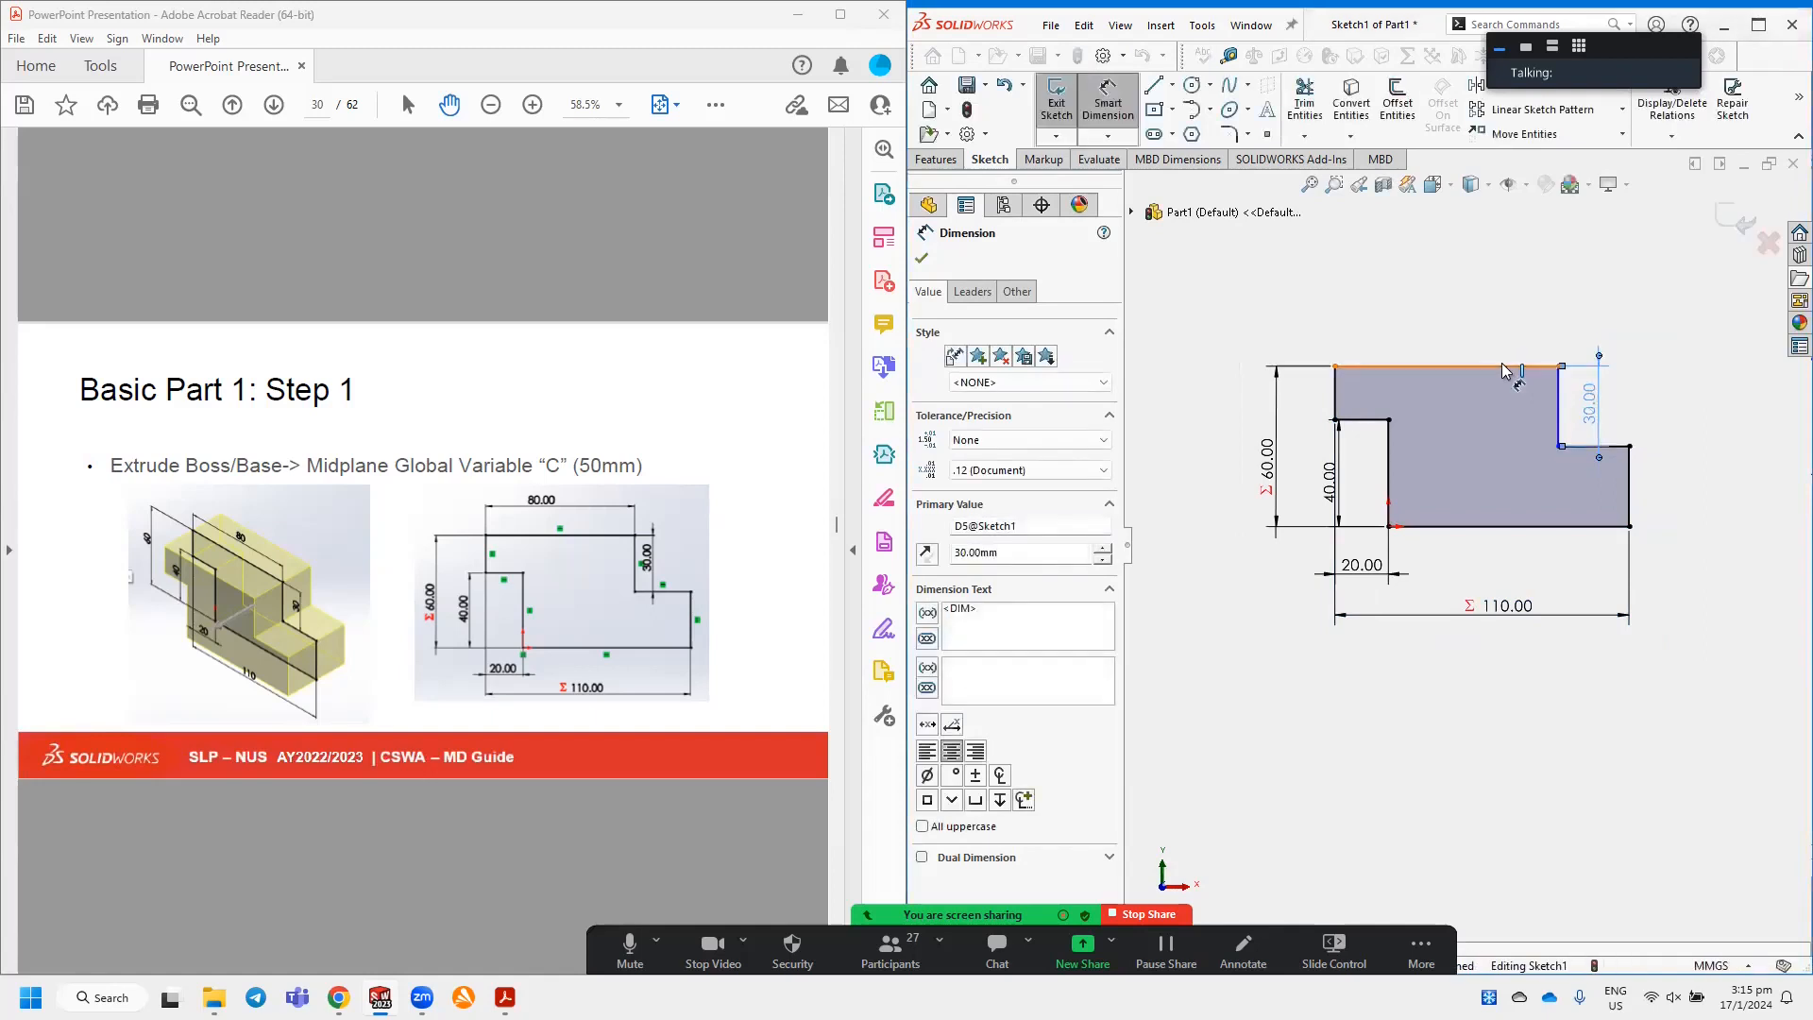
pyautogui.click(1495, 310)
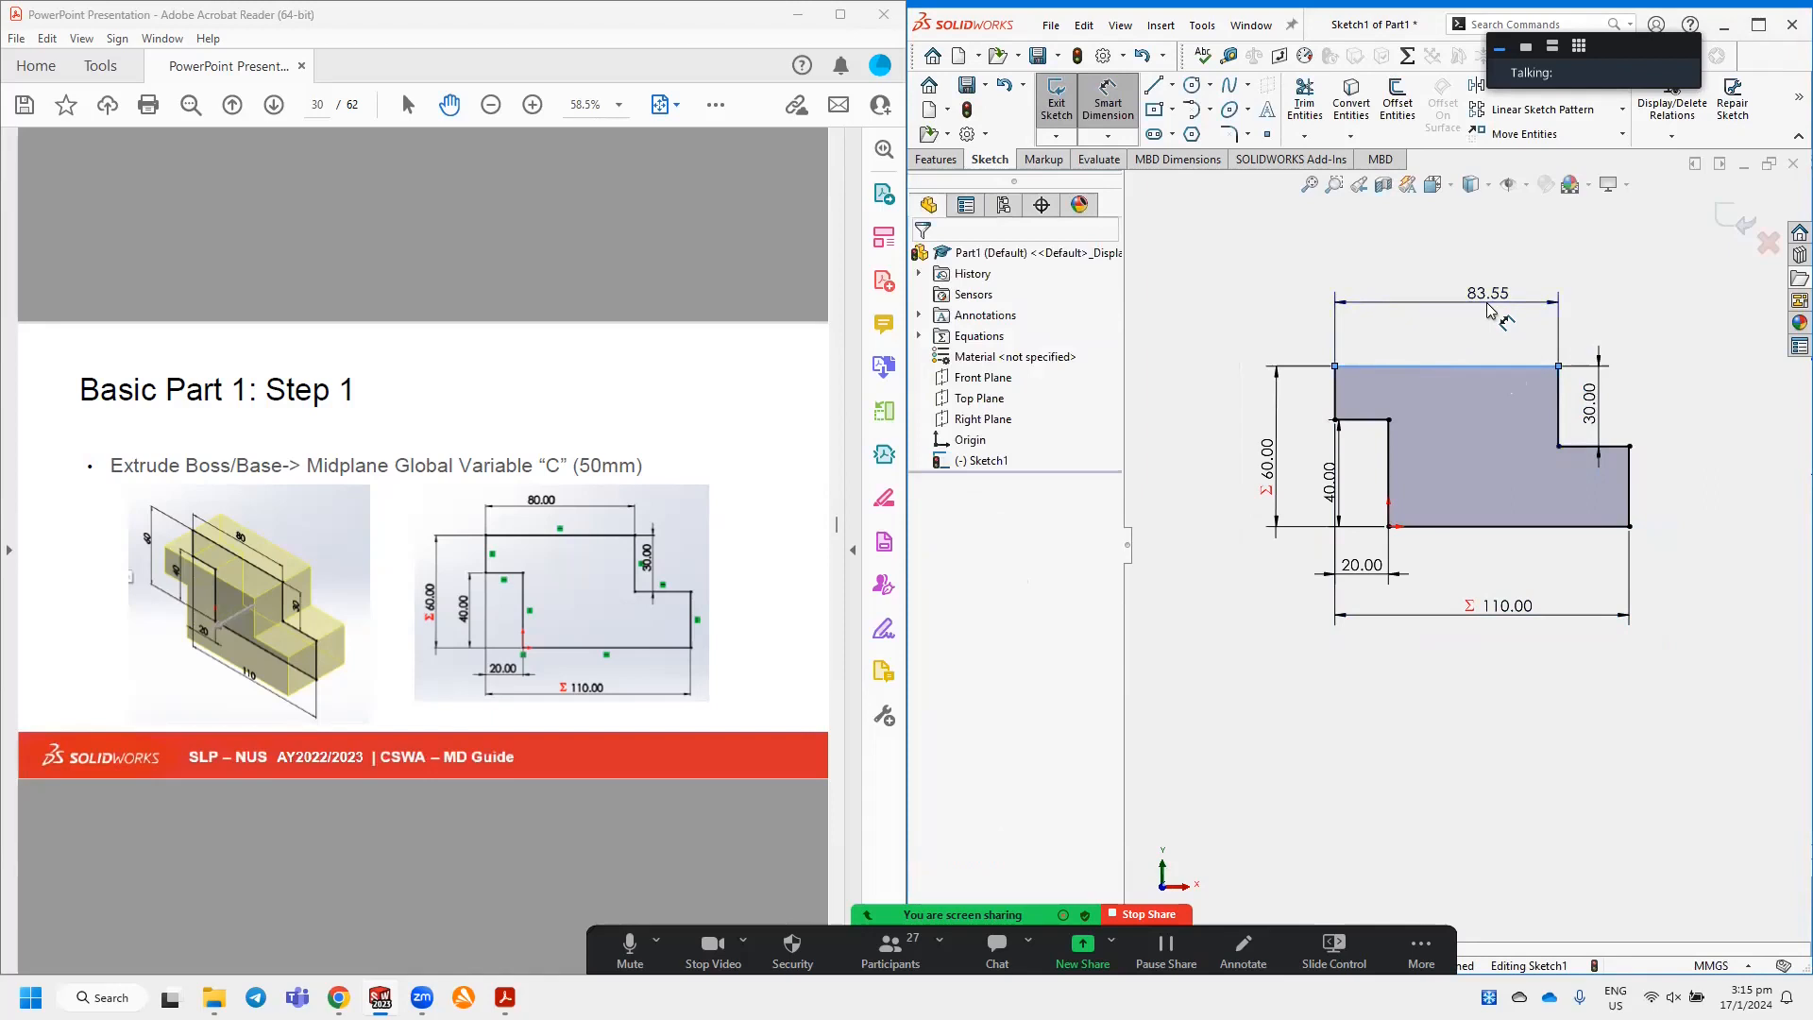
pyautogui.click(1488, 307)
pyautogui.write('80')
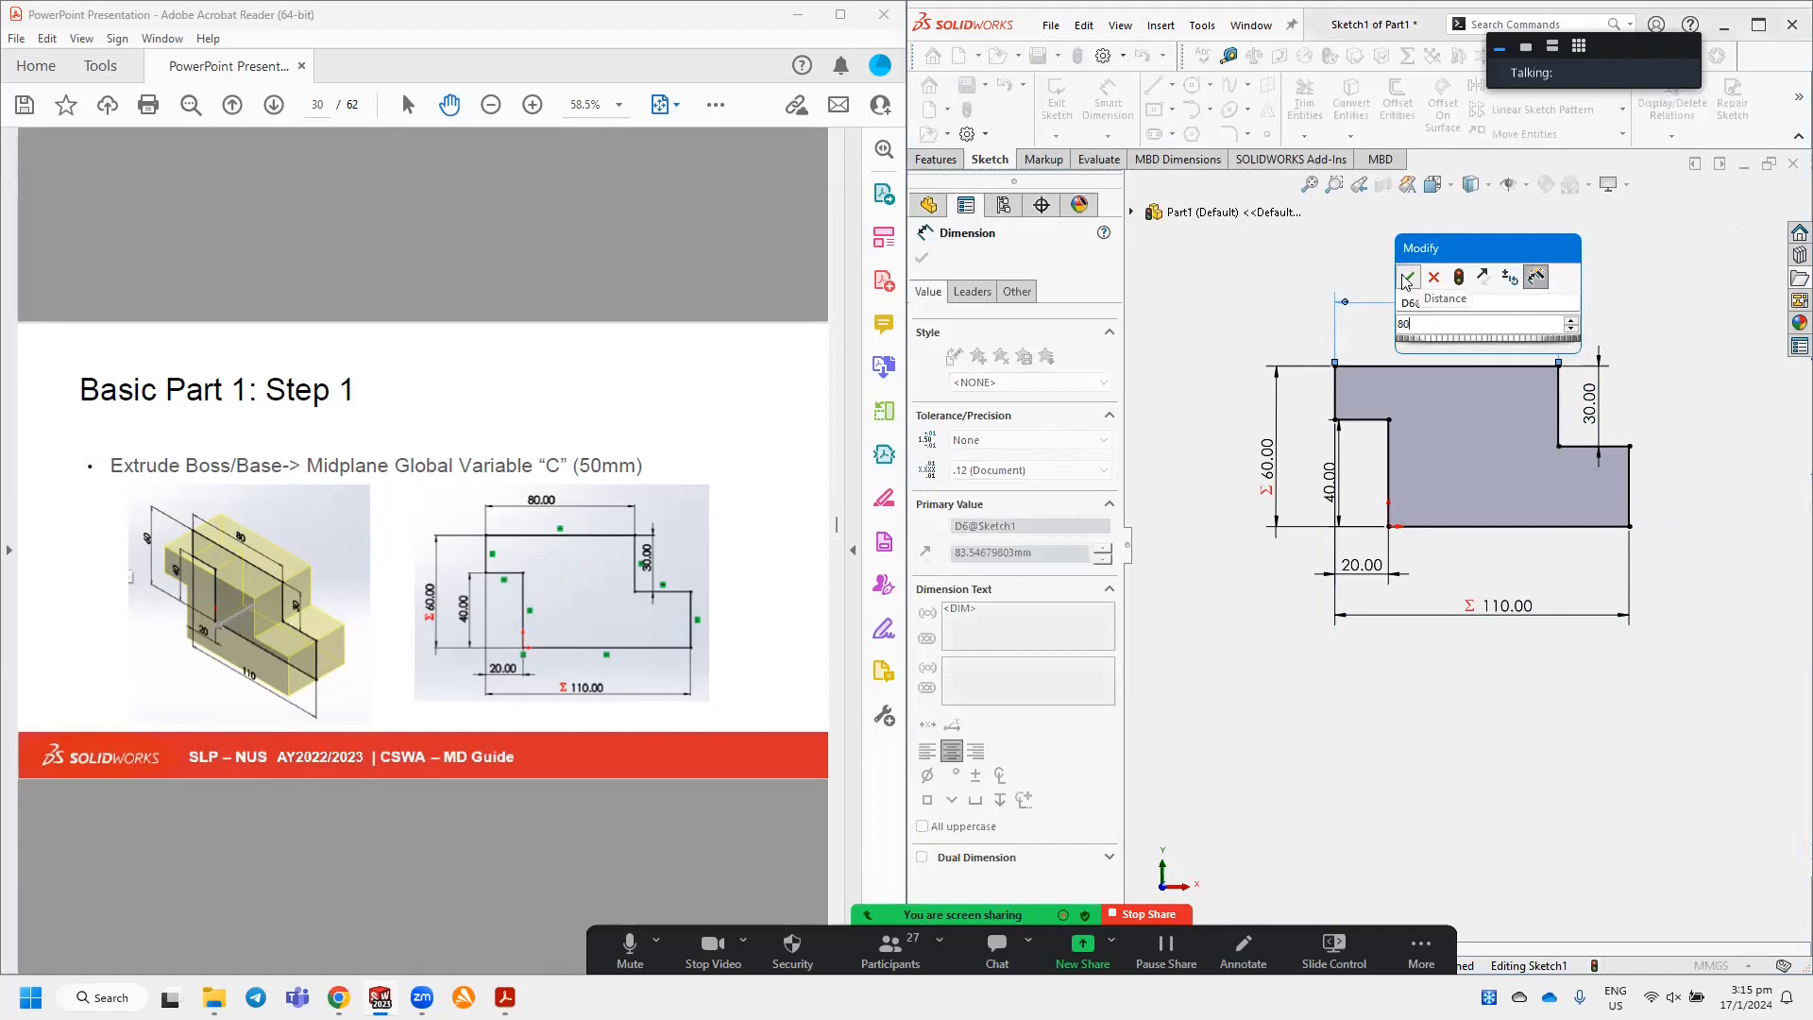
pyautogui.click(1407, 278)
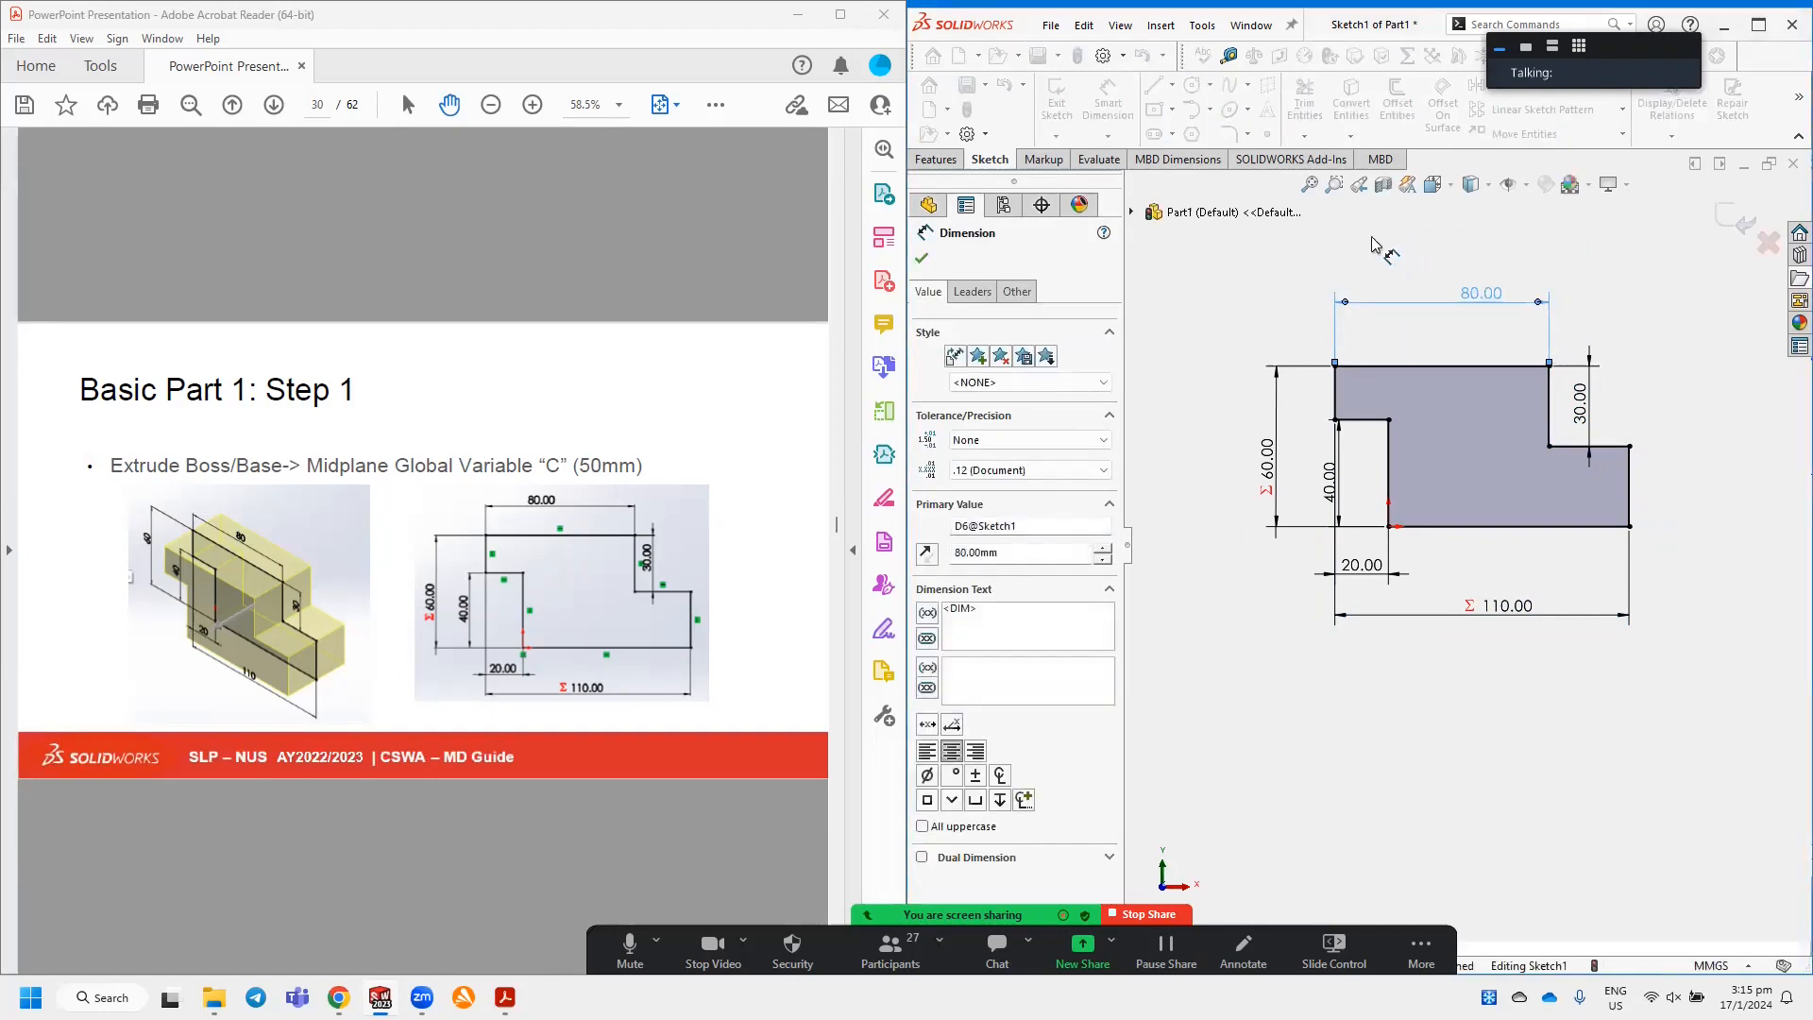
pyautogui.click(1376, 246)
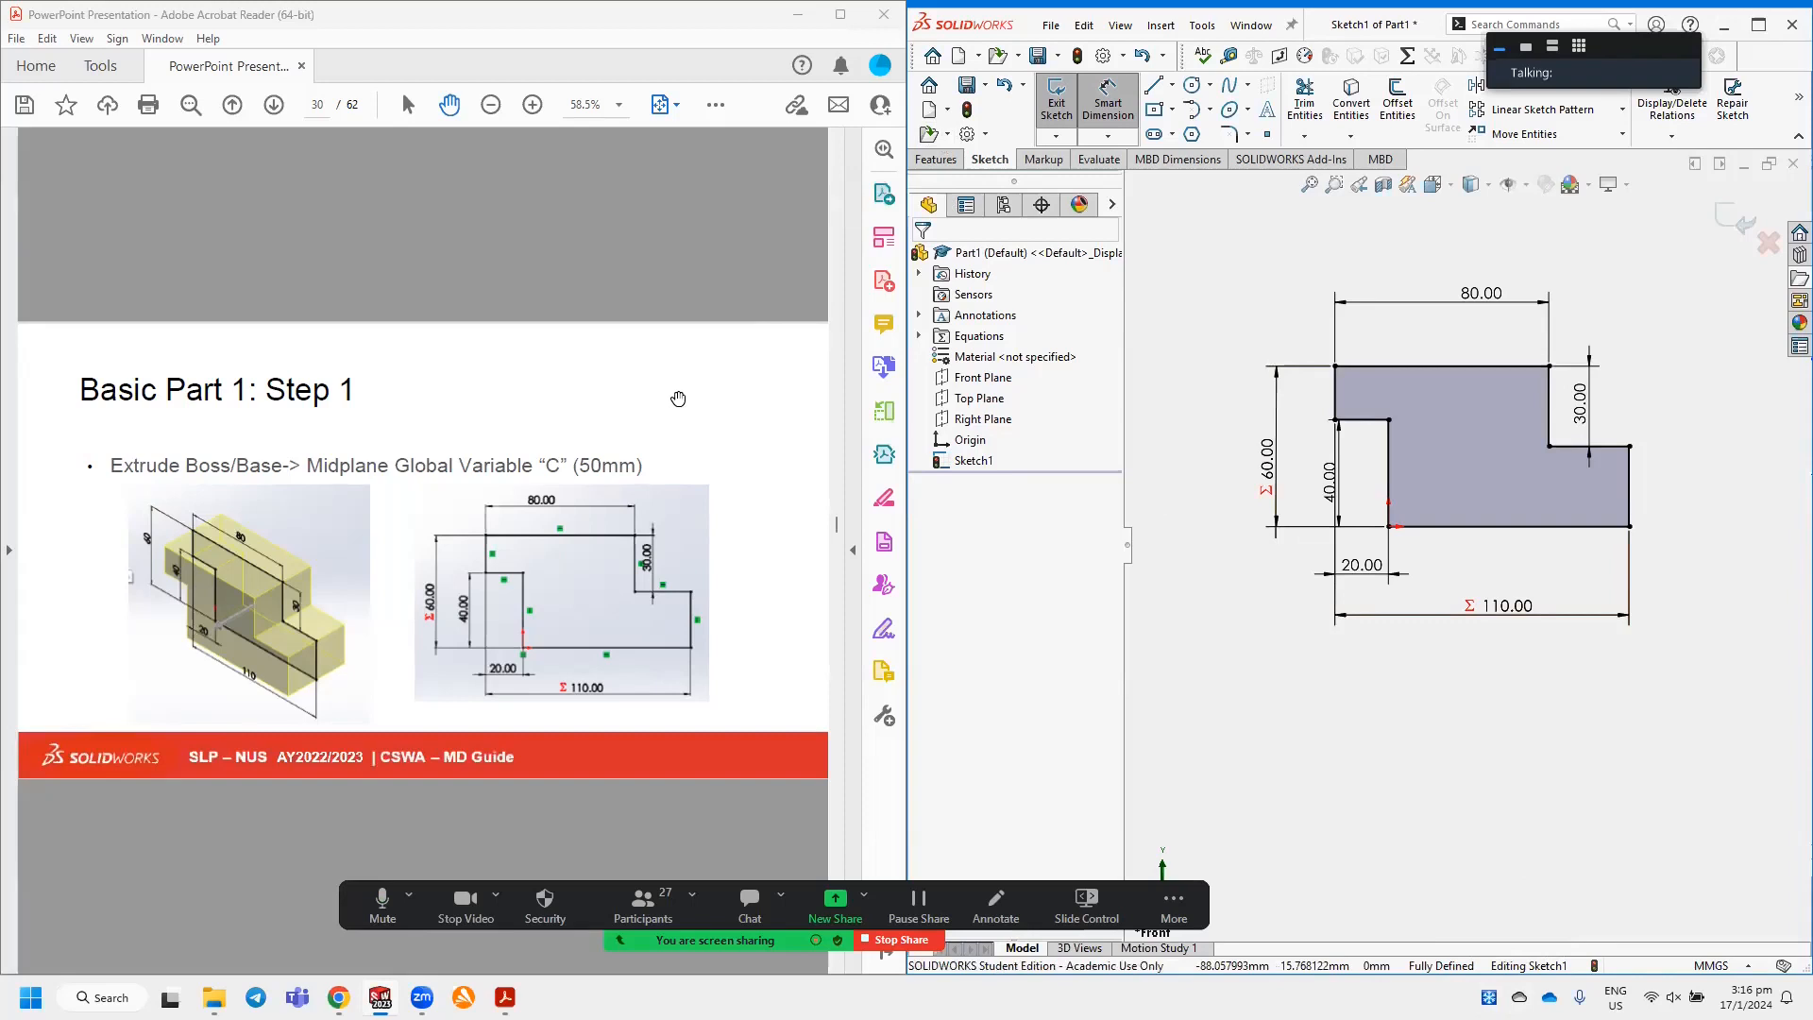
# Extrude the dimensioned Step 1 profile as a Mid Plane boss, linking its depth to global variable C.
pyautogui.click(935, 155)
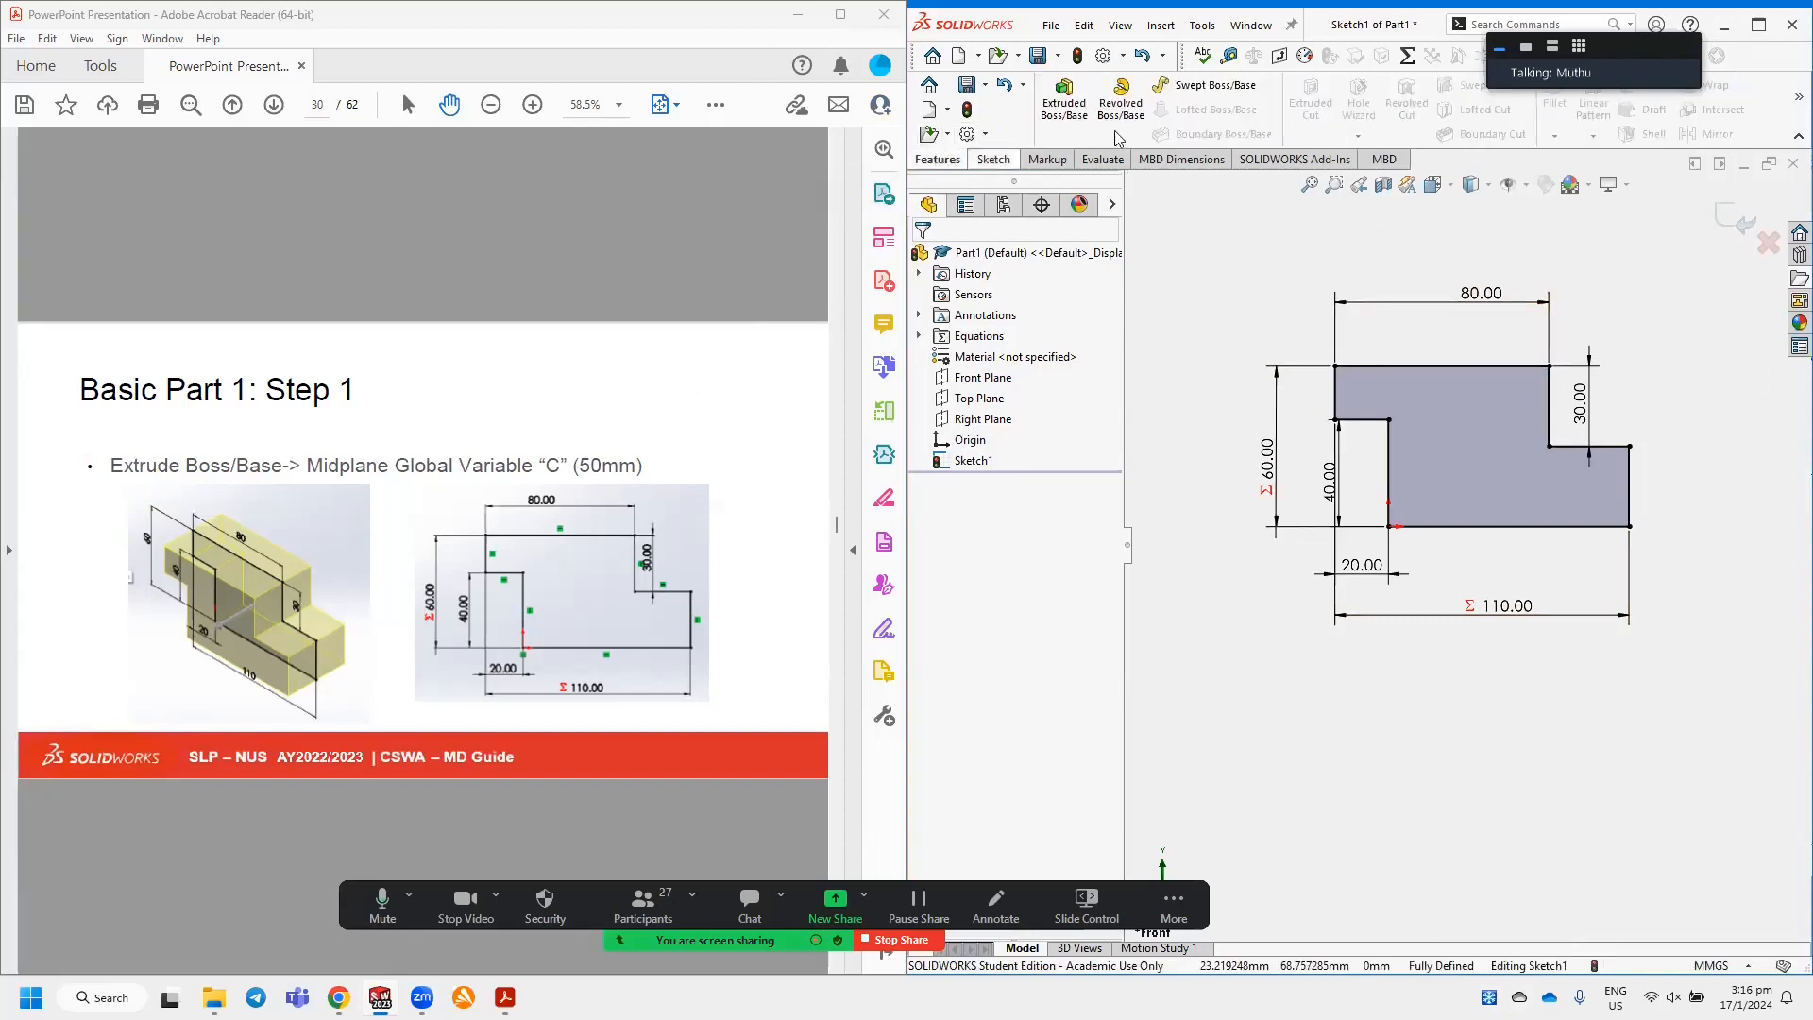
pyautogui.scroll(2, 532, 387)
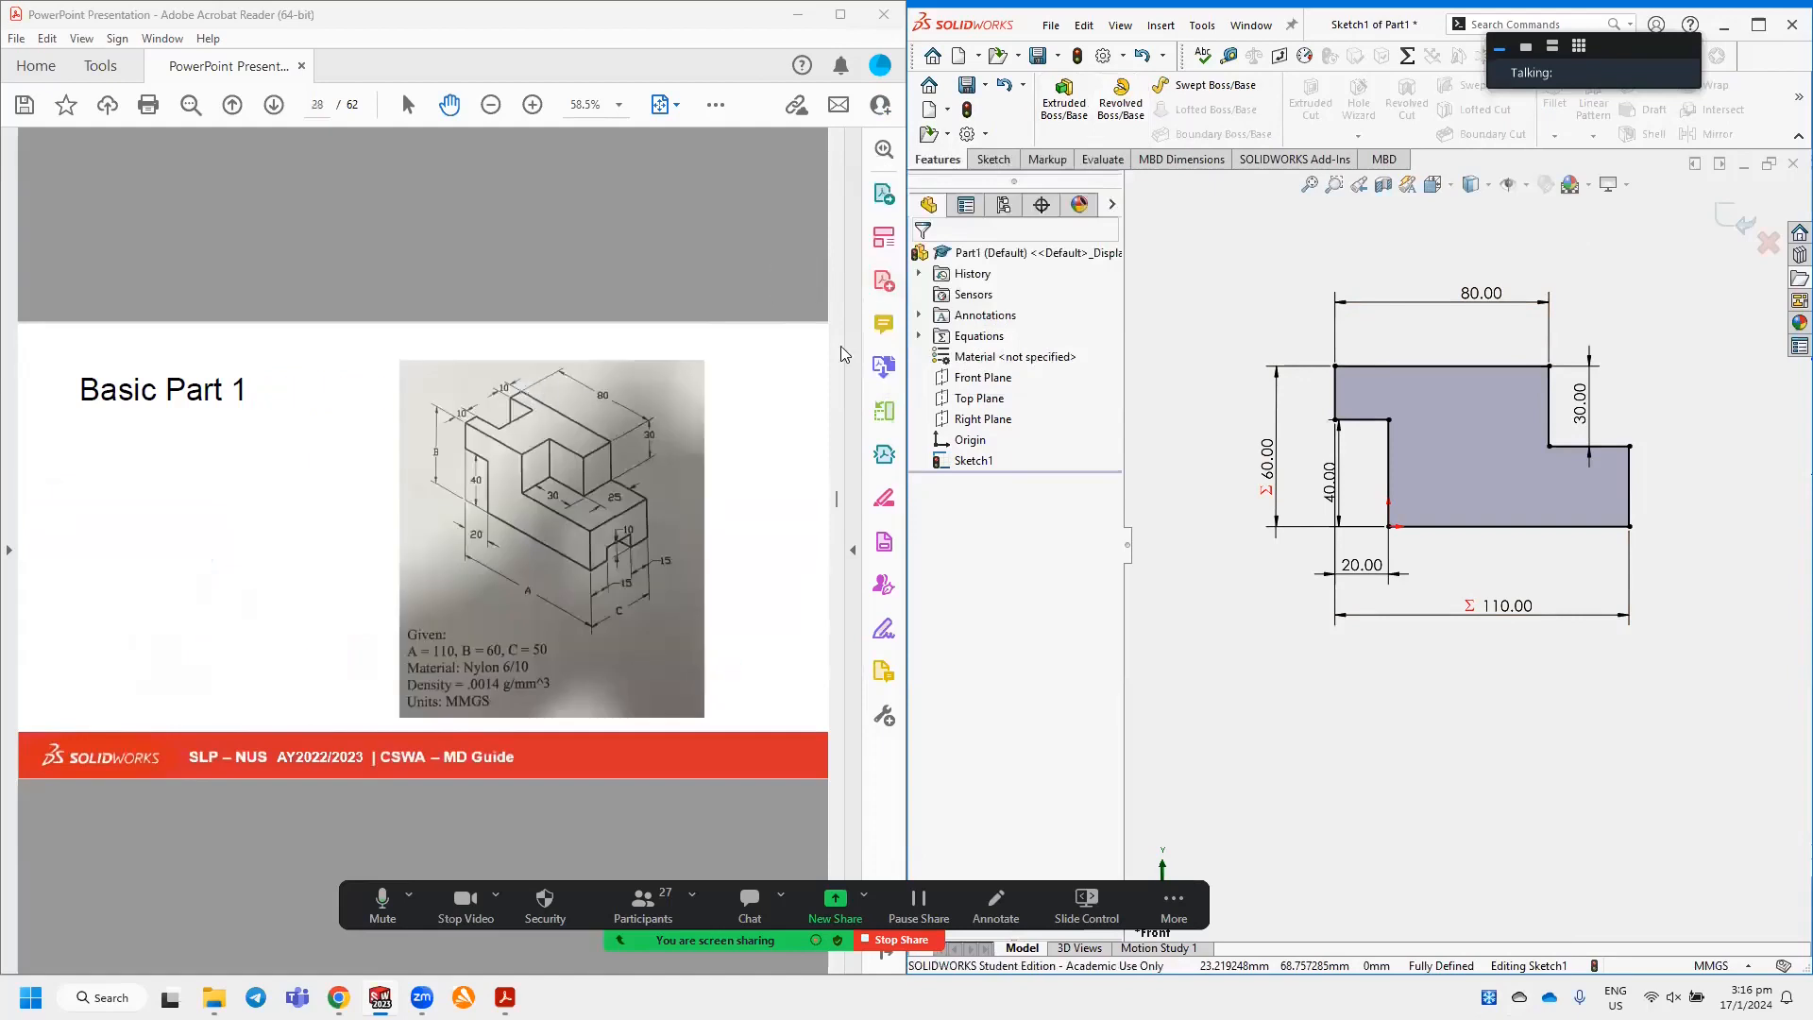
pyautogui.scroll(-2, 688, 395)
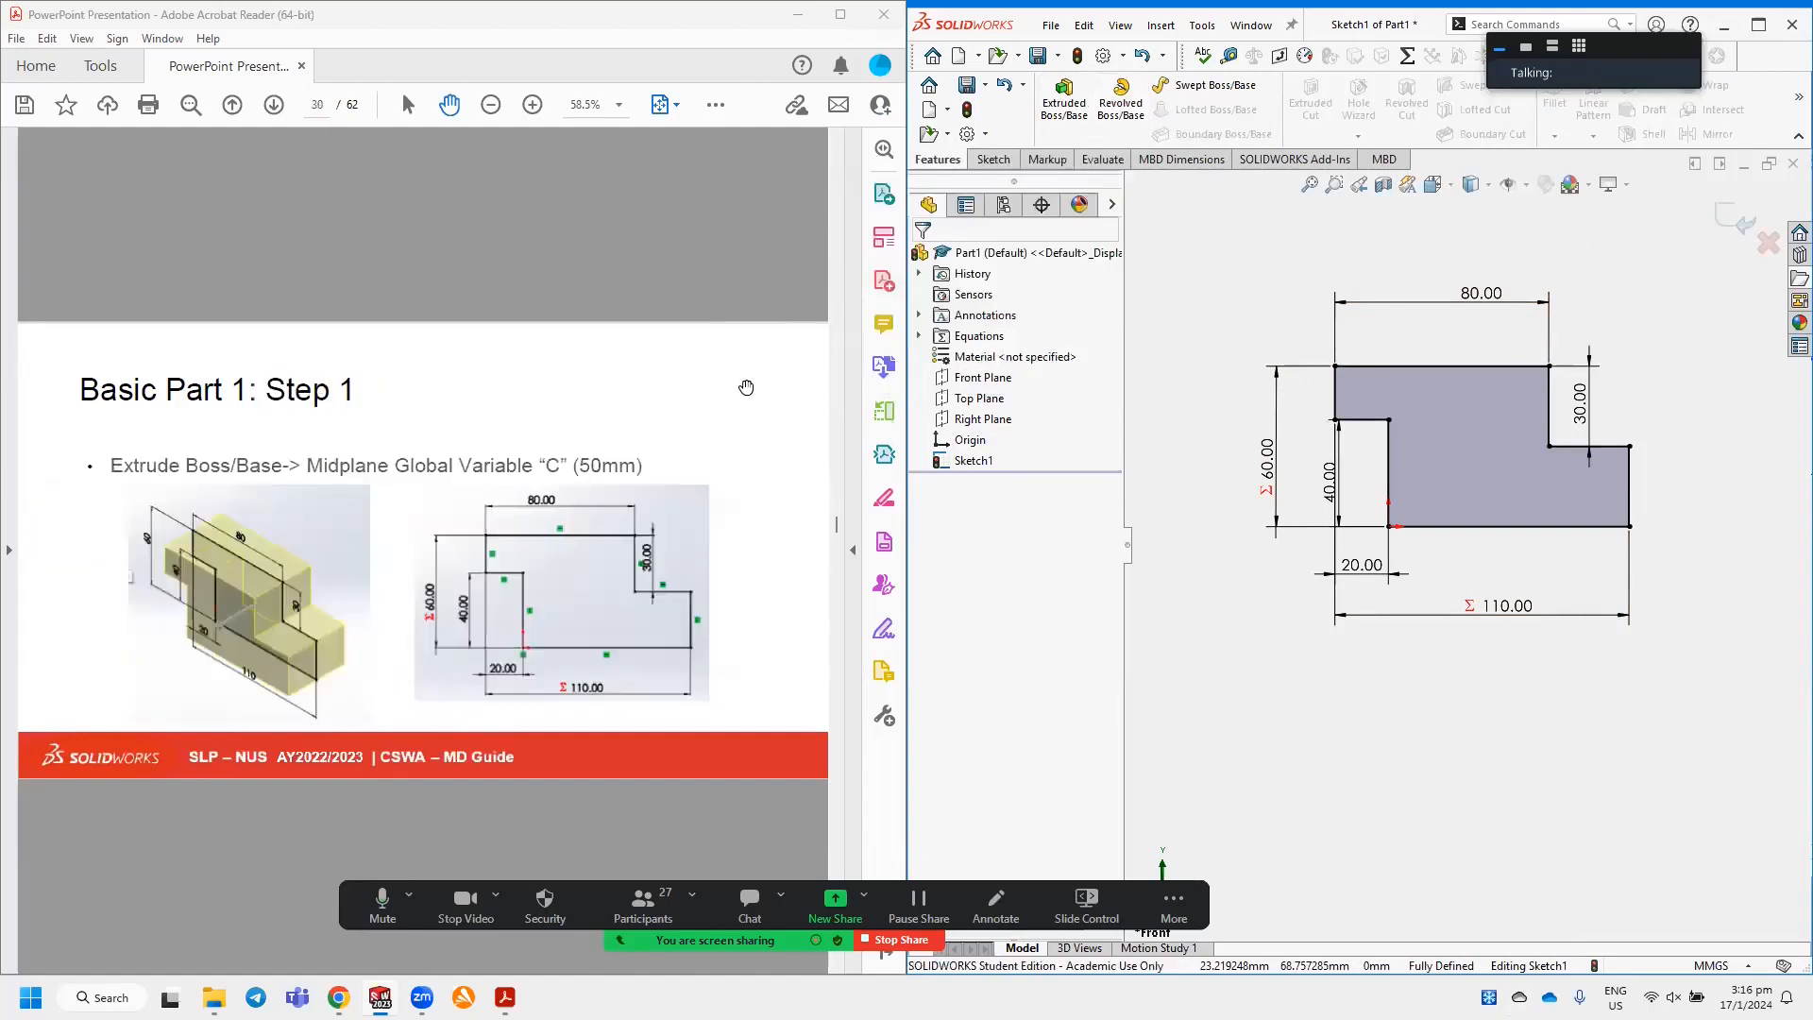
pyautogui.click(1065, 92)
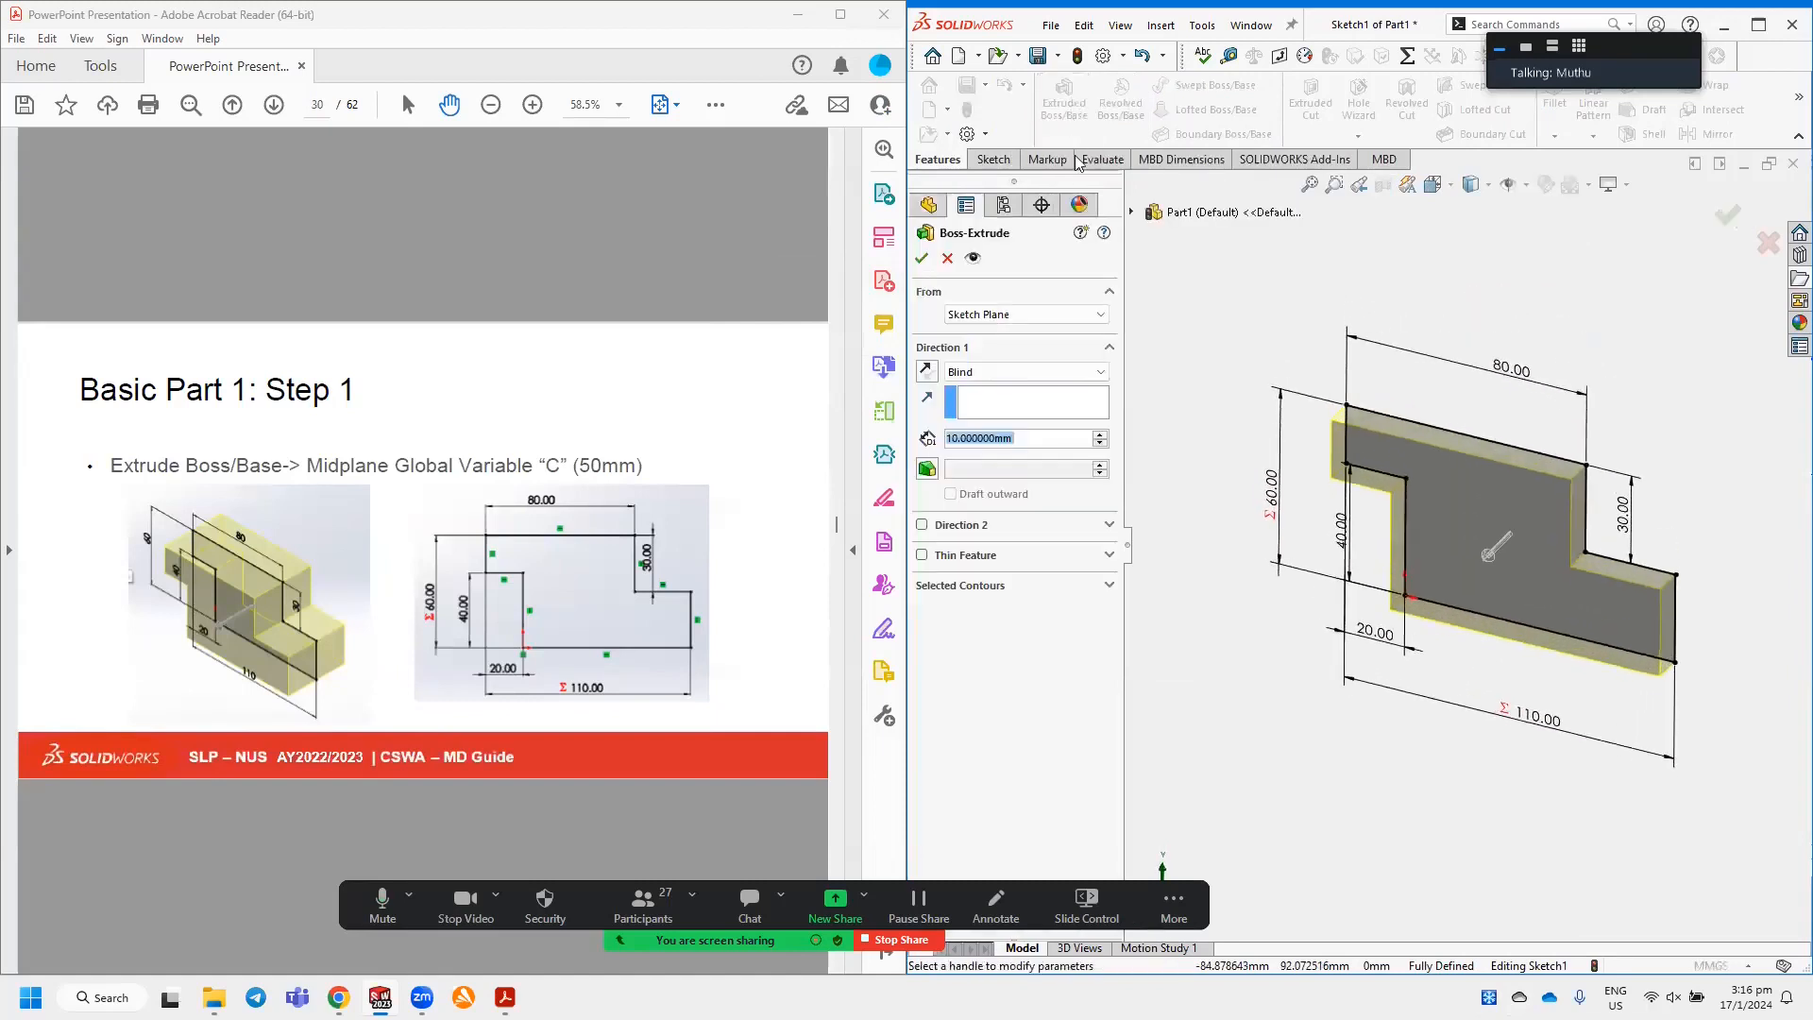
pyautogui.click(1044, 373)
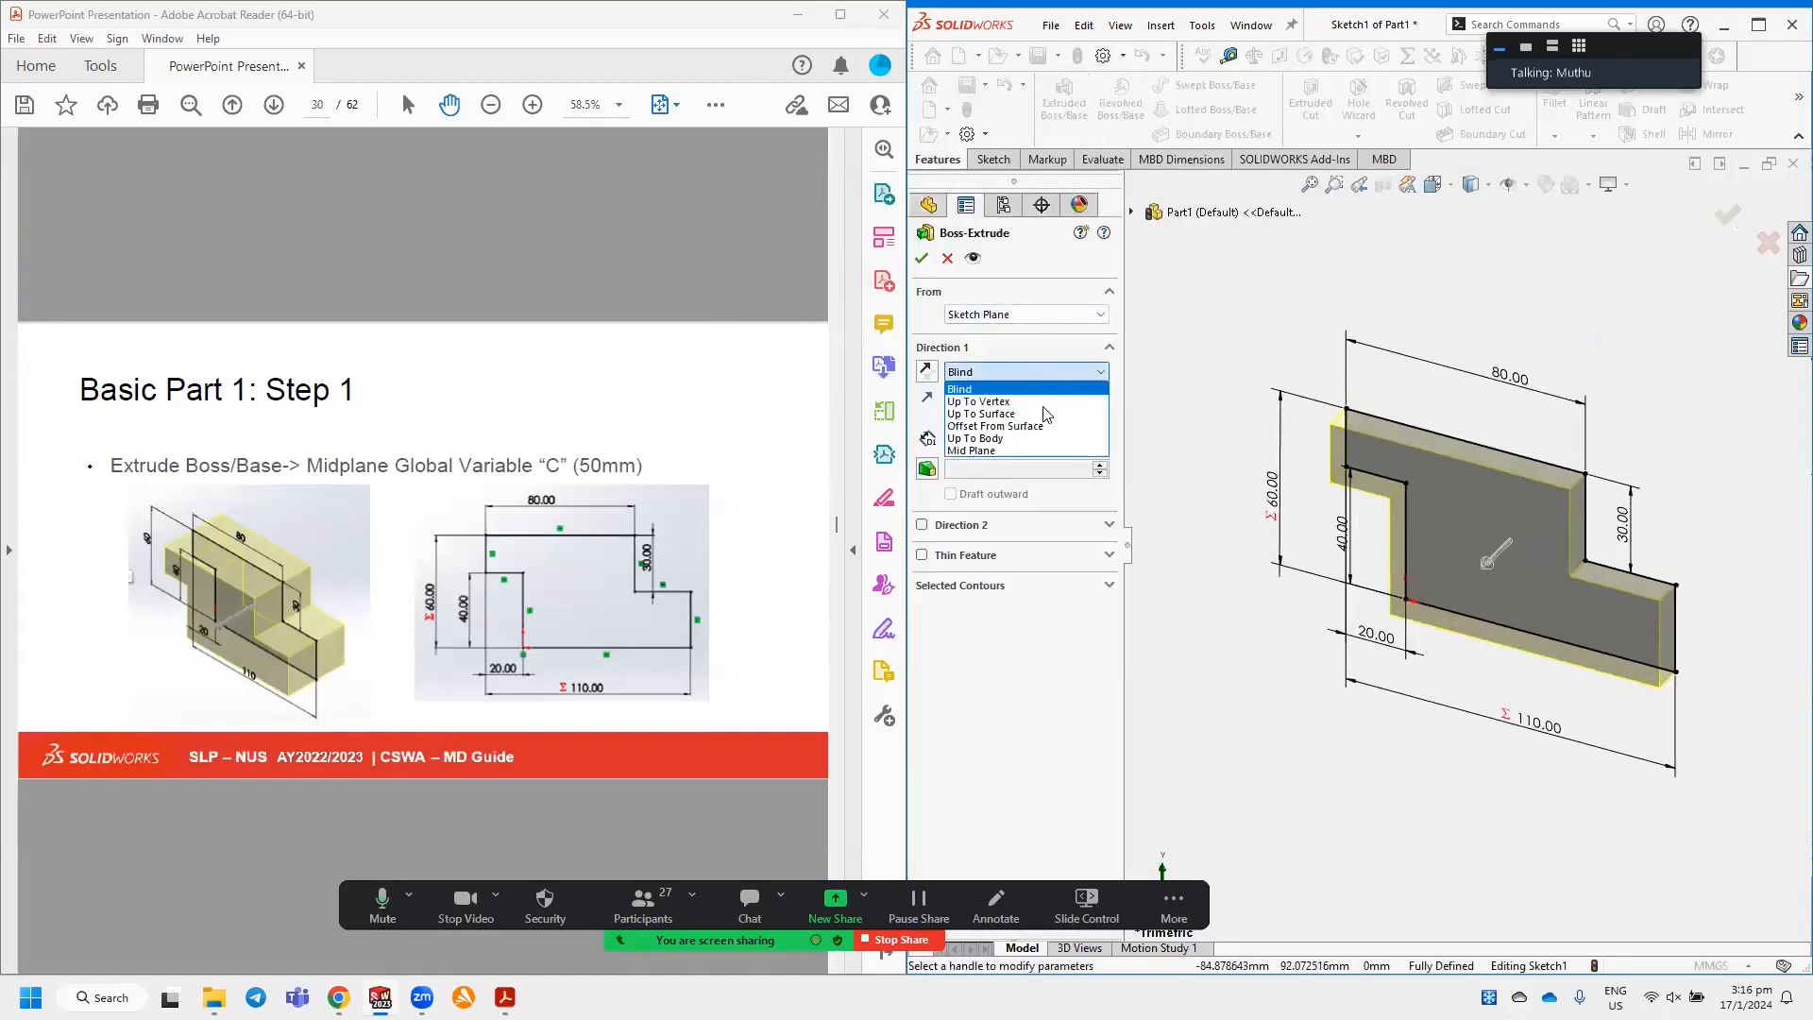
pyautogui.click(1033, 452)
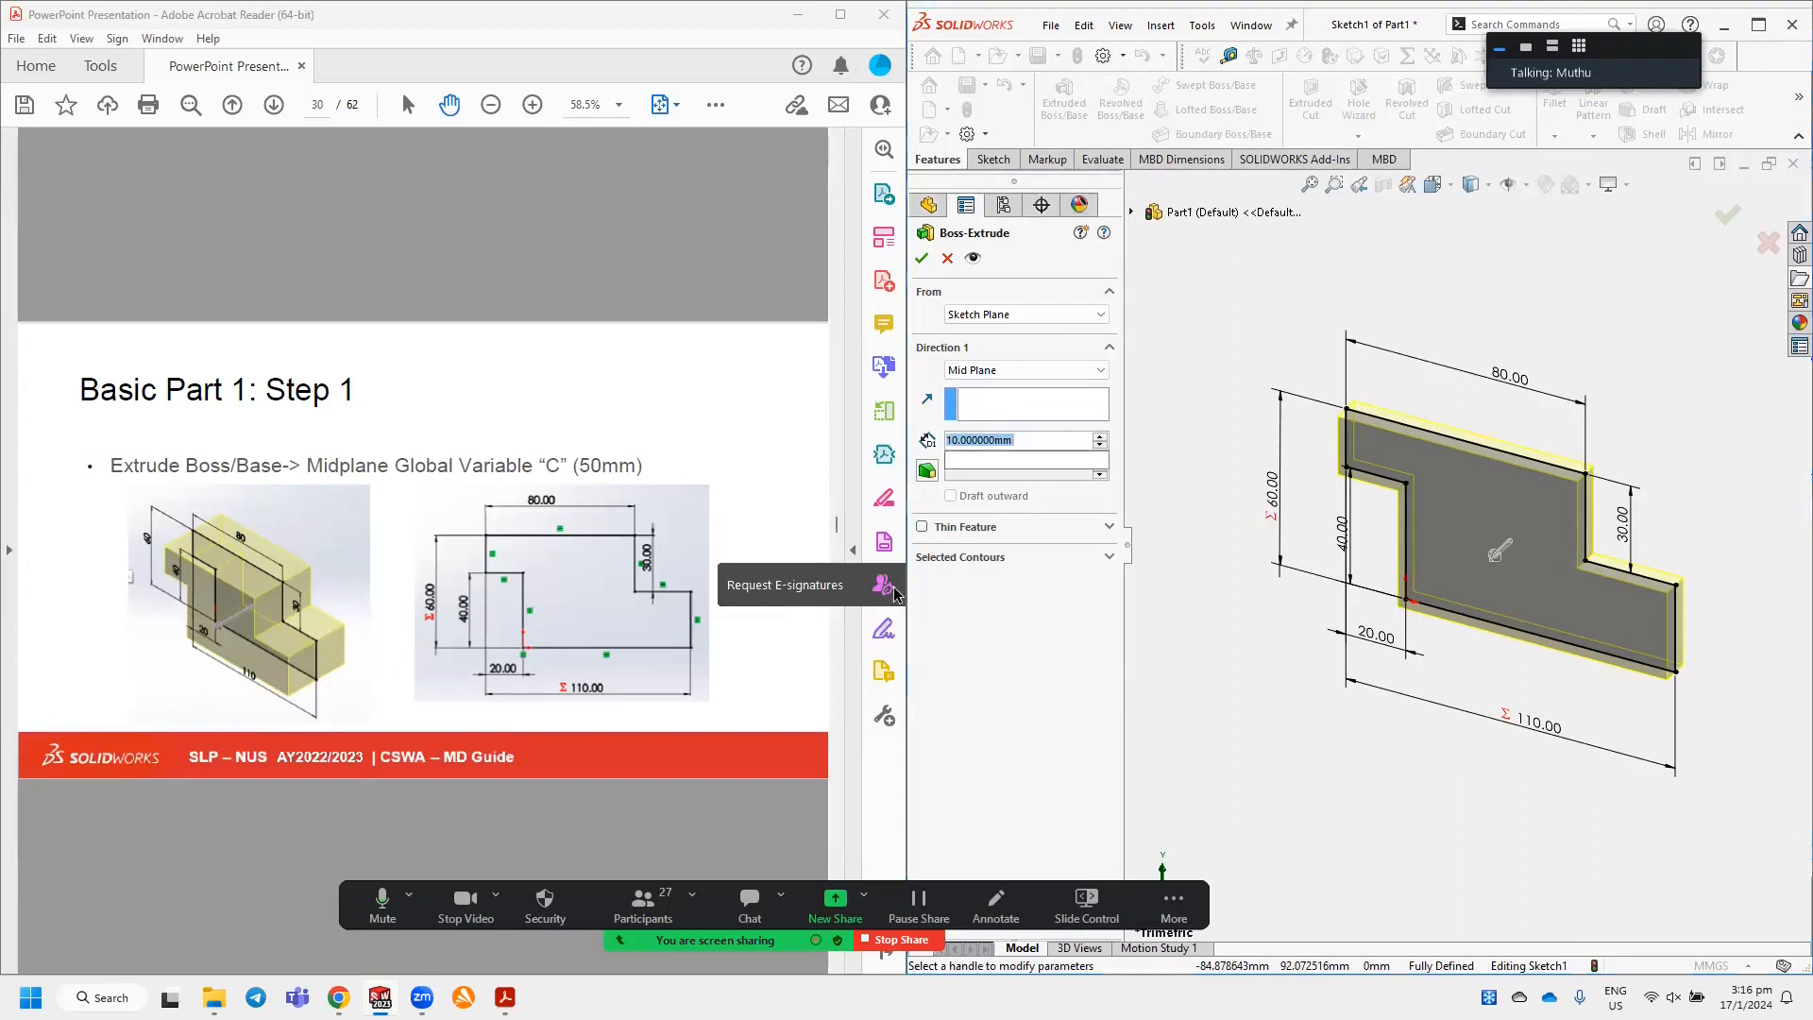
pyautogui.write('=')
pyautogui.moveTo(1083, 462)
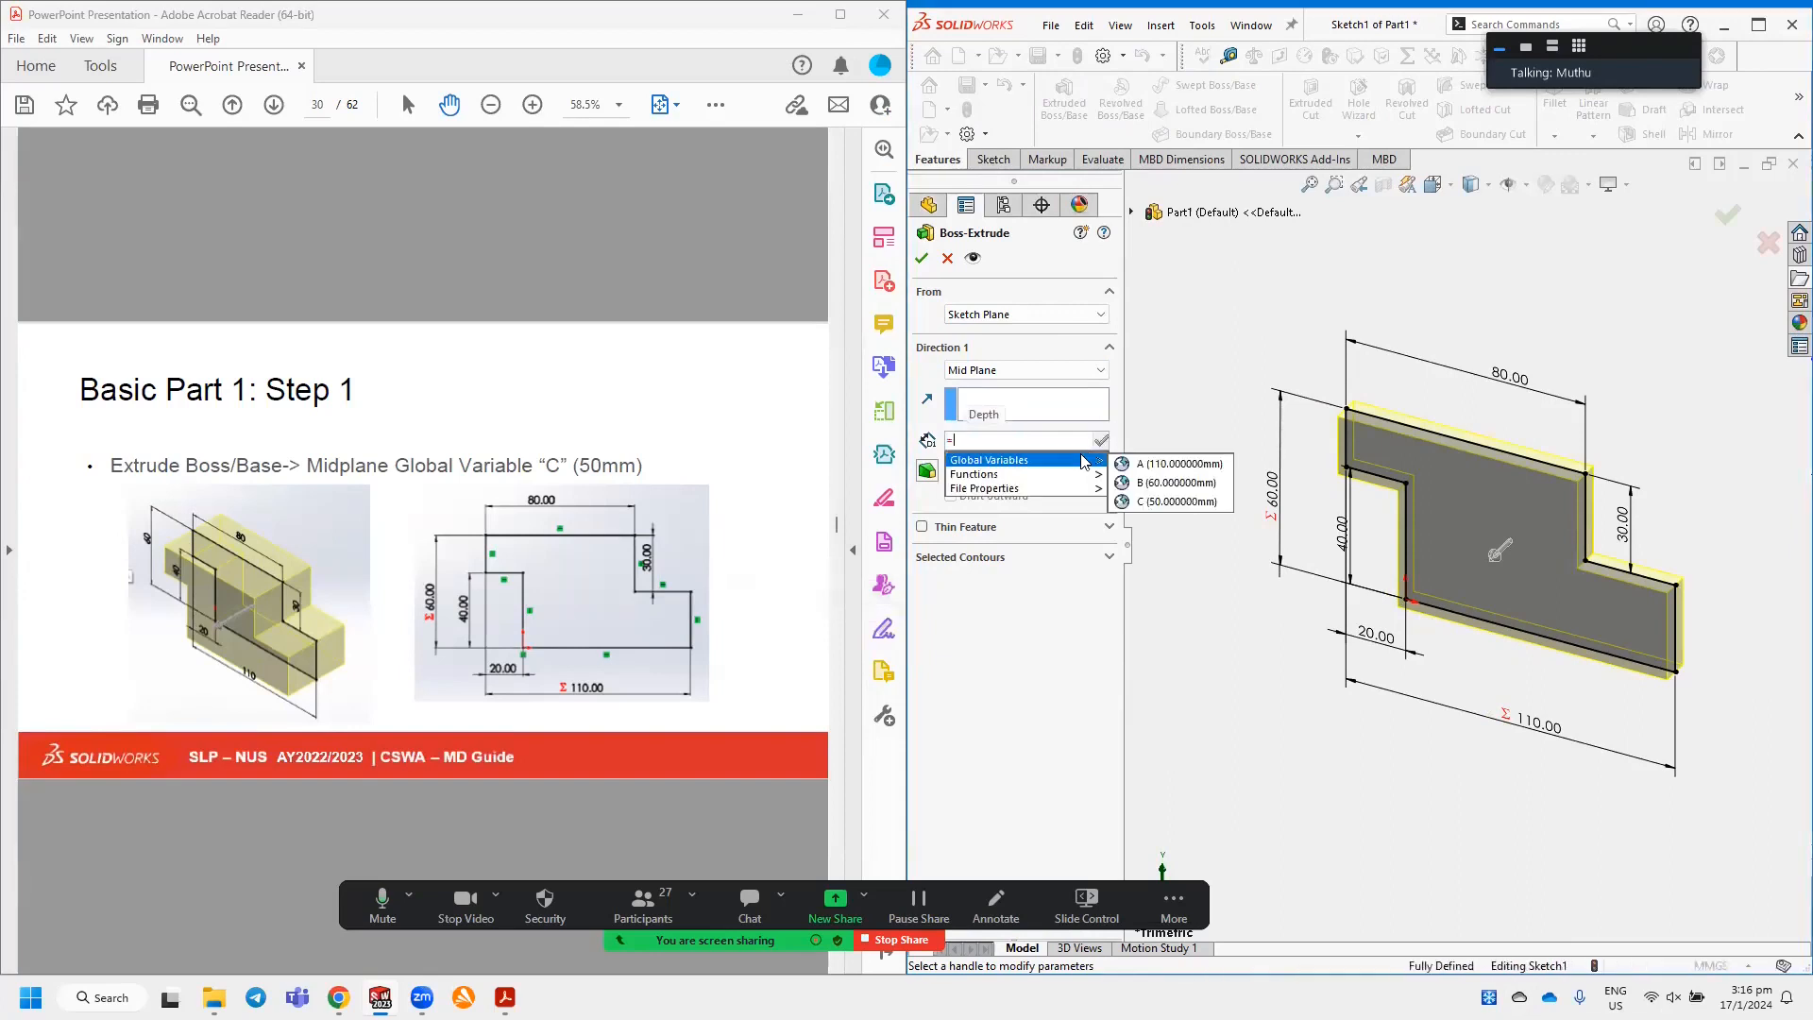
pyautogui.click(1167, 501)
pyautogui.click(919, 250)
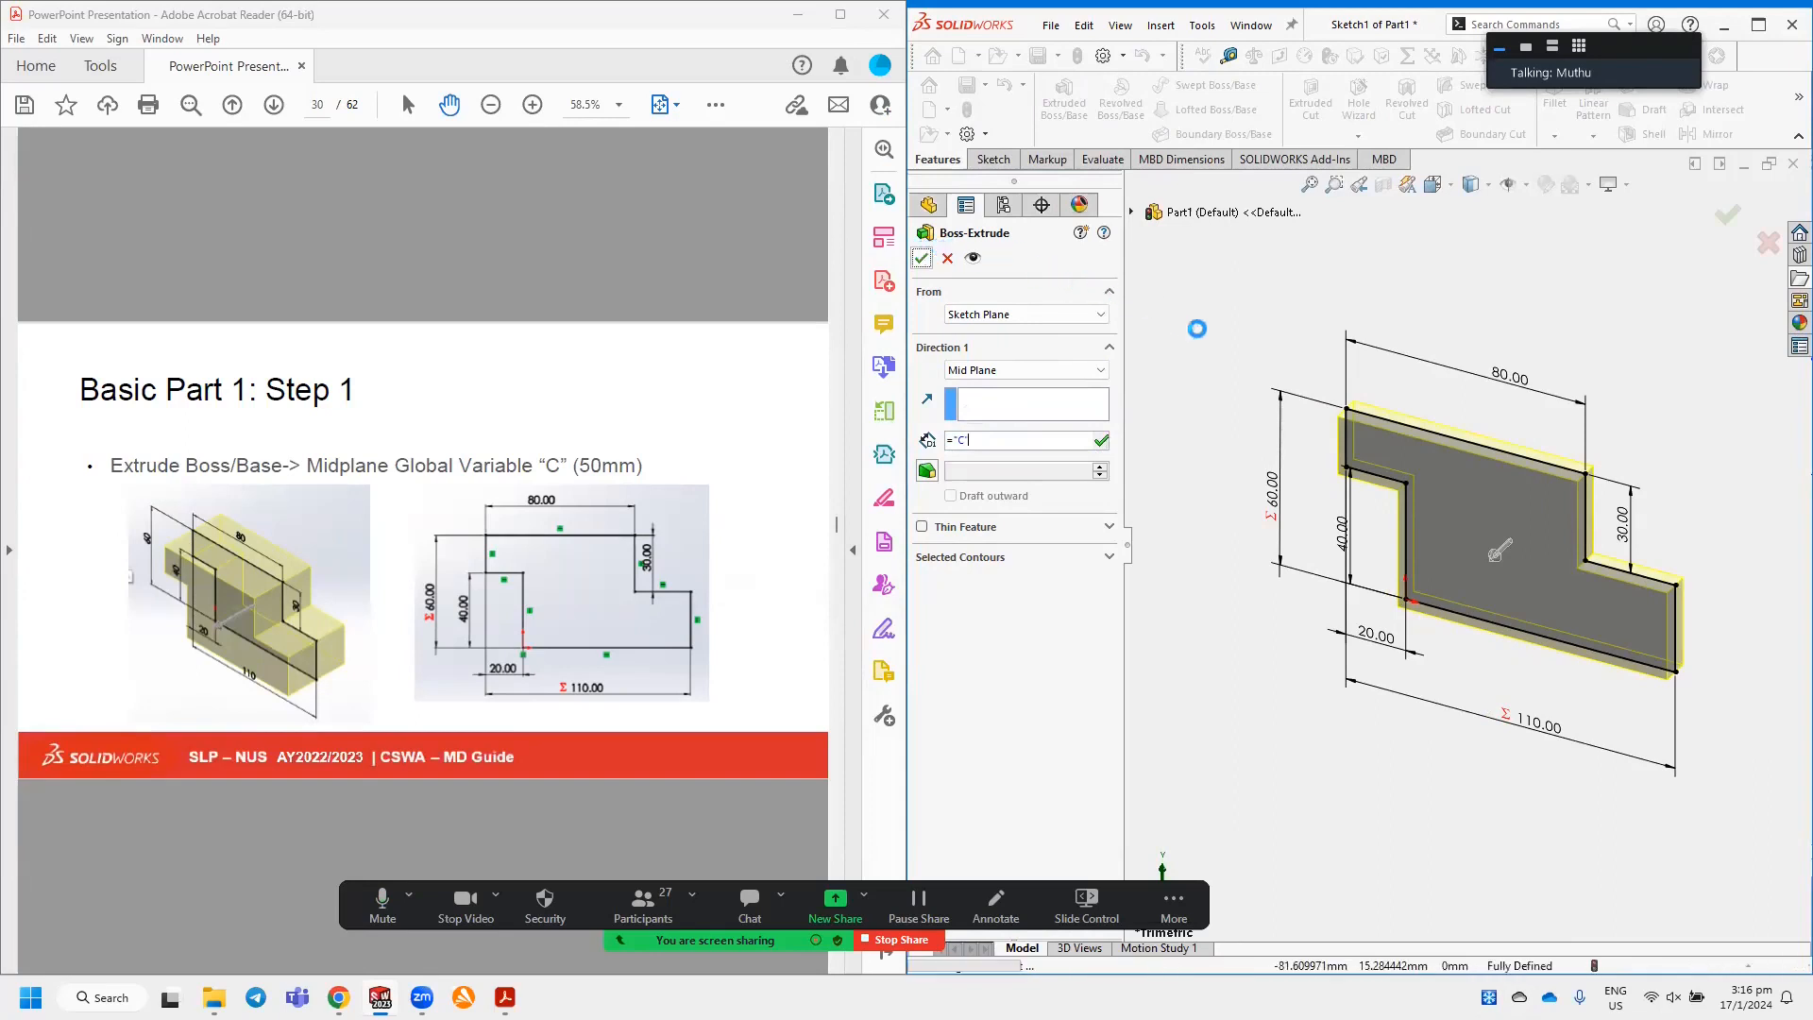
pyautogui.press('Return')
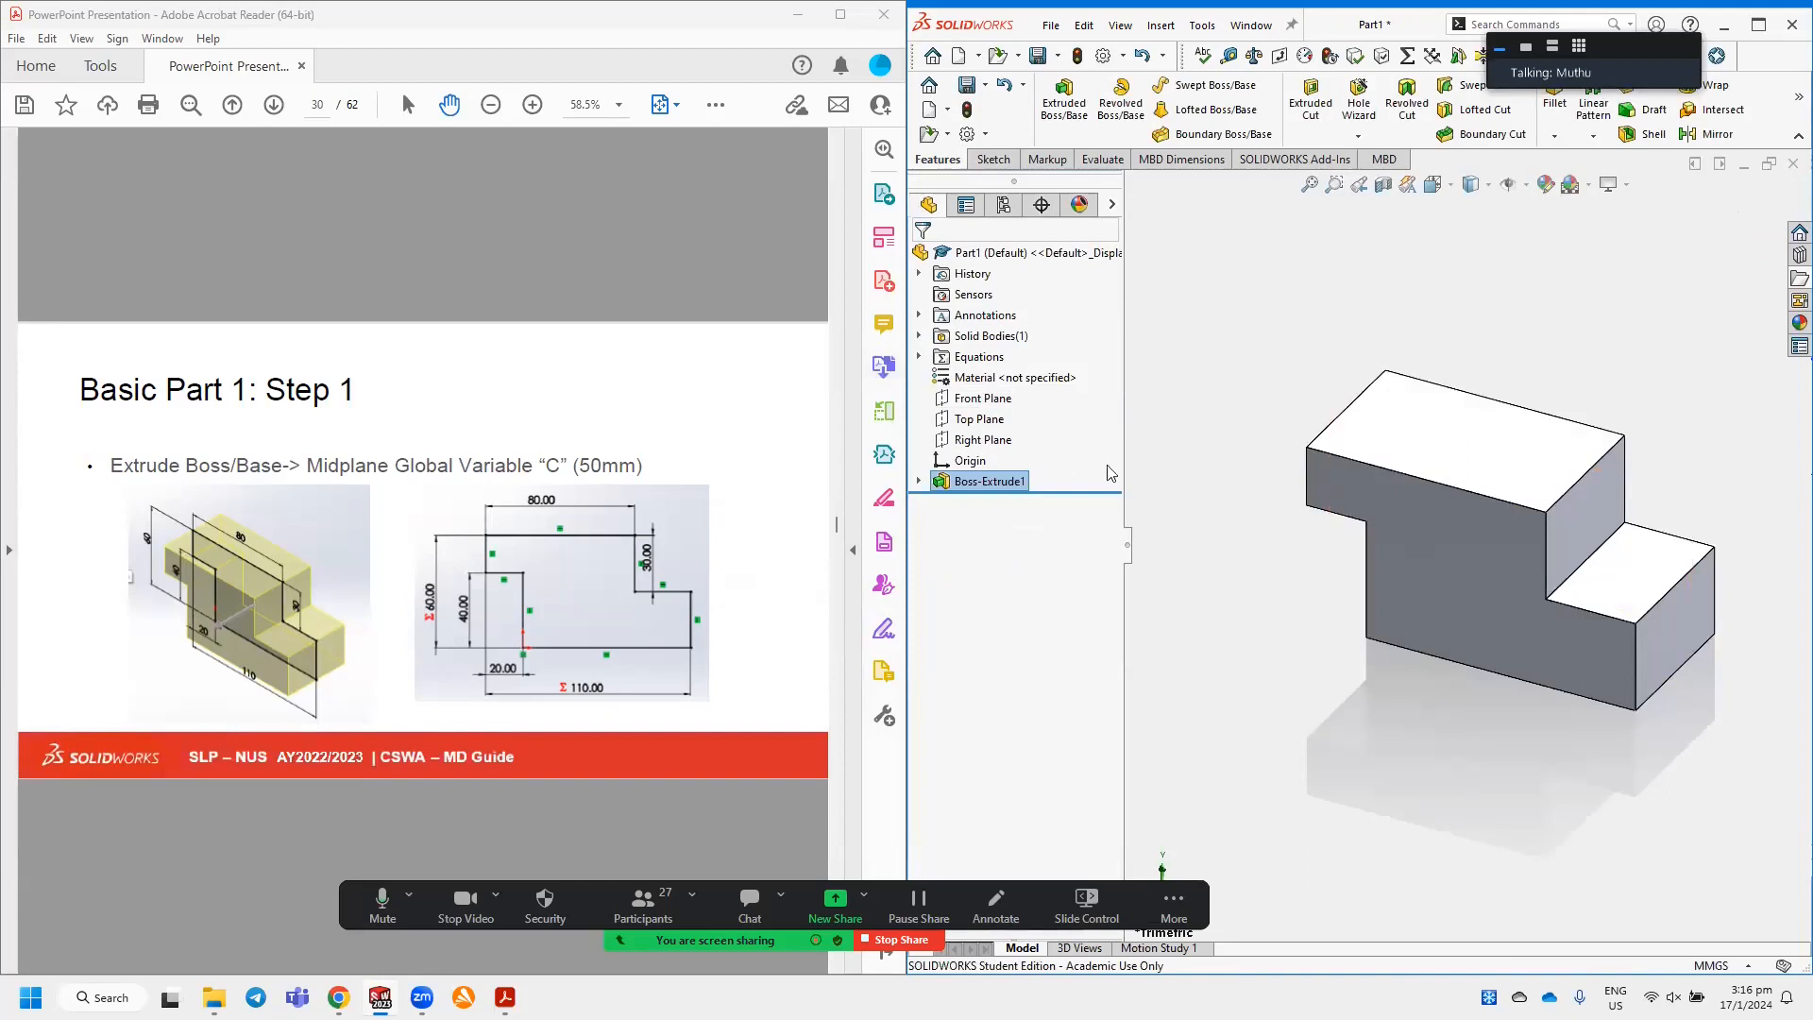
# Start the guide's Step 2 sketch on the block's highest top face and draw a corner rectangle about 13 mm wide from its left edge.
pyautogui.scroll(-1, 464, 529)
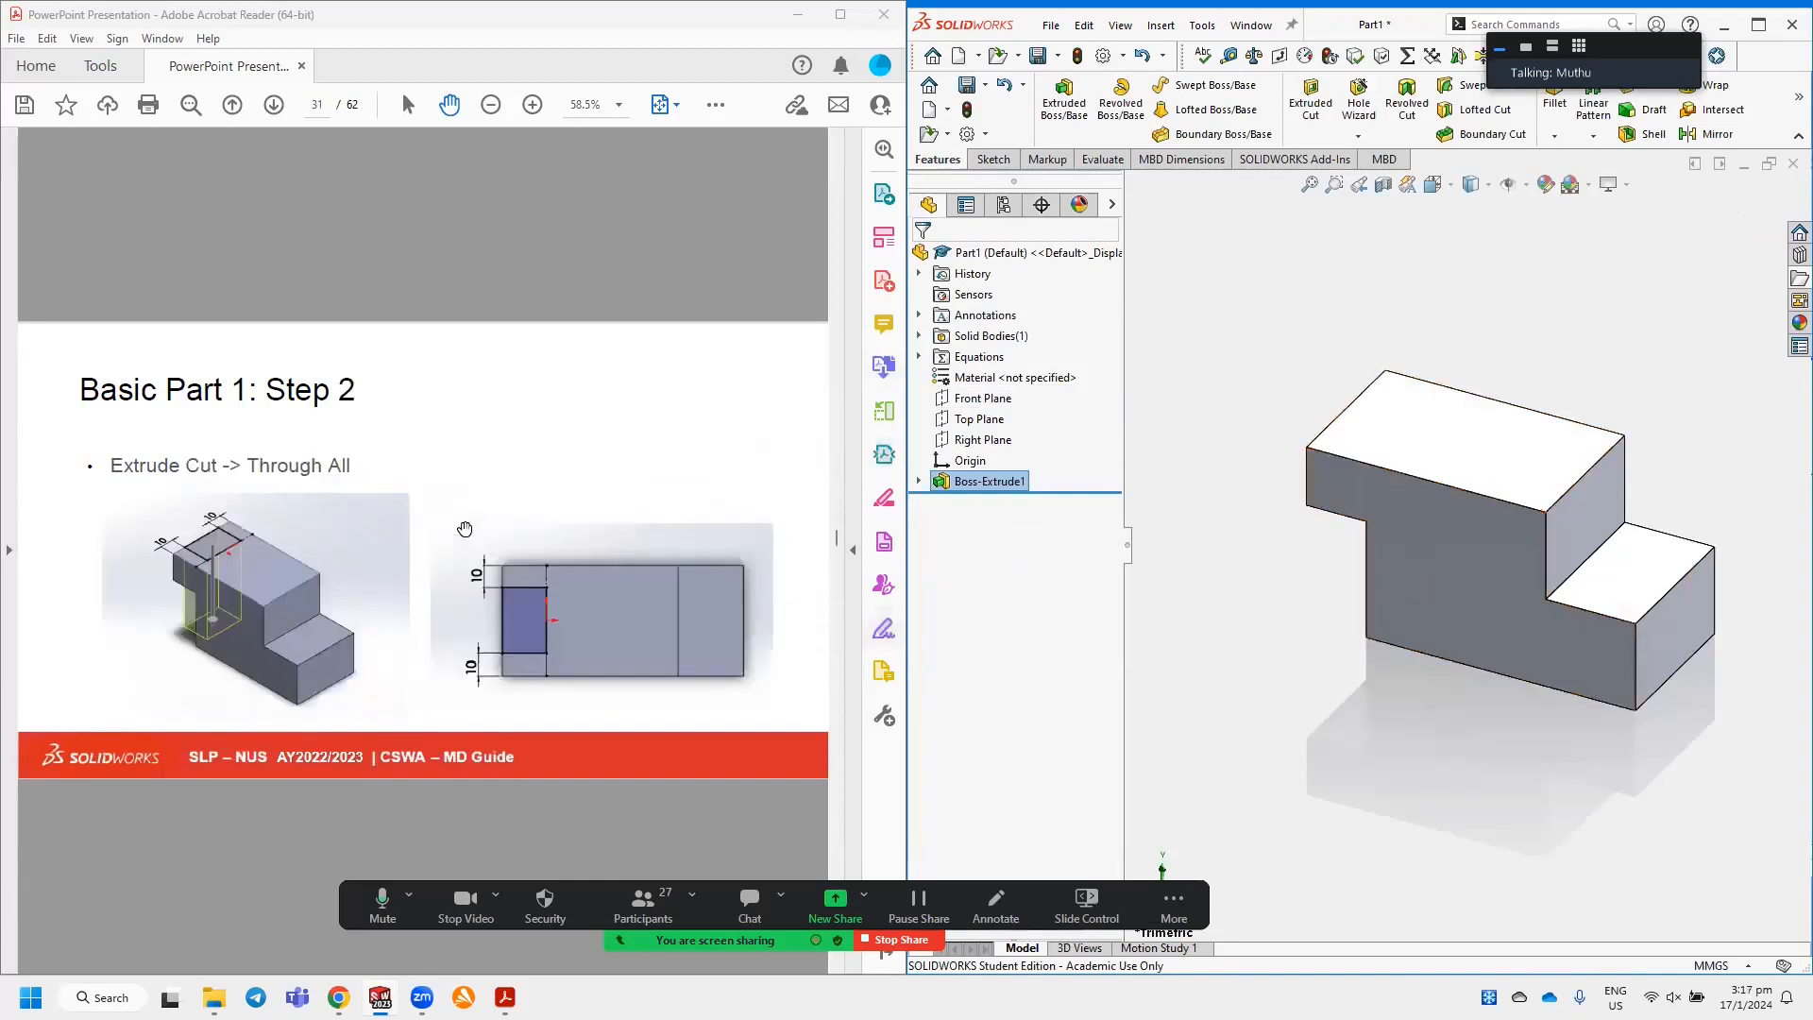
pyautogui.scroll(2, 458, 539)
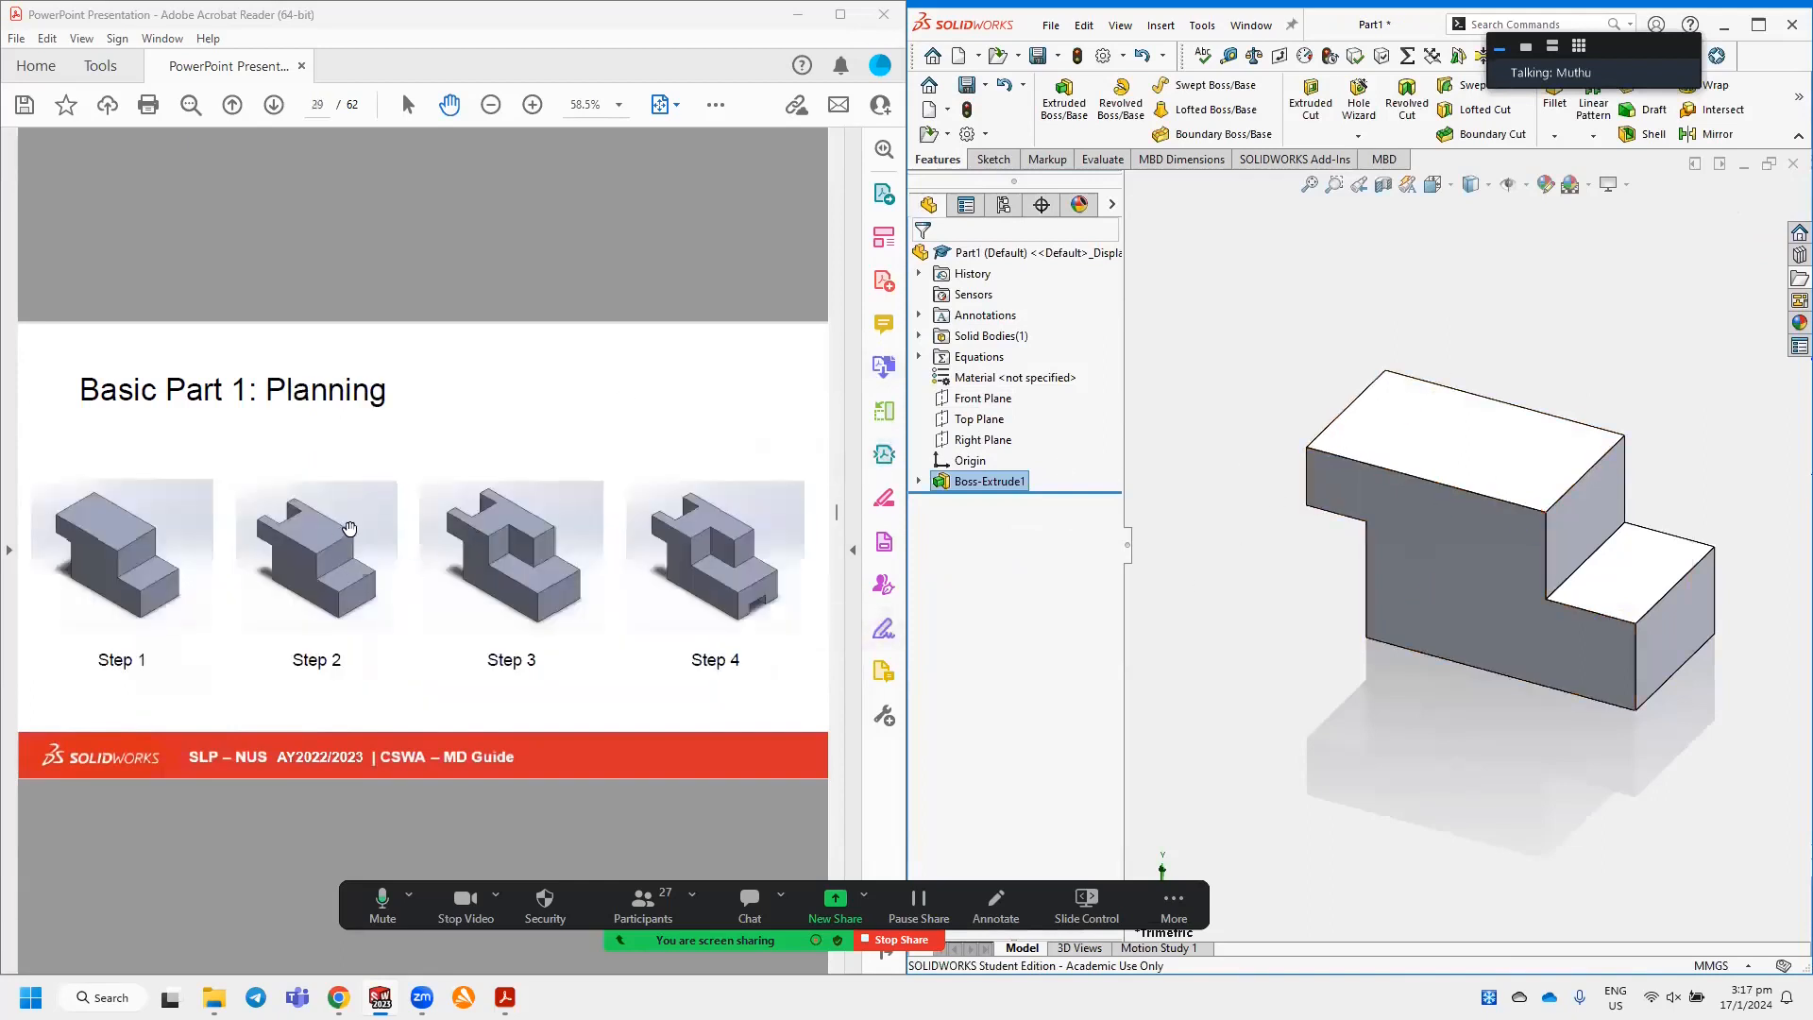
pyautogui.scroll(-2, 534, 506)
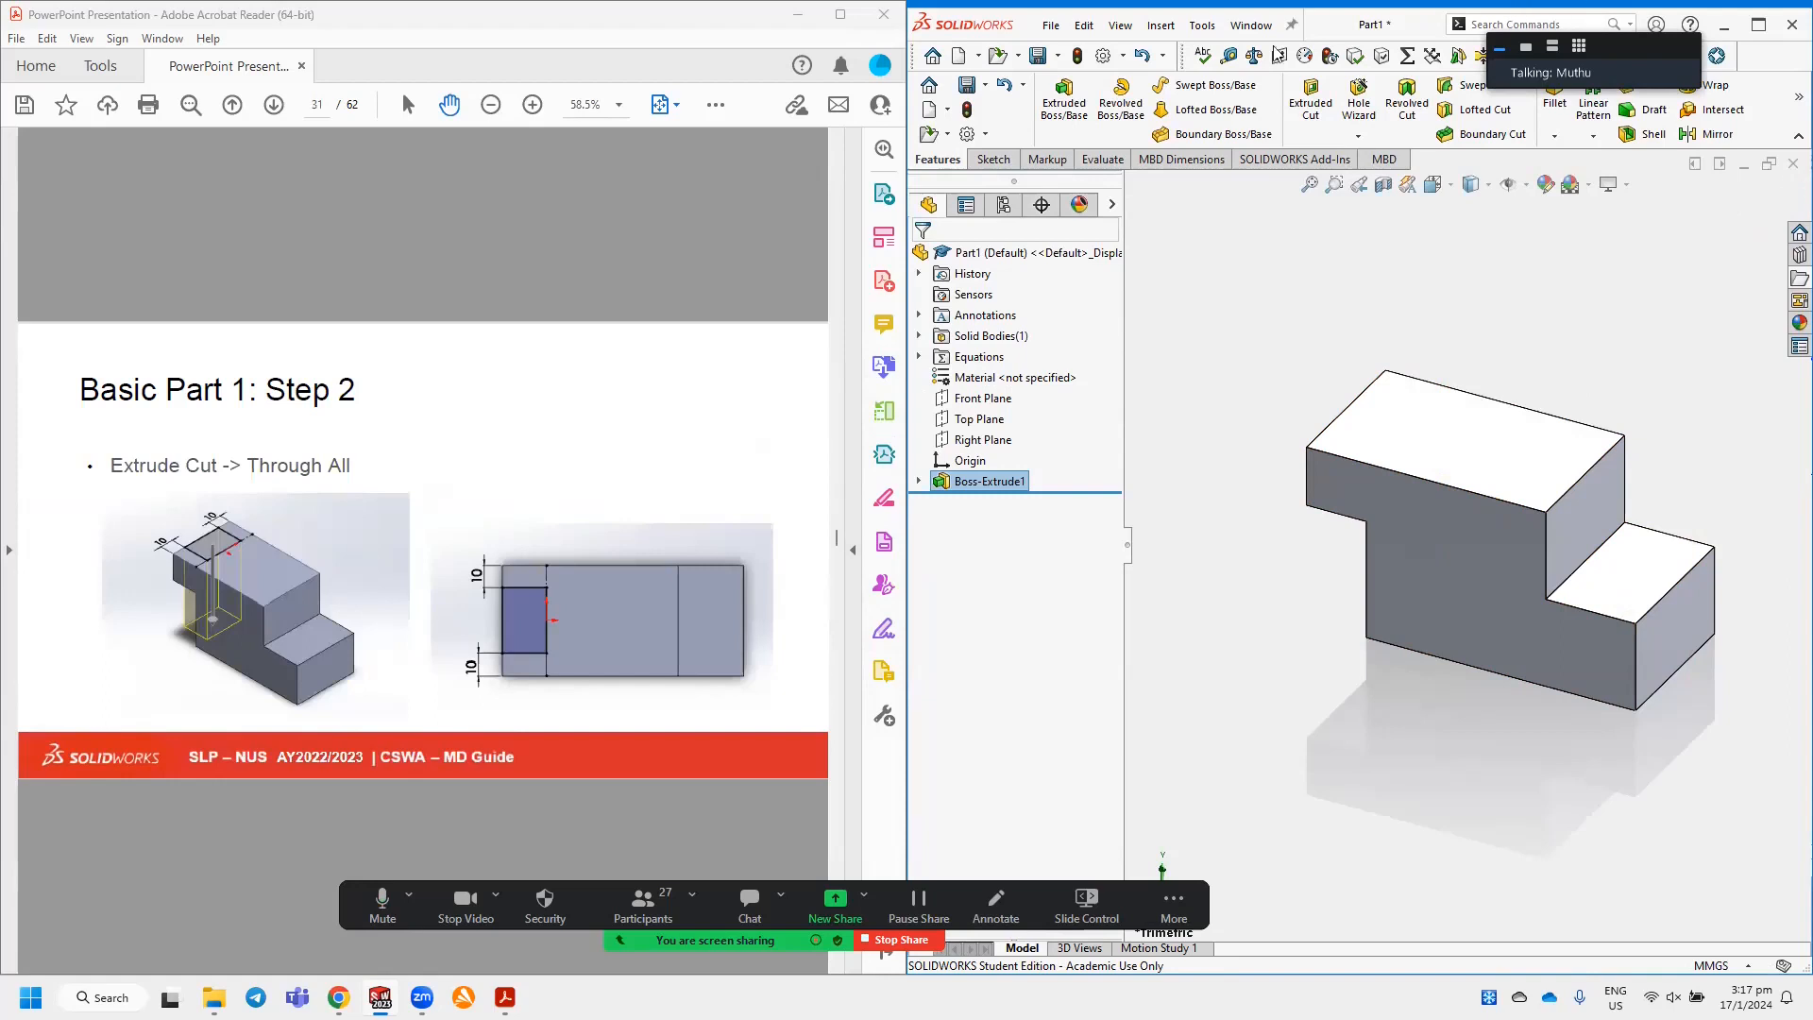
pyautogui.click(992, 159)
pyautogui.click(1057, 95)
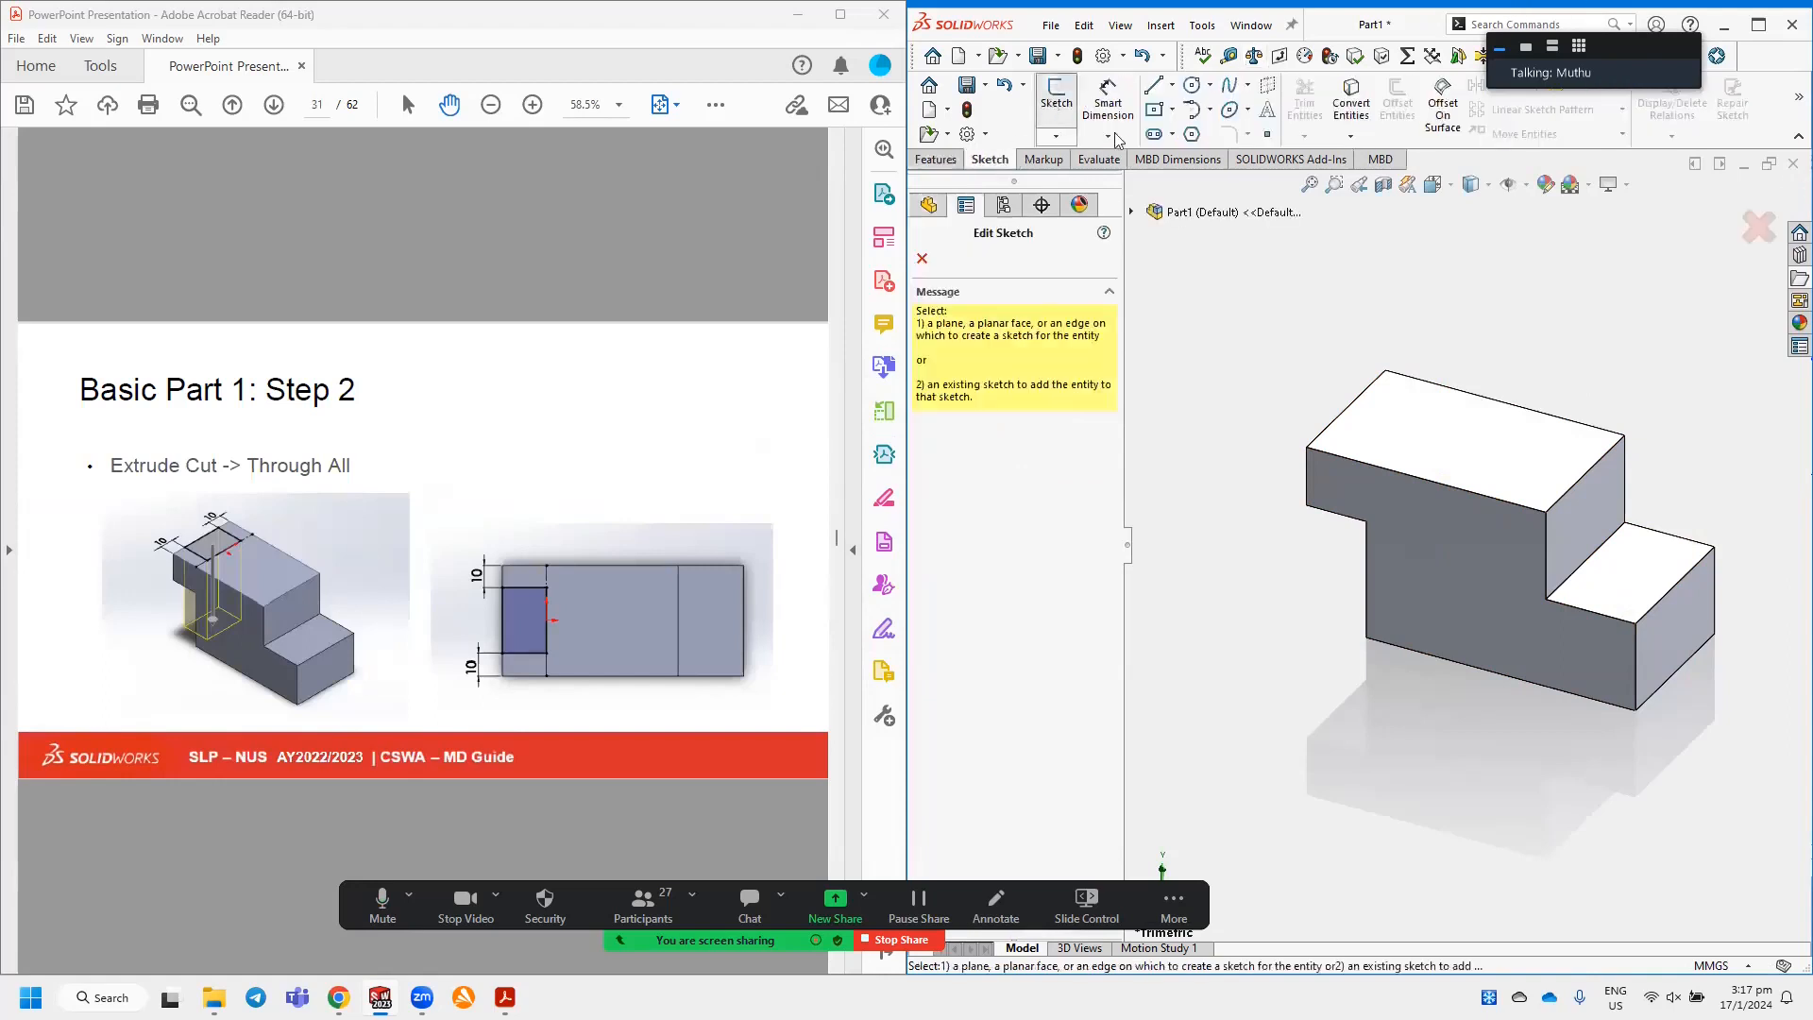
pyautogui.click(1464, 437)
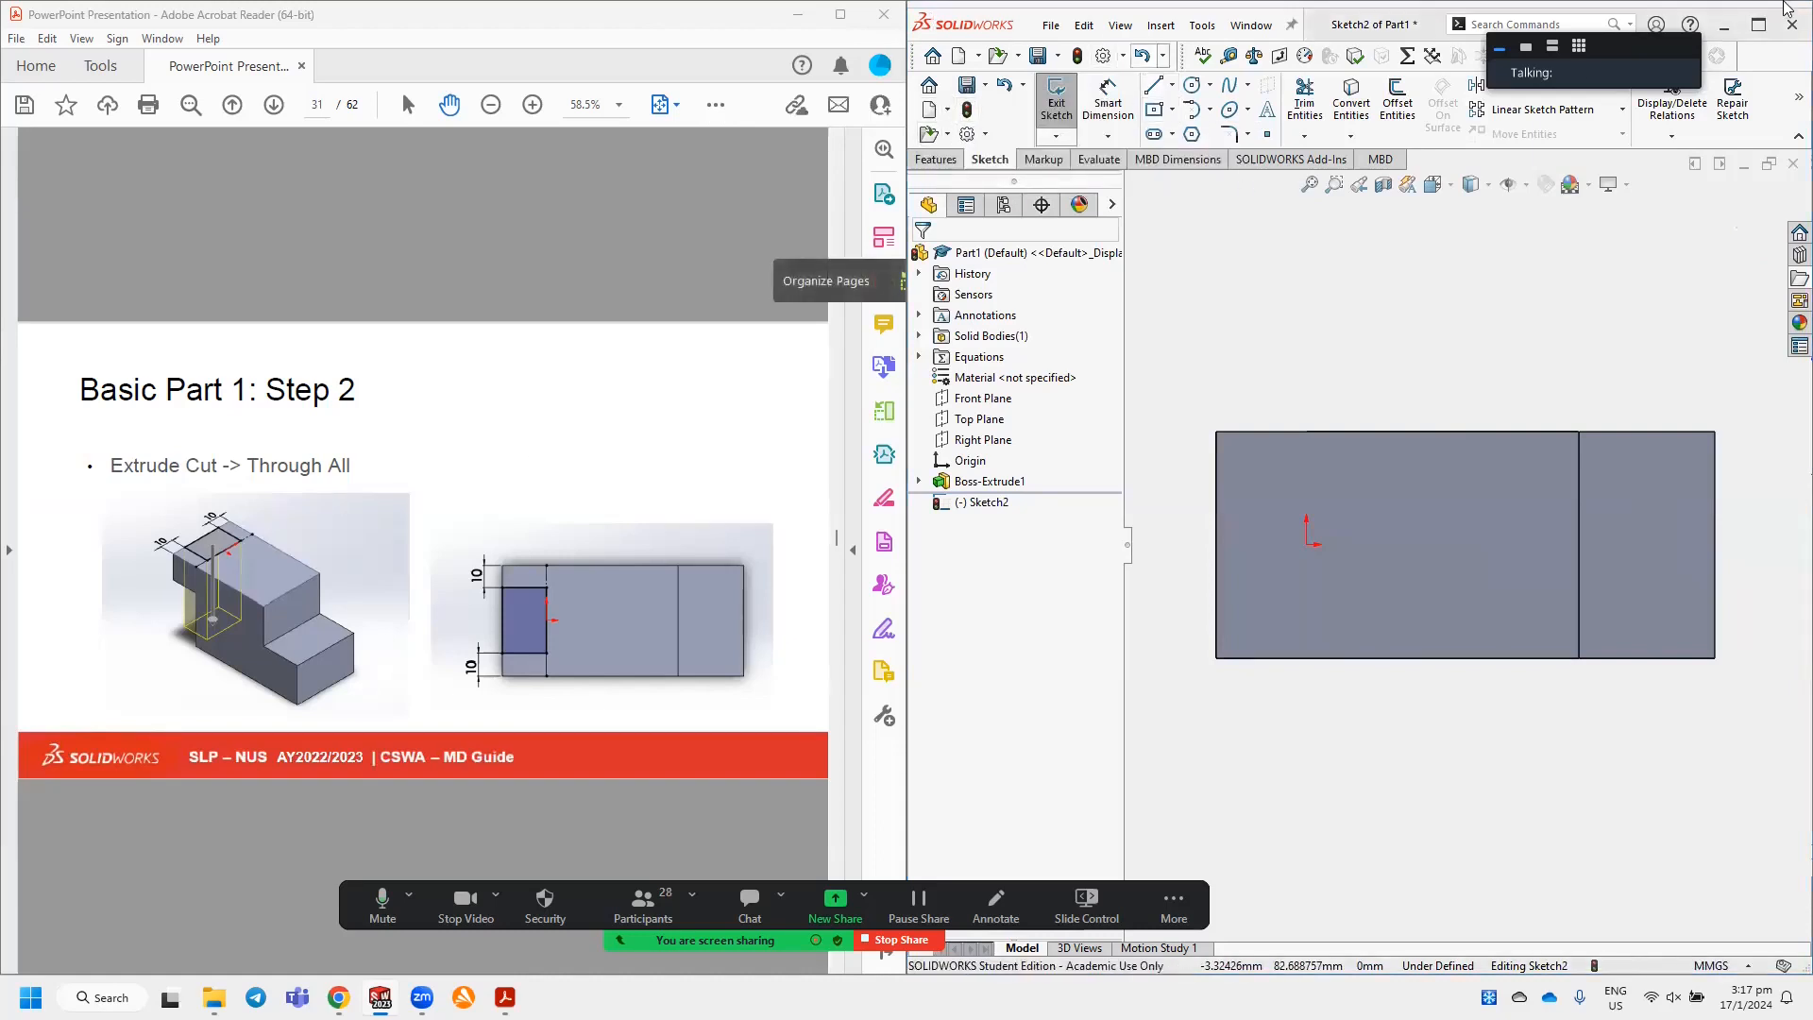
pyautogui.click(1174, 111)
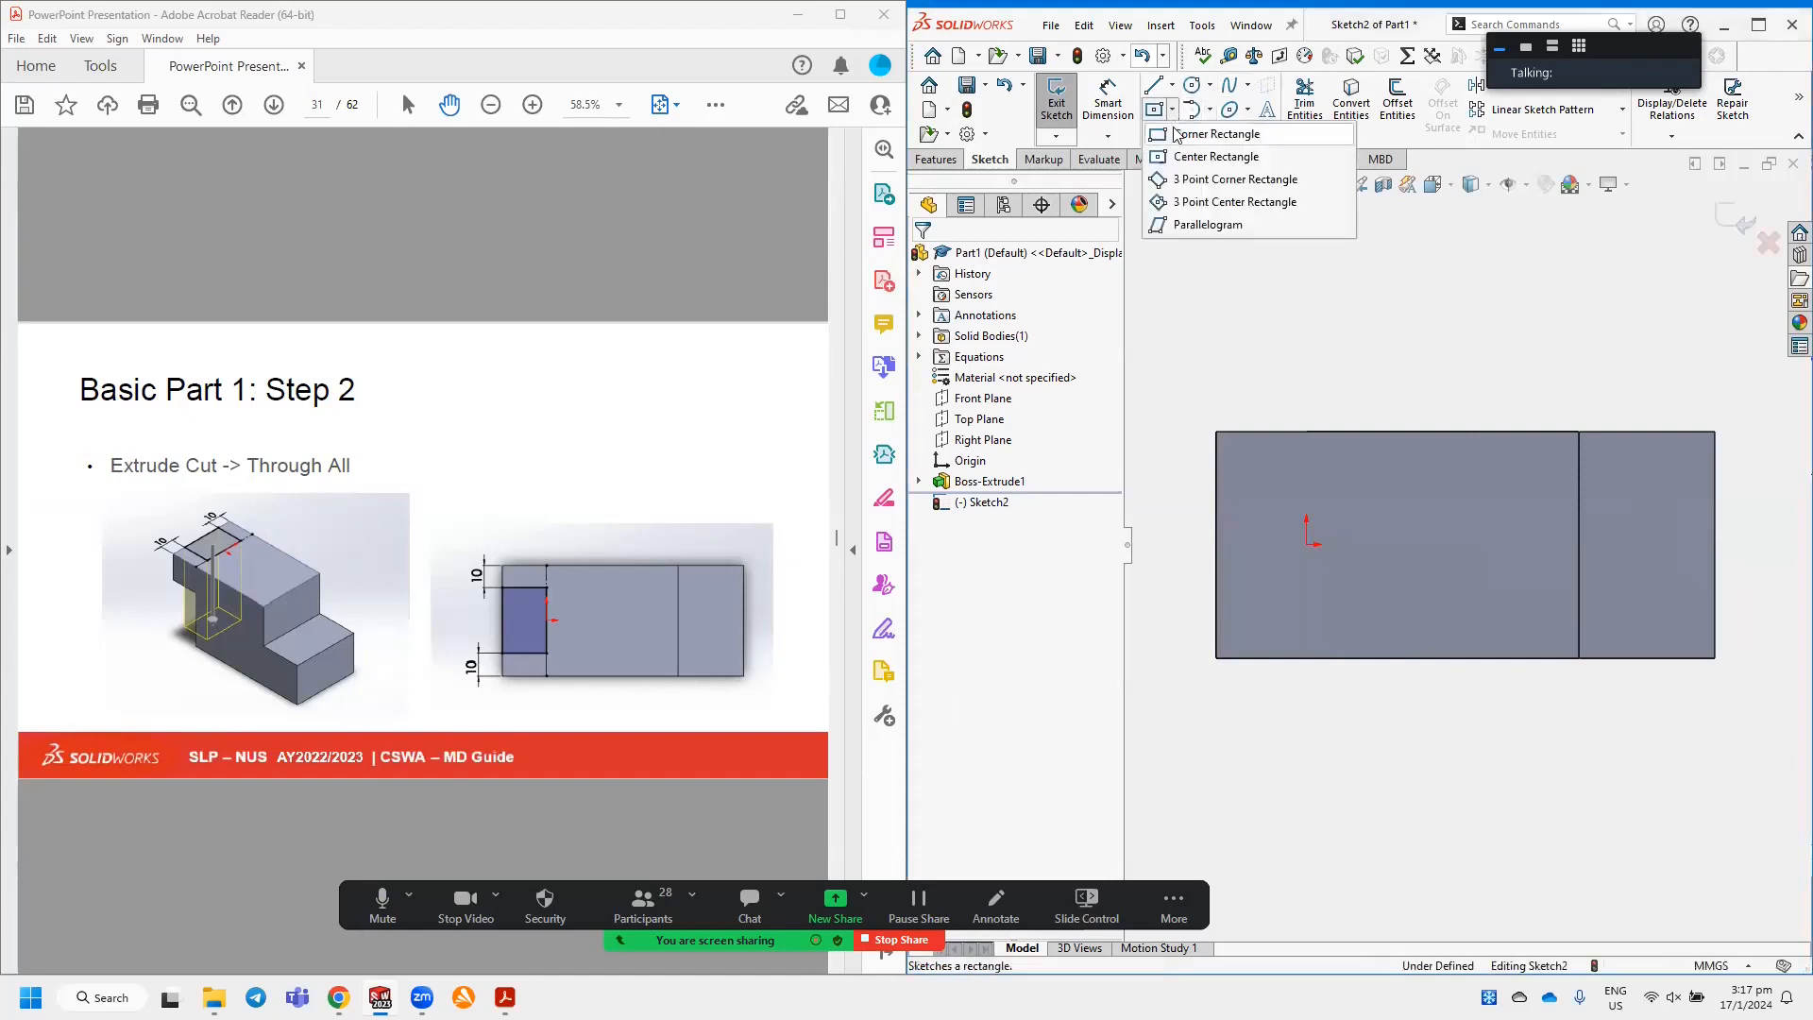
pyautogui.click(1213, 134)
pyautogui.moveTo(1215, 506)
pyautogui.mouseDown()
pyautogui.moveTo(1274, 533)
pyautogui.moveTo(1276, 601)
pyautogui.mouseUp()
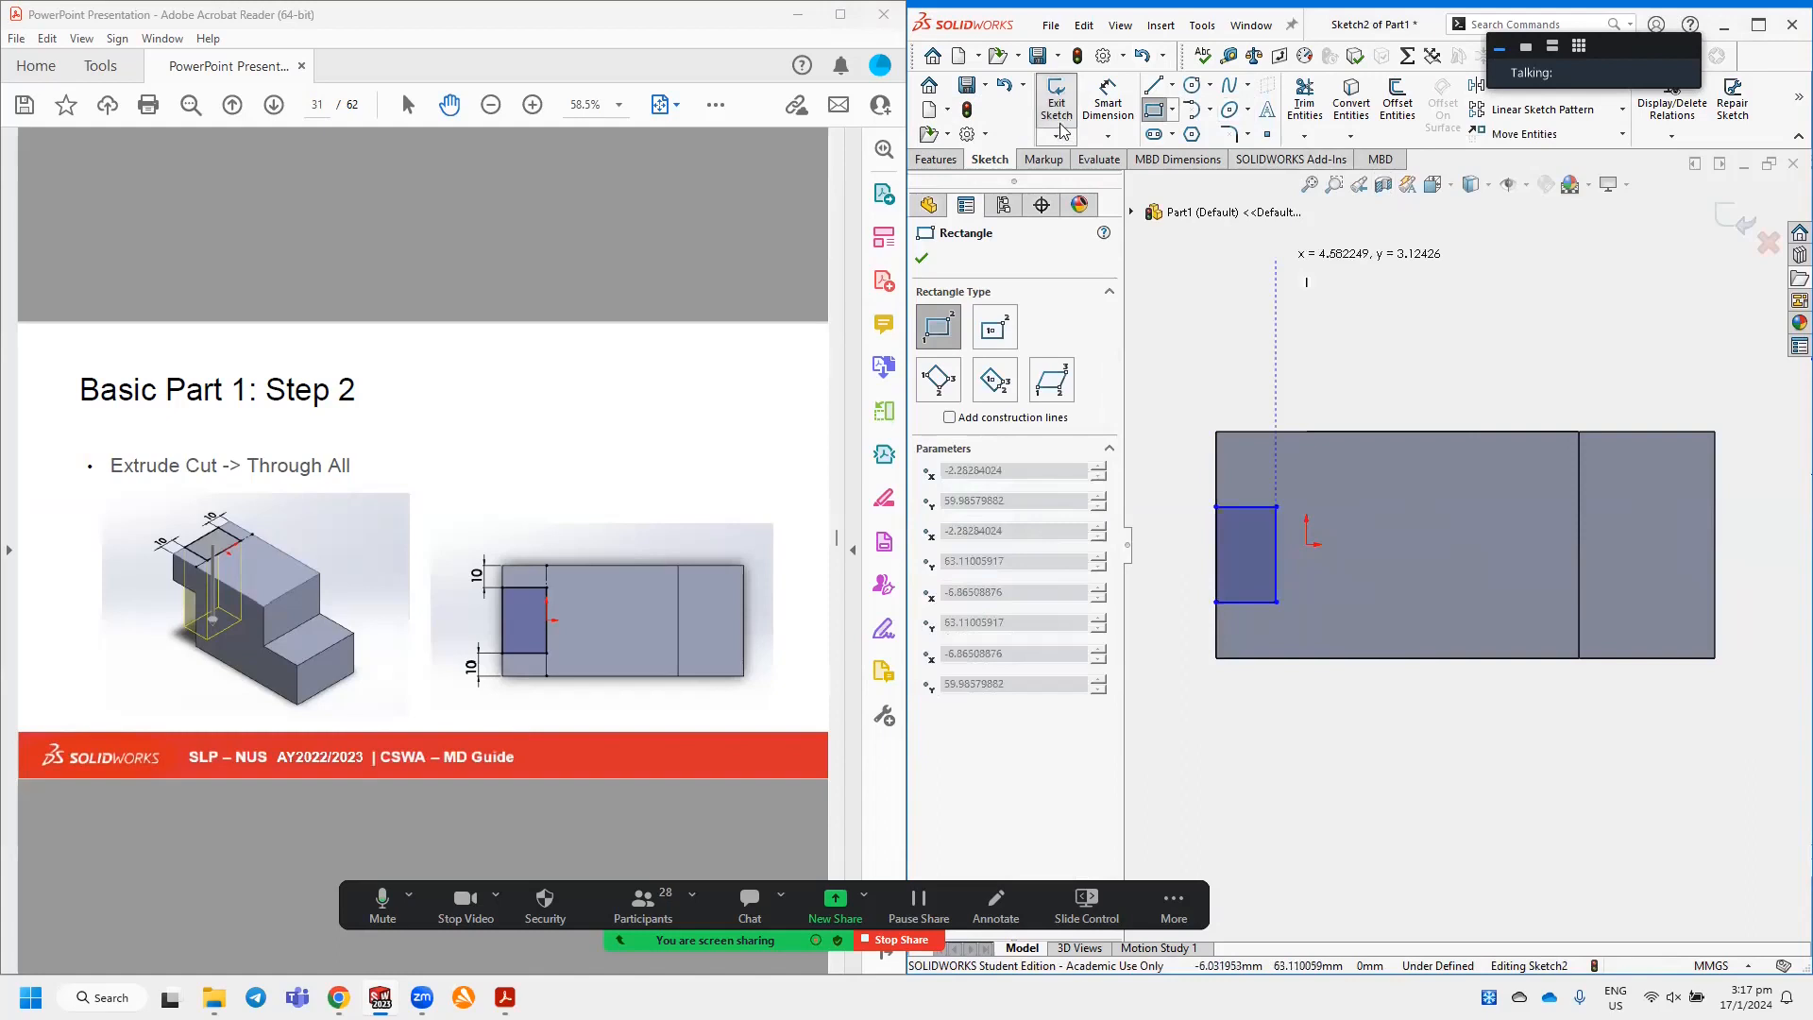
pyautogui.press('Escape')
# Dimension the gap between the rectangle's upper edge and the face's upper edge at 10 mm.
pyautogui.click(1128, 127)
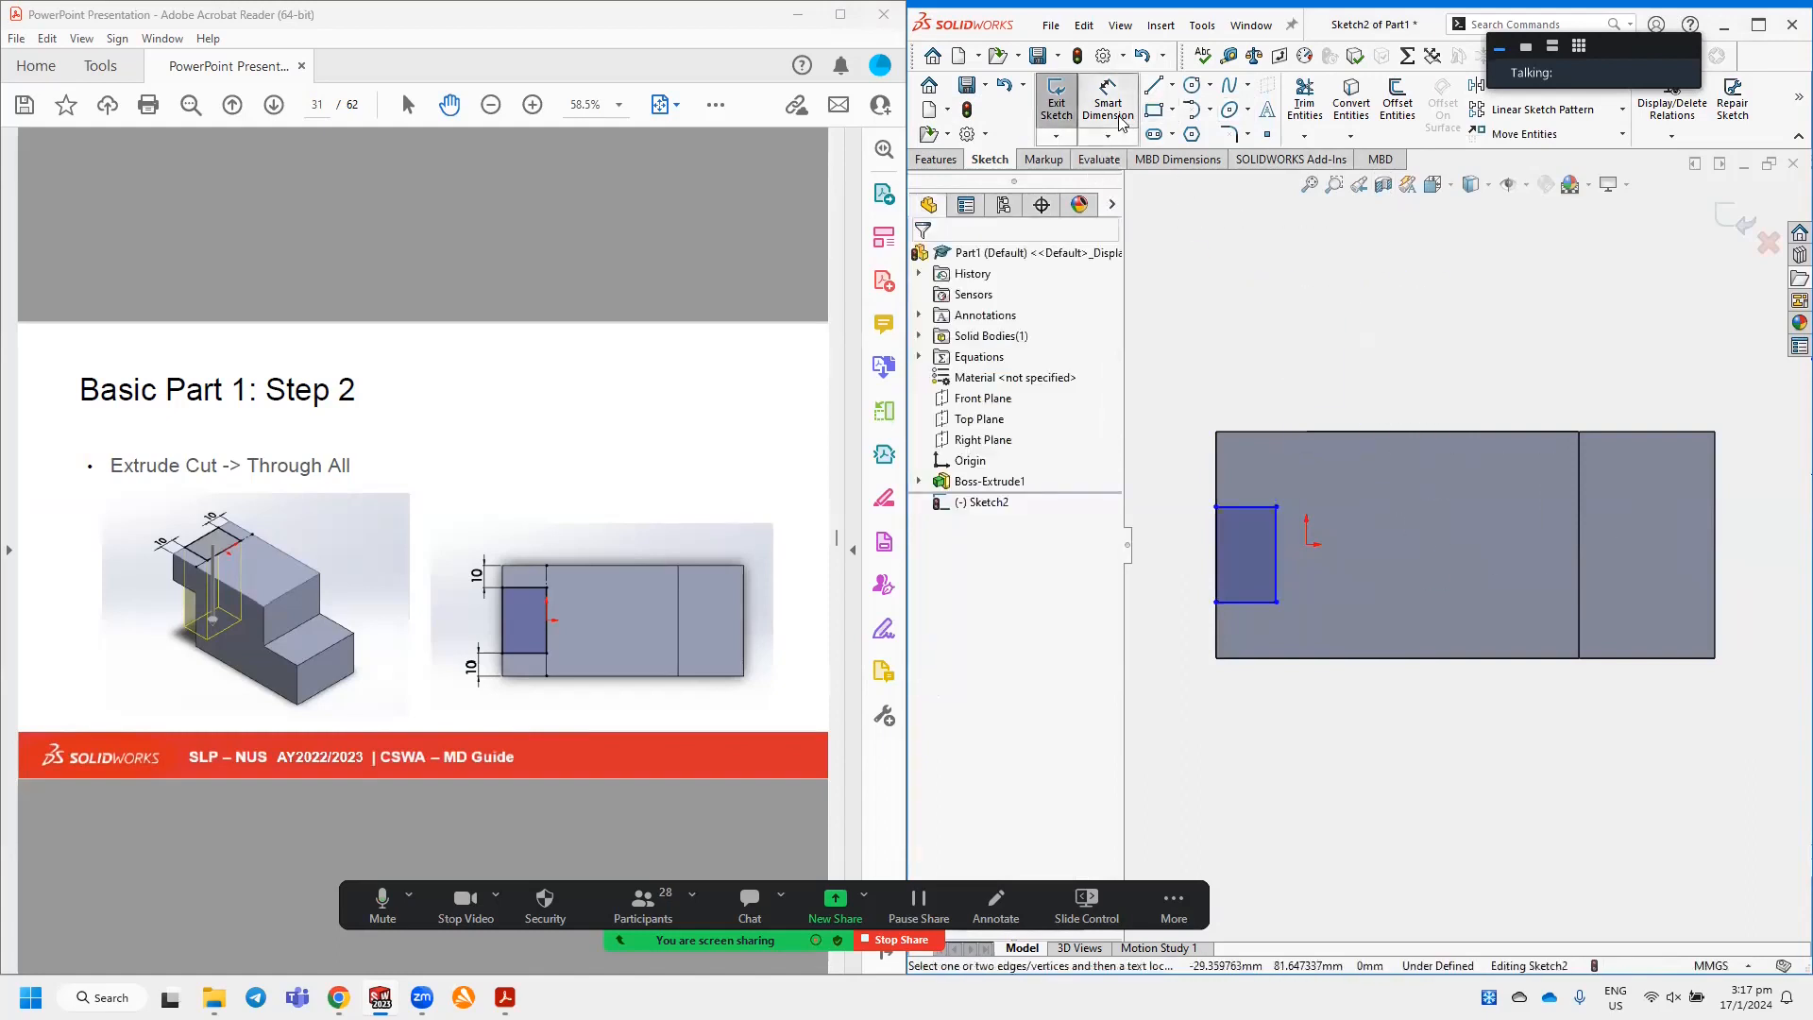
pyautogui.click(1243, 507)
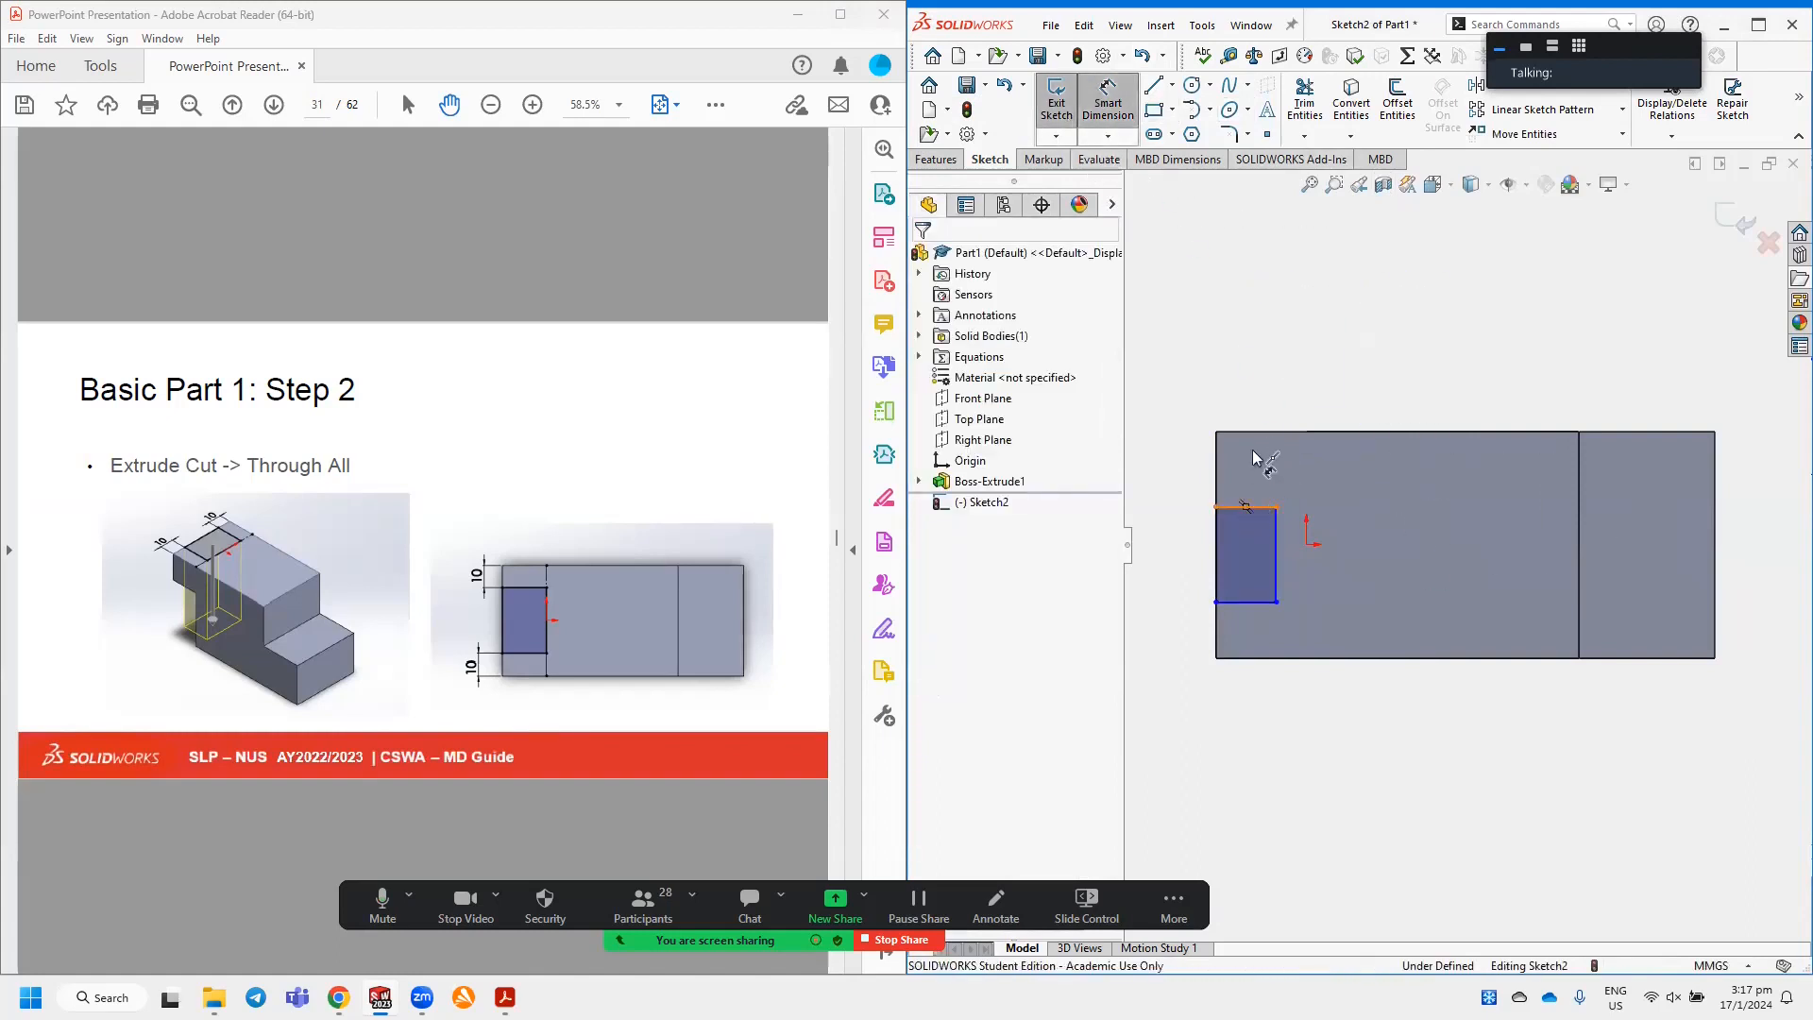
pyautogui.click(1254, 432)
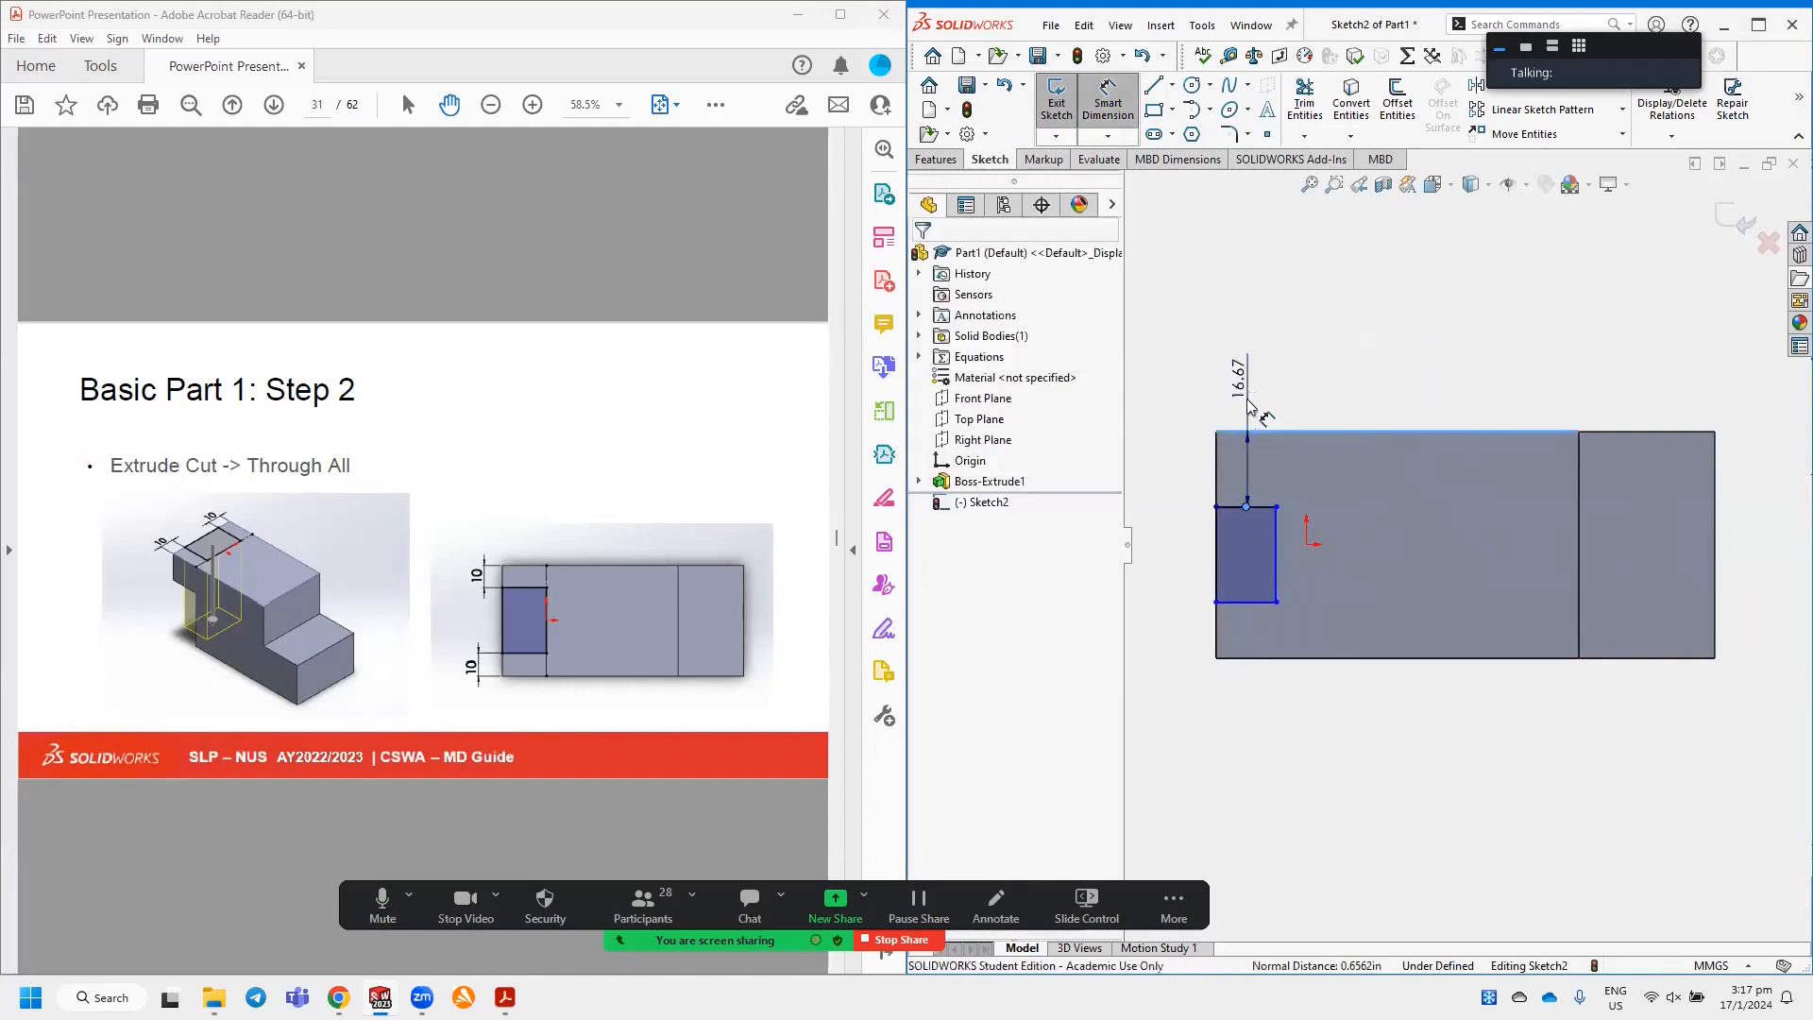
pyautogui.click(1252, 406)
pyautogui.write('10')
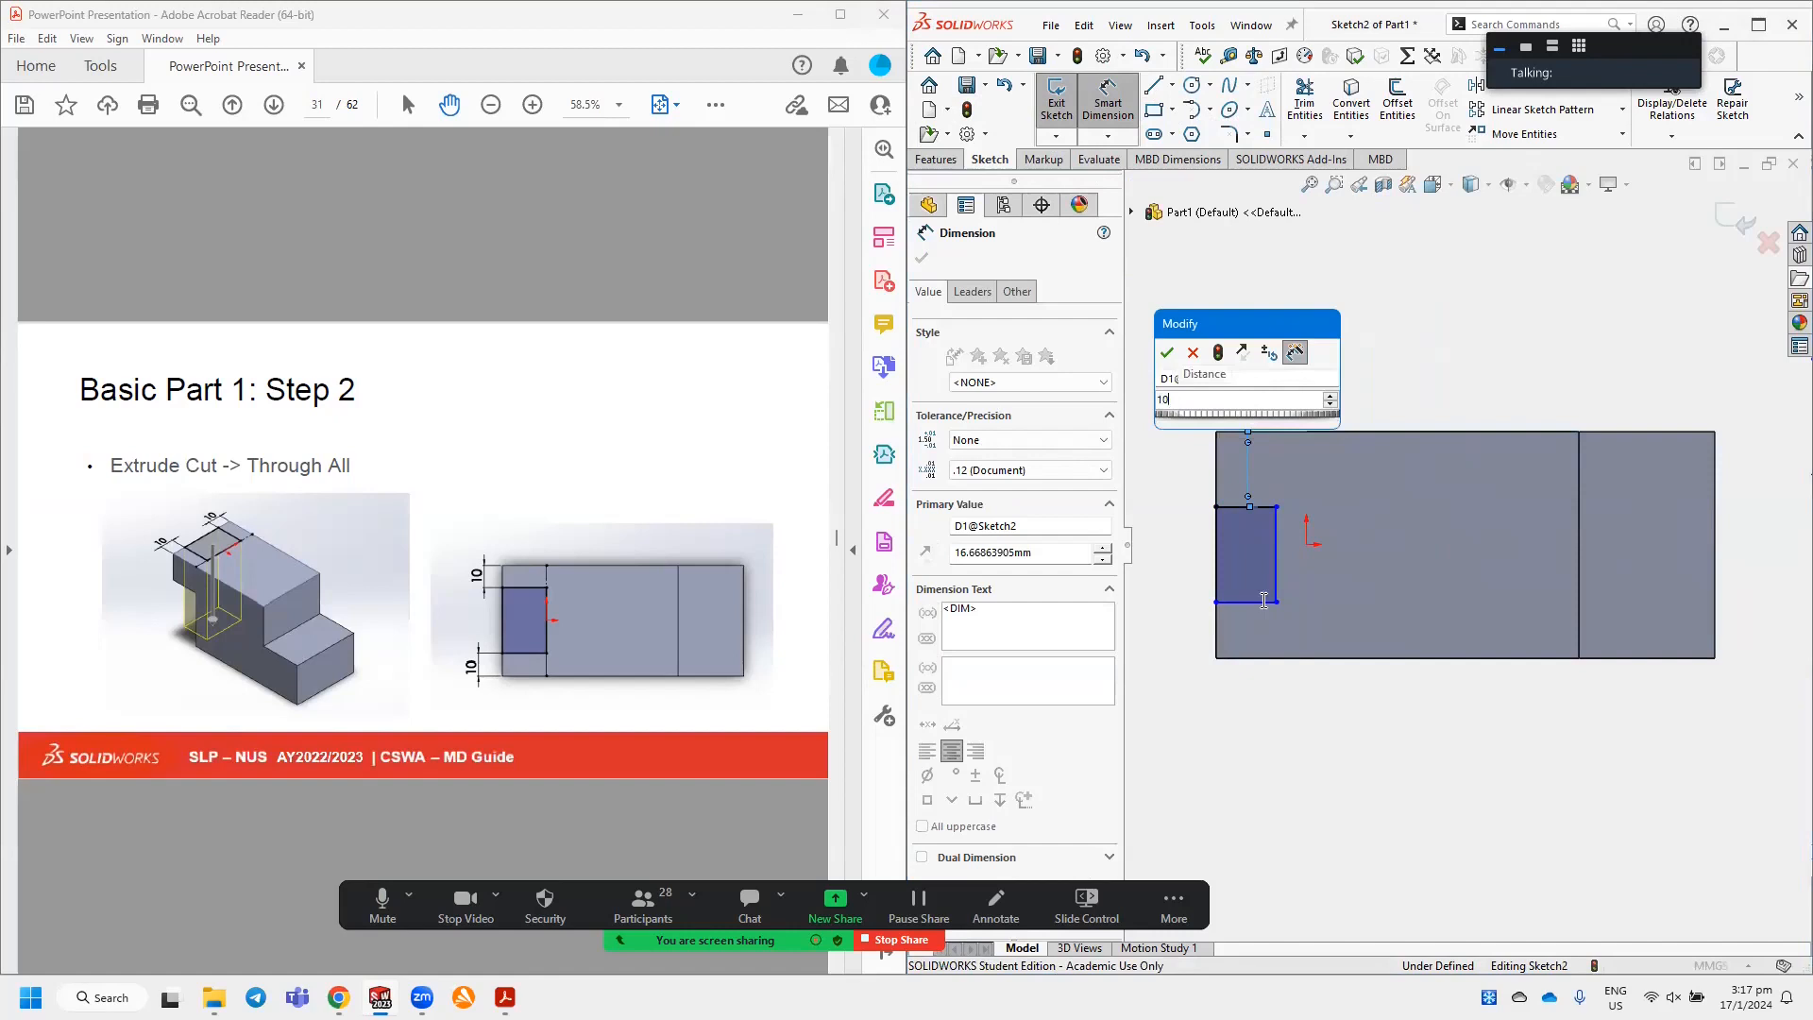
pyautogui.press('Return')
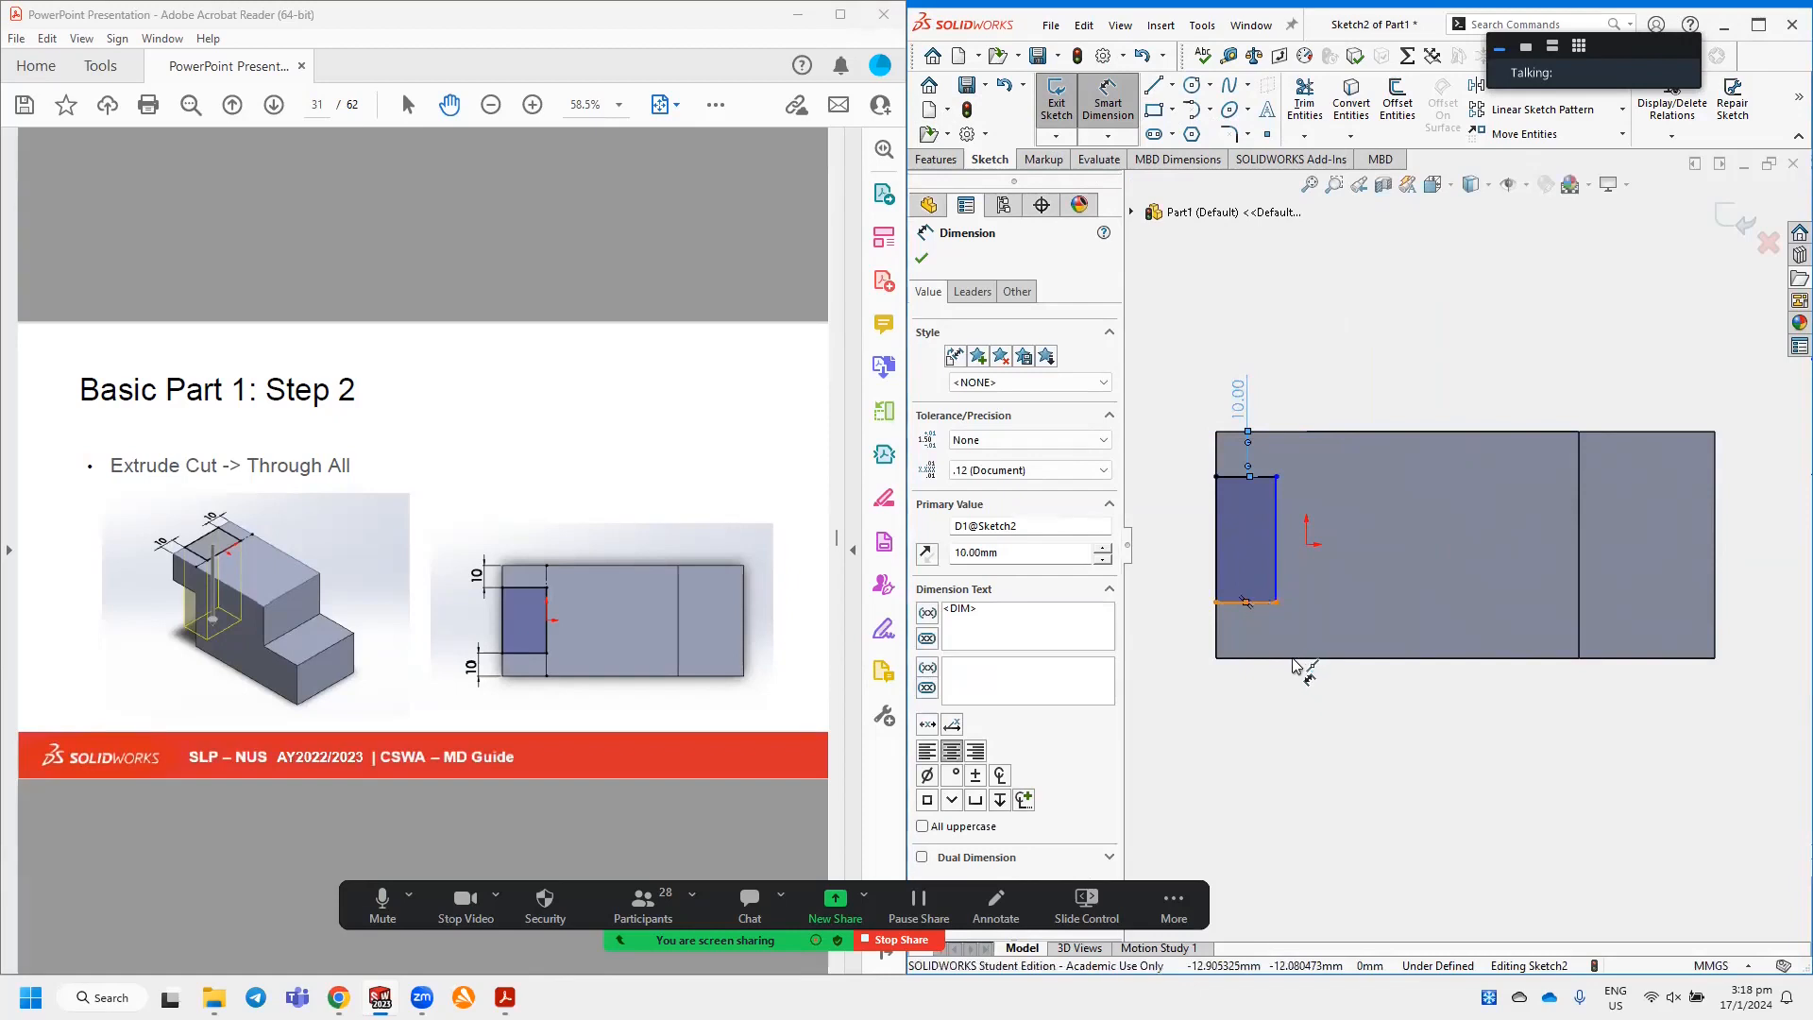
# Dimension the gap between the rectangle's lower edge and the face's lower edge at 10 mm.
pyautogui.click(1258, 635)
pyautogui.scroll(-1, 1260, 642)
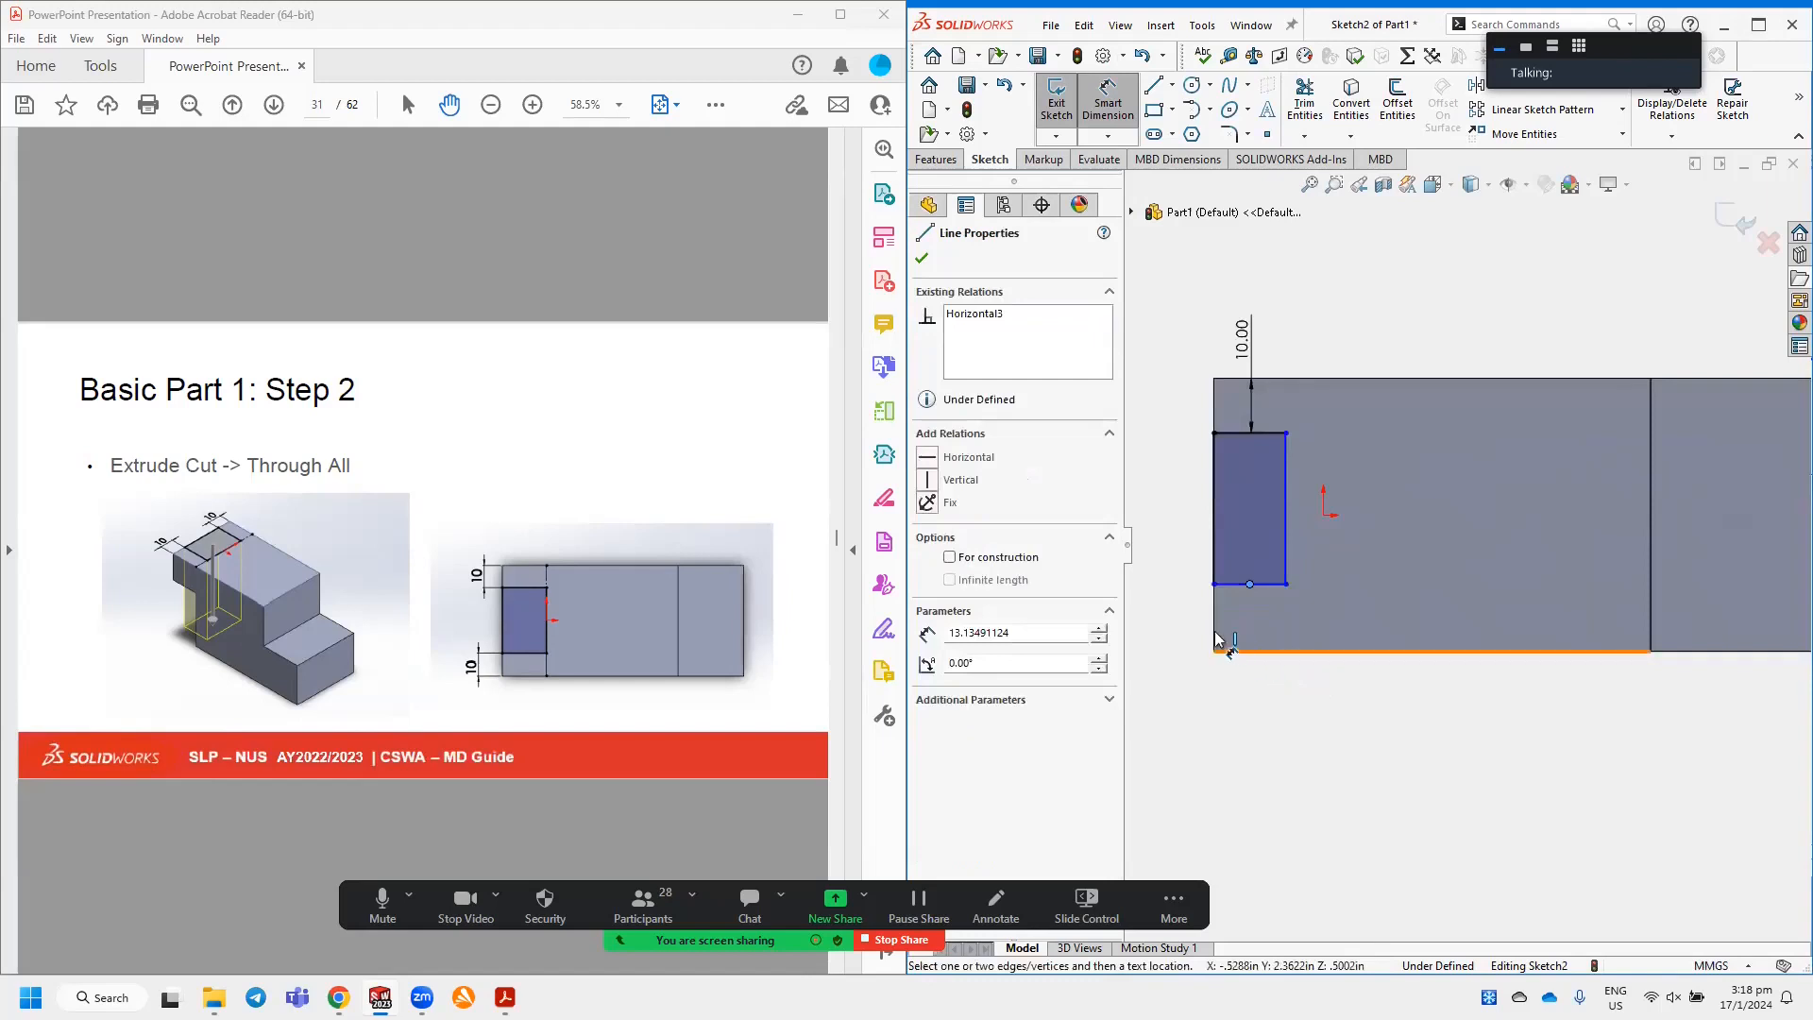
pyautogui.click(1228, 650)
pyautogui.click(1179, 631)
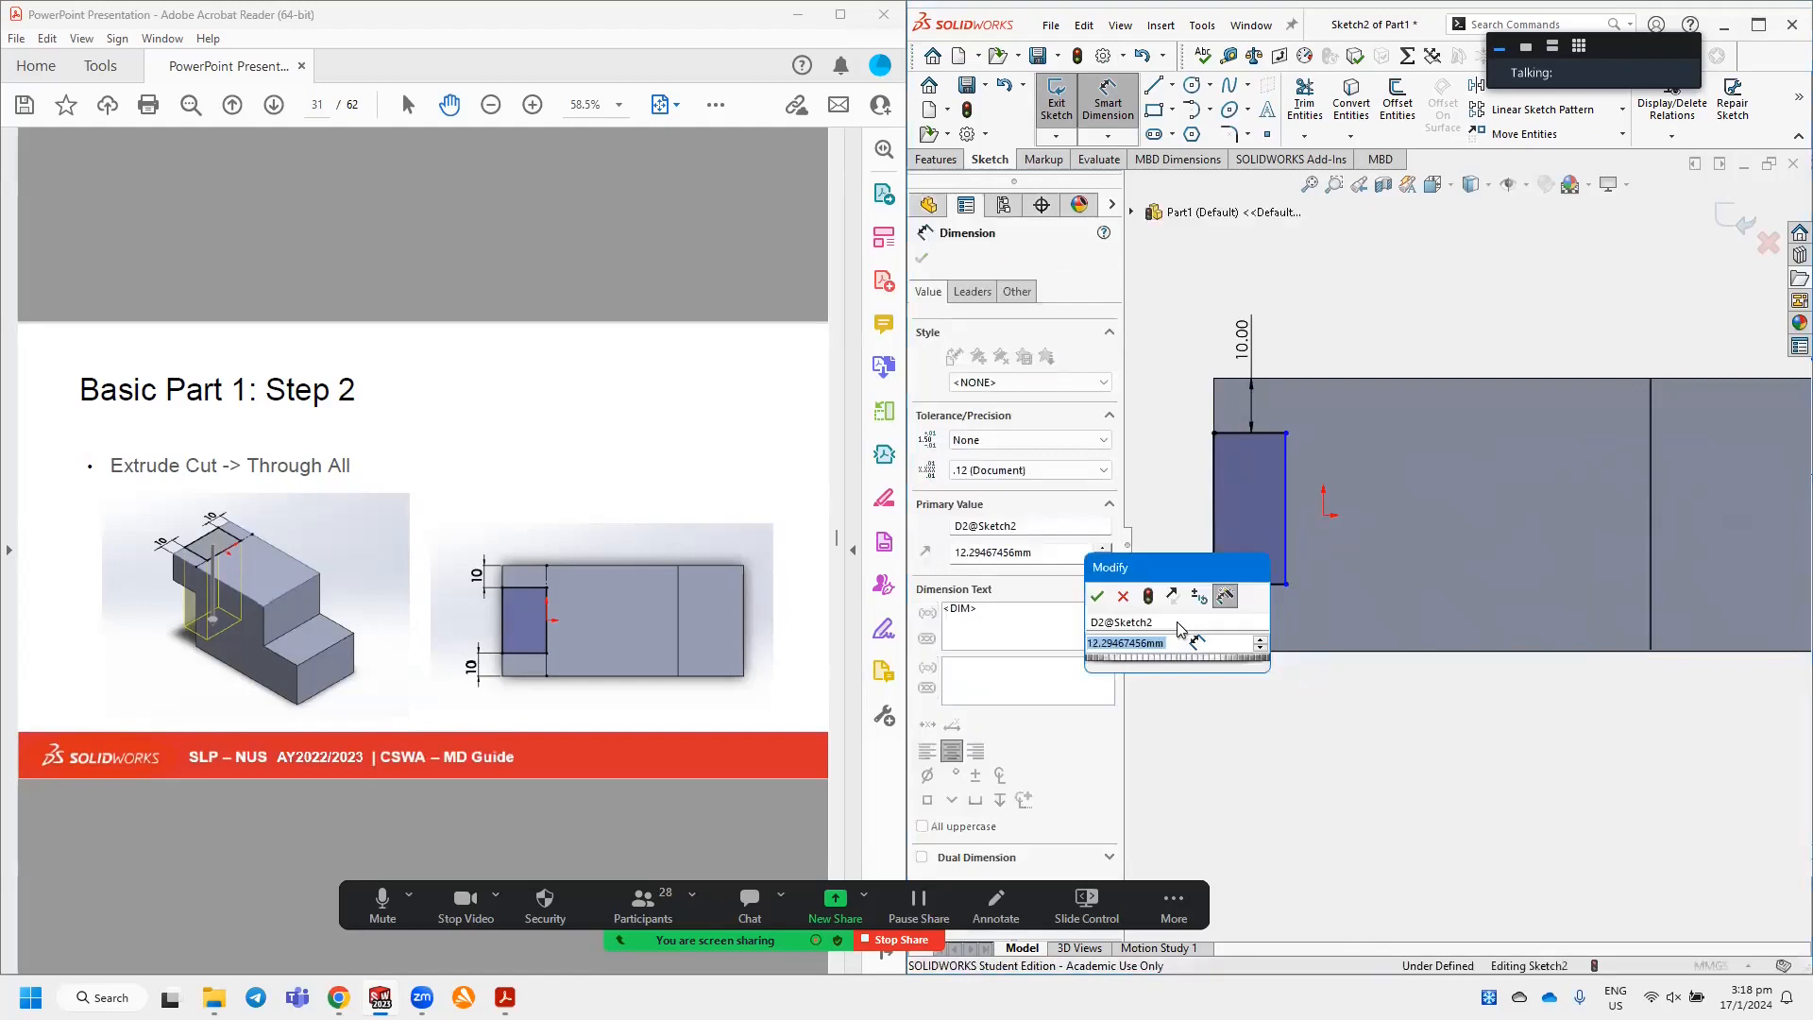
pyautogui.write('10')
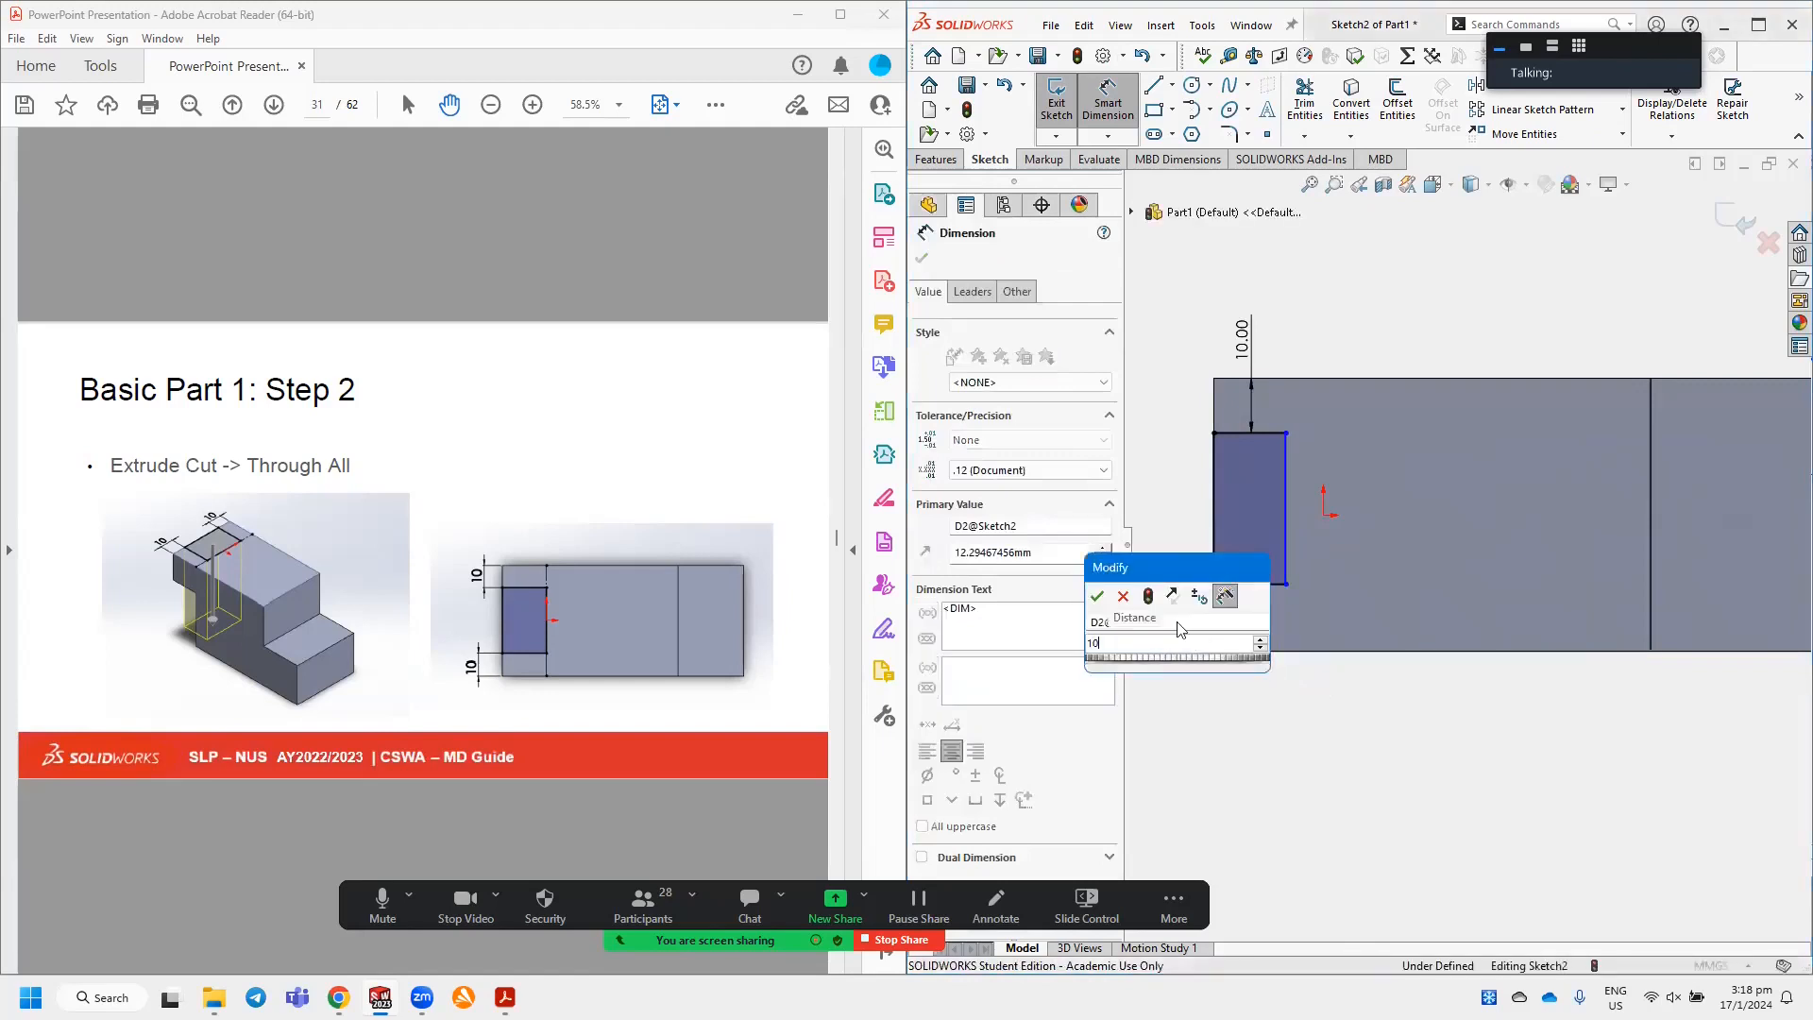
pyautogui.press('Escape')
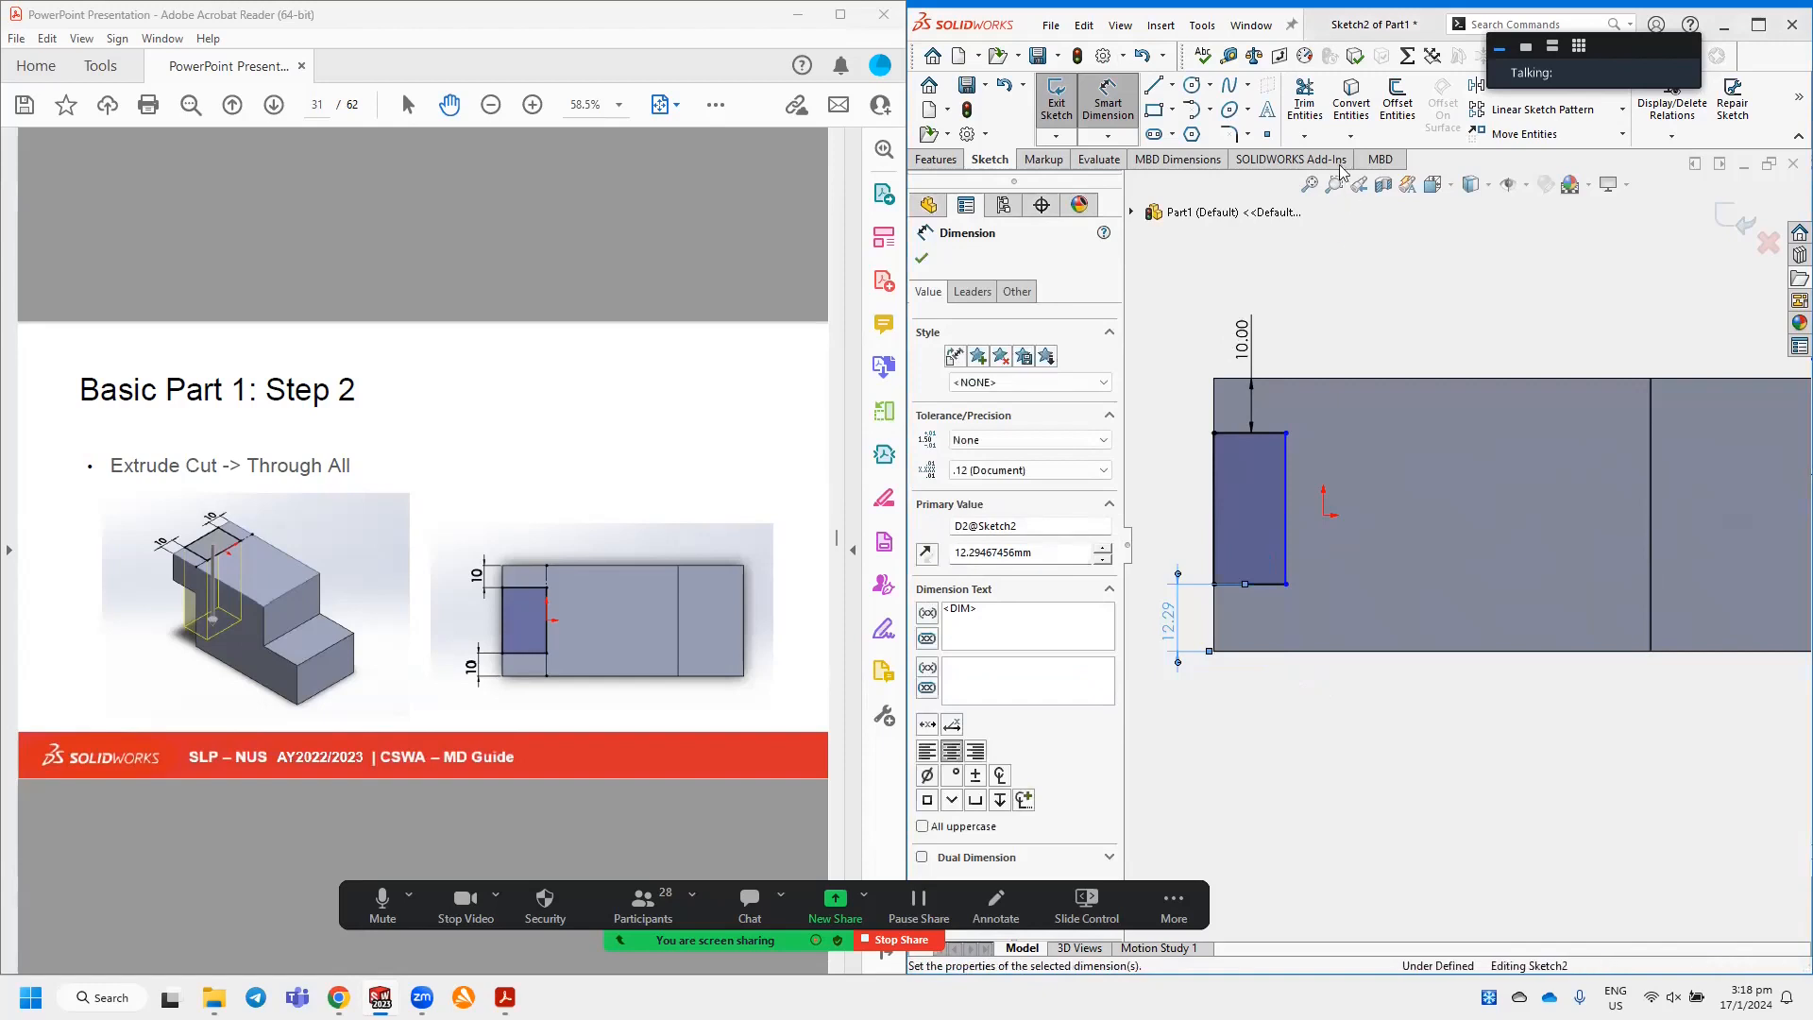
# Draw a vertical construction centerline through the origin, from the face's upper edge to its lower edge.
pyautogui.click(1172, 85)
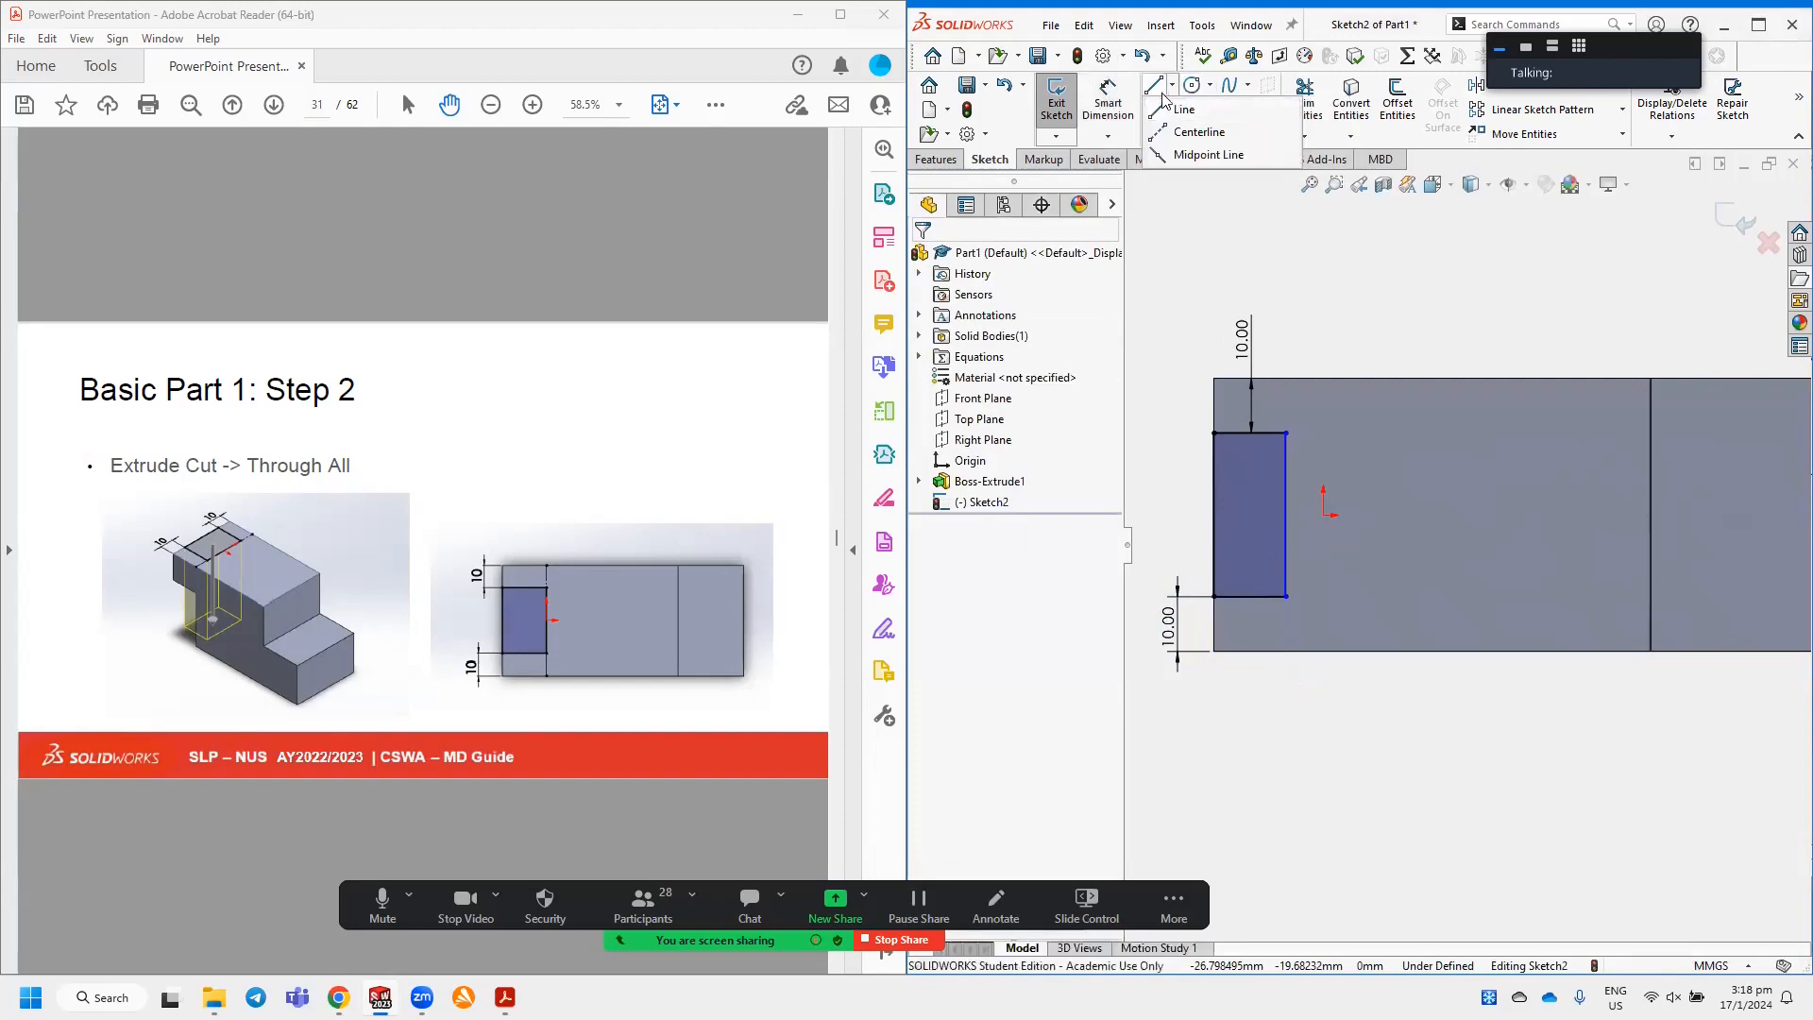
pyautogui.click(1168, 131)
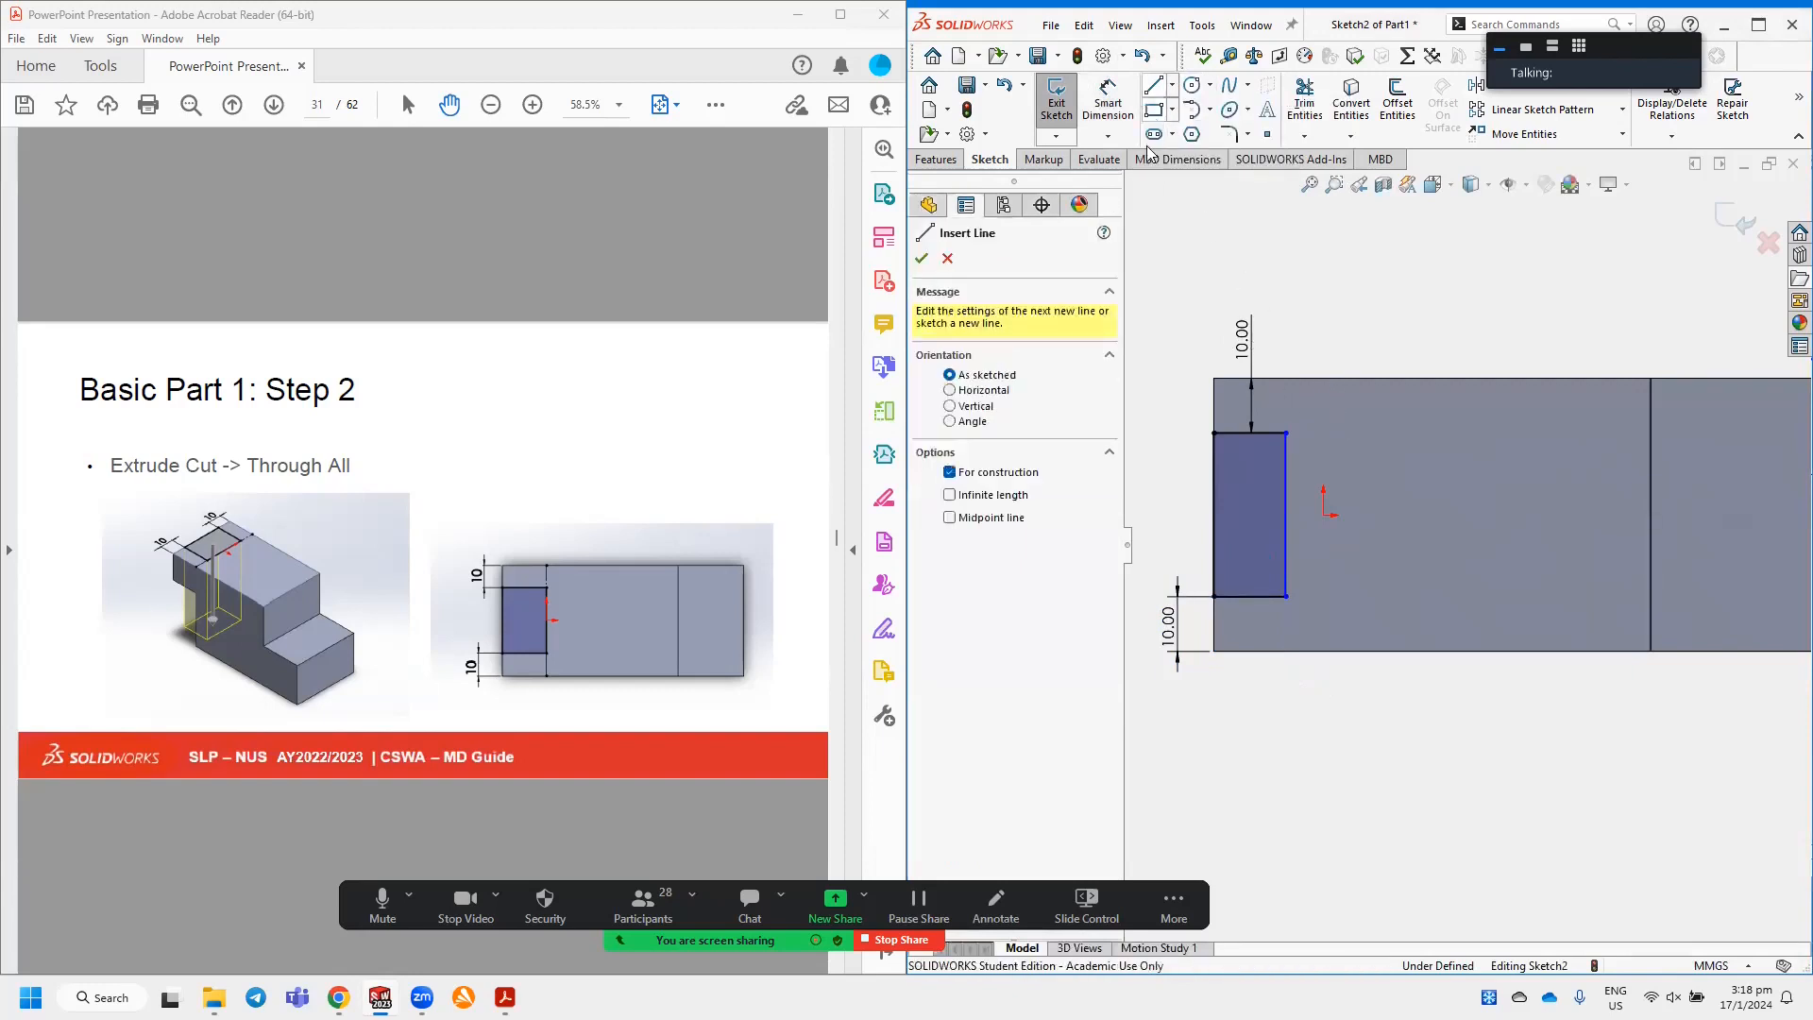
pyautogui.click(950, 408)
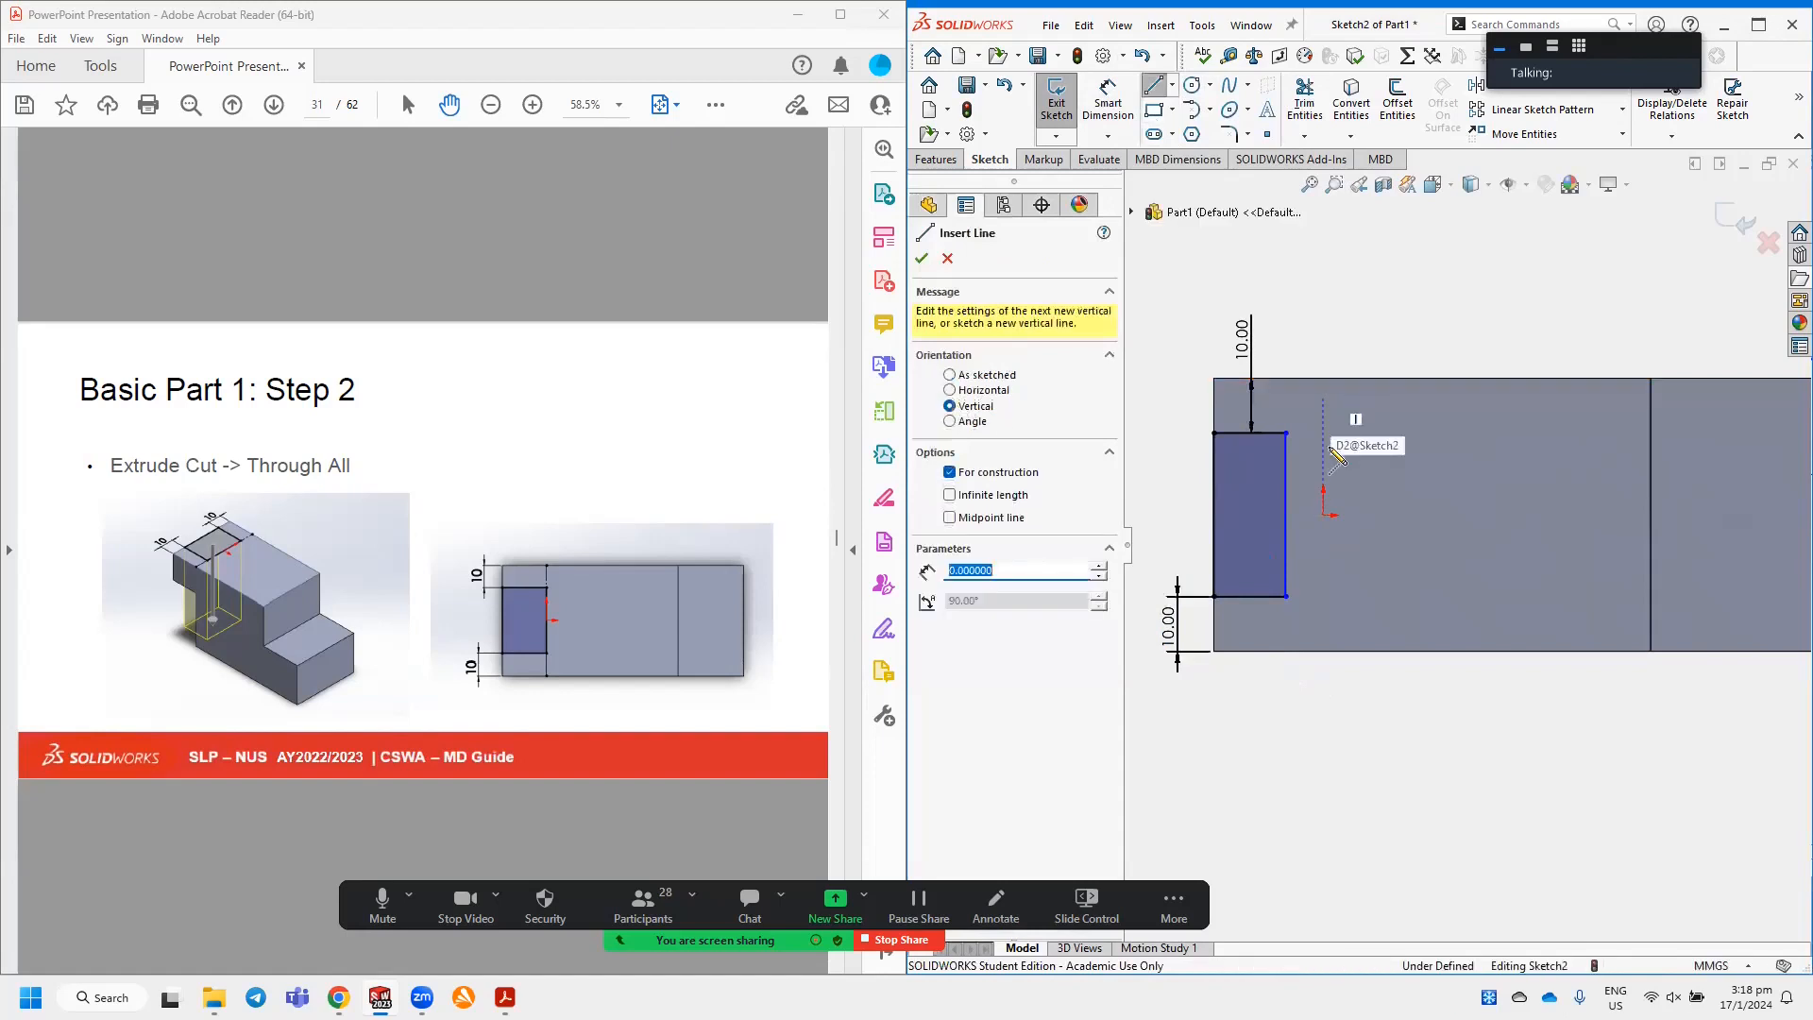
pyautogui.click(1324, 378)
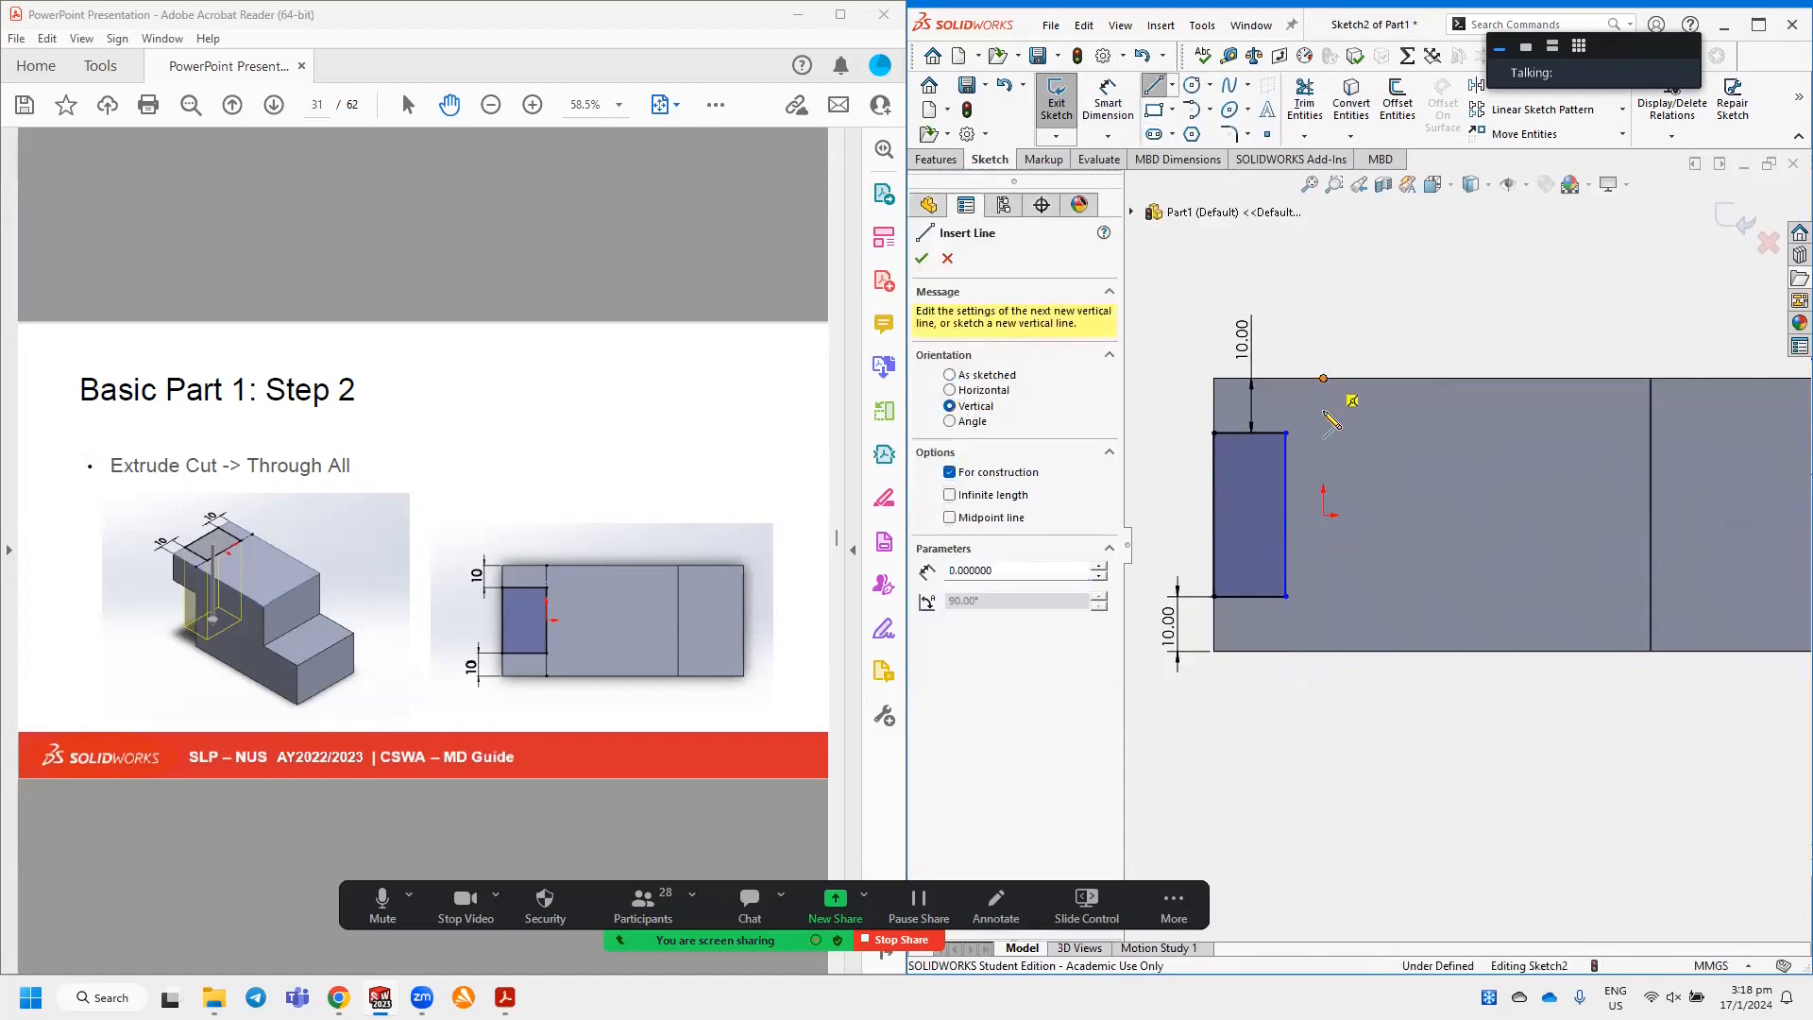
pyautogui.click(1323, 651)
pyautogui.press('Escape')
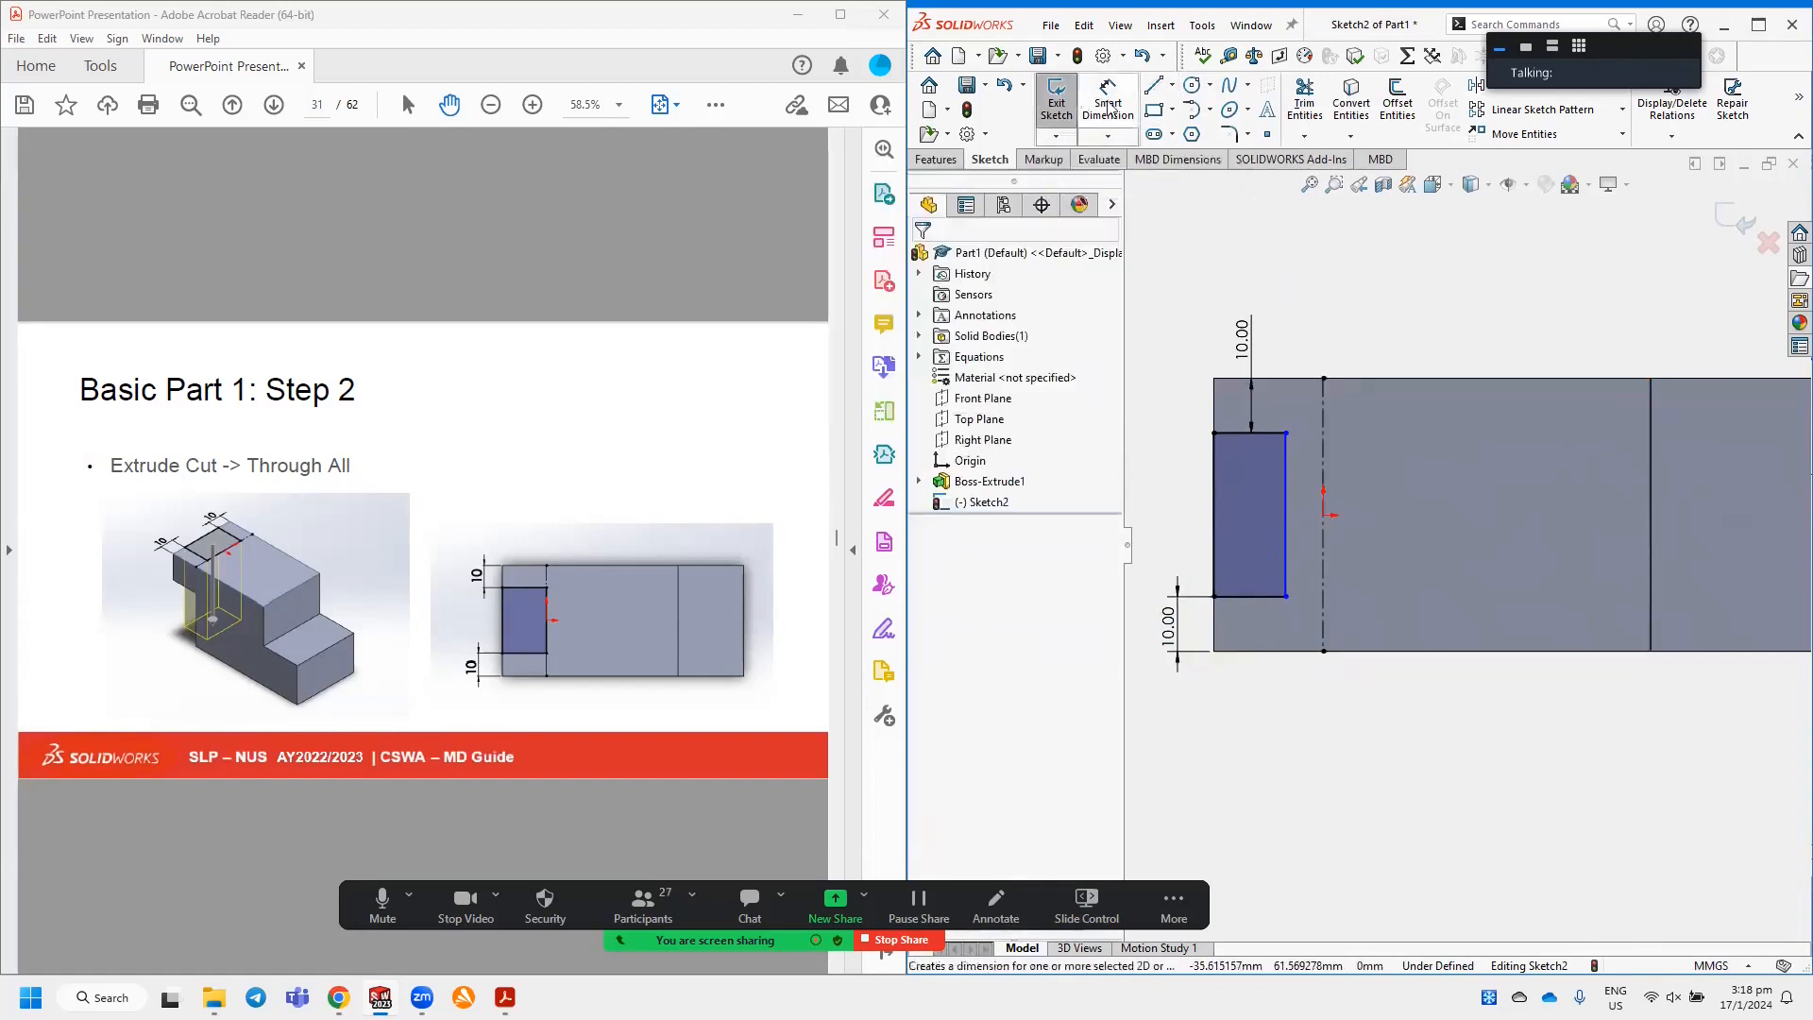
pyautogui.click(1107, 102)
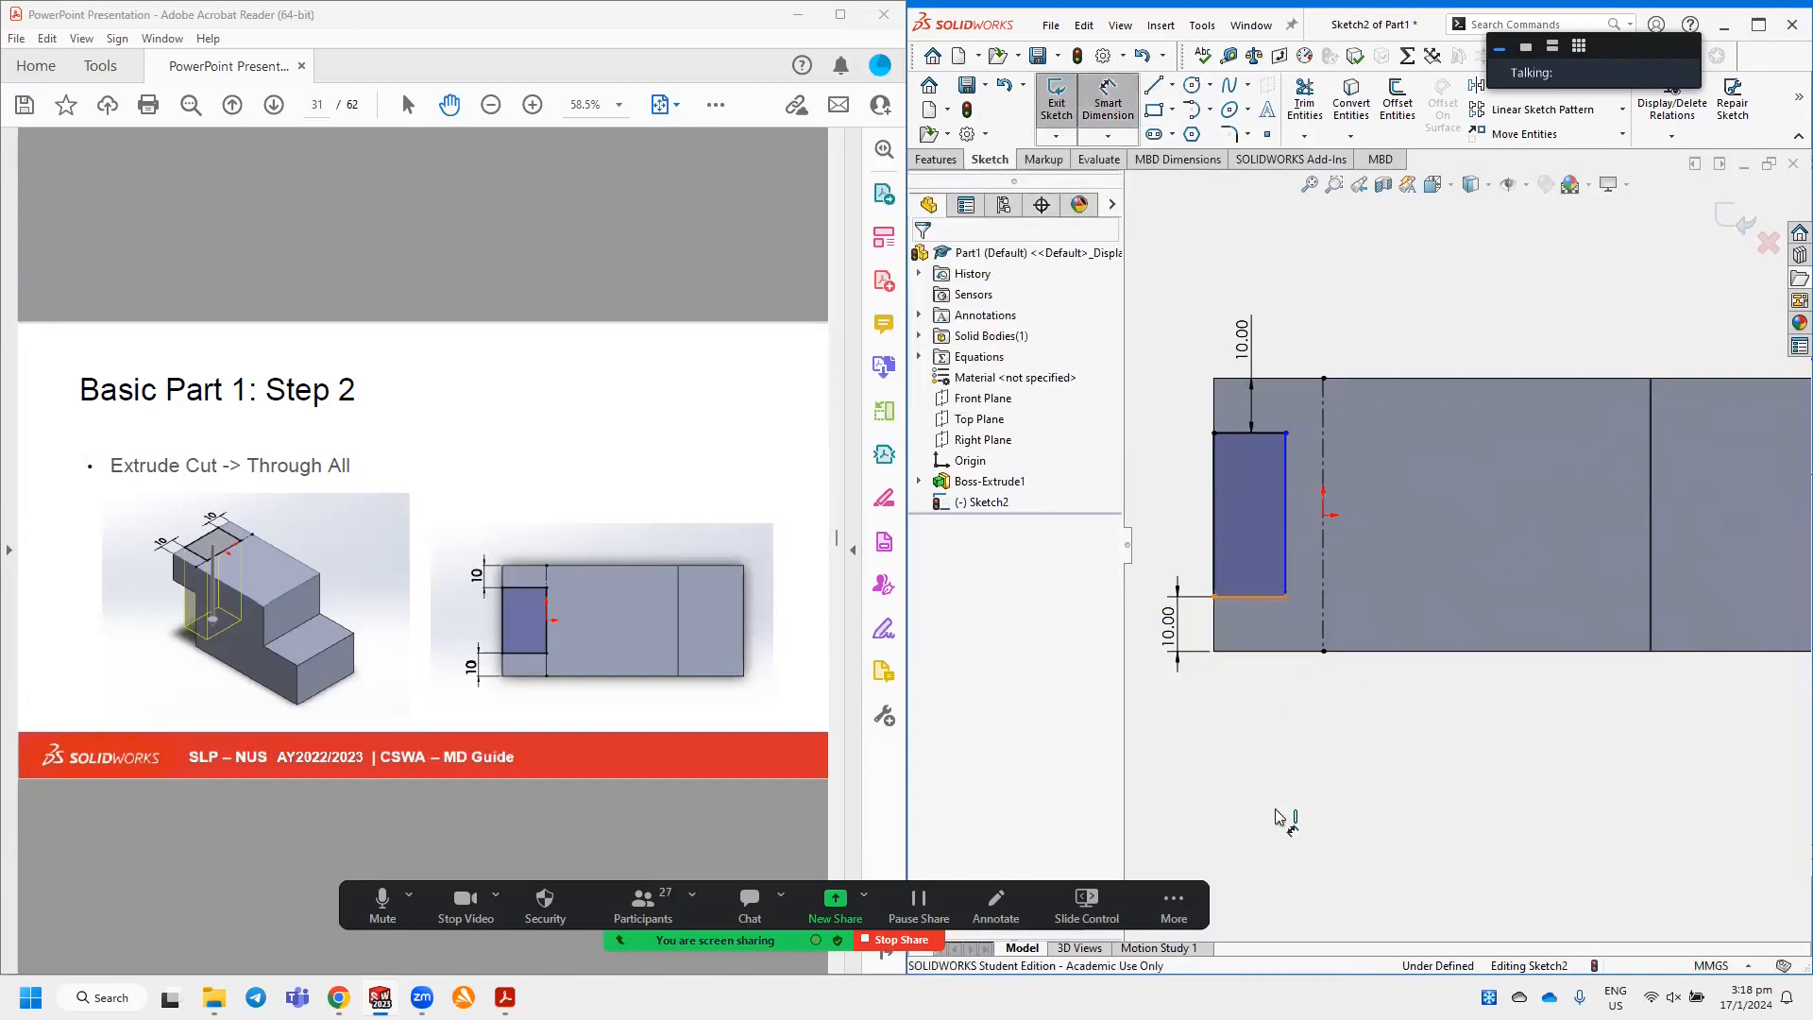
pyautogui.click(1283, 531)
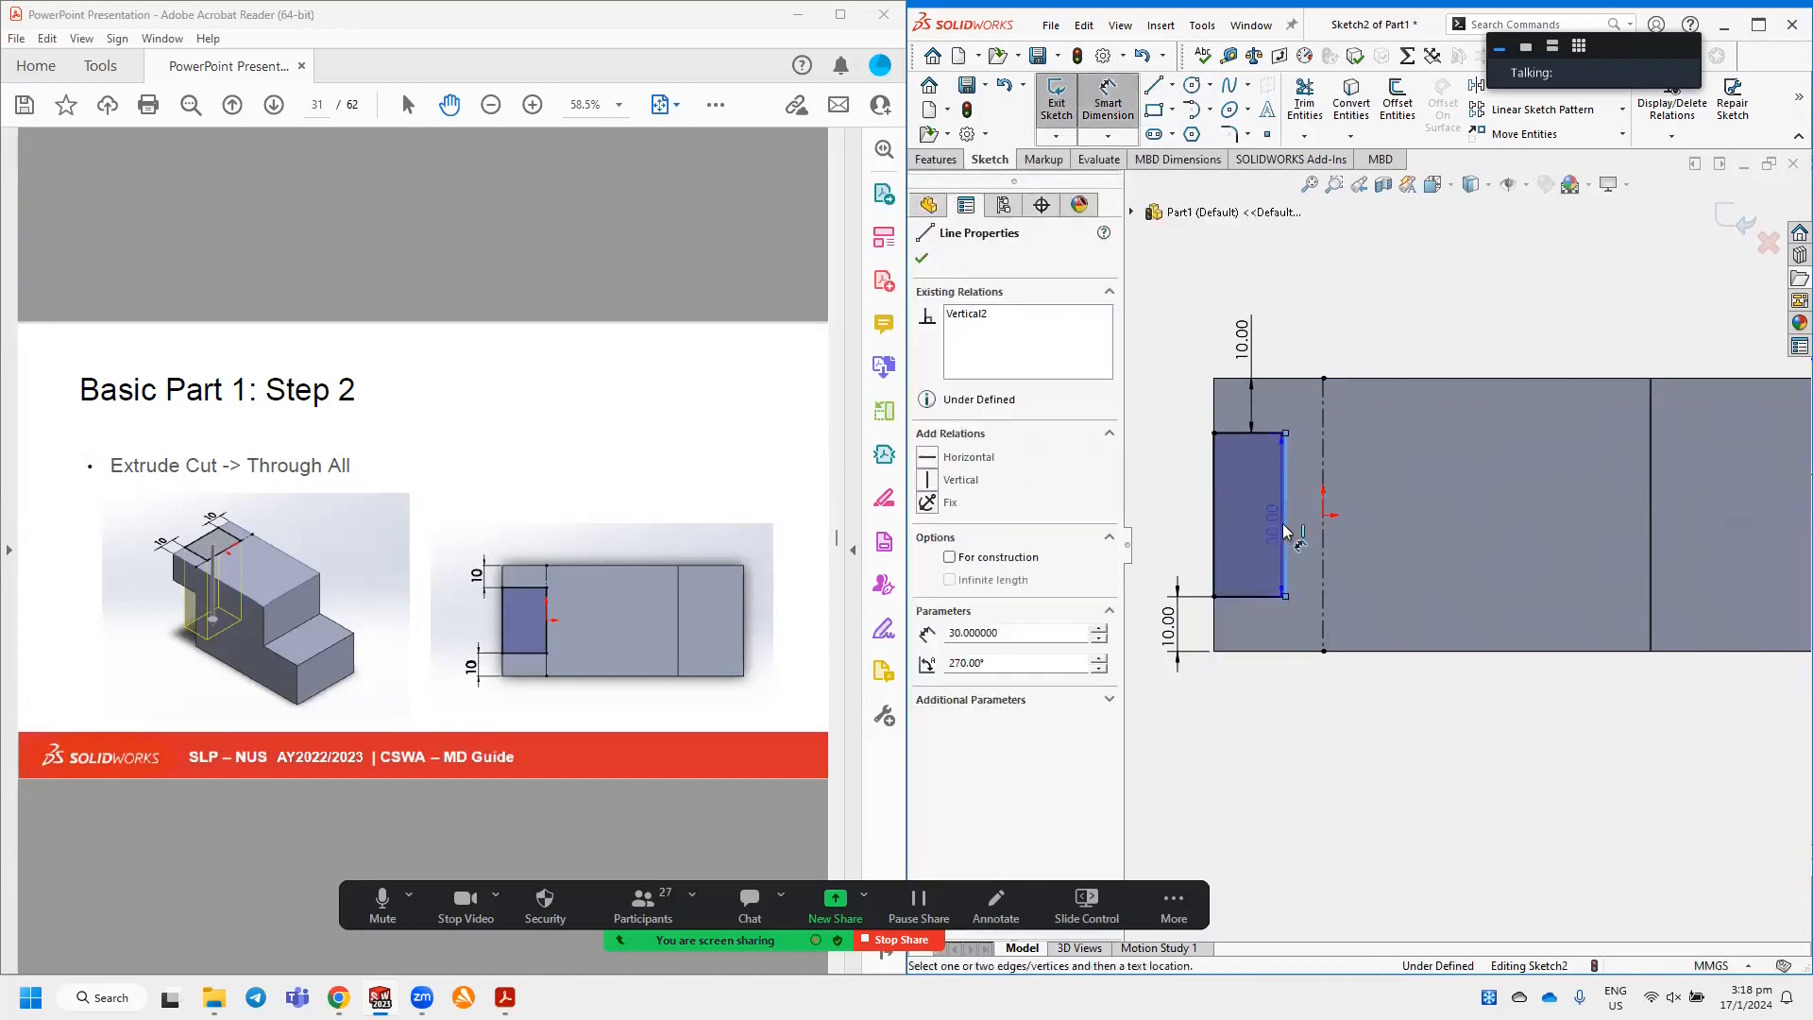
pyautogui.press('Escape')
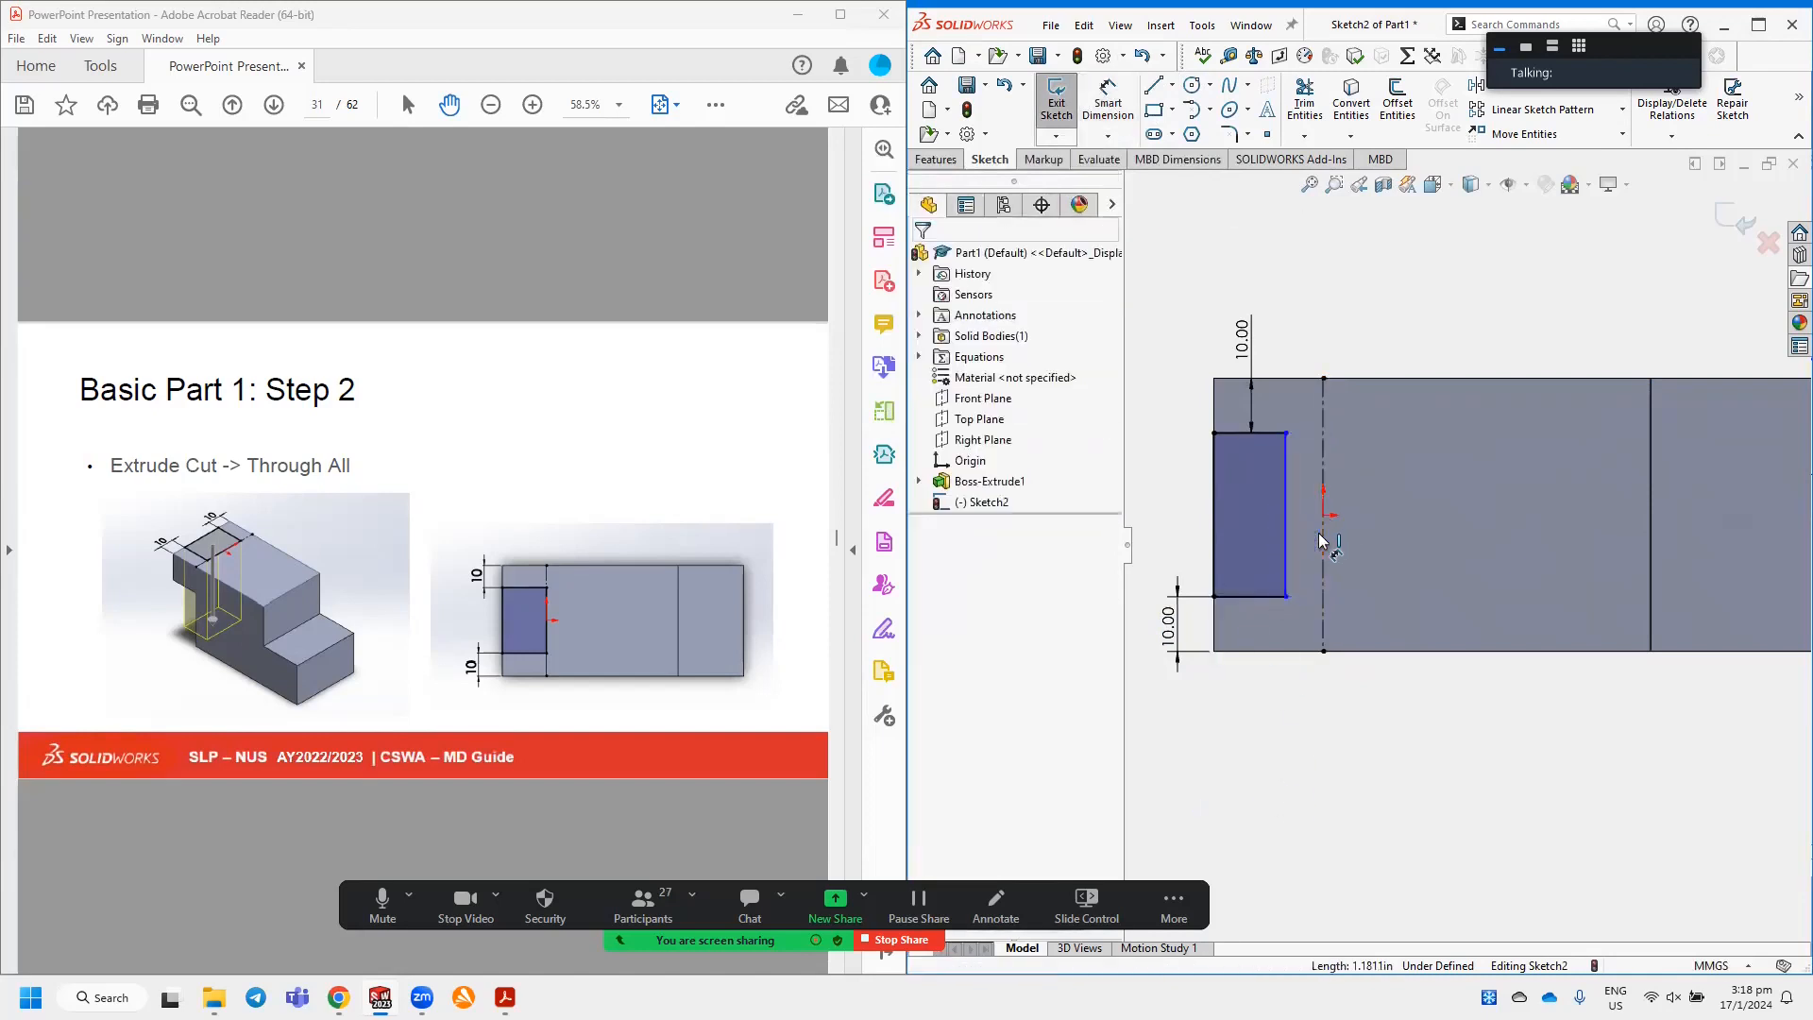
# Make the rectangle's inner vertical edge collinear with the construction centerline through the origin.
pyautogui.click(1284, 529)
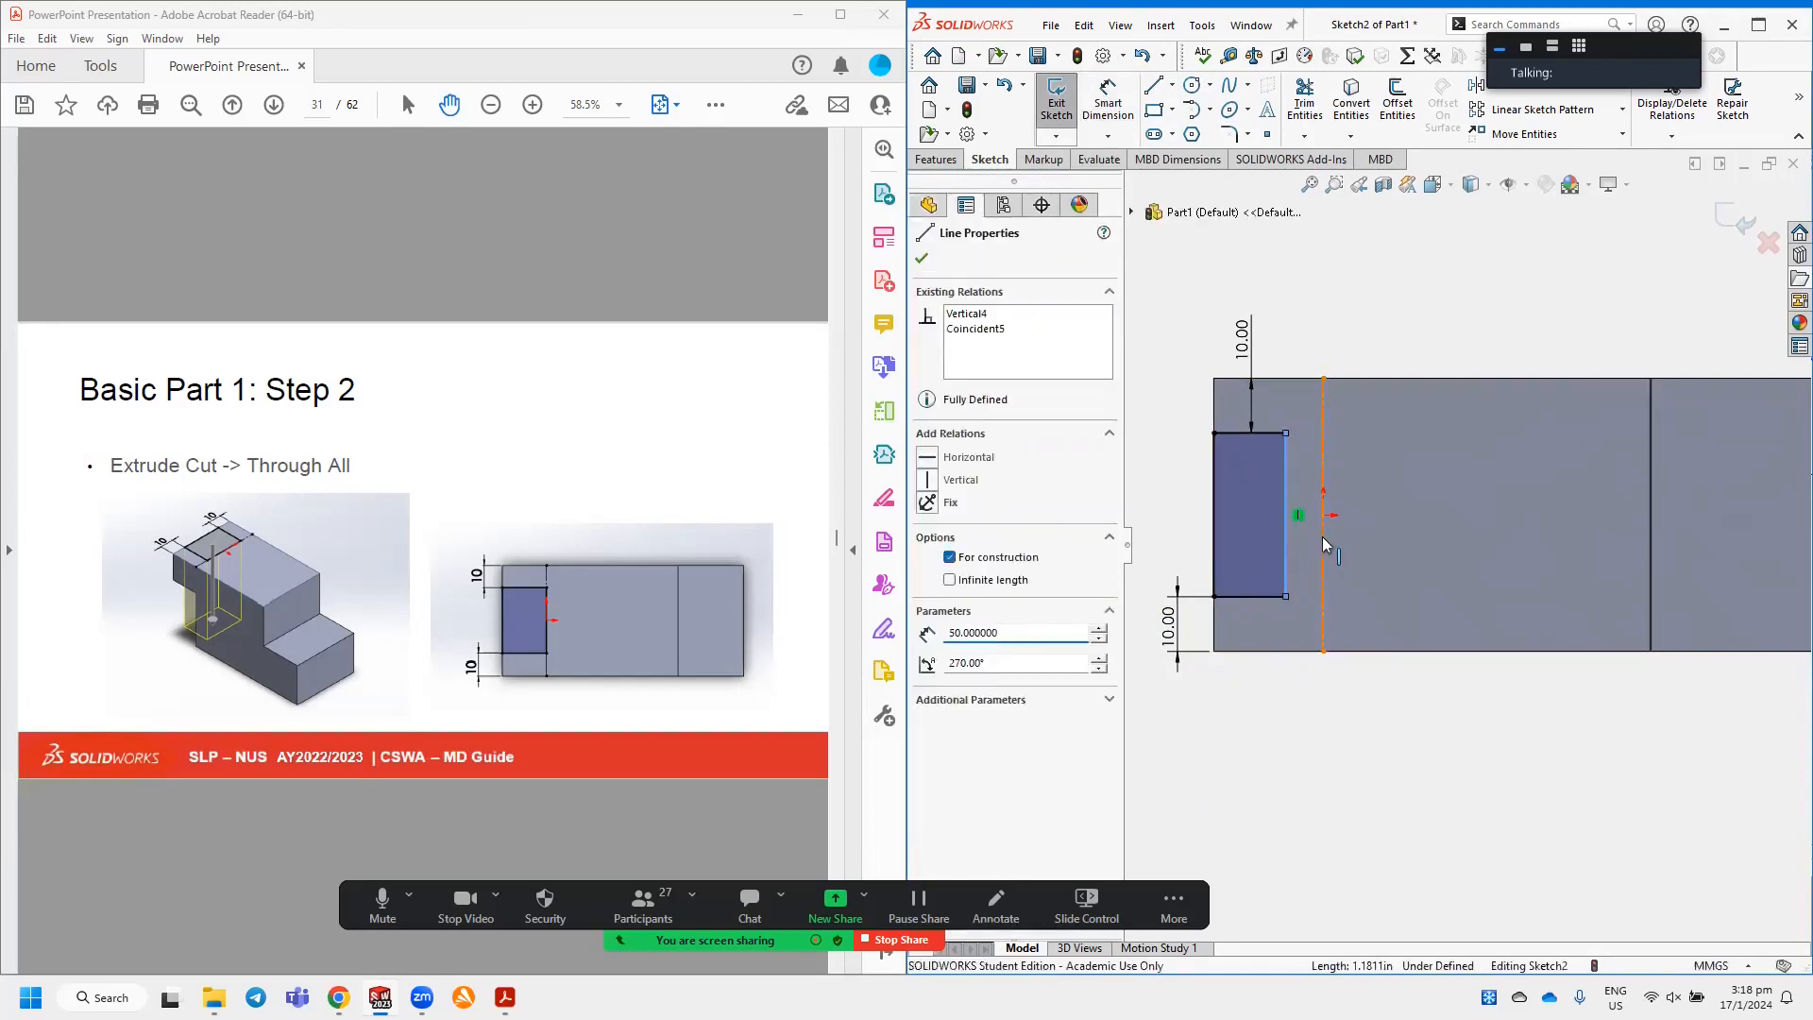
pyautogui.keyDown('ctrl'); pyautogui.click(1321, 537); pyautogui.keyUp('ctrl')
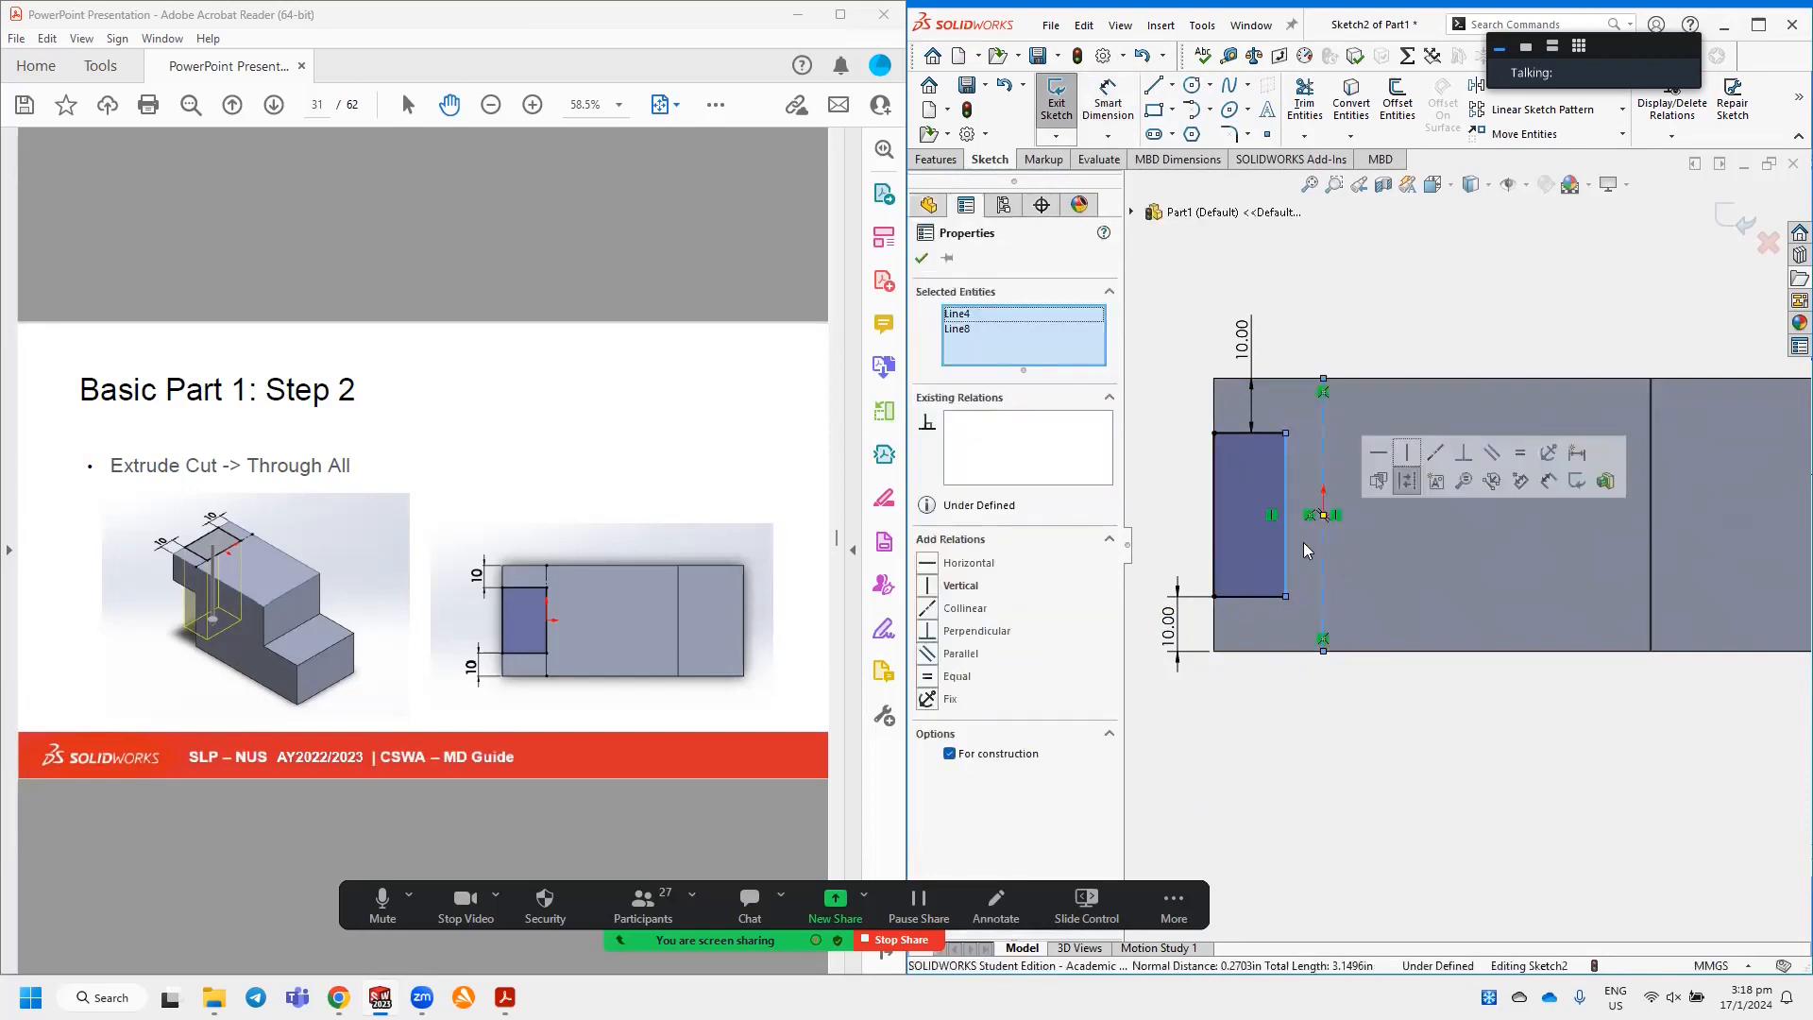
pyautogui.click(939, 616)
pyautogui.click(1212, 285)
pyautogui.moveTo(1214, 281)
pyautogui.mouseDown(button='middle')
pyautogui.moveTo(1307, 298)
pyautogui.moveTo(1299, 257)
pyautogui.mouseUp(button='middle')
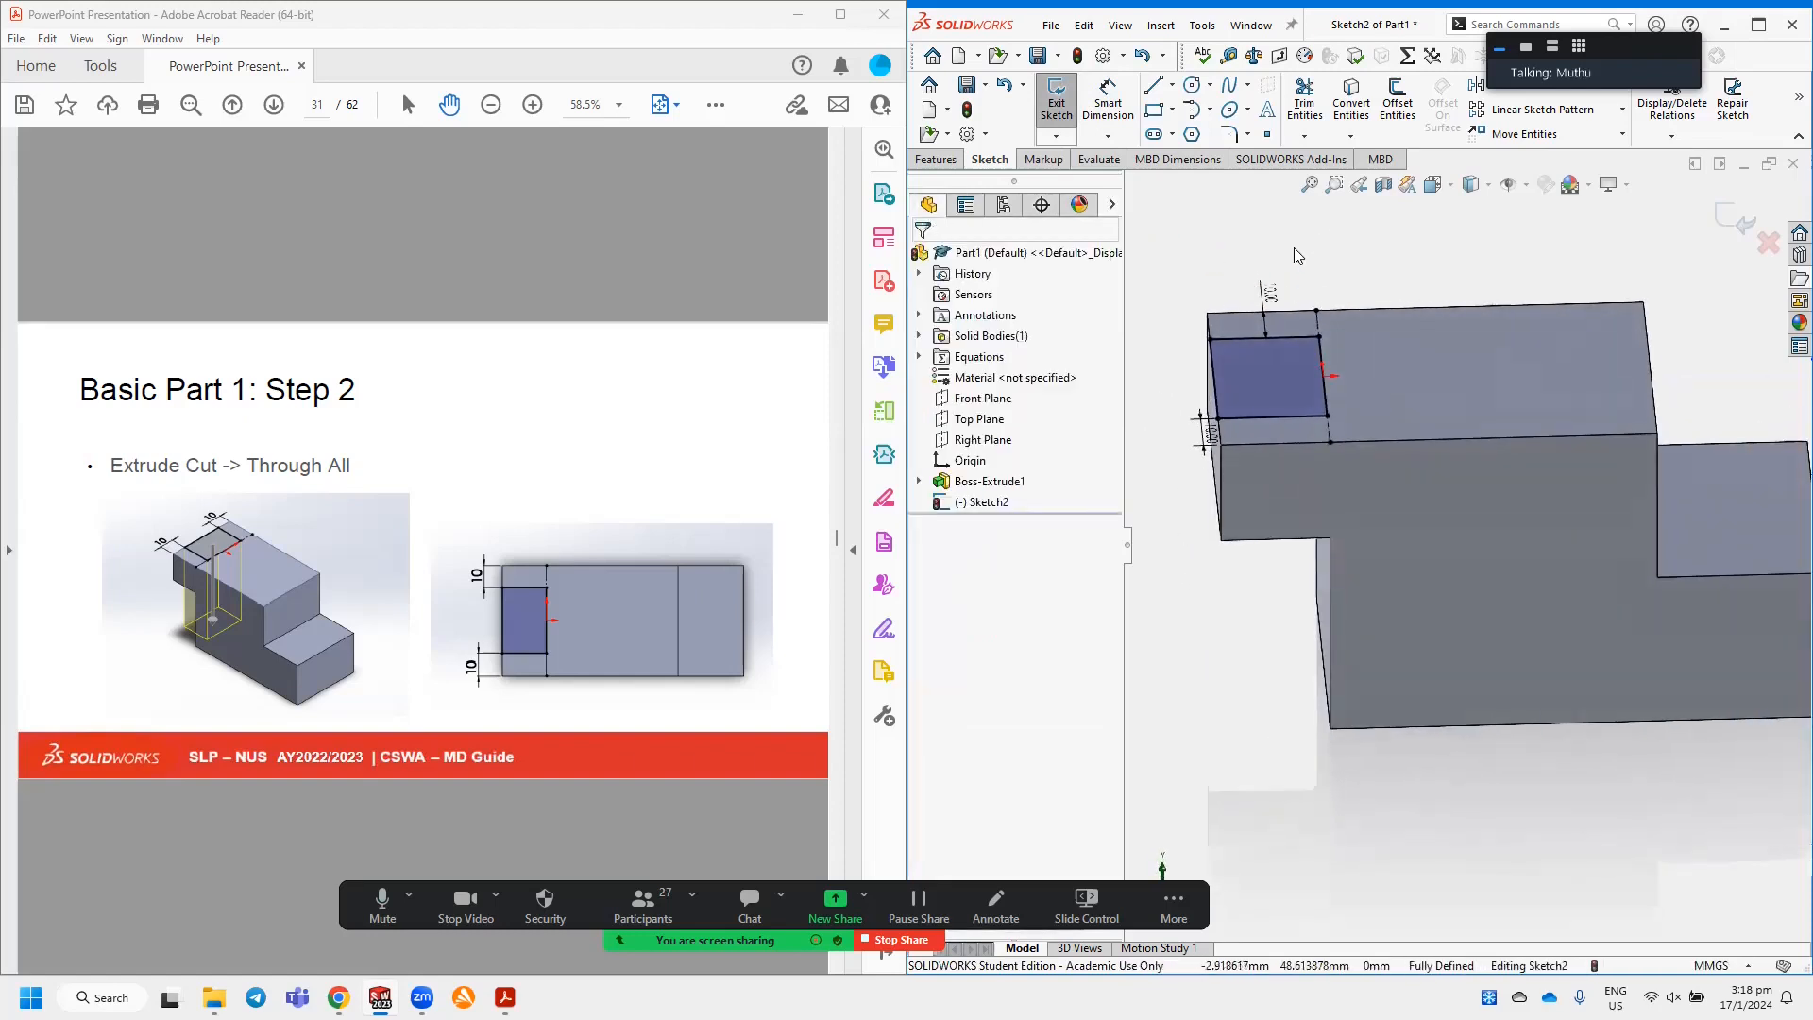
# Extrude the rectangle sketch as a boss with the Through All end condition in the reversed direction.
pyautogui.click(934, 157)
pyautogui.click(1062, 102)
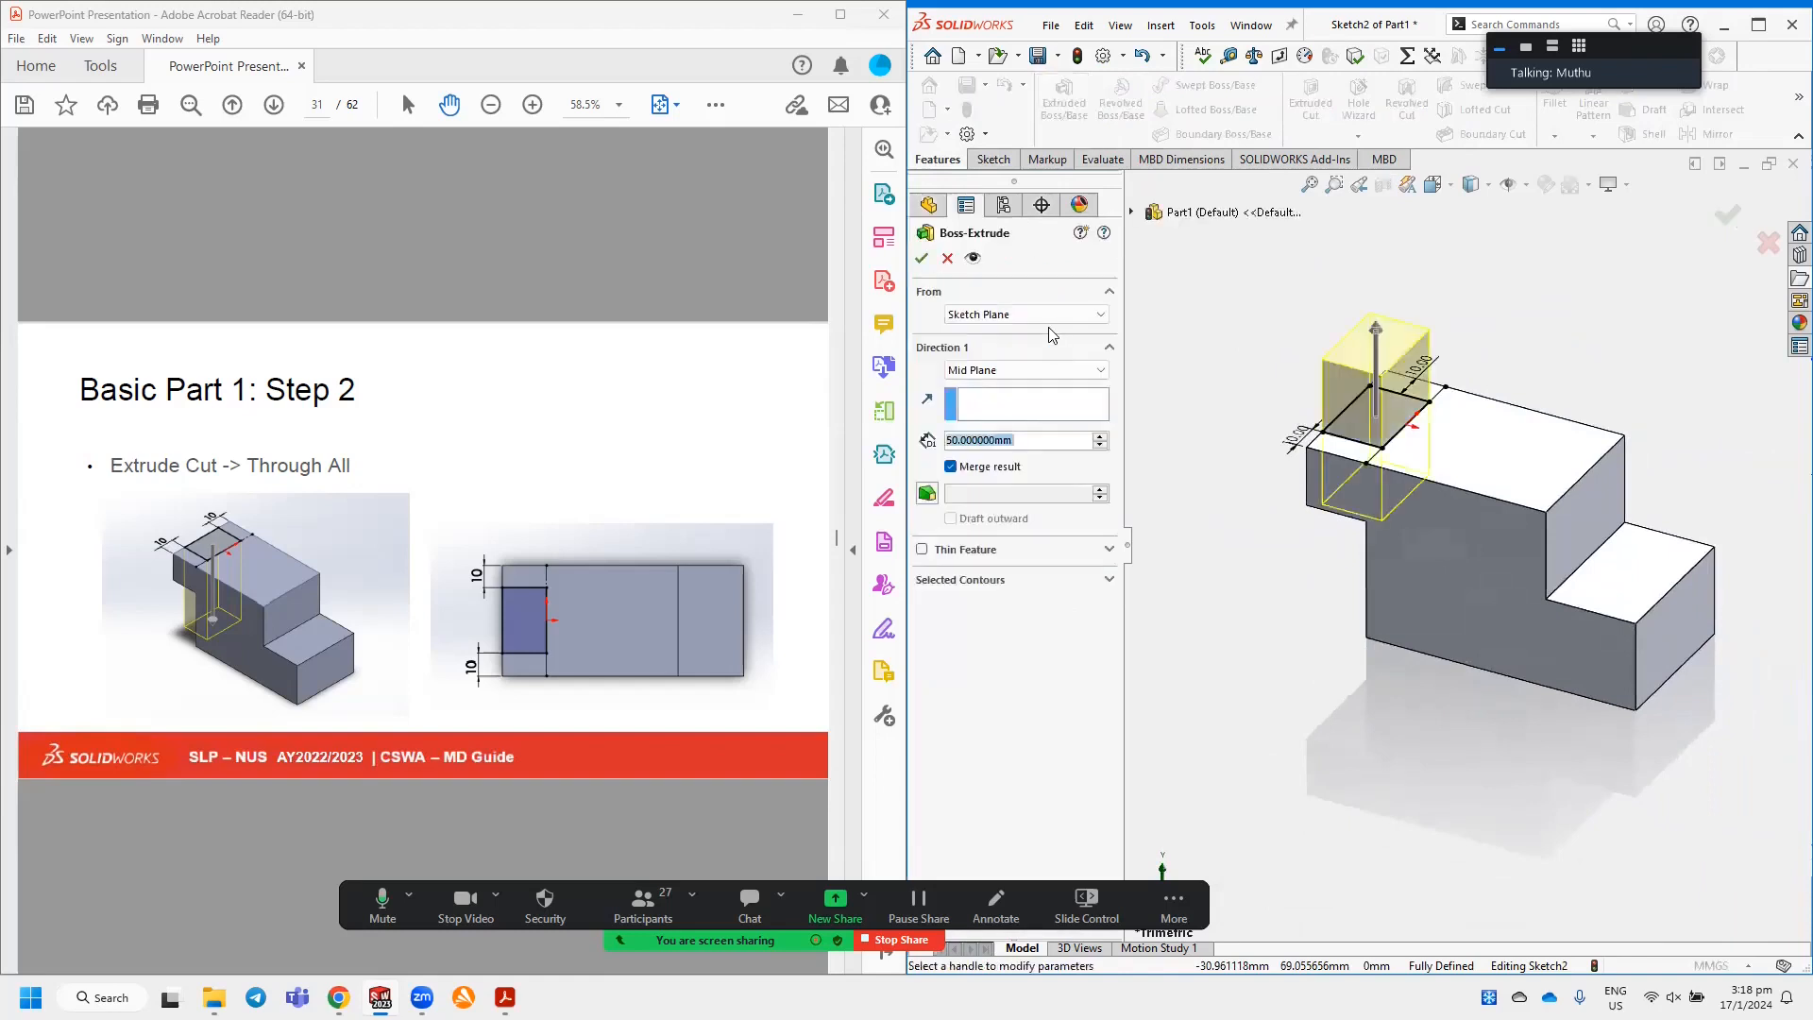
pyautogui.click(1051, 370)
pyautogui.click(1048, 398)
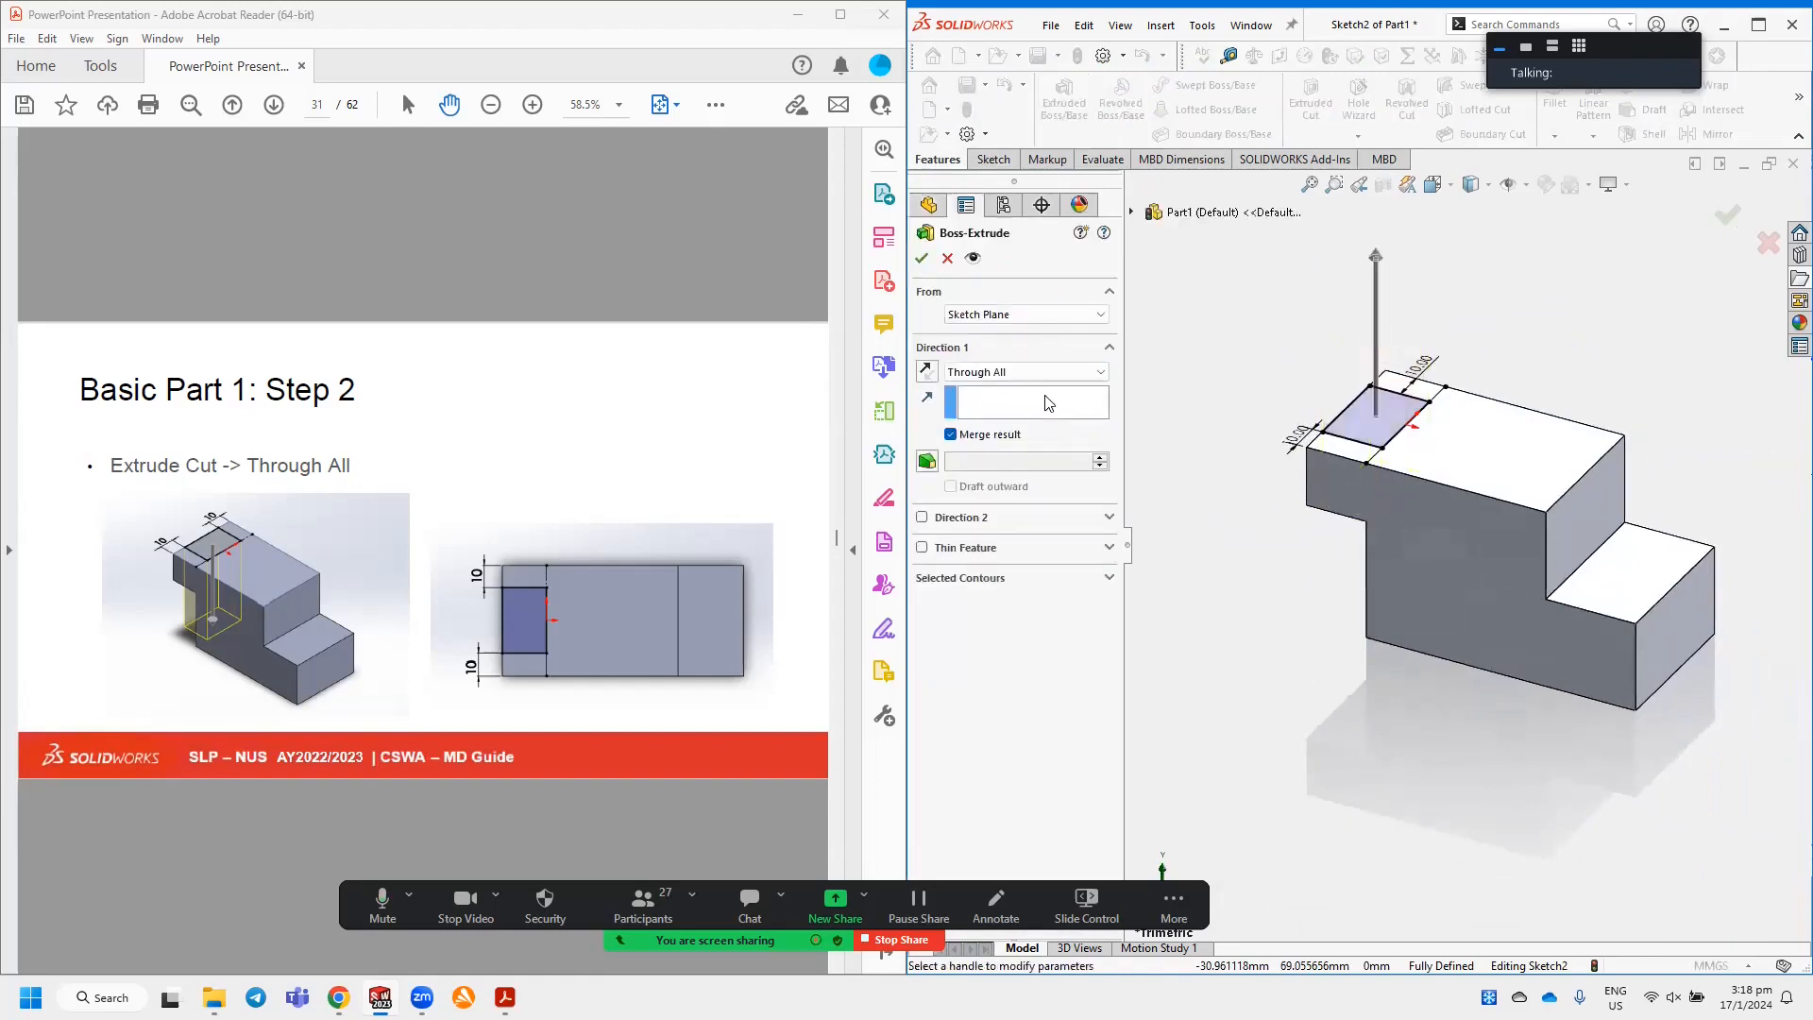
pyautogui.click(927, 371)
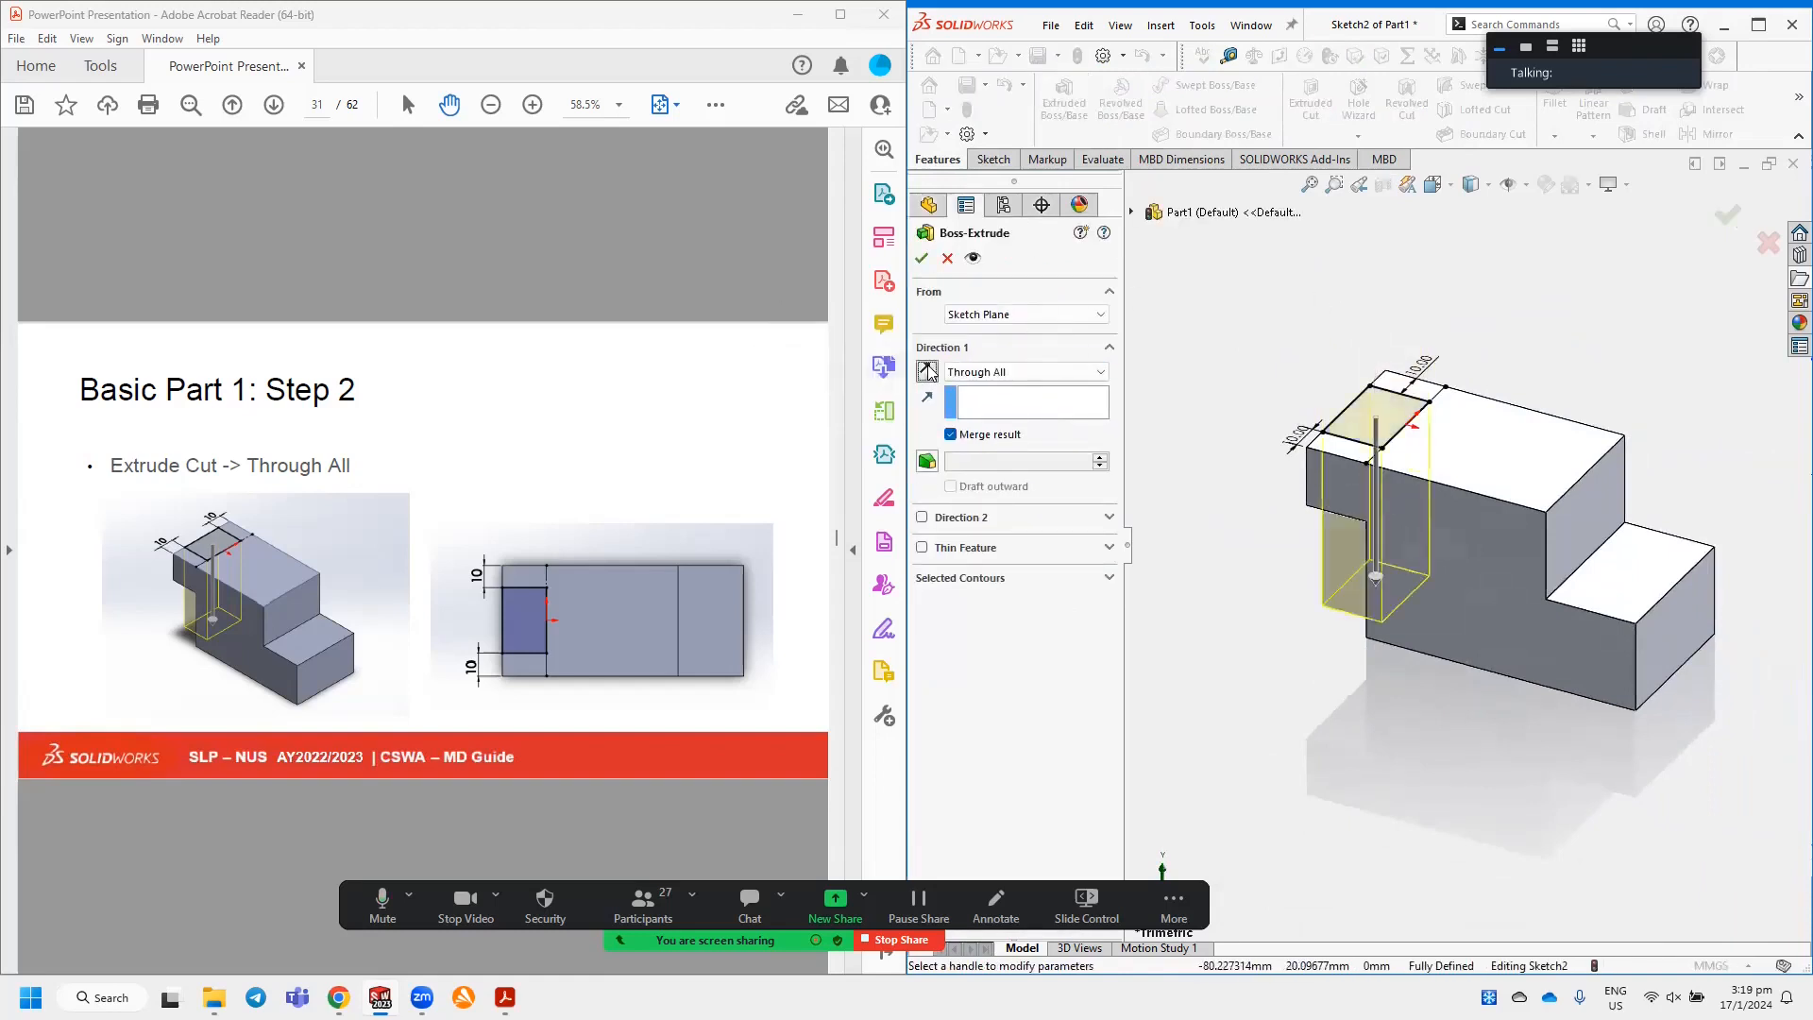
pyautogui.click(921, 258)
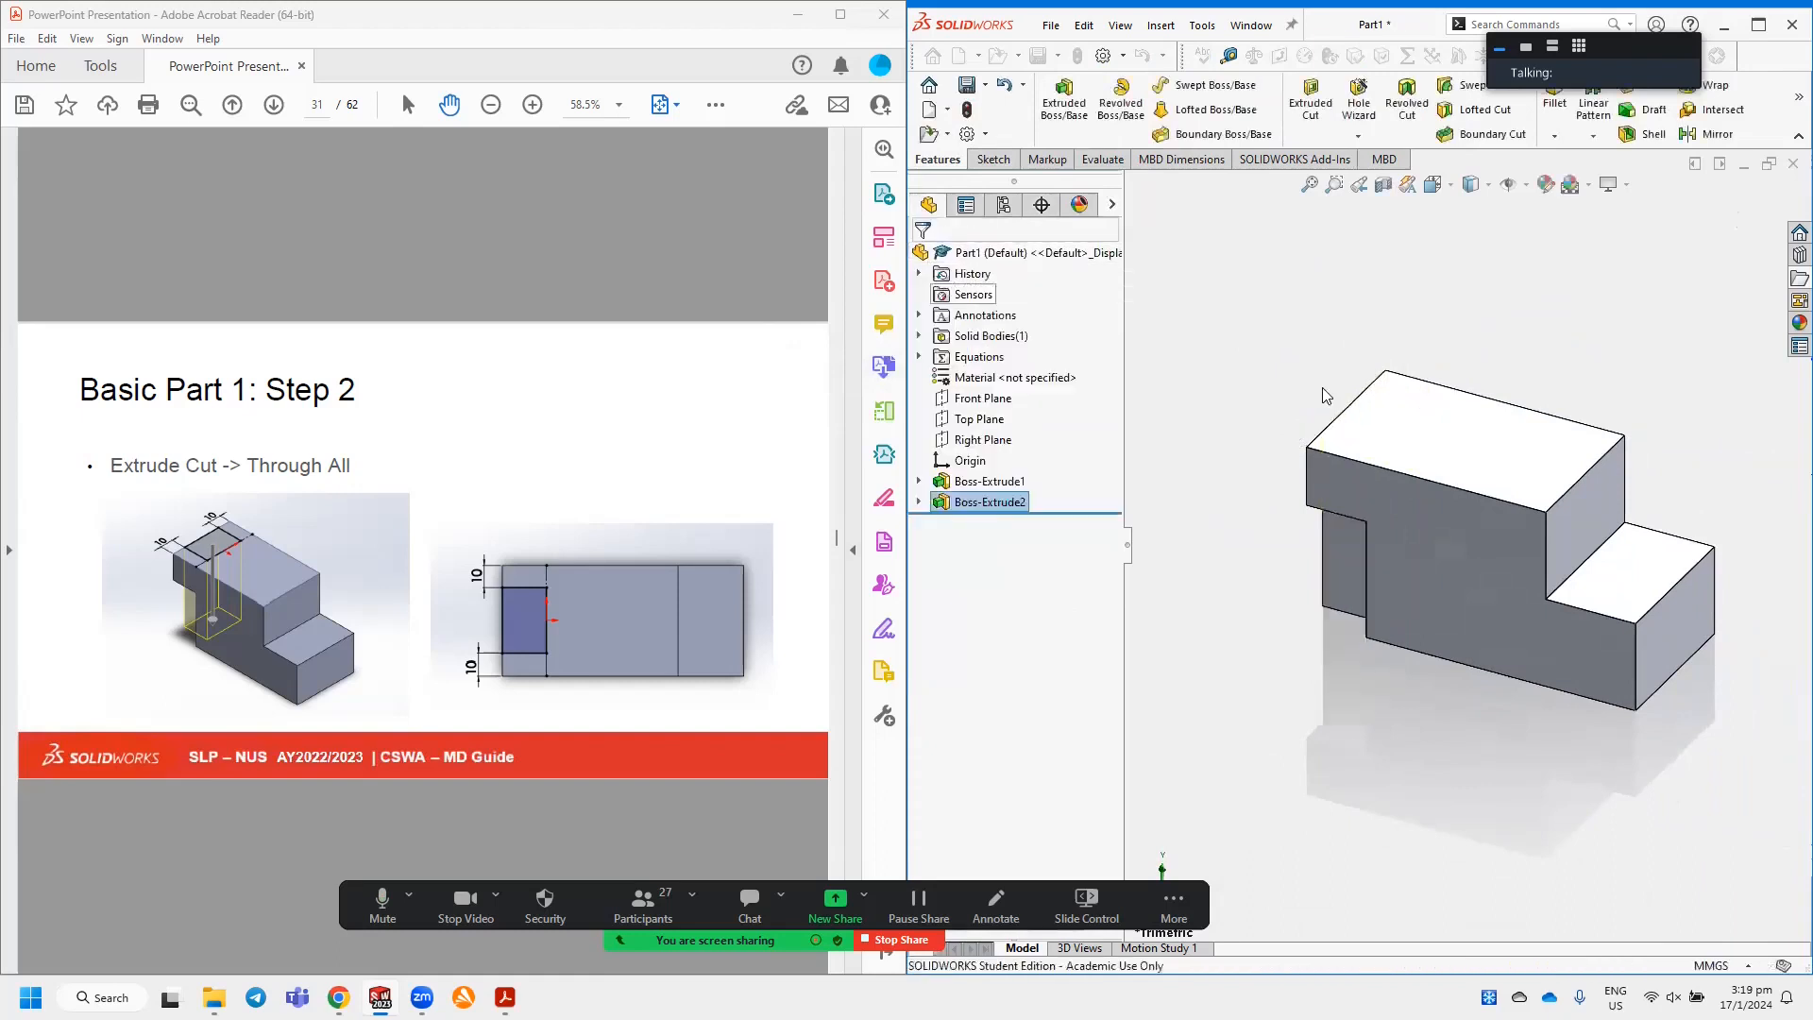
# Delete the second boss extrusion and keep its rectangle sketch.
pyautogui.moveTo(1494, 451); pyautogui.dragTo(1459, 454, button='middle')
pyautogui.rightClick(998, 507)
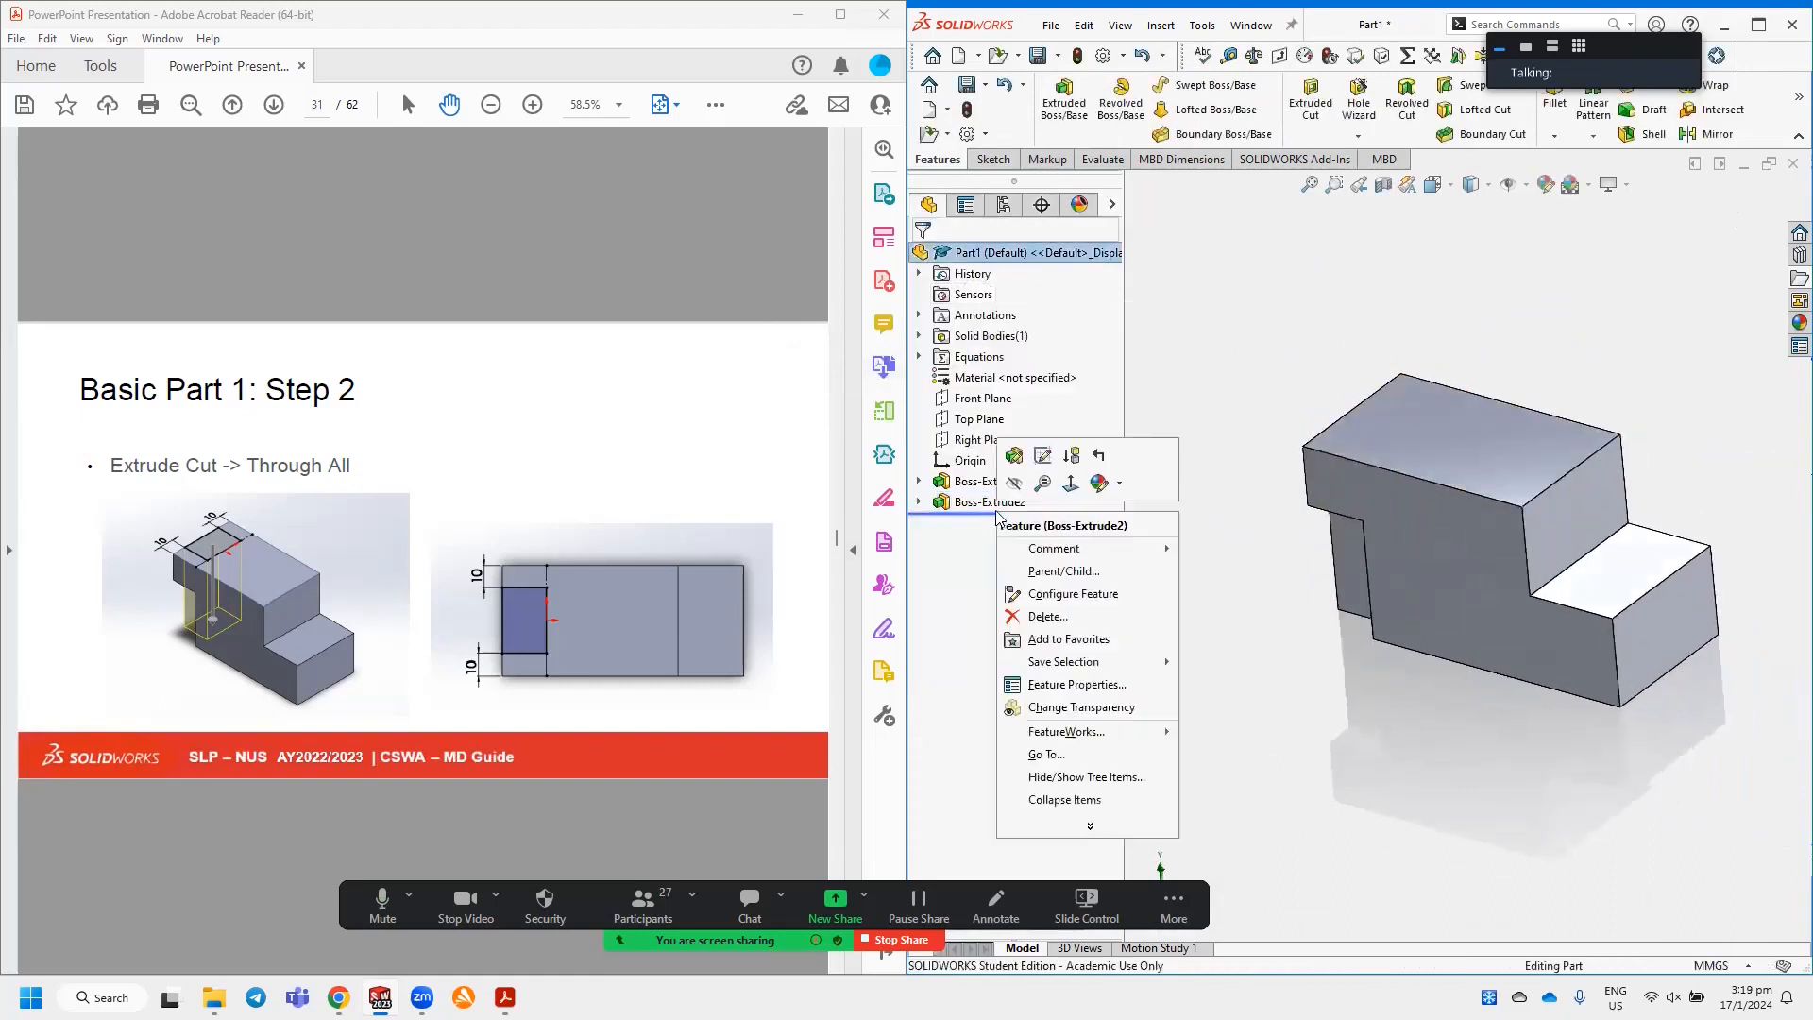
pyautogui.click(976, 503)
pyautogui.rightClick(976, 508)
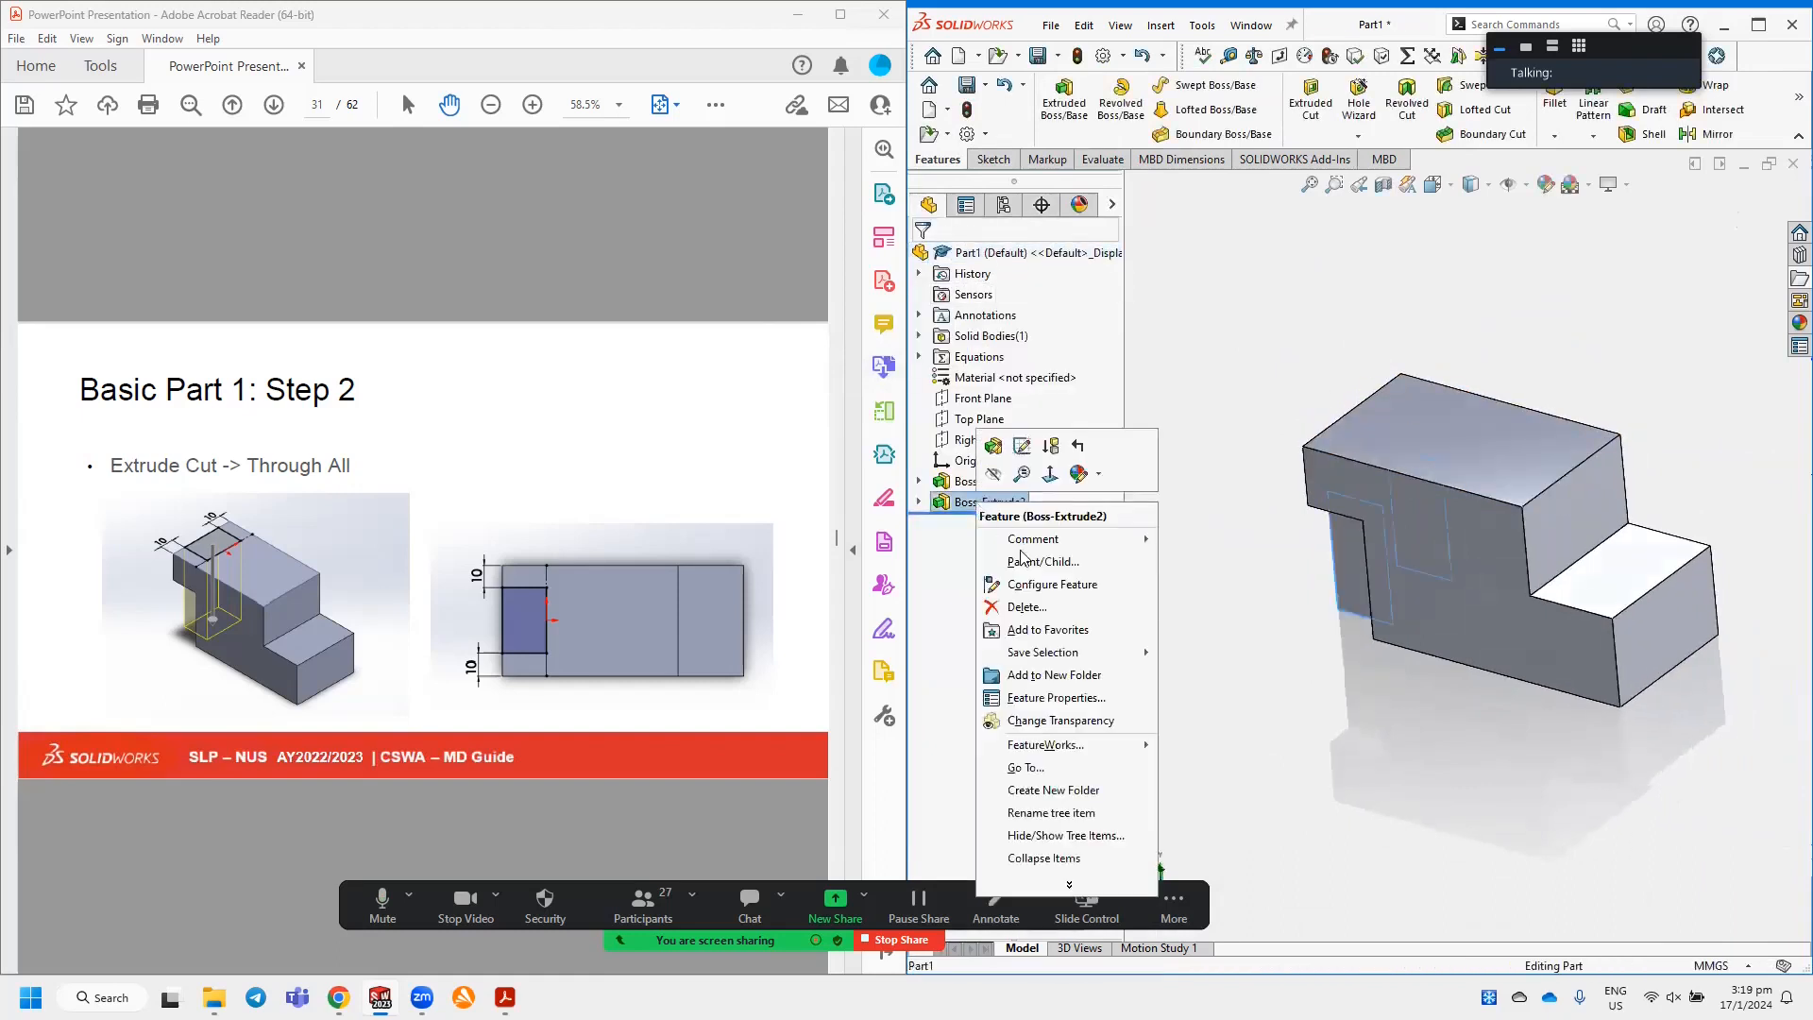
pyautogui.click(1031, 607)
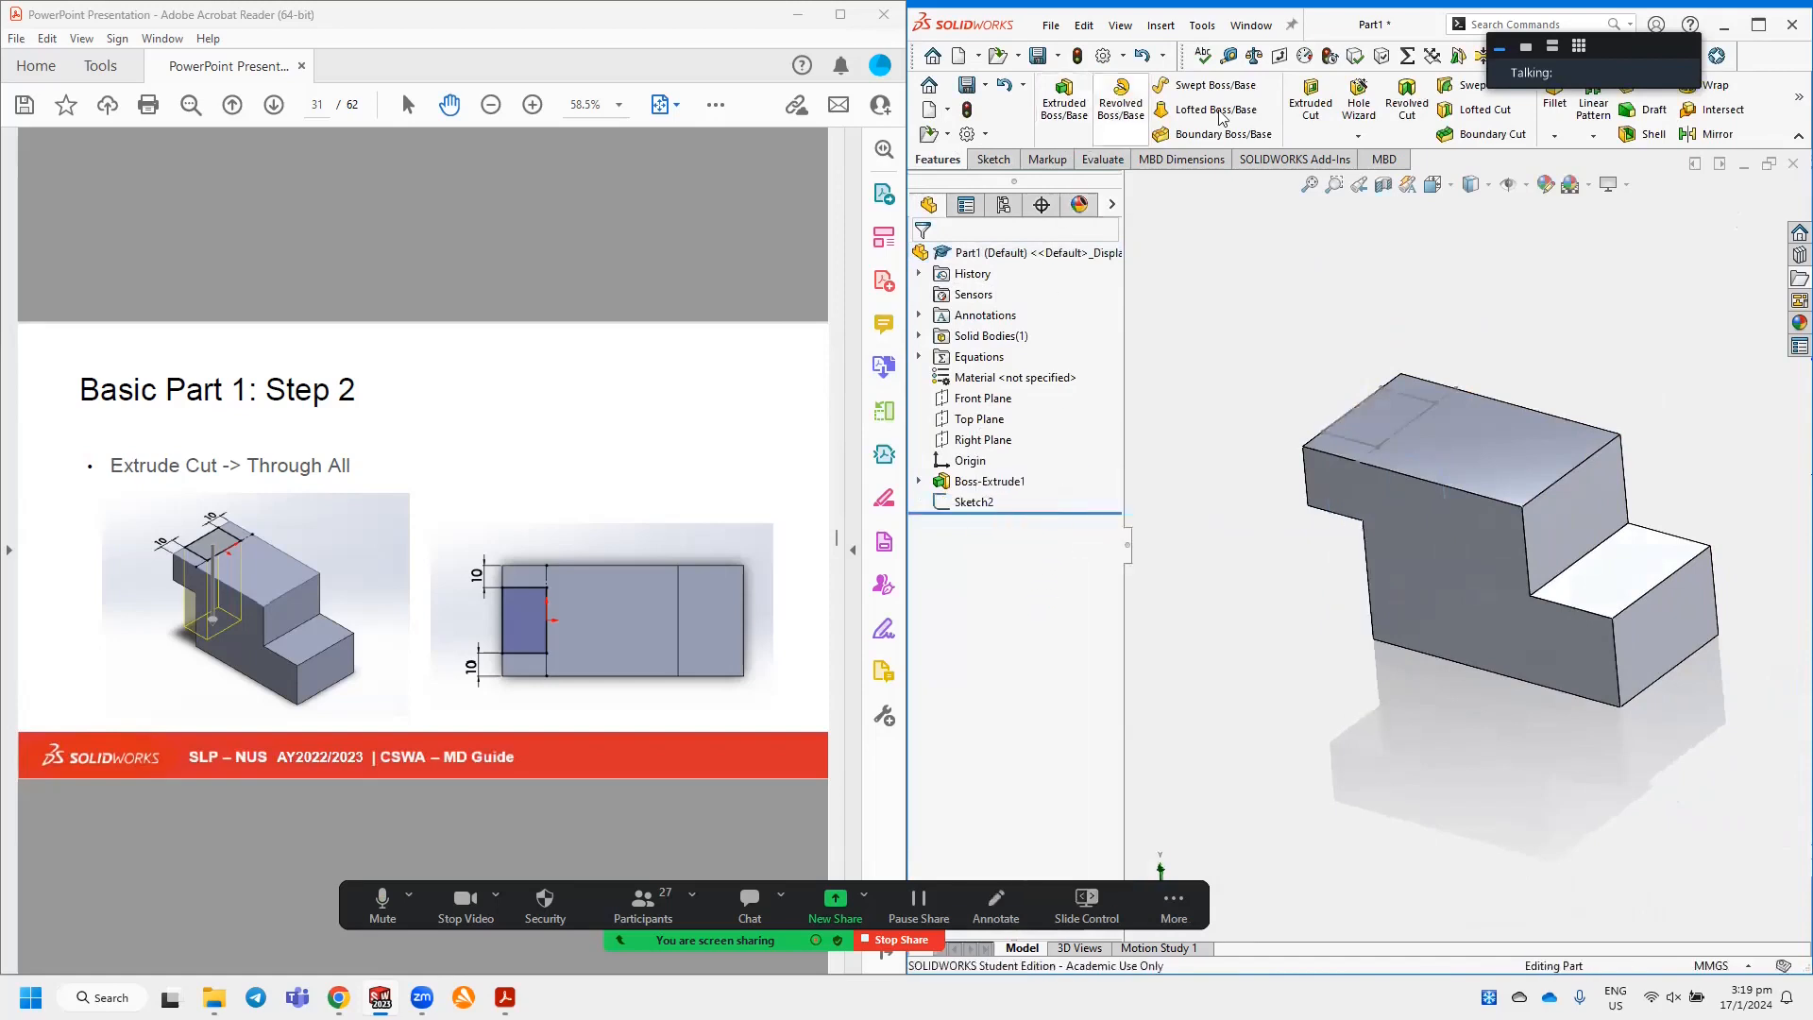
# Reopen the rectangle sketch and cut-extrude it through the block with the Through All end condition.
pyautogui.click(1310, 106)
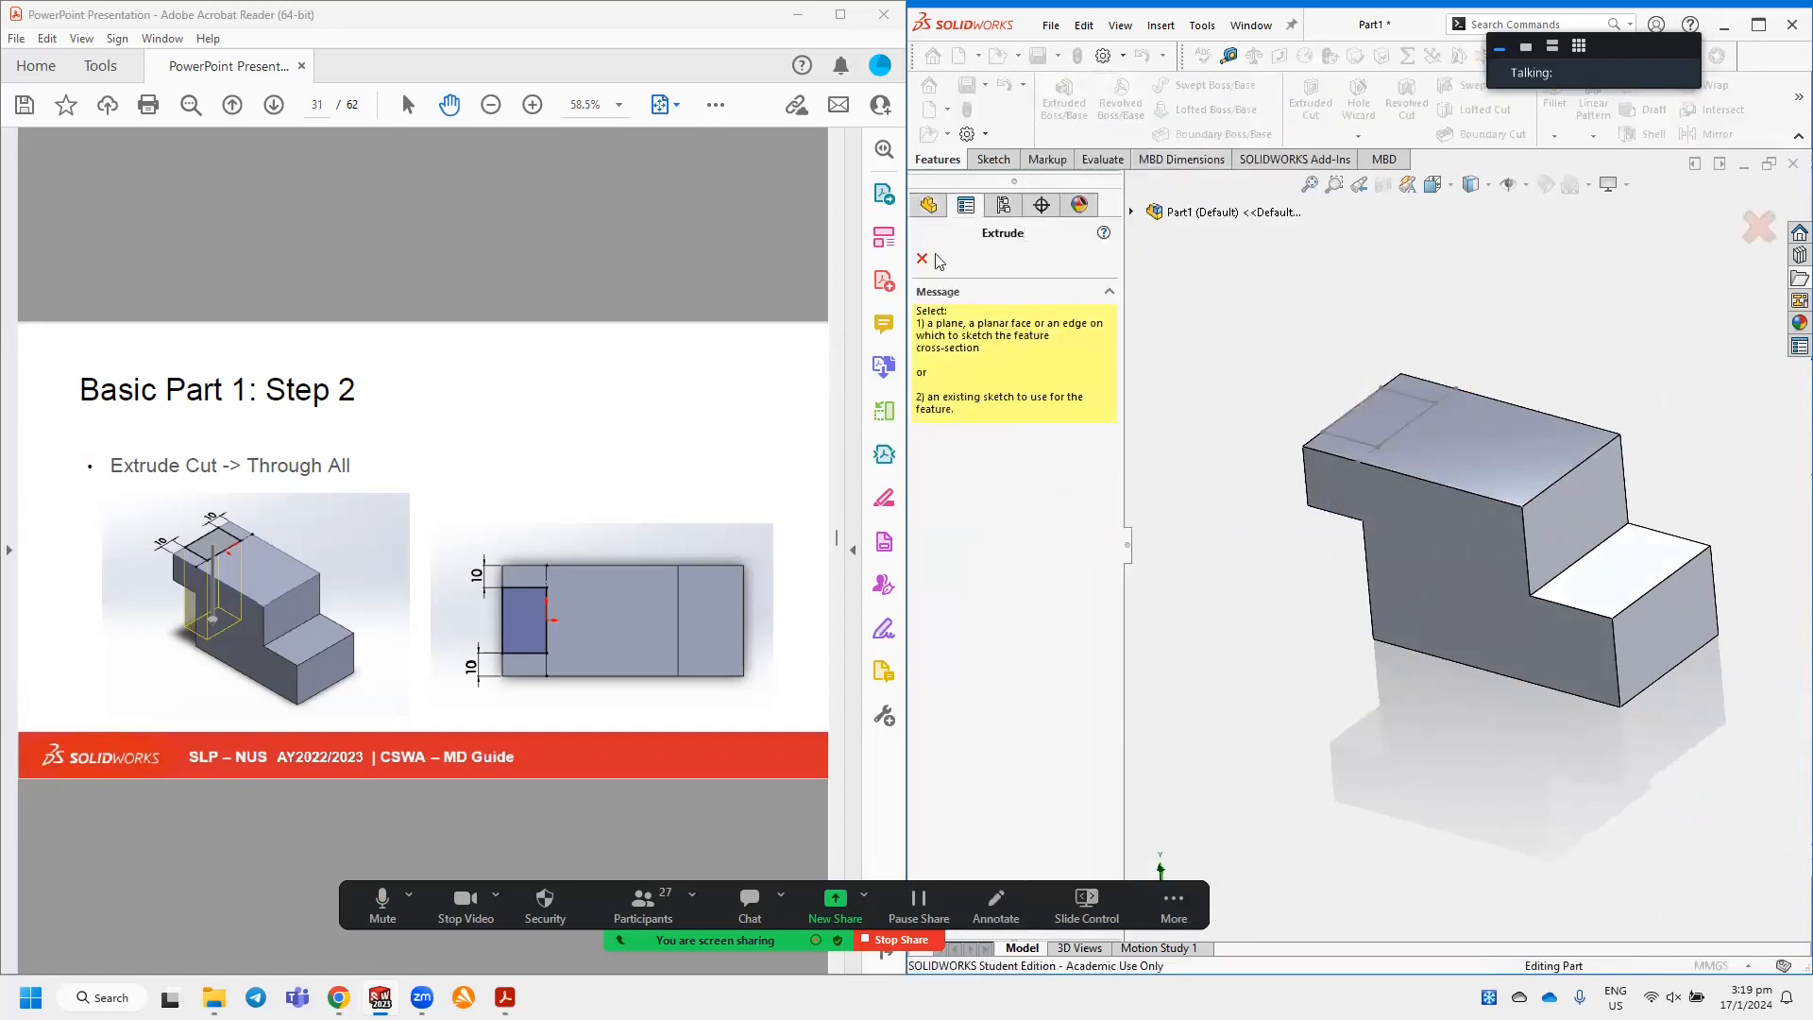
pyautogui.click(925, 260)
pyautogui.click(973, 502)
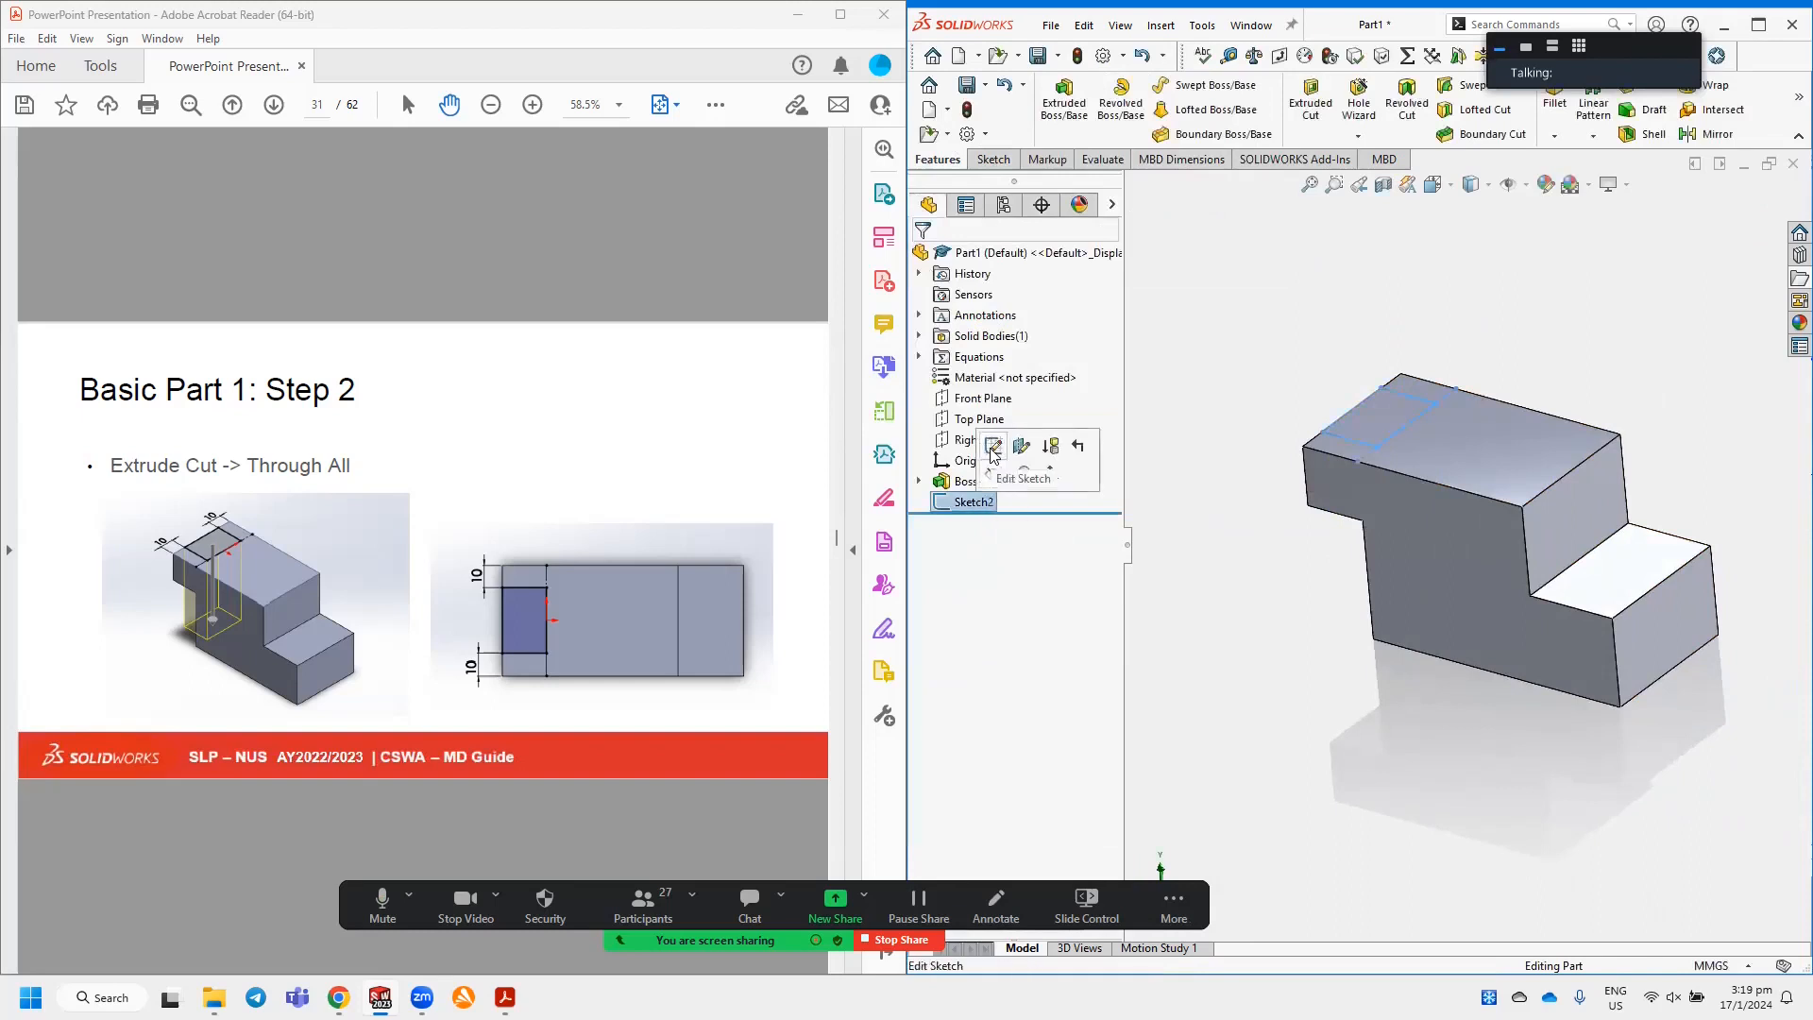
pyautogui.click(993, 447)
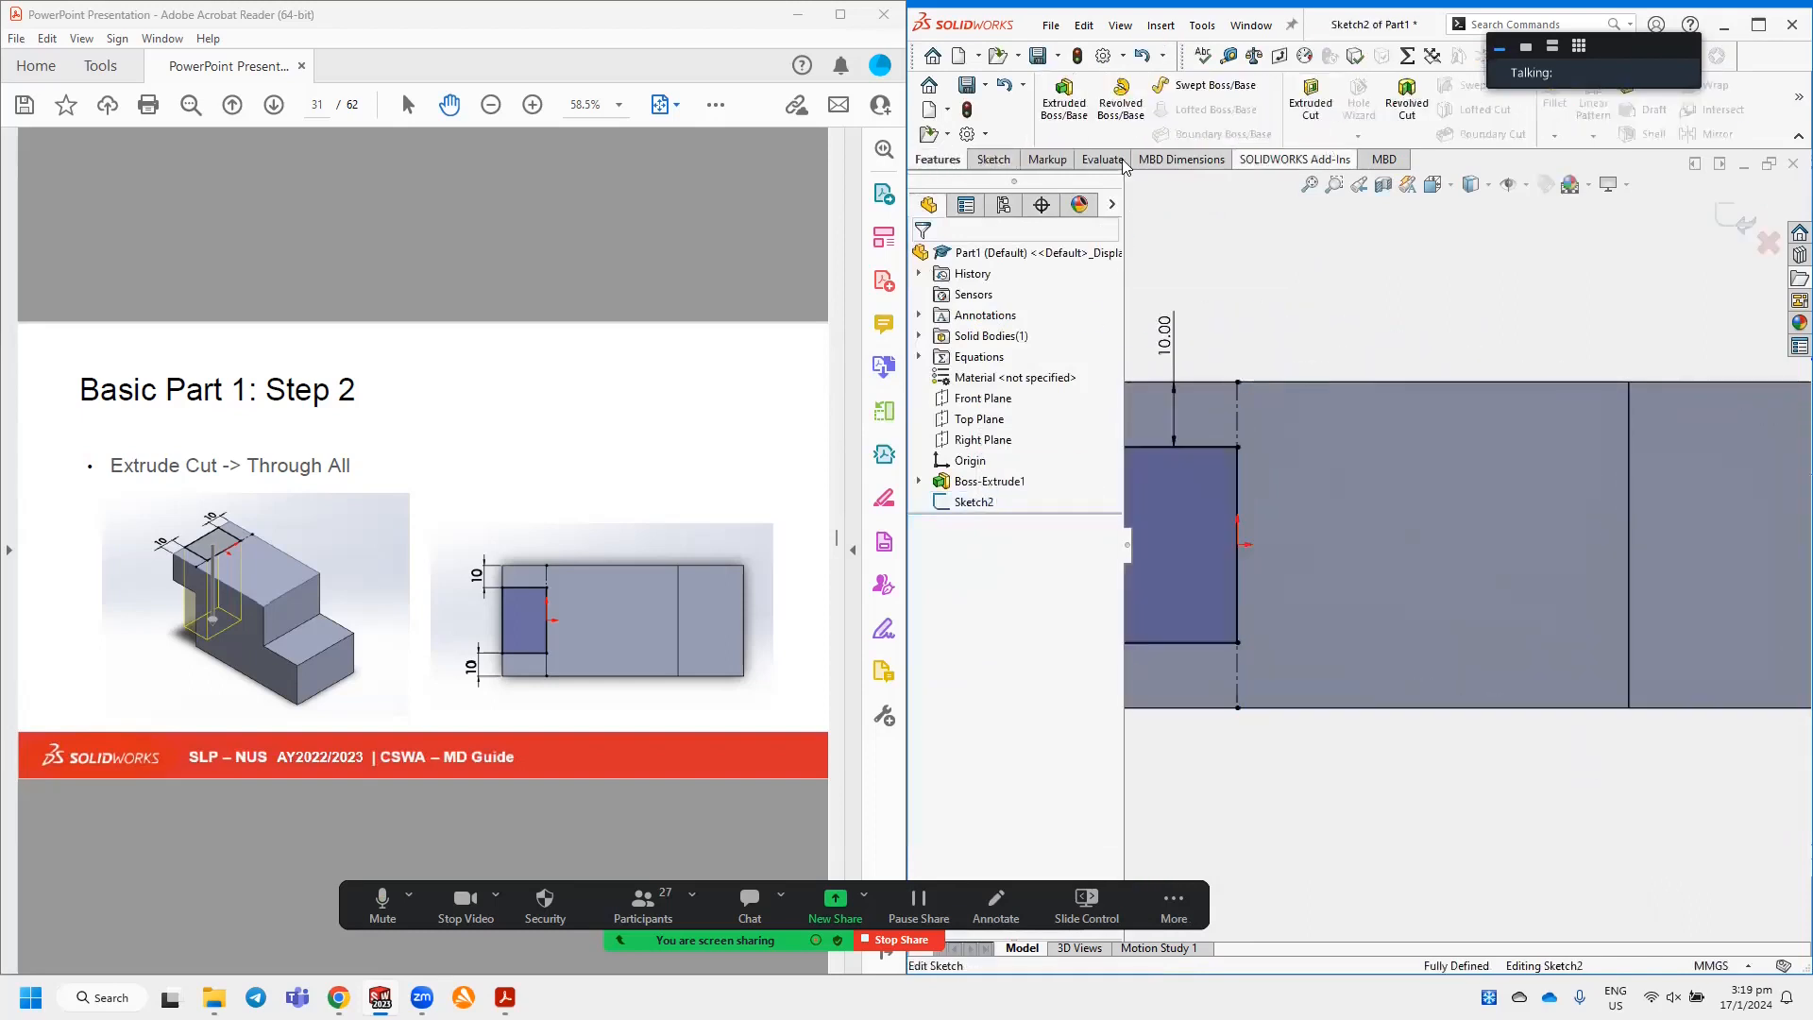
pyautogui.click(1311, 104)
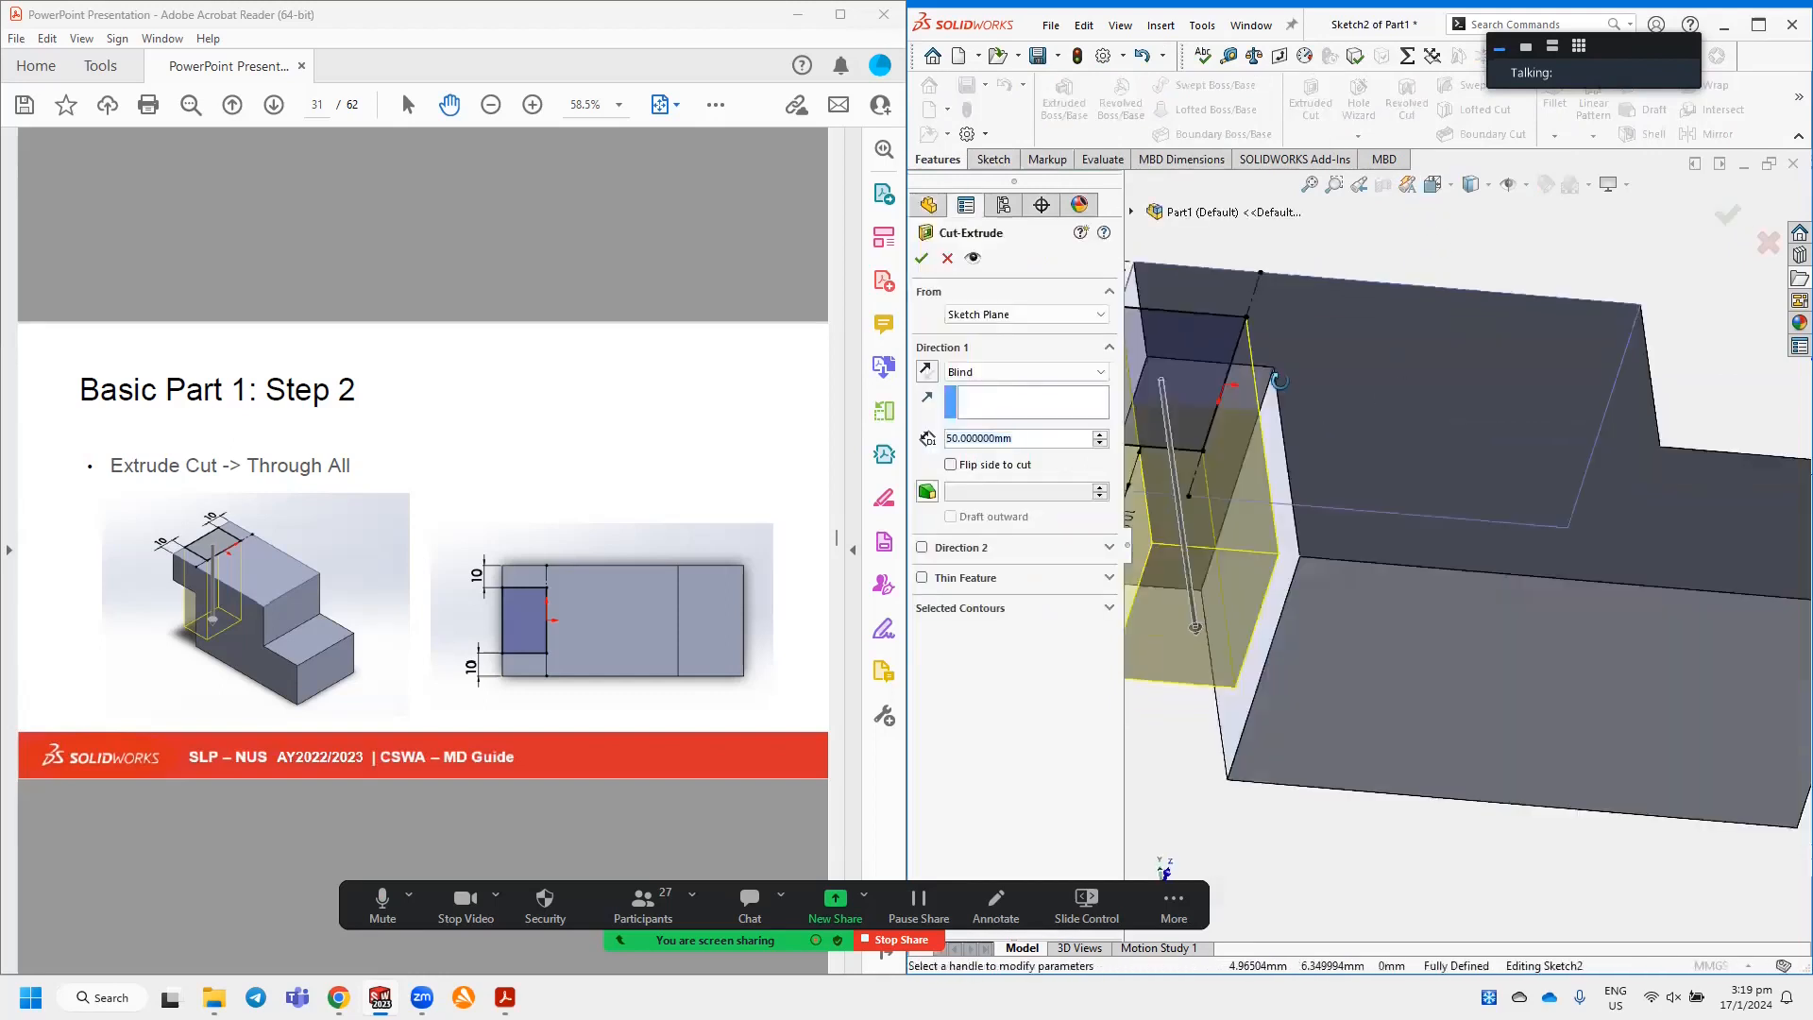
pyautogui.click(987, 372)
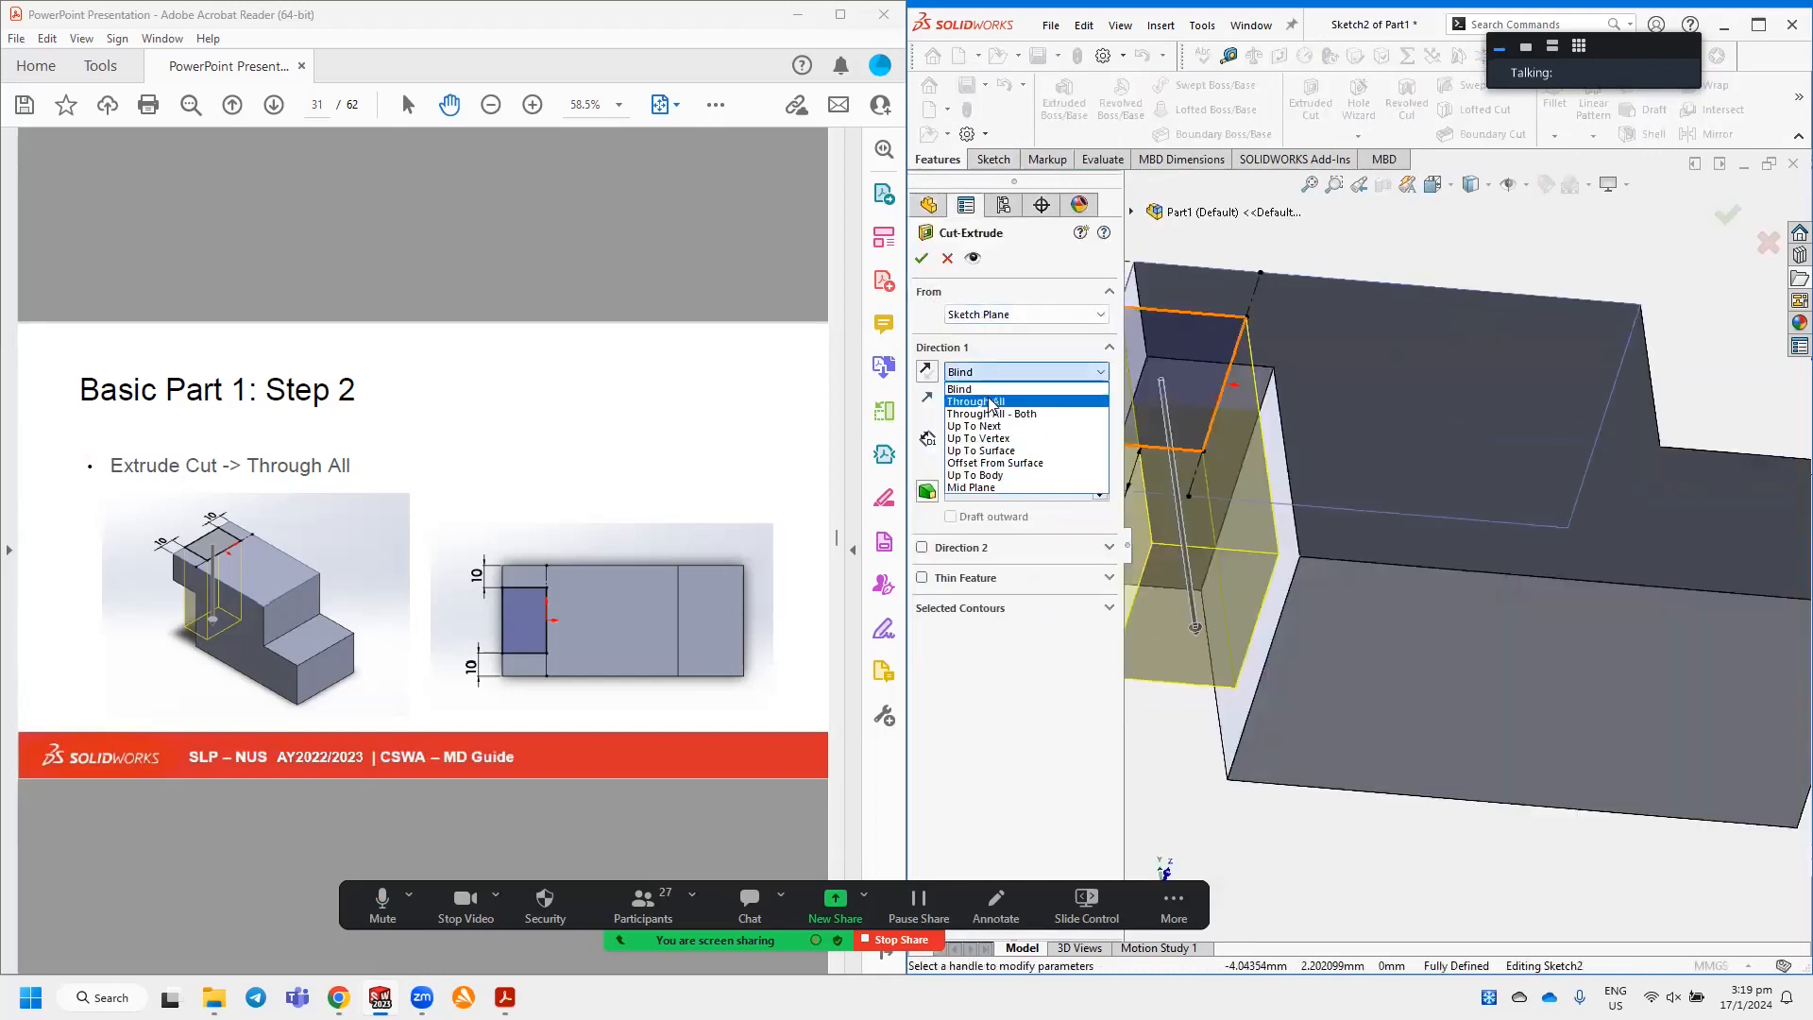
pyautogui.click(989, 401)
pyautogui.click(922, 258)
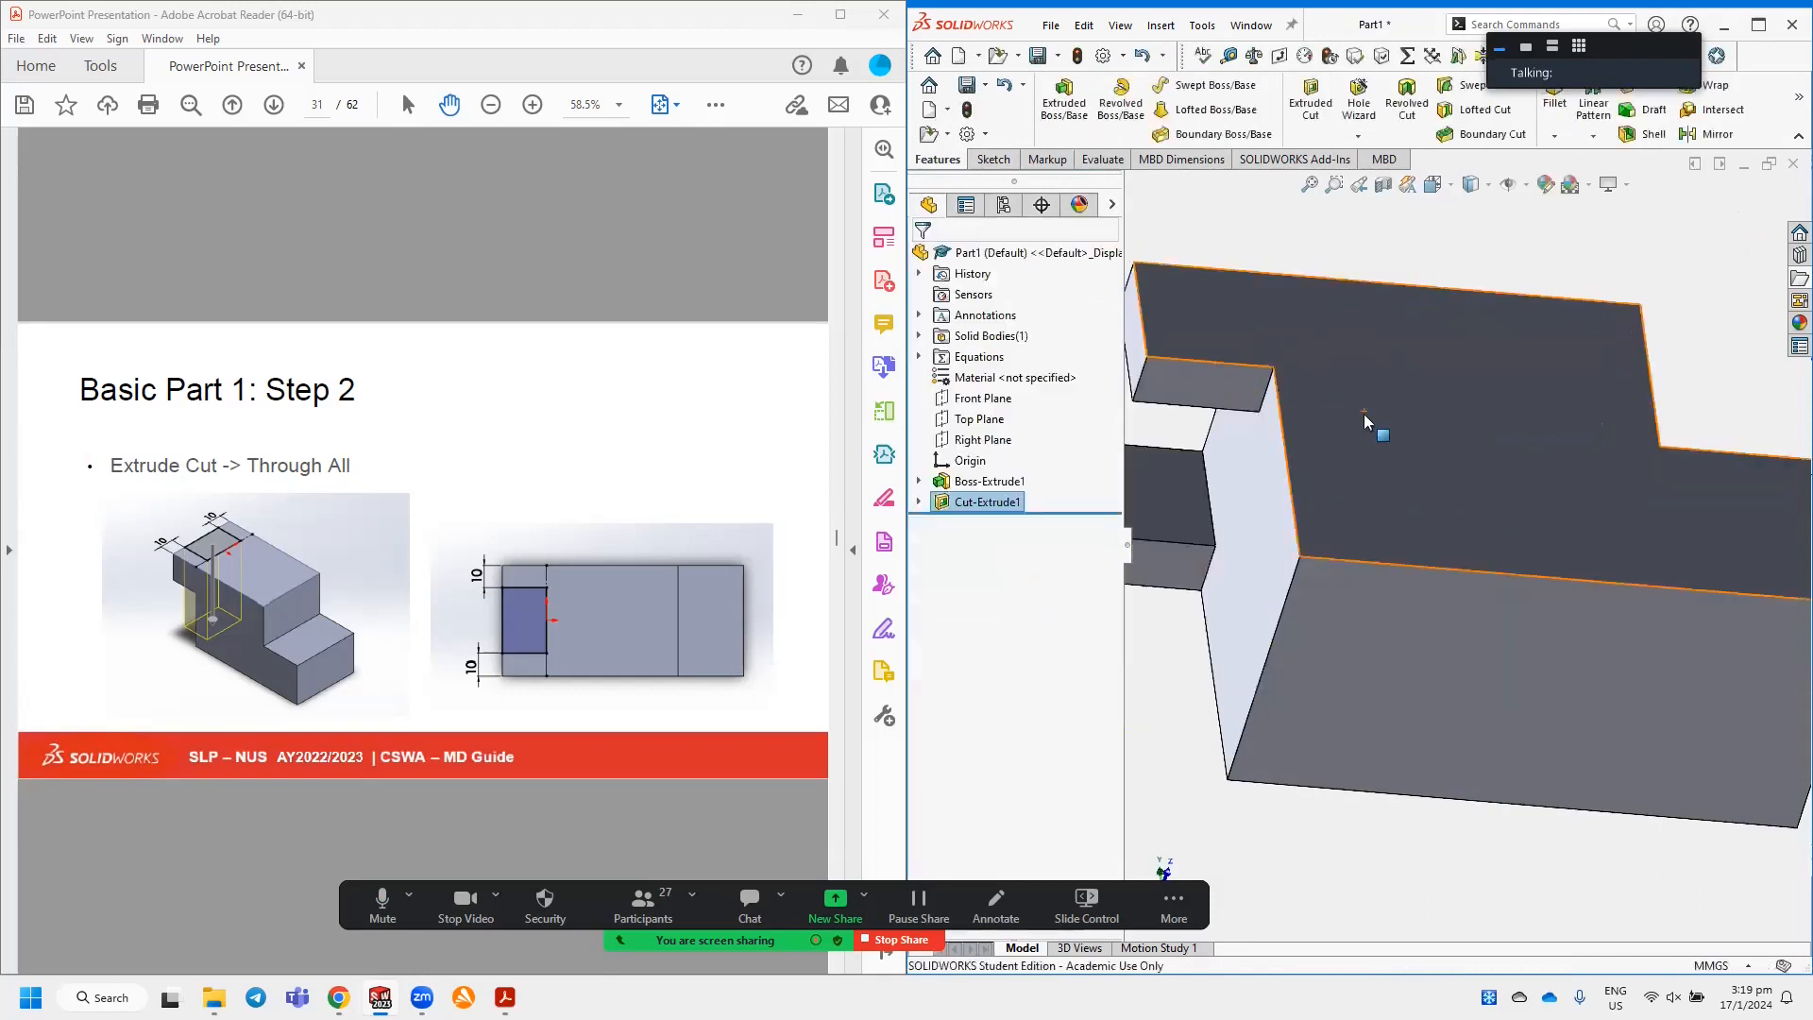
# Examine the notched part and the guide's Step 2 and Step 3 slides, and expand both features to show their sketches.
pyautogui.scroll(4, 1364, 416)
pyautogui.moveTo(1365, 418); pyautogui.dragTo(1253, 585, button='middle')
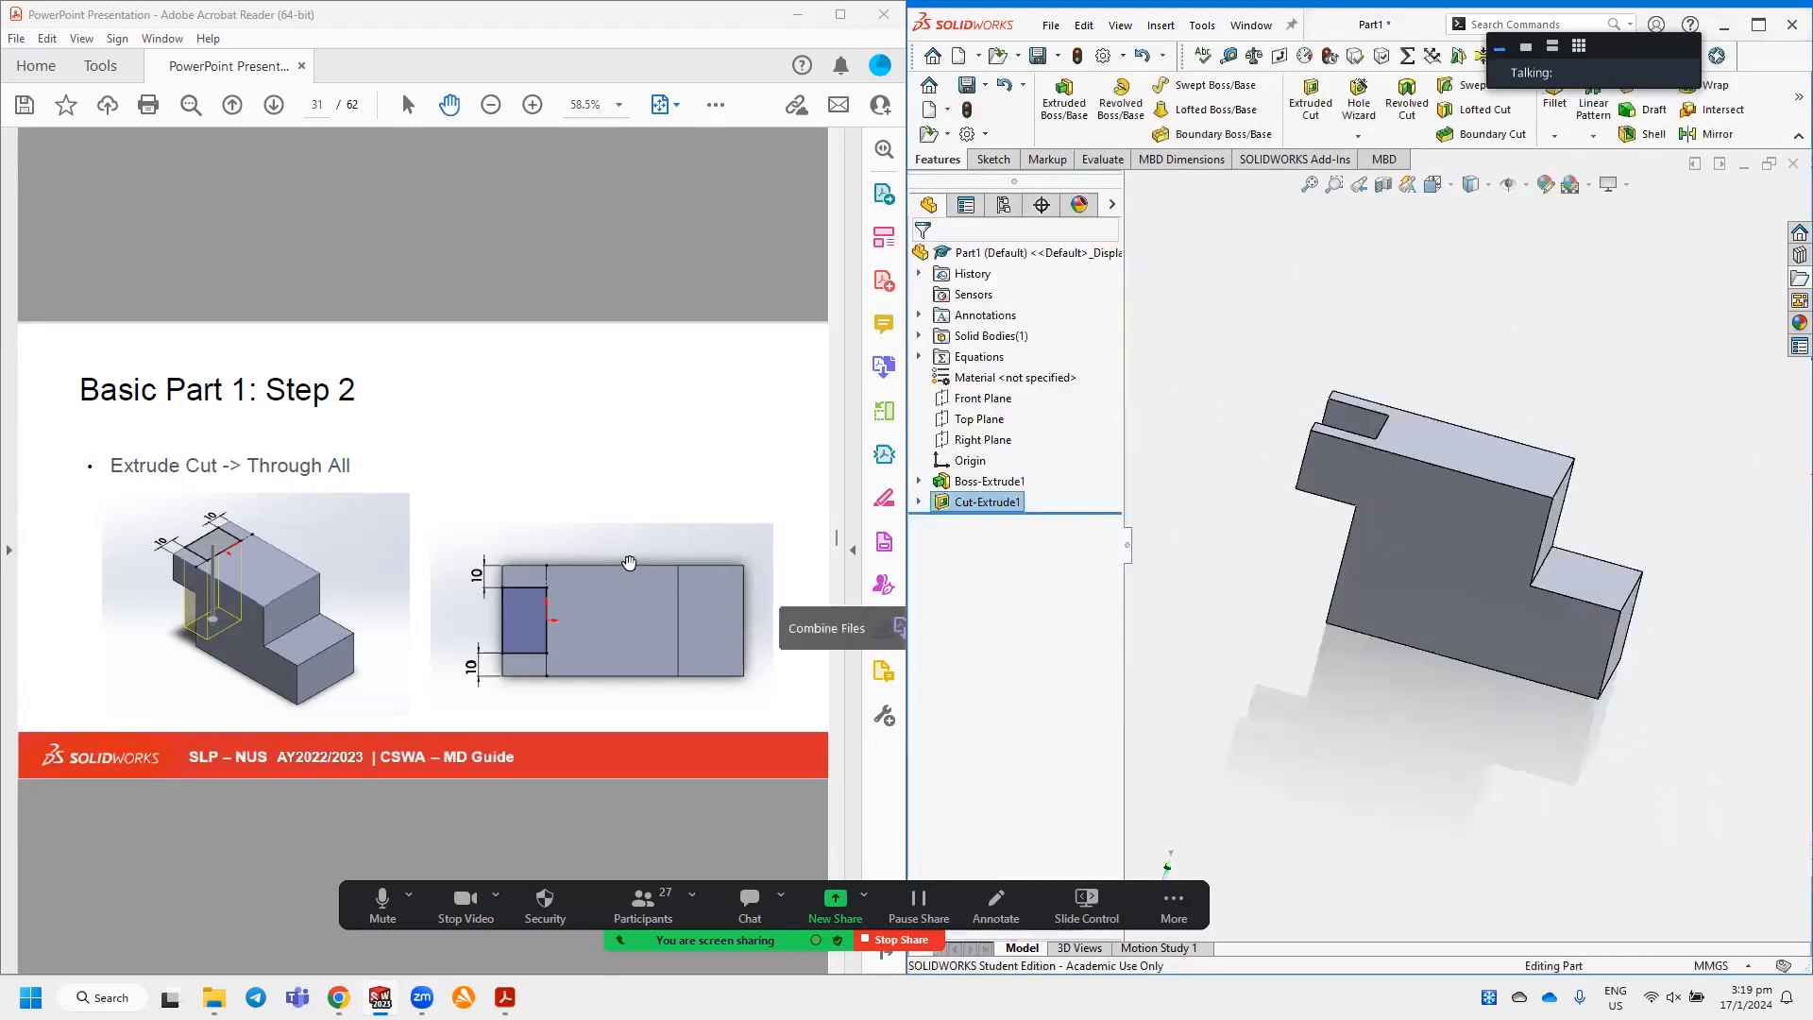
pyautogui.scroll(-1, 629, 563)
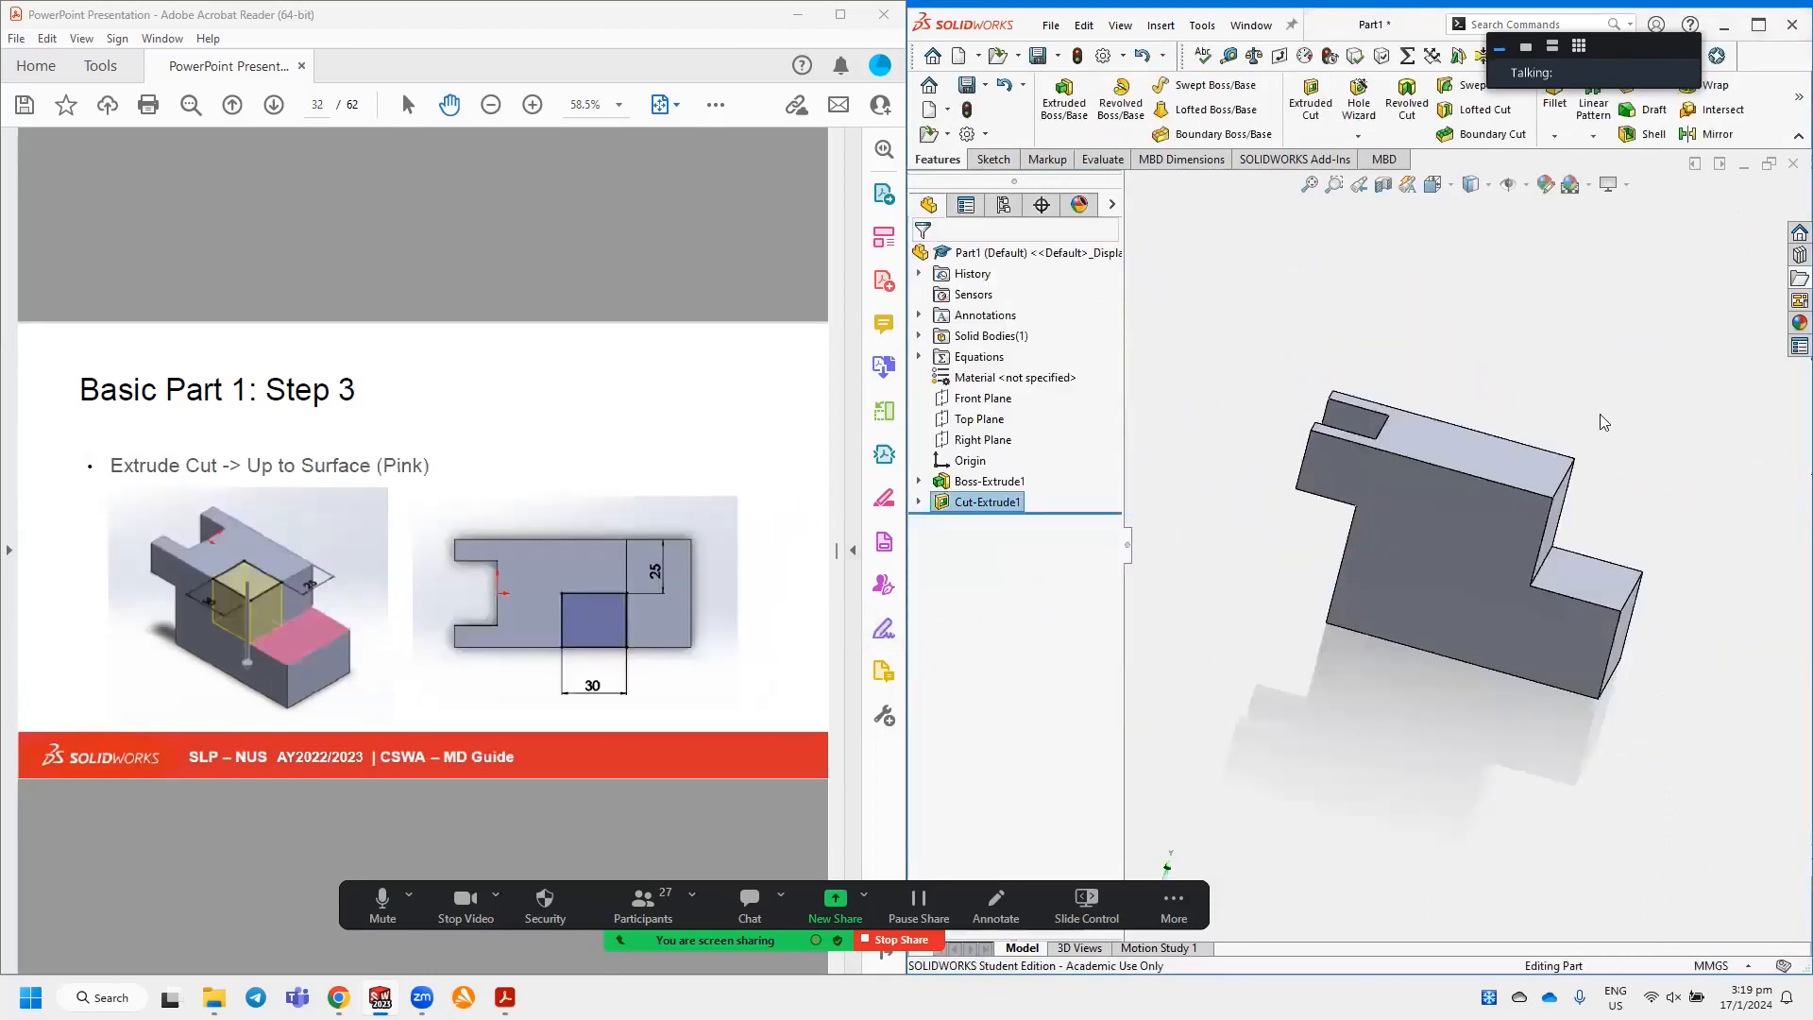
pyautogui.moveTo(1599, 421); pyautogui.dragTo(1515, 412, button='middle')
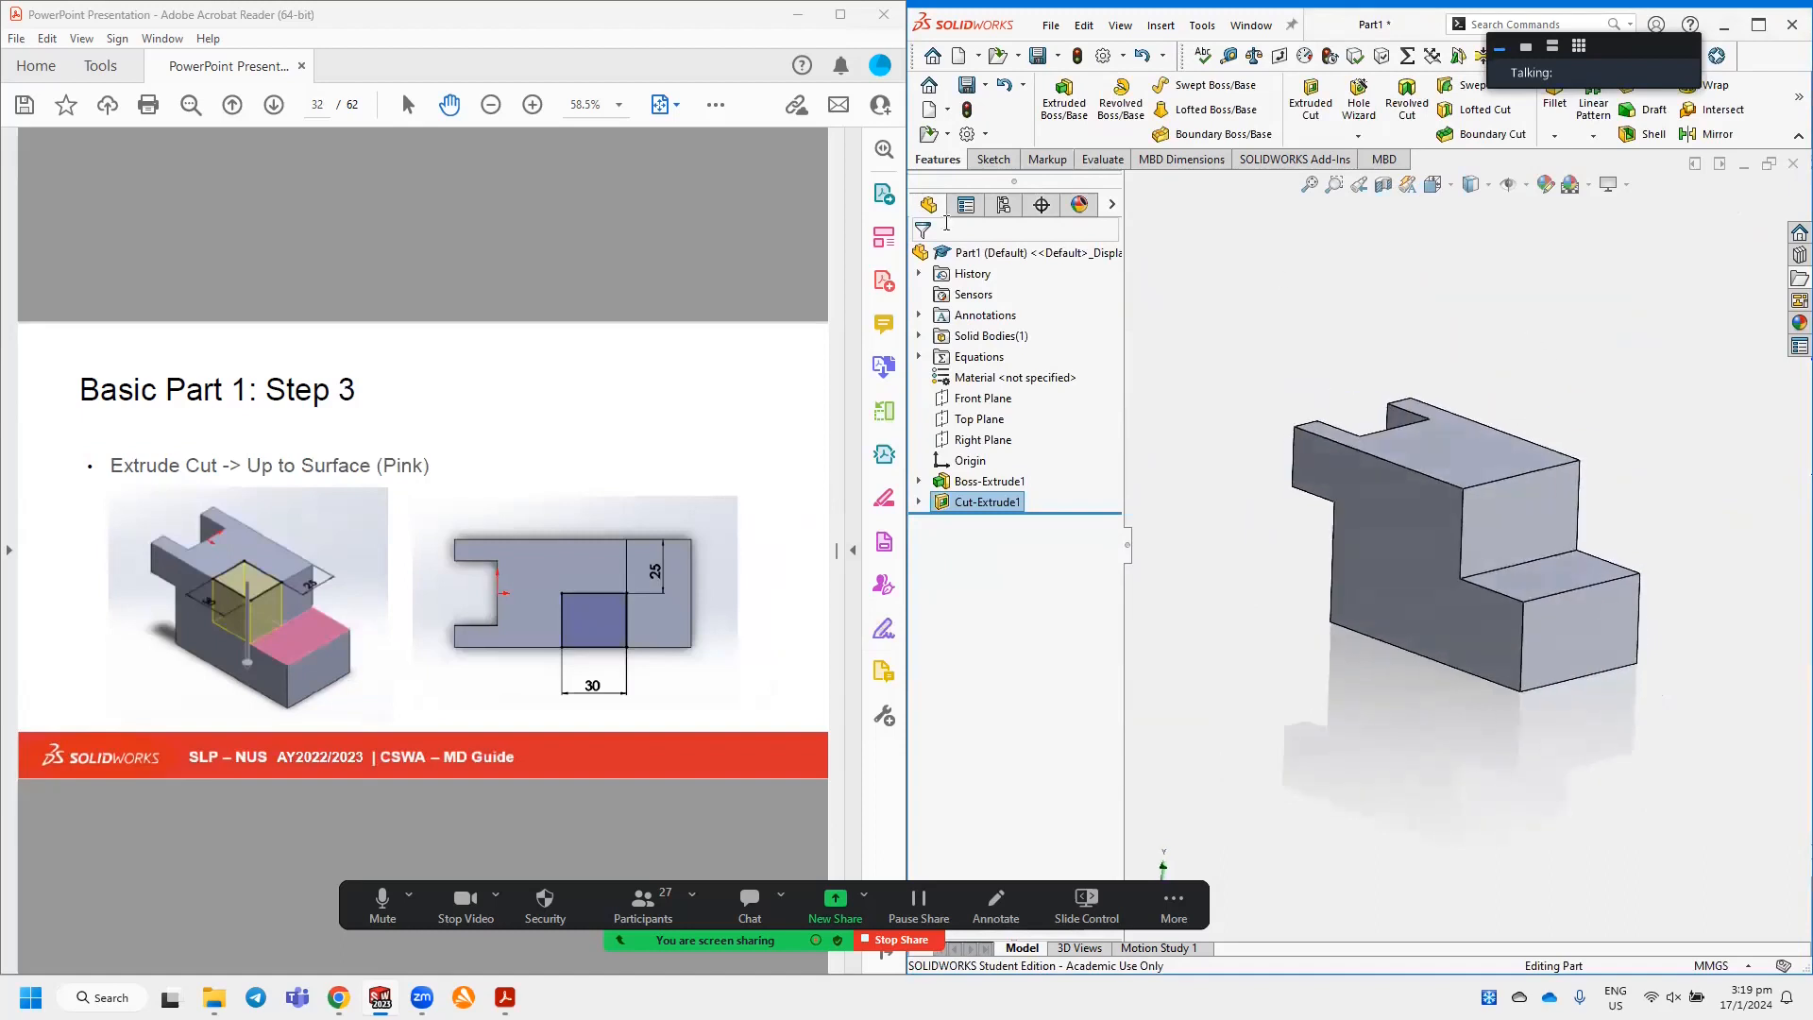
pyautogui.click(993, 158)
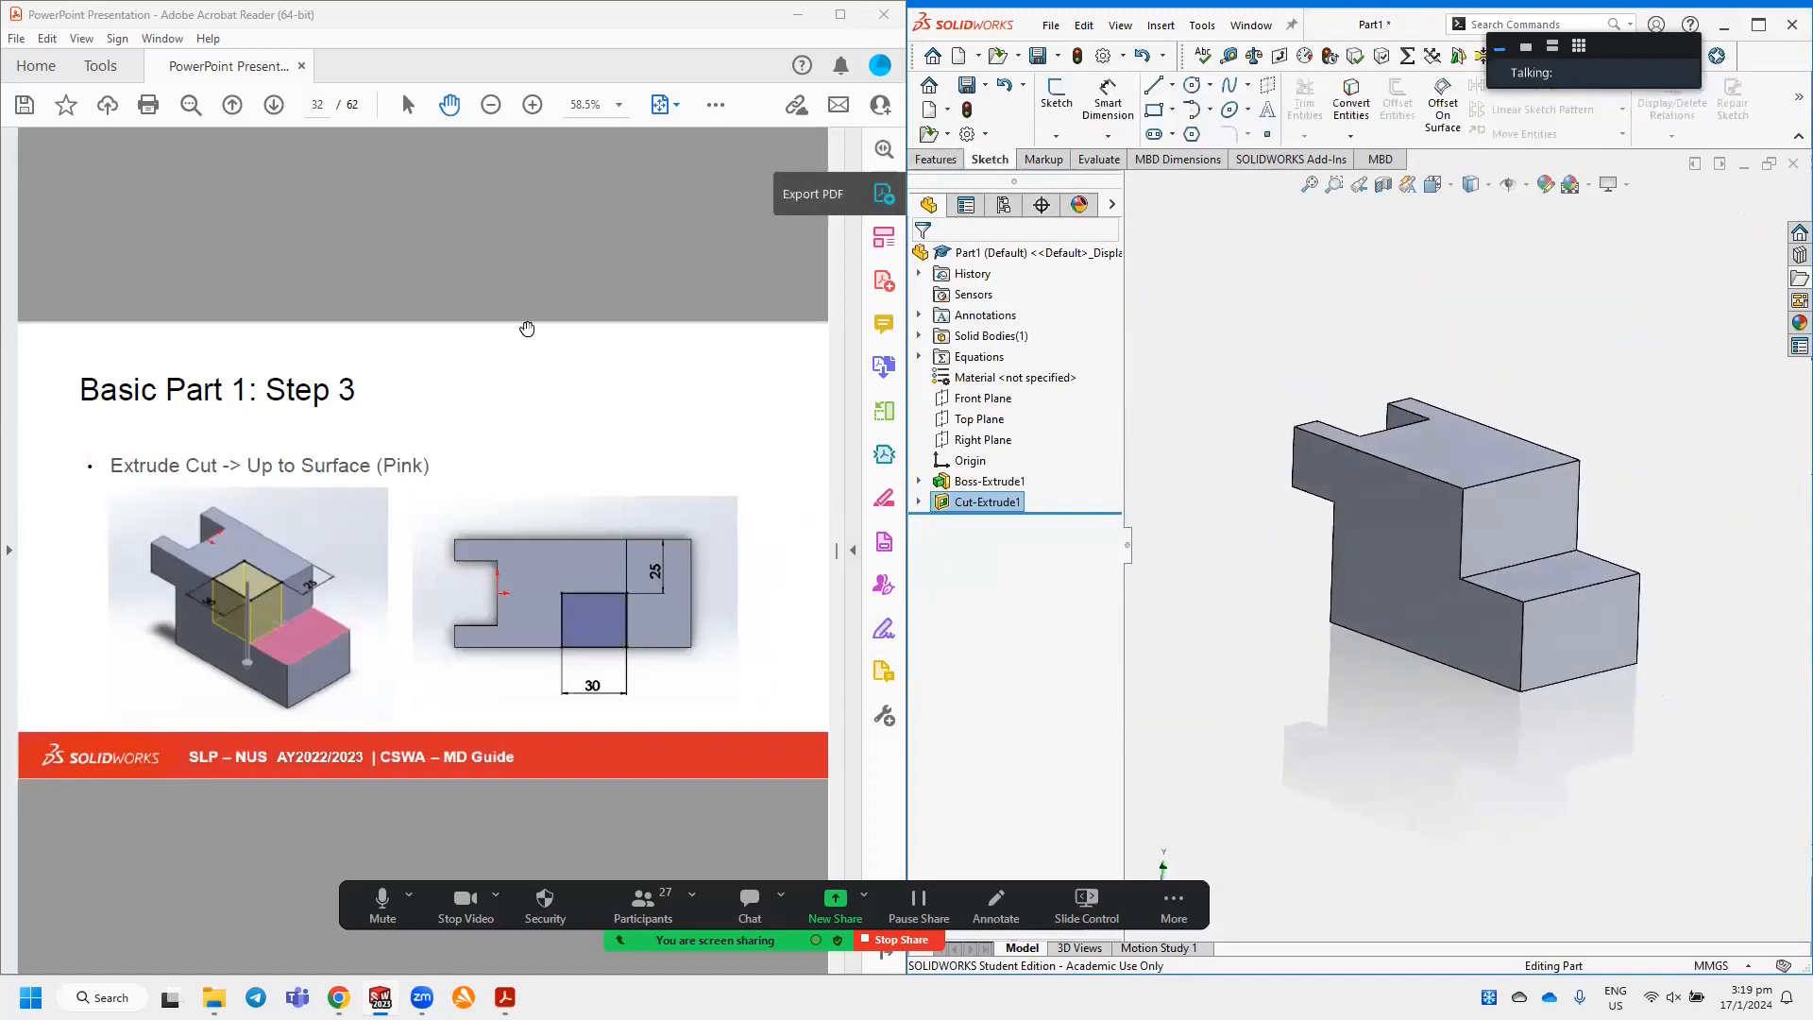
pyautogui.scroll(1, 536, 339)
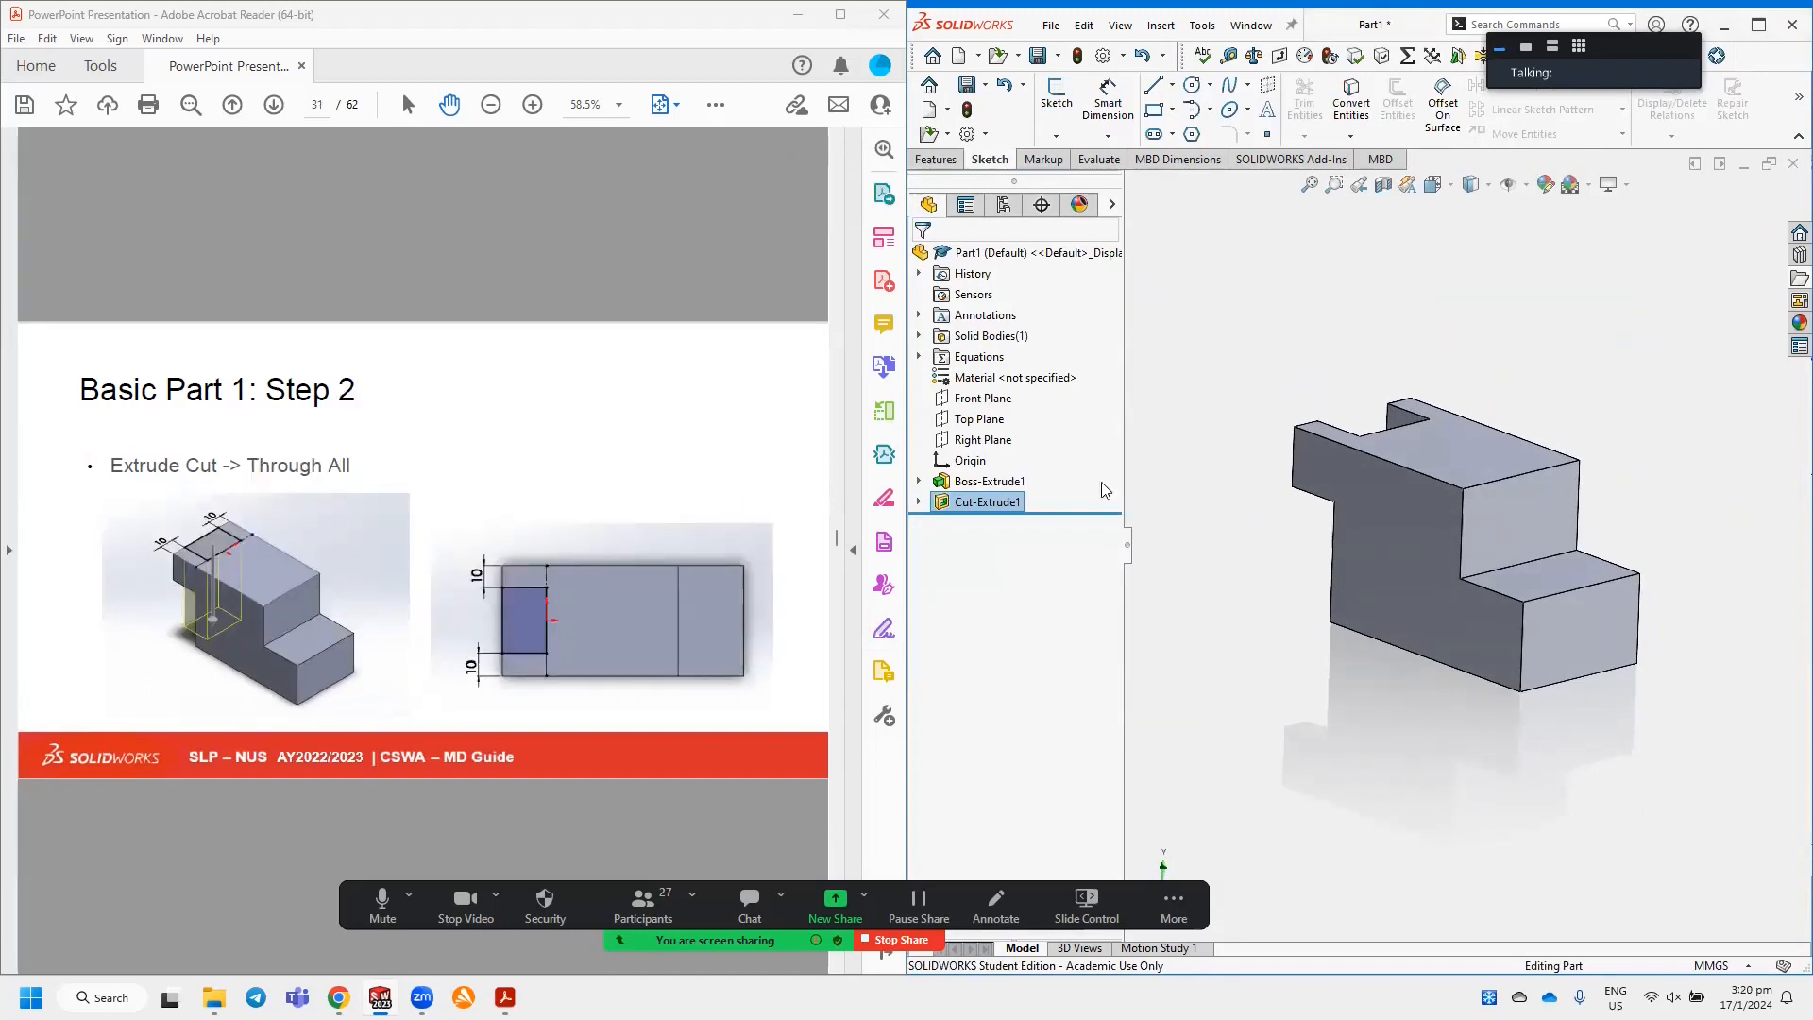
pyautogui.click(919, 501)
pyautogui.click(918, 481)
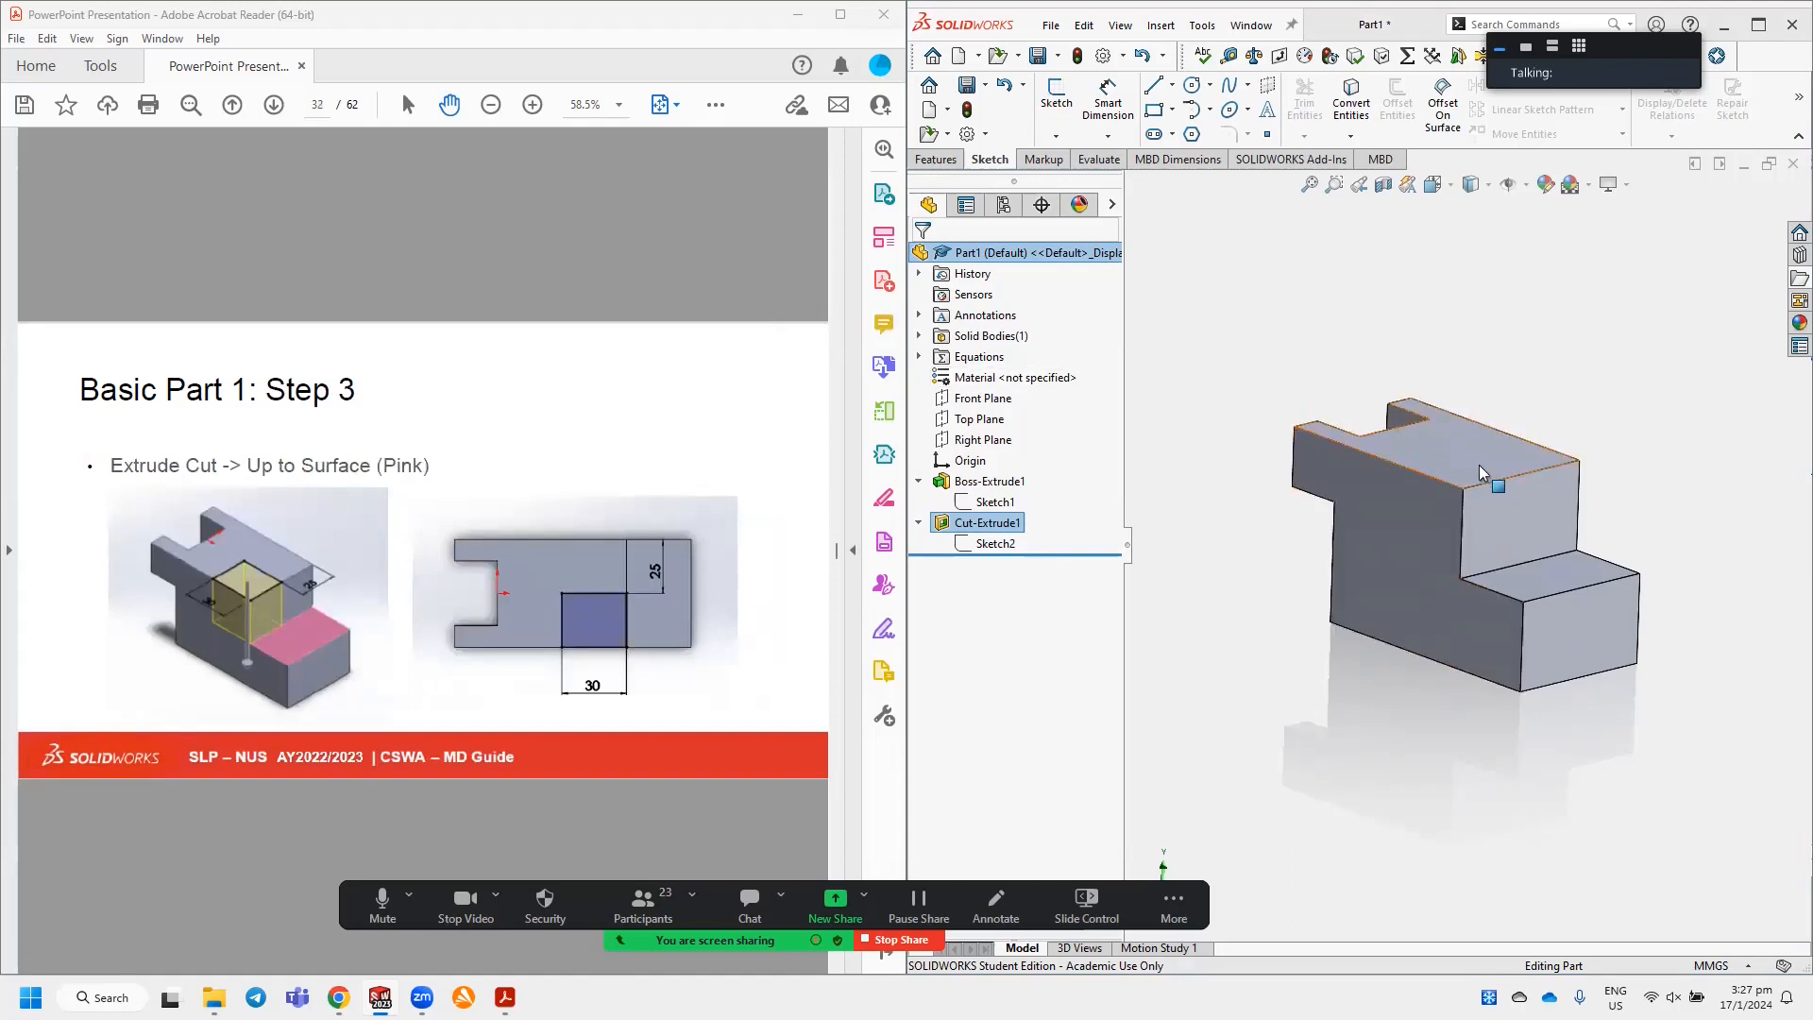
pyautogui.scroll(-2, 536, 599)
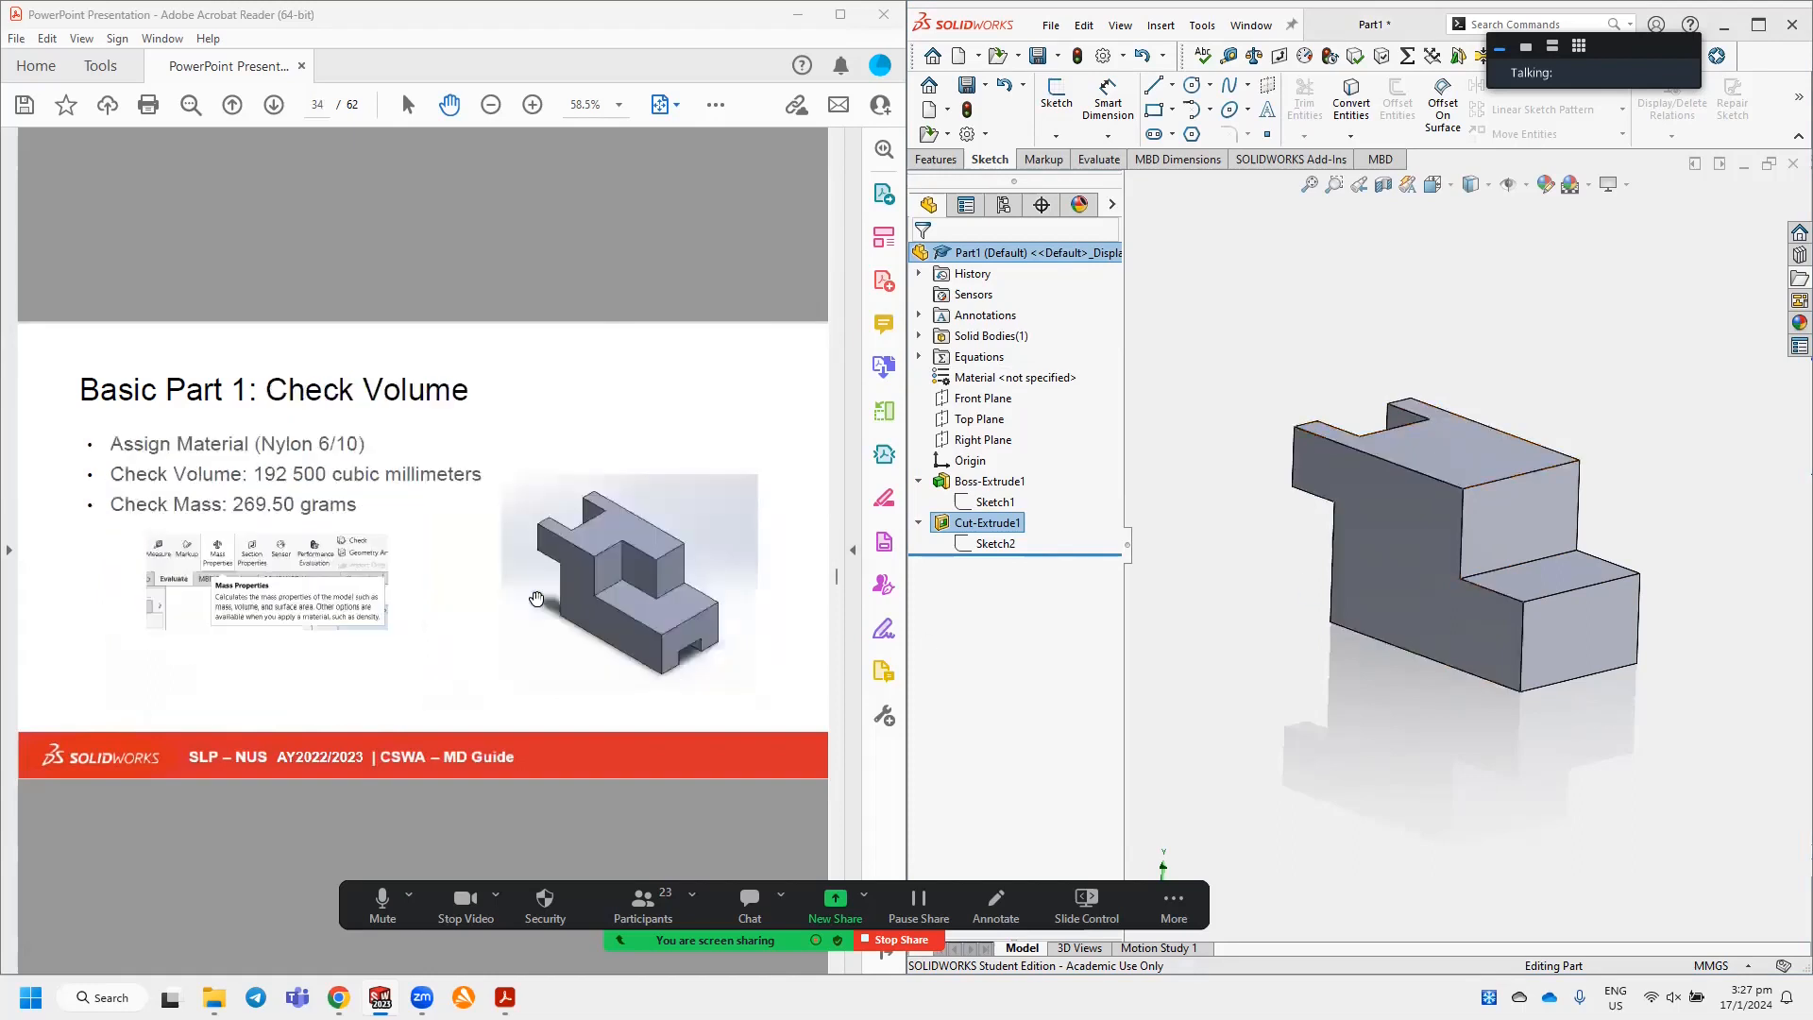
pyautogui.scroll(1, 537, 600)
pyautogui.scroll(1, 536, 599)
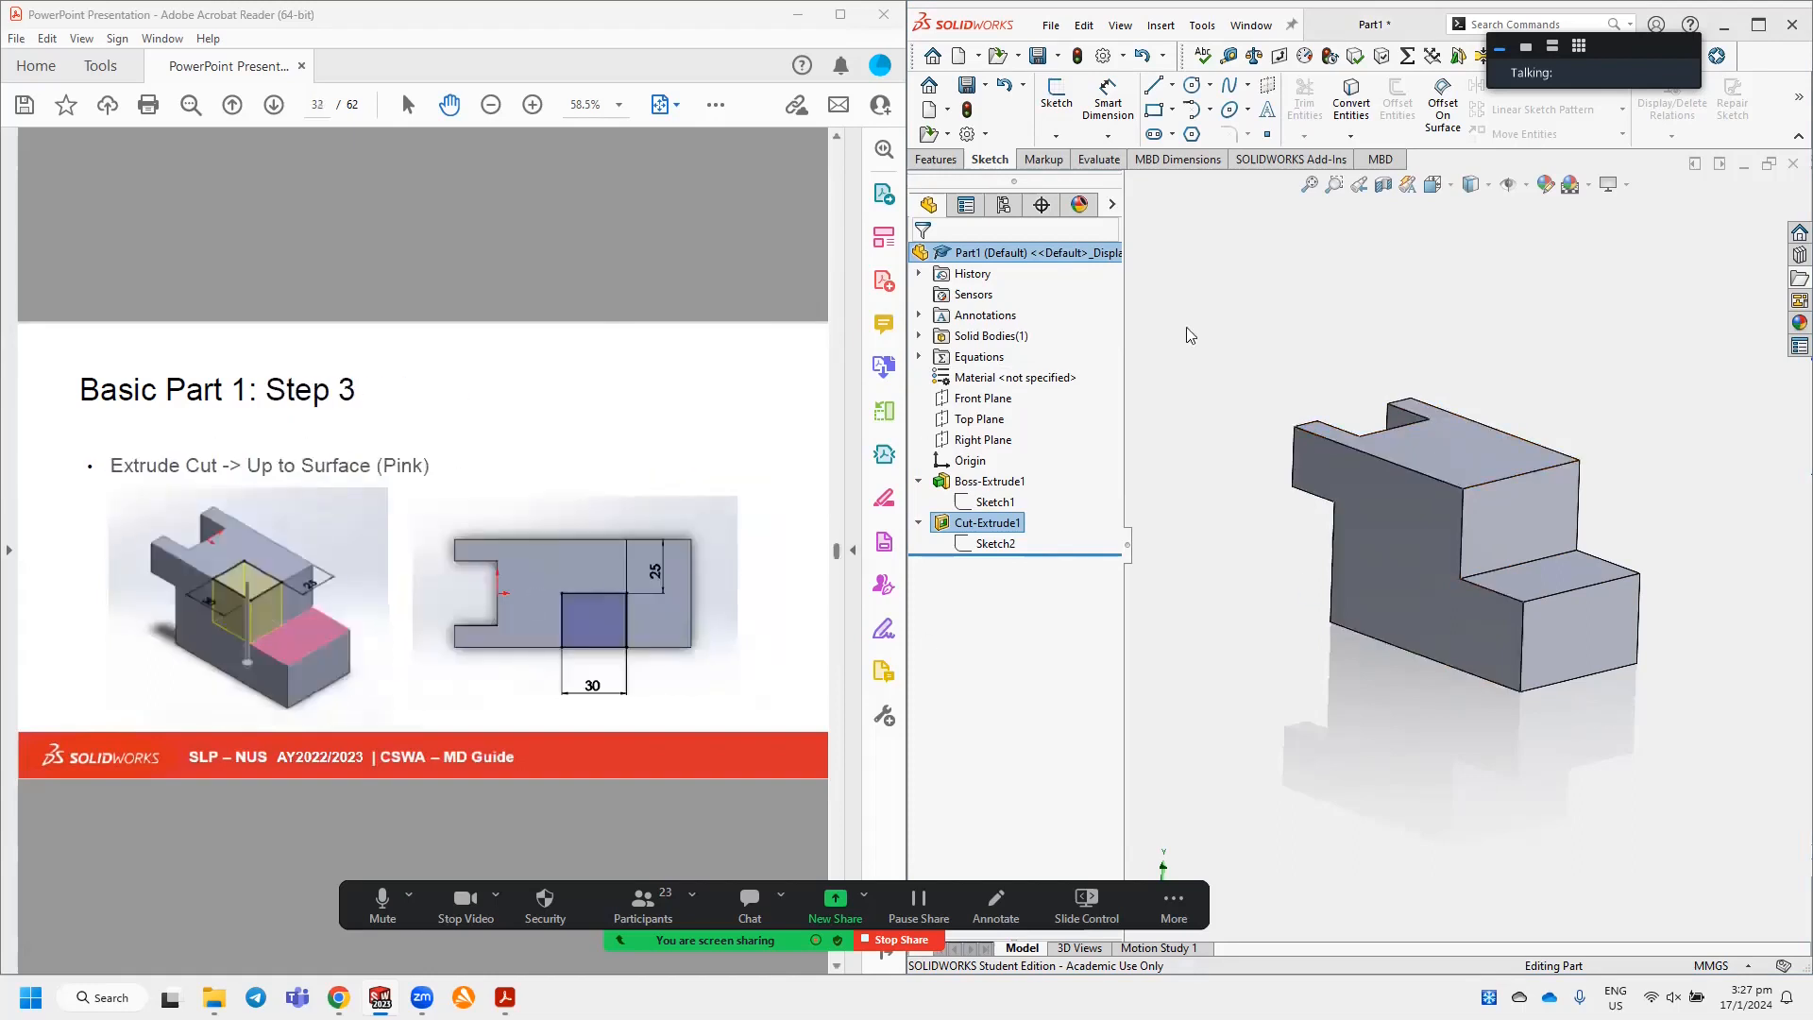
# Orient the view normal to the block's highest top face and start the guide's Step 3 sketch on it.
pyautogui.rightClick(1452, 473)
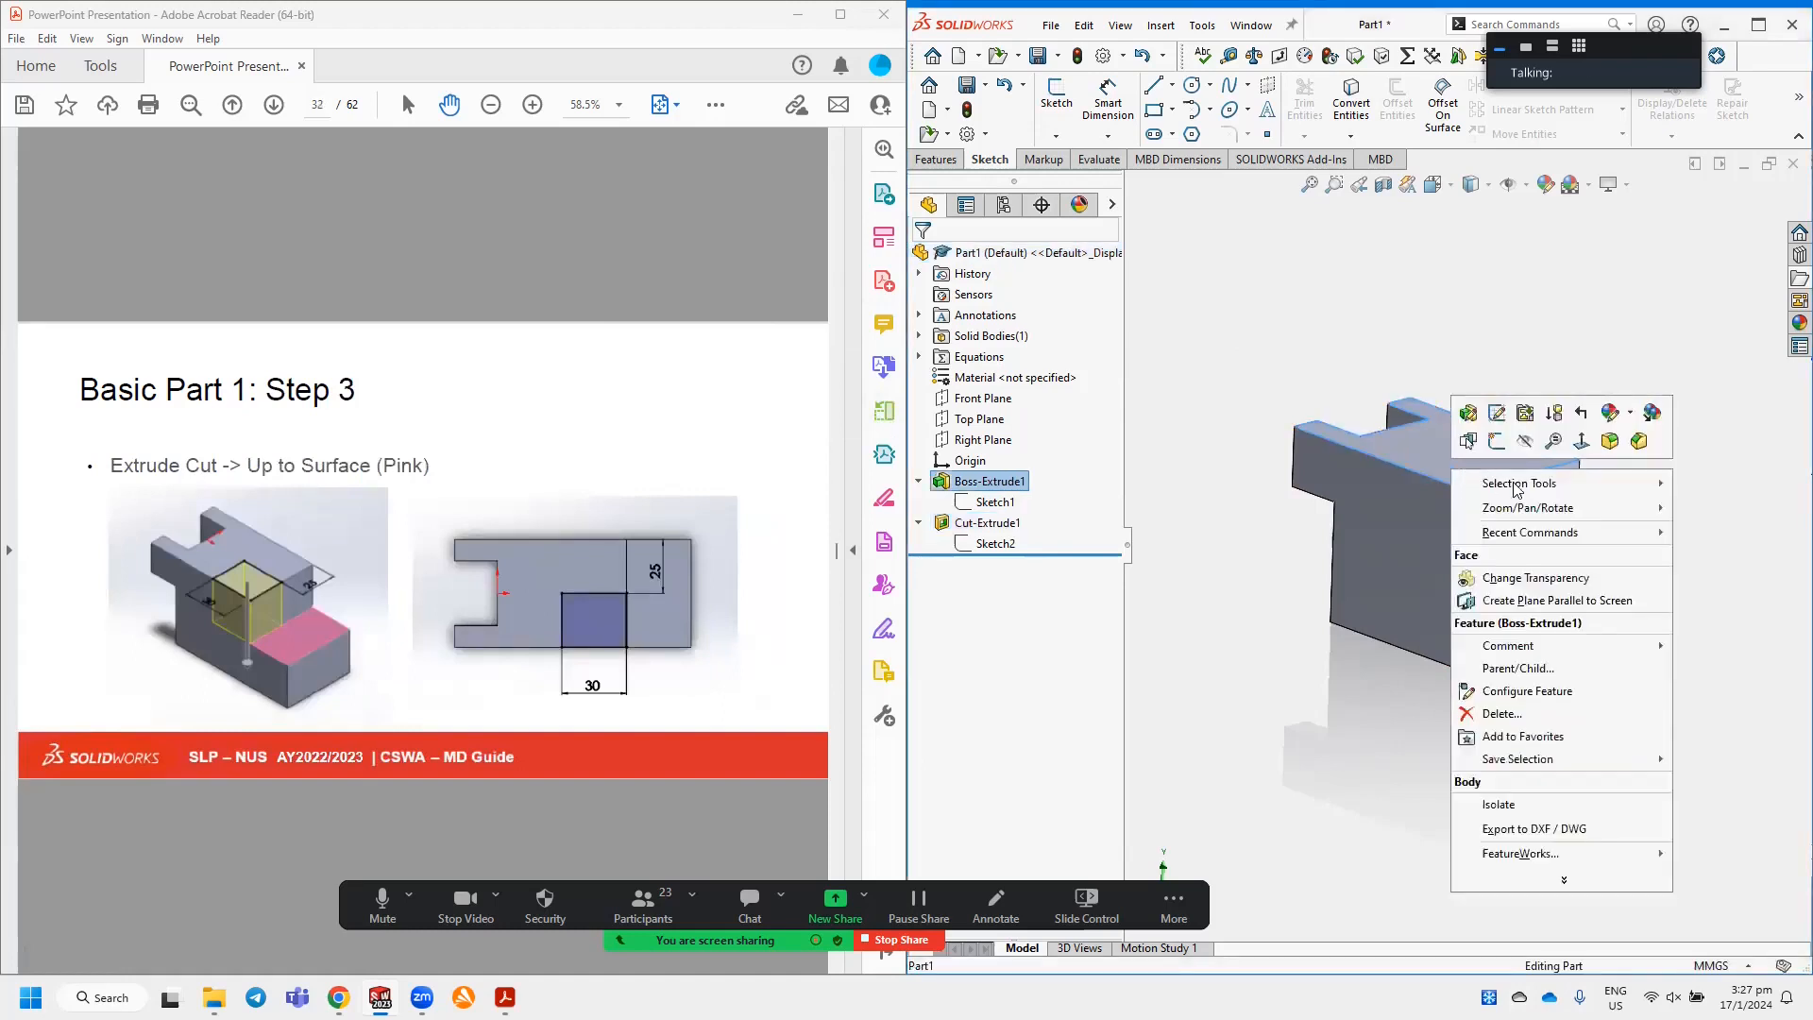
pyautogui.click(1581, 441)
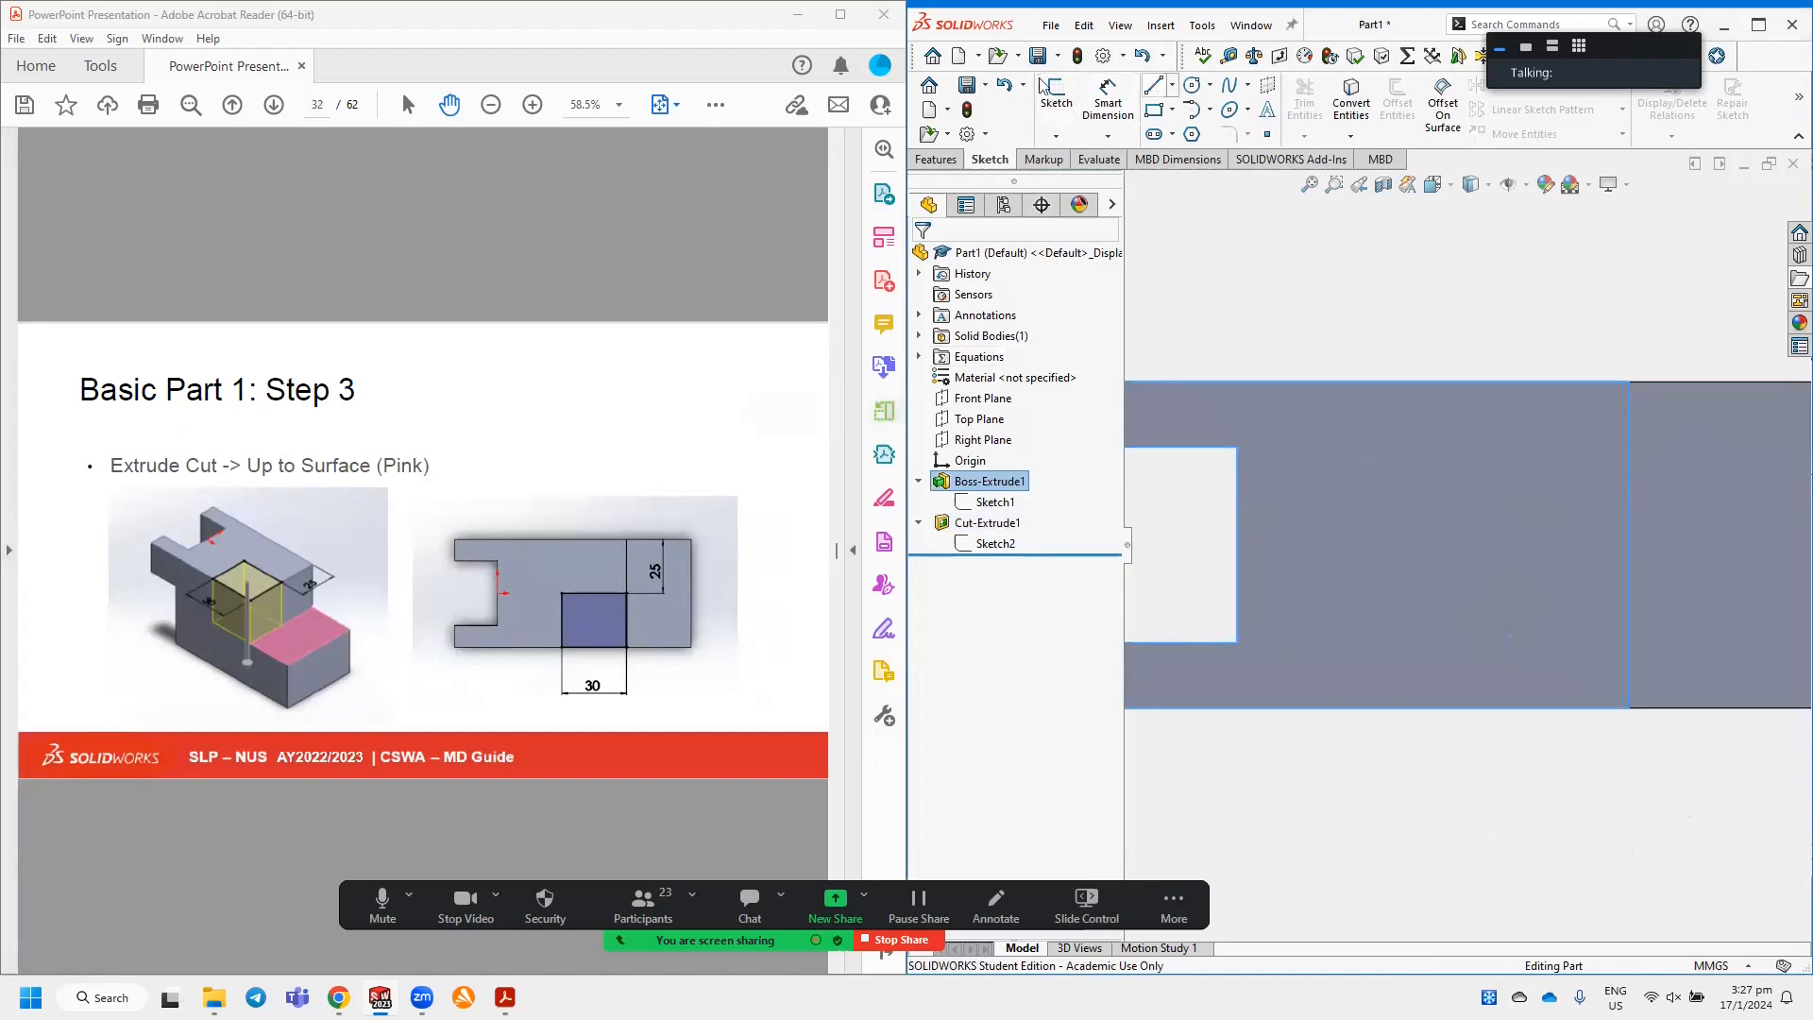
pyautogui.scroll(-1, 481, 730)
pyautogui.scroll(-1, 482, 730)
pyautogui.scroll(2, 481, 730)
pyautogui.click(1059, 97)
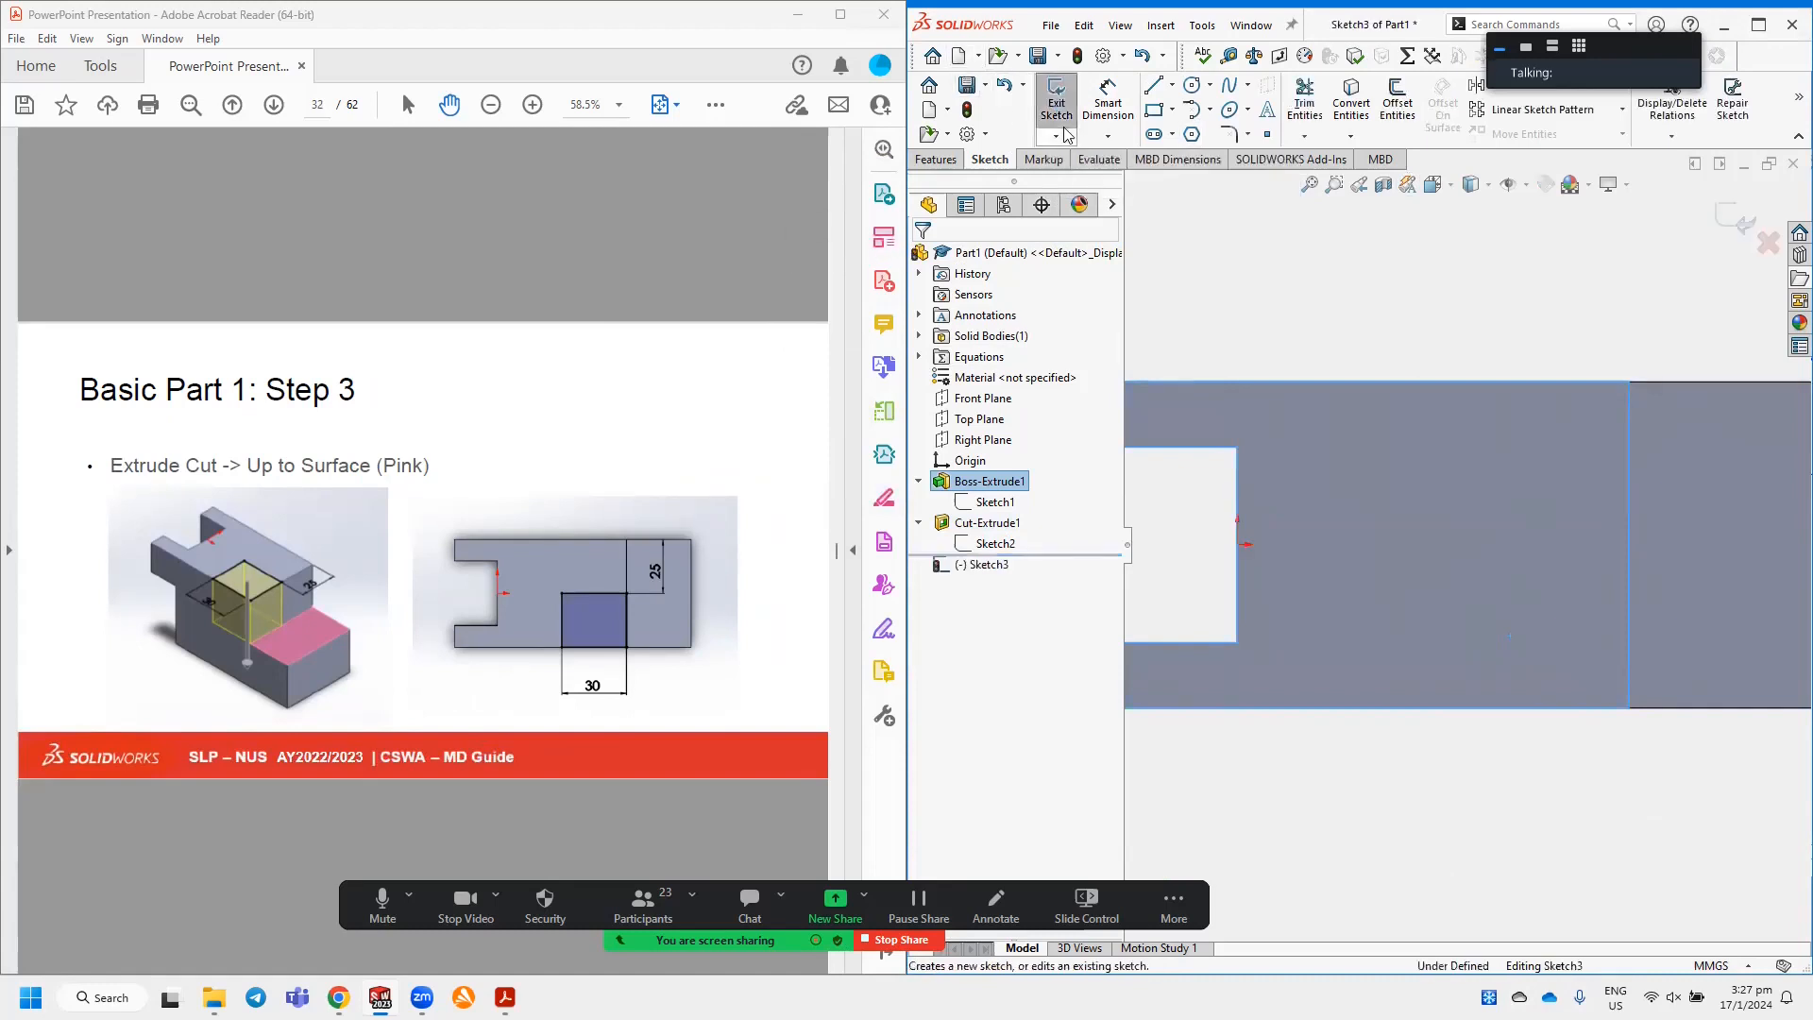
# Draw a closed line rectangle about 20 mm wide and 17 mm high in the top face's lower-right corner, along its right and lower edges.
pyautogui.click(1154, 86)
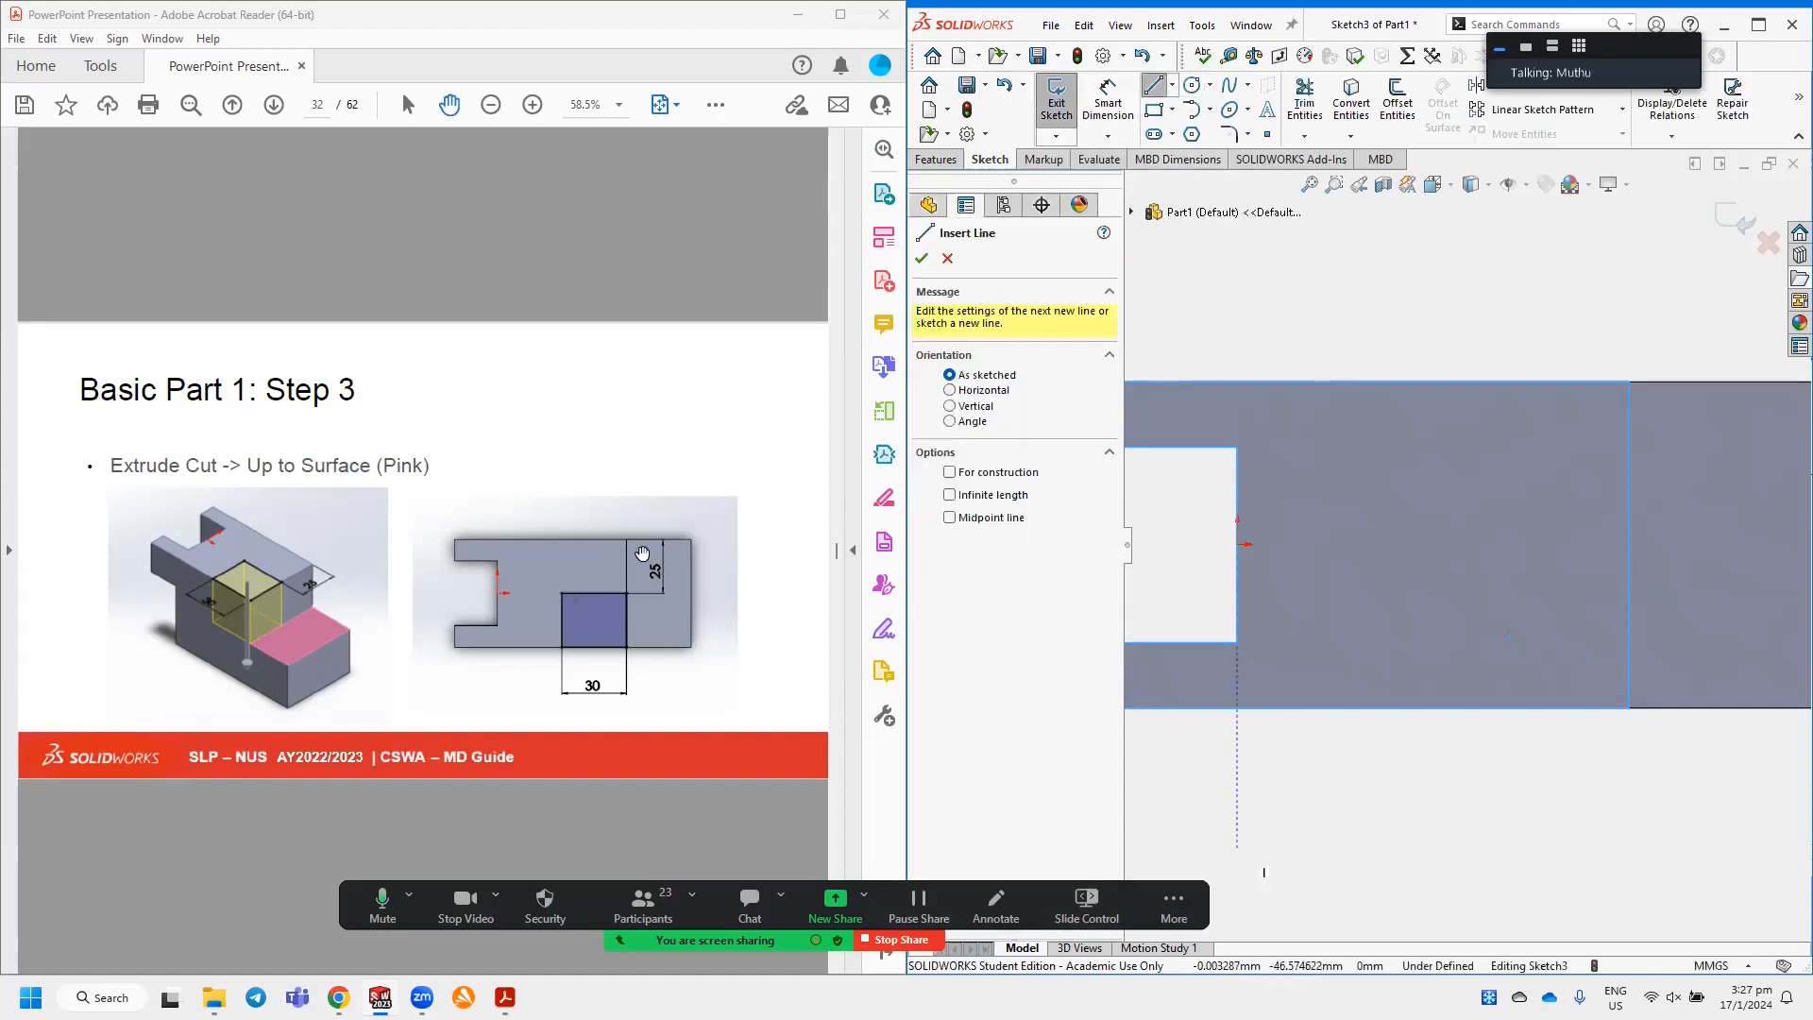
pyautogui.click(1628, 597)
pyautogui.click(1500, 597)
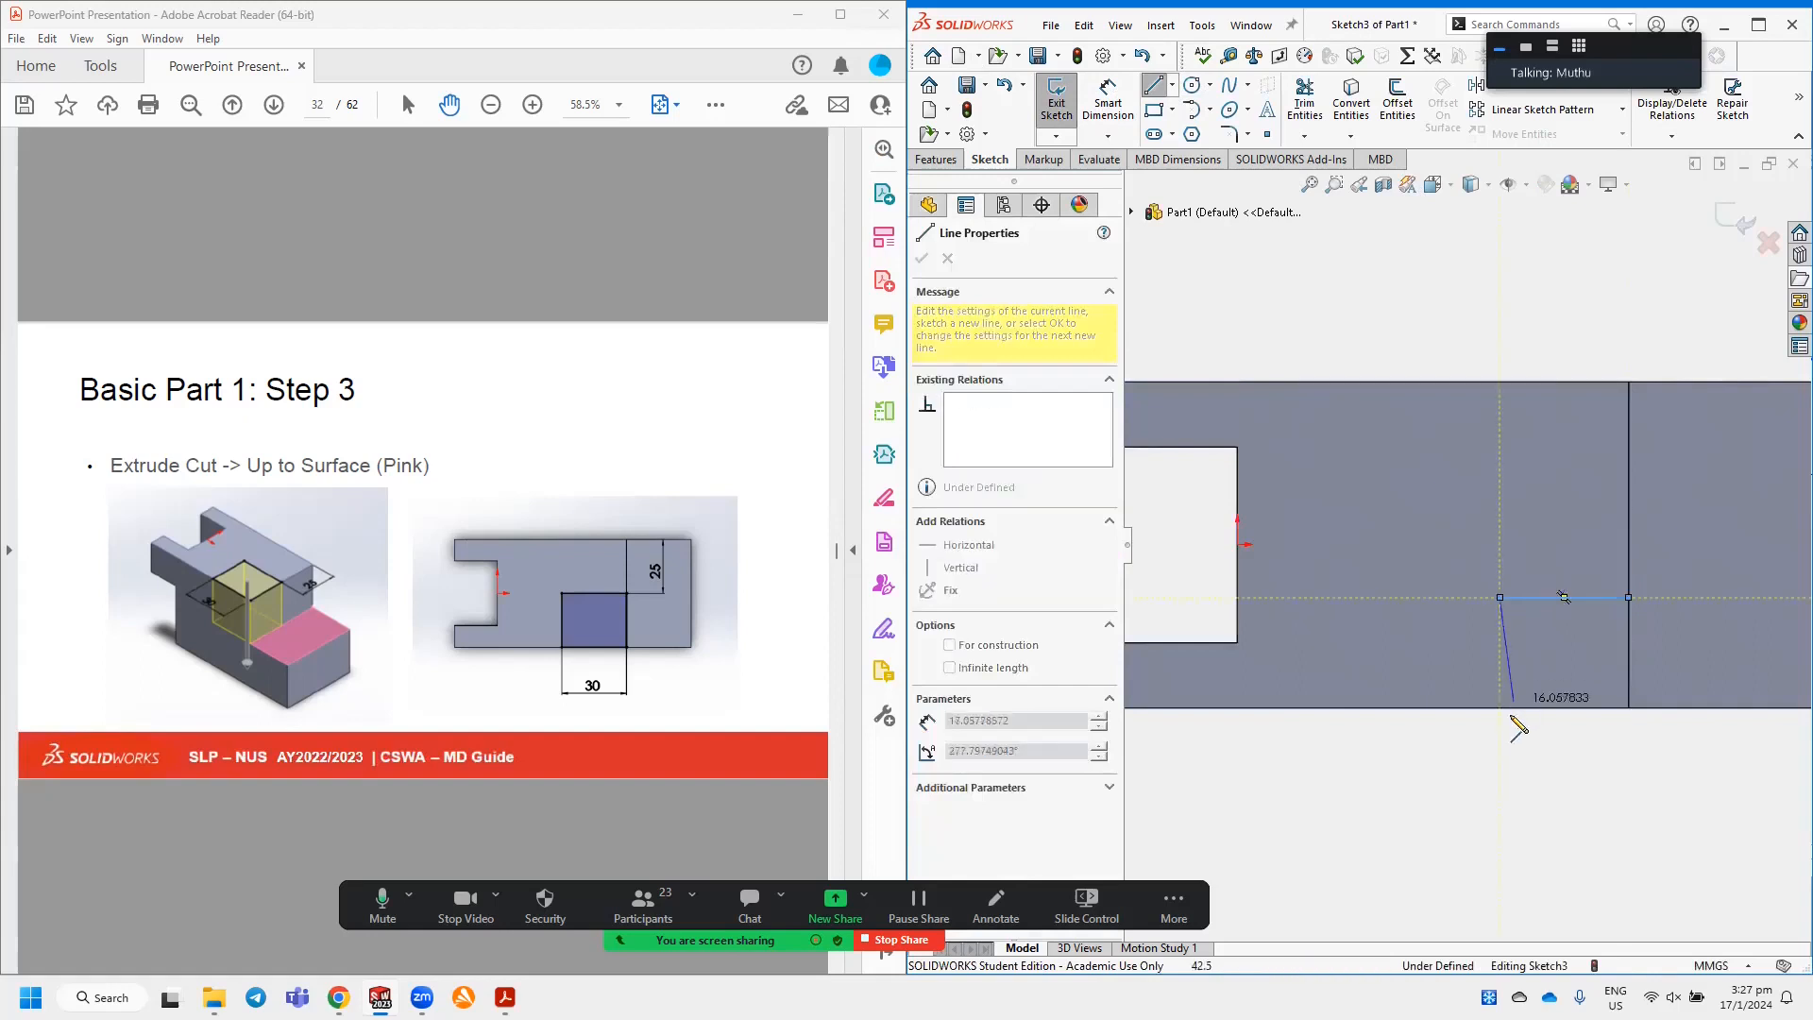
pyautogui.click(1500, 707)
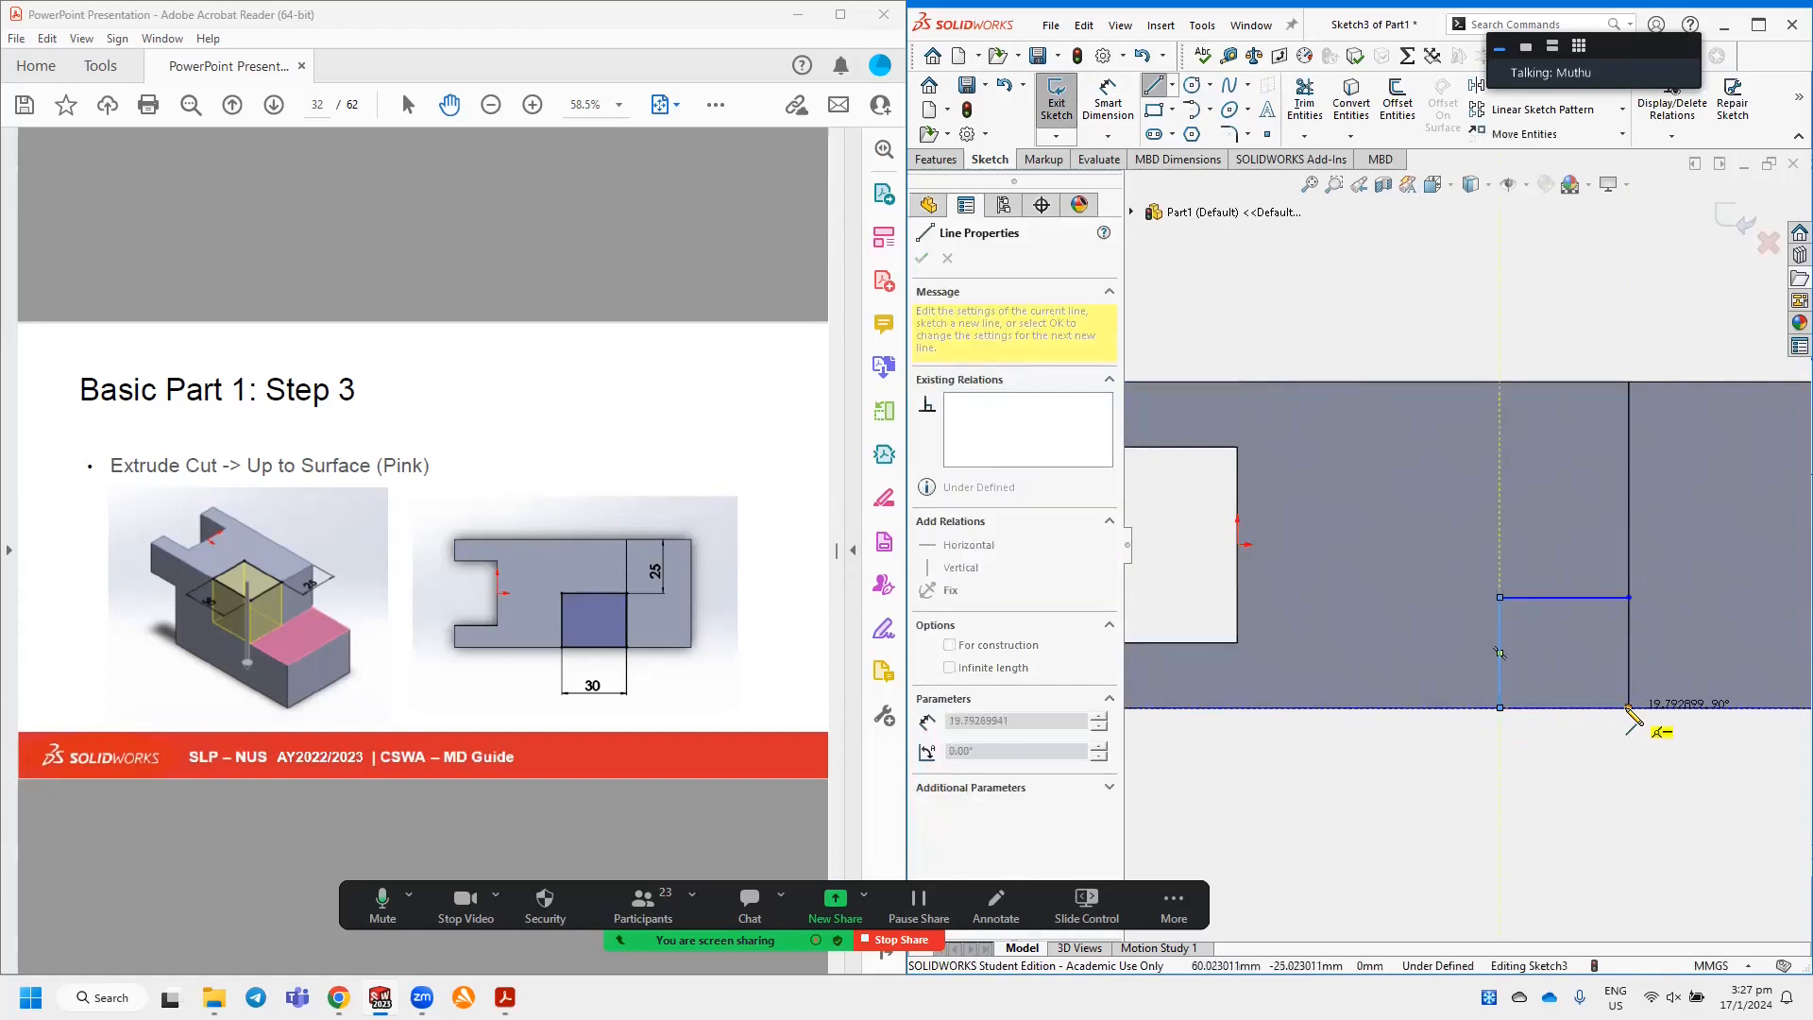
pyautogui.click(1628, 707)
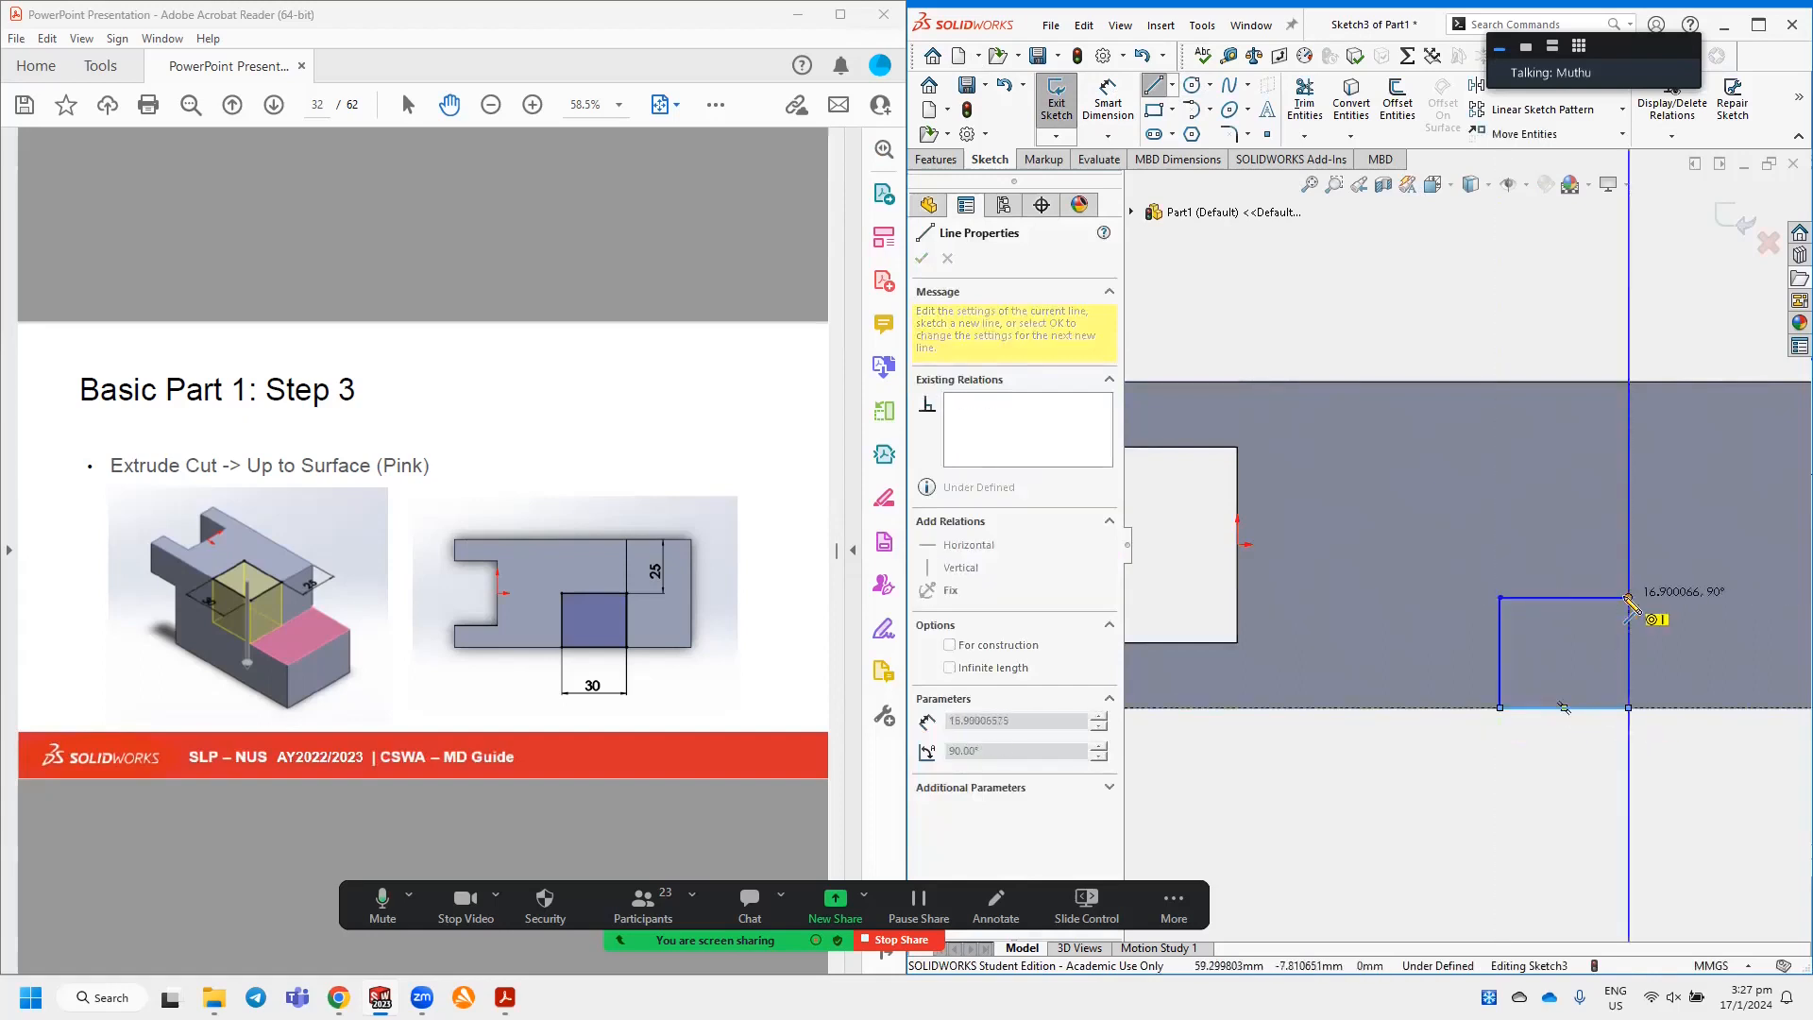
pyautogui.click(1628, 596)
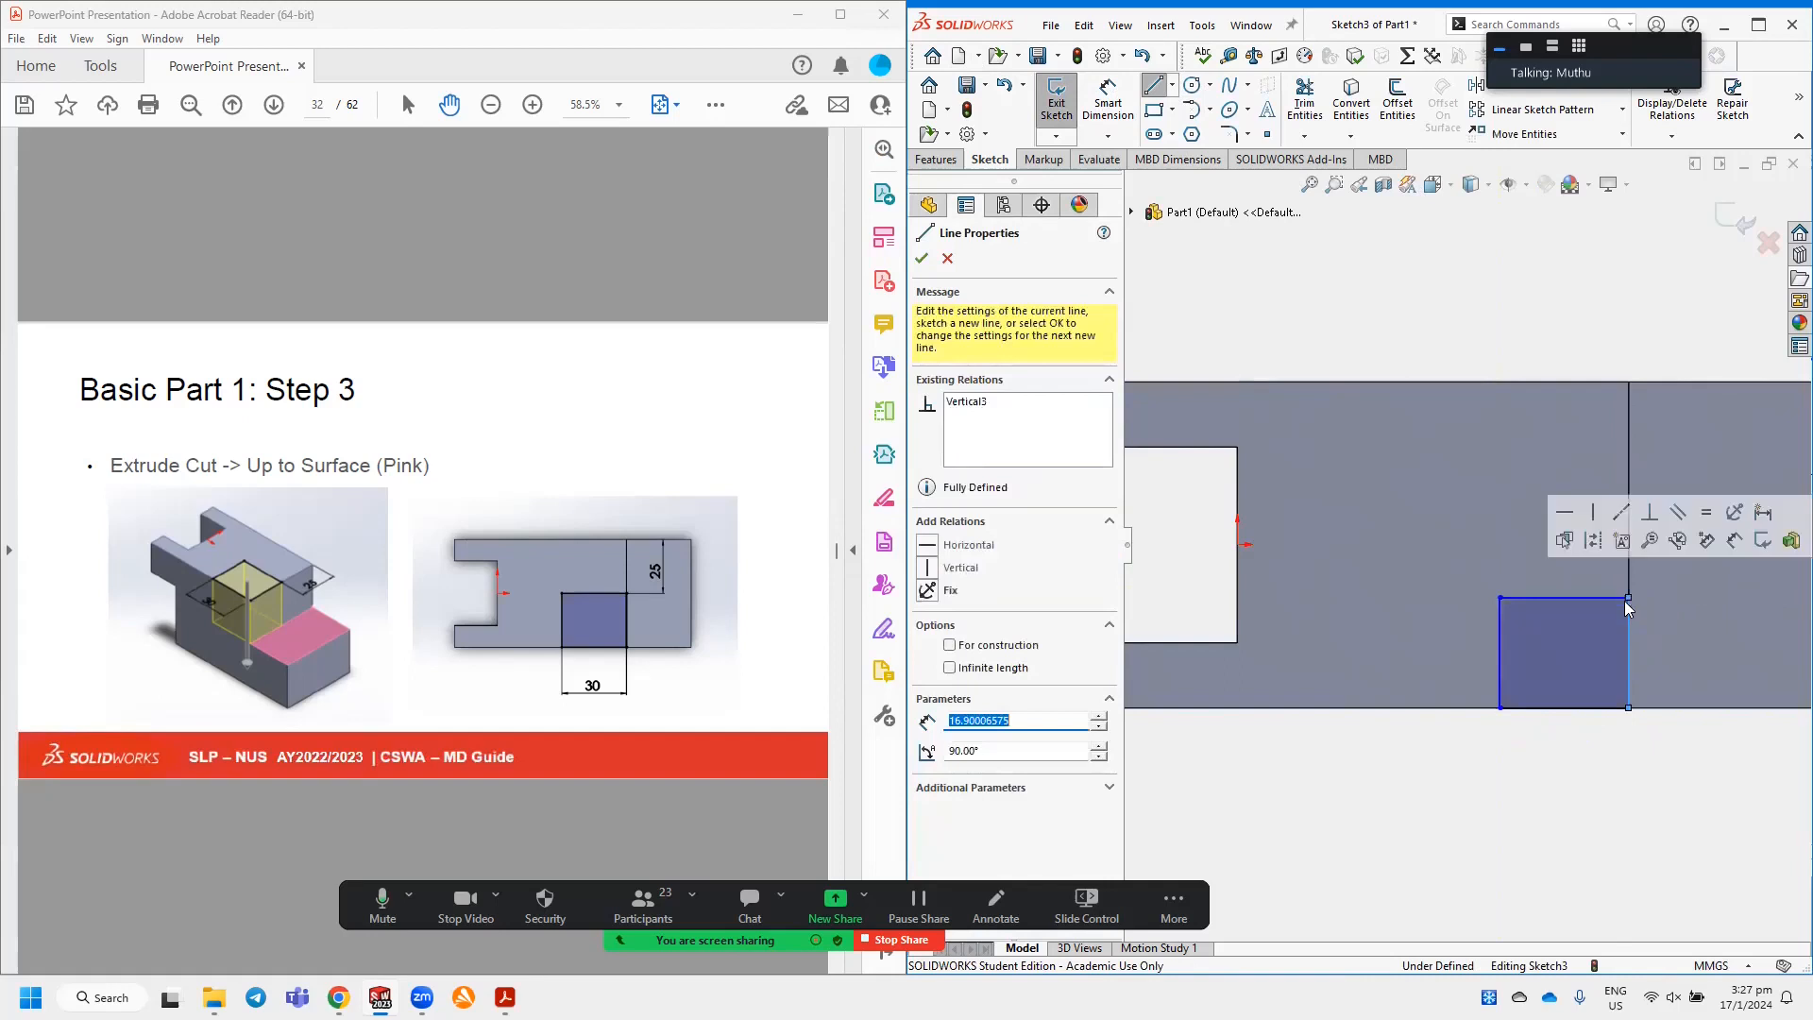
pyautogui.click(936, 159)
pyautogui.press('Escape')
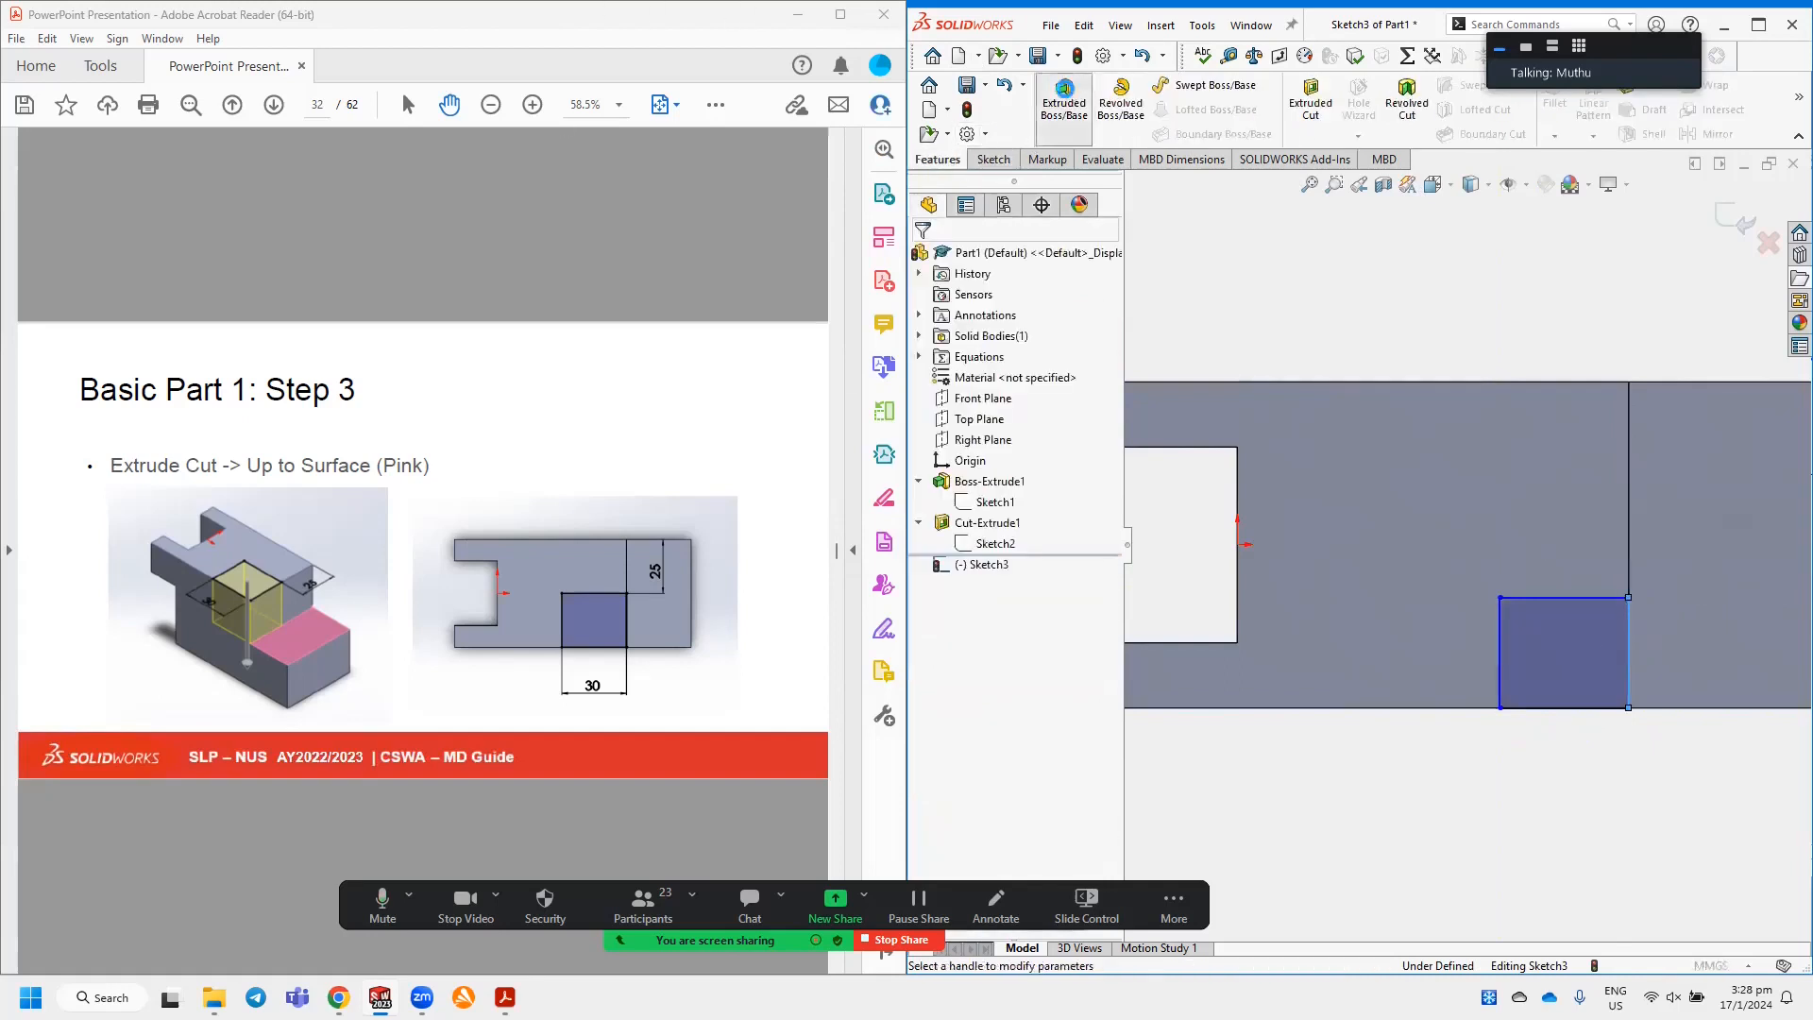
pyautogui.click(1064, 96)
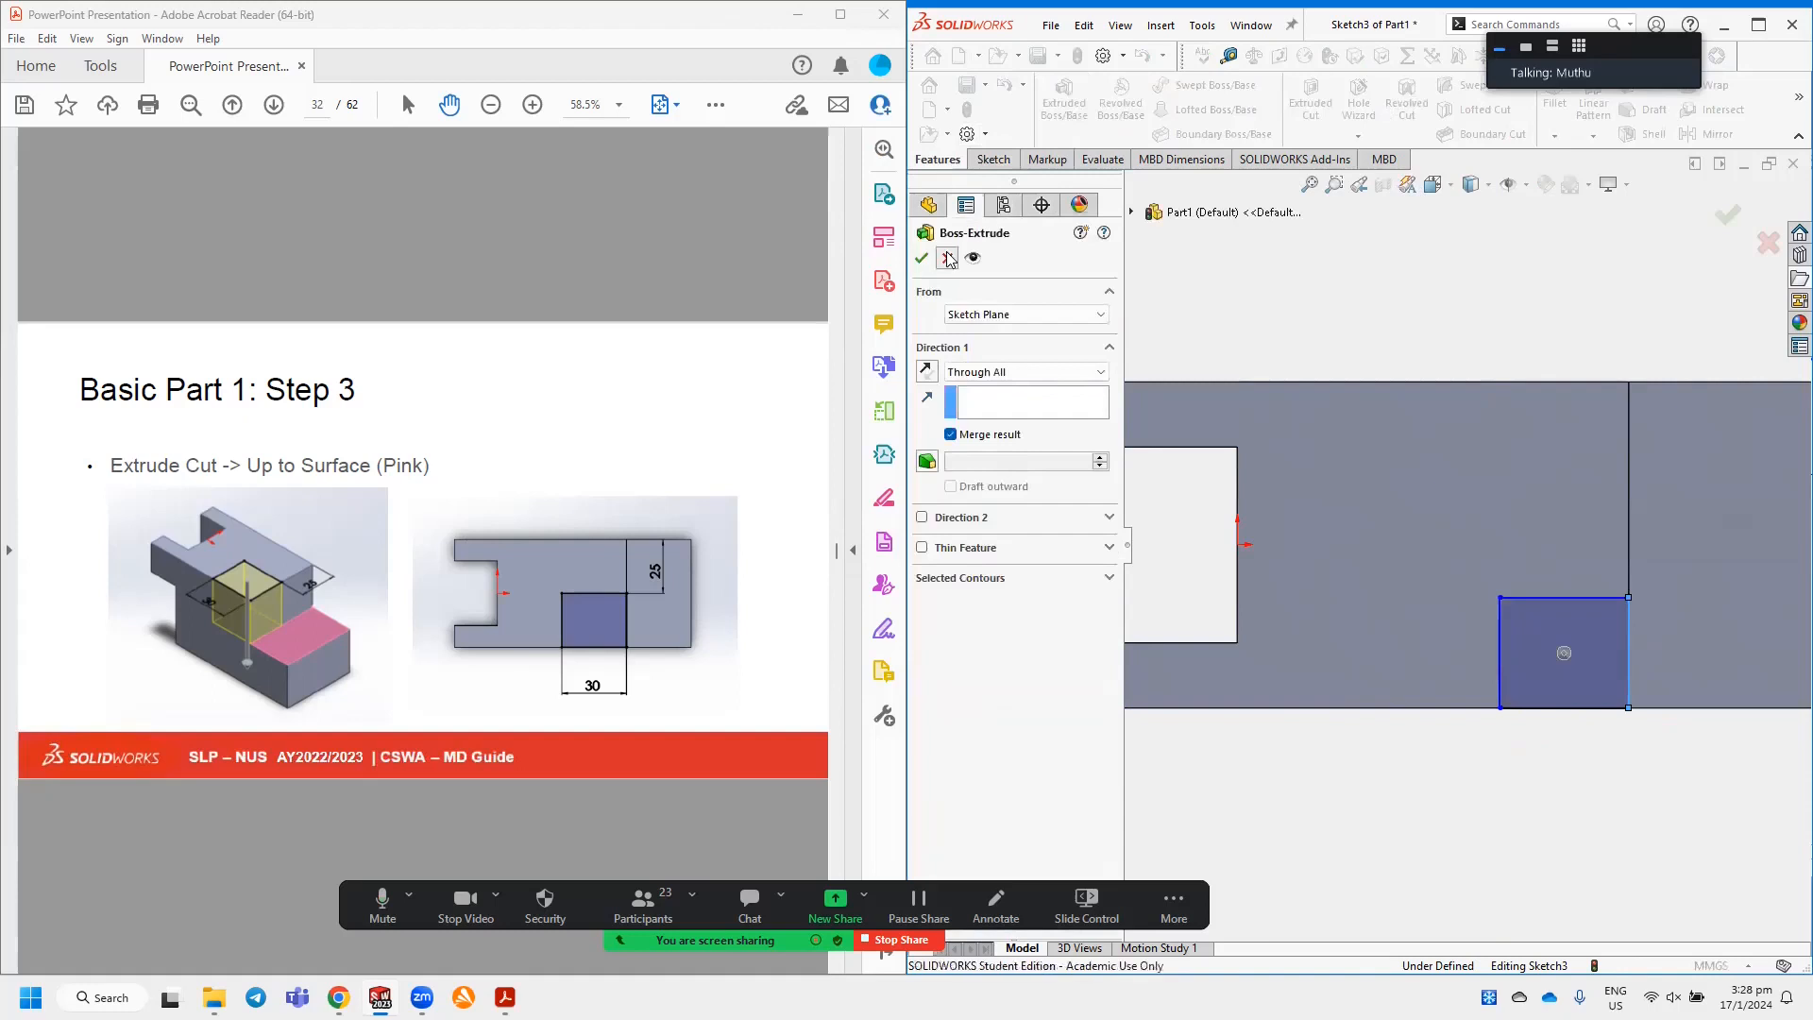
pyautogui.click(947, 258)
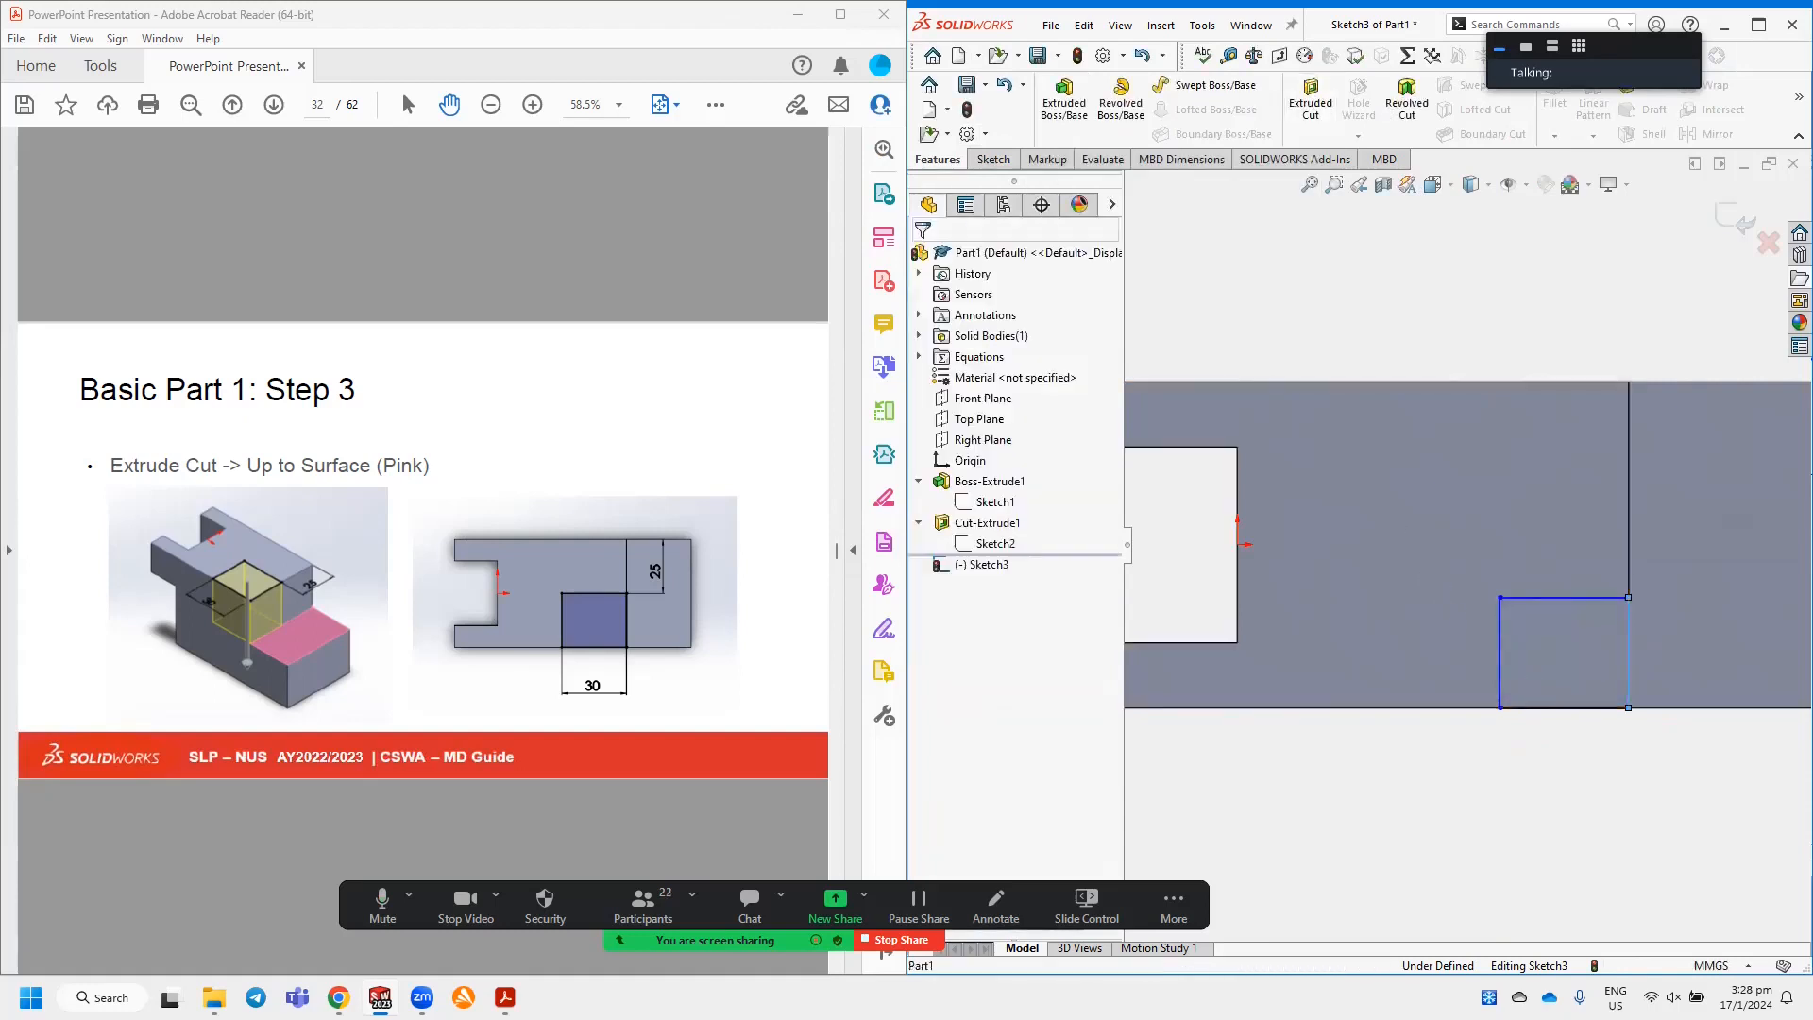
# Cut-extrude the corner rectangle sketch with the Up To Surface end condition, ending at the part's lower step face.
pyautogui.click(987, 566)
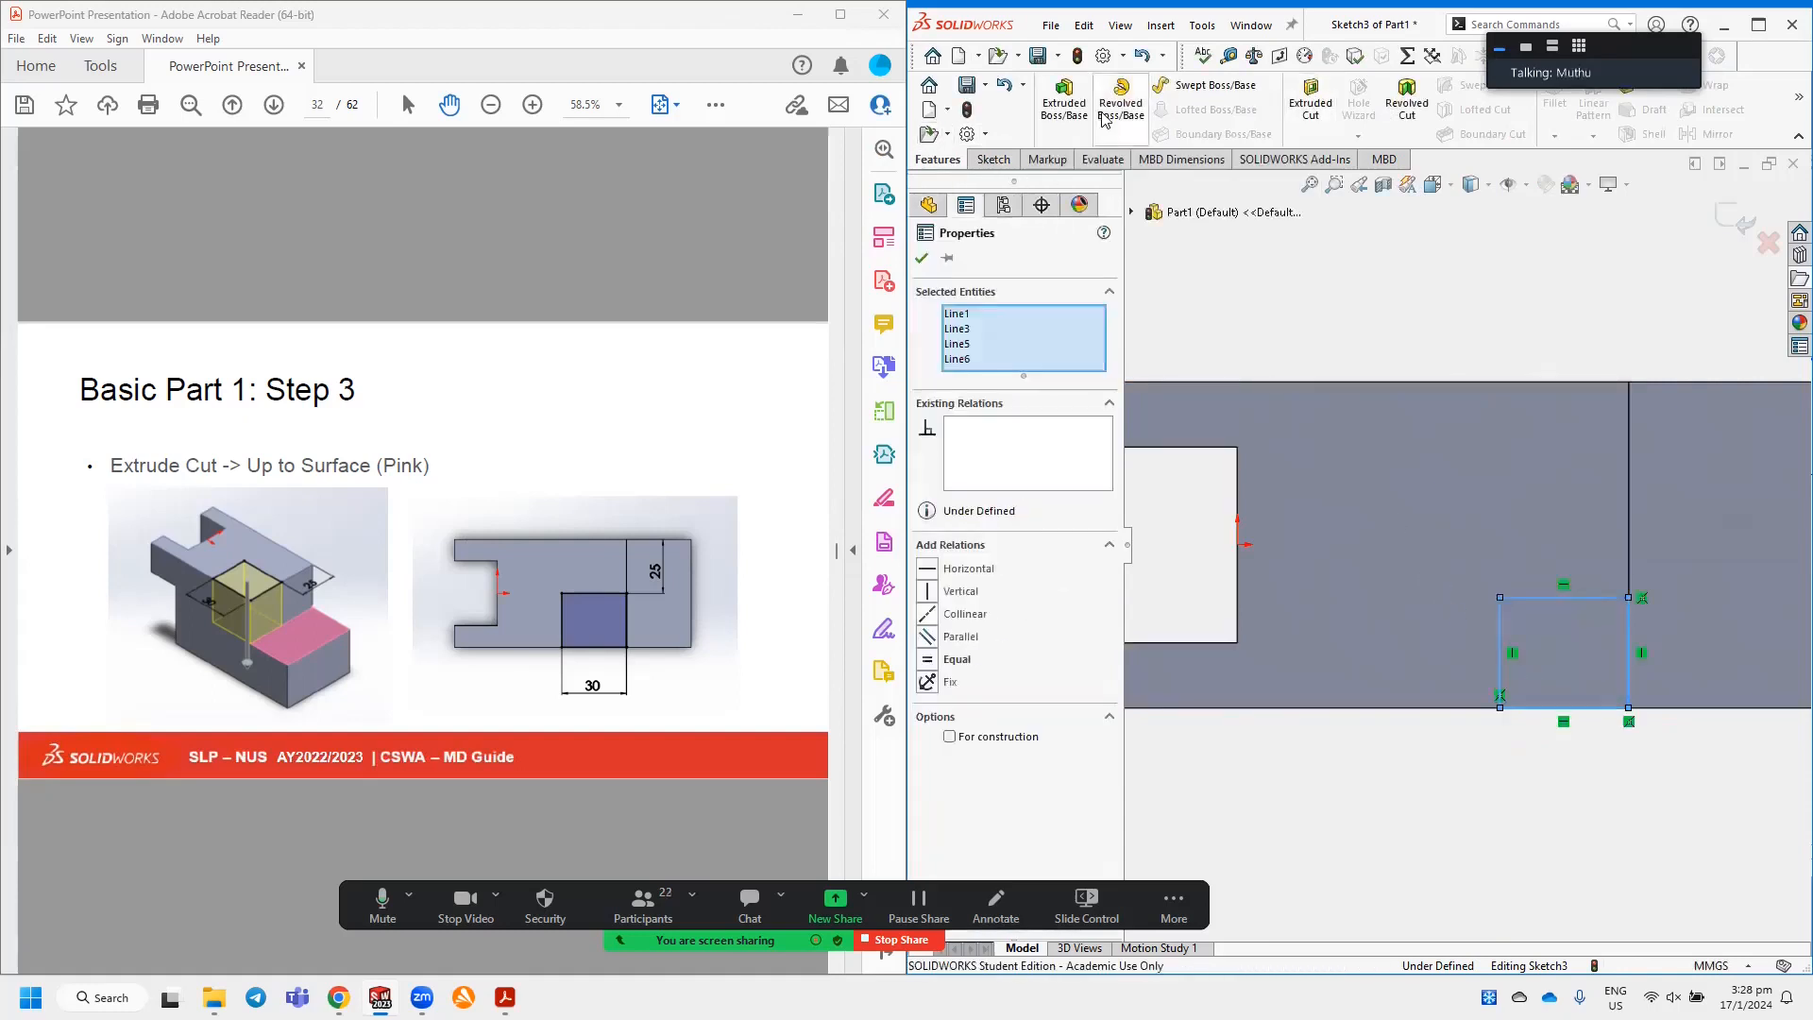
pyautogui.click(1310, 102)
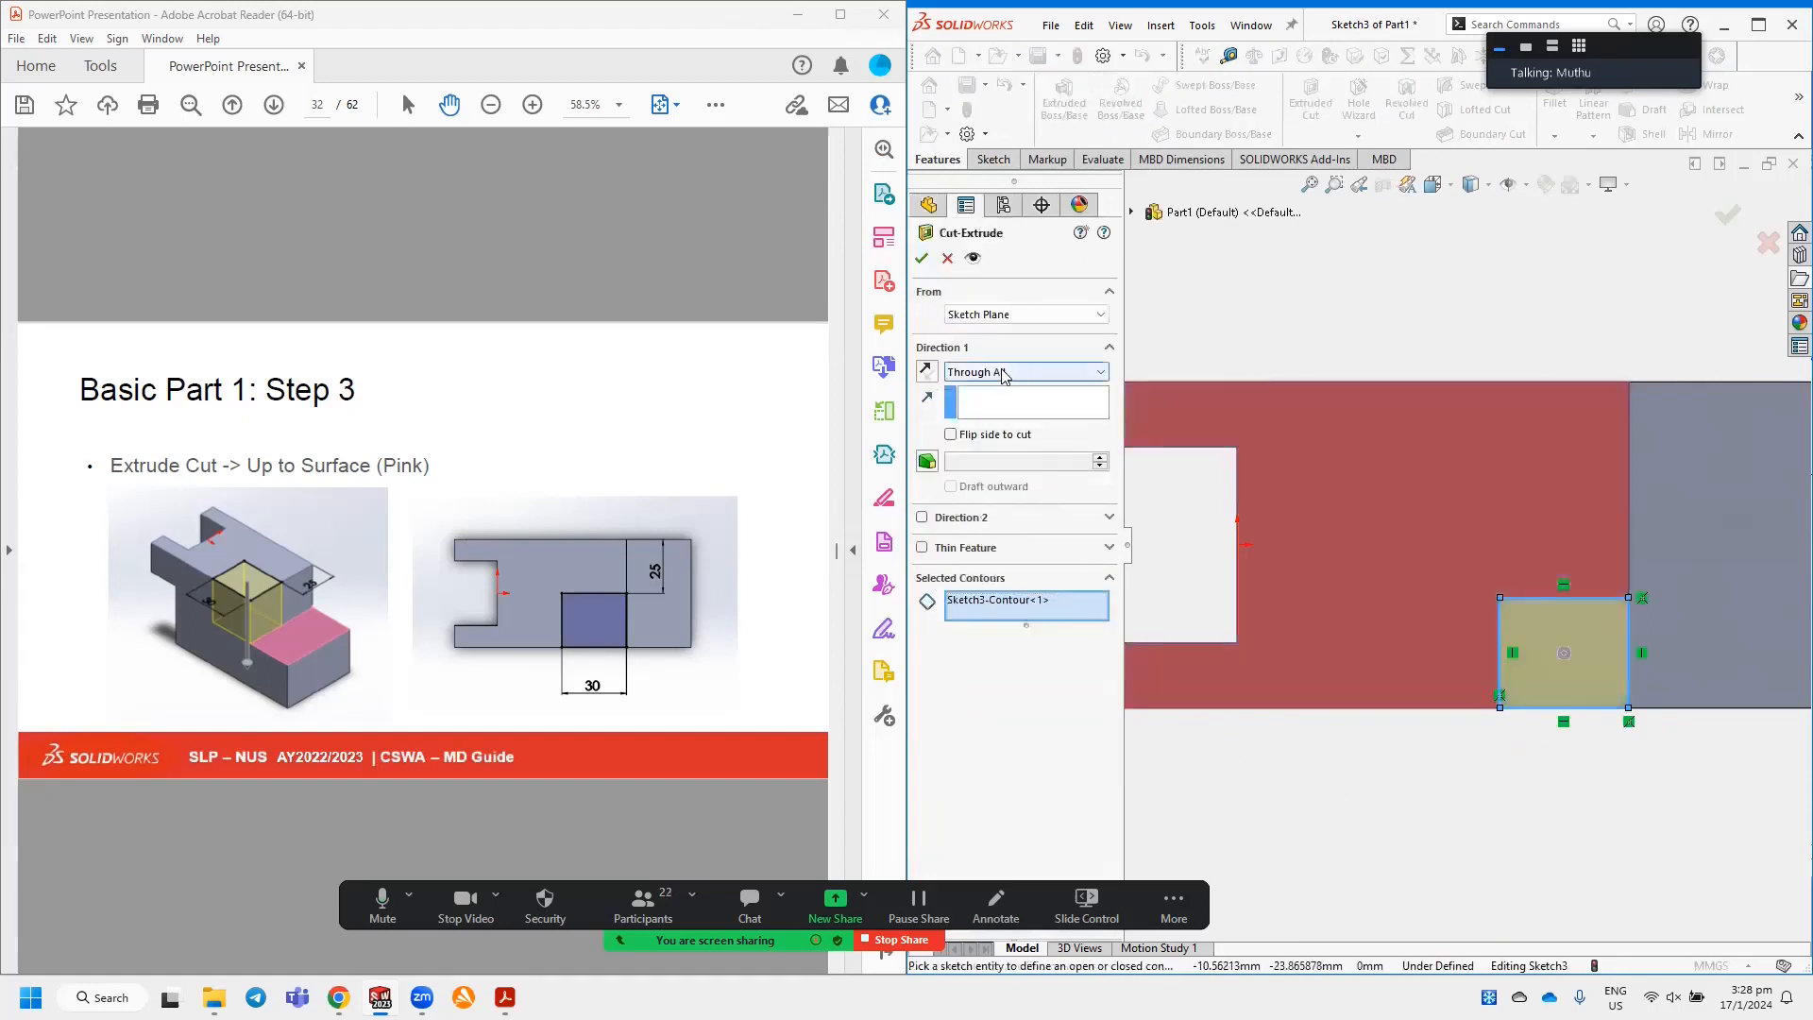
pyautogui.moveTo(1567, 609); pyautogui.dragTo(1512, 545, button='middle')
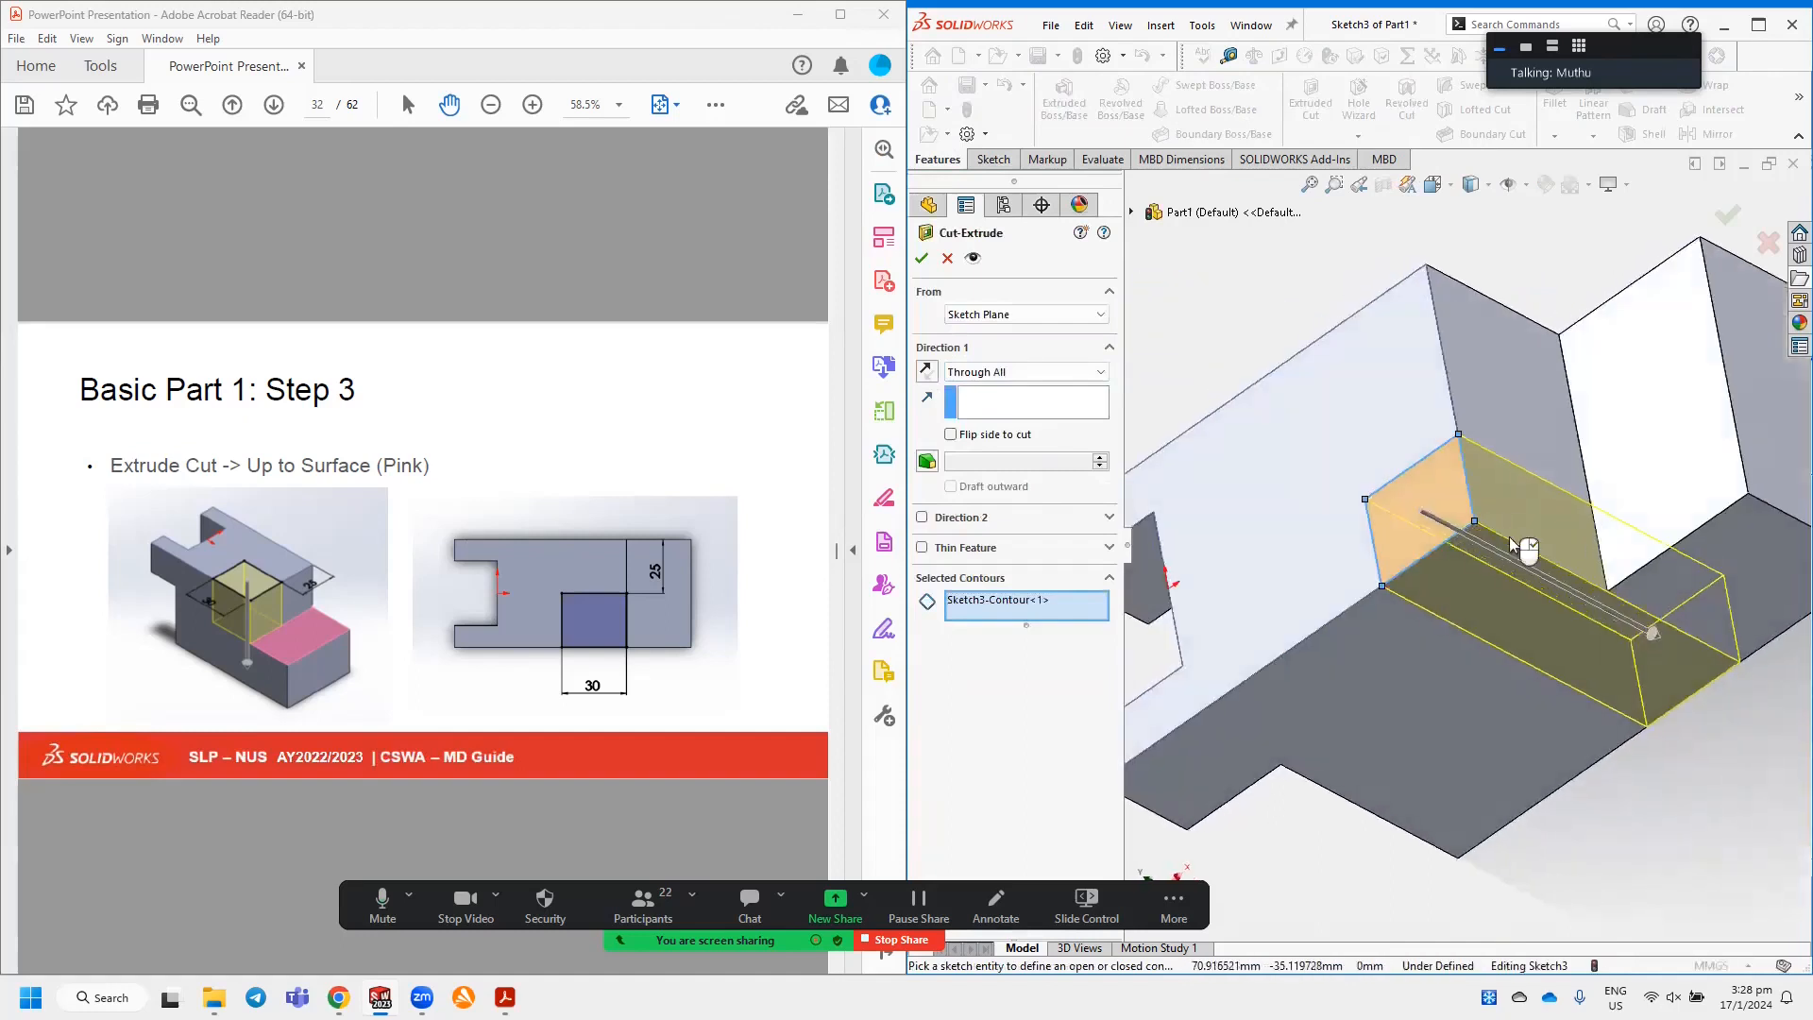
pyautogui.click(965, 372)
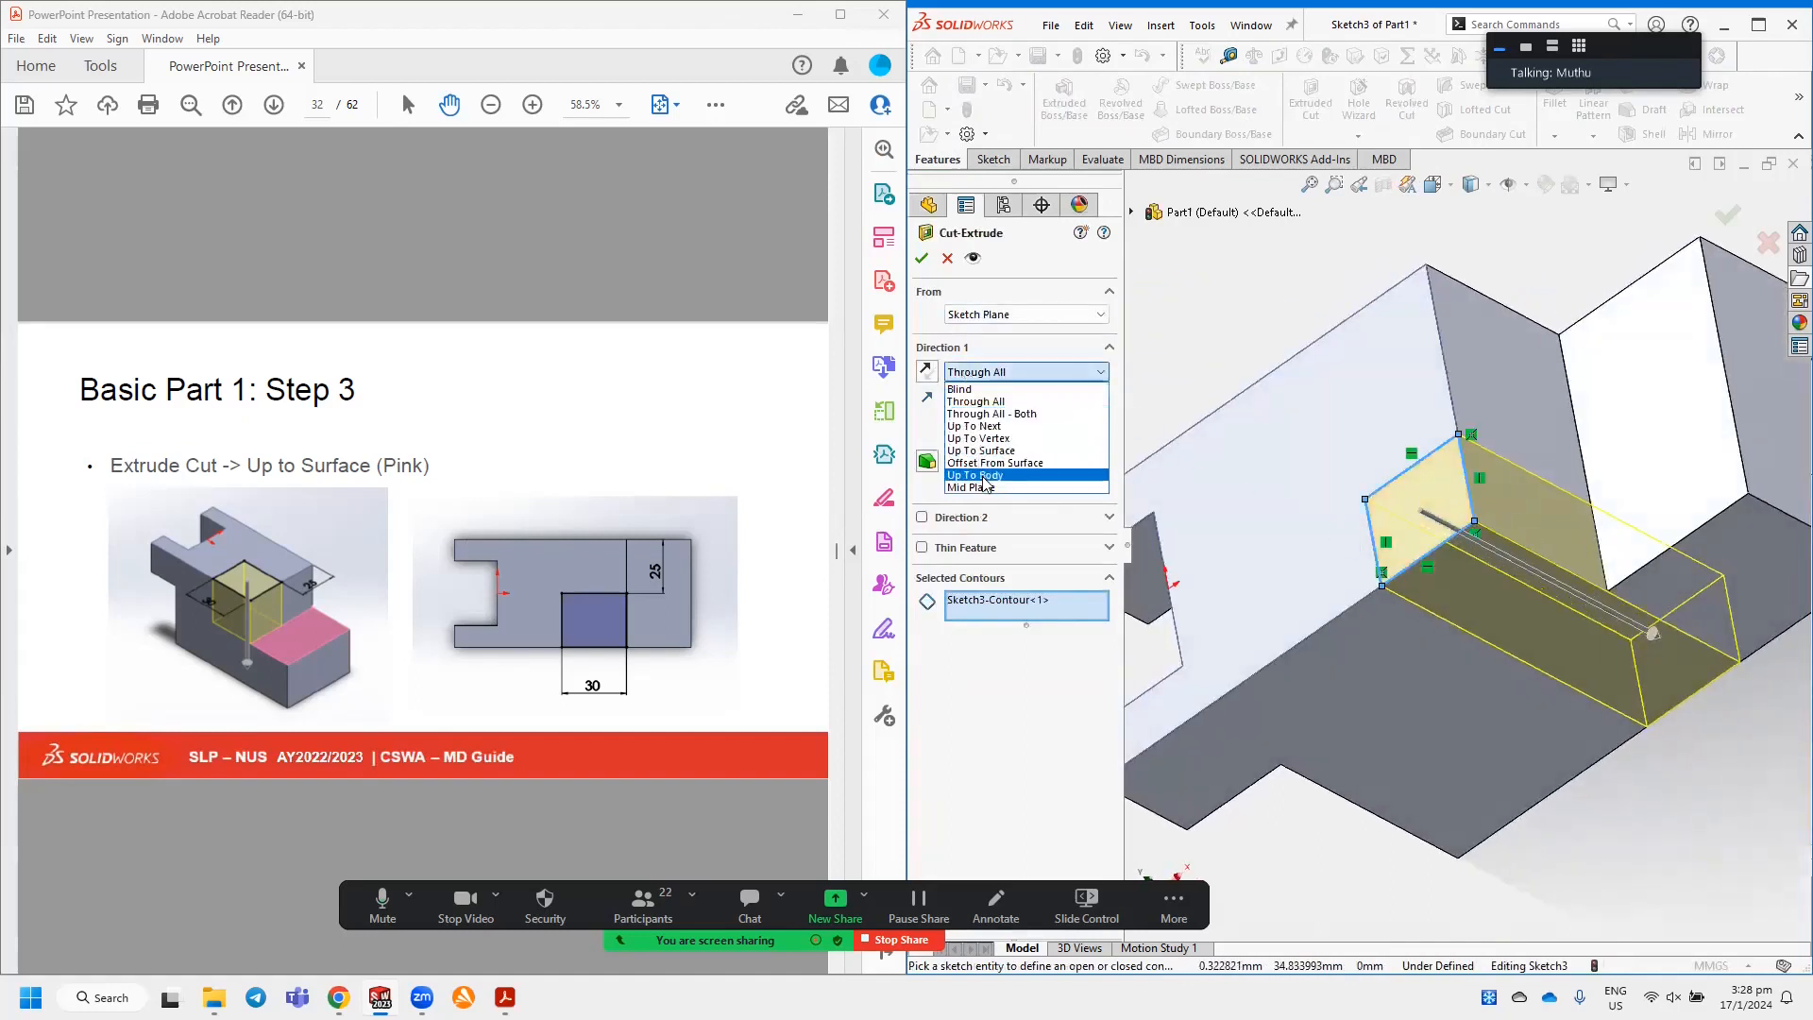
pyautogui.click(987, 451)
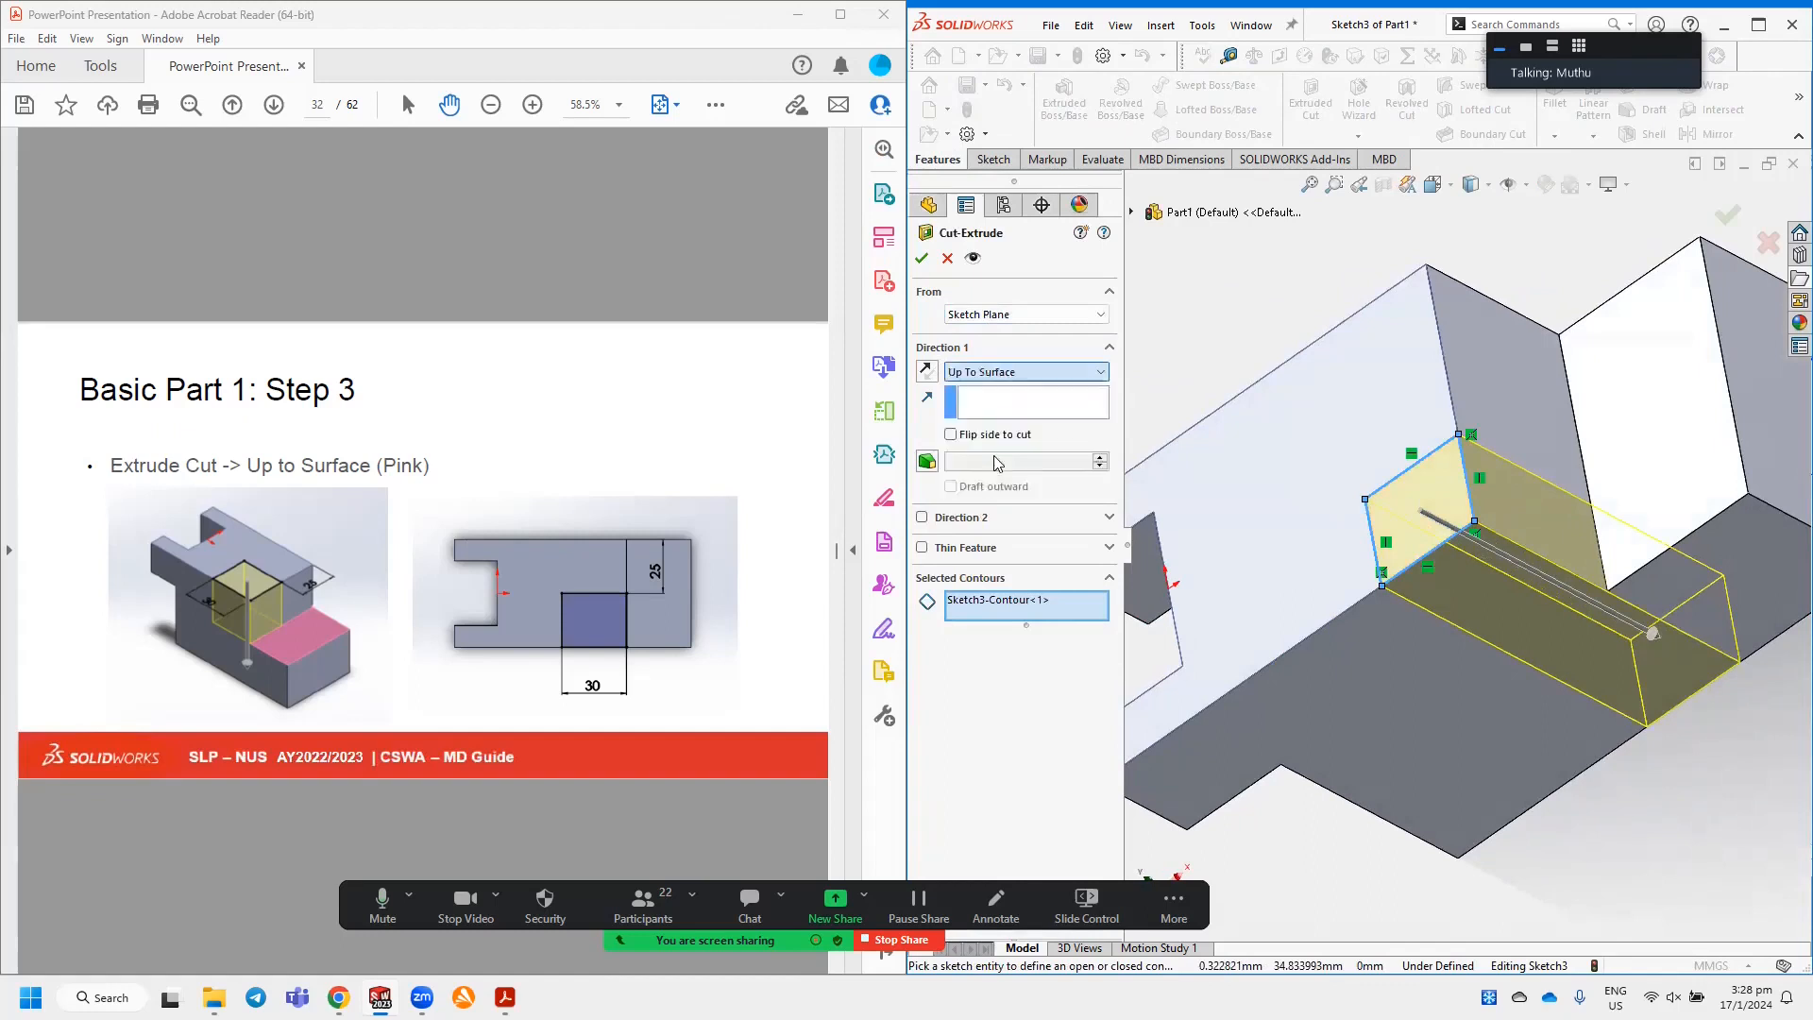
pyautogui.click(1655, 480)
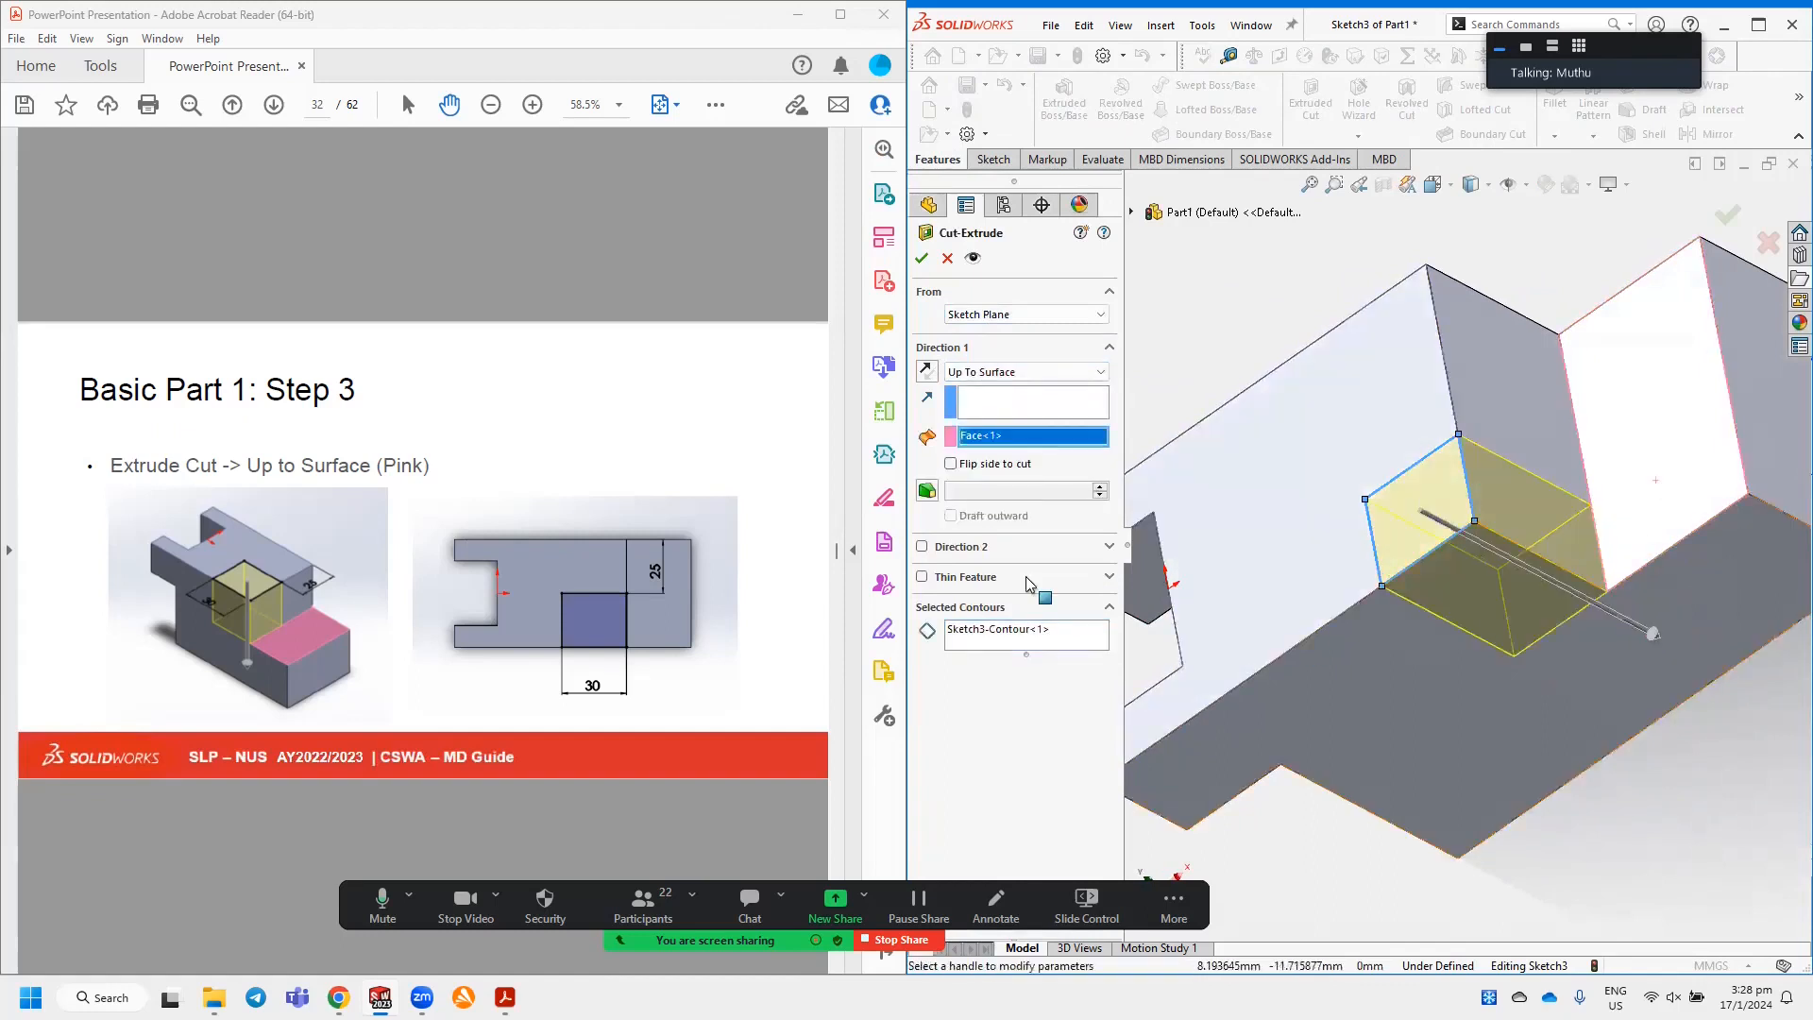
pyautogui.click(921, 259)
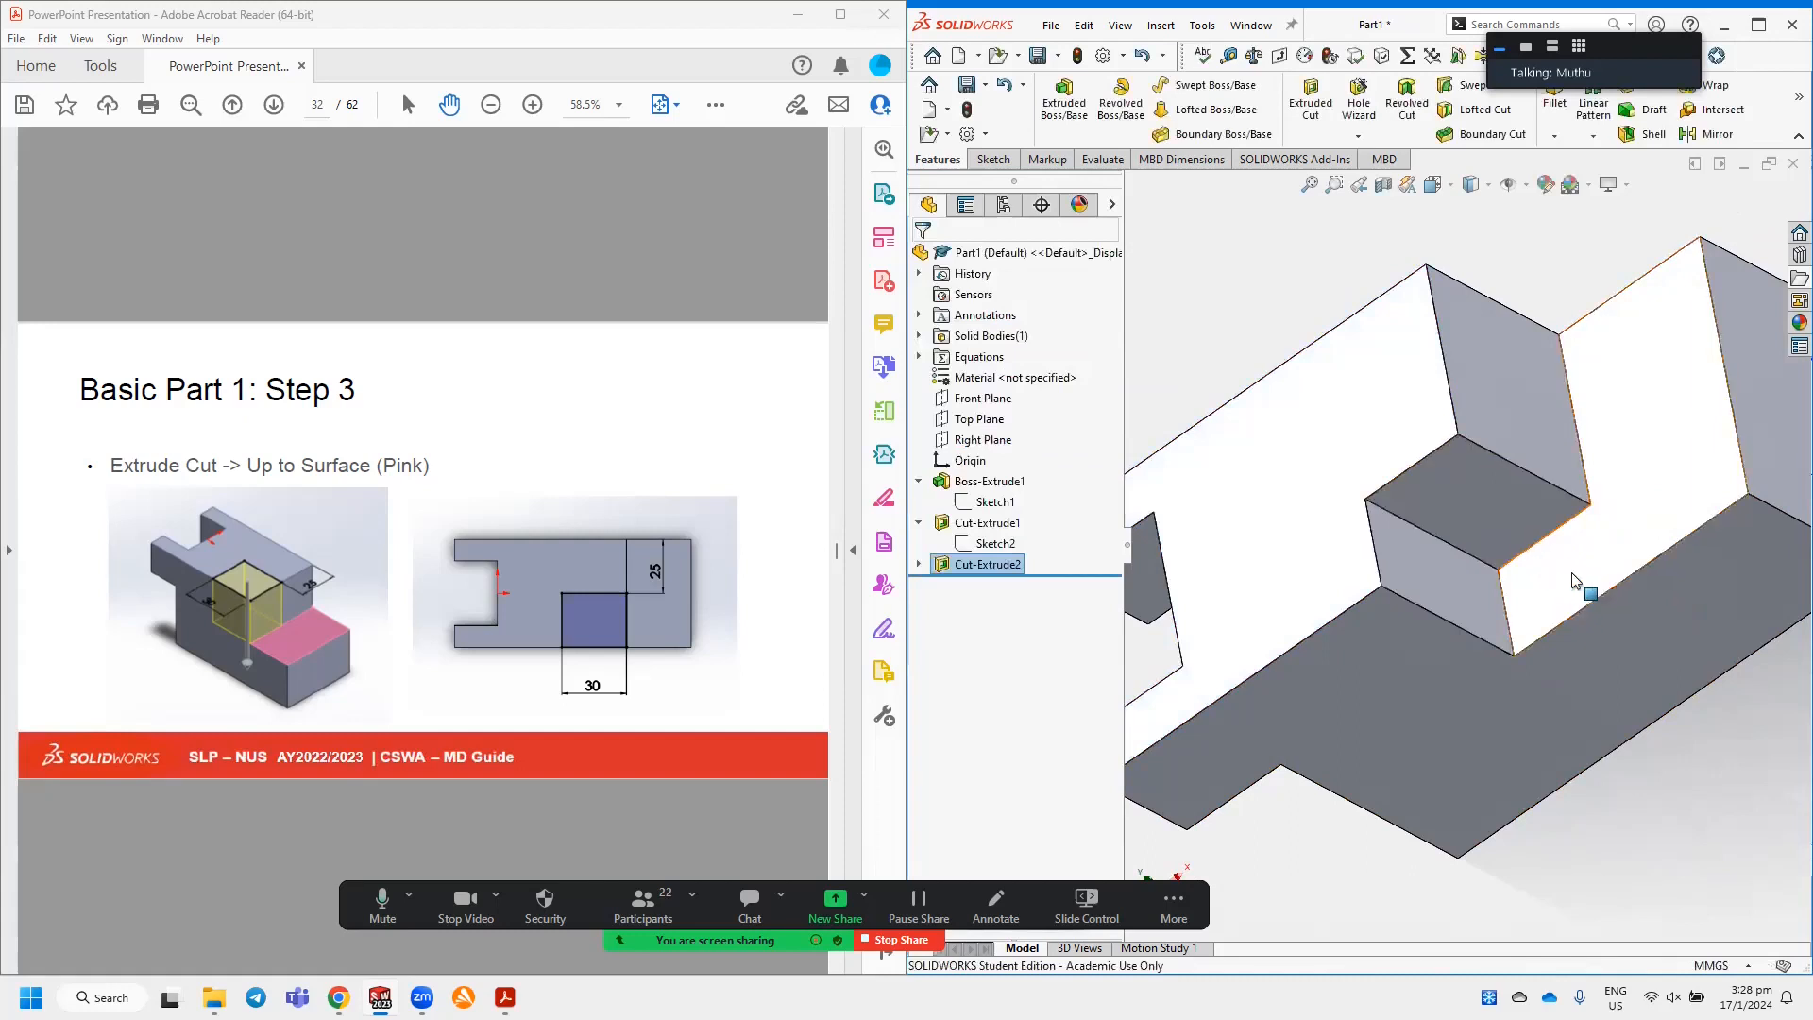
# Advance the guide to Step 4 and start a sketch normal to the block's end face below the step.
pyautogui.moveTo(1577, 578); pyautogui.dragTo(1593, 519, button='middle')
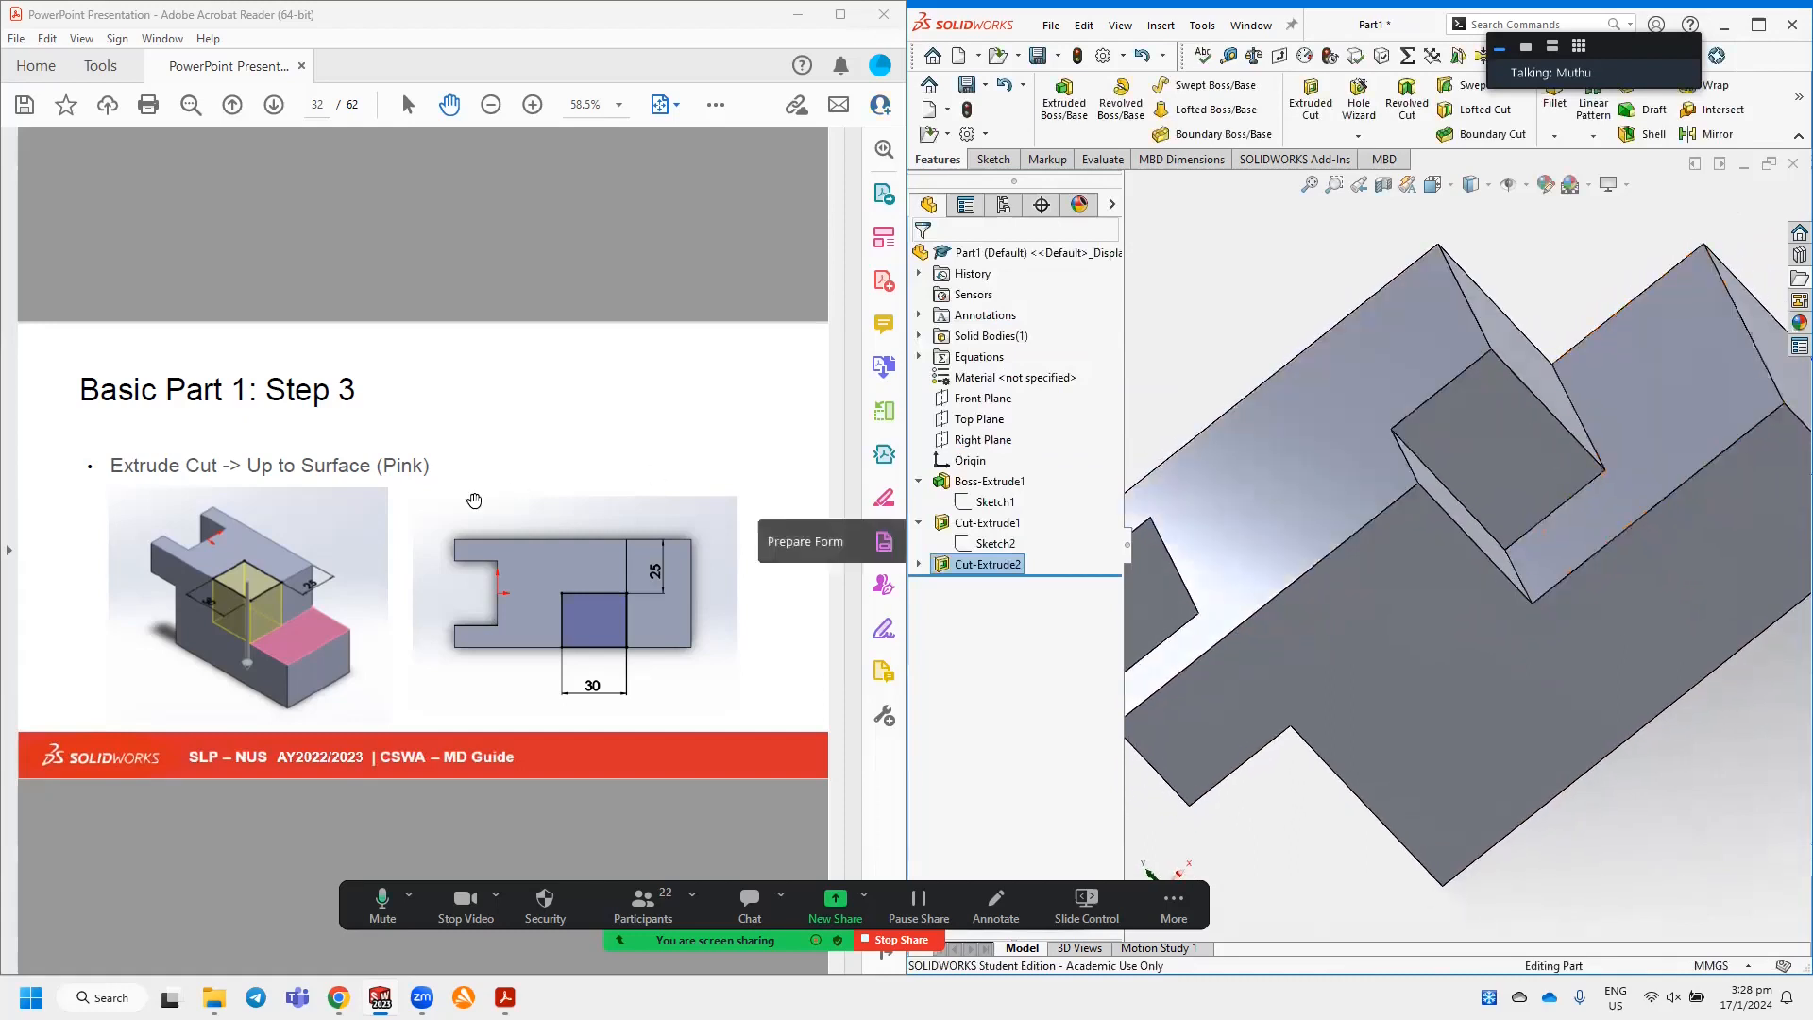
pyautogui.scroll(-1, 473, 501)
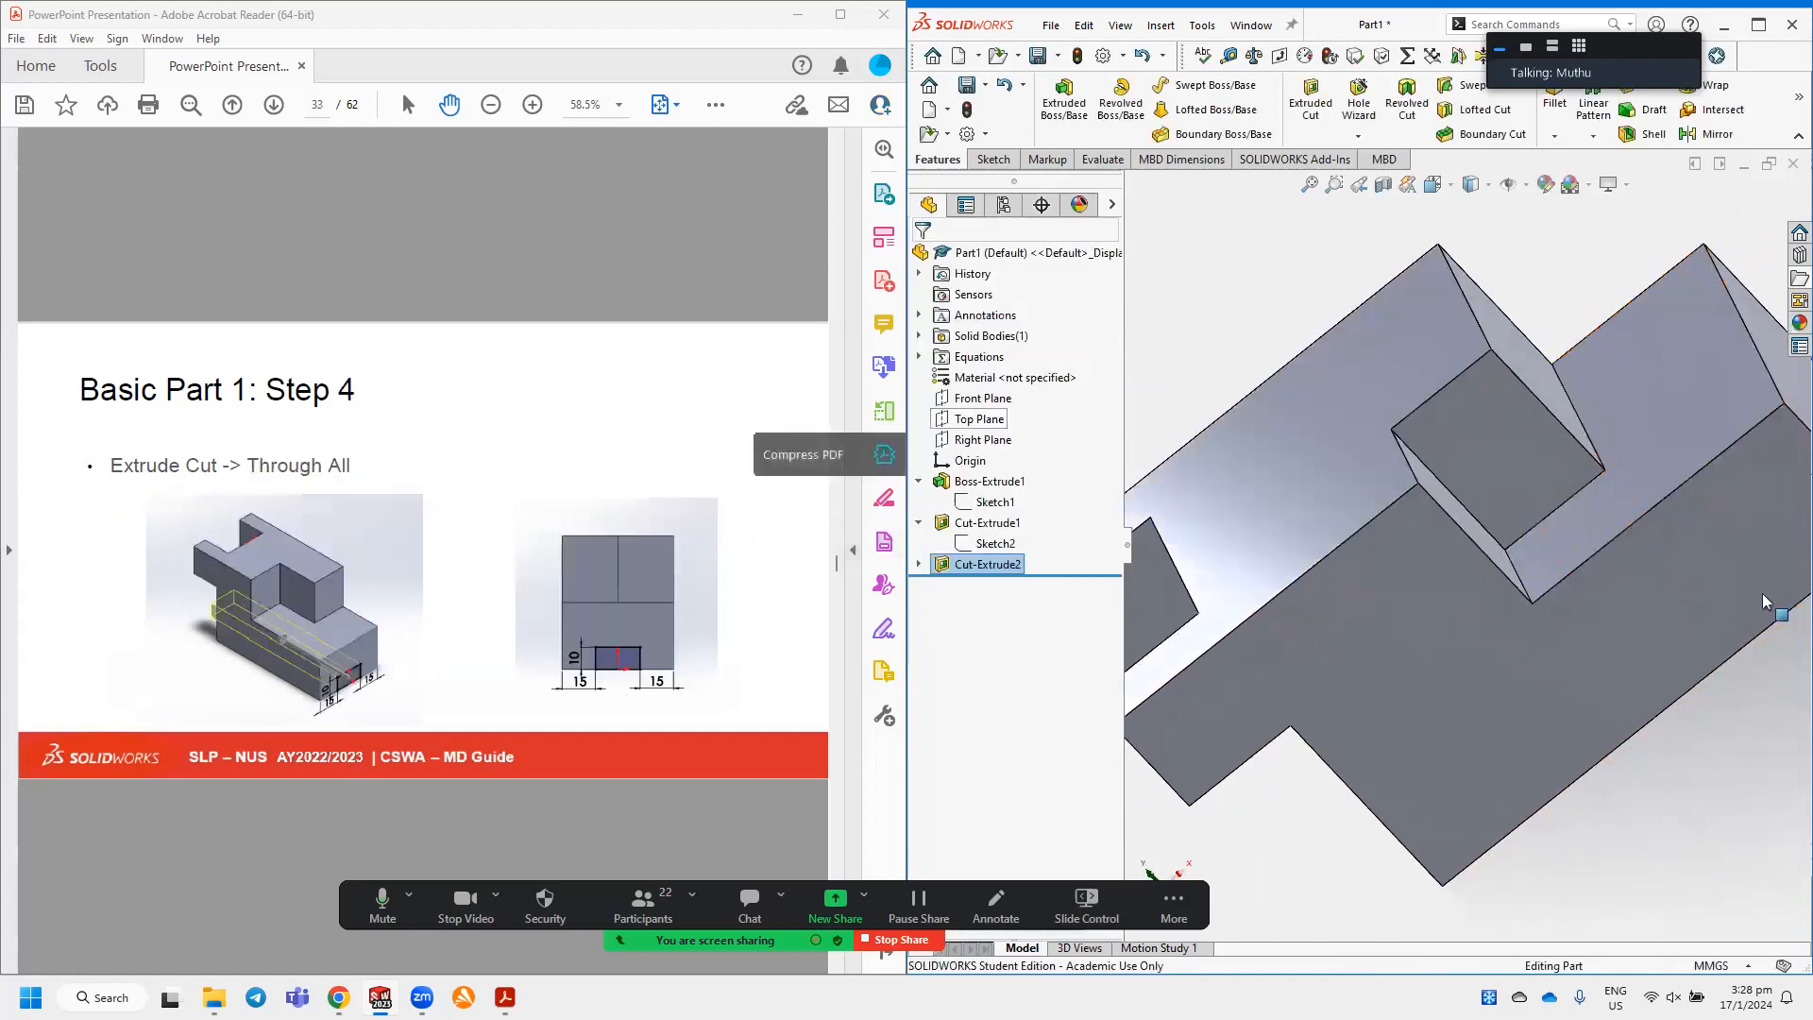
pyautogui.moveTo(1606, 563); pyautogui.dragTo(1443, 659, button='middle')
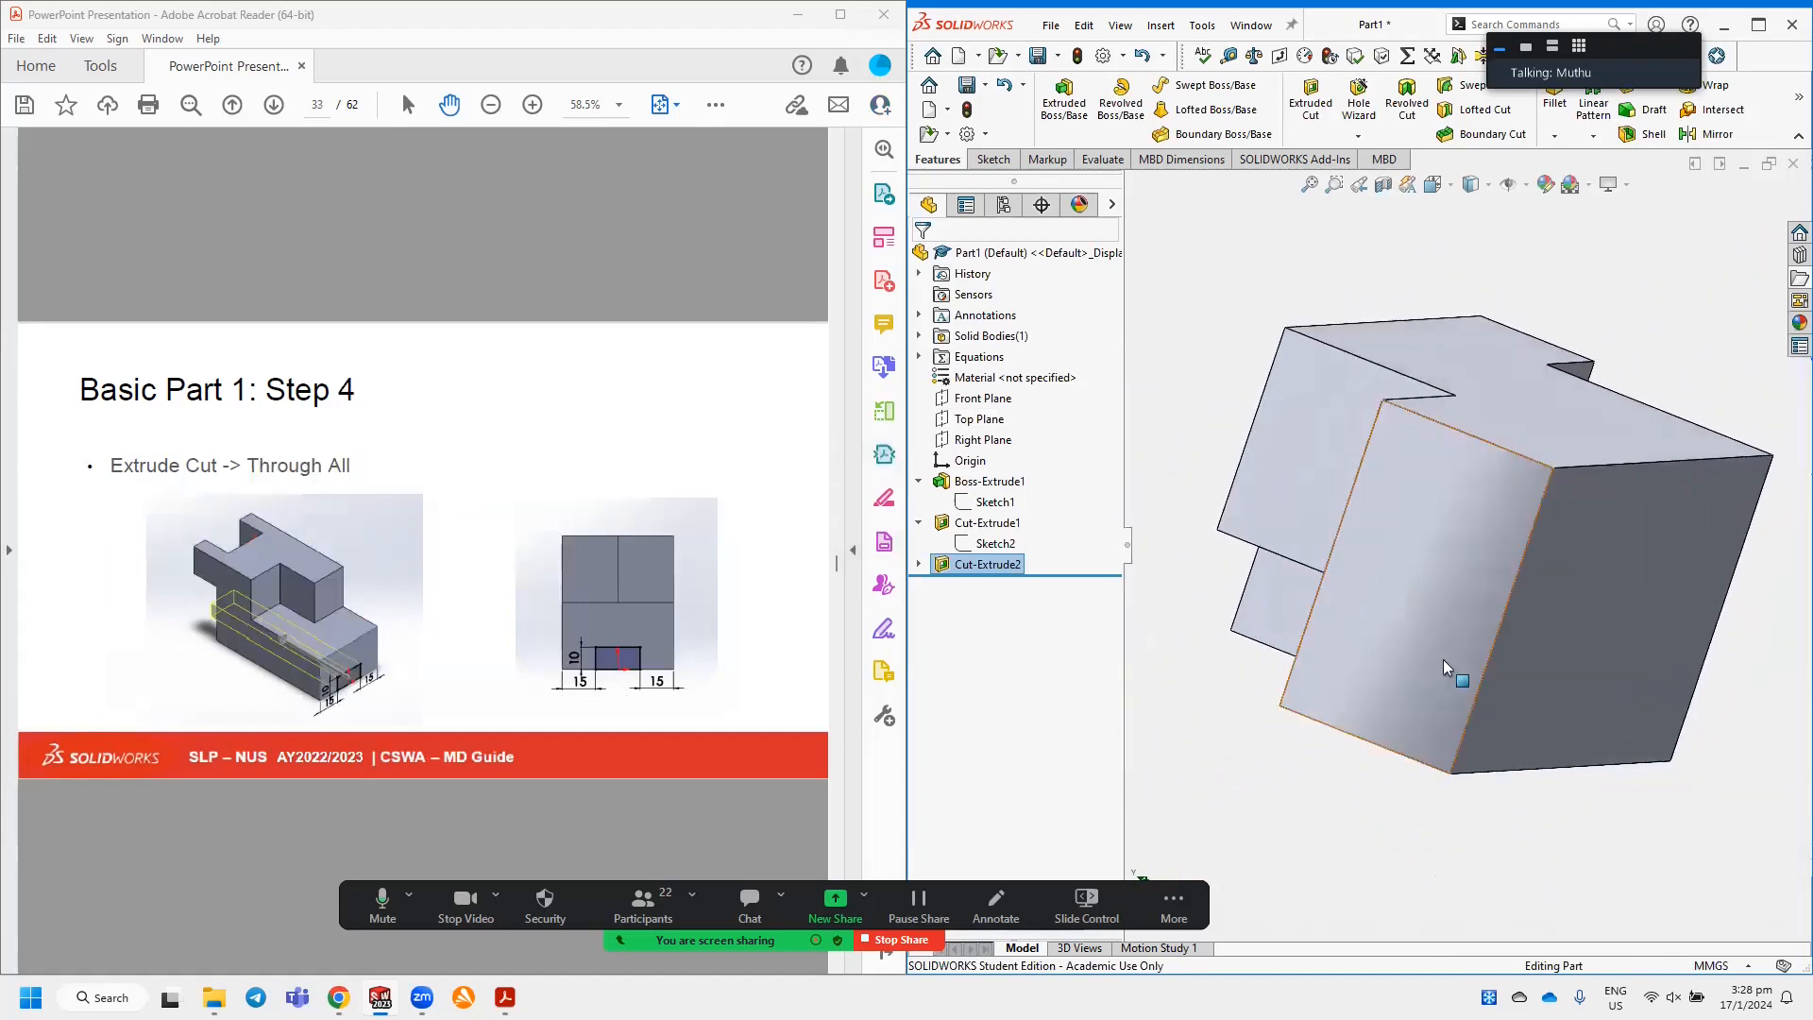
pyautogui.rightClick(1454, 649)
pyautogui.click(1593, 564)
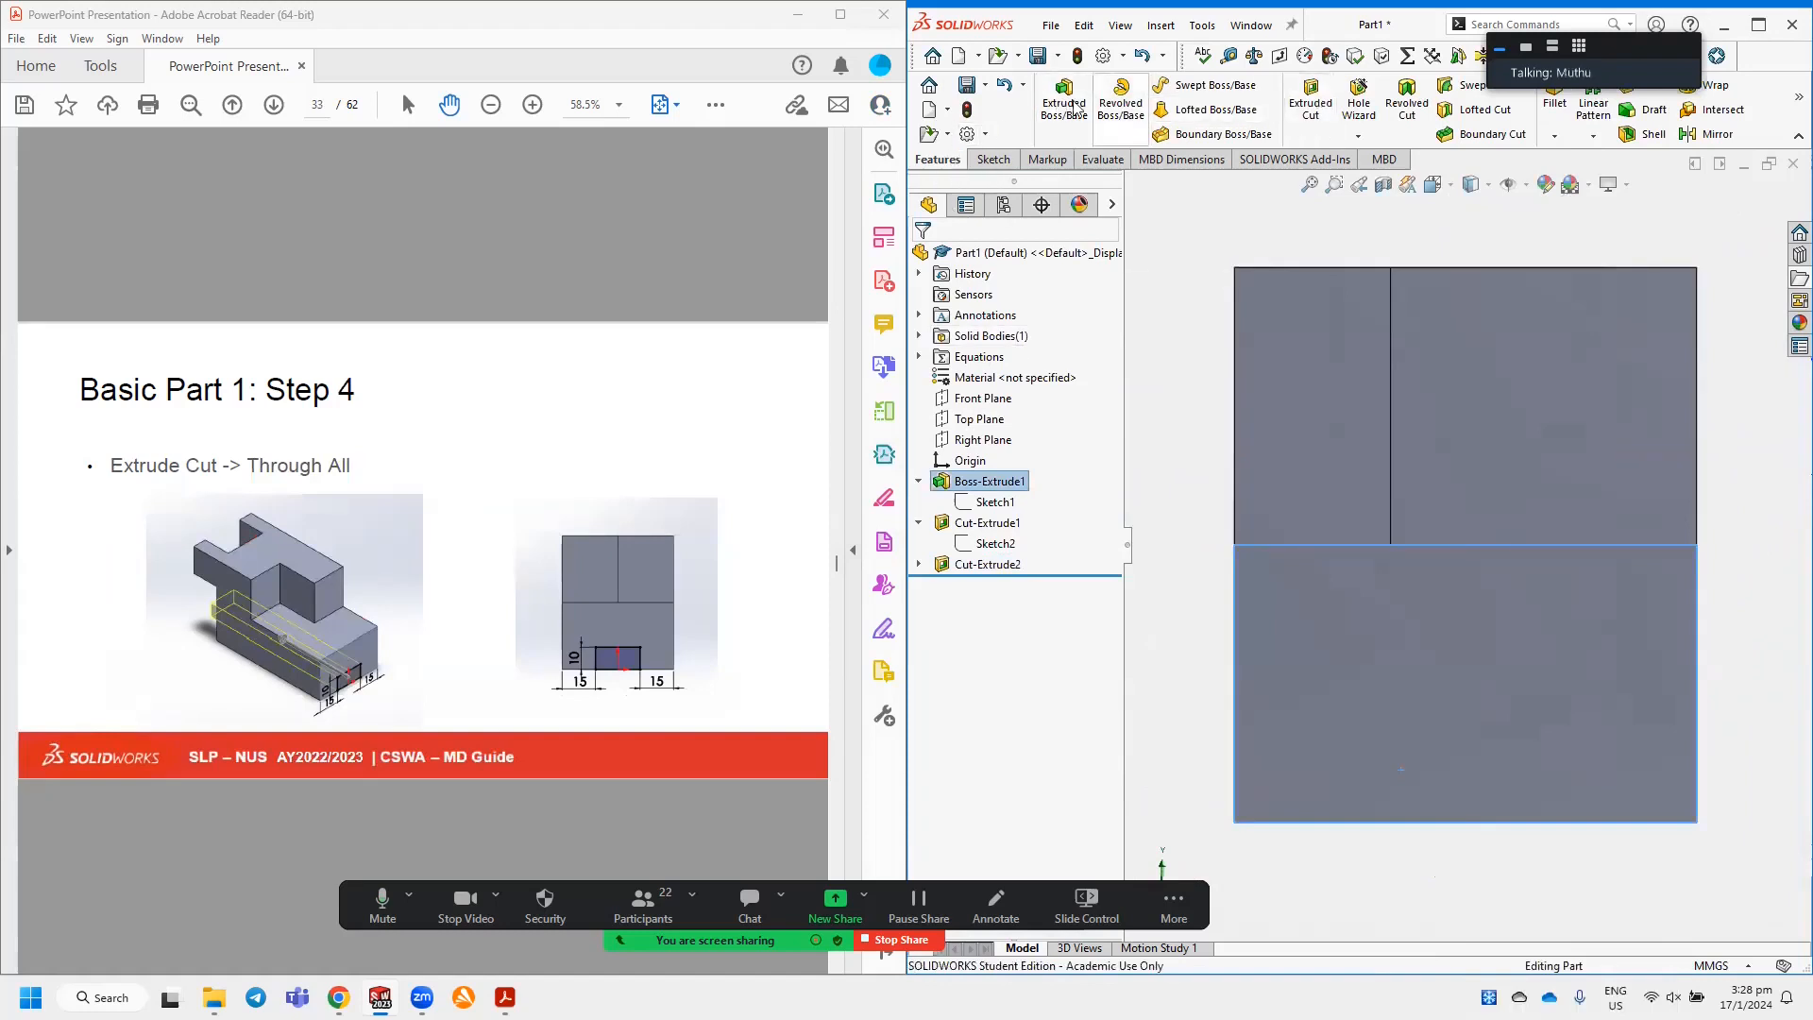
pyautogui.click(990, 158)
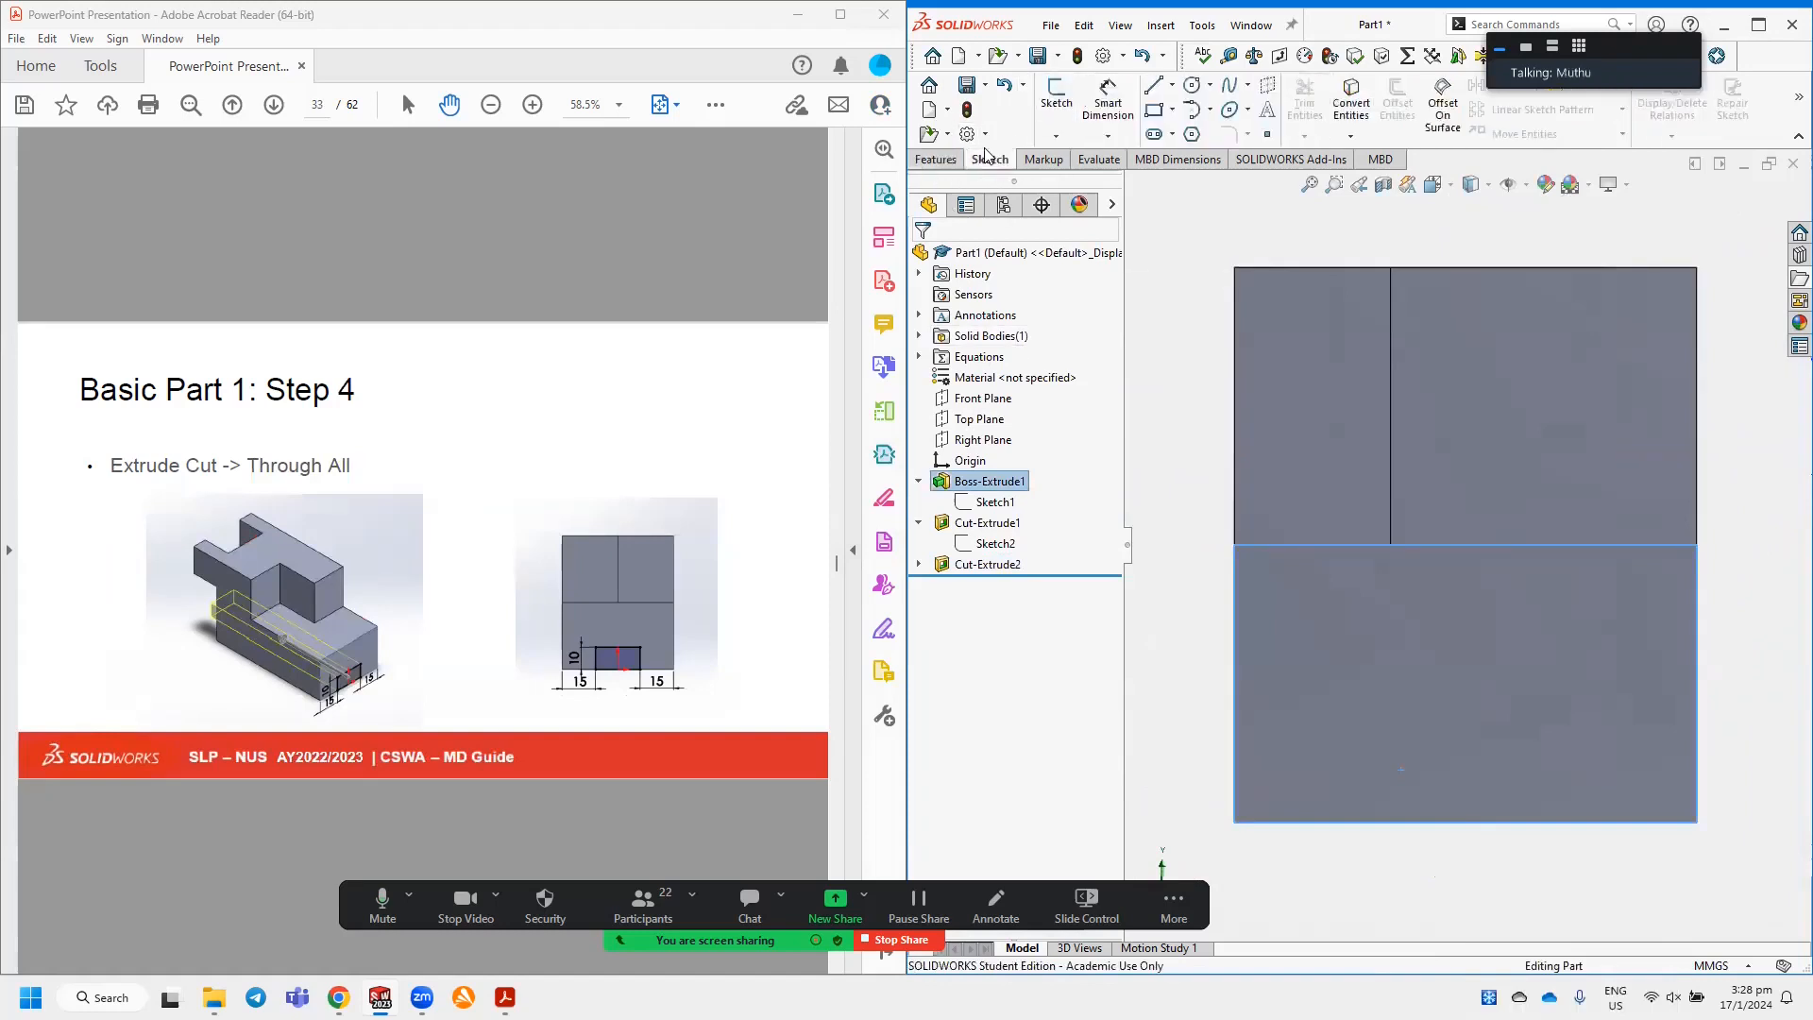
pyautogui.click(1057, 95)
pyautogui.click(1160, 107)
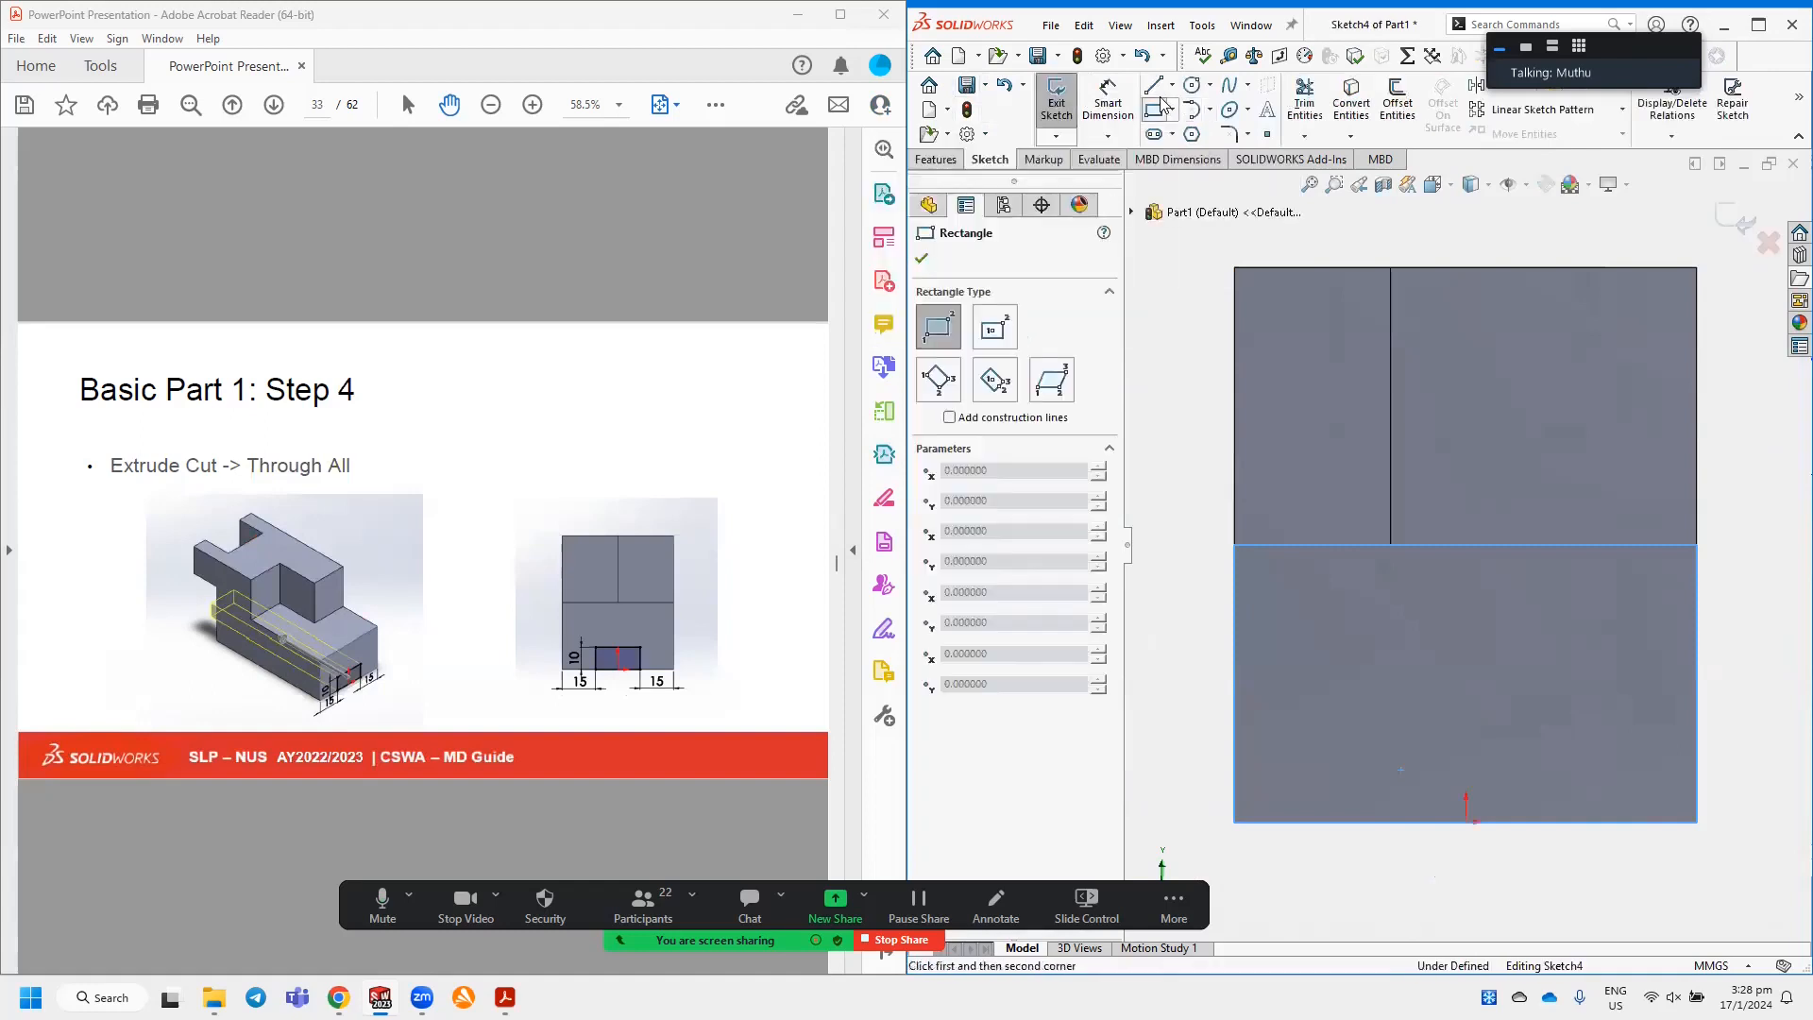
pyautogui.click(1153, 85)
pyautogui.click(1466, 822)
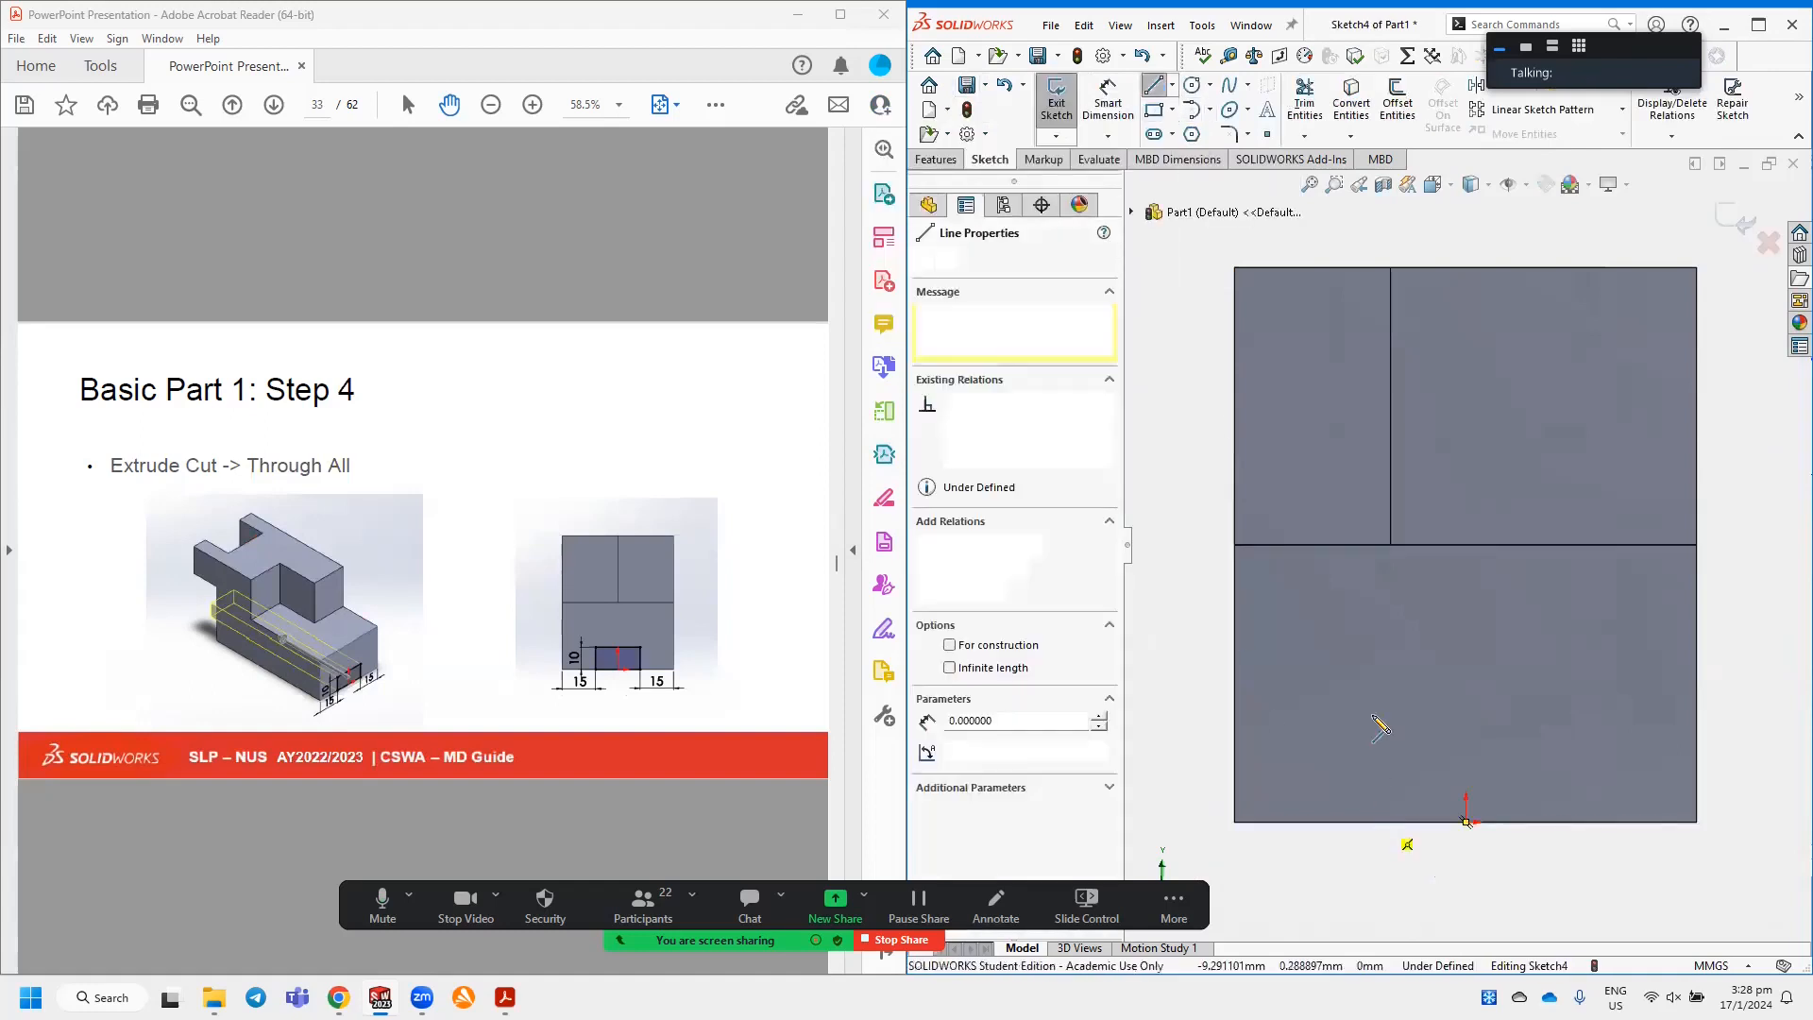
pyautogui.click(1372, 730)
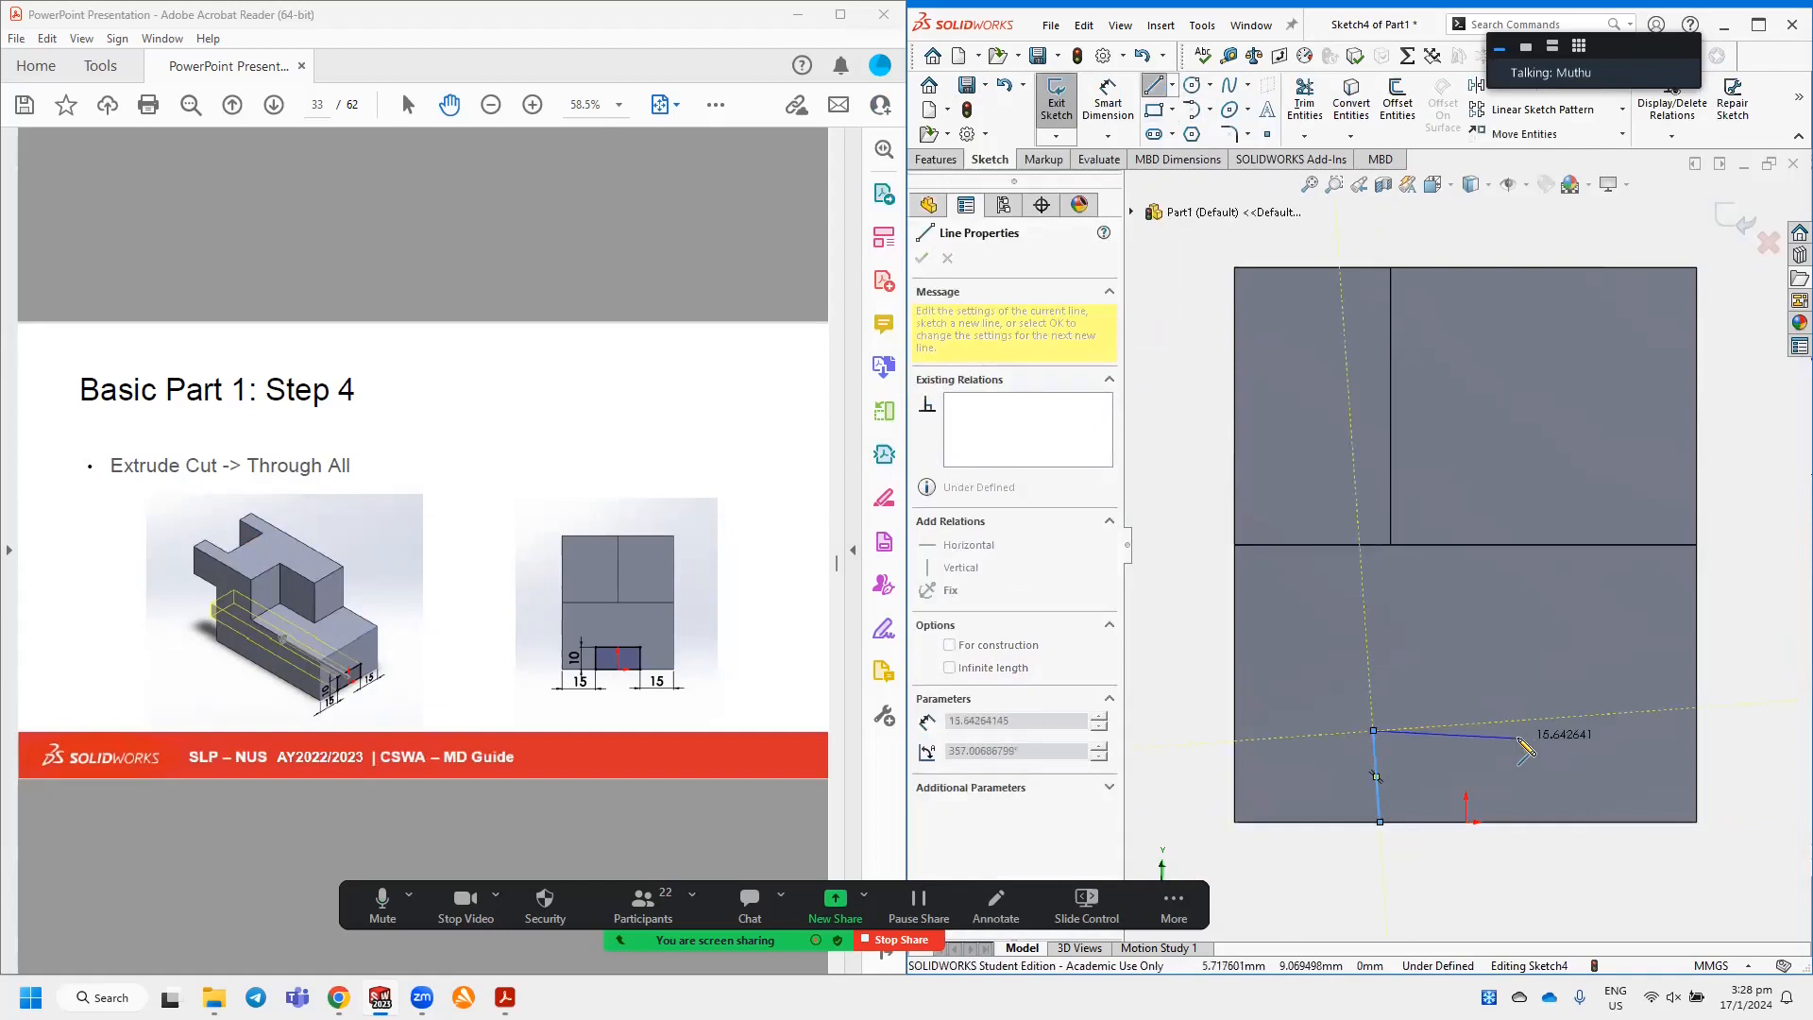
pyautogui.press('Escape')
pyautogui.press('Escape')
pyautogui.hotkey('ctrl', 'z')
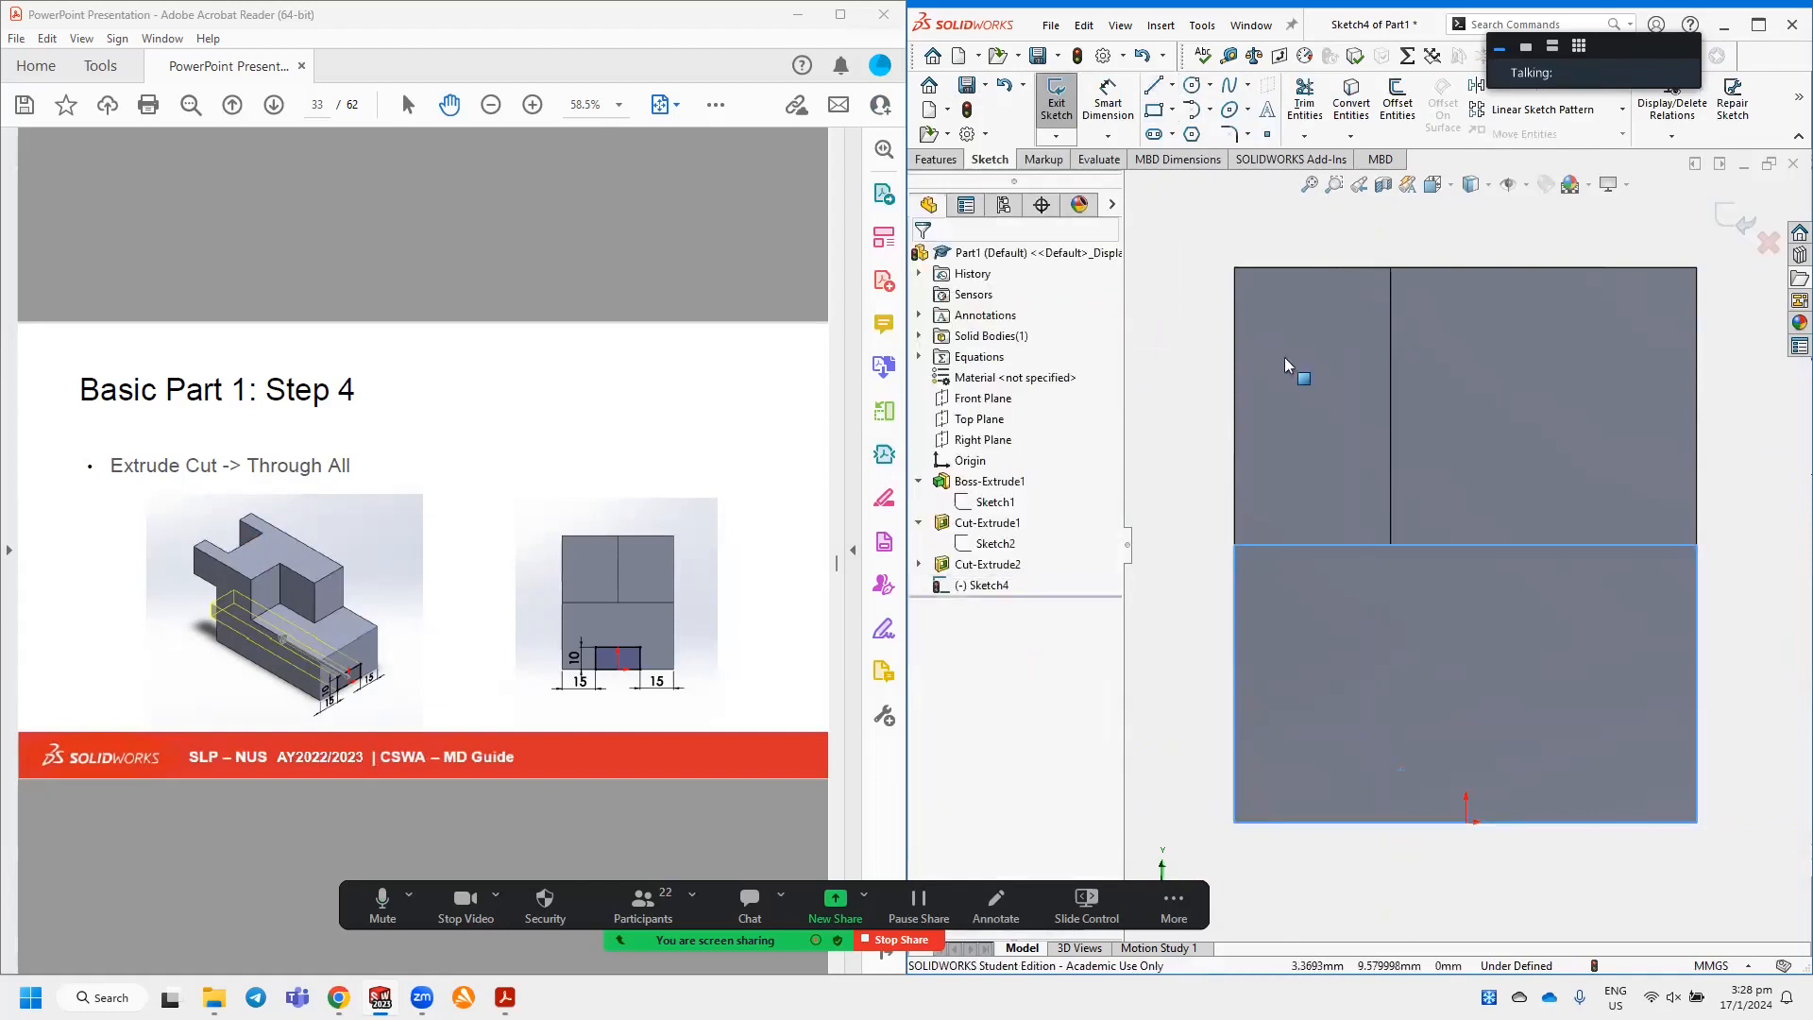
# Draw a closed line rectangle about 16 mm wide and 9 mm high on the end face's lower edge, around the origin.
pyautogui.click(1148, 104)
pyautogui.click(1152, 87)
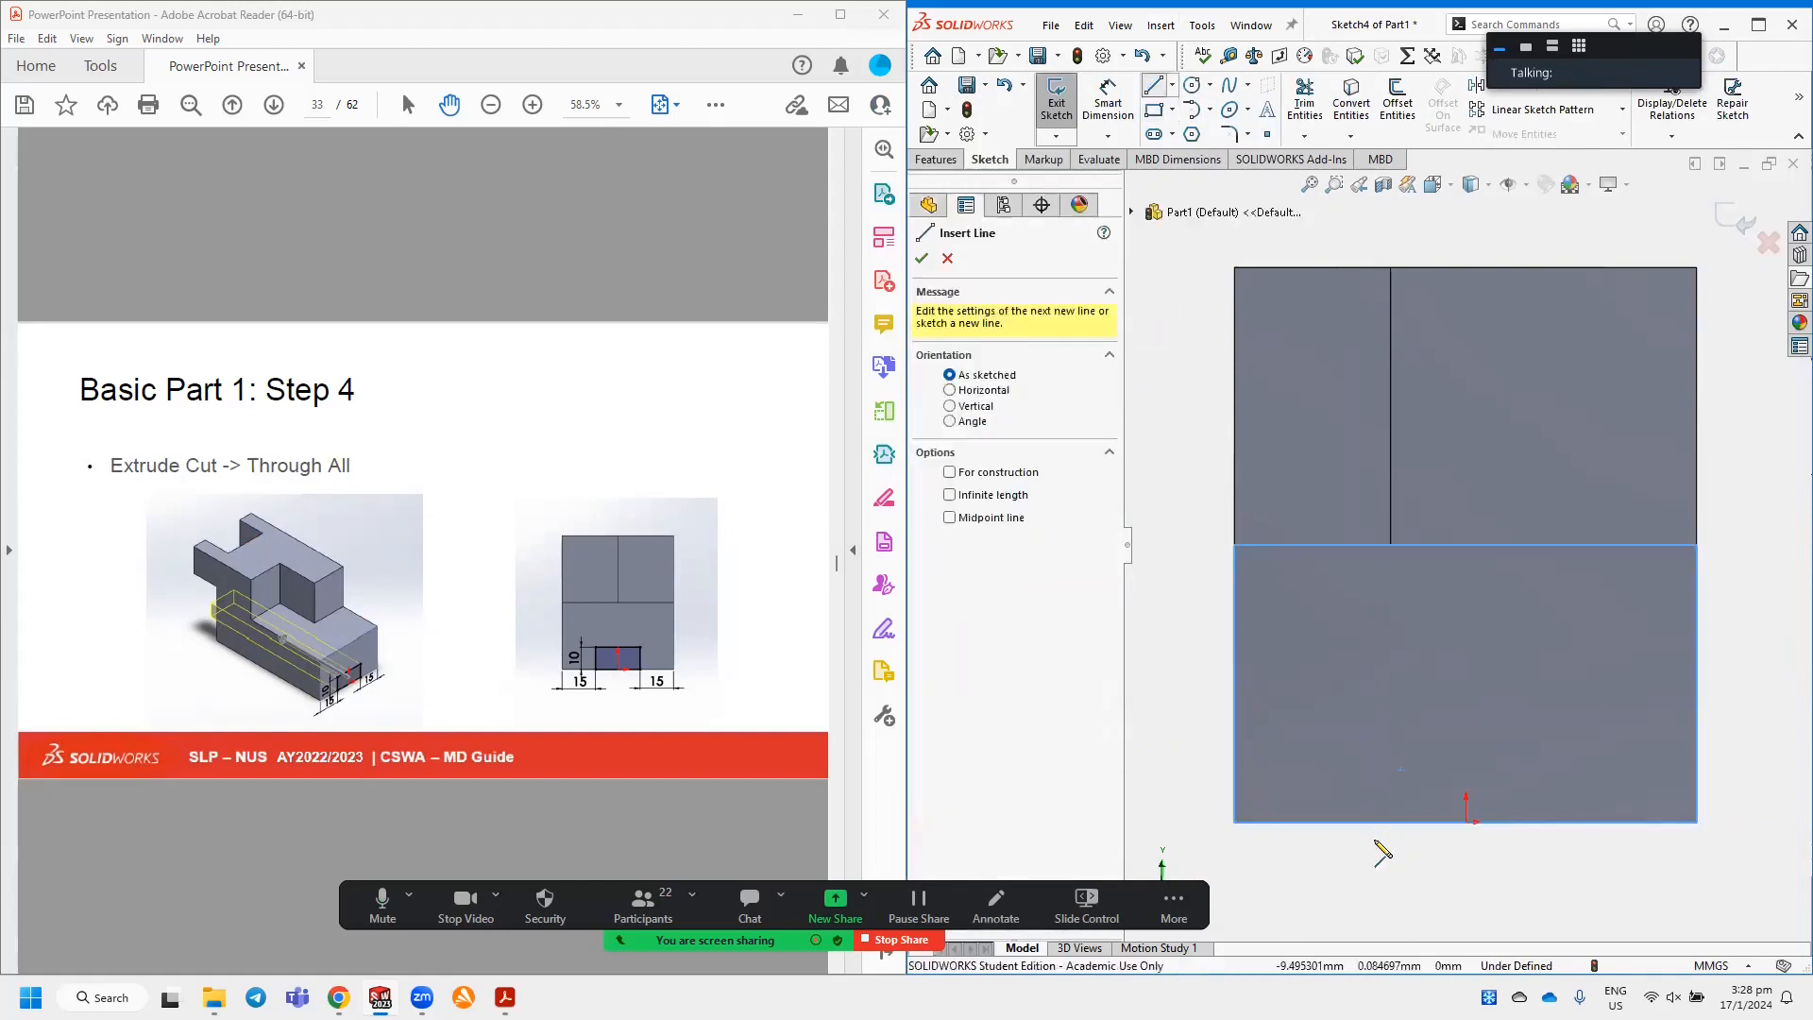
pyautogui.click(1384, 821)
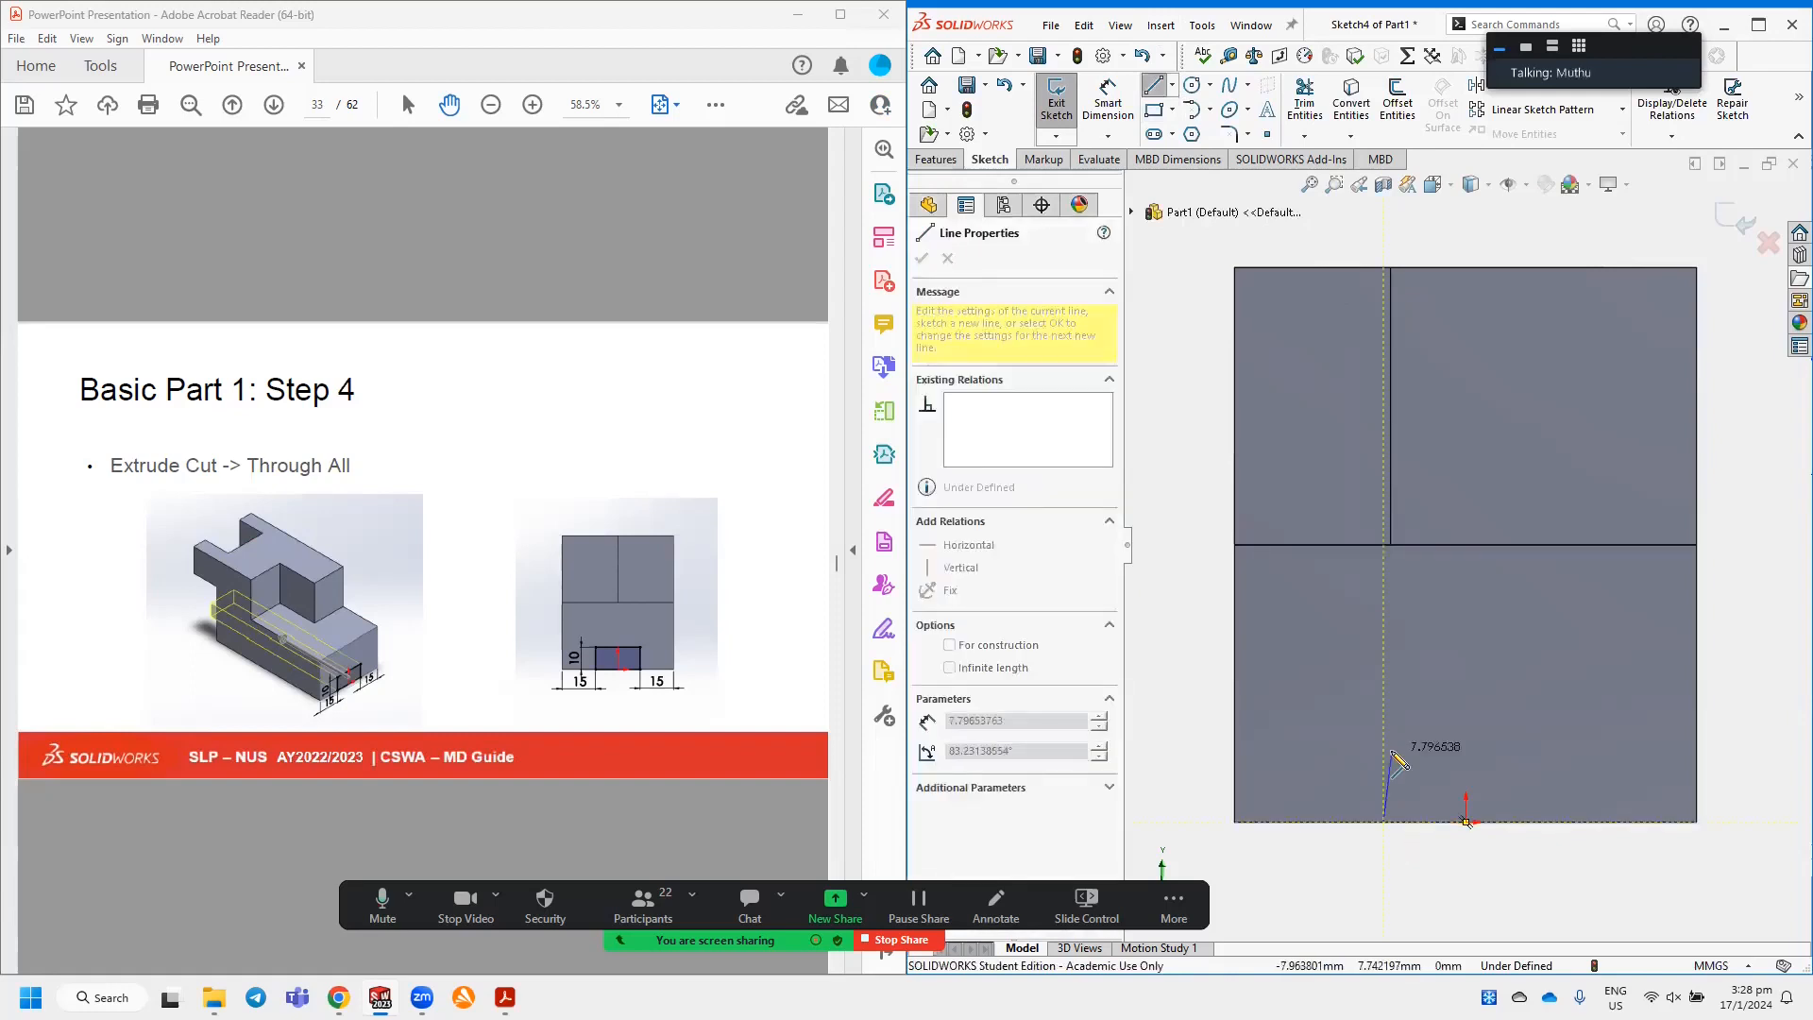
pyautogui.click(1383, 739)
pyautogui.click(1531, 739)
pyautogui.doubleClick(1538, 836)
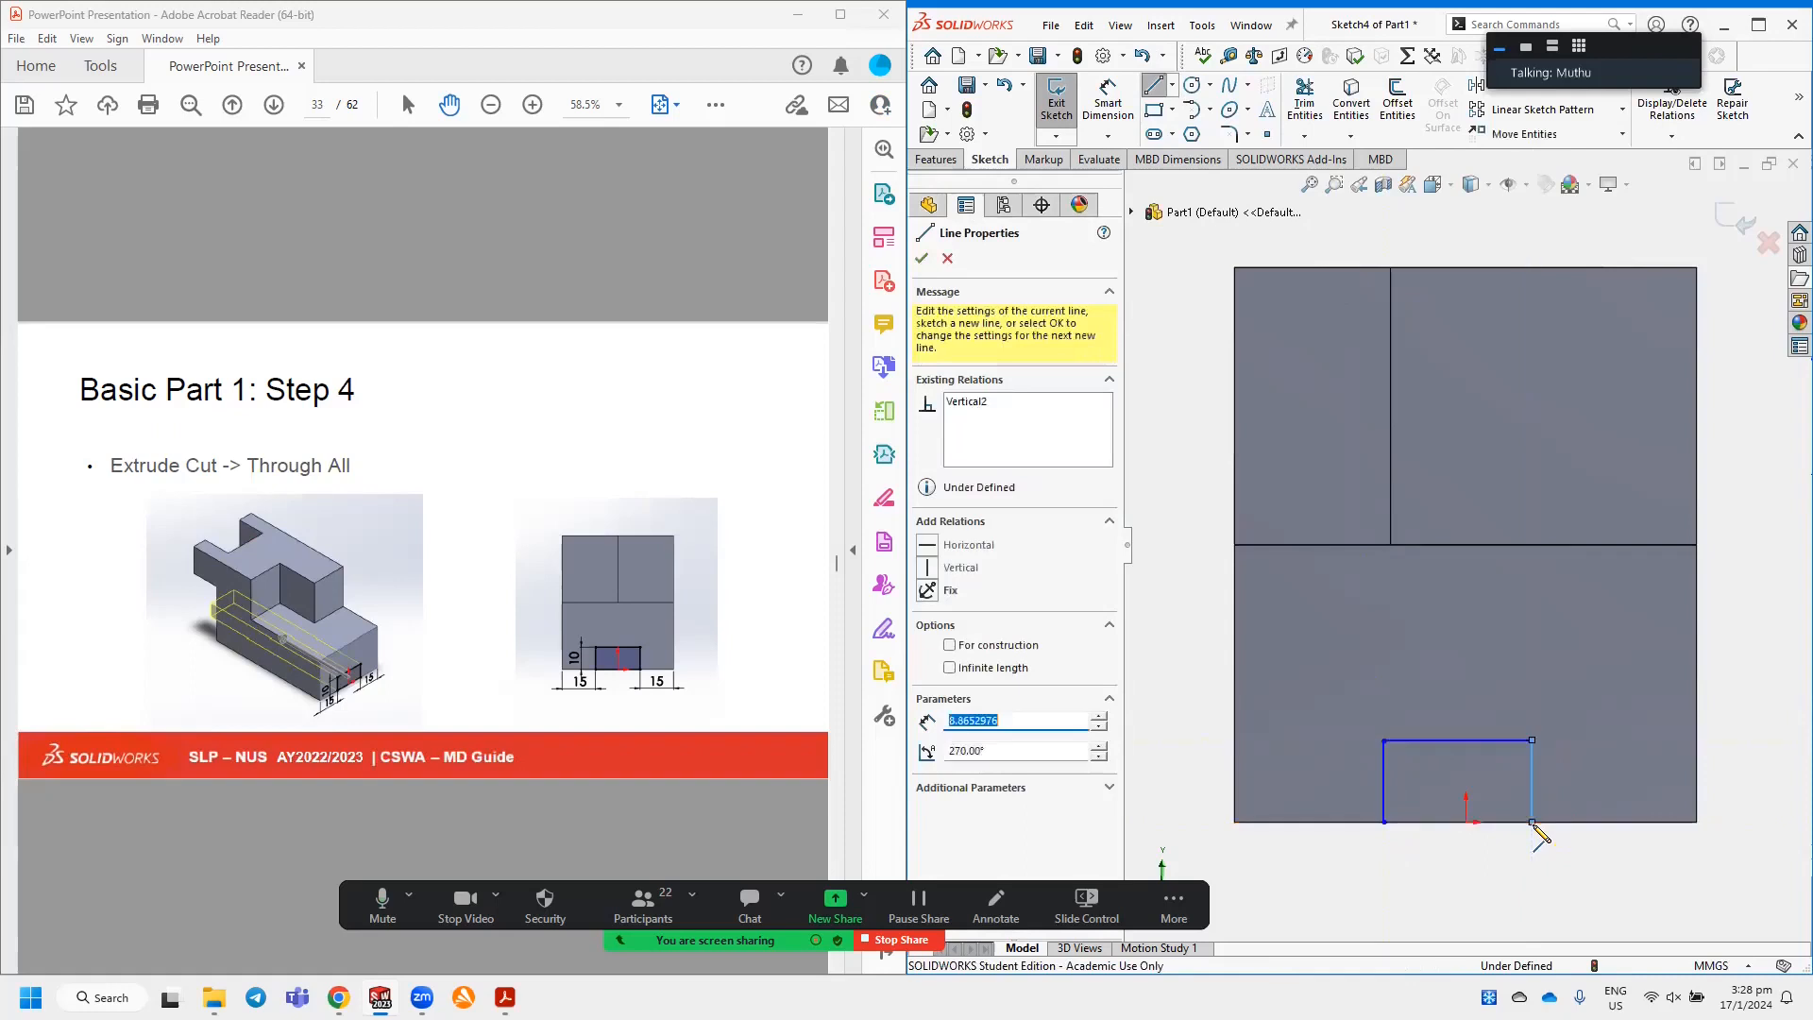
pyautogui.click(1531, 822)
pyautogui.click(1383, 821)
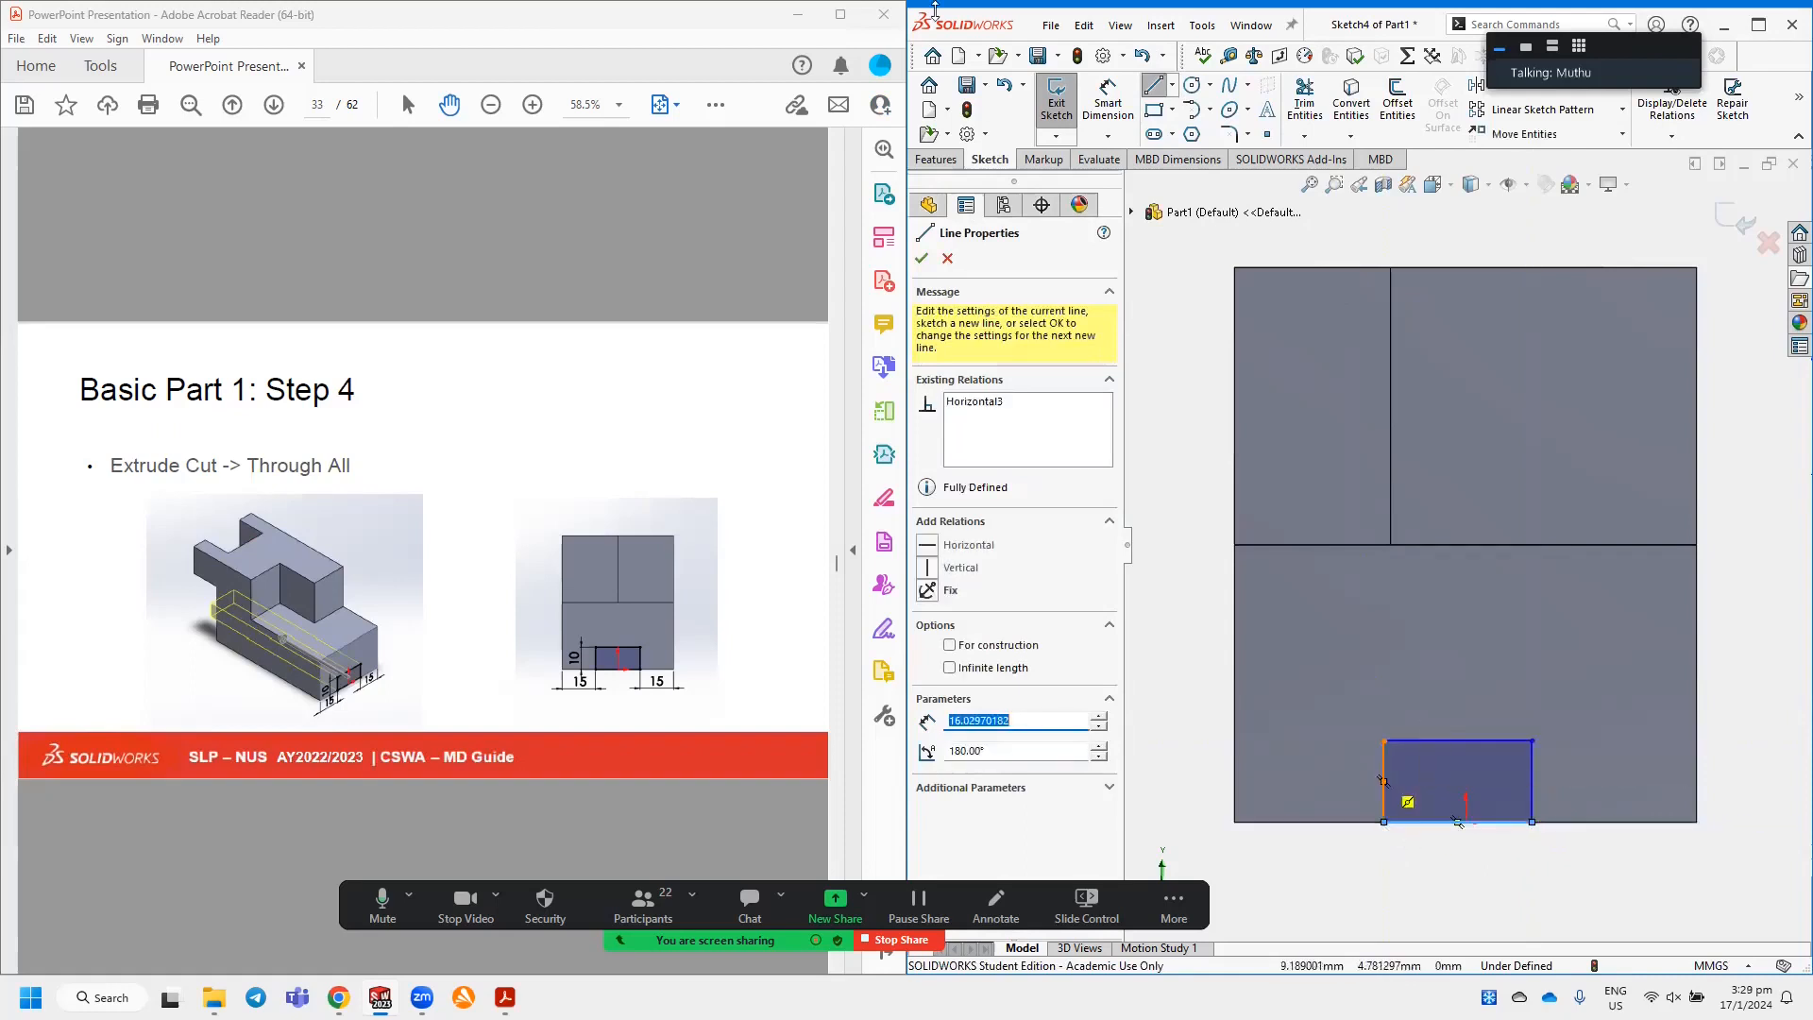
# Cut-extrude the rectangle through the block with Through All set for both Direction 1 and Direction 2.
pyautogui.click(913, 164)
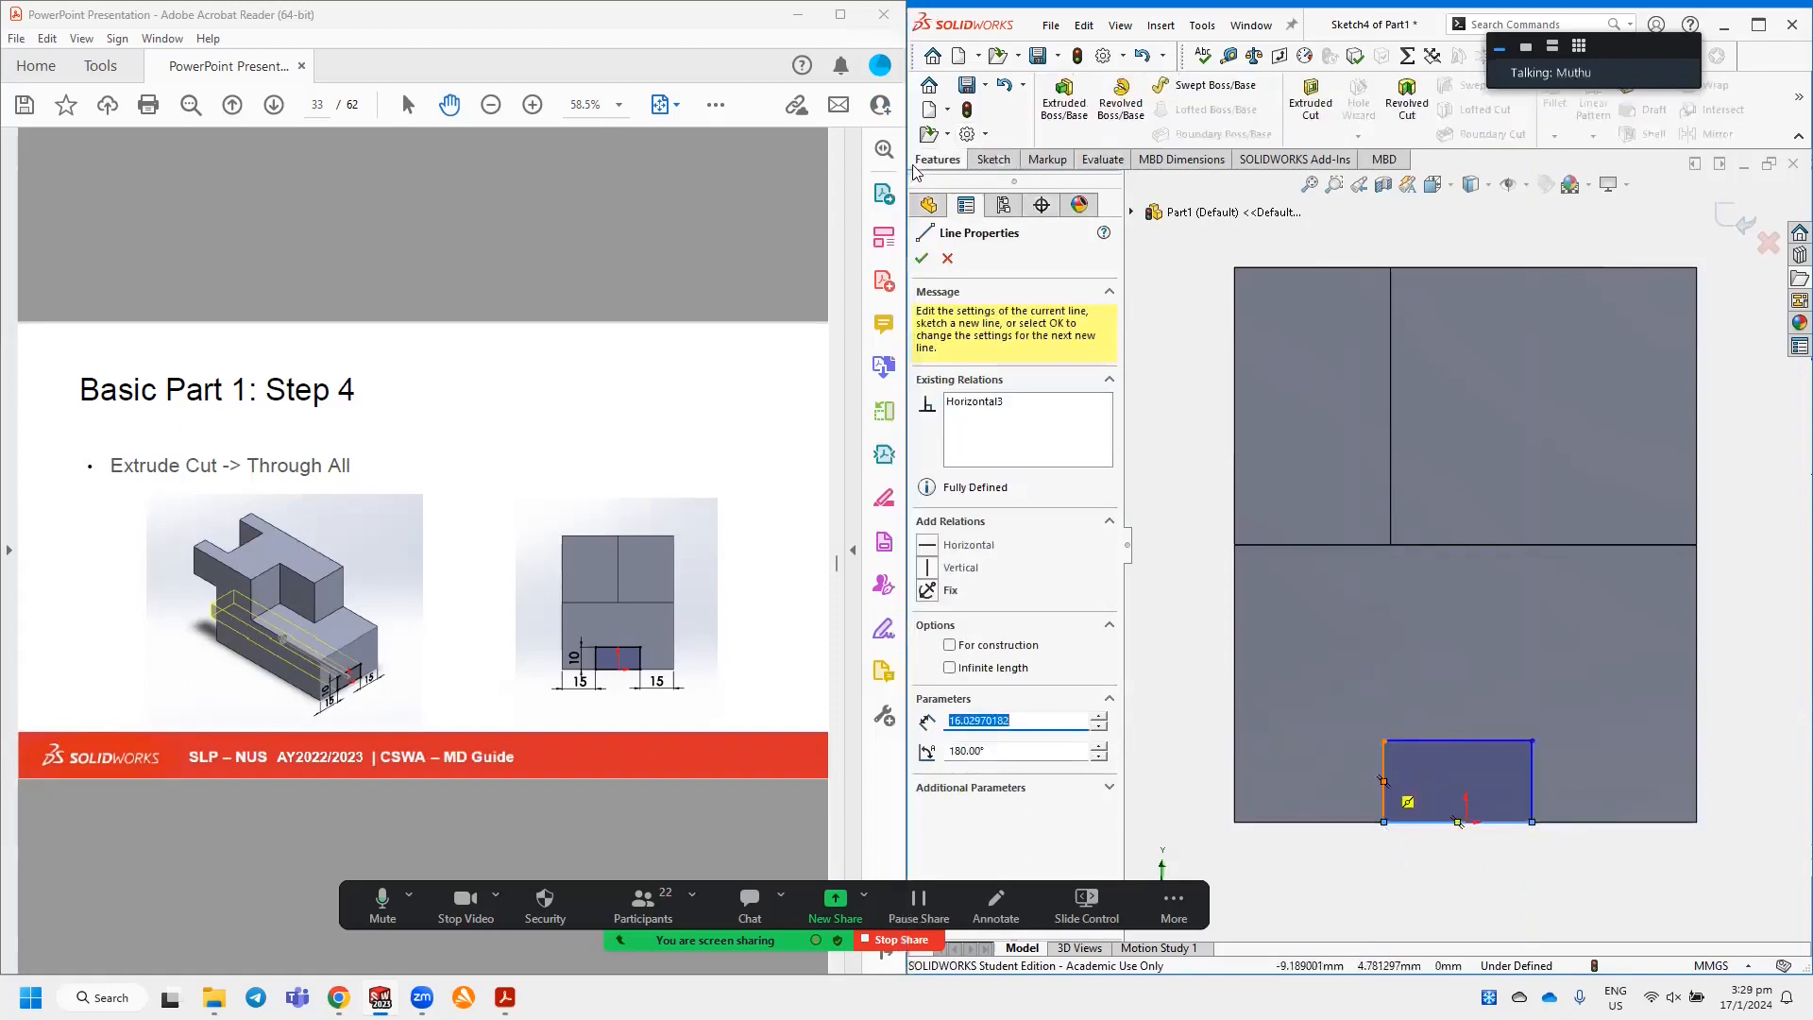
pyautogui.click(1311, 104)
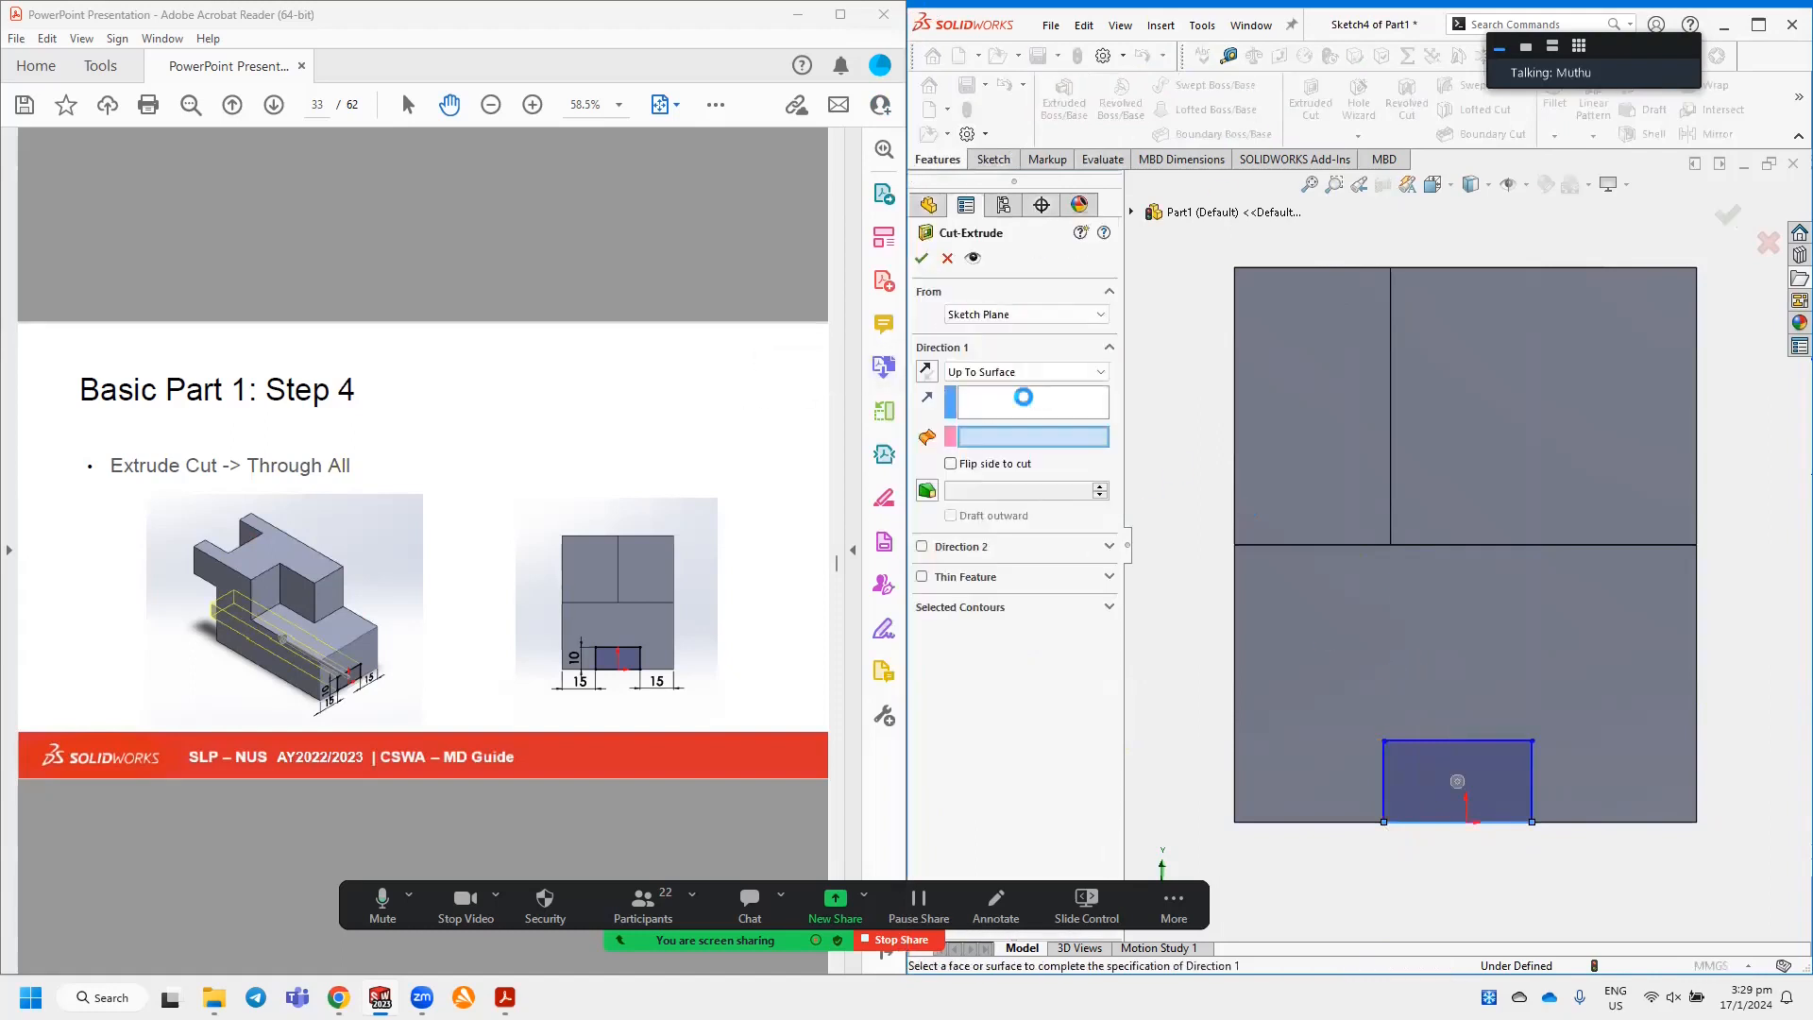
pyautogui.click(988, 373)
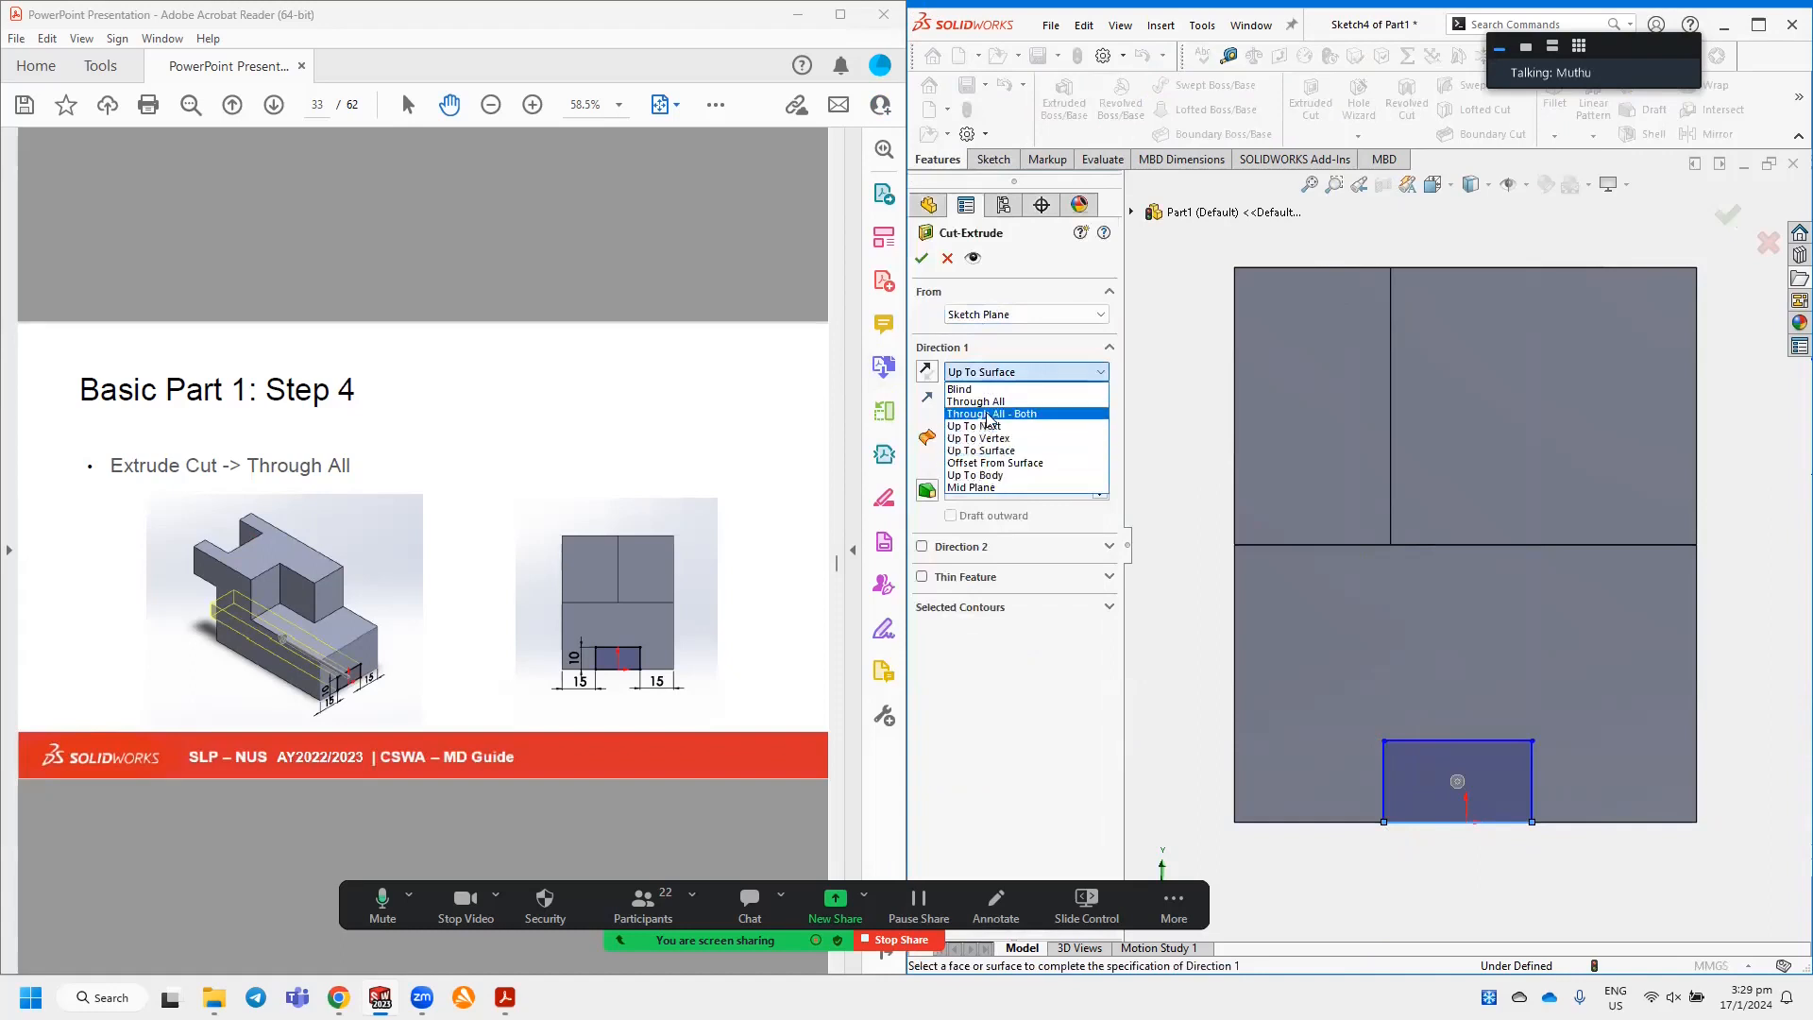
pyautogui.click(989, 412)
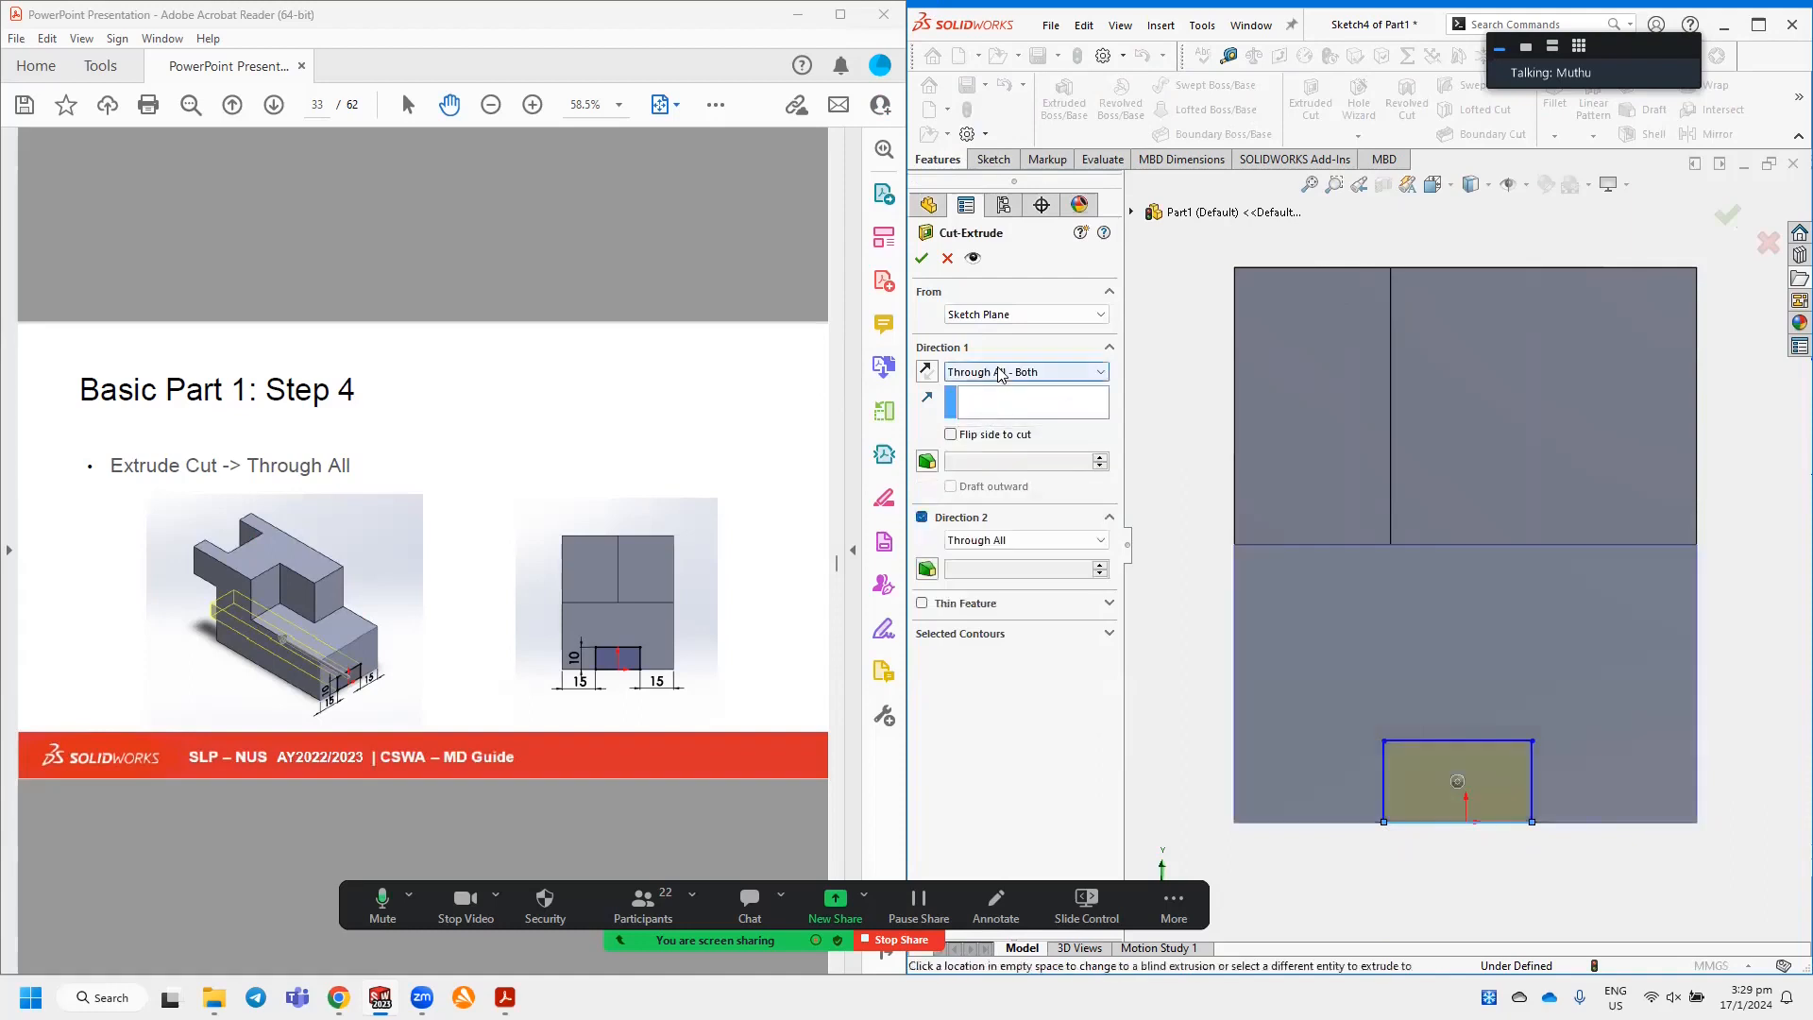
pyautogui.click(991, 372)
pyautogui.click(1003, 404)
pyautogui.moveTo(1512, 721); pyautogui.dragTo(1598, 746, button='middle')
pyautogui.scroll(-2, 1548, 772)
pyautogui.scroll(5, 1546, 771)
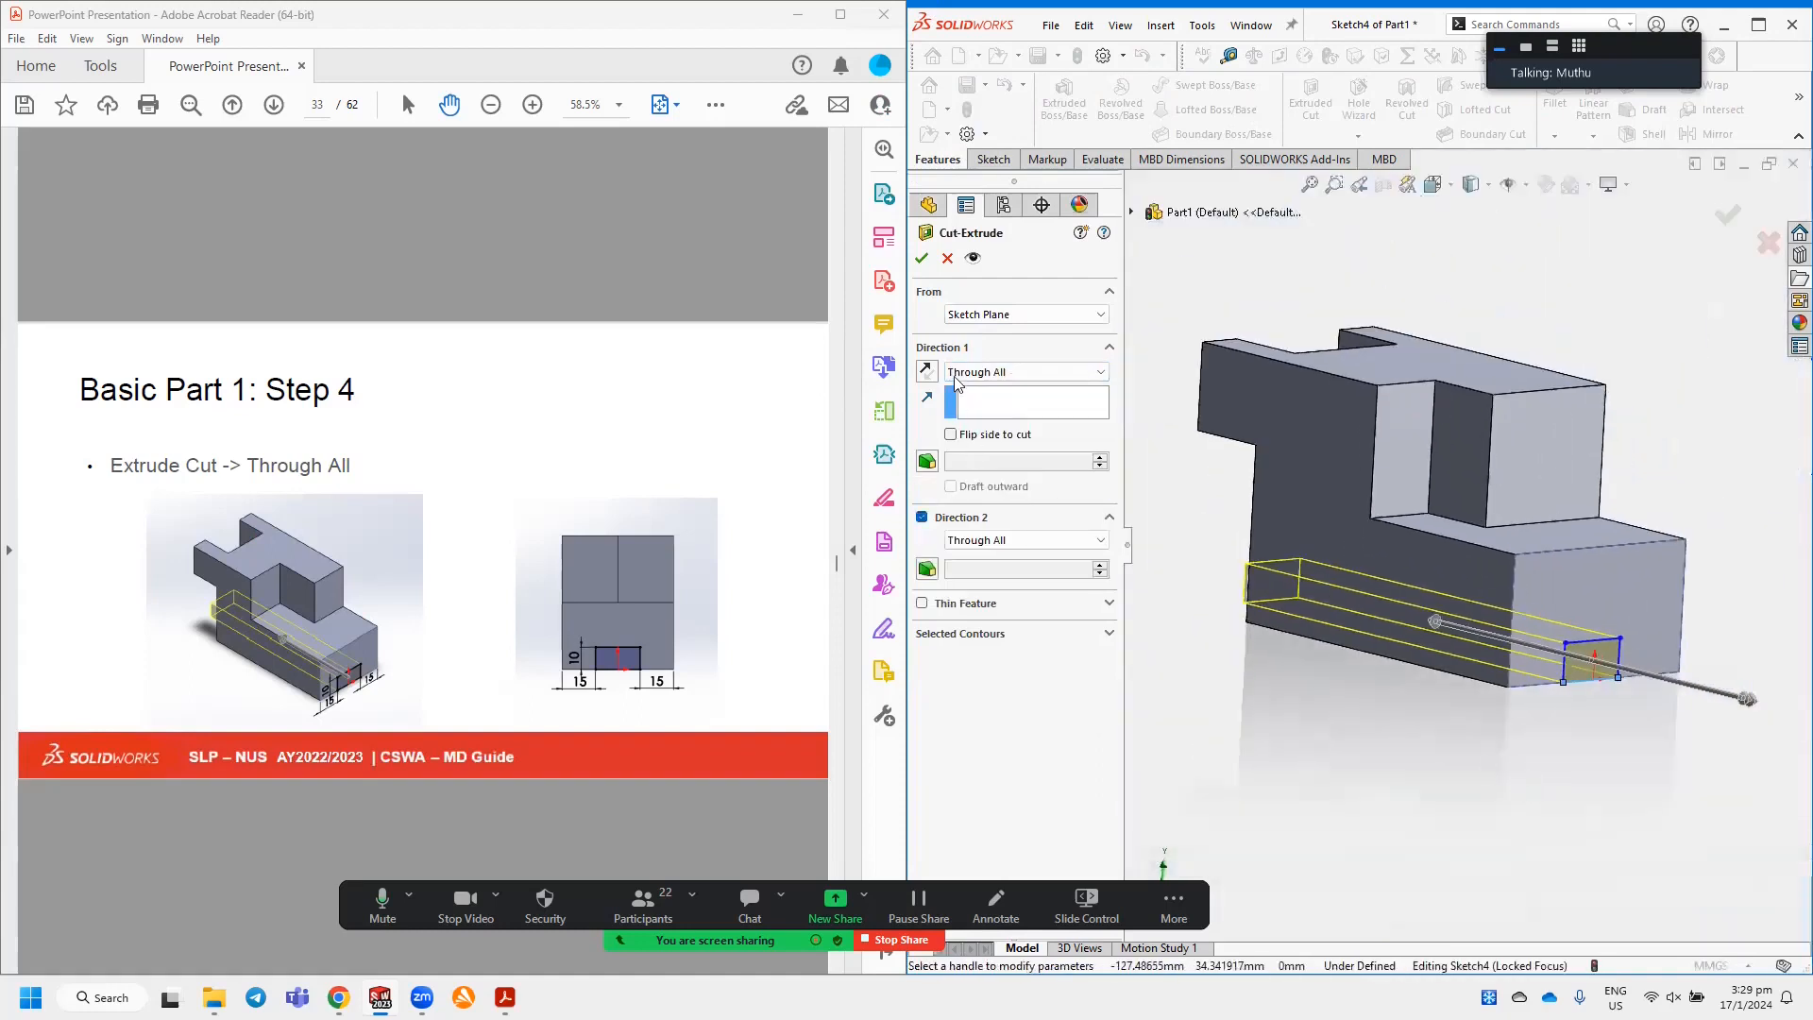
pyautogui.click(924, 264)
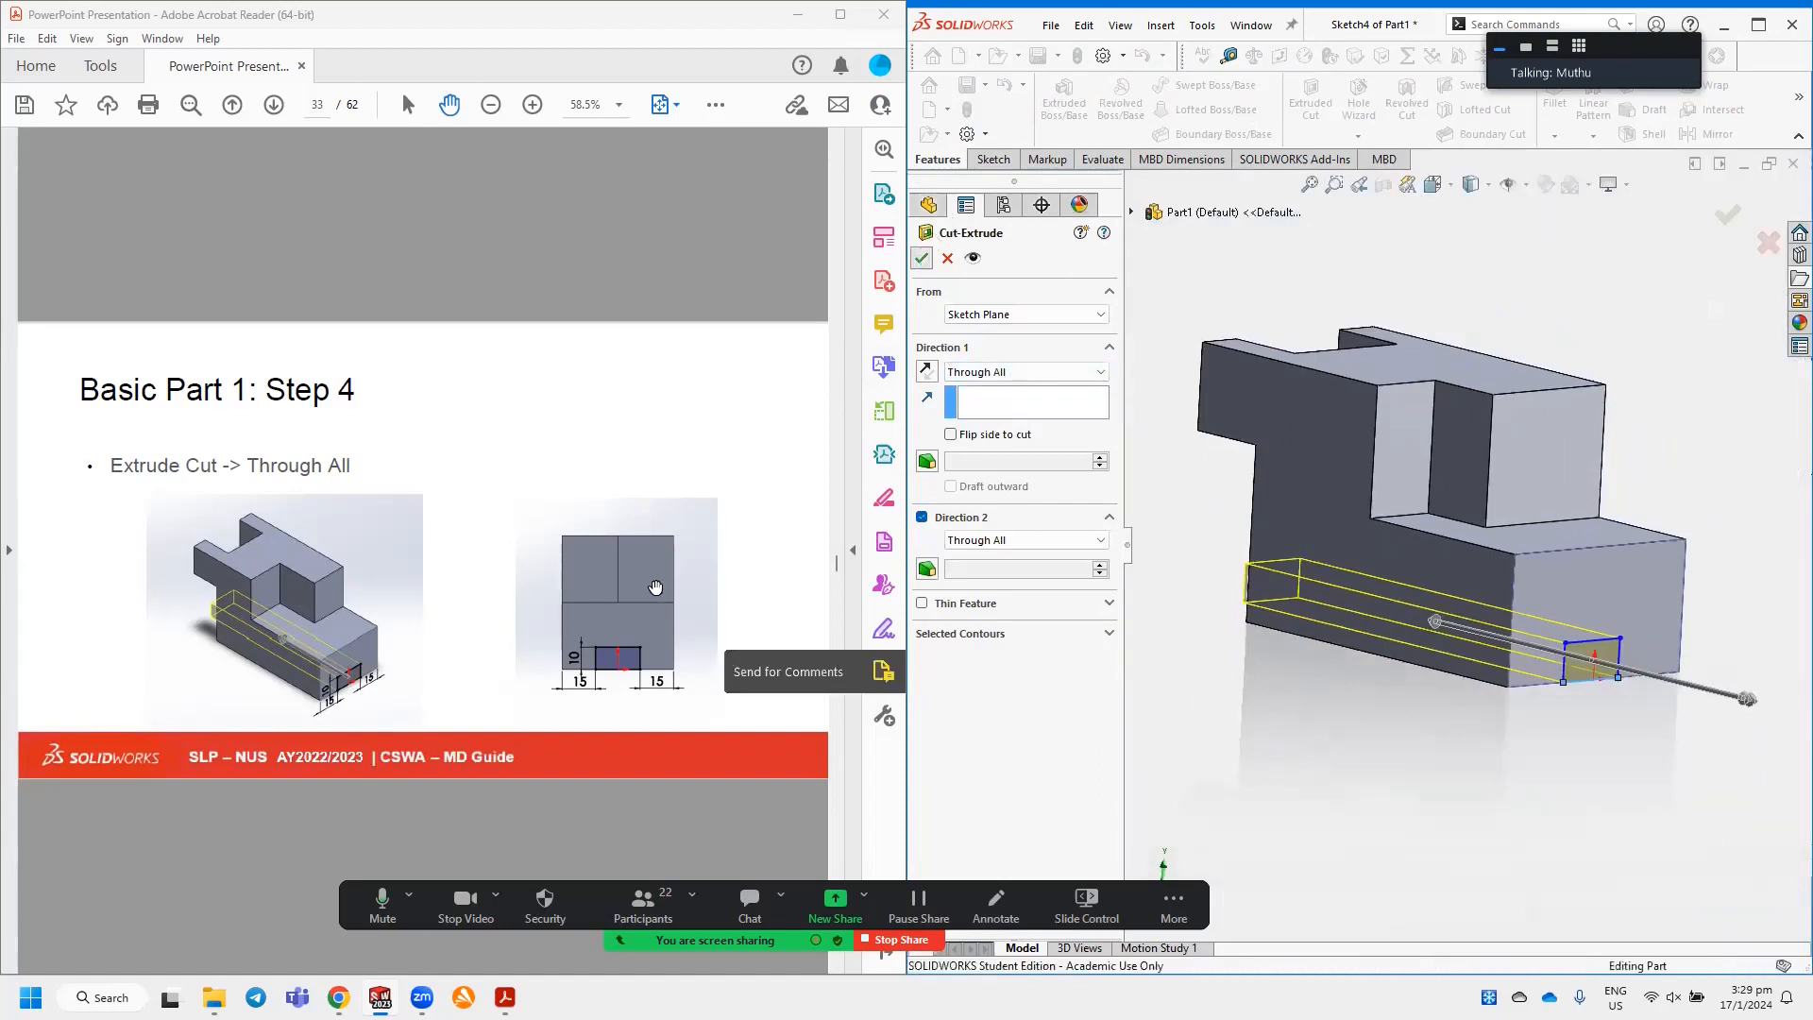
# Advance the guide to Check Volume and examine the part's volume in Mass Properties.
pyautogui.scroll(-1, 670, 550)
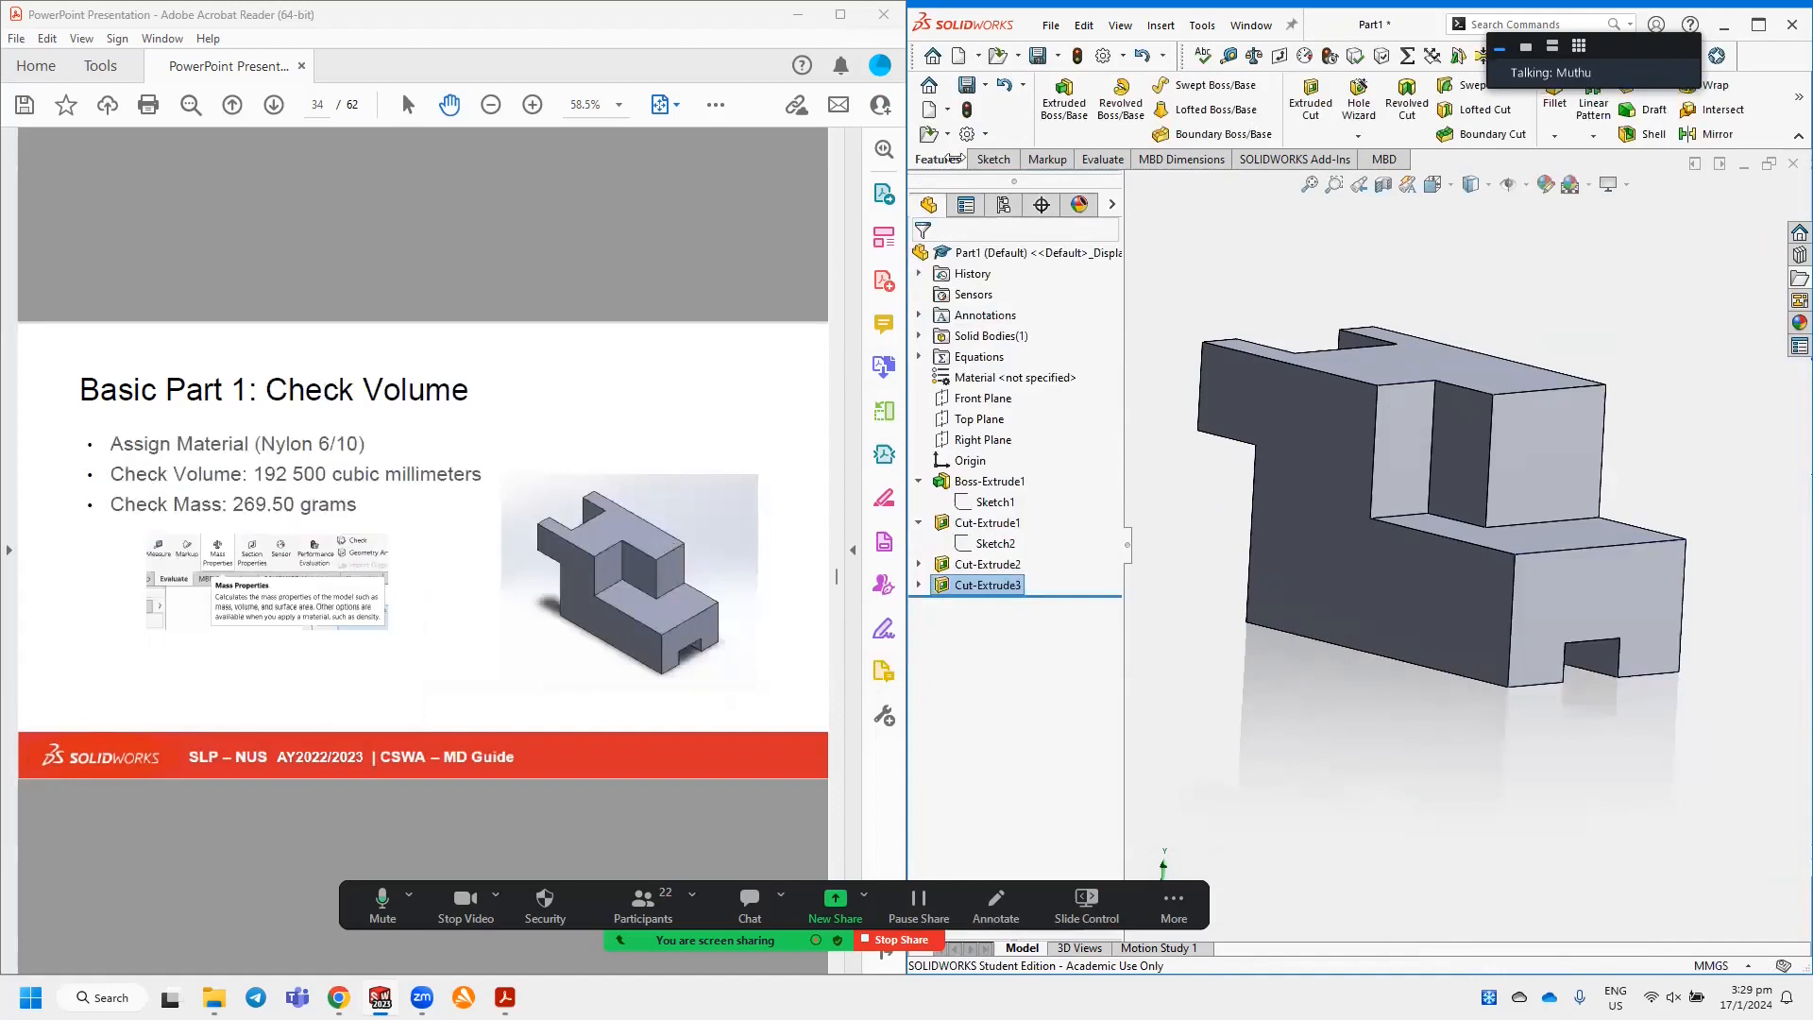
pyautogui.click(1091, 161)
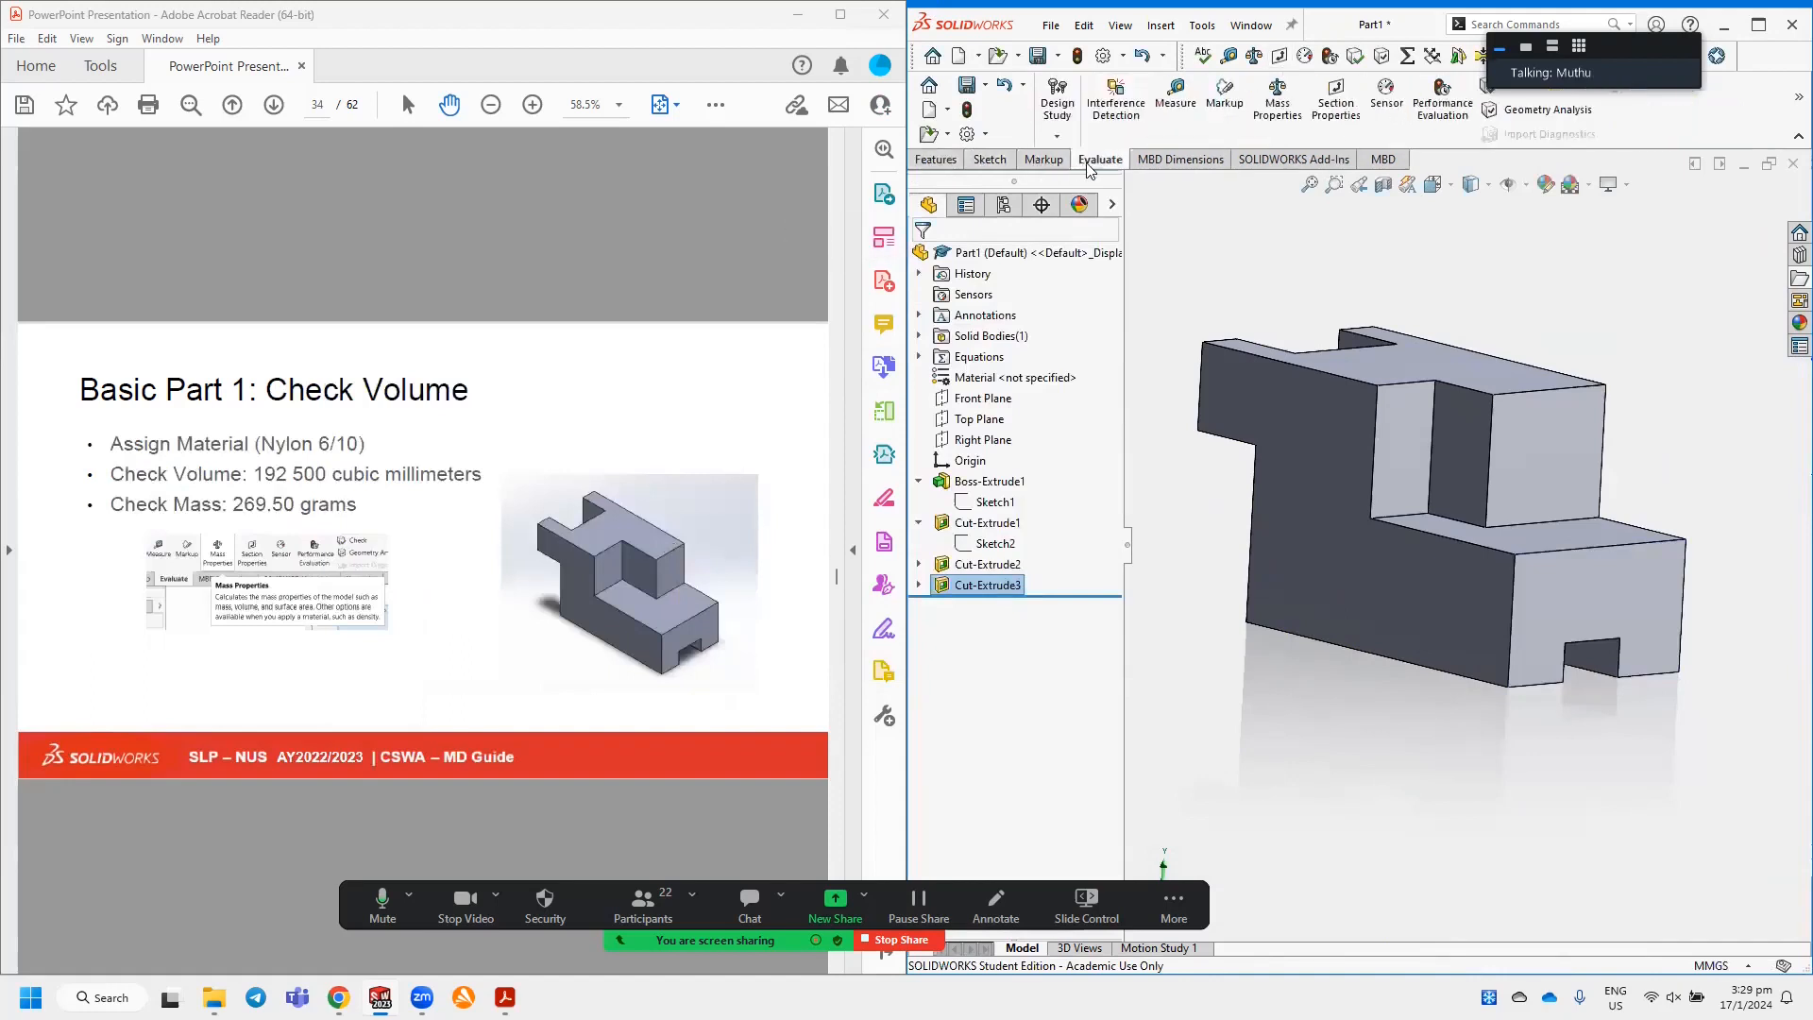
pyautogui.click(1275, 106)
pyautogui.moveTo(521, 191); pyautogui.dragTo(674, 170)
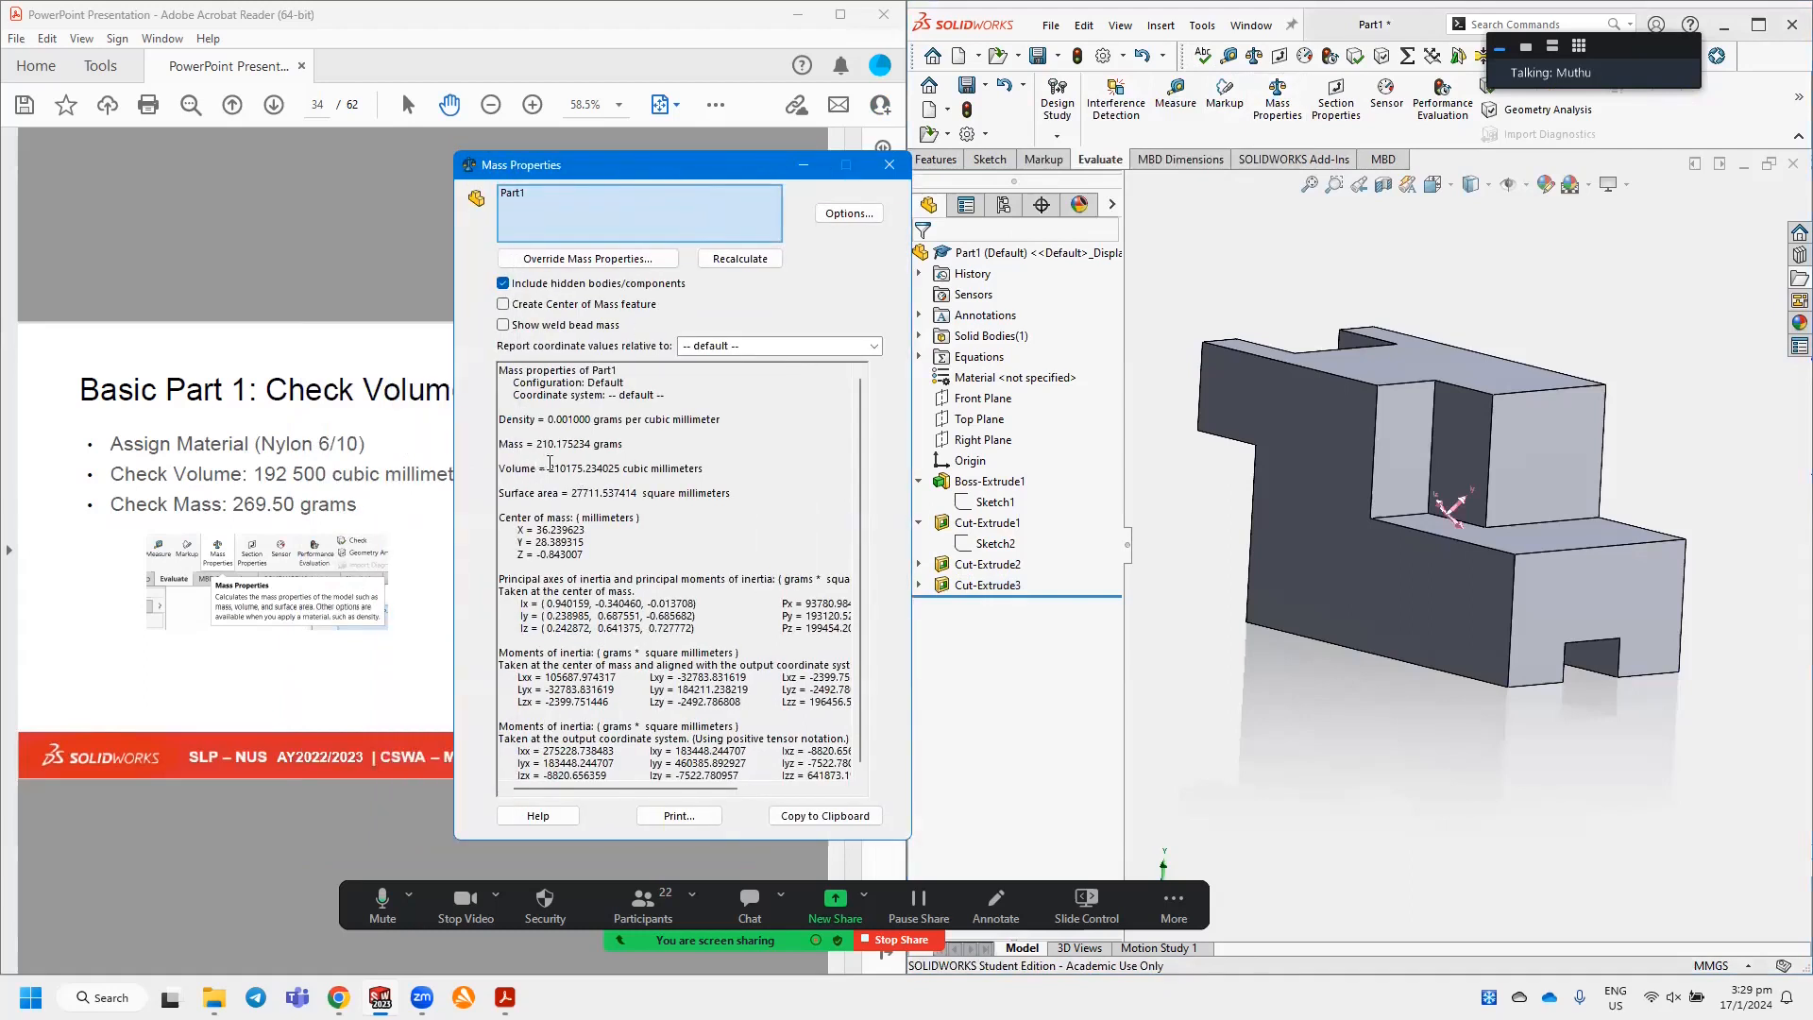
pyautogui.moveTo(551, 469); pyautogui.dragTo(632, 465)
pyautogui.click(607, 469)
pyautogui.click(890, 164)
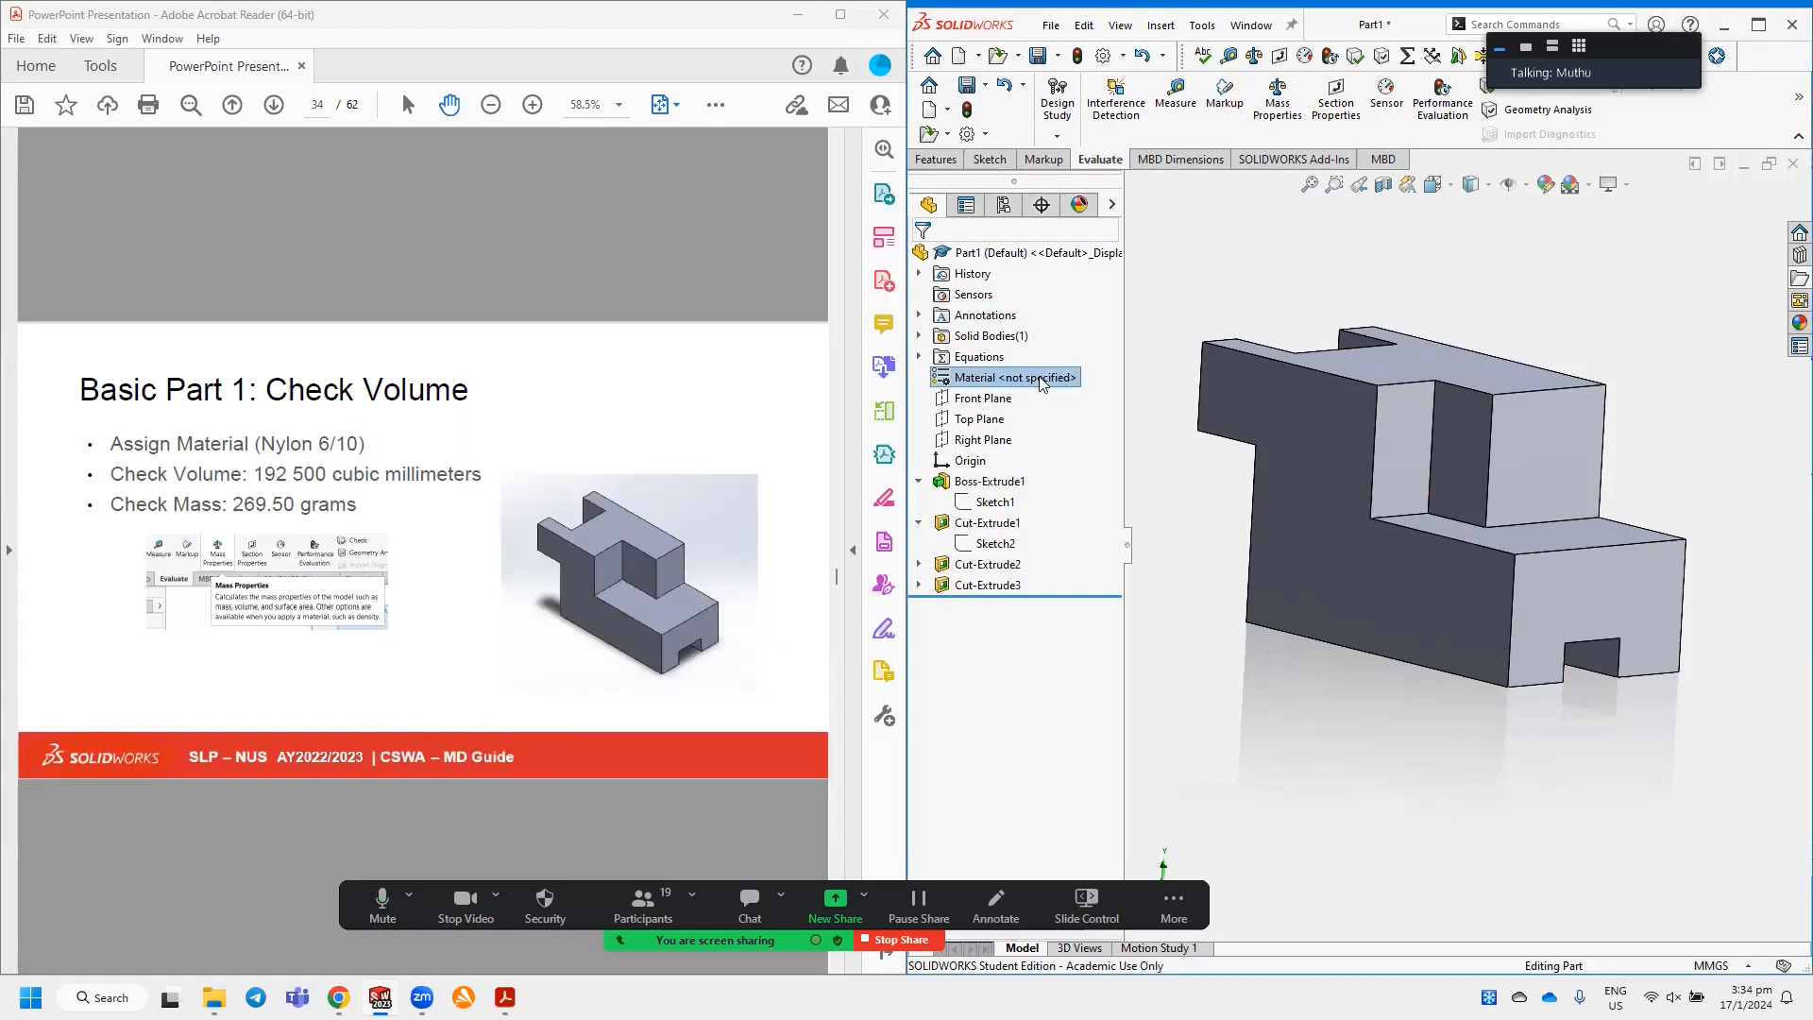
# Assign the plastic Nylon 6/10 from the SOLIDWORKS Materials library to the part.
pyautogui.rightClick(1042, 382)
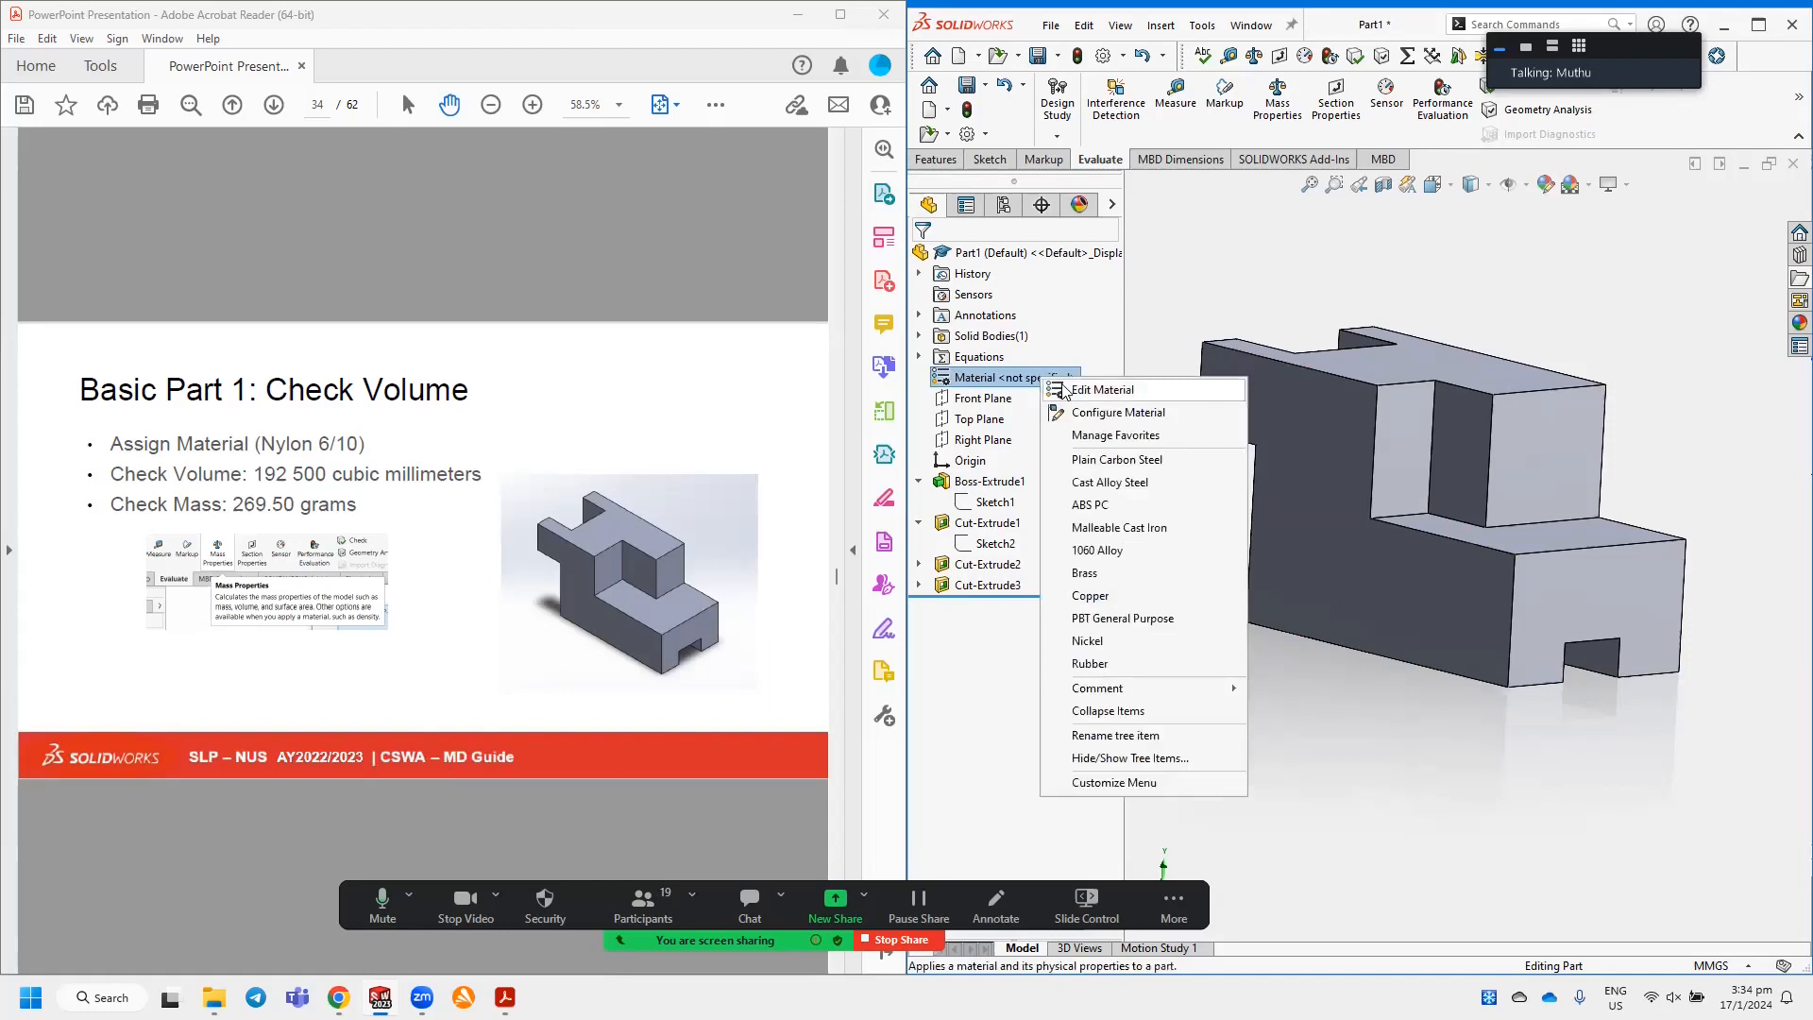
pyautogui.click(1064, 390)
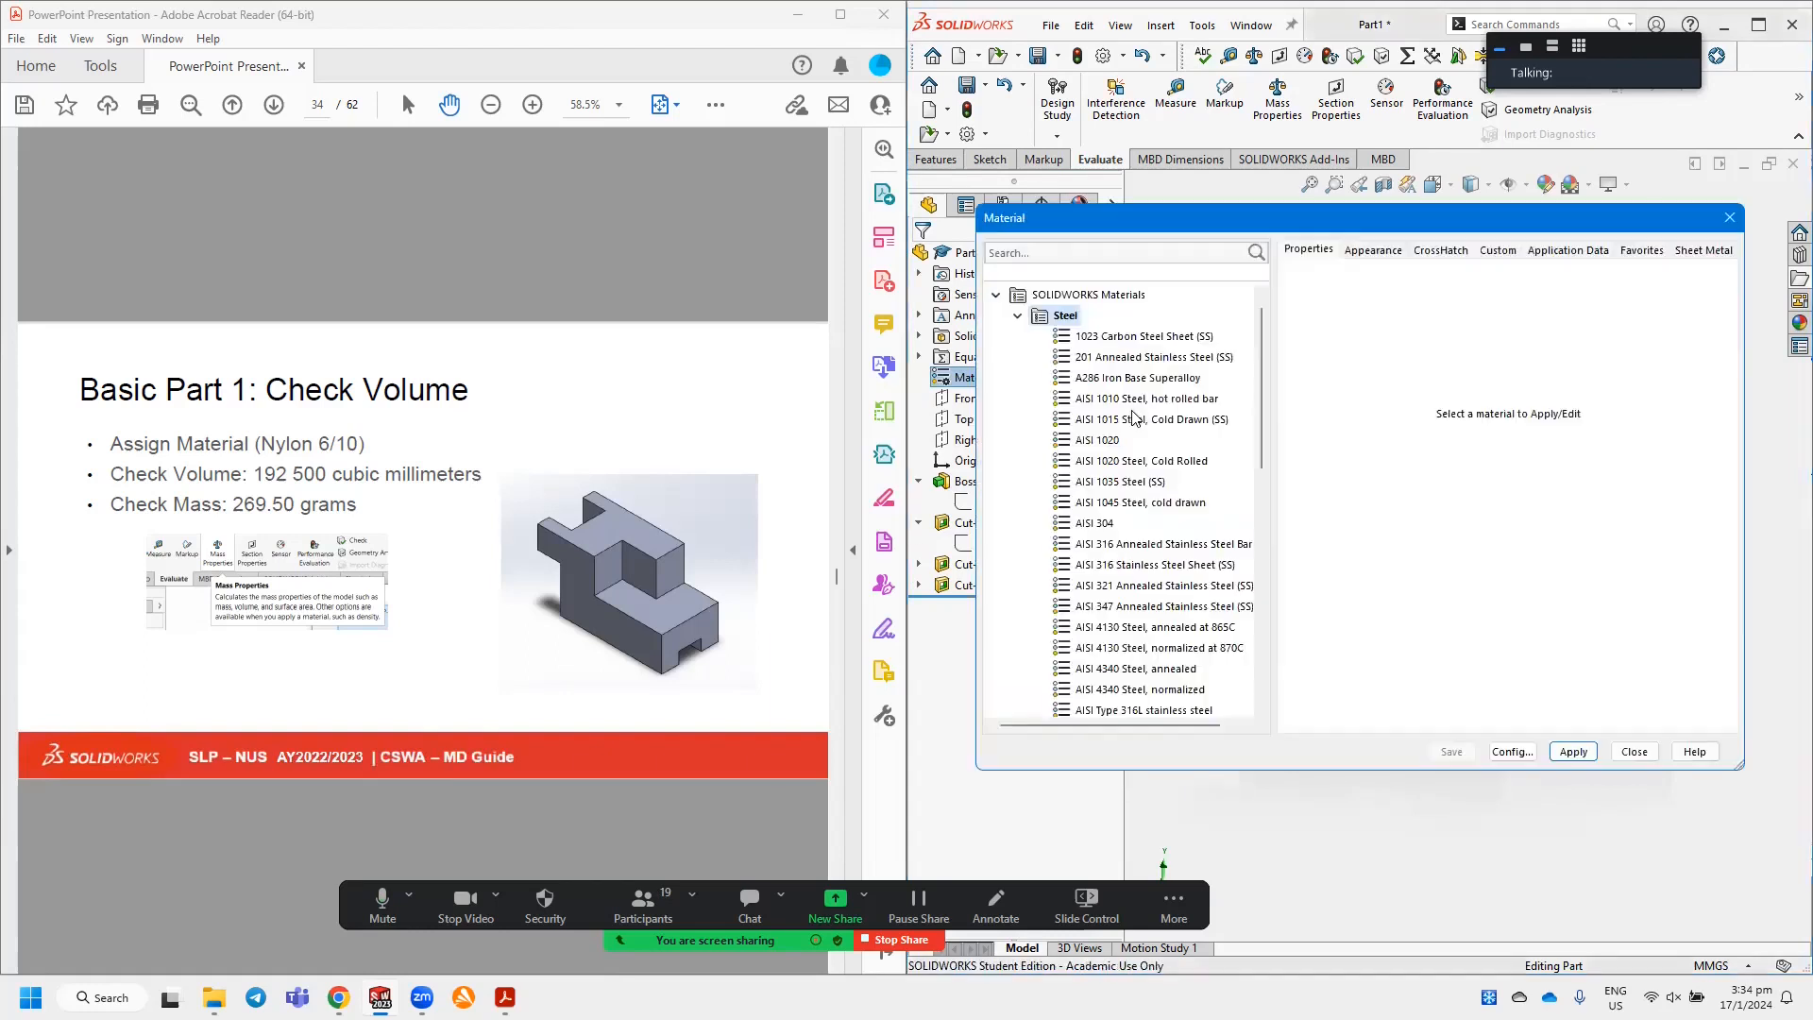
pyautogui.click(1087, 253)
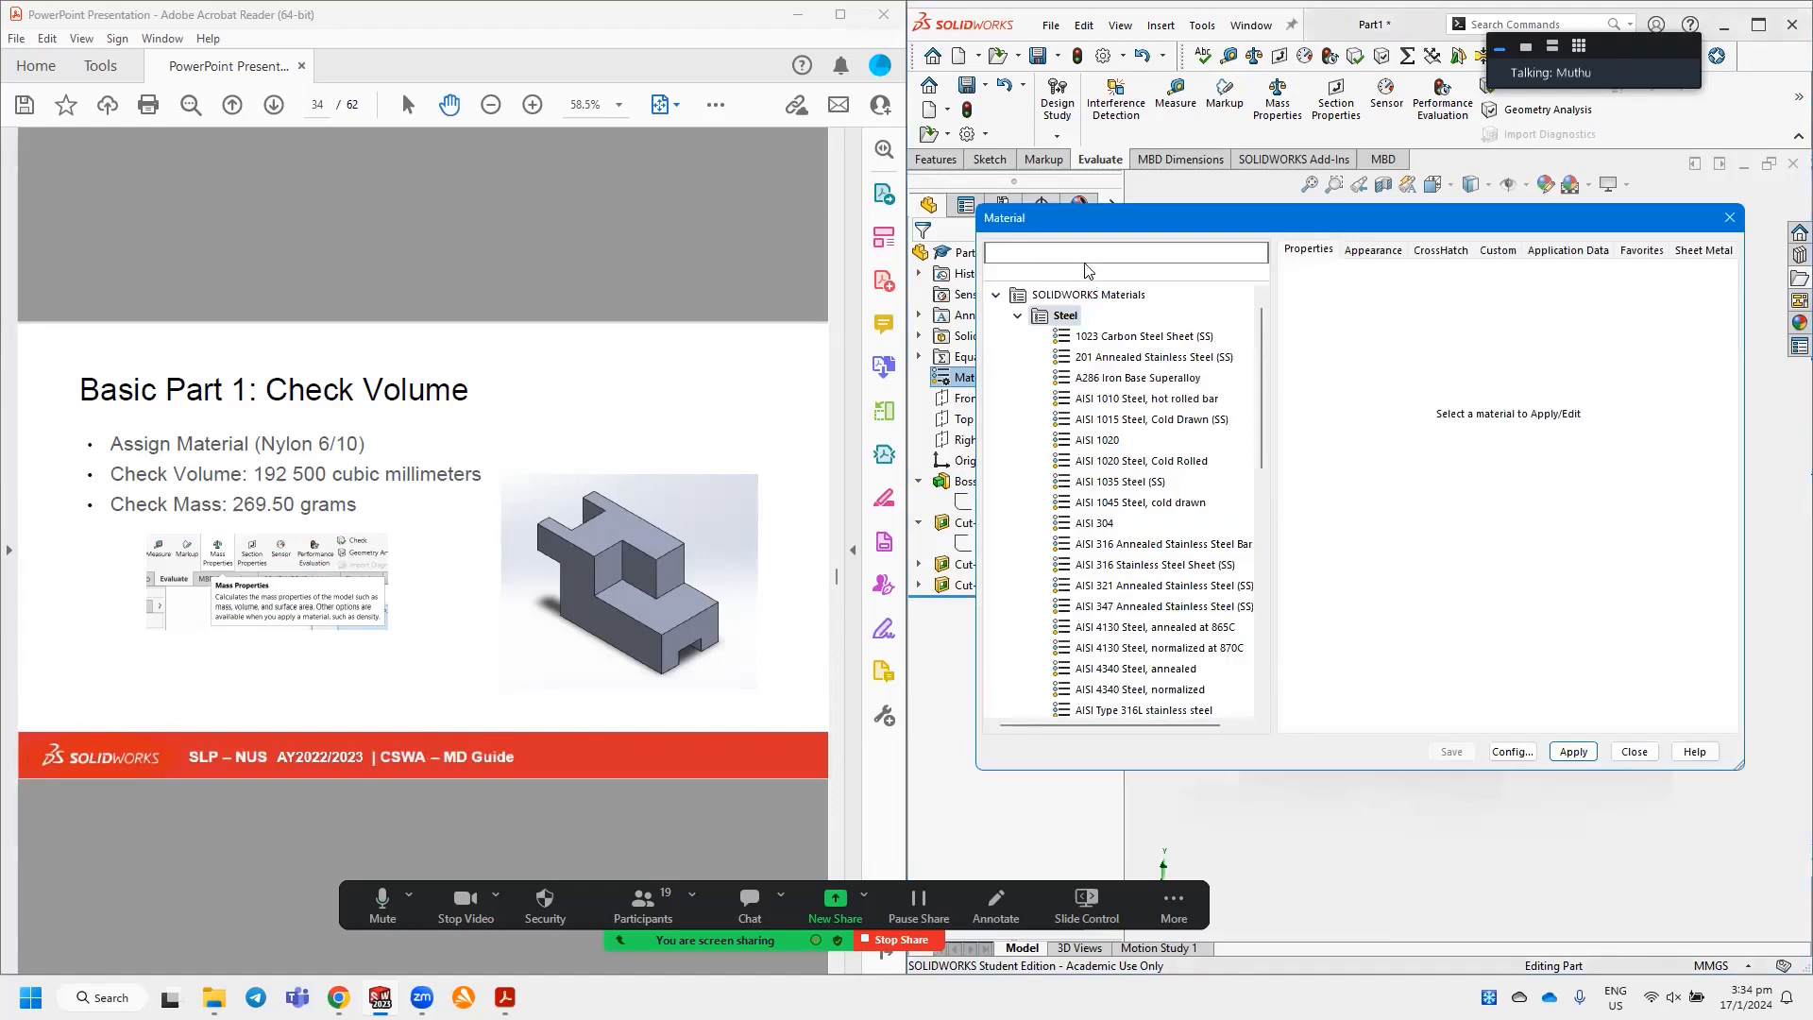
pyautogui.write('nylon')
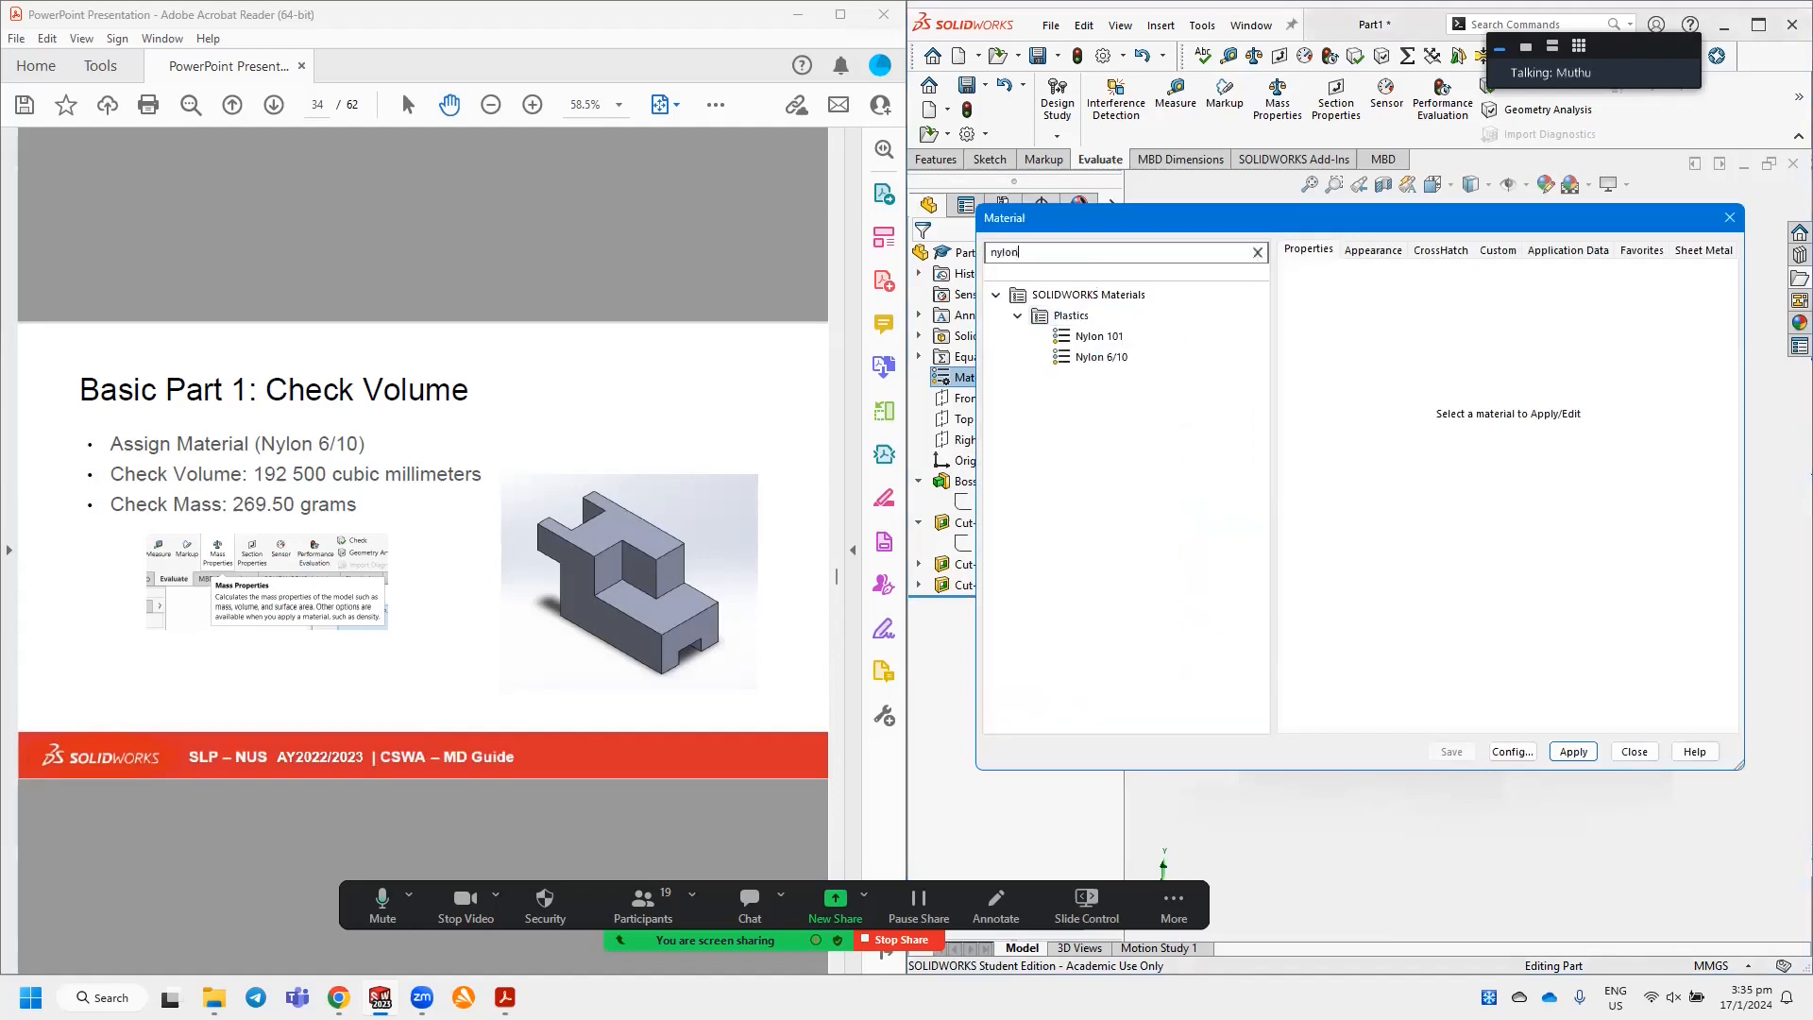
pyautogui.click(1107, 359)
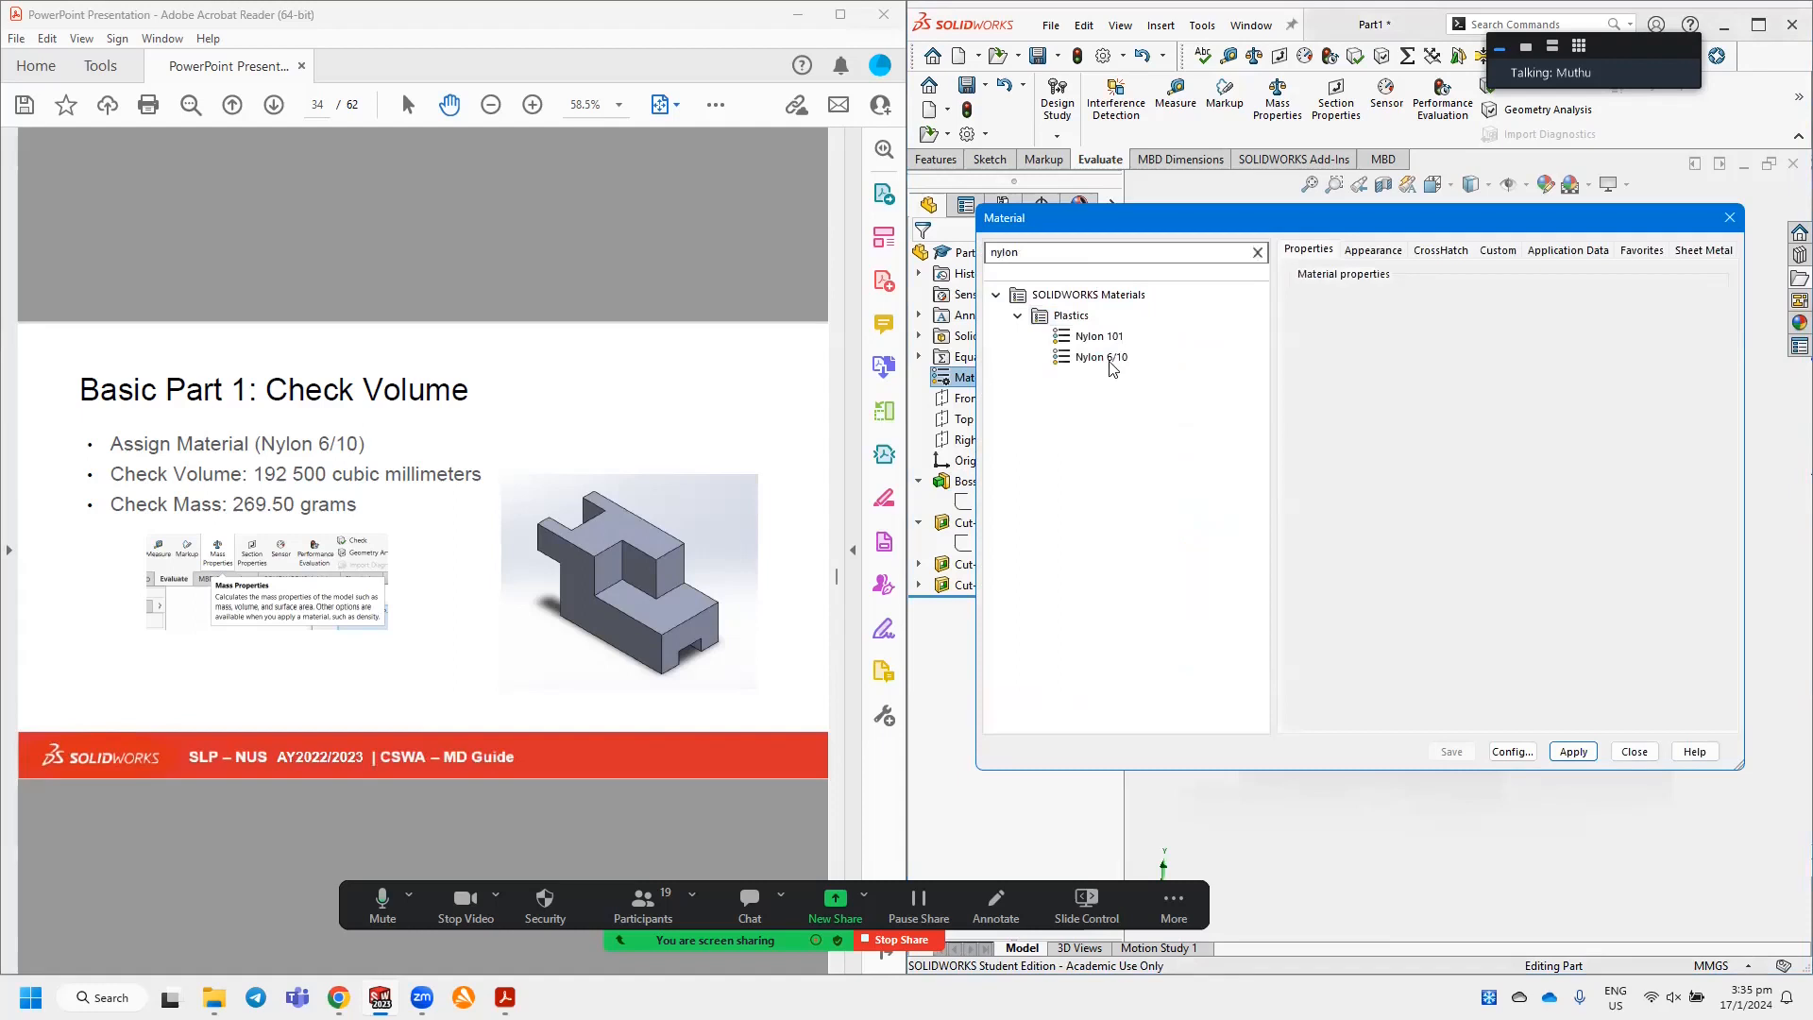
pyautogui.click(1573, 751)
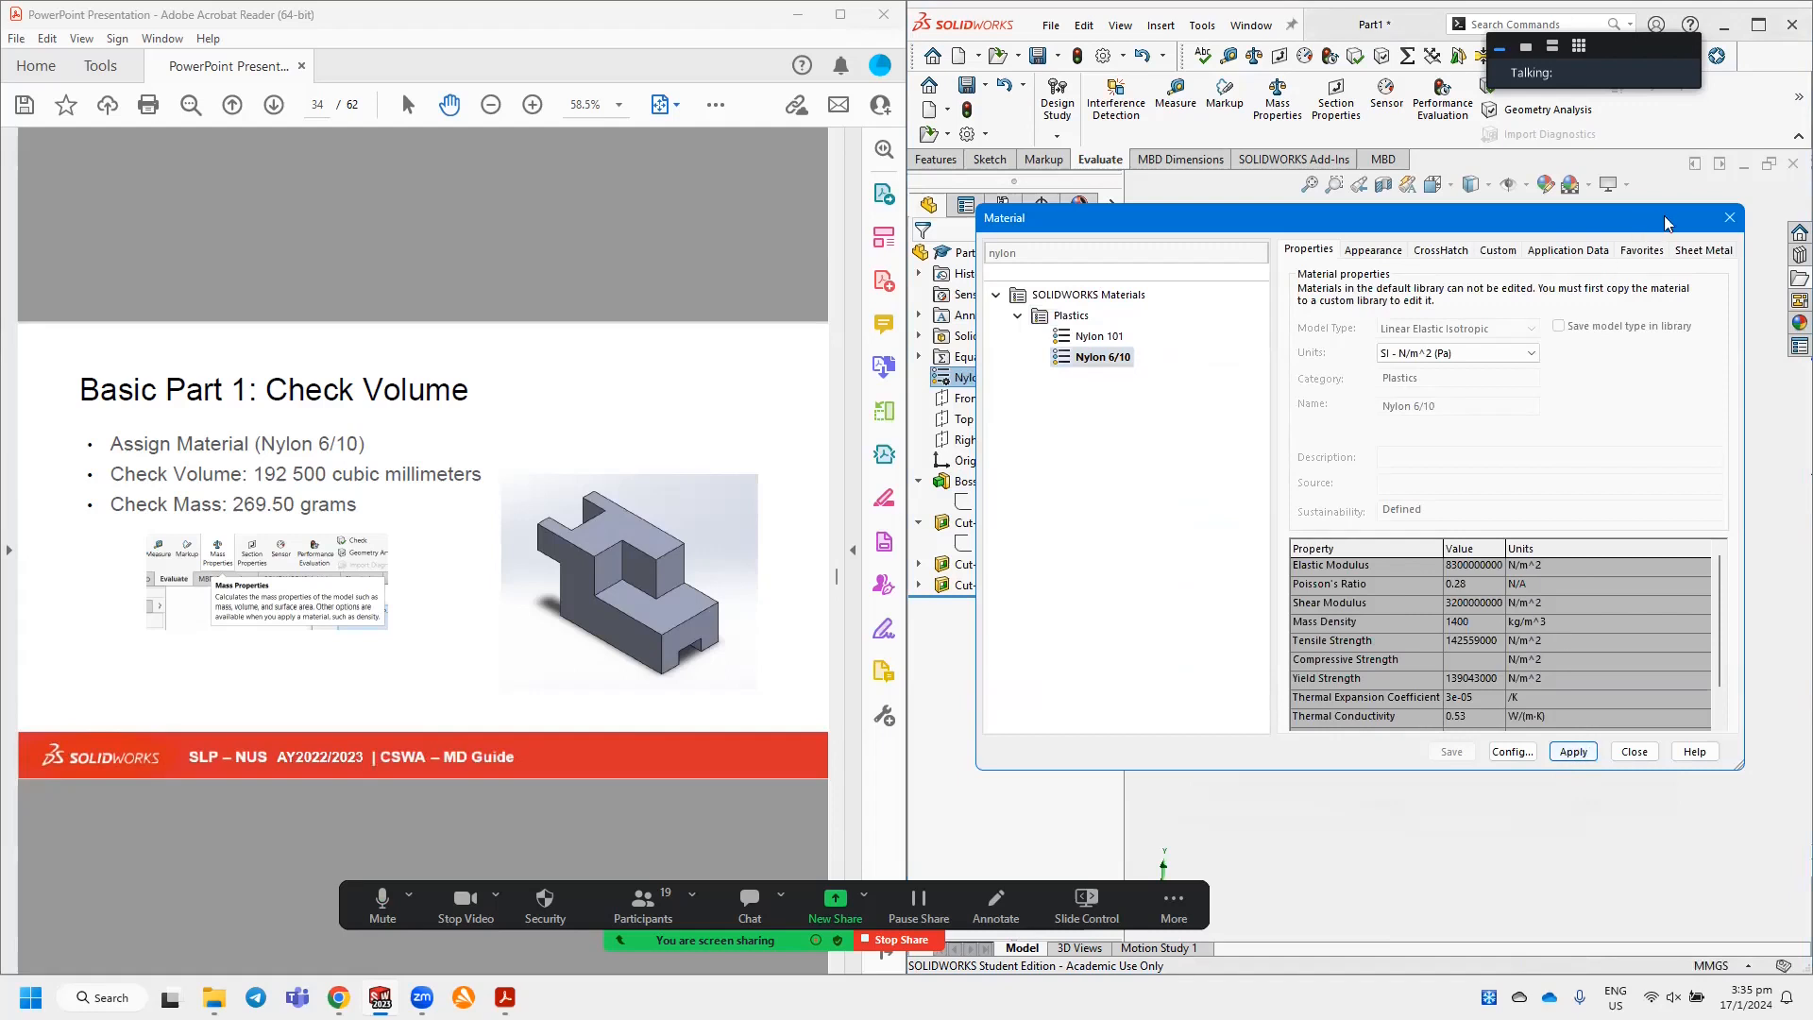
pyautogui.click(1726, 217)
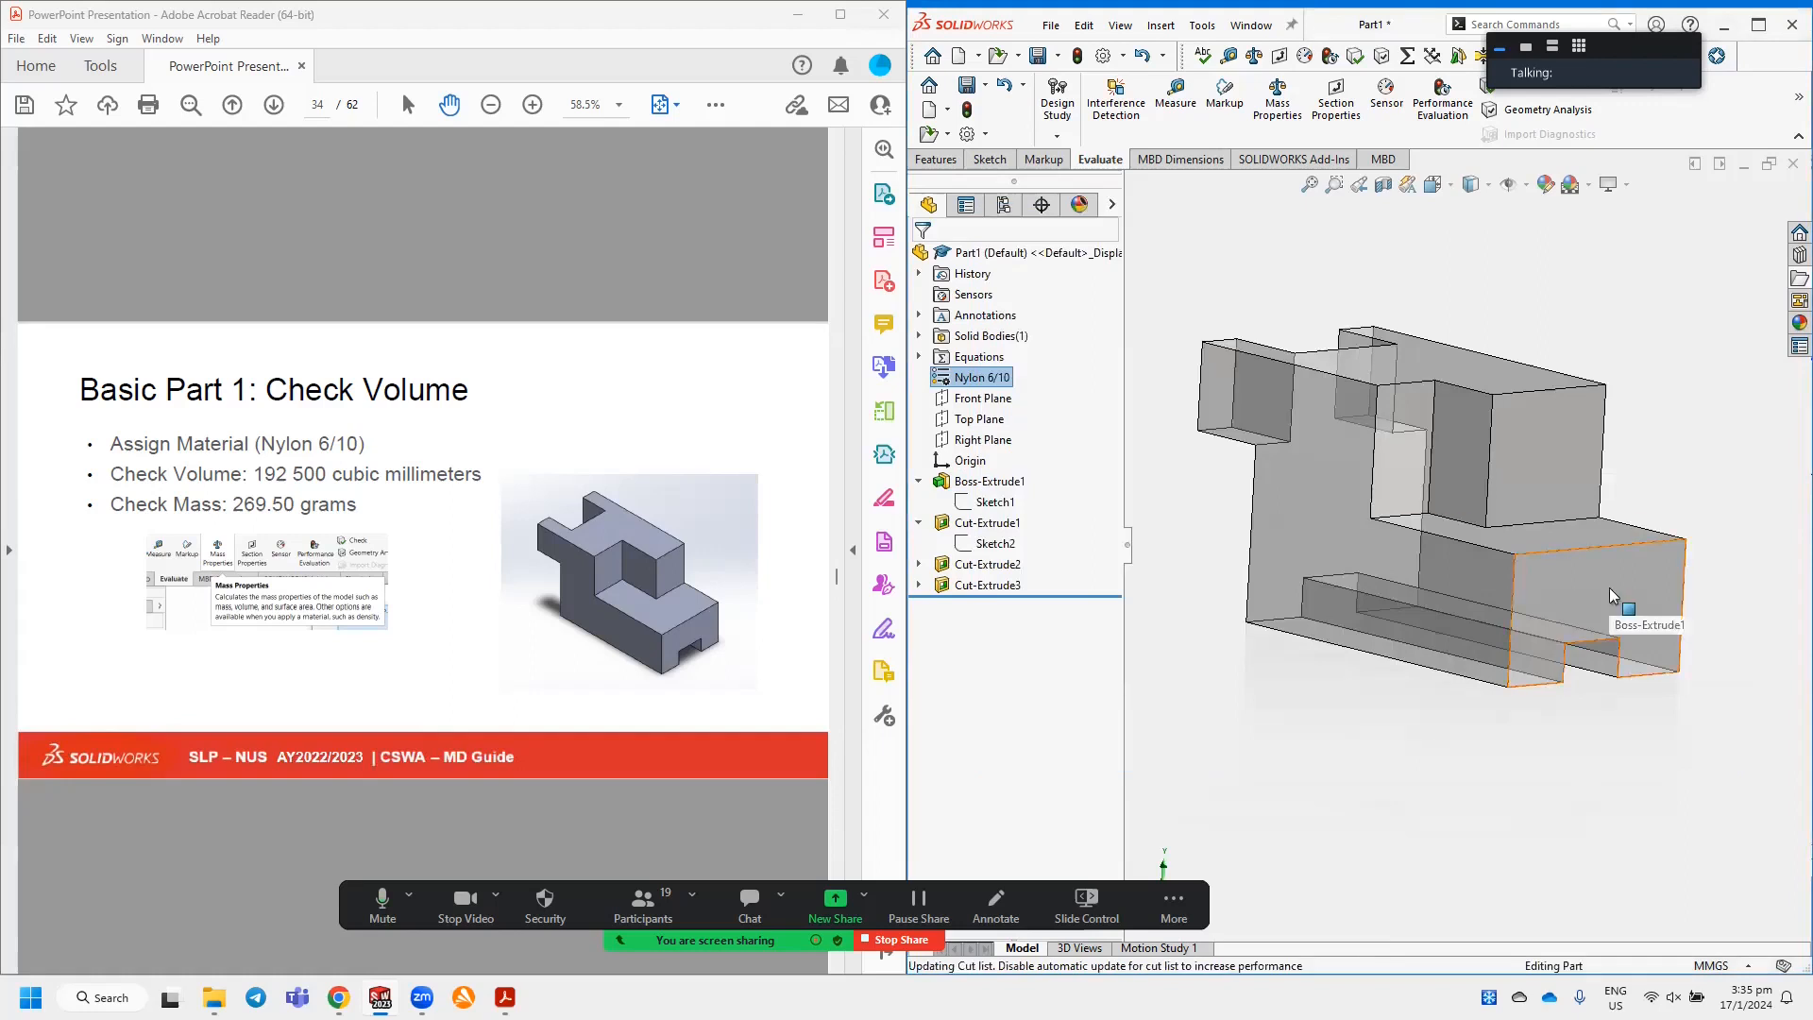
pyautogui.press('Escape')
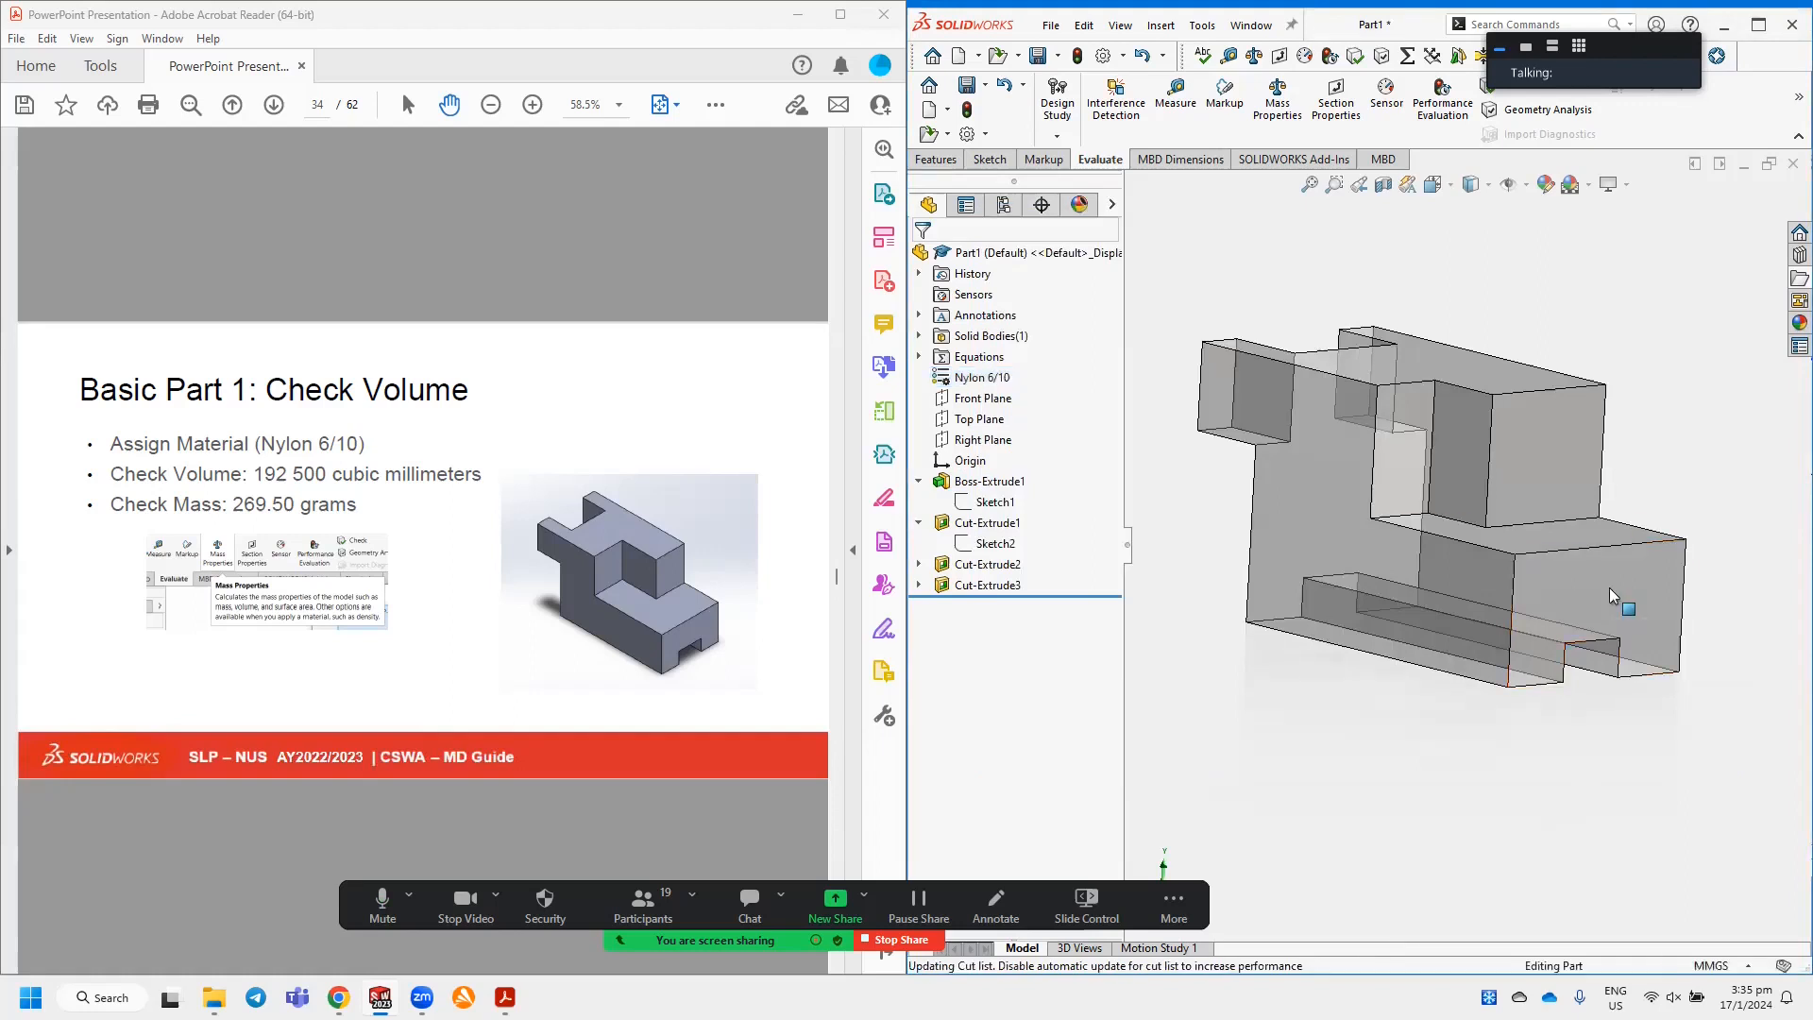
pyautogui.rightClick(992, 381)
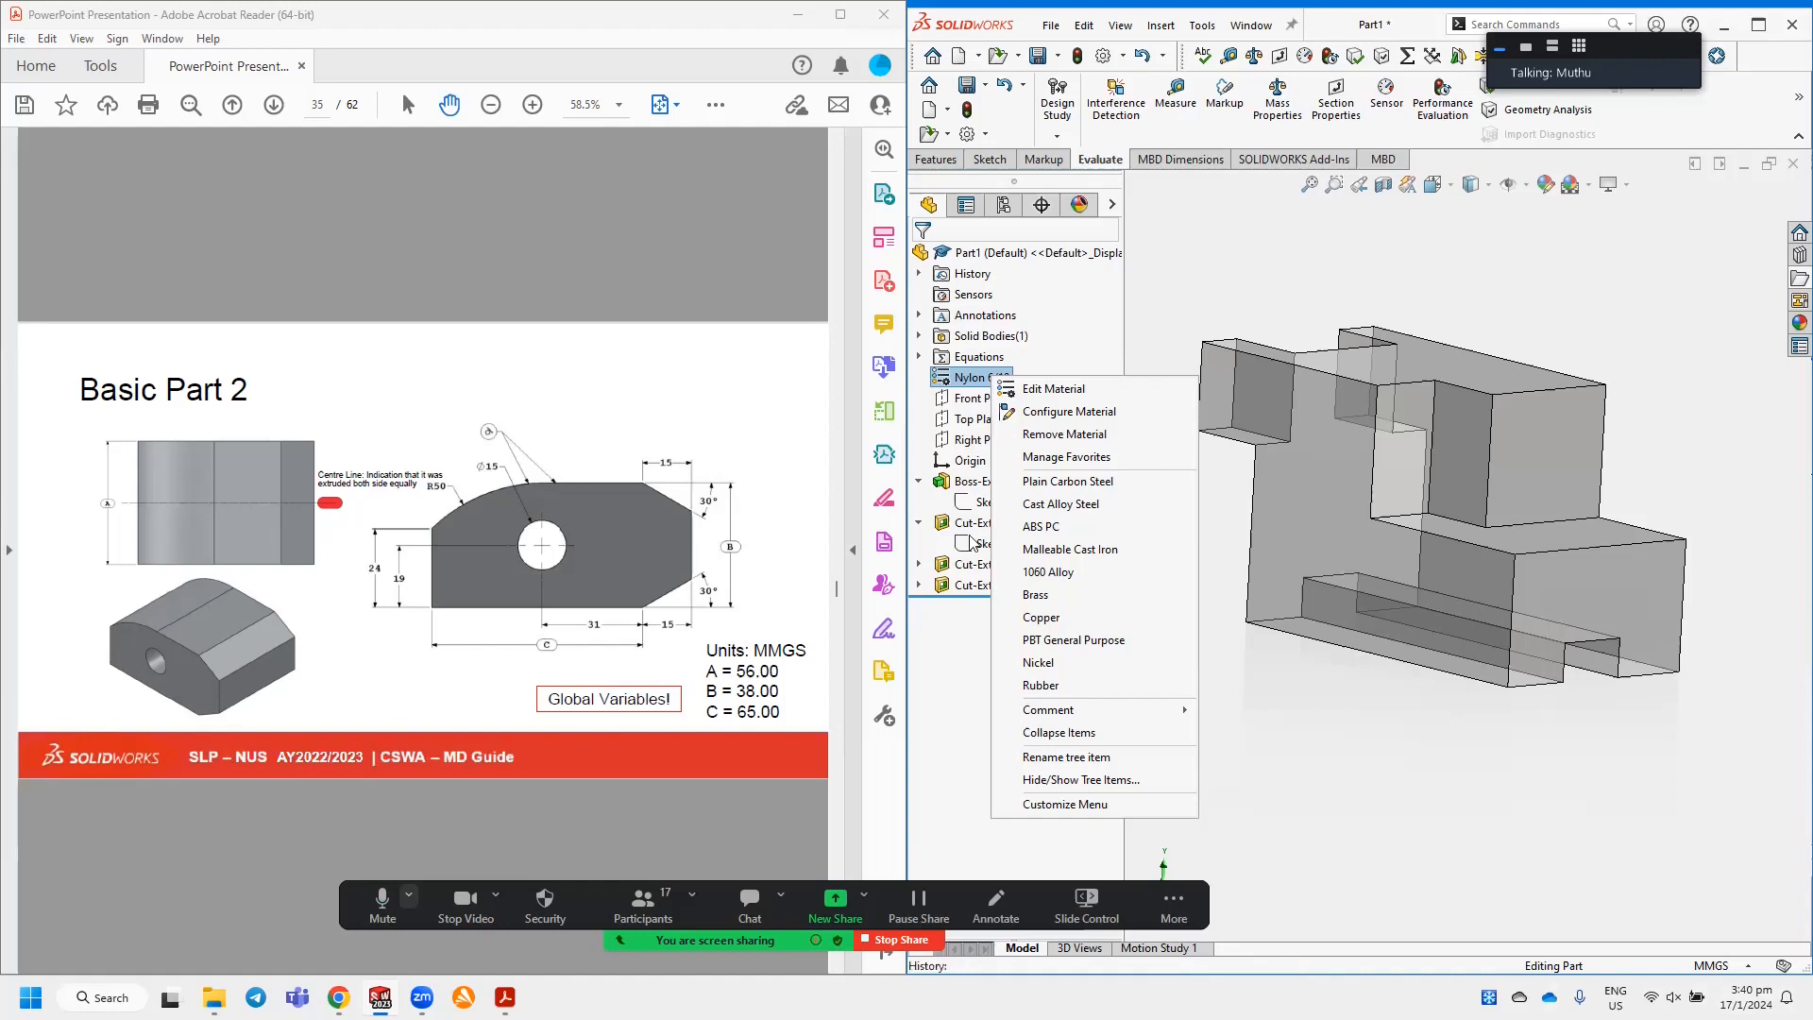
pyautogui.click(1459, 799)
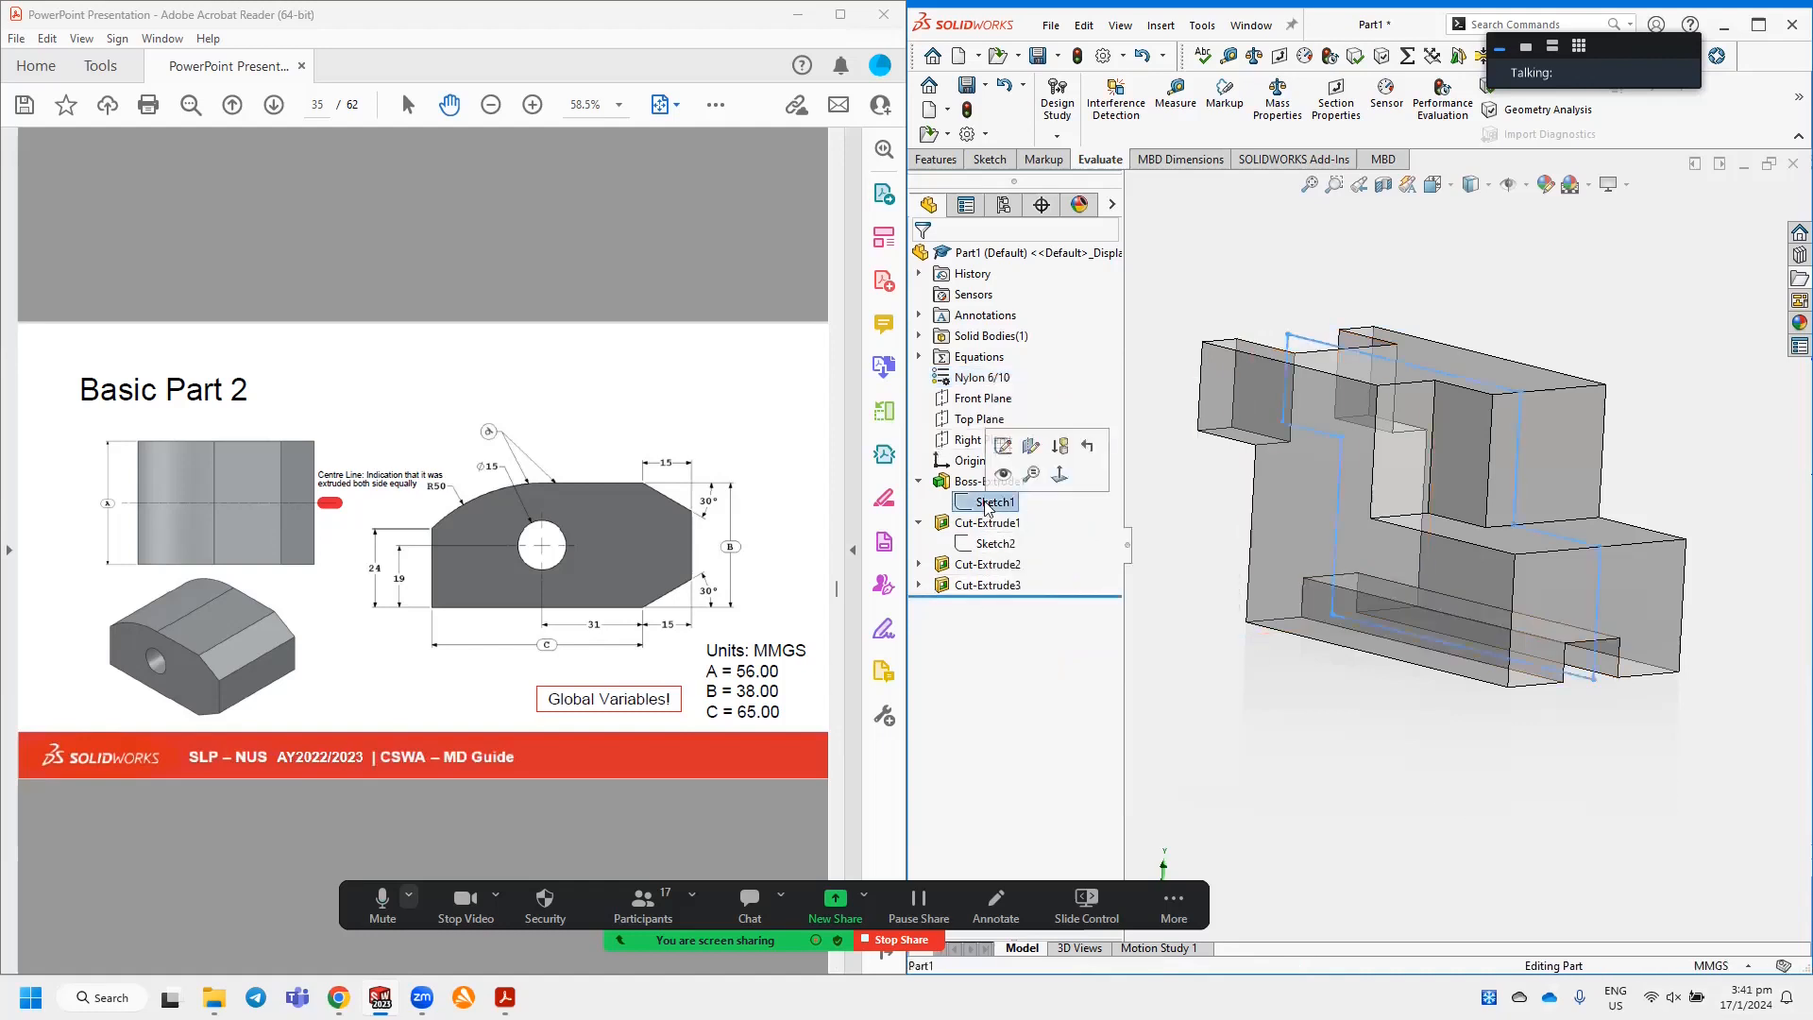
# Create a new part document for Basic Part 2.
pyautogui.click(958, 55)
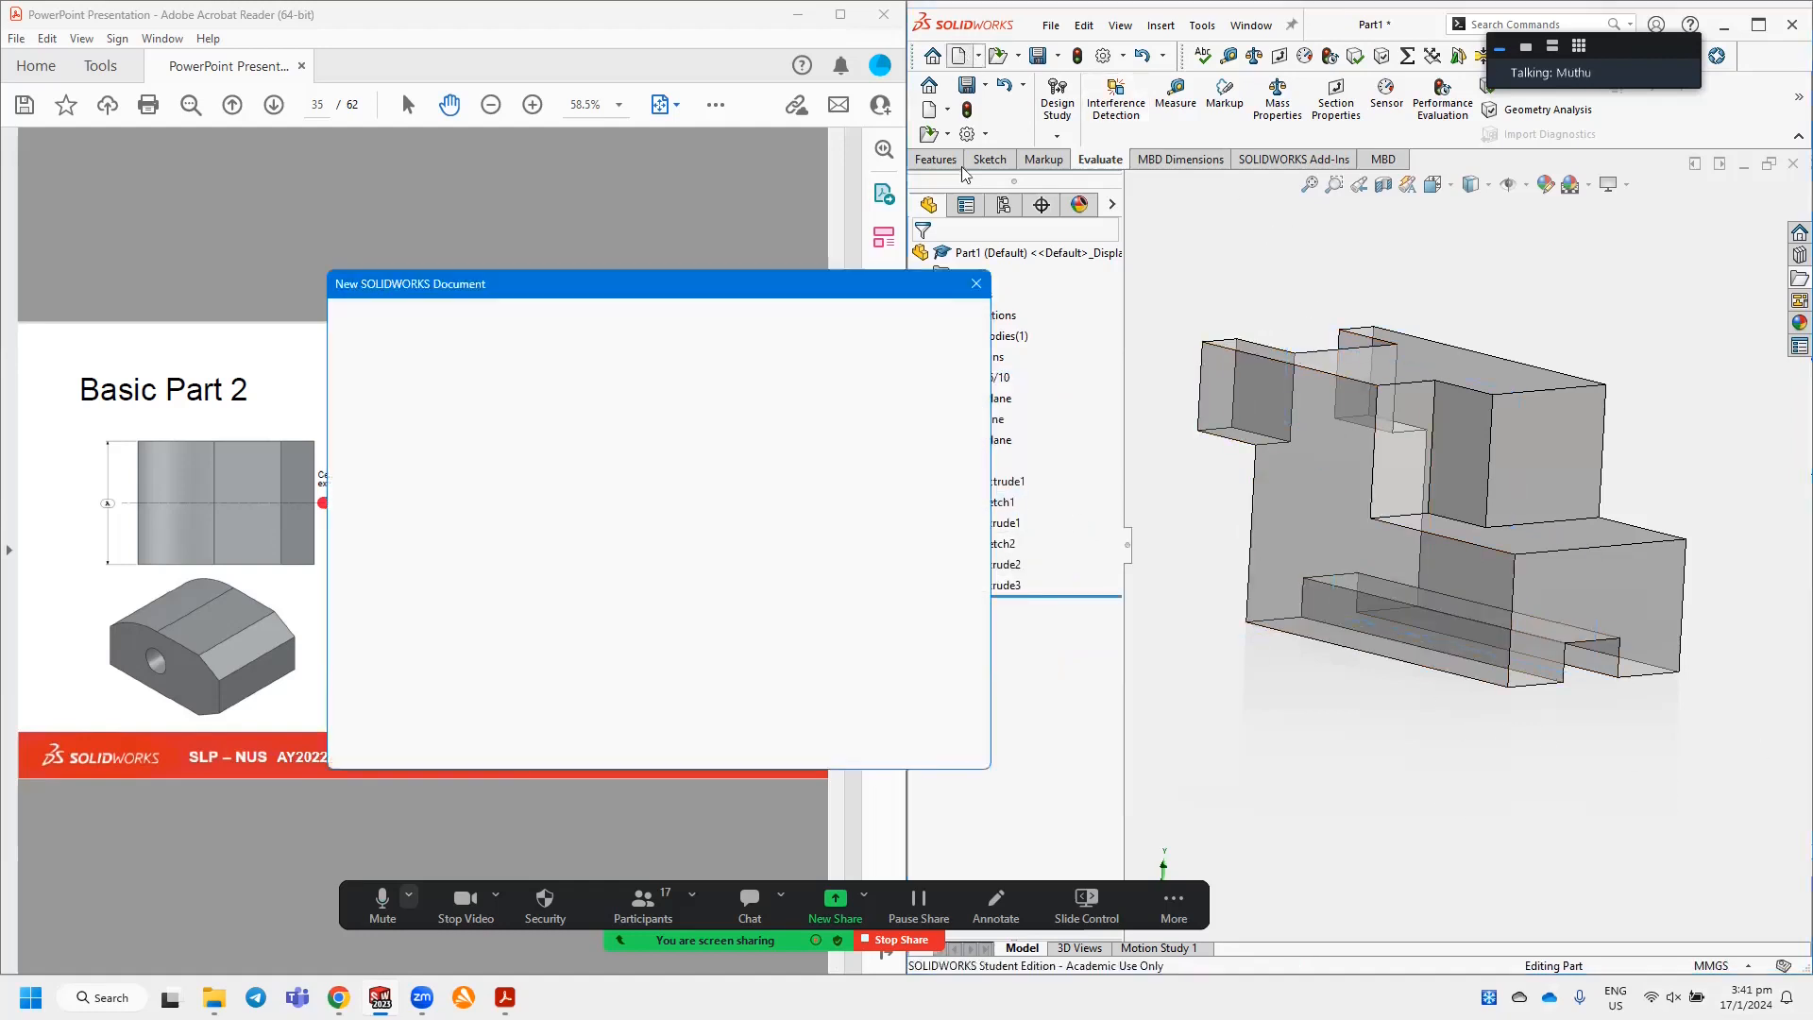
pyautogui.click(975, 284)
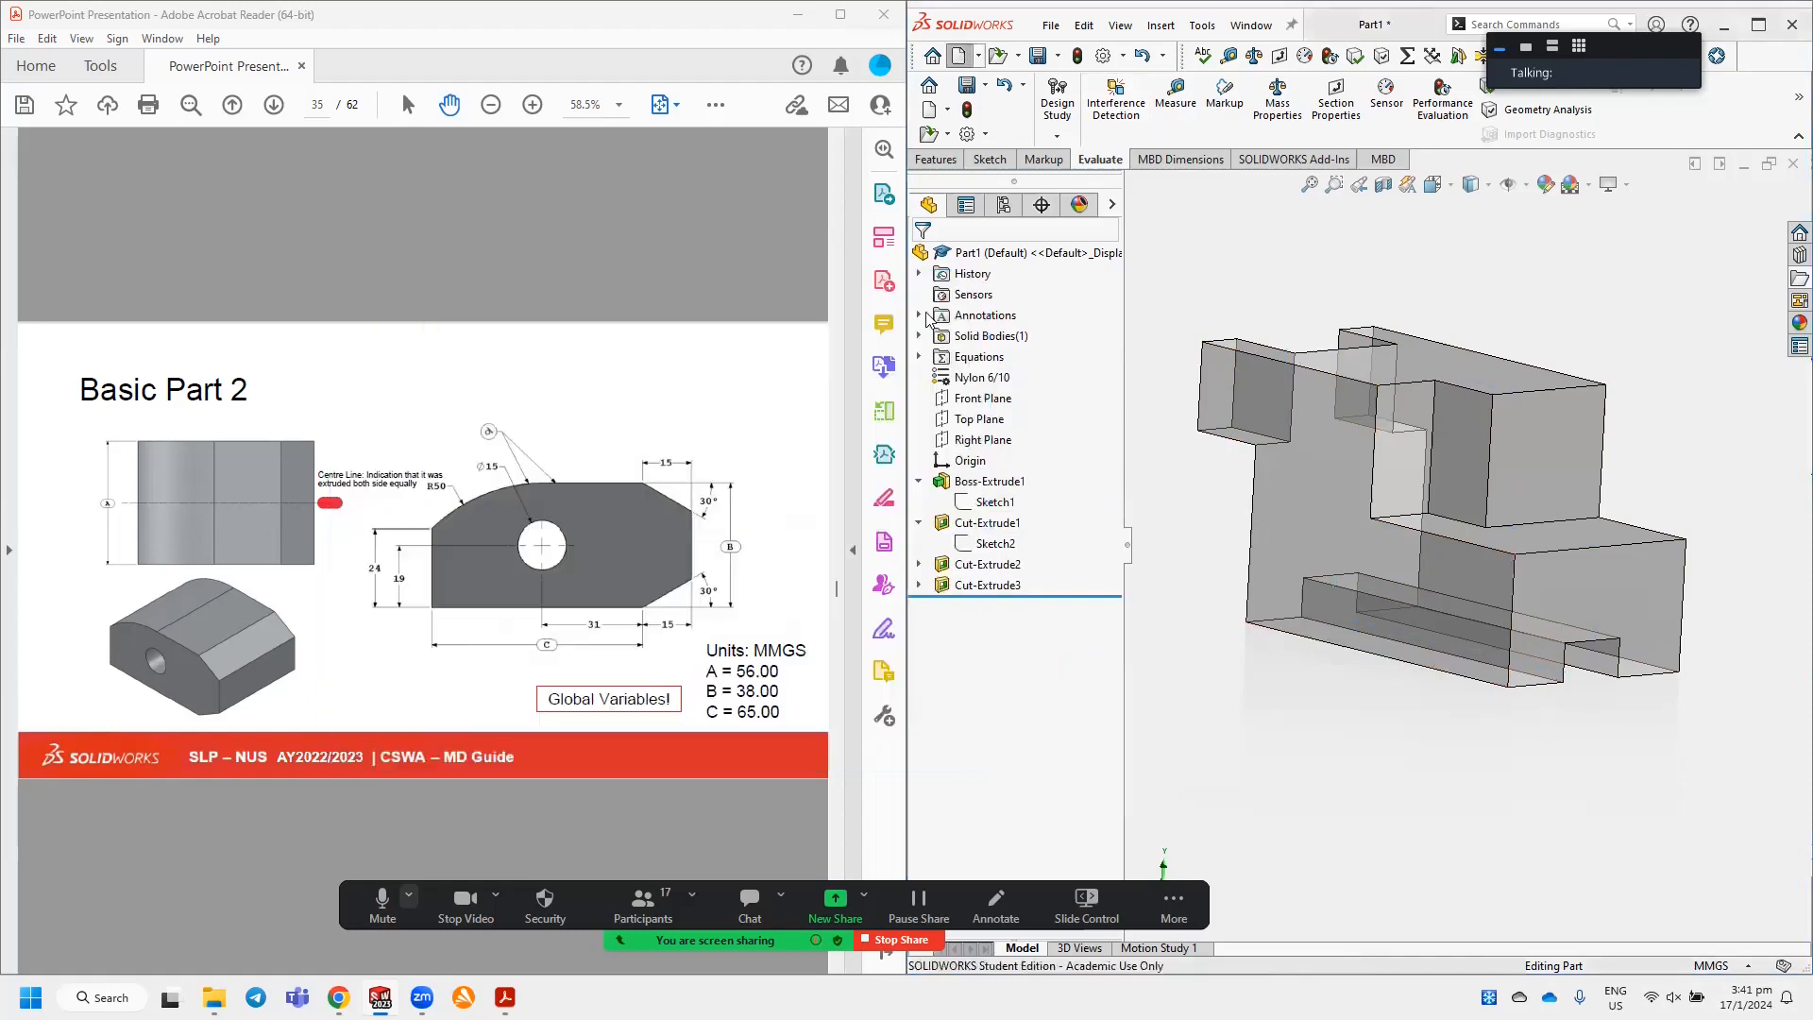
pyautogui.click(968, 58)
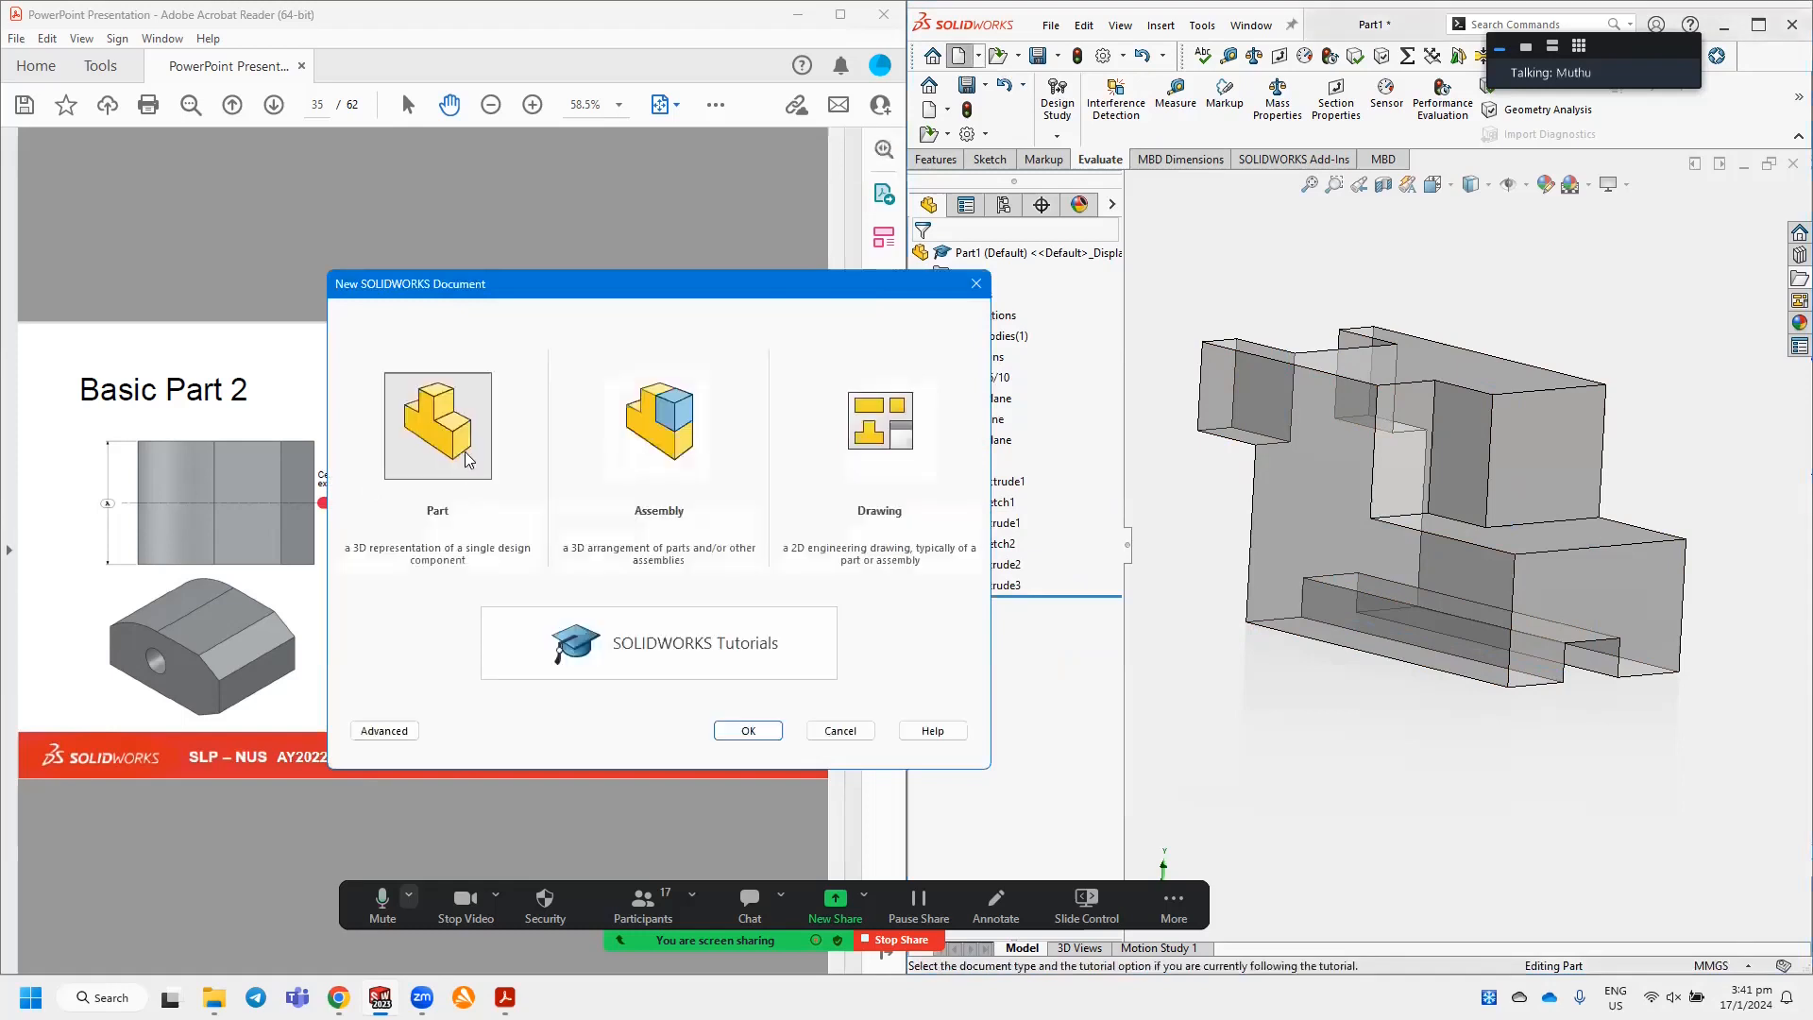
pyautogui.click(741, 732)
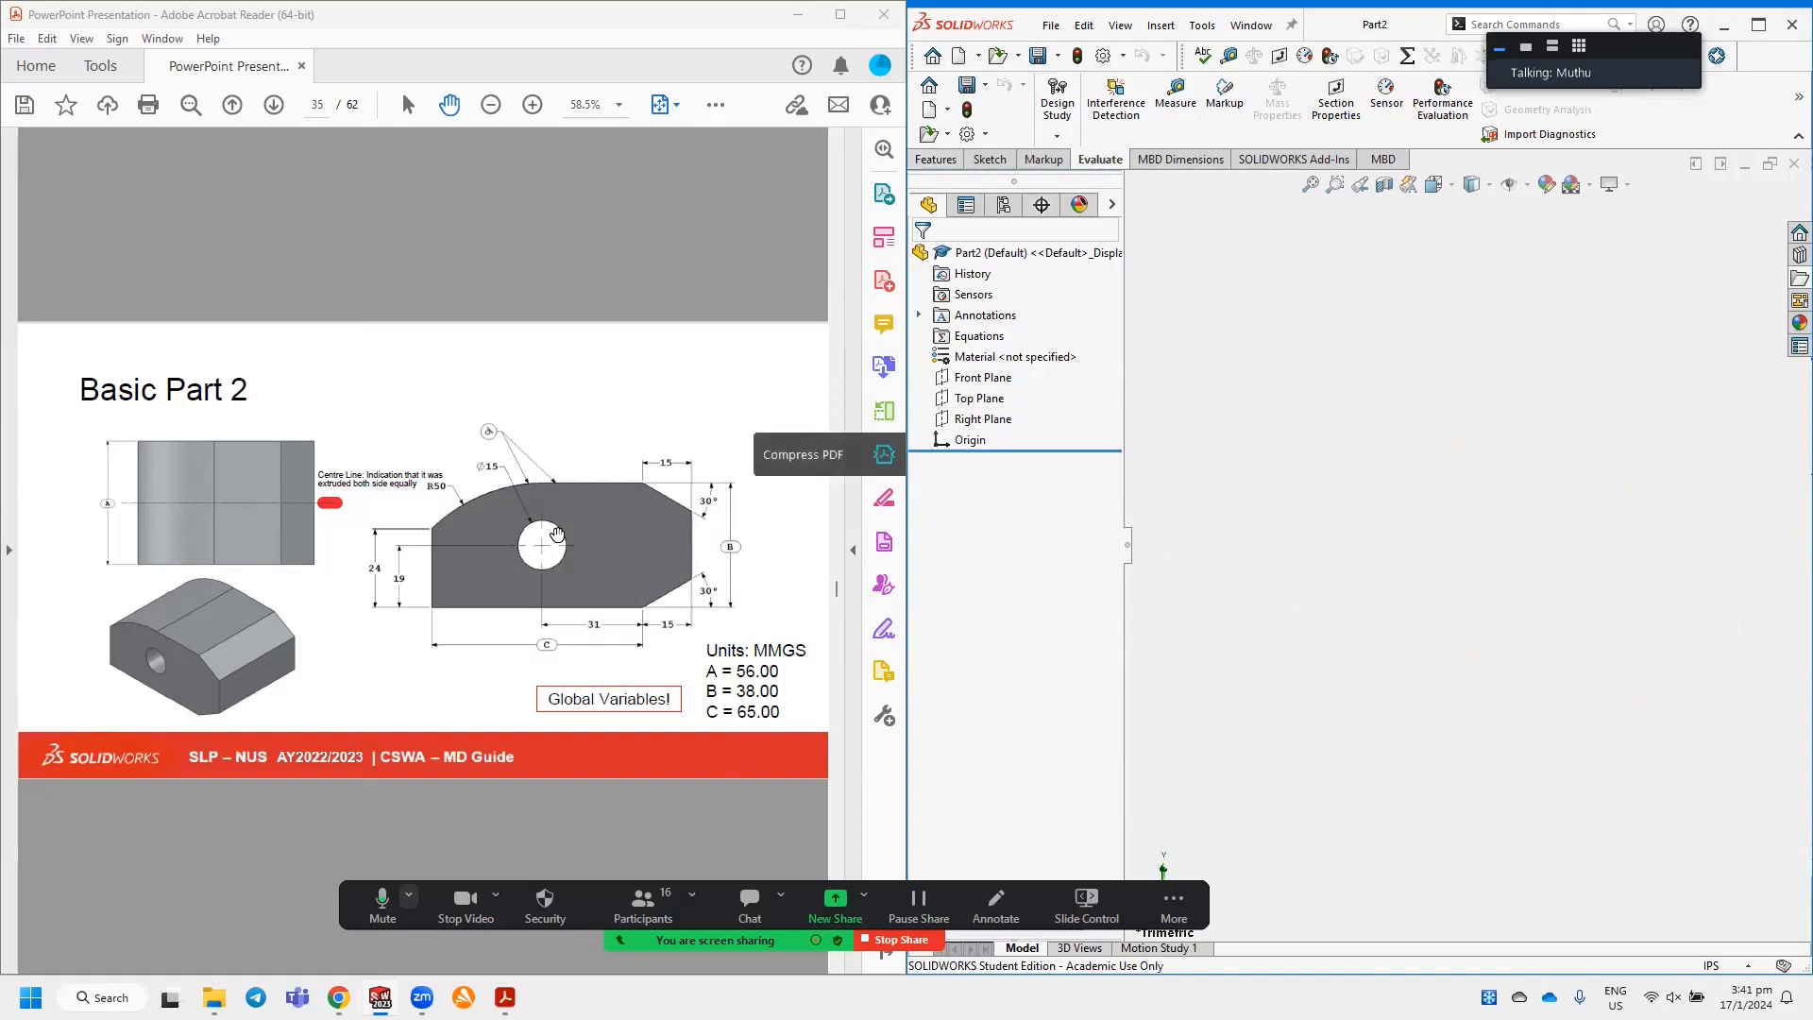
# Start a sketch on the Right Plane.
pyautogui.click(950, 425)
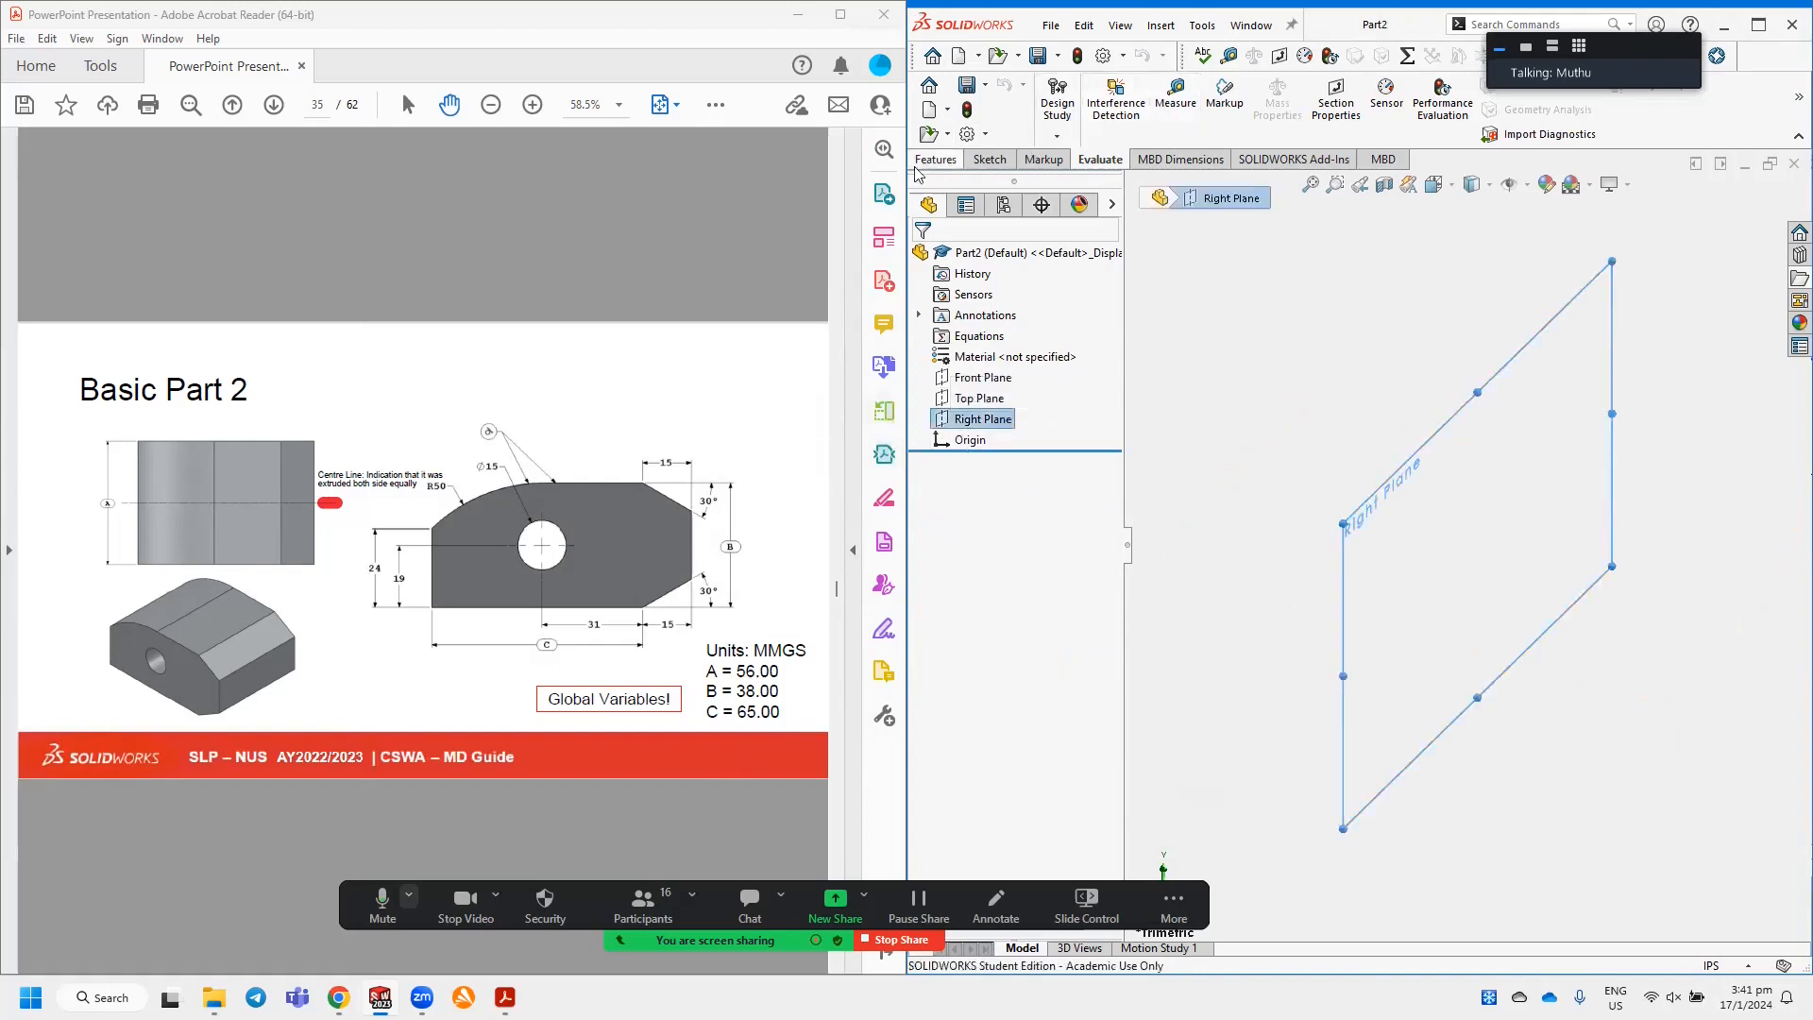
pyautogui.click(989, 160)
pyautogui.click(1495, 547)
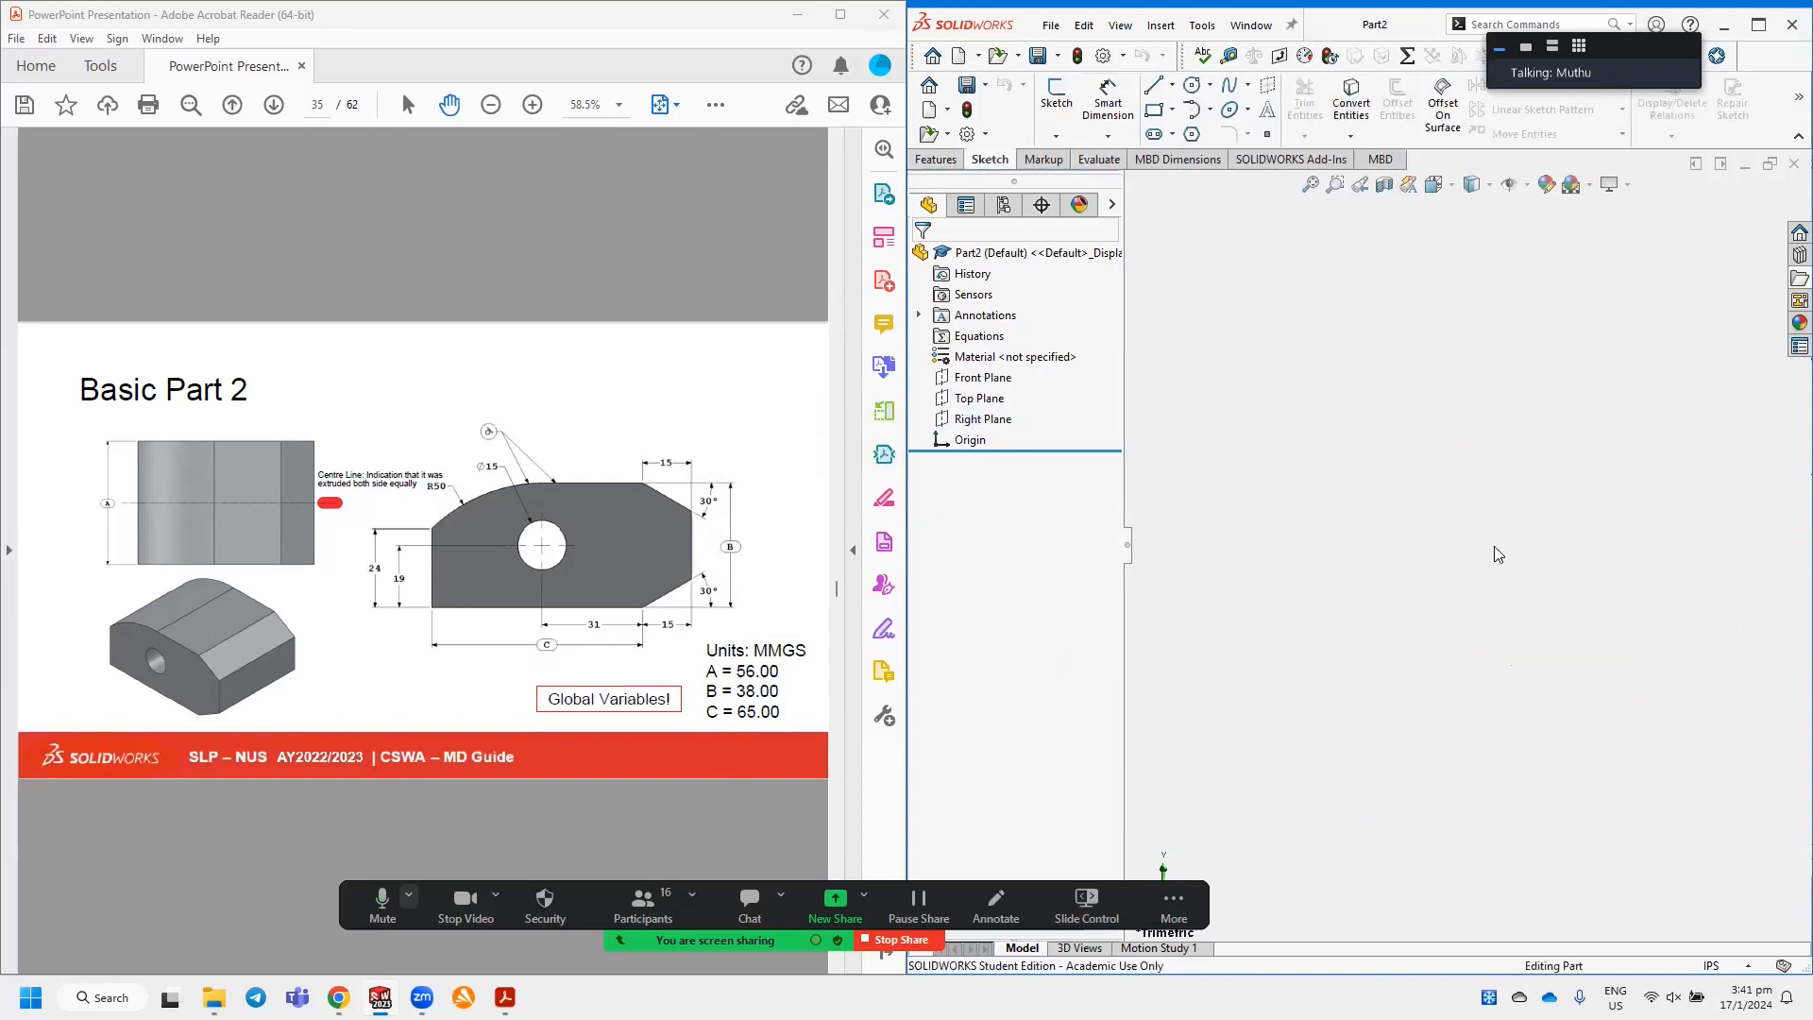
pyautogui.click(977, 418)
pyautogui.click(1057, 95)
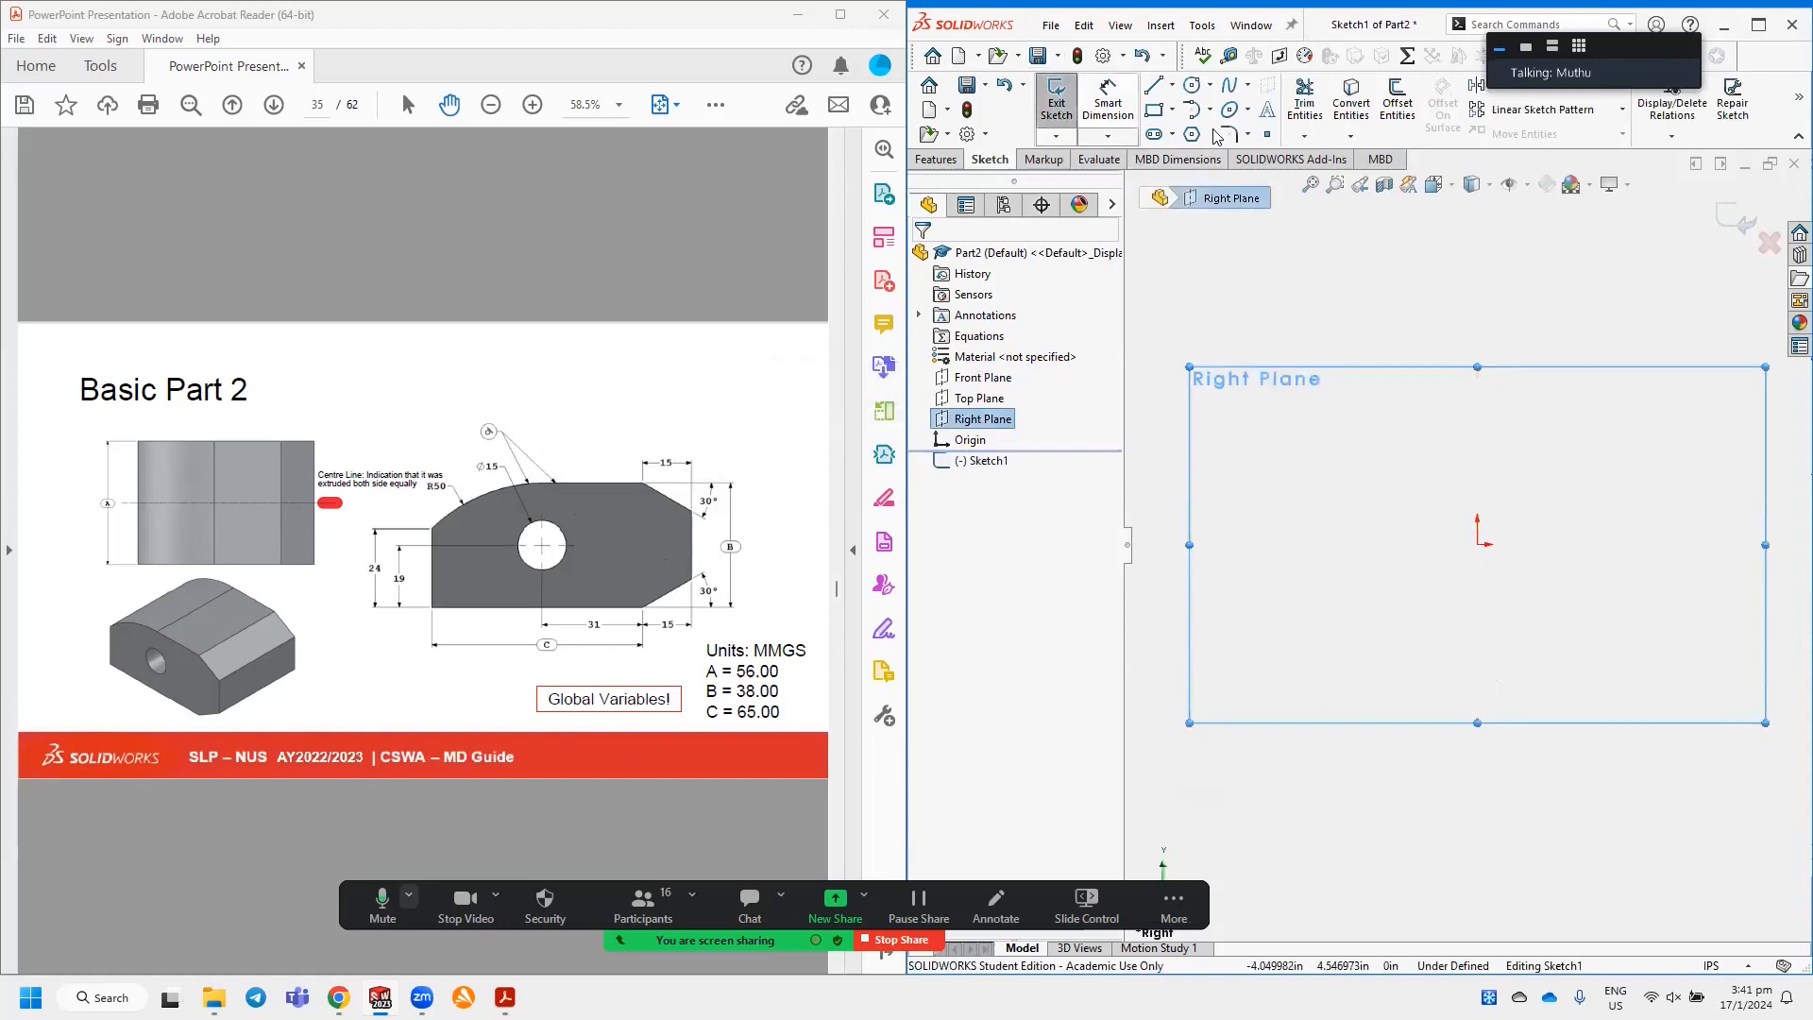
# Draw connected lines from the origin for the profile's bottom edge, lower chamfer, vertical end, upper chamfer and a top edge about 1.97 in long.
pyautogui.click(1153, 85)
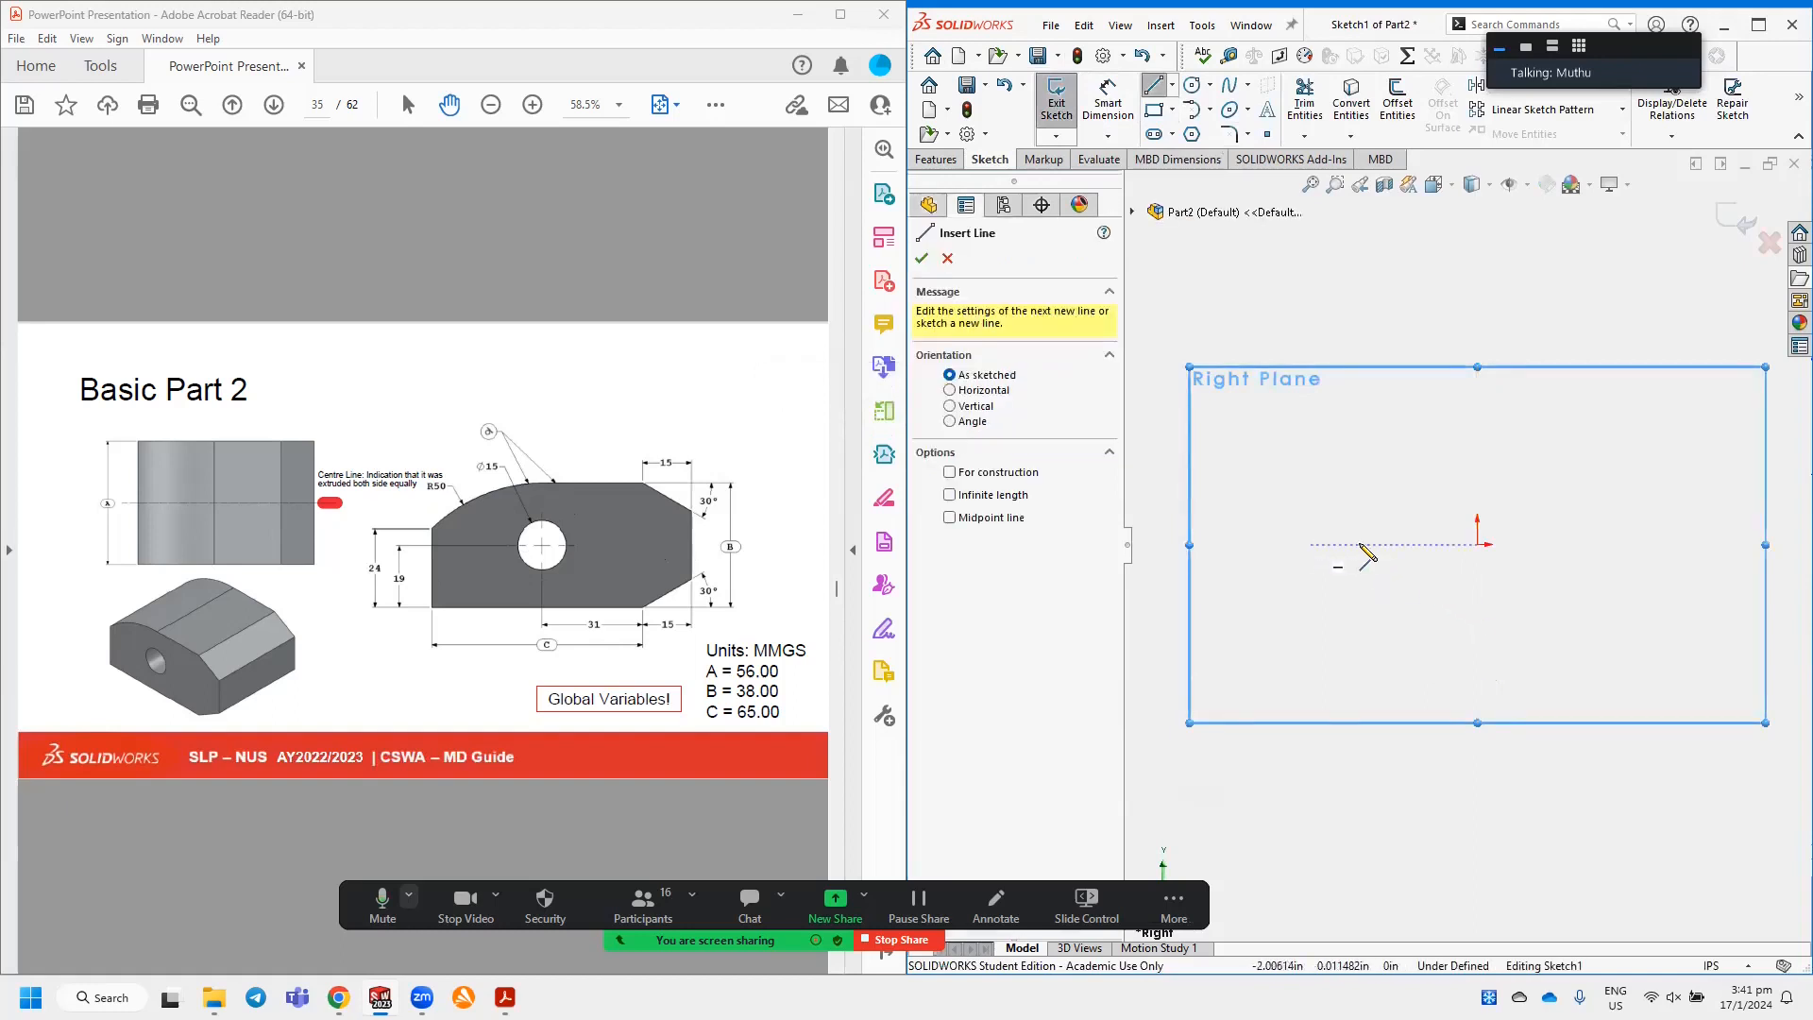
pyautogui.click(1478, 545)
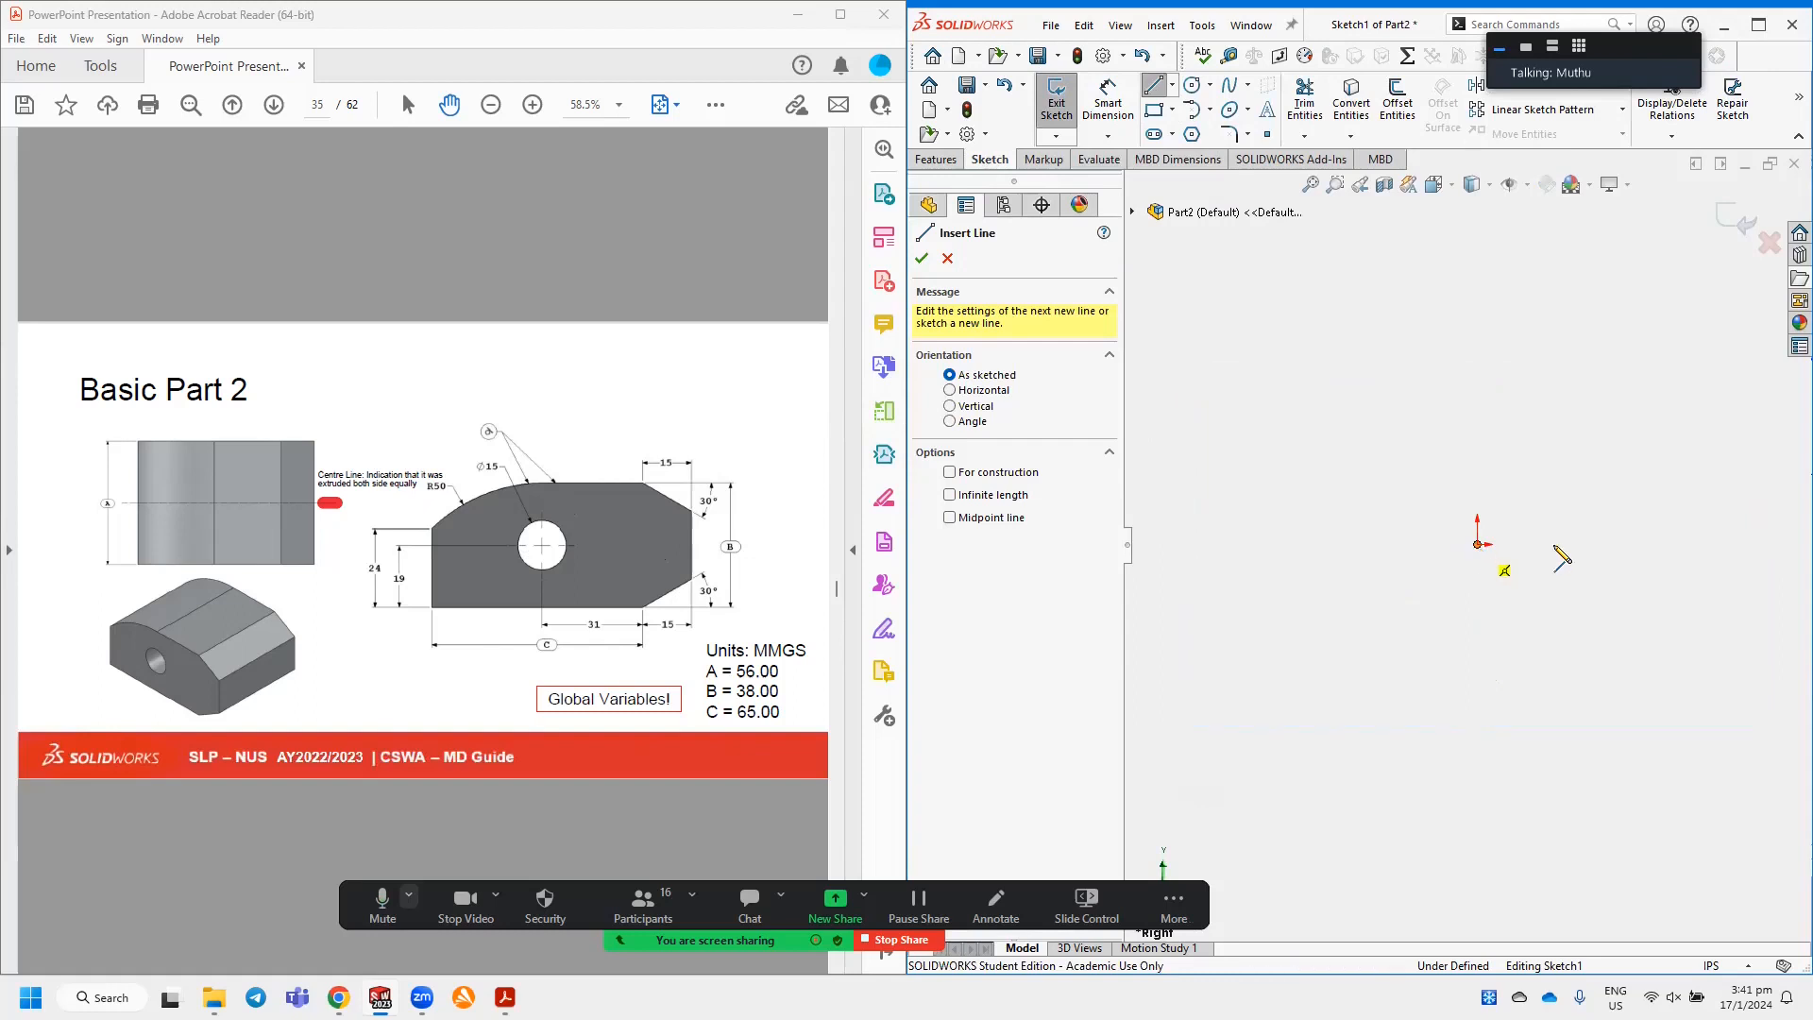
pyautogui.click(1653, 545)
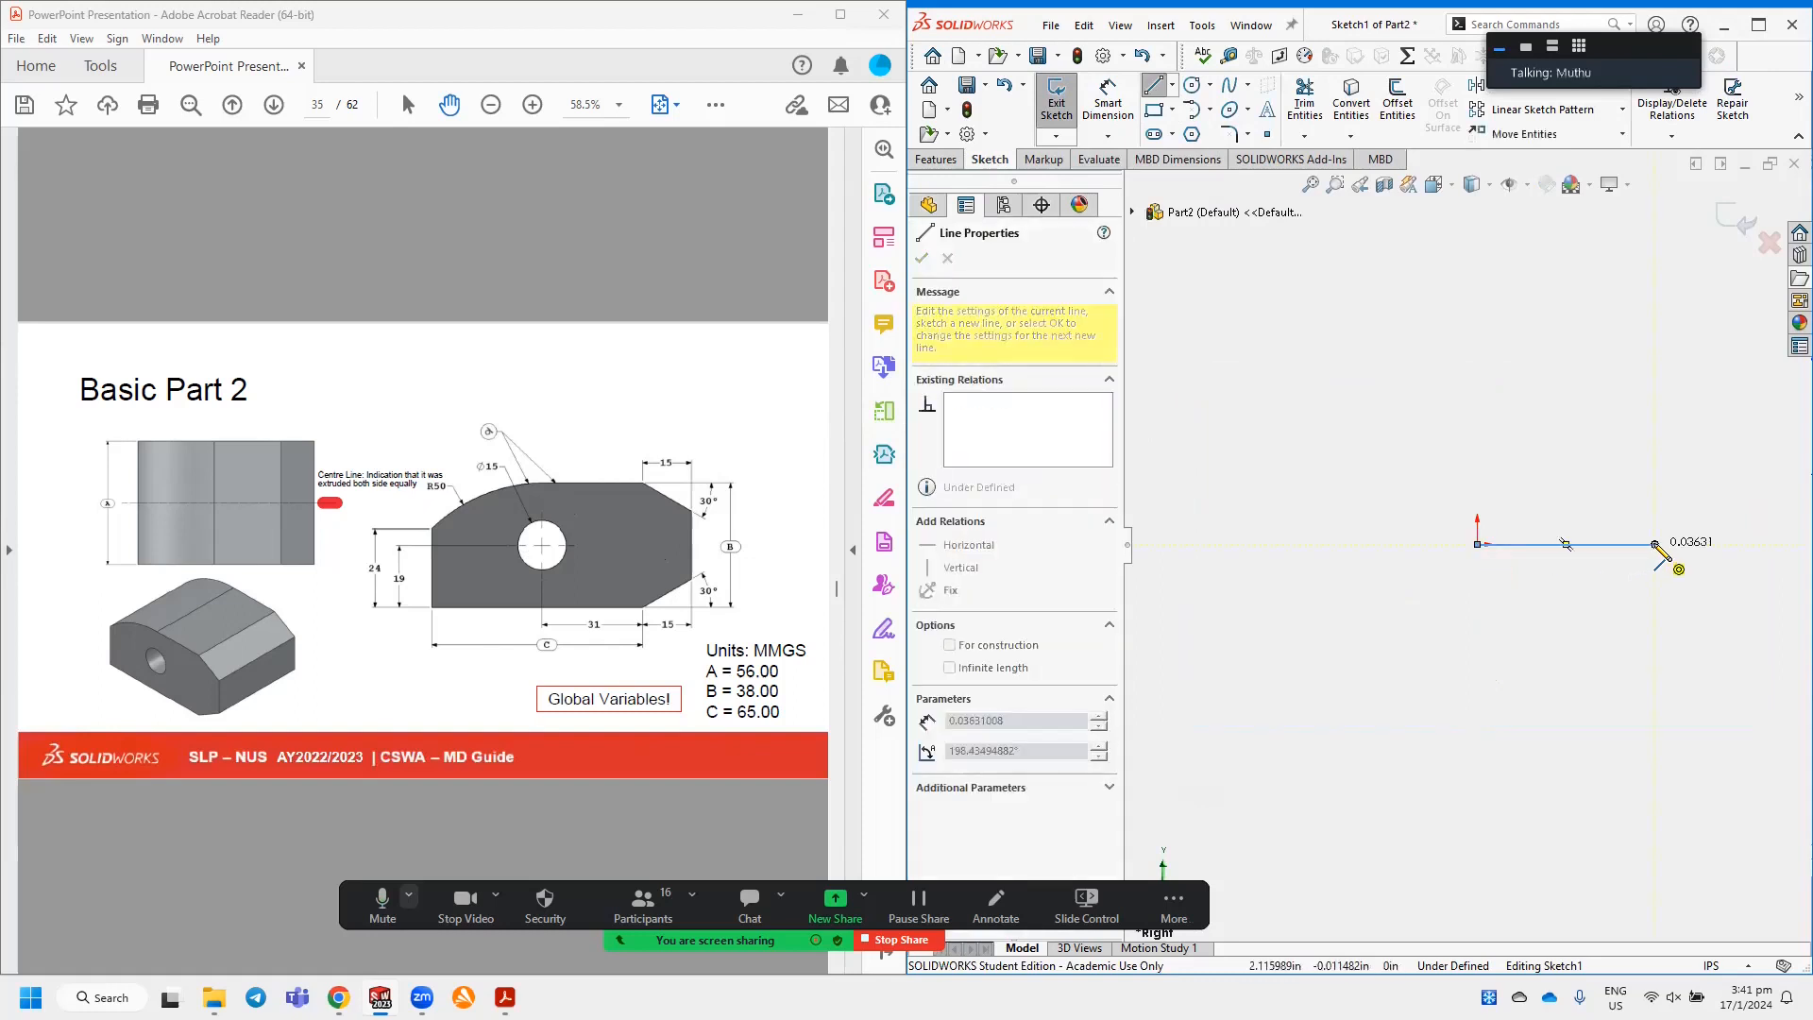
pyautogui.click(1737, 500)
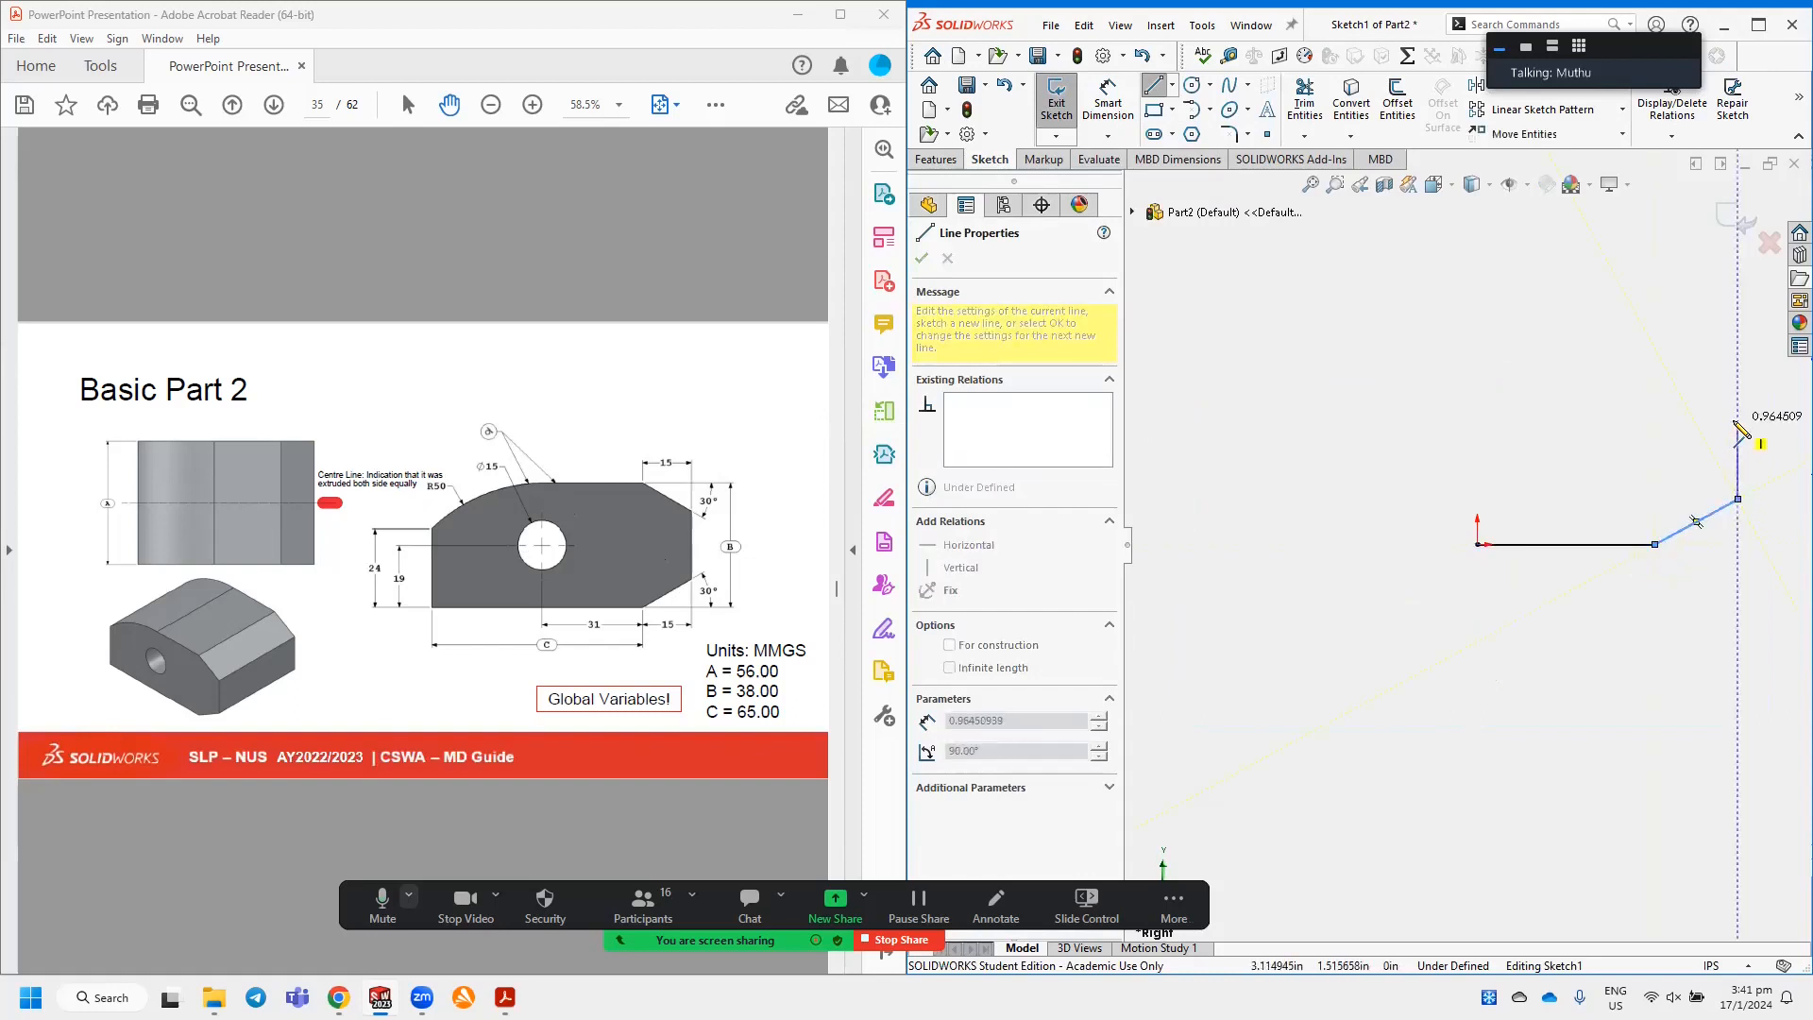
pyautogui.click(1737, 419)
pyautogui.click(1674, 385)
pyautogui.click(1513, 383)
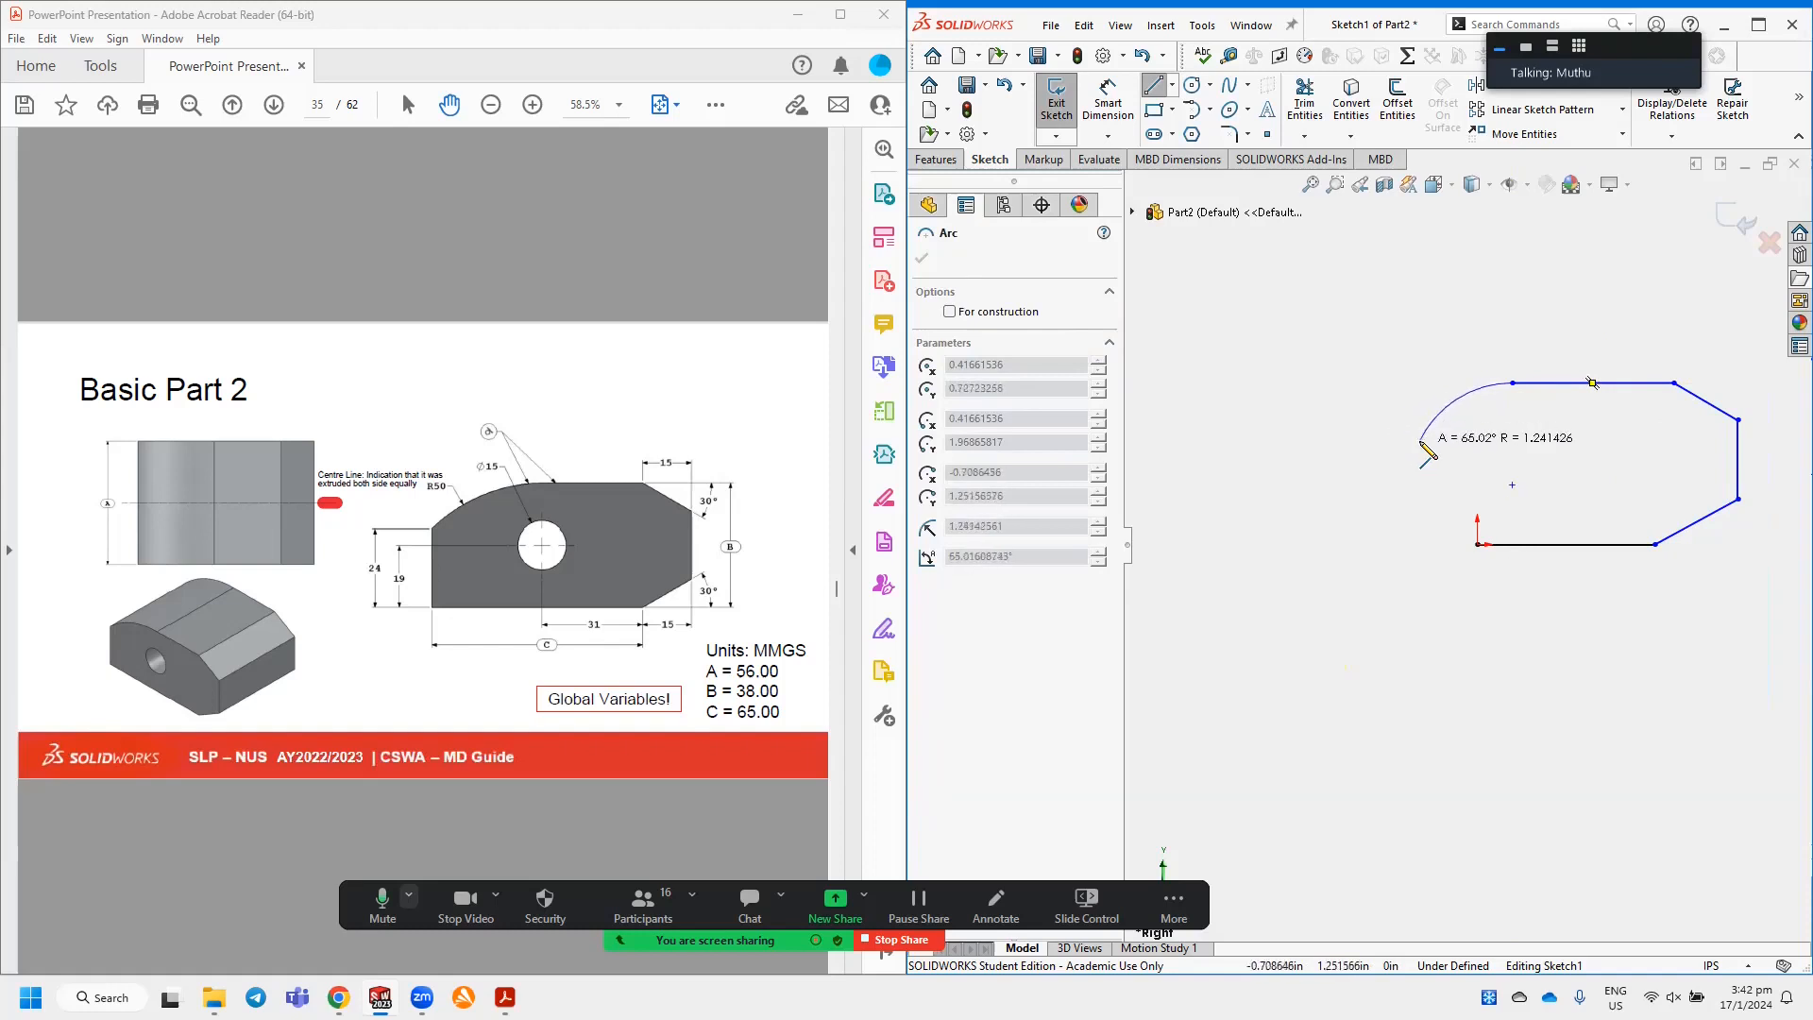
pyautogui.click(1420, 436)
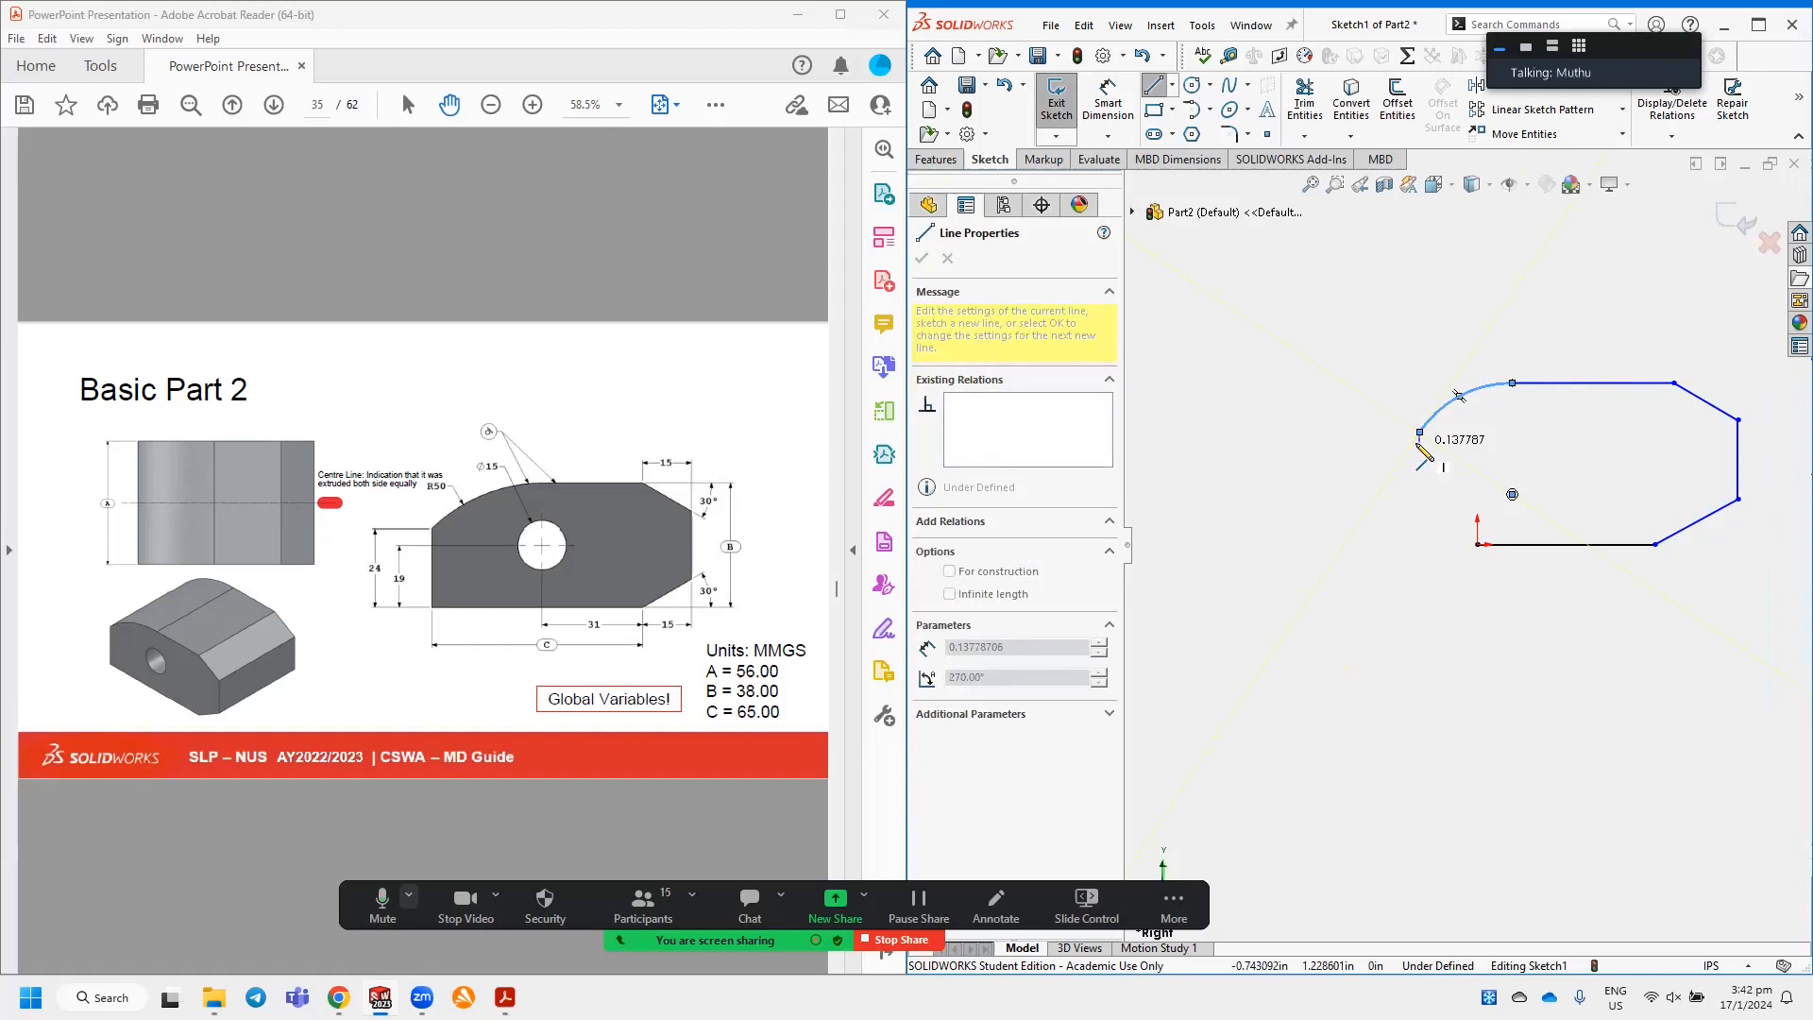
pyautogui.hotkey('ctrl', 'z')
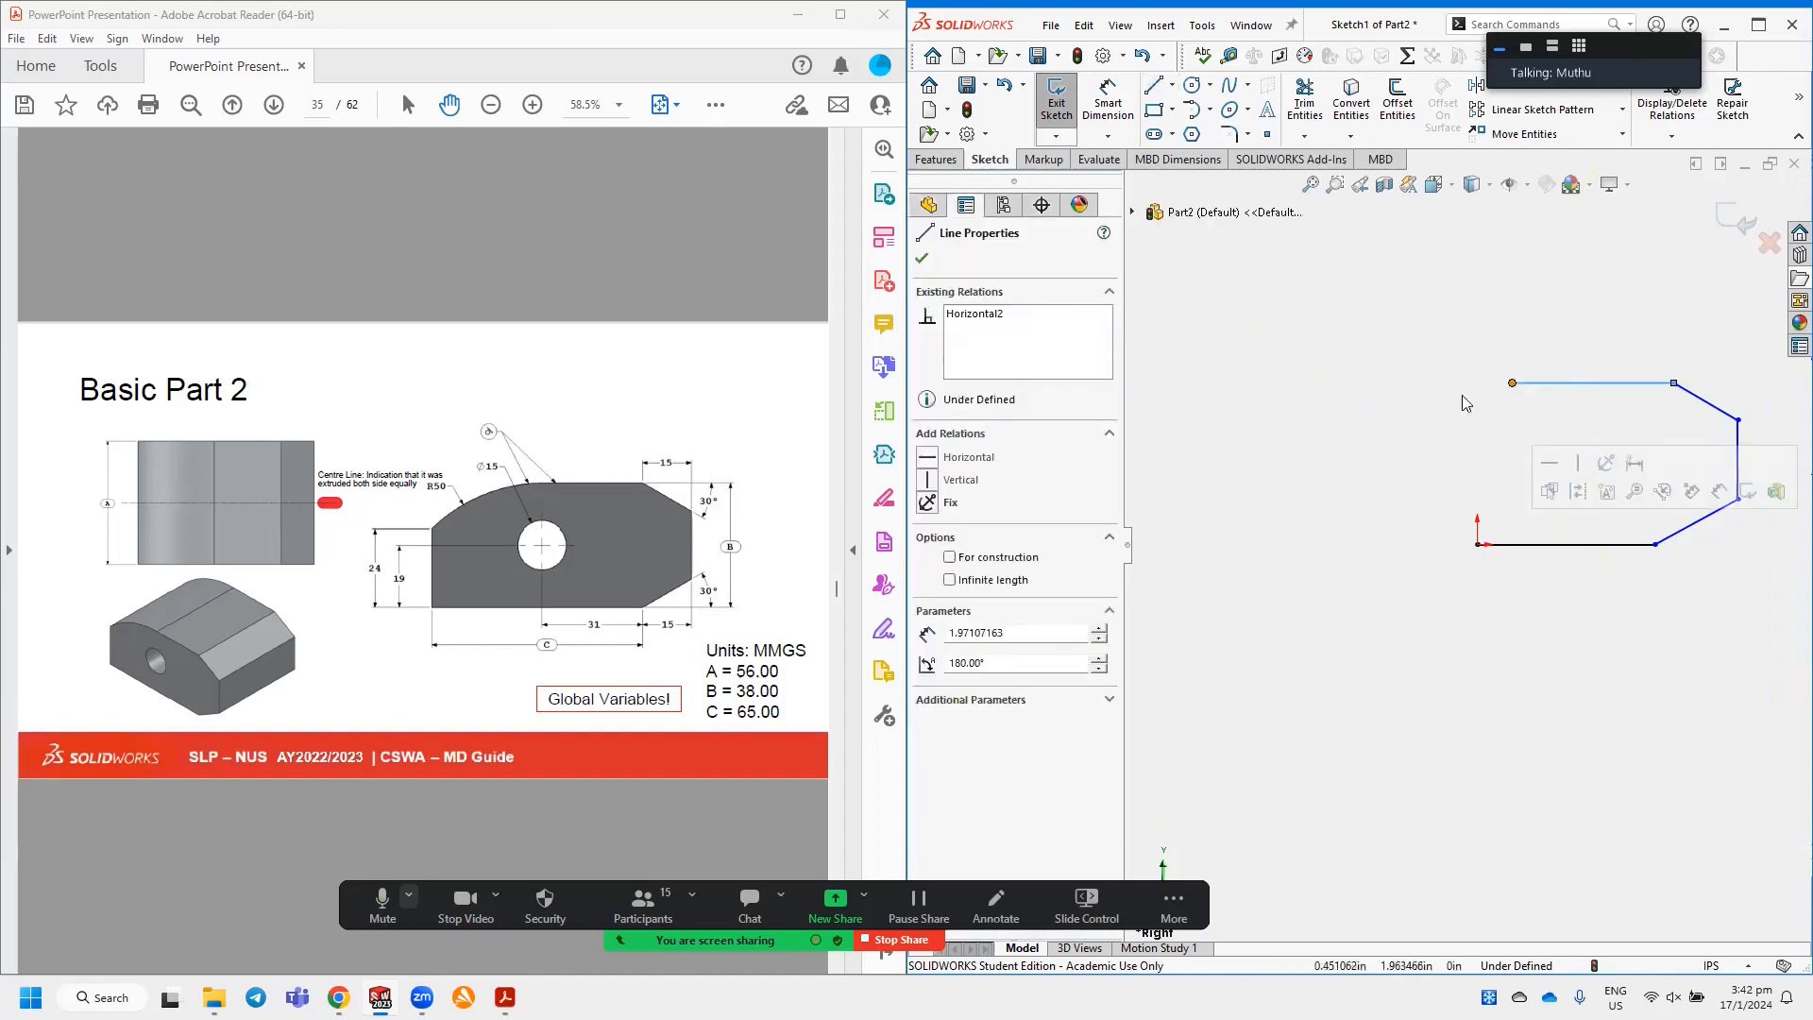
pyautogui.click(1154, 87)
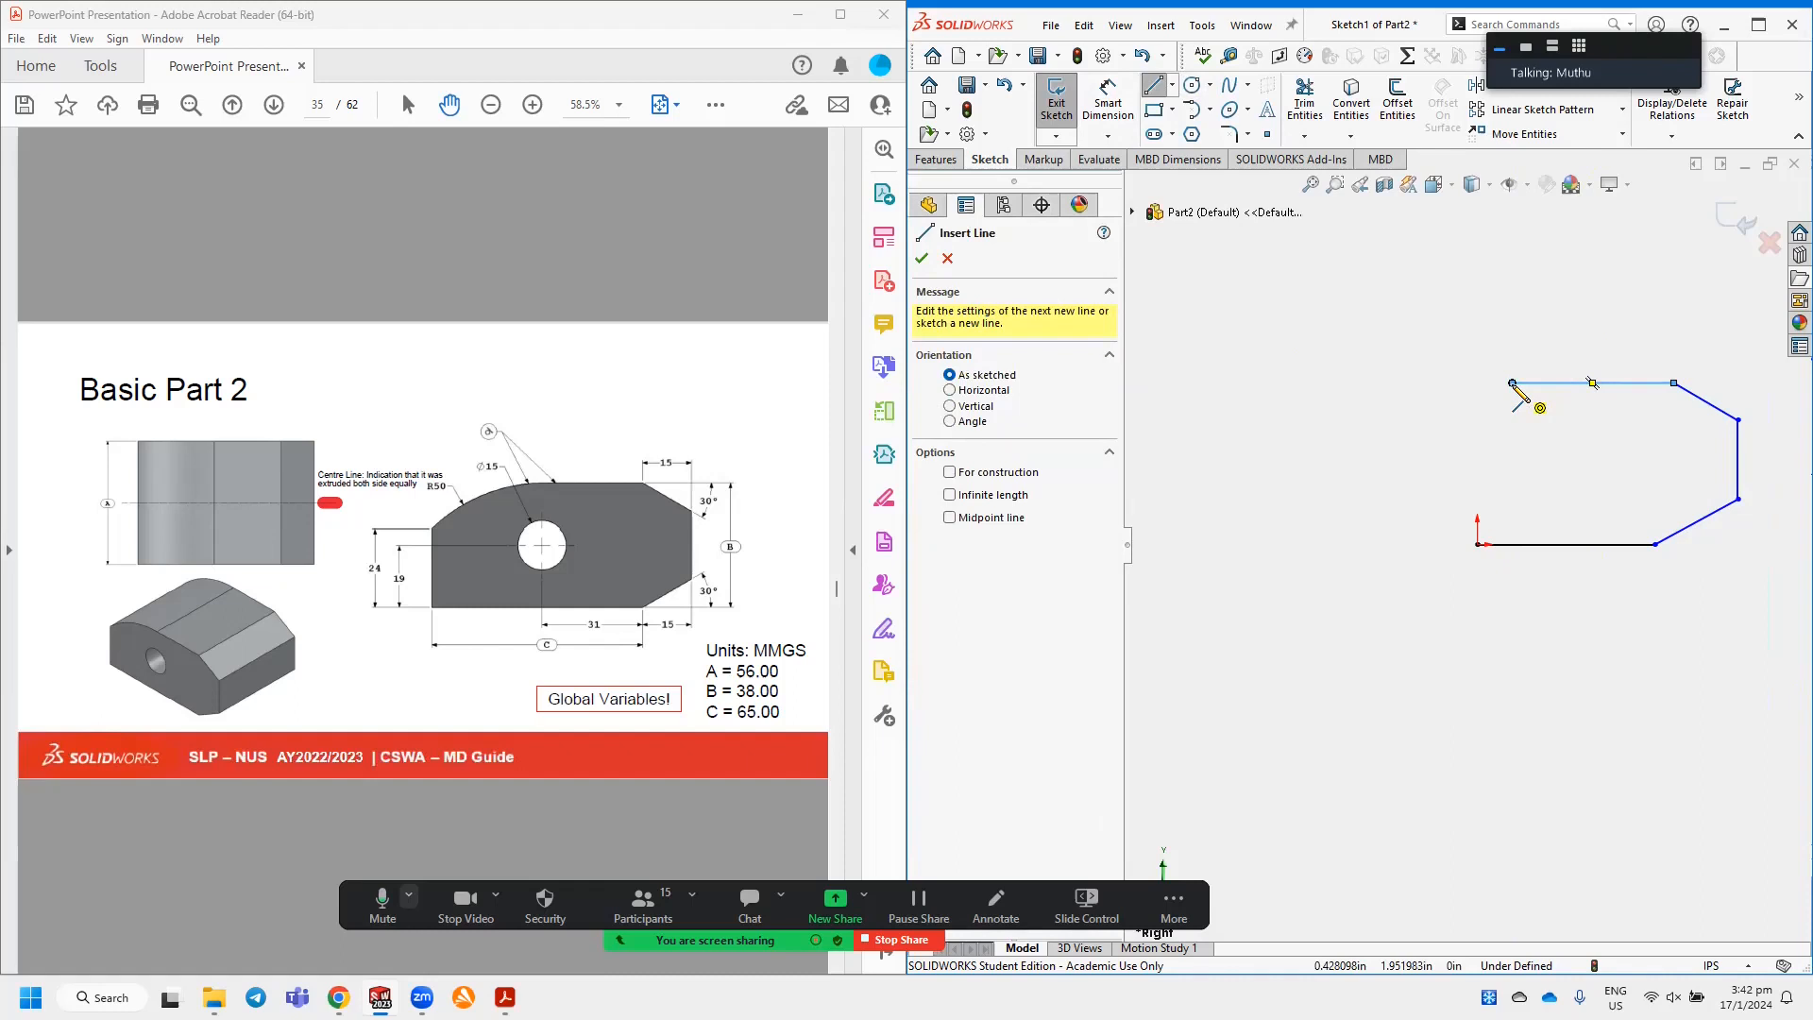
pyautogui.click(1512, 383)
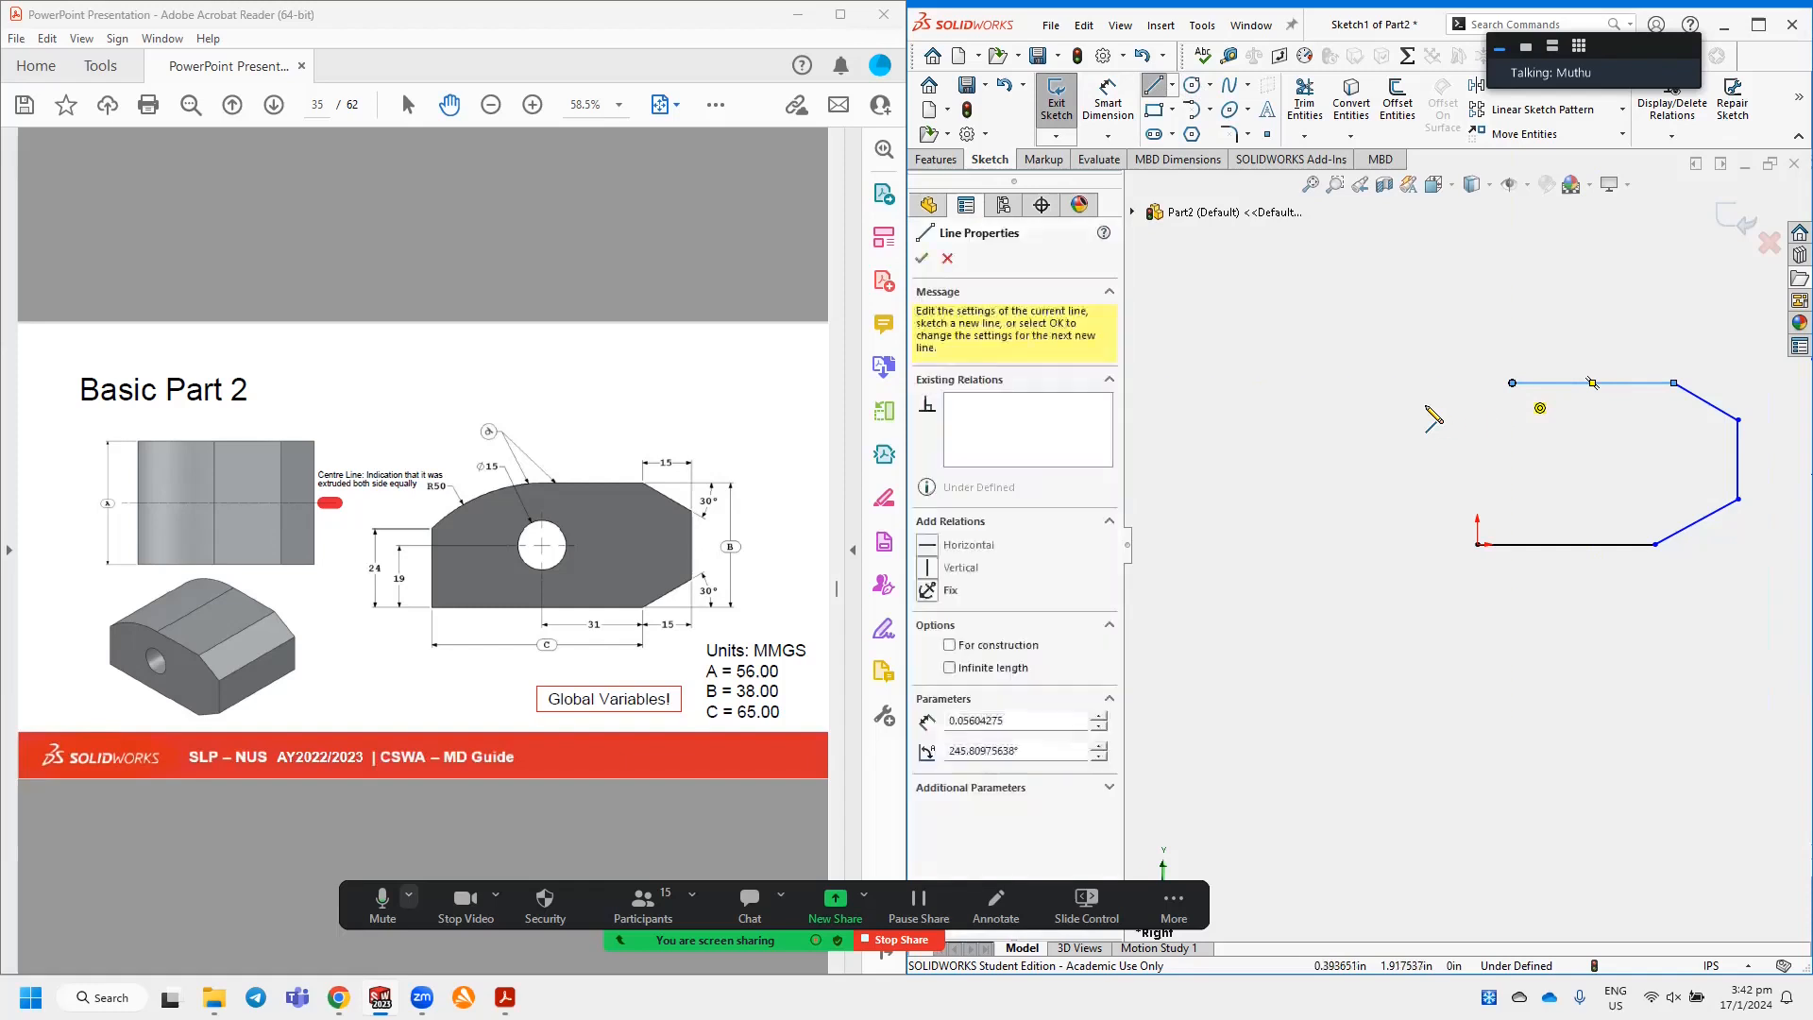
pyautogui.click(1512, 384)
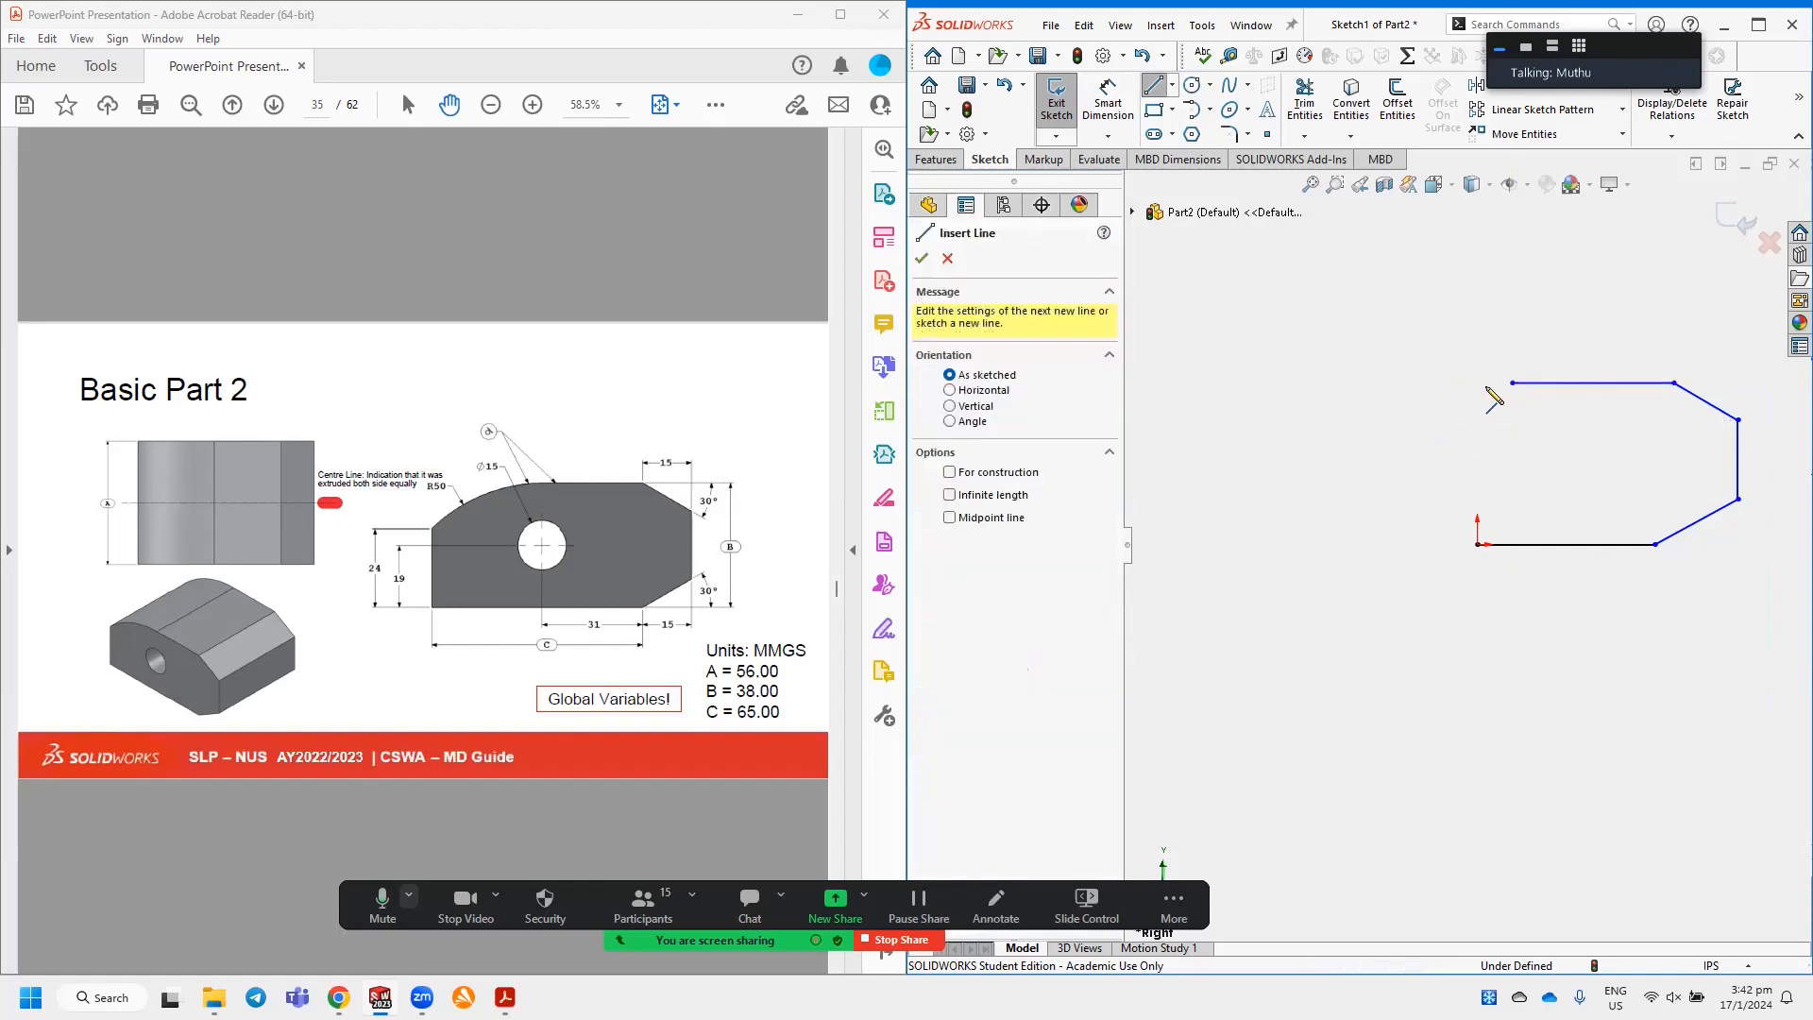
# Close the profile with a tangent arc from the top edge, a vertical line down to origin level and a bottom line about 3 in long.
pyautogui.click(1513, 384)
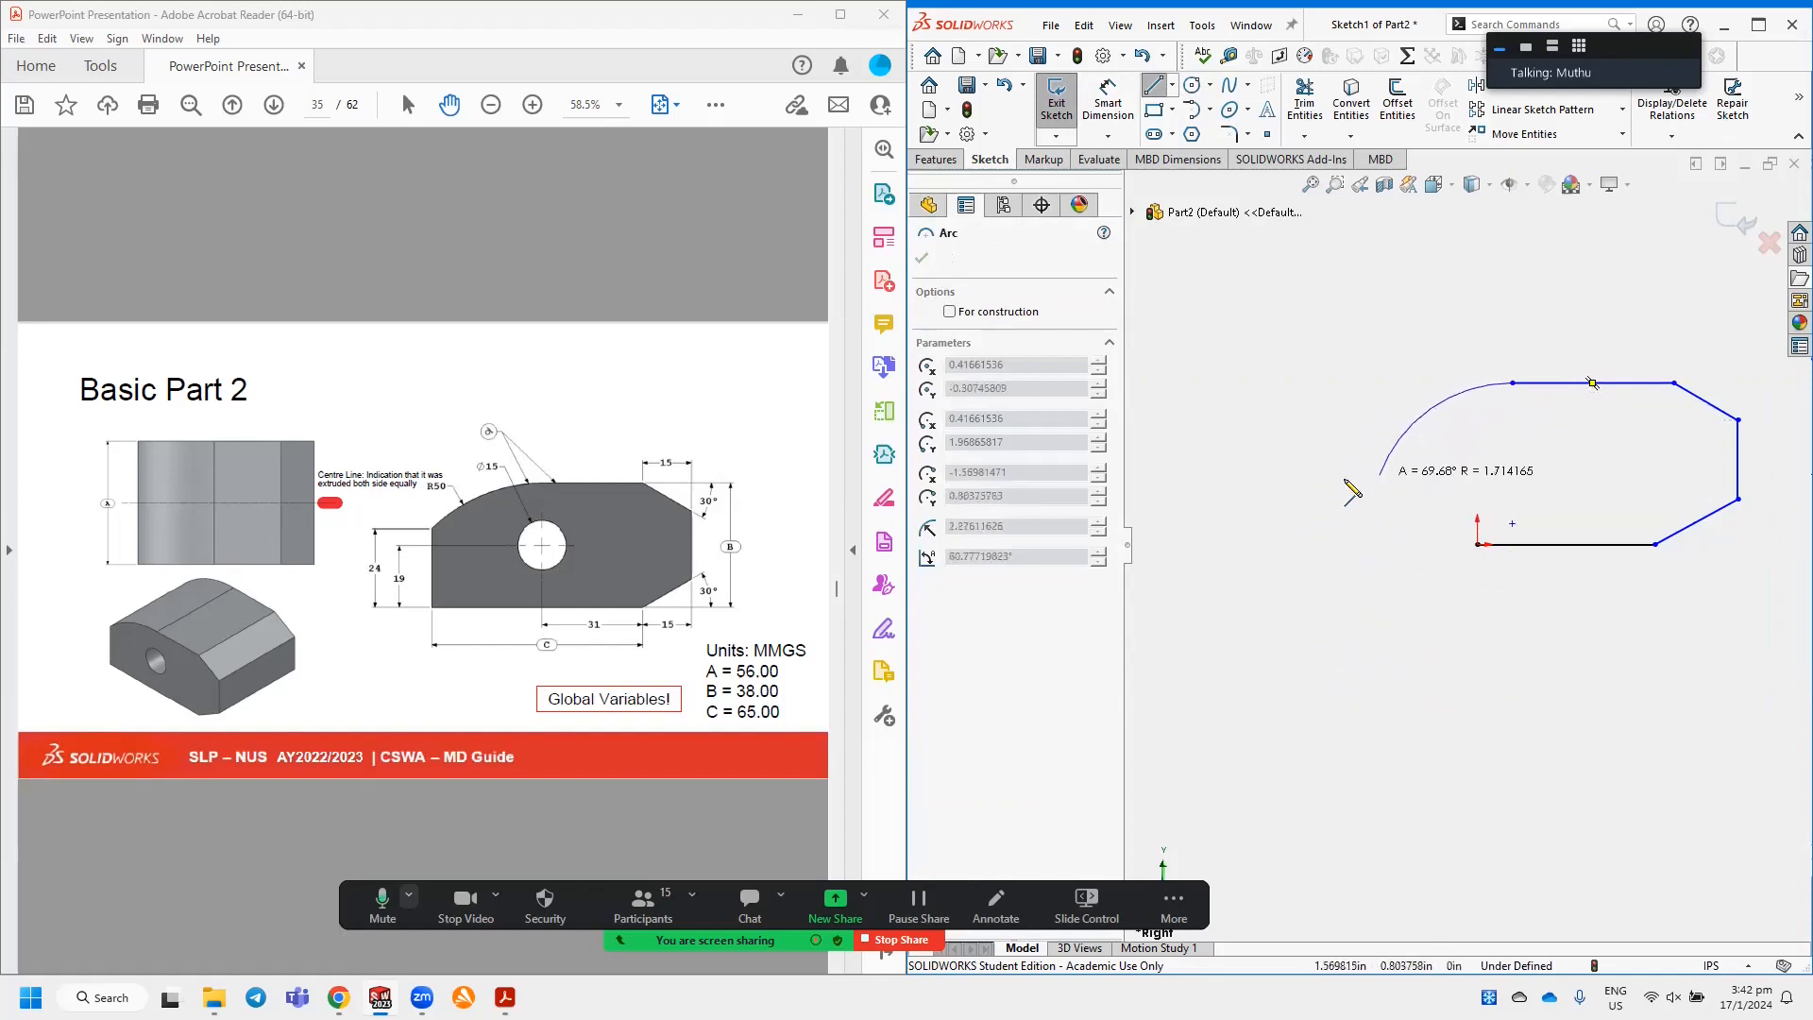
pyautogui.click(1409, 432)
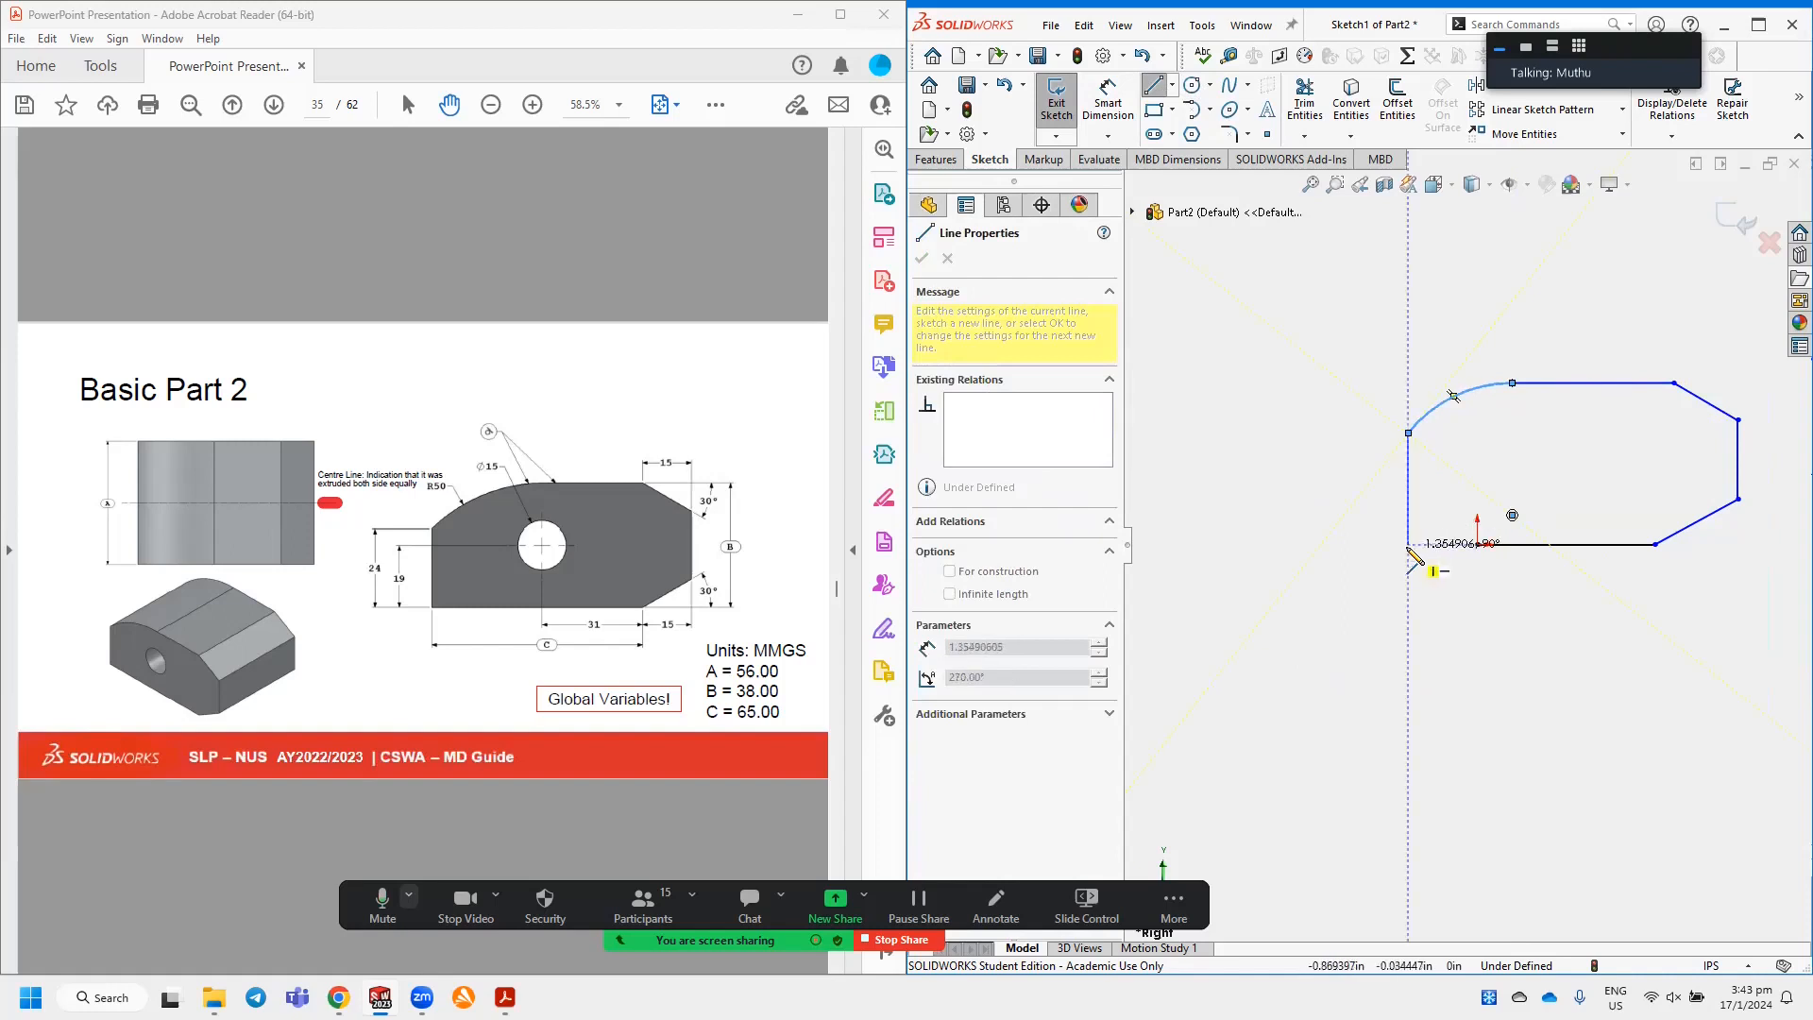
pyautogui.click(1408, 544)
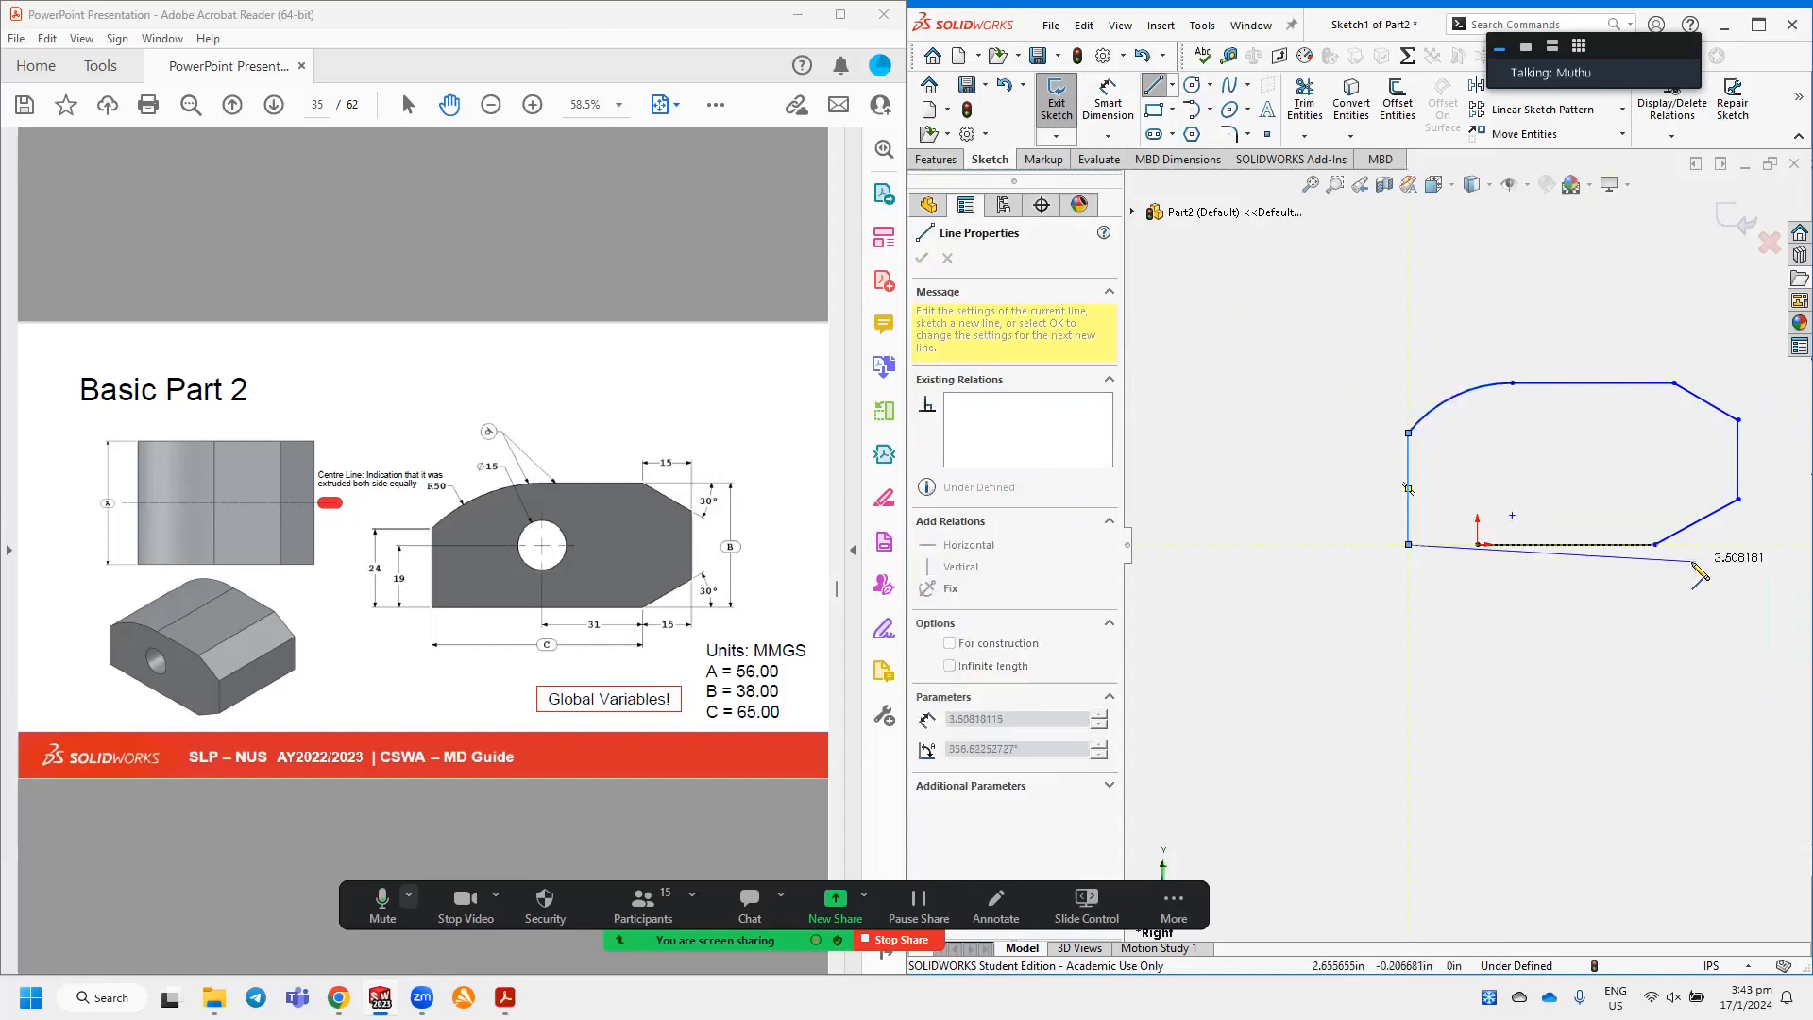
pyautogui.click(1654, 545)
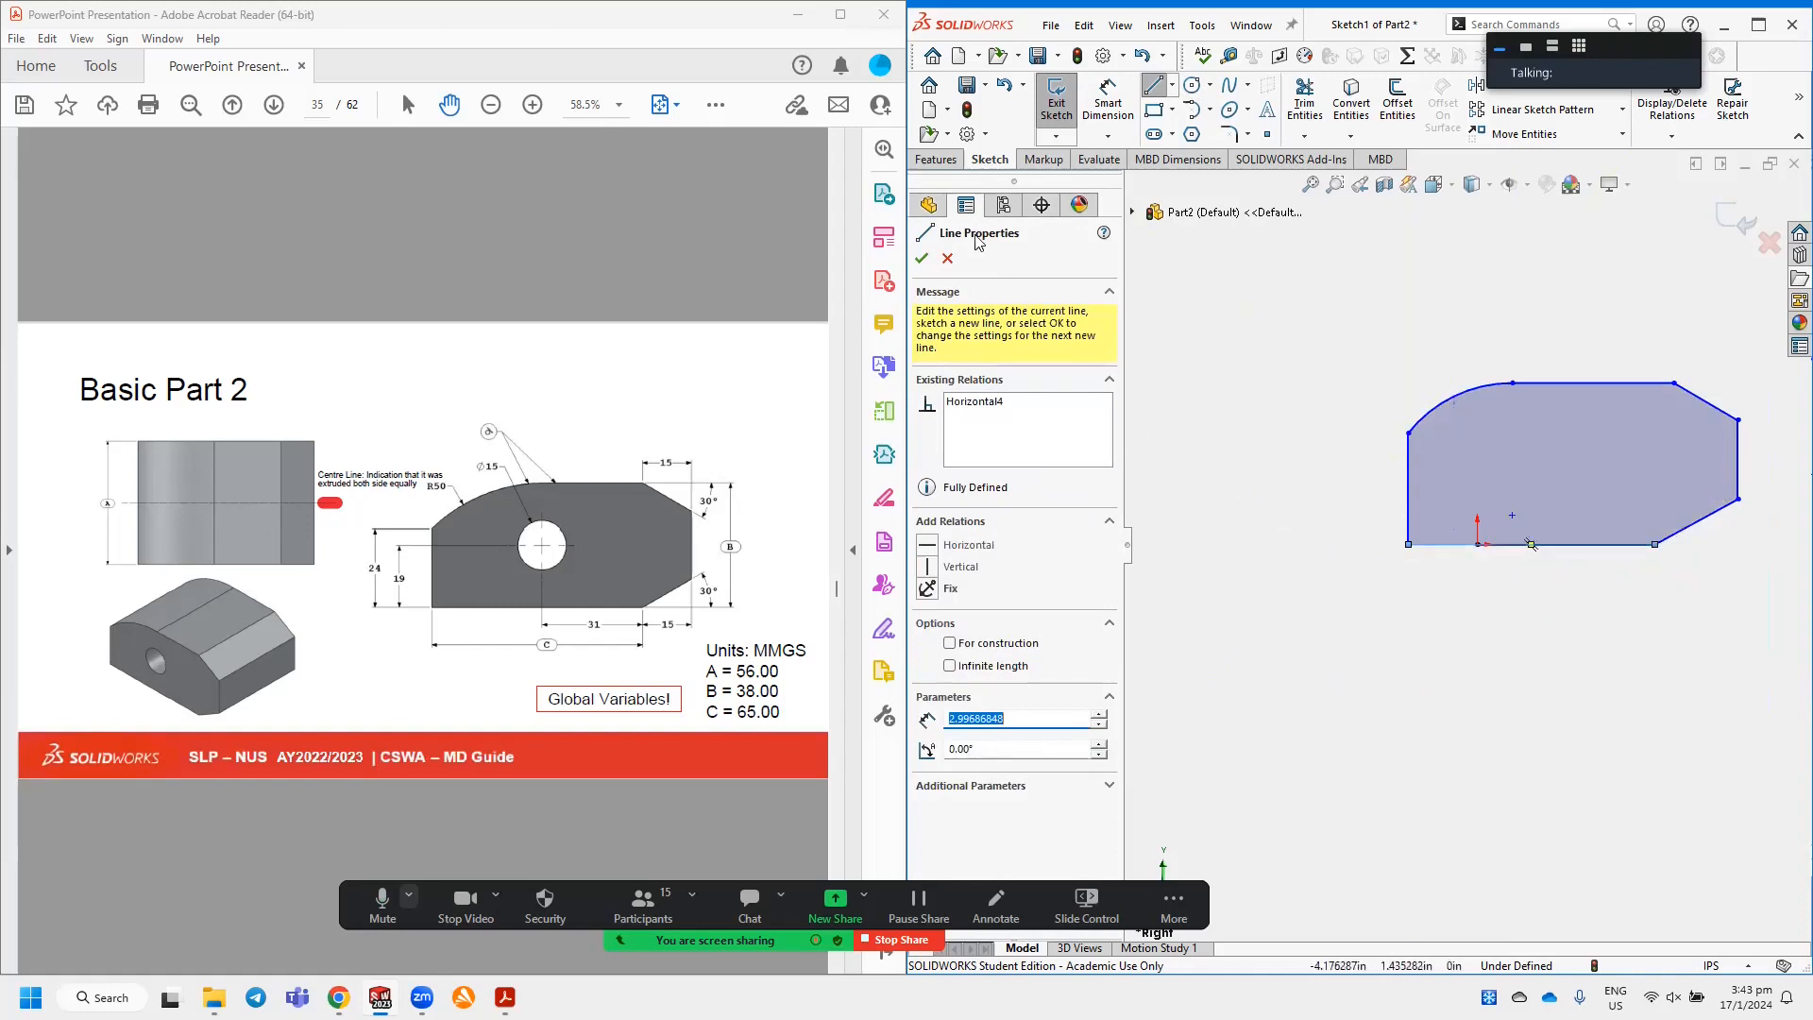
pyautogui.click(929, 258)
# Sketch a circle of about 0.34 in radius inside the profile, below the junction of the arc and top edge.
pyautogui.click(1193, 85)
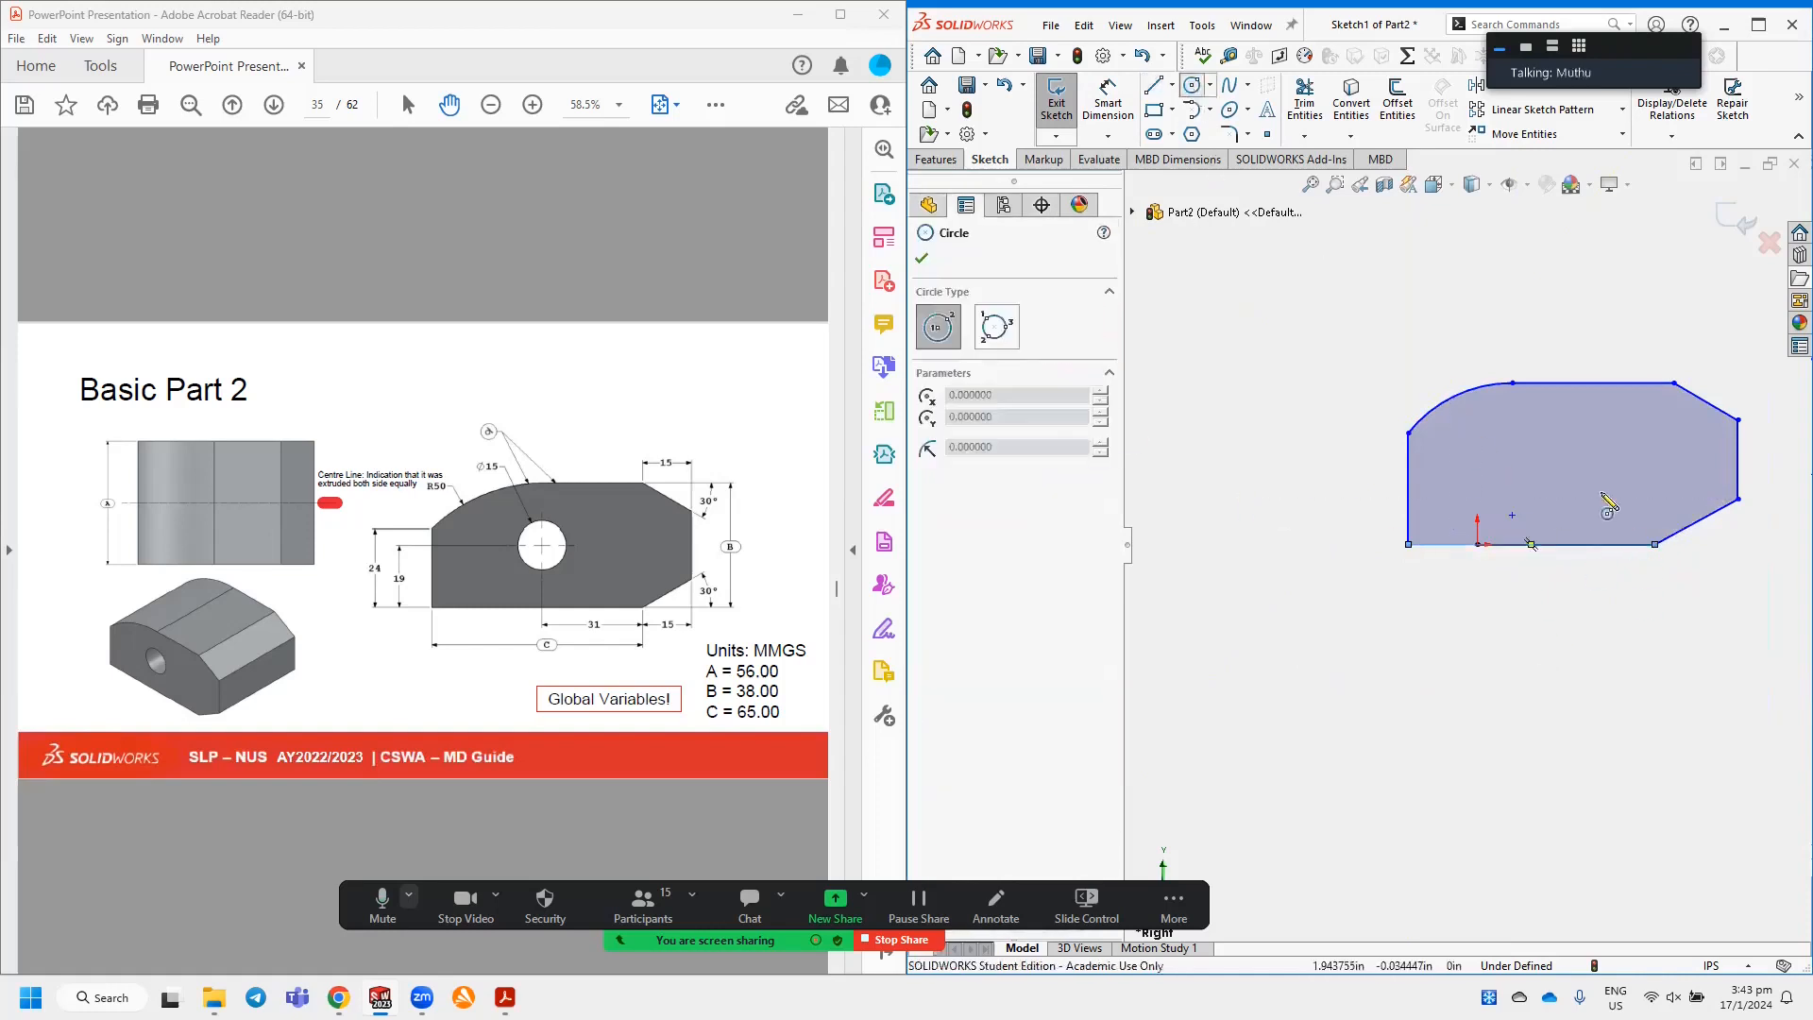
pyautogui.click(1511, 460)
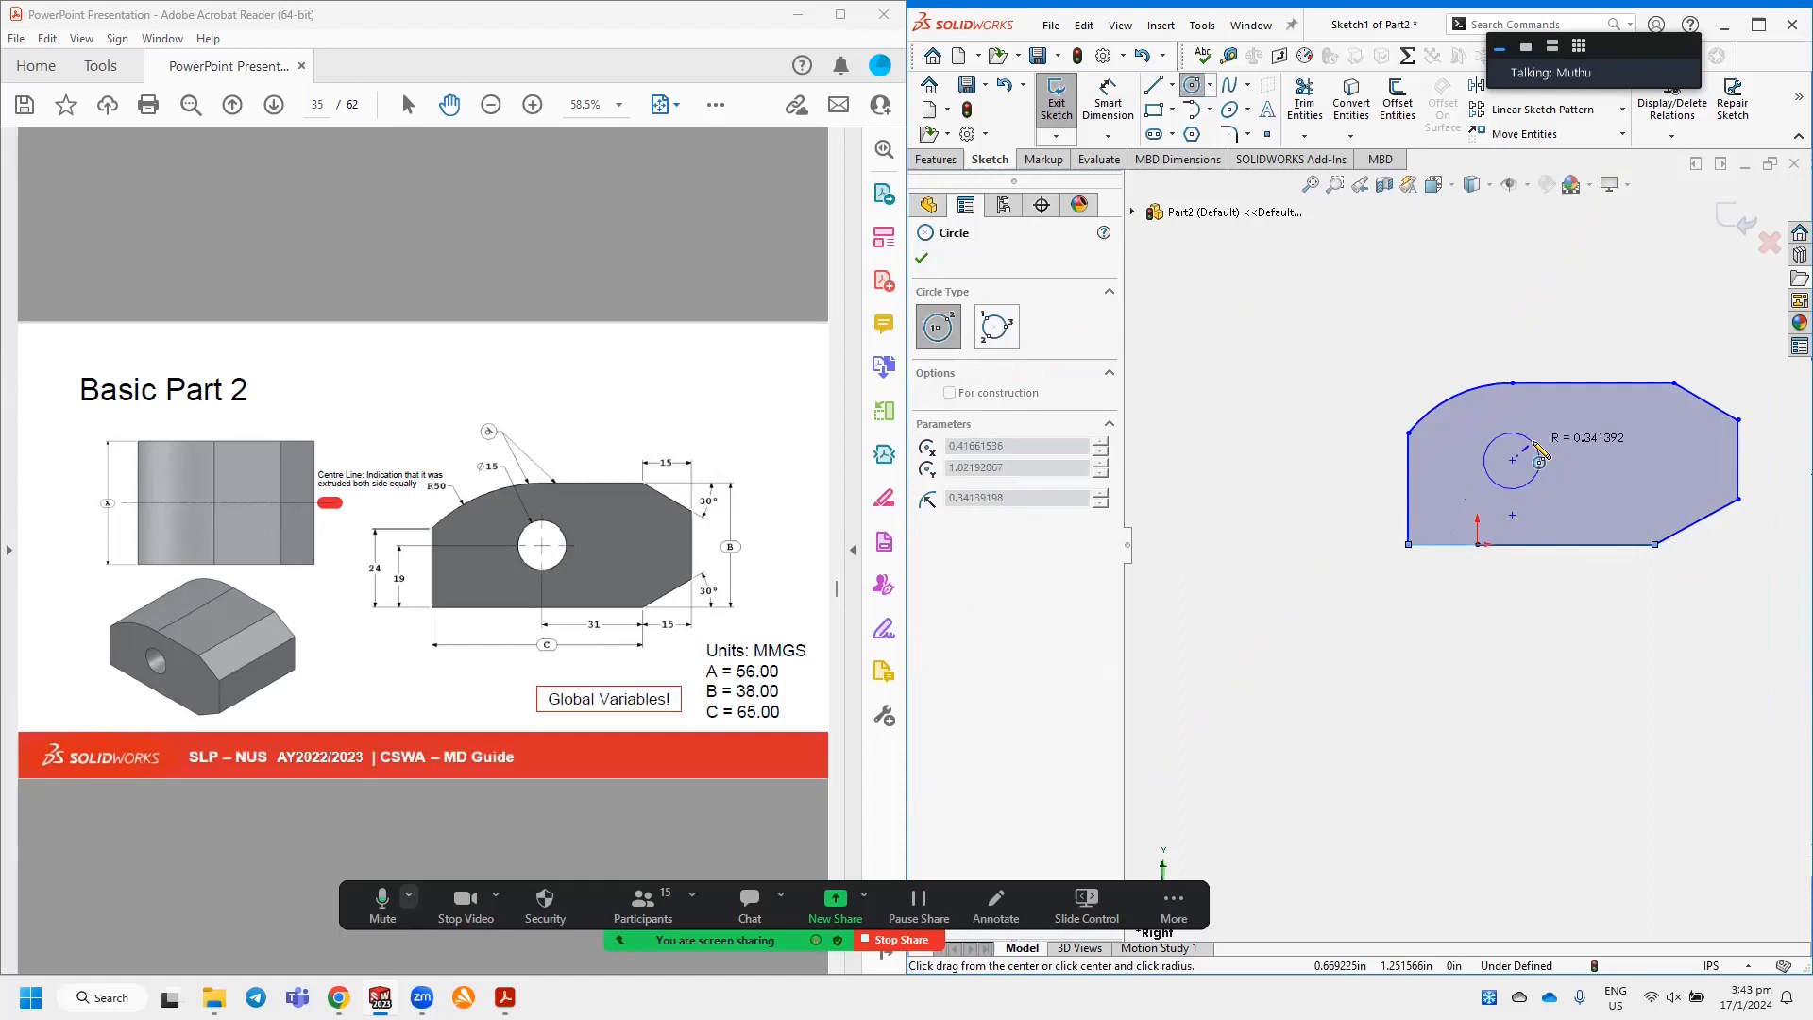
pyautogui.click(1540, 460)
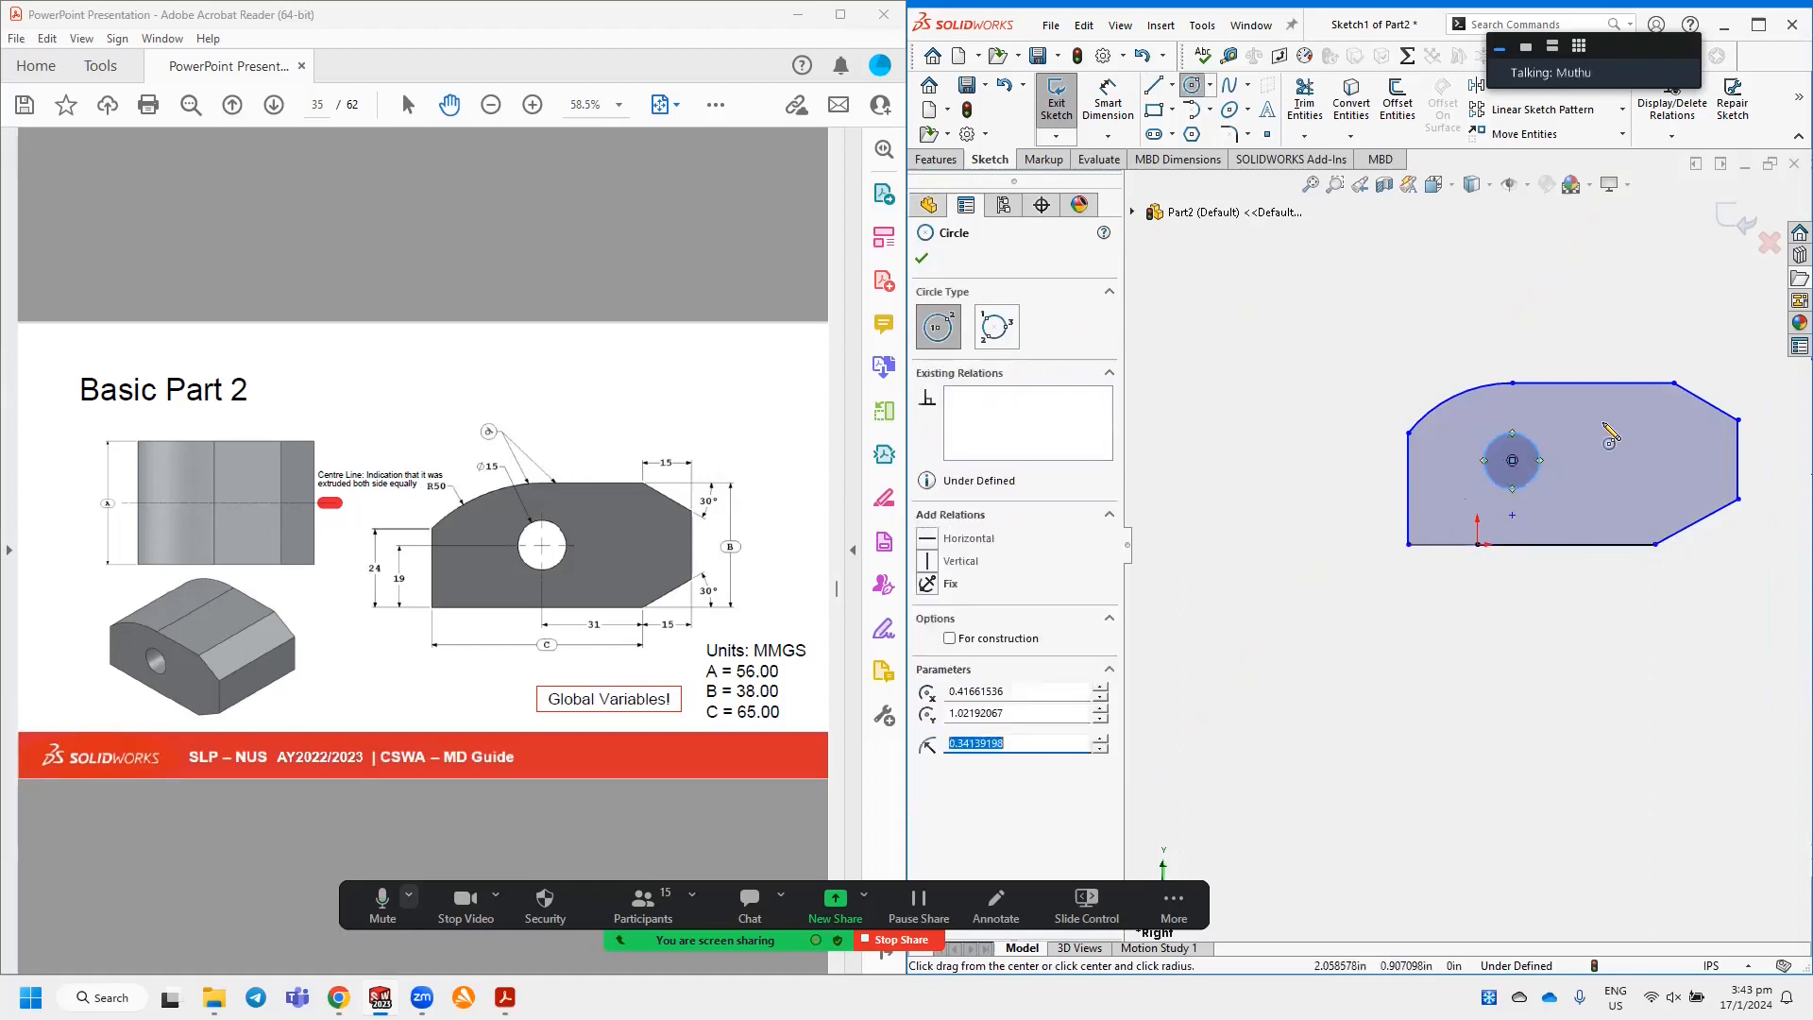
pyautogui.click(936, 159)
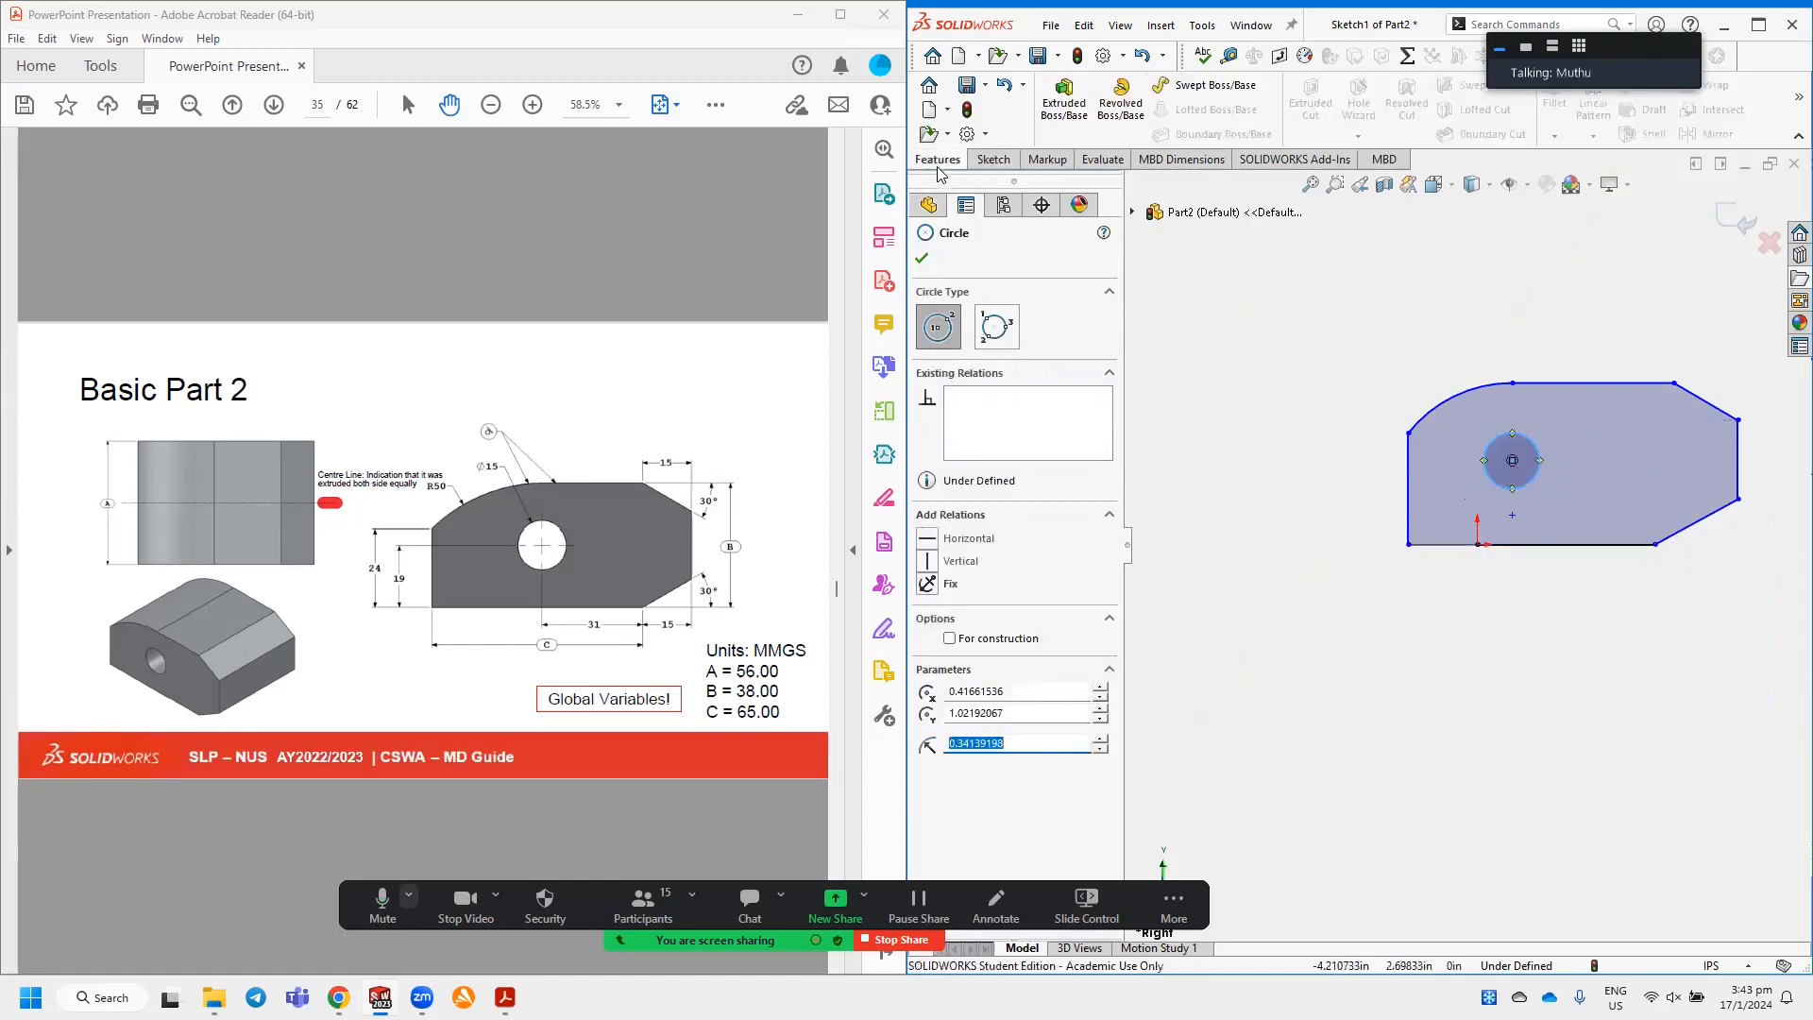
# Dimension the angle between the profile's bottom edge and the lower chamfer, setting it to 150 degrees.
pyautogui.click(994, 159)
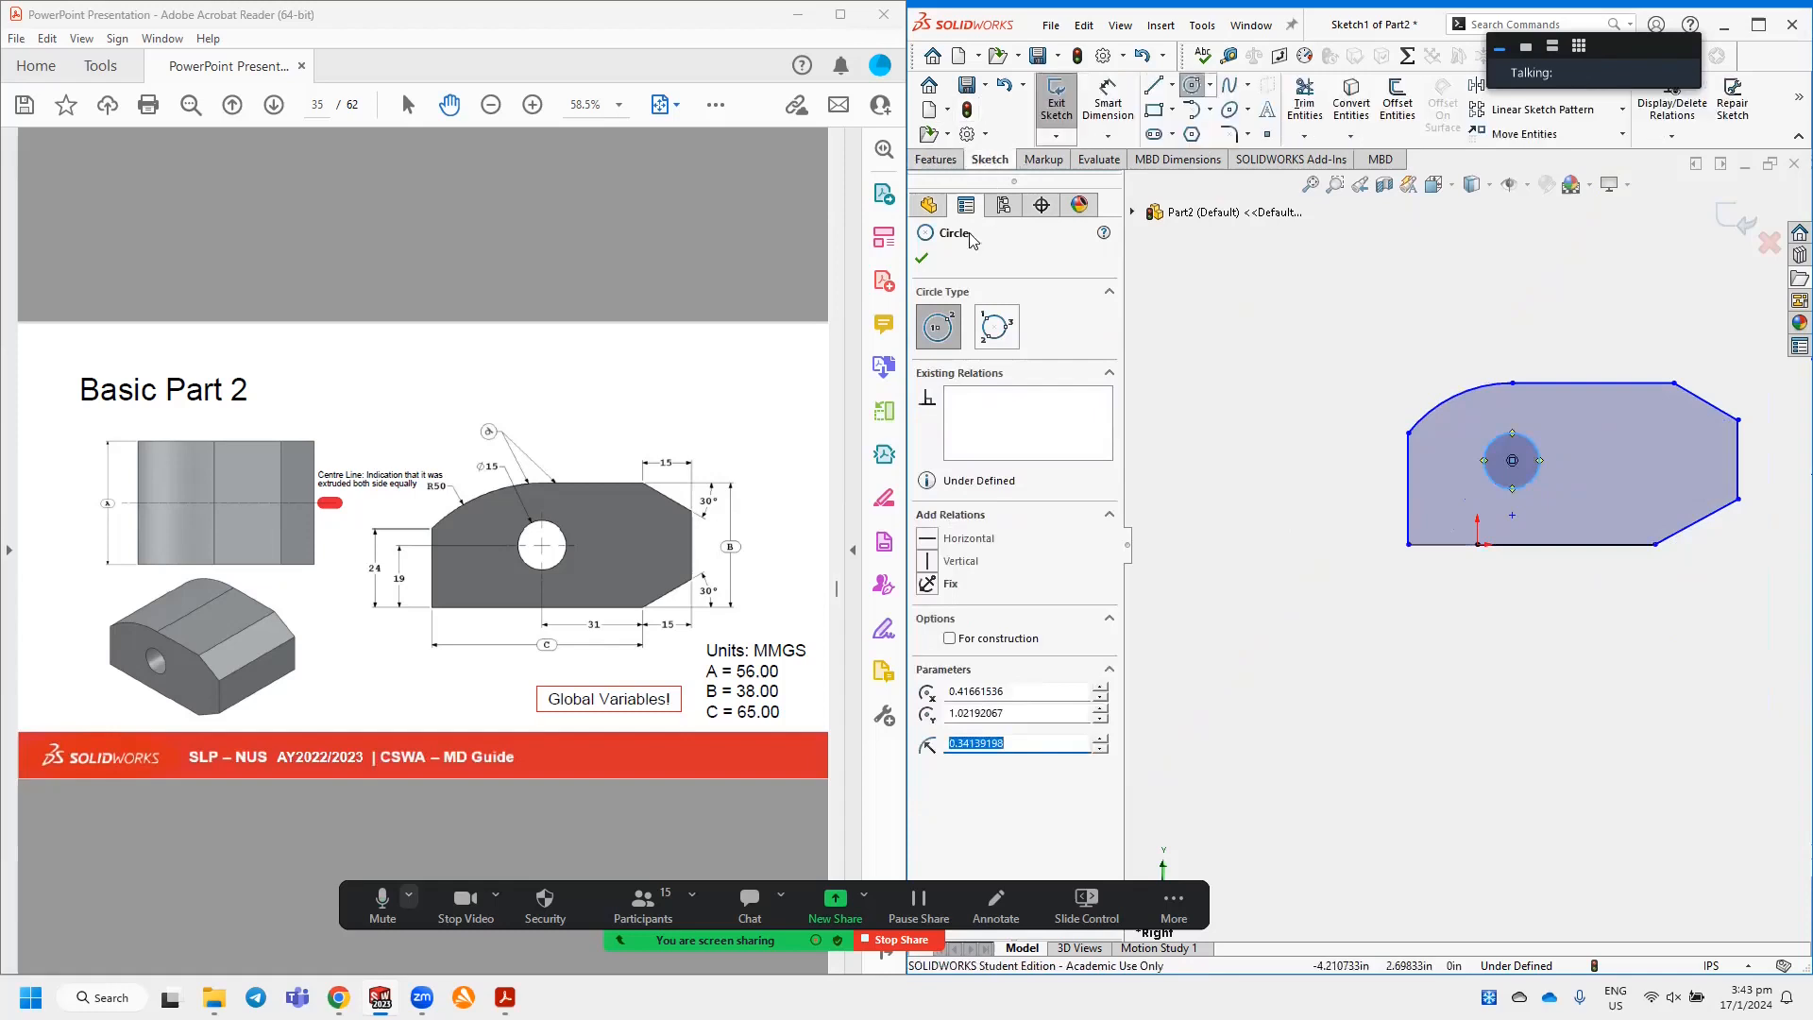
pyautogui.click(921, 258)
pyautogui.click(1107, 99)
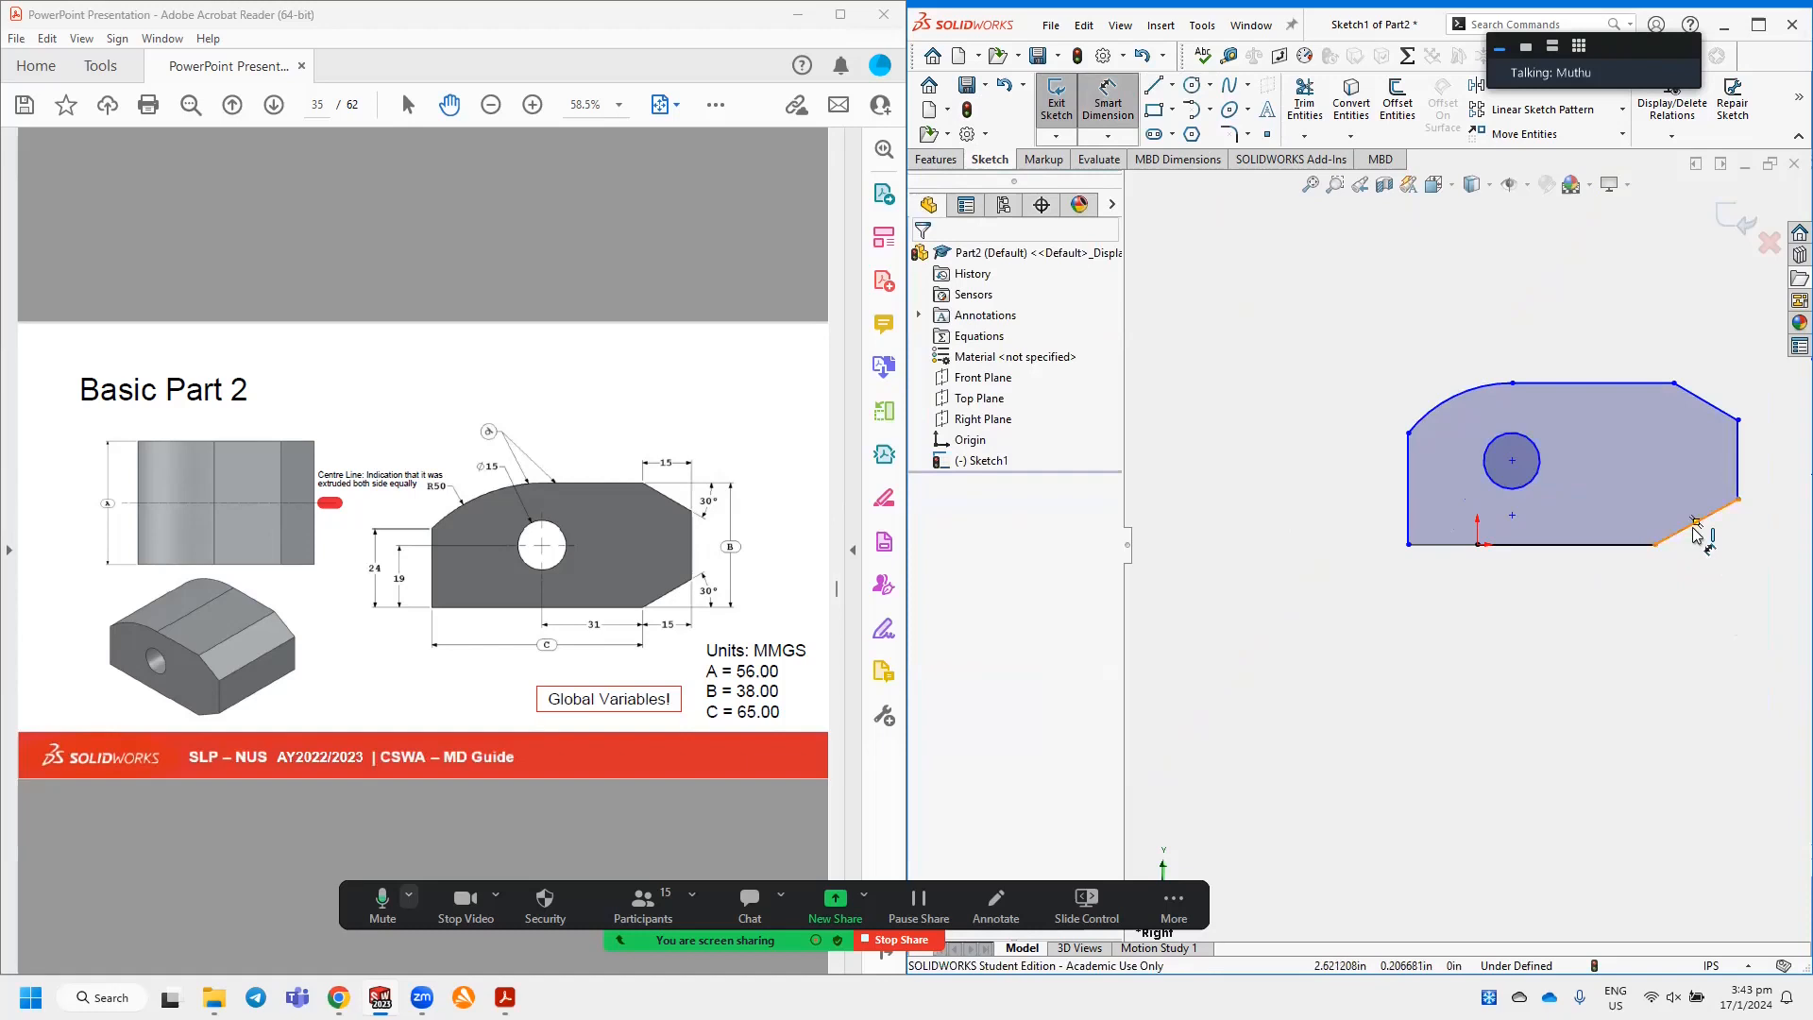
pyautogui.click(1565, 546)
pyautogui.click(1570, 544)
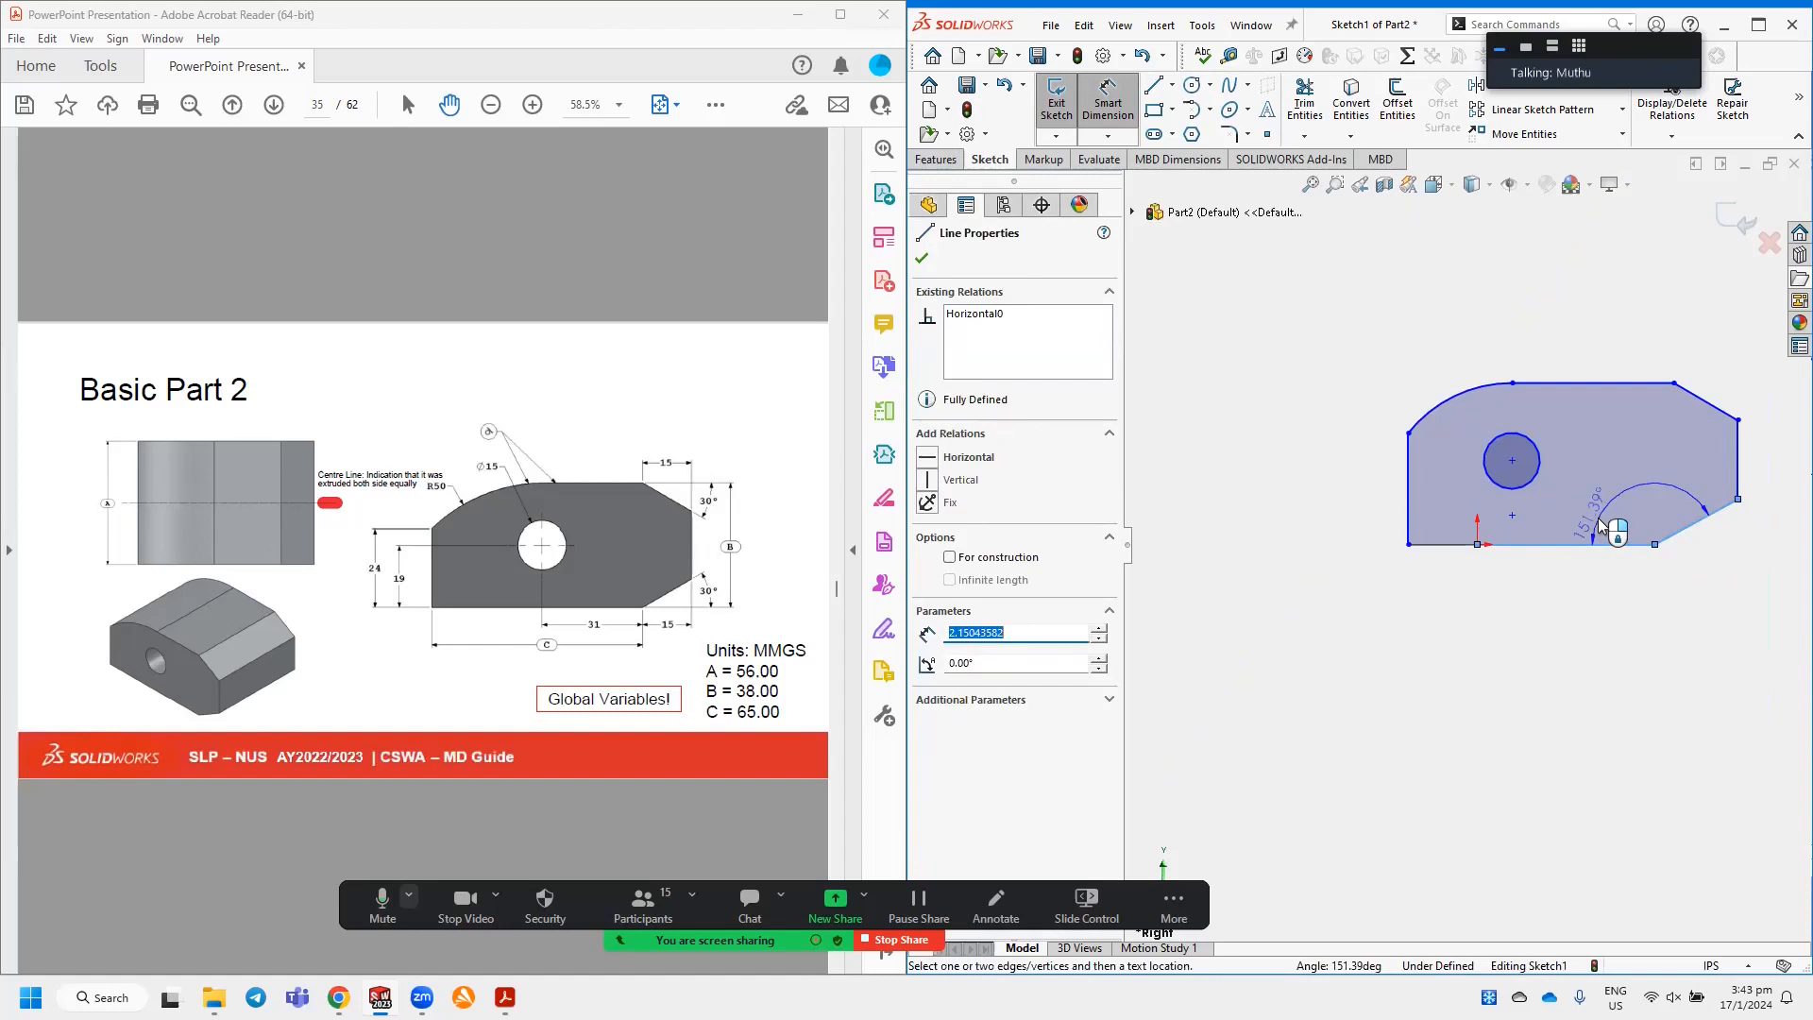
pyautogui.click(1617, 500)
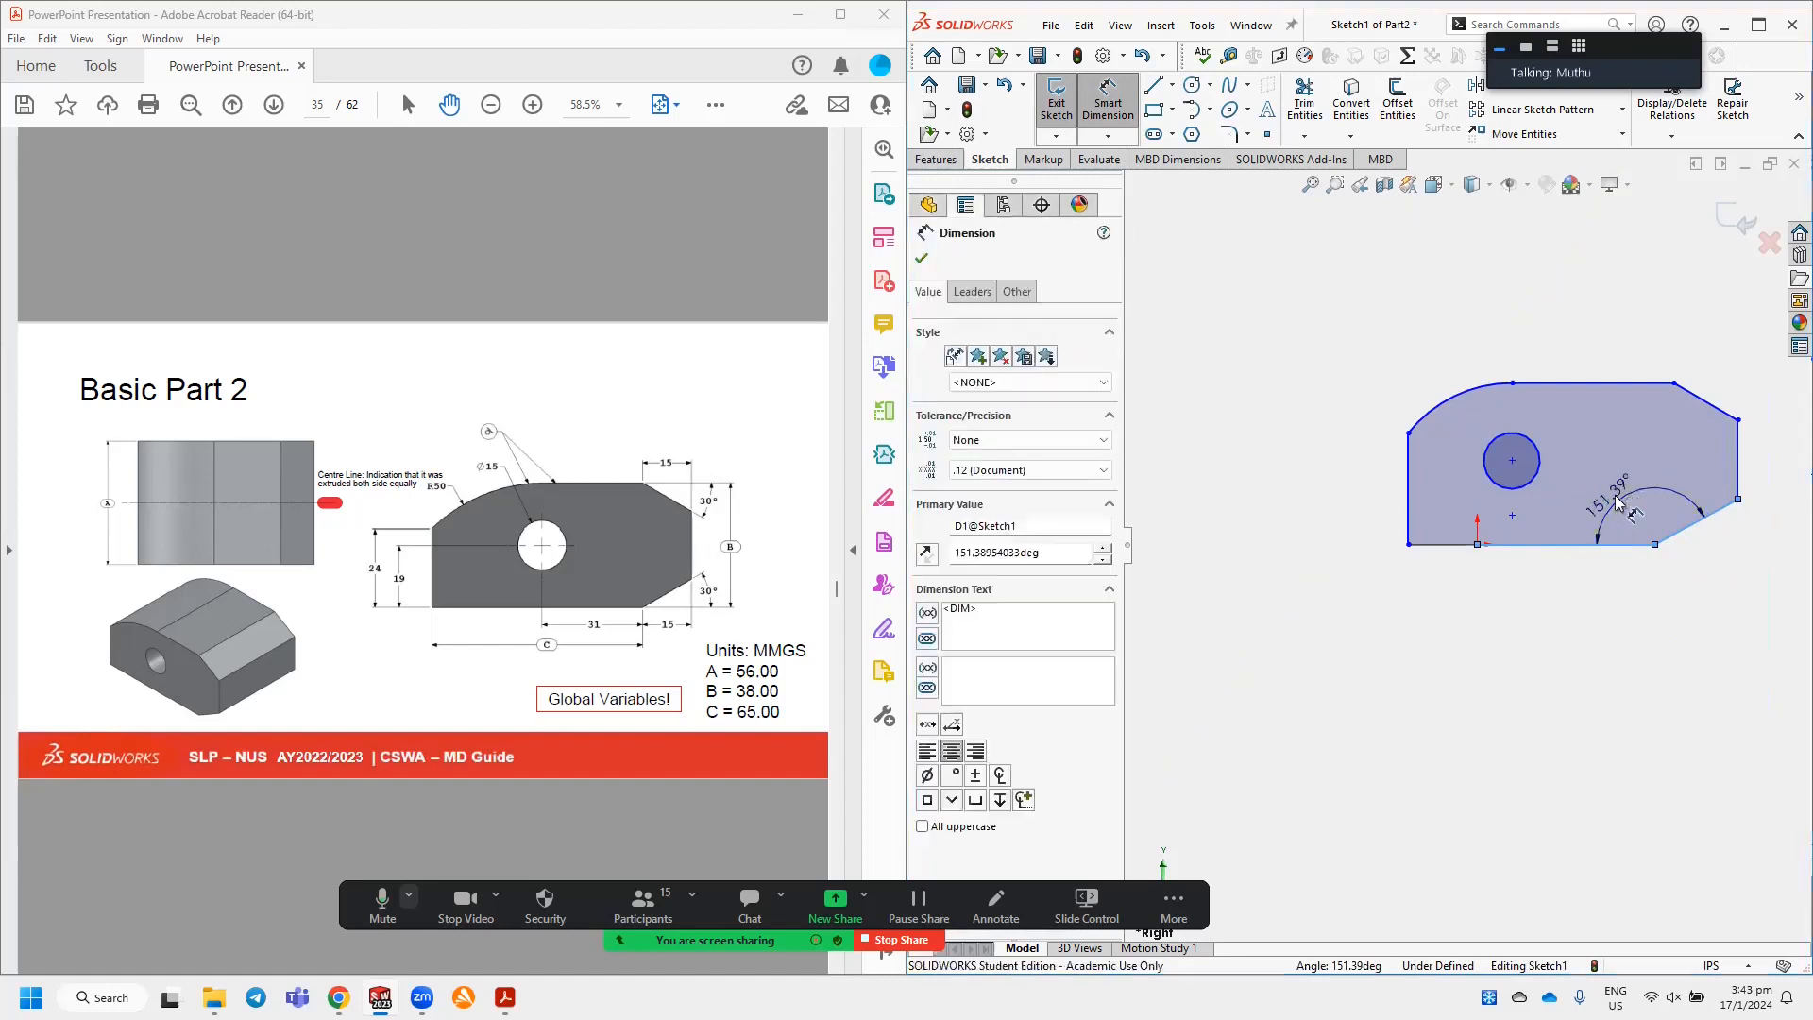
pyautogui.write('150deg')
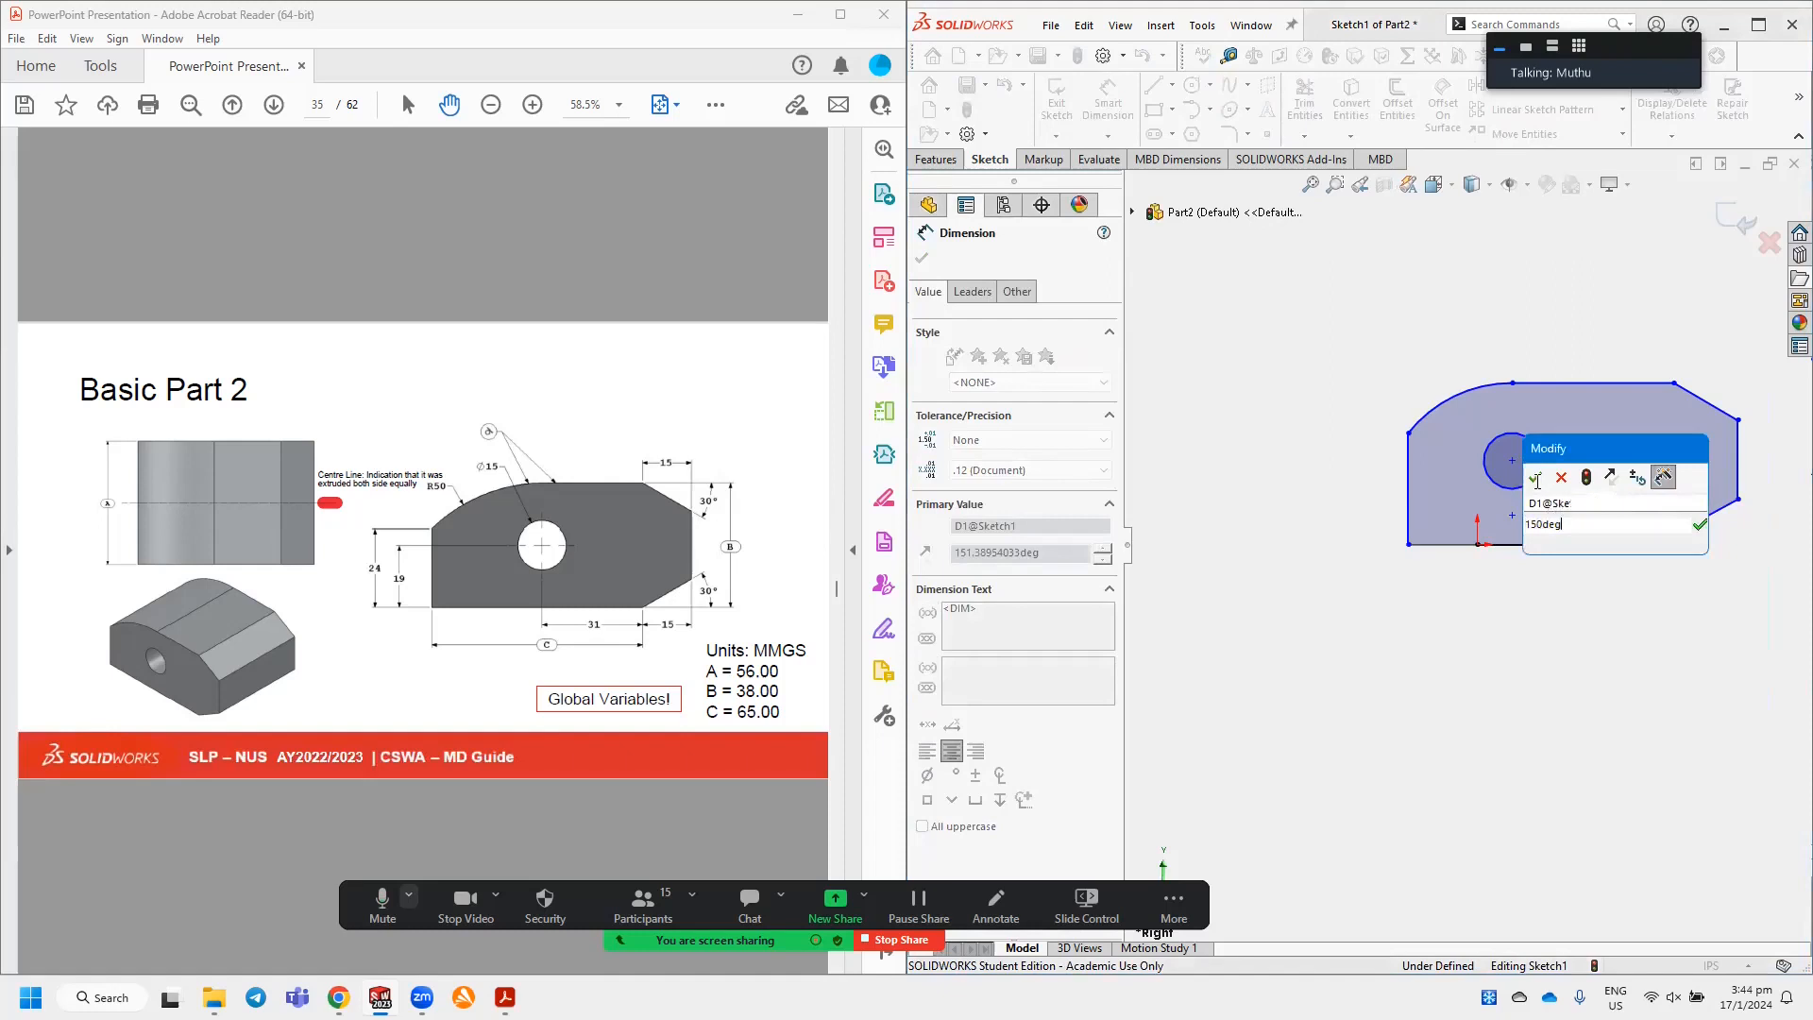
pyautogui.click(1535, 477)
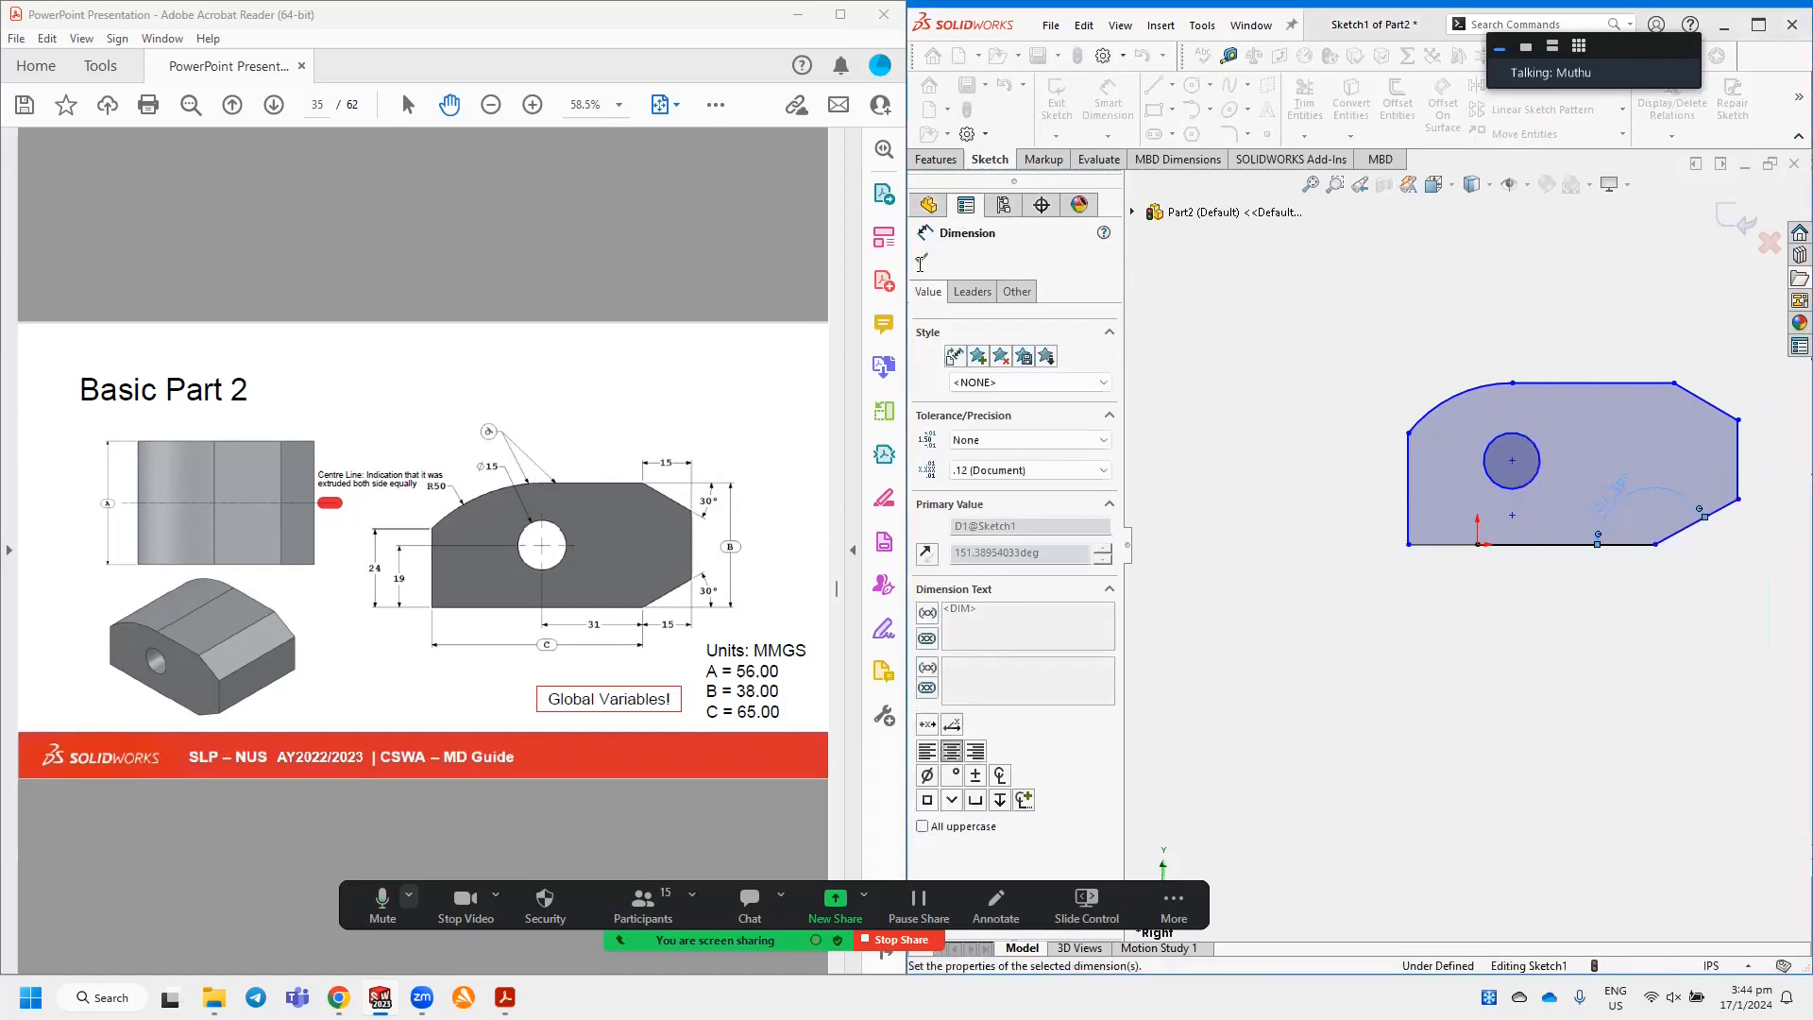
pyautogui.click(922, 261)
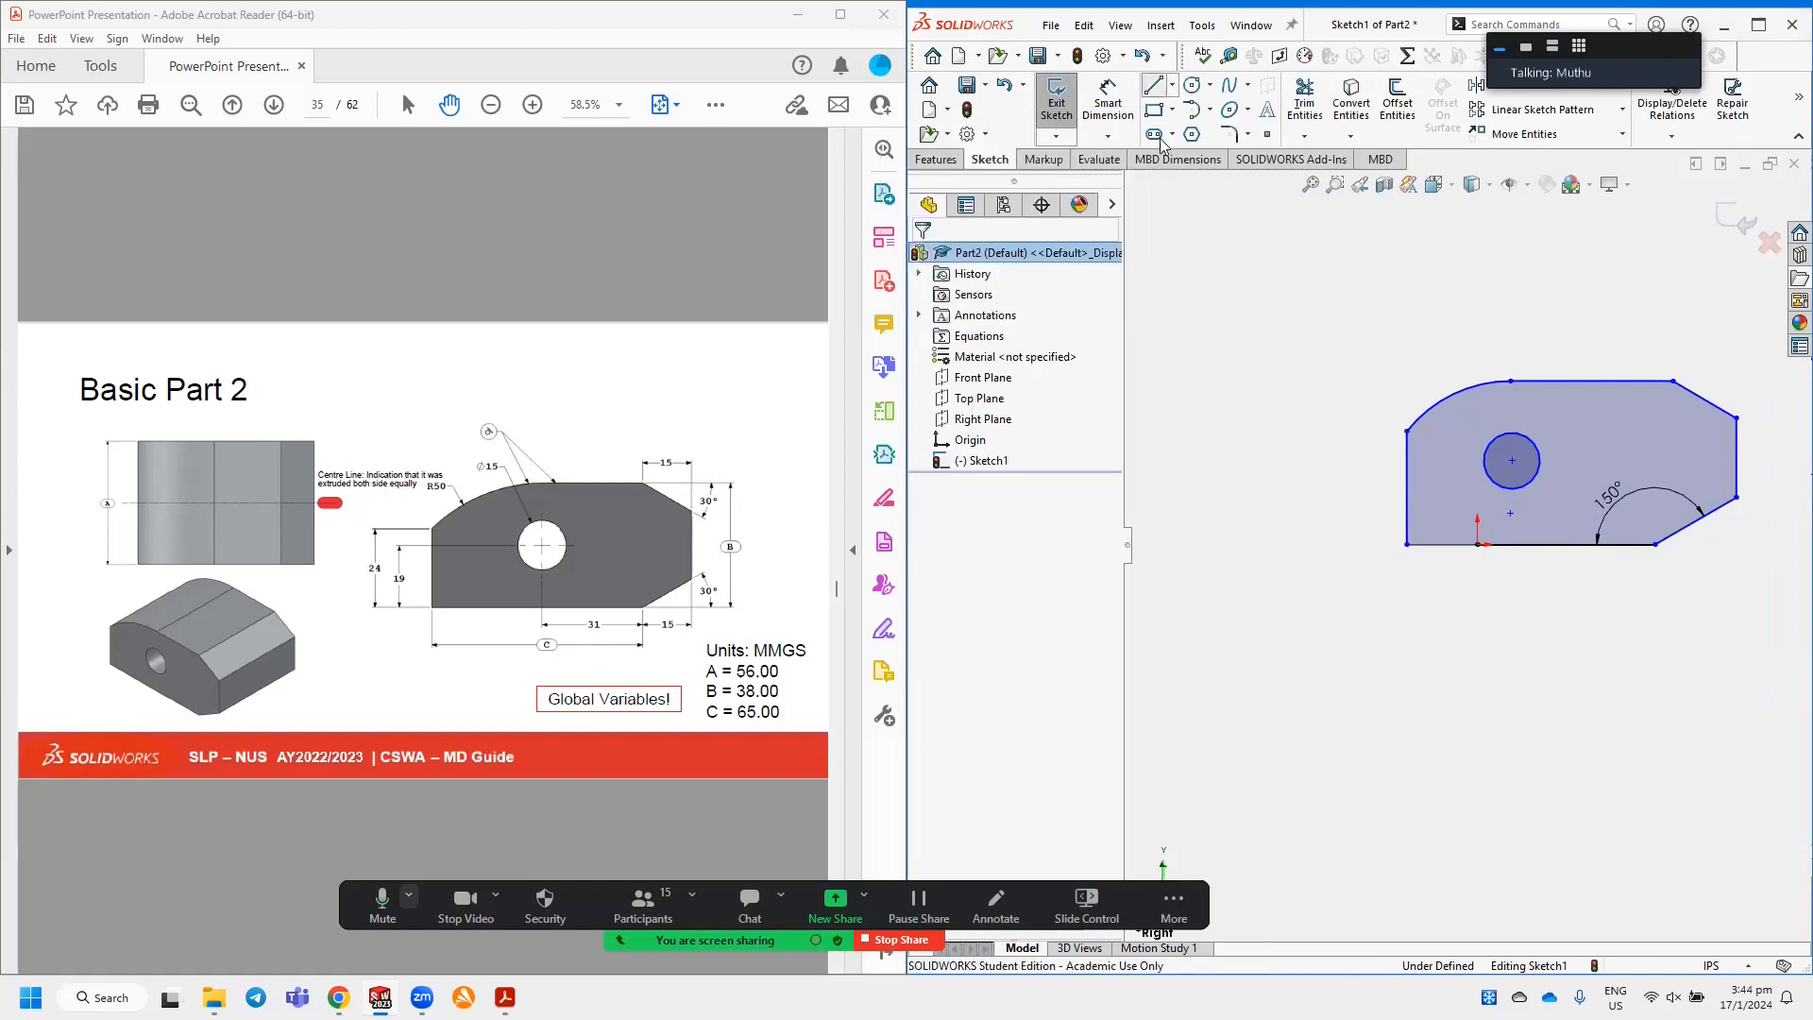
pyautogui.click(1153, 85)
pyautogui.click(973, 473)
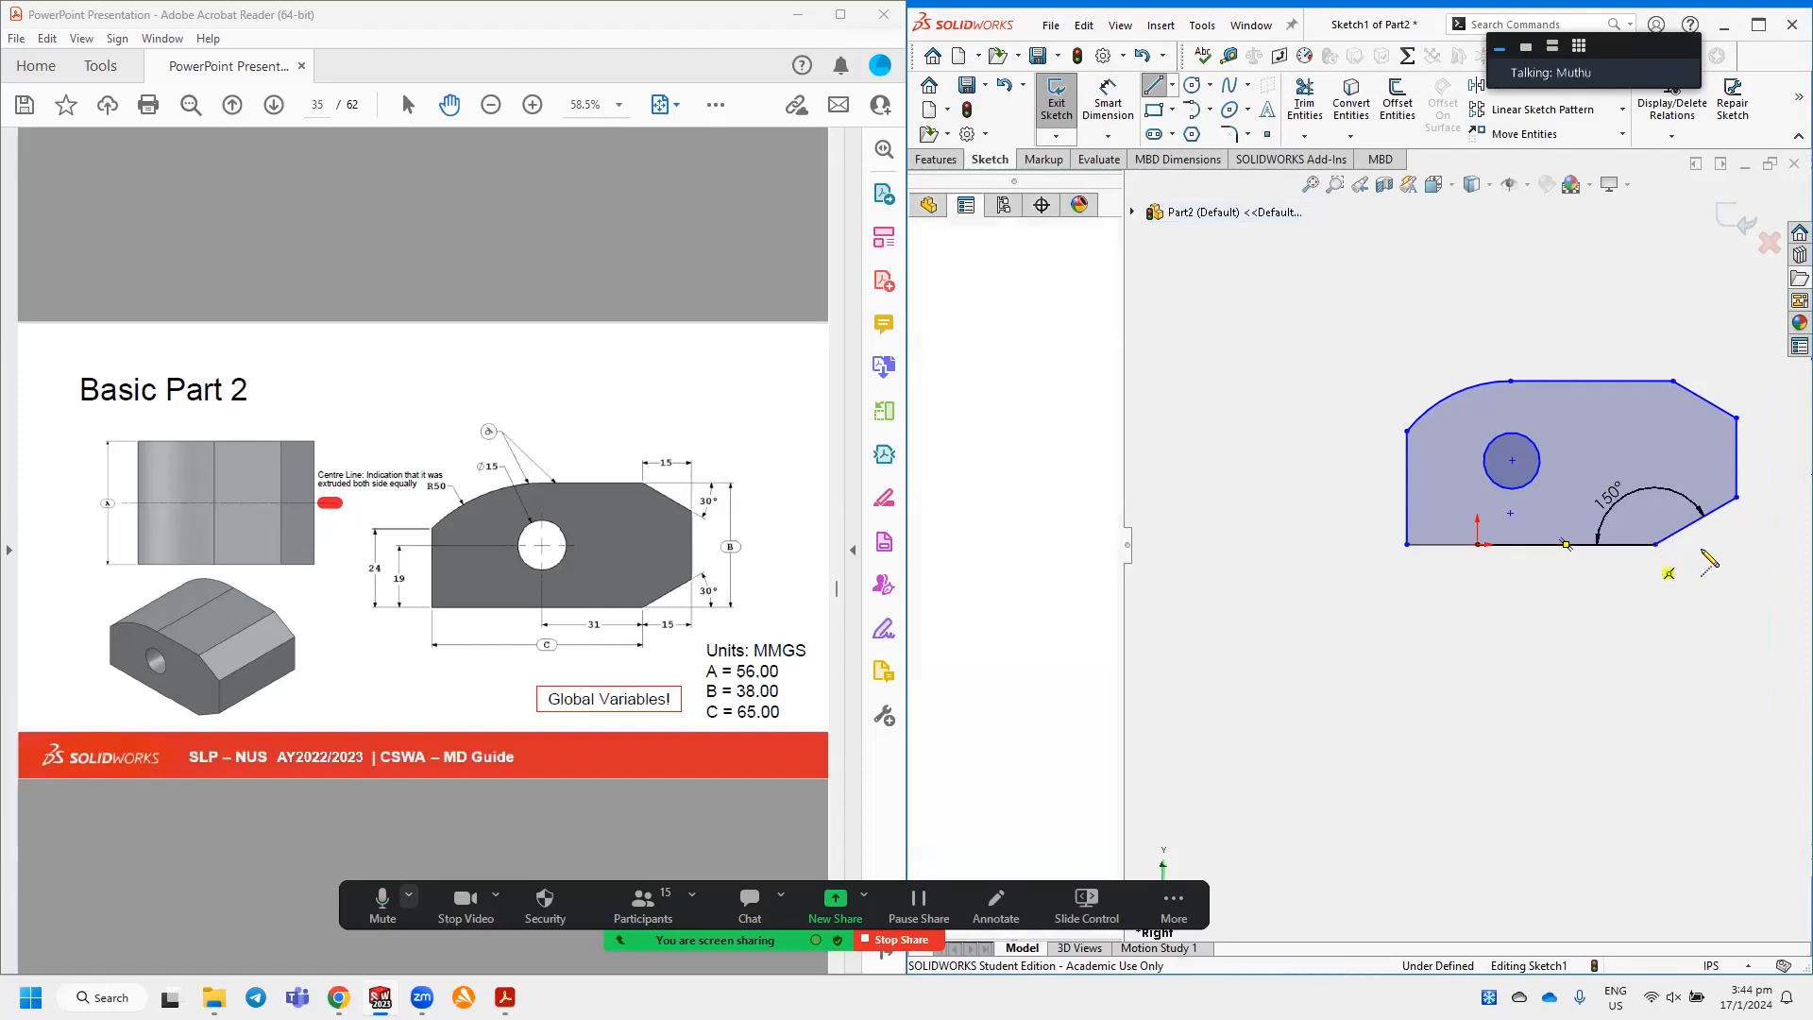
pyautogui.click(1644, 546)
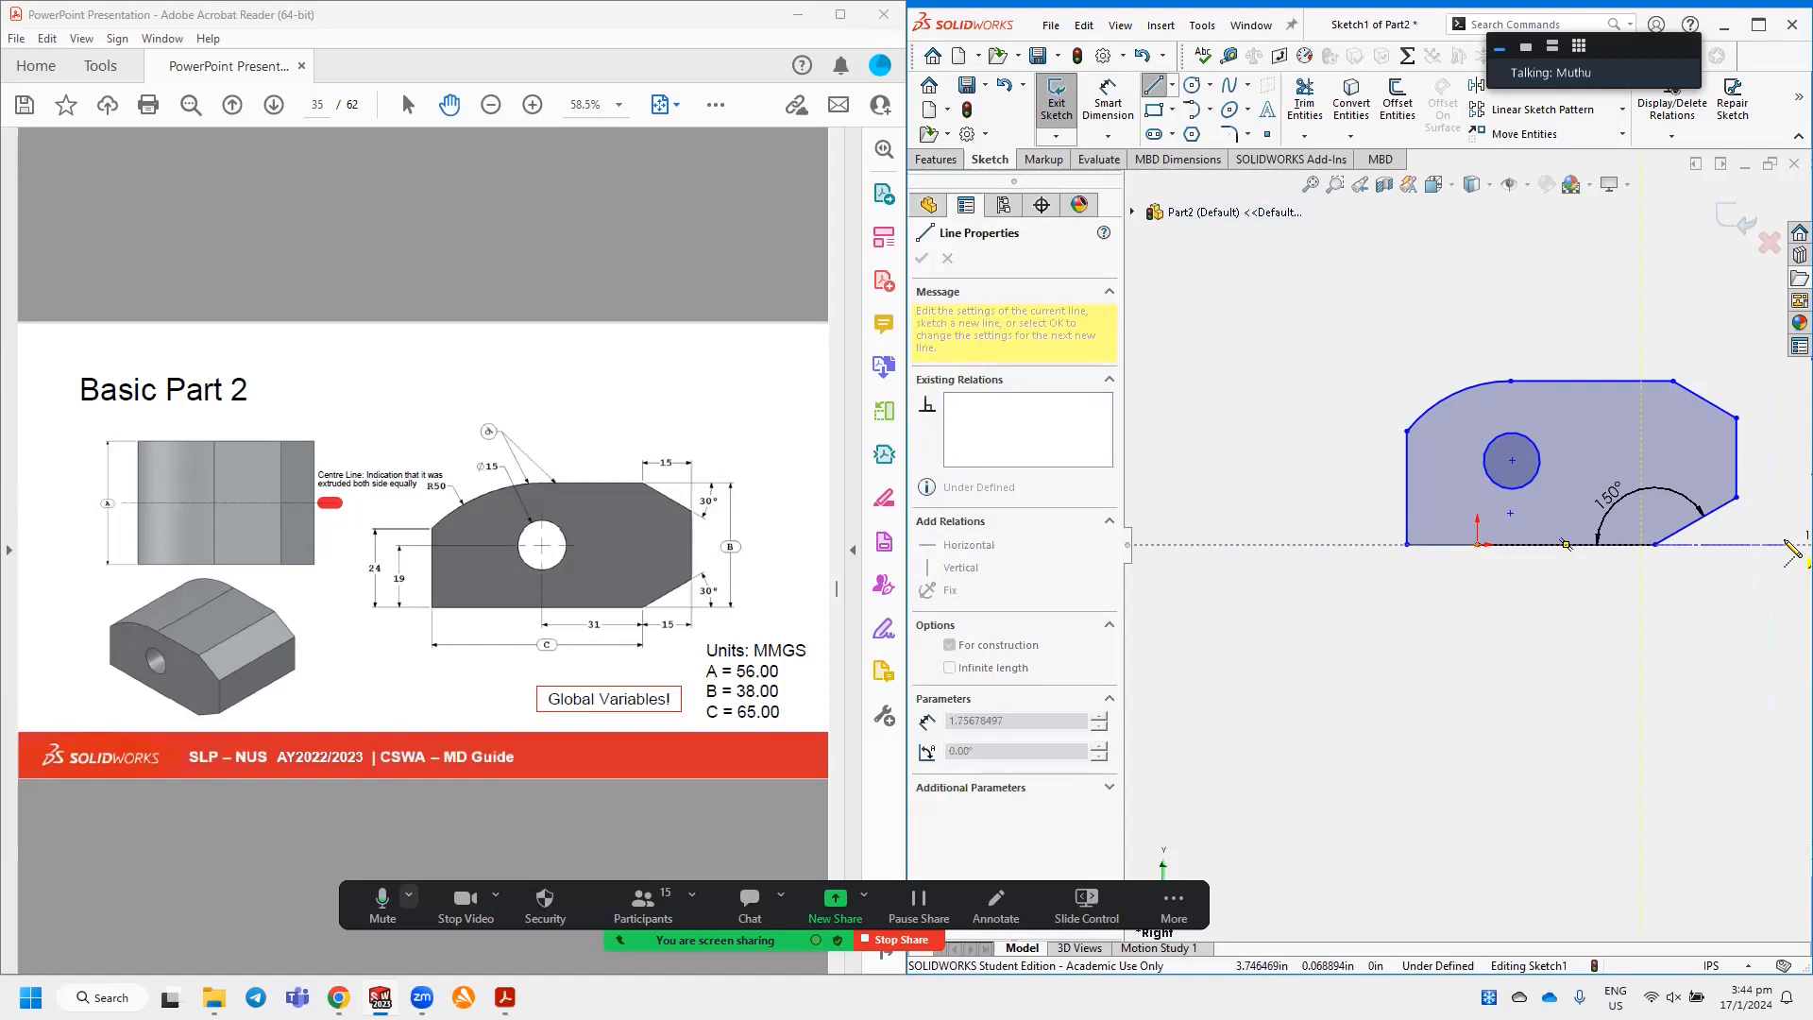
pyautogui.scroll(-1, 1785, 542)
pyautogui.scroll(2, 1784, 544)
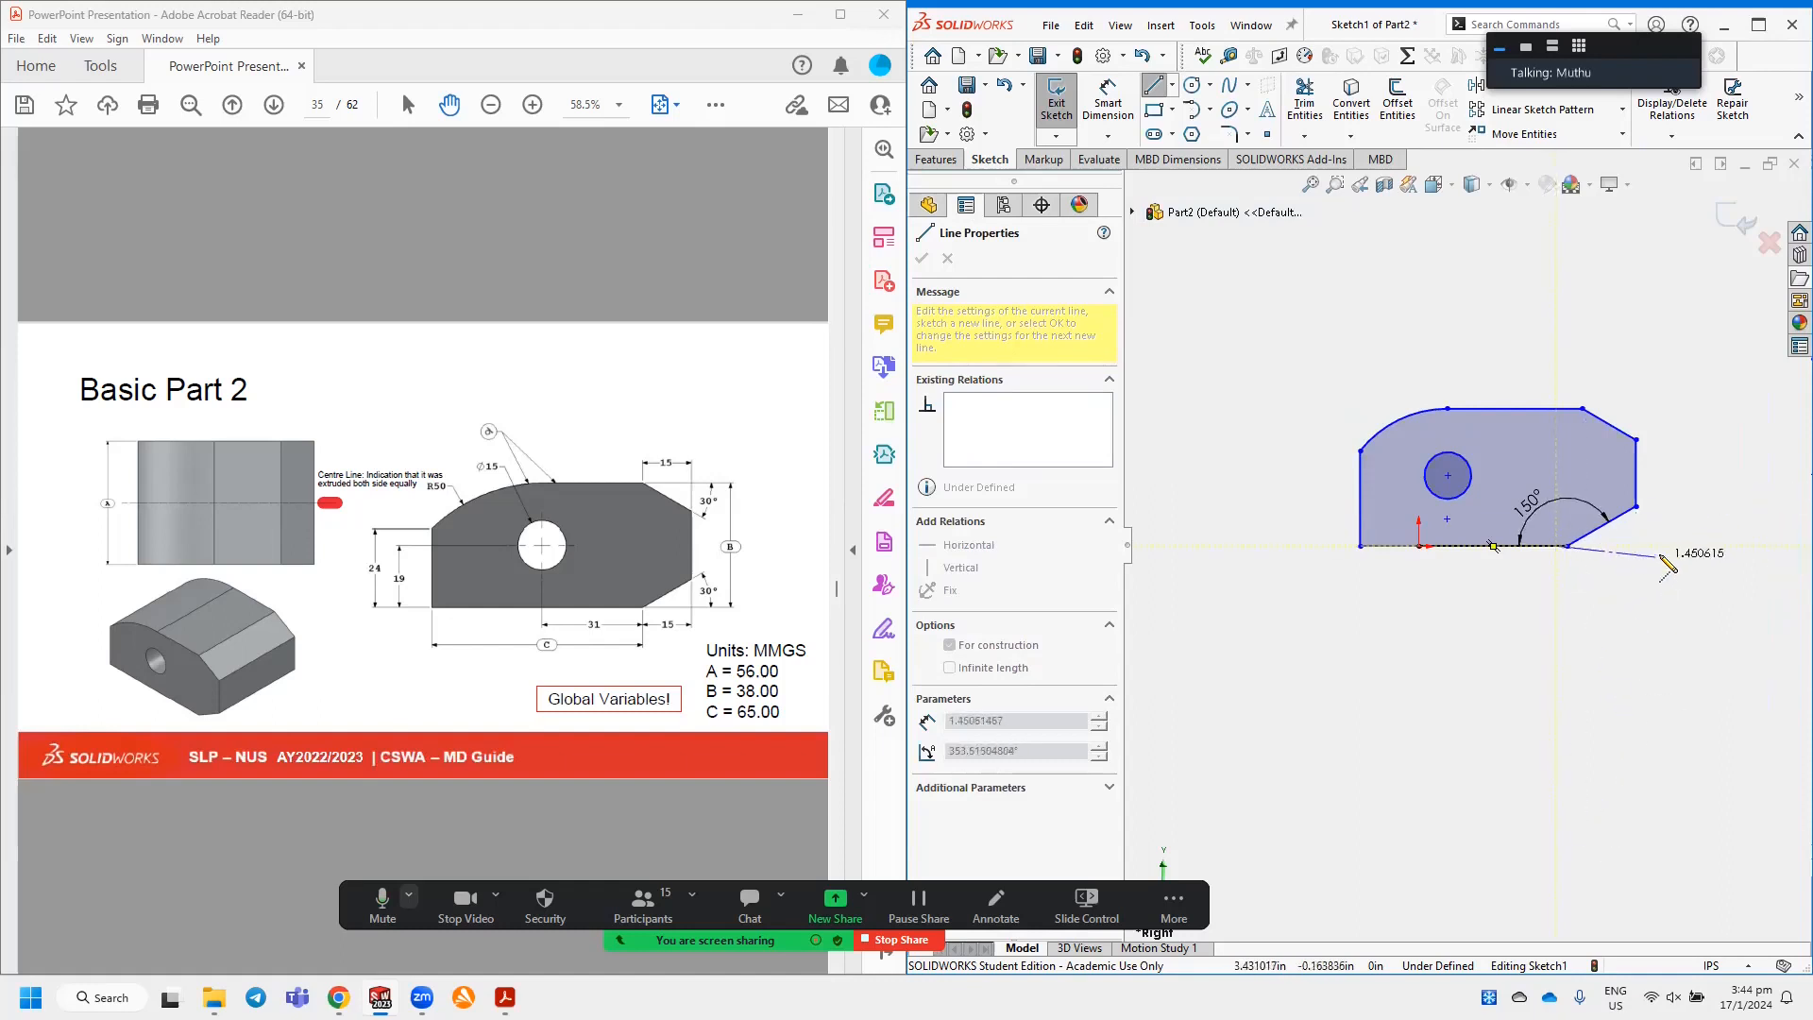
pyautogui.press('Escape')
# Replace the 150° dimension with one for the reflex angle between the bottom edge and lower chamfer, placed below the profile.
pyautogui.click(1532, 506)
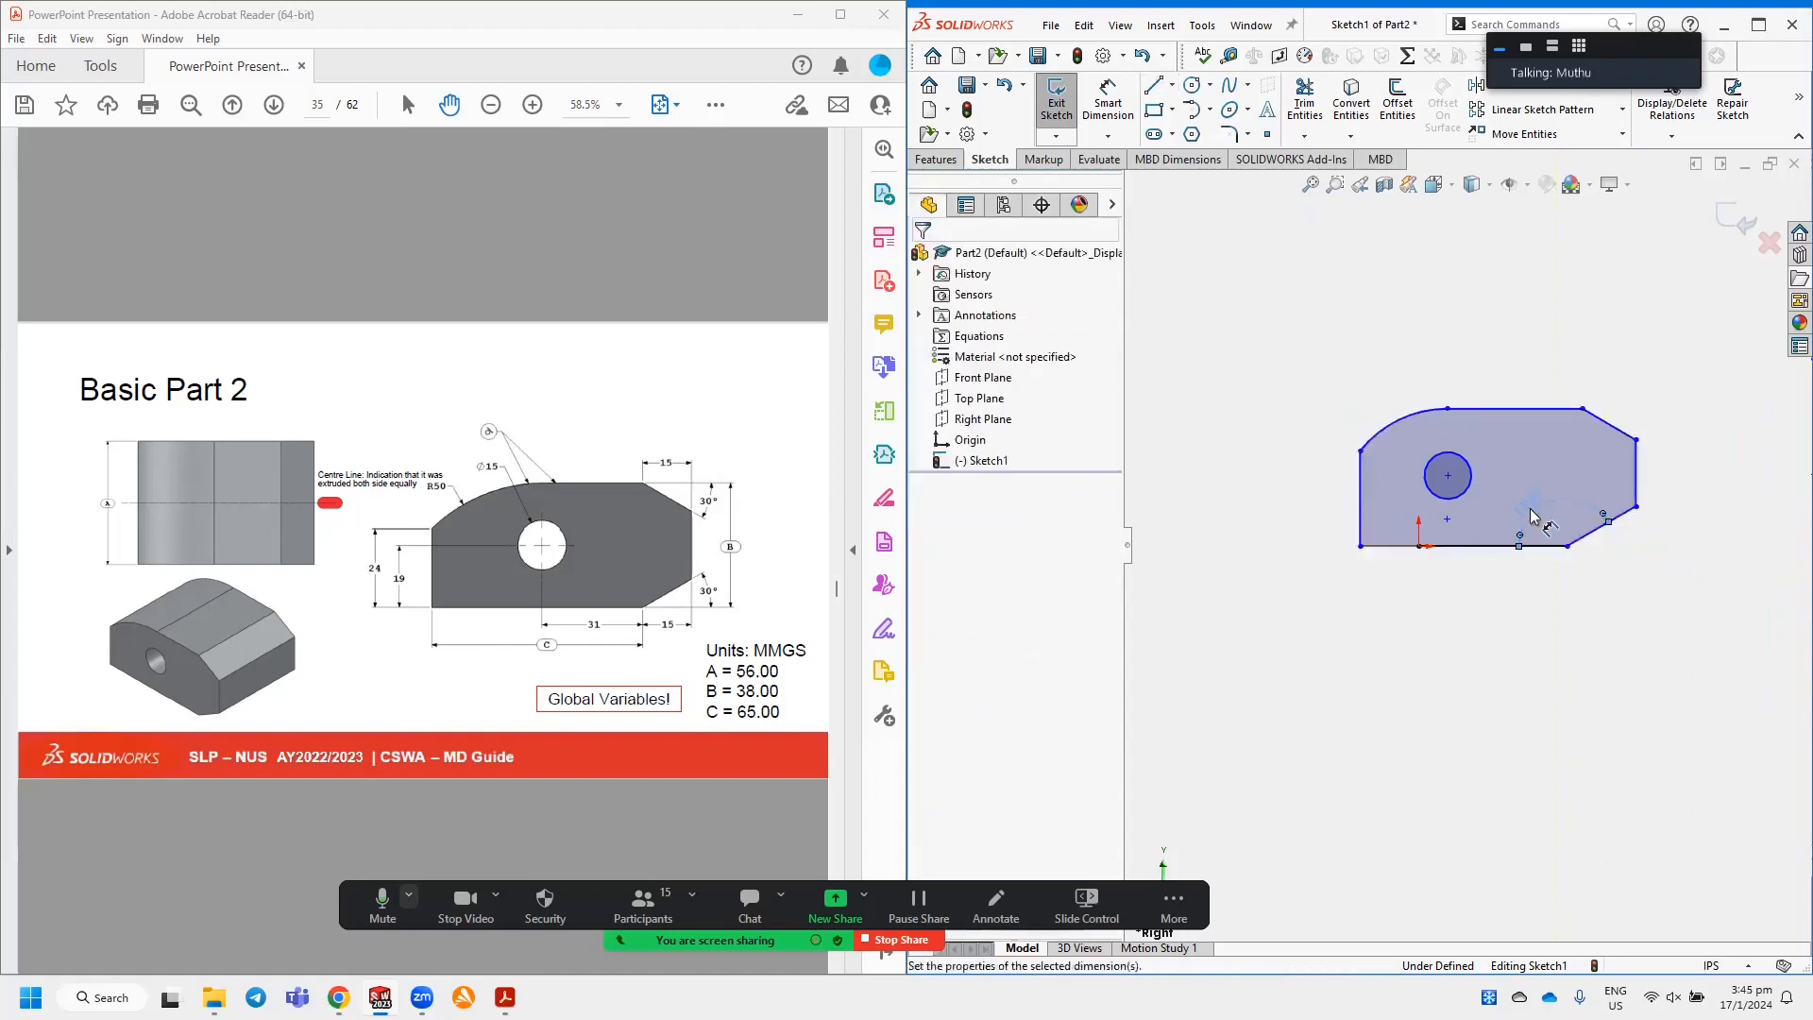
pyautogui.press('Delete')
pyautogui.click(1122, 116)
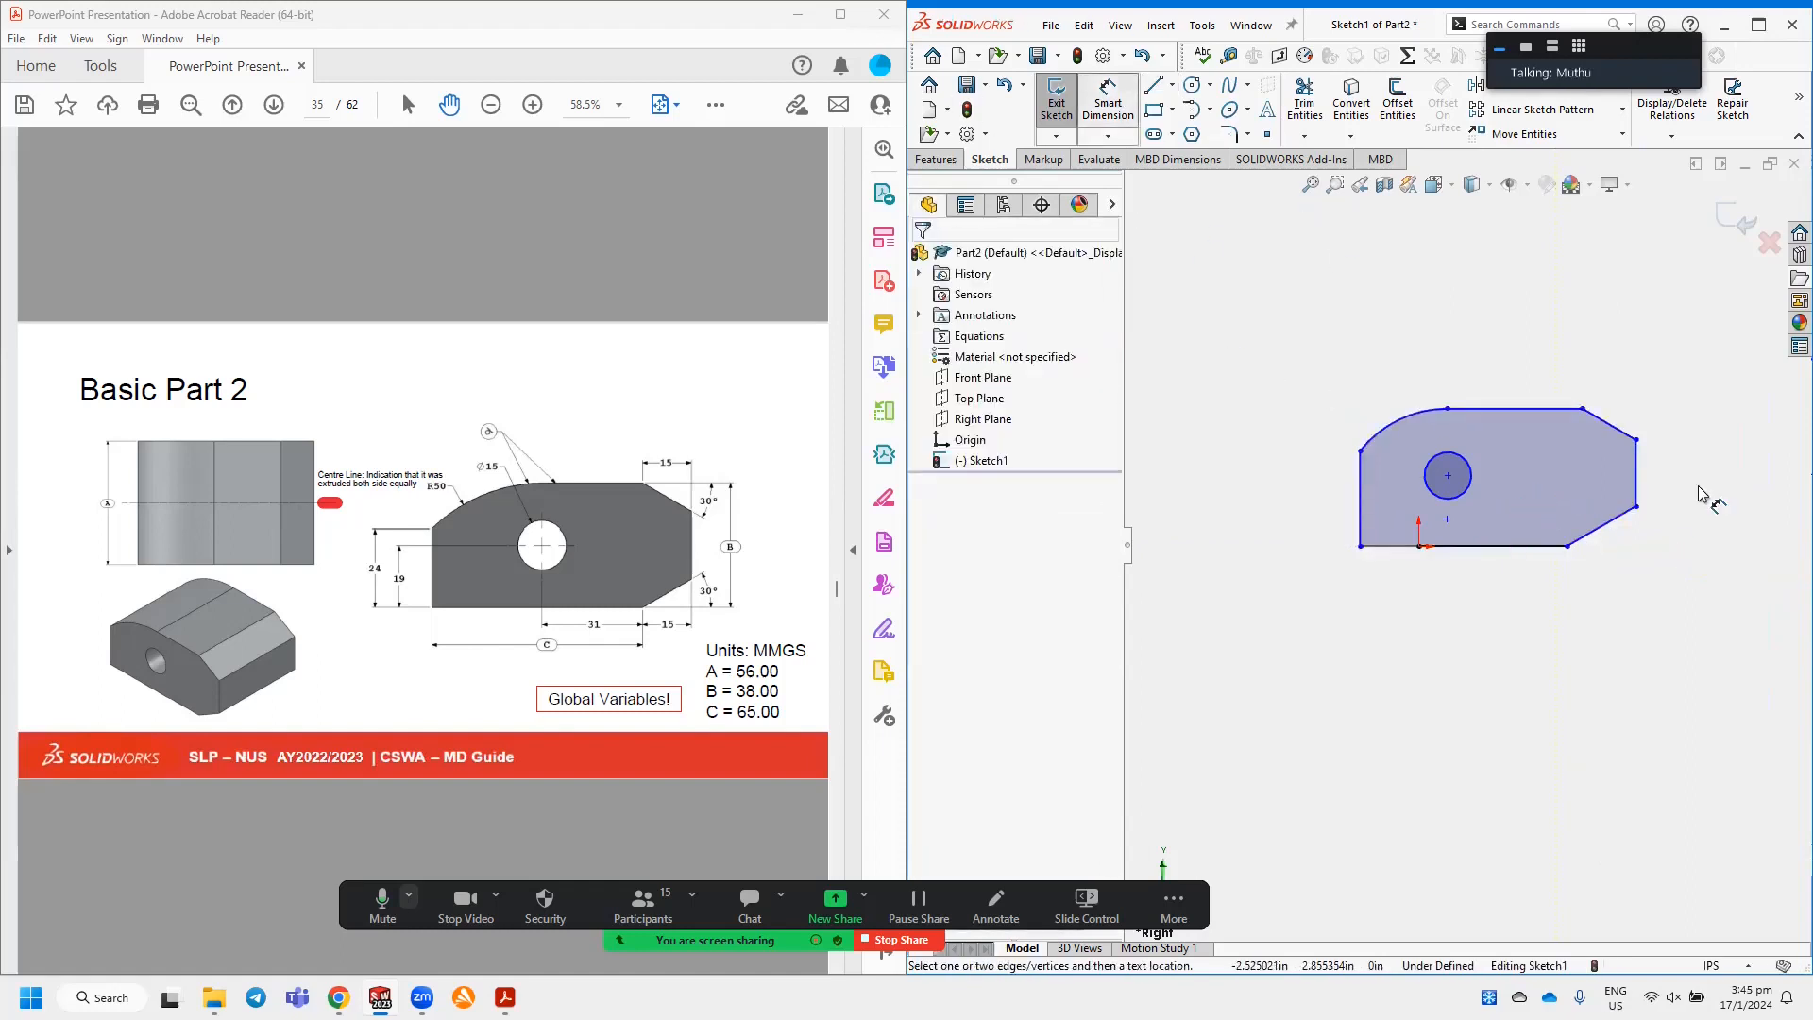
pyautogui.click(1522, 546)
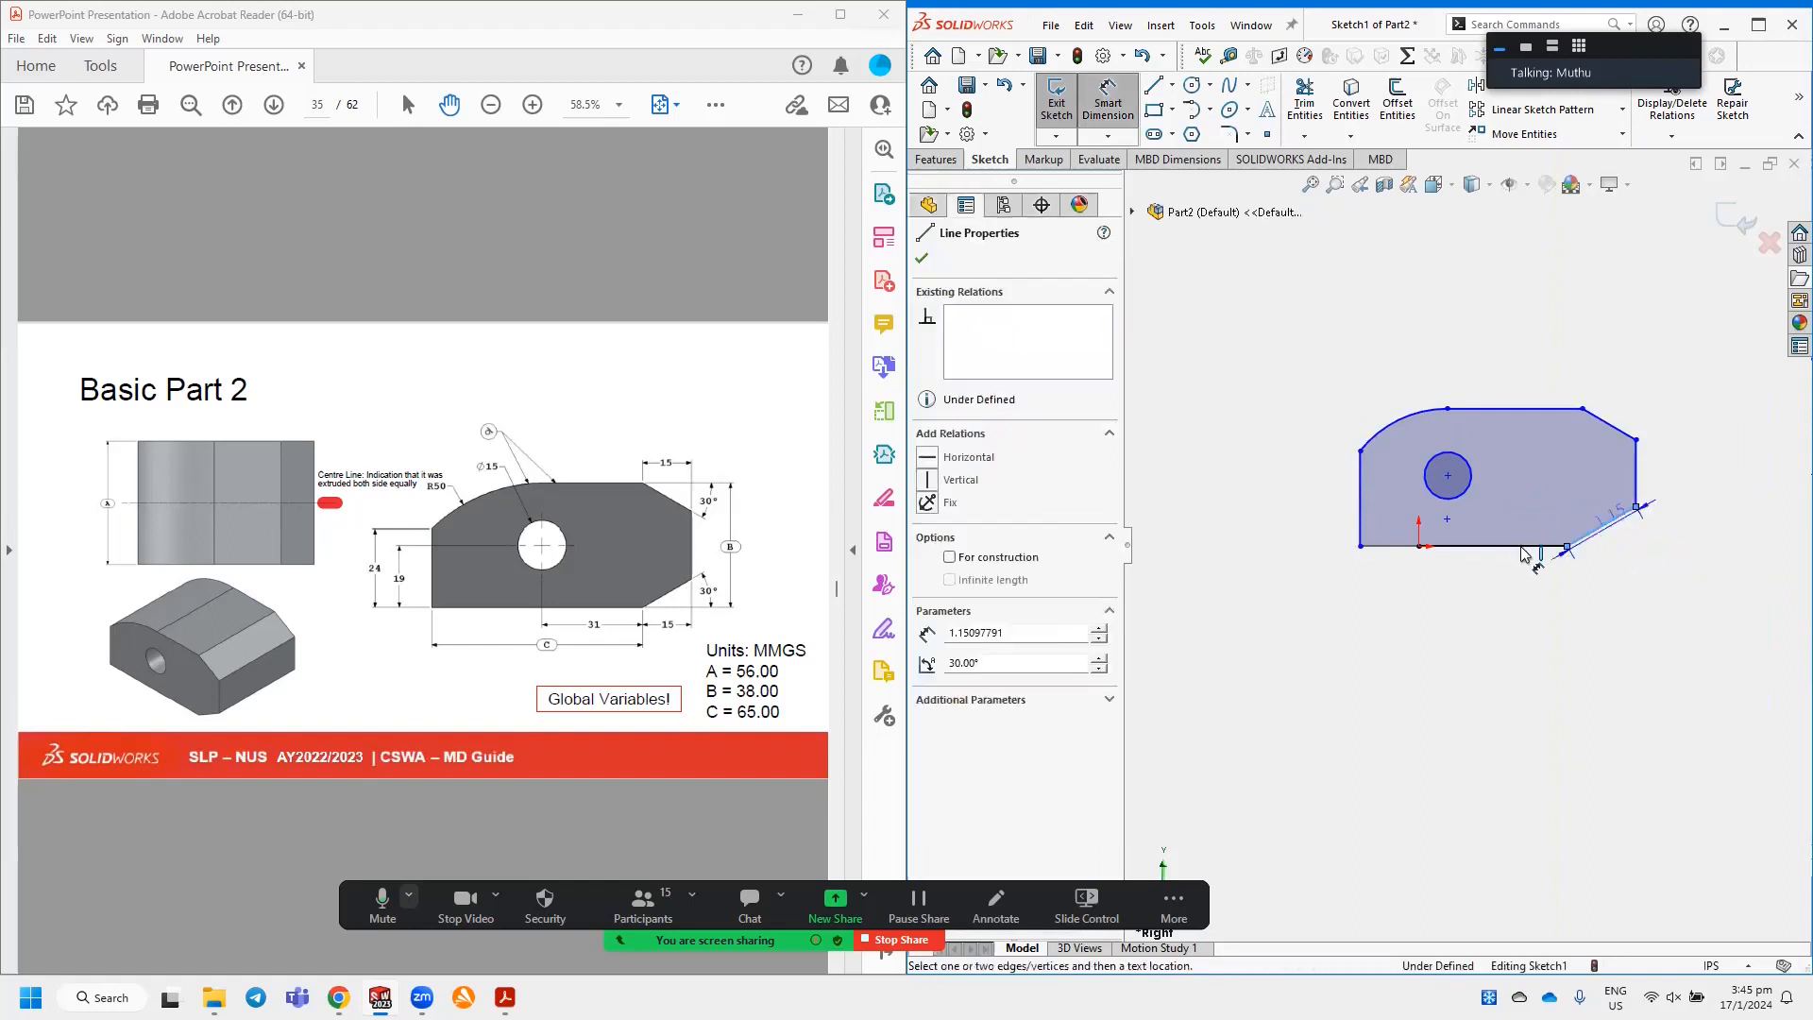
pyautogui.click(1577, 541)
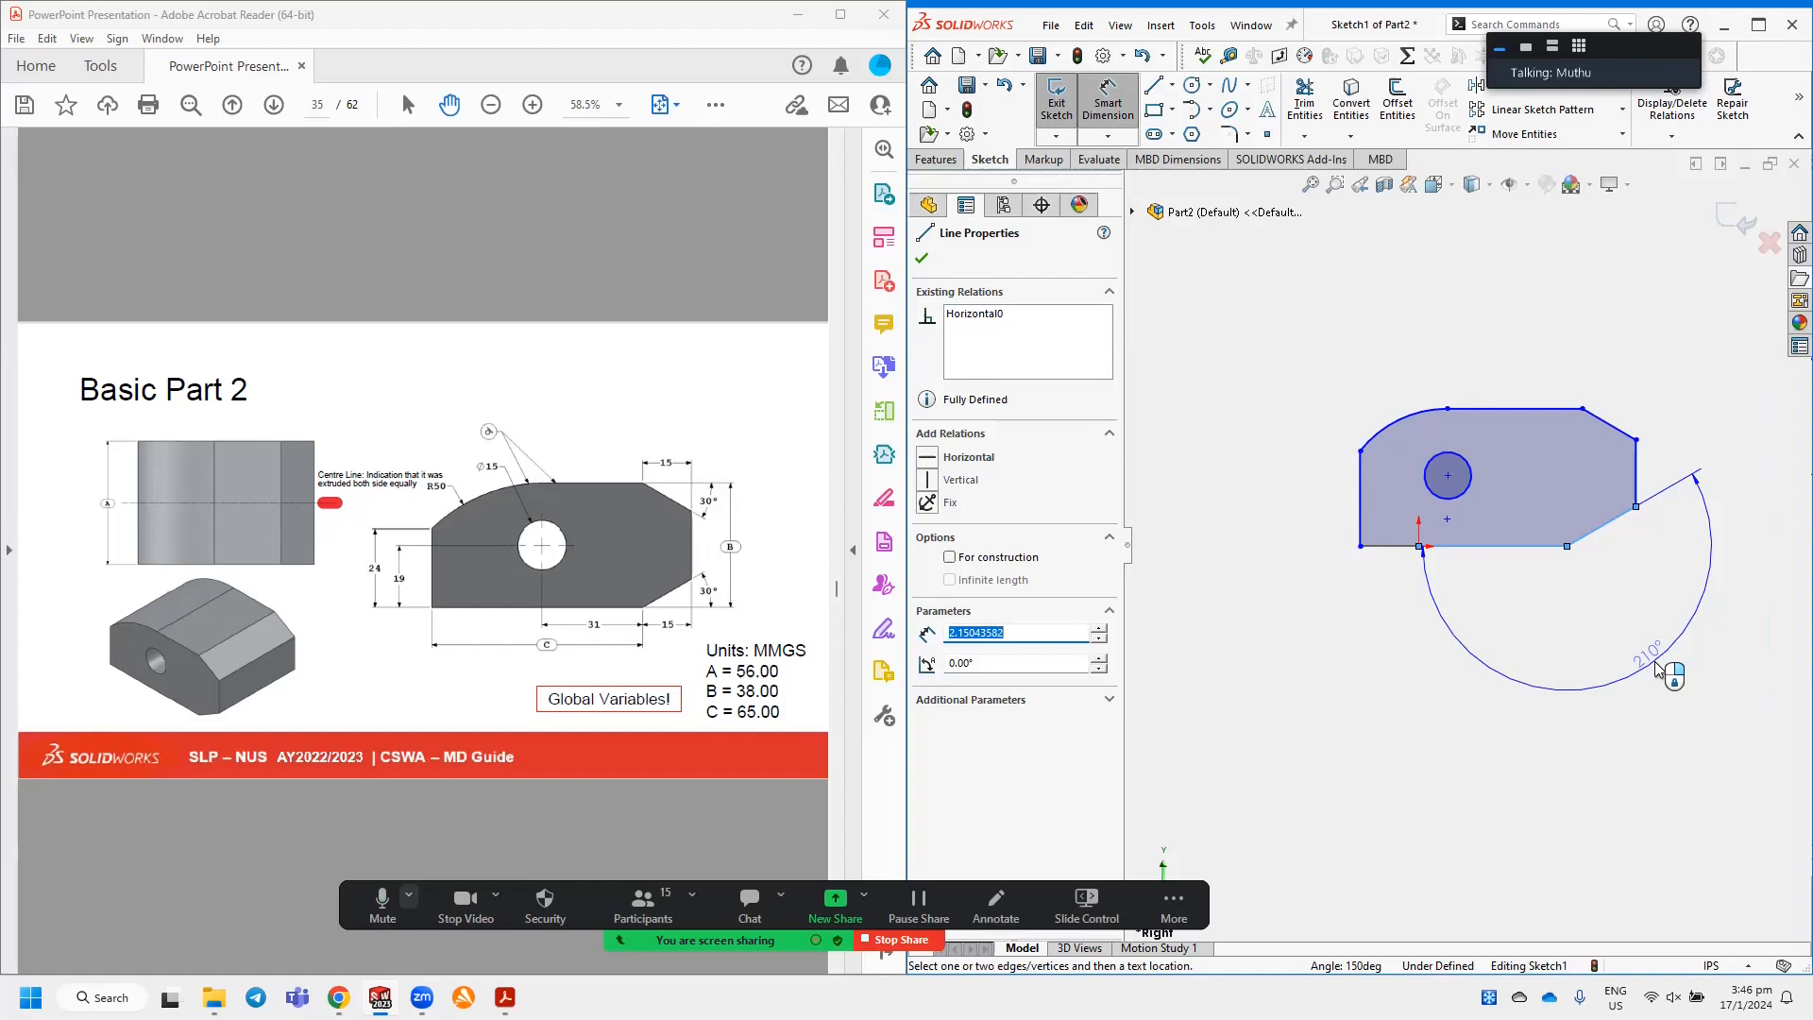
pyautogui.scroll(-5, 383, 472)
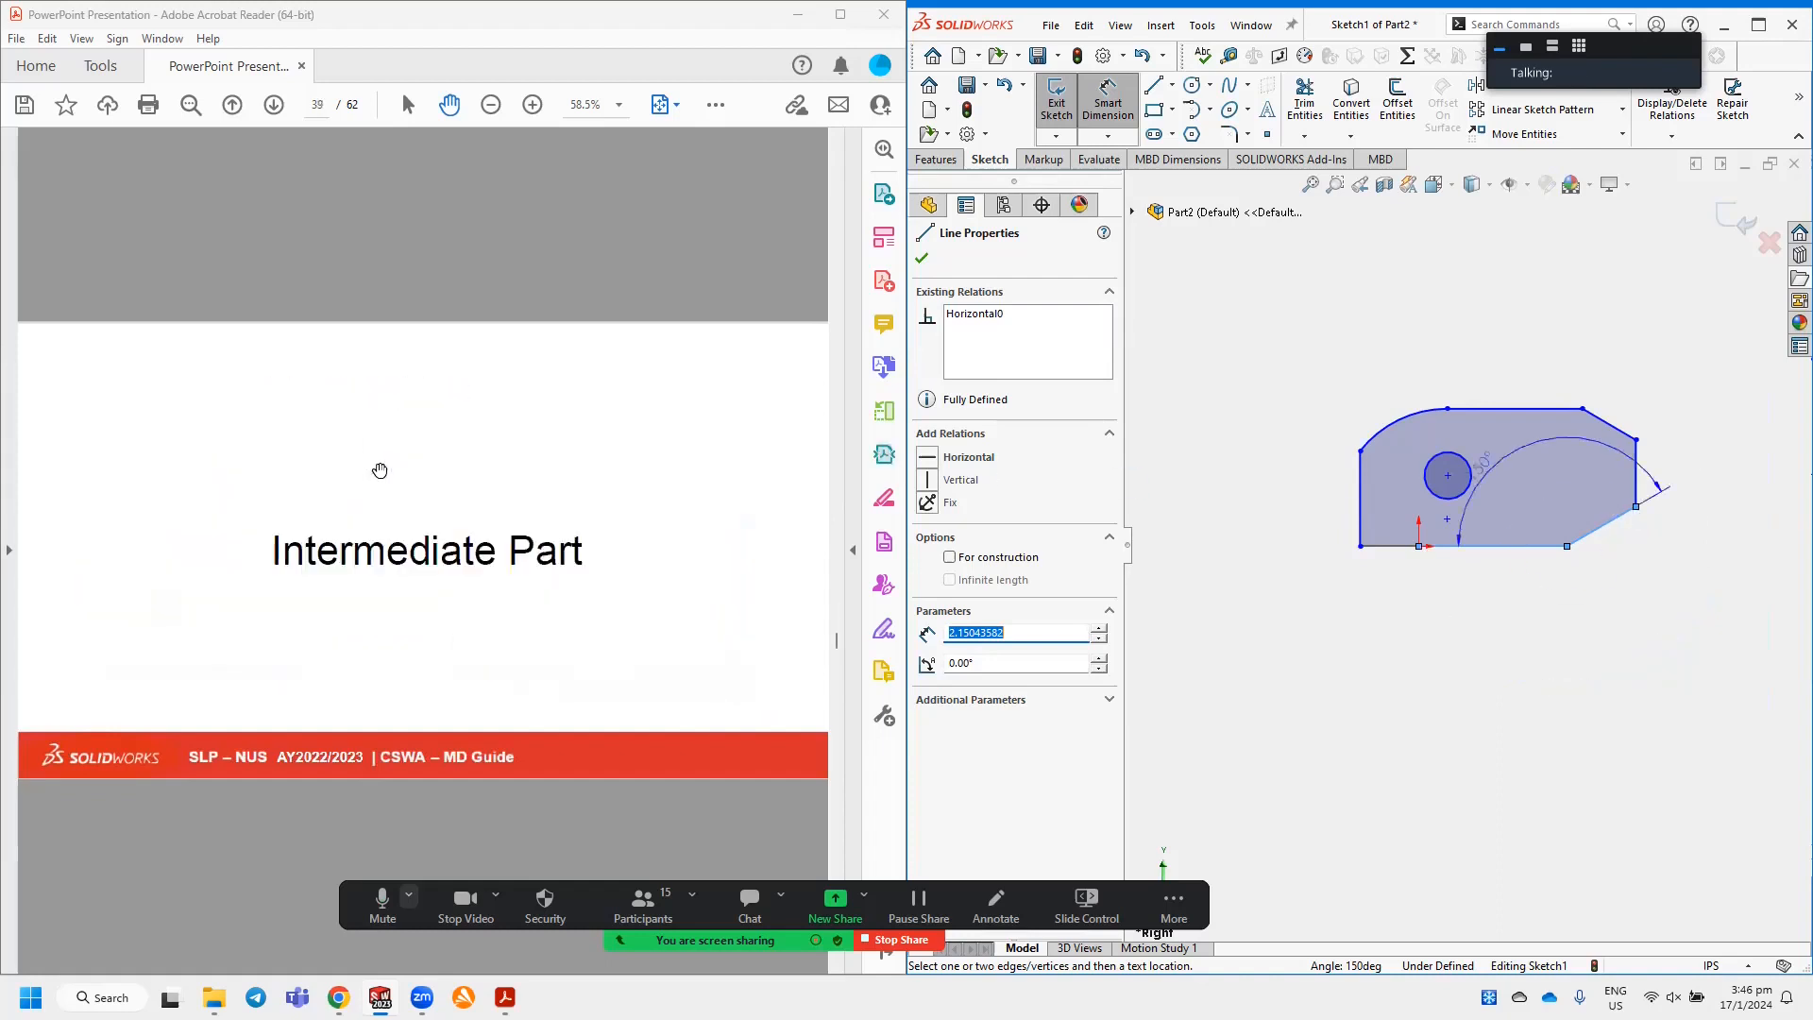
pyautogui.scroll(-8, 391, 474)
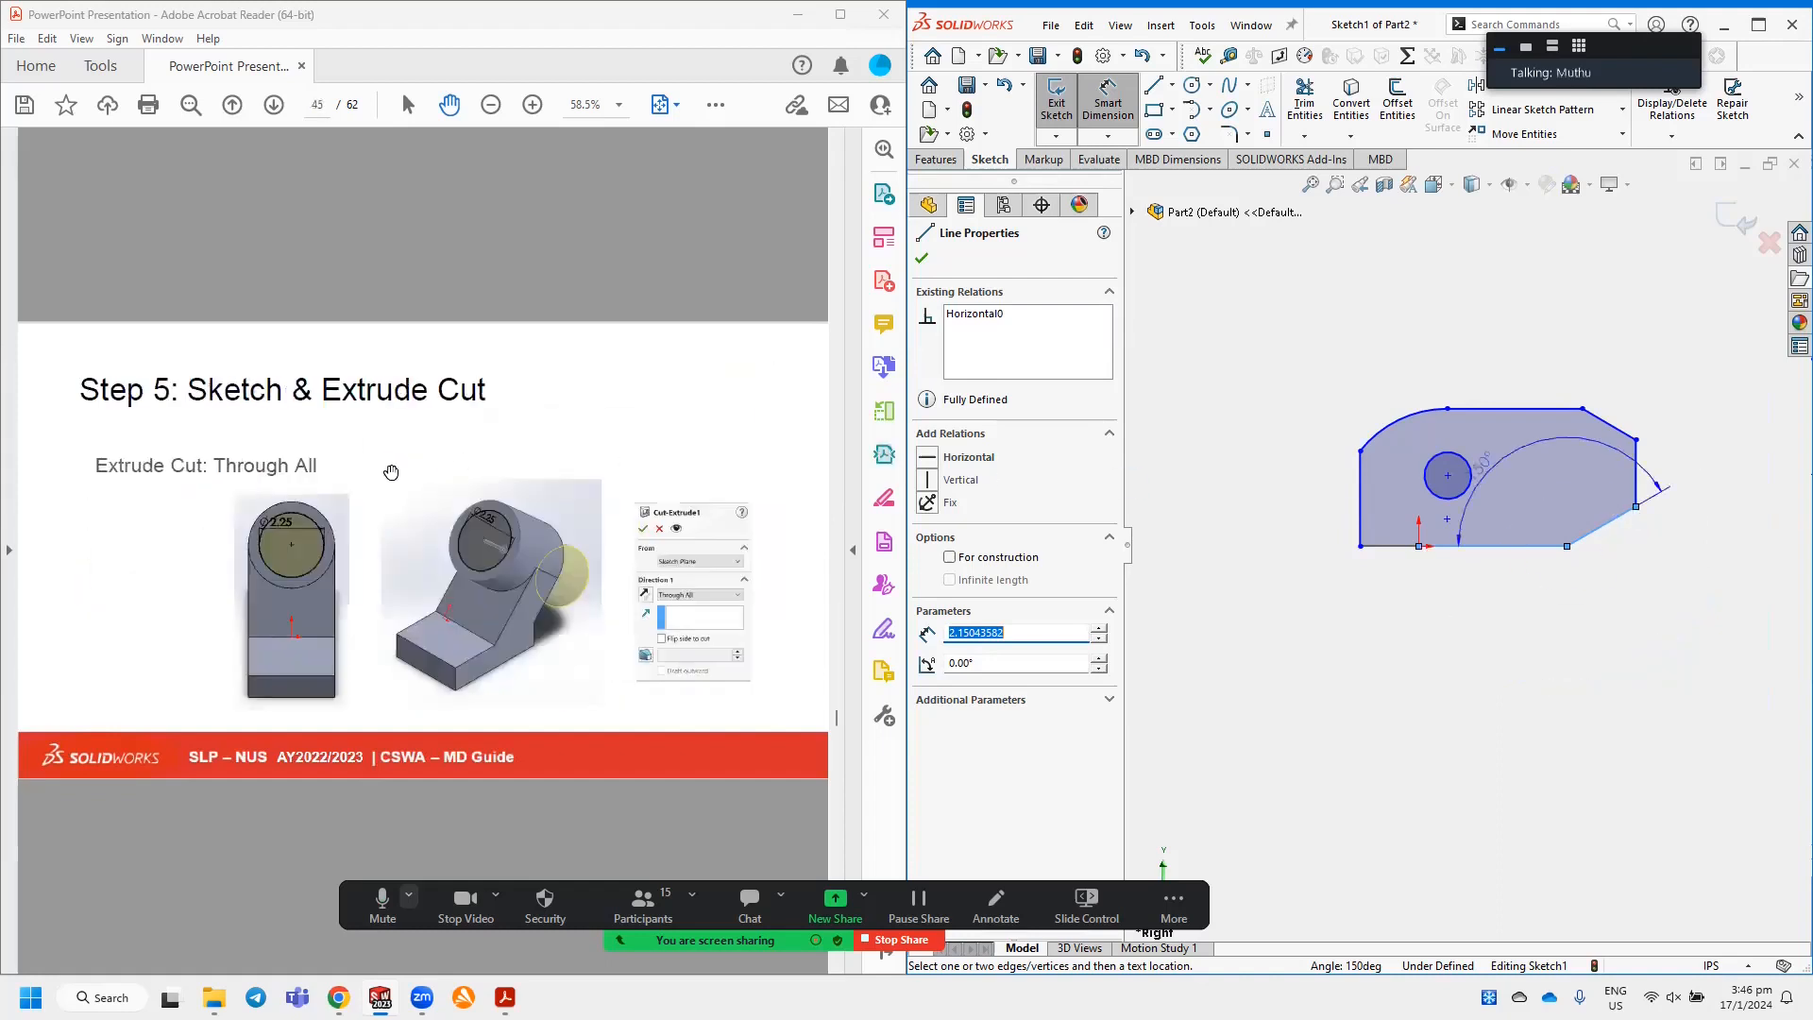
pyautogui.scroll(-4, 391, 473)
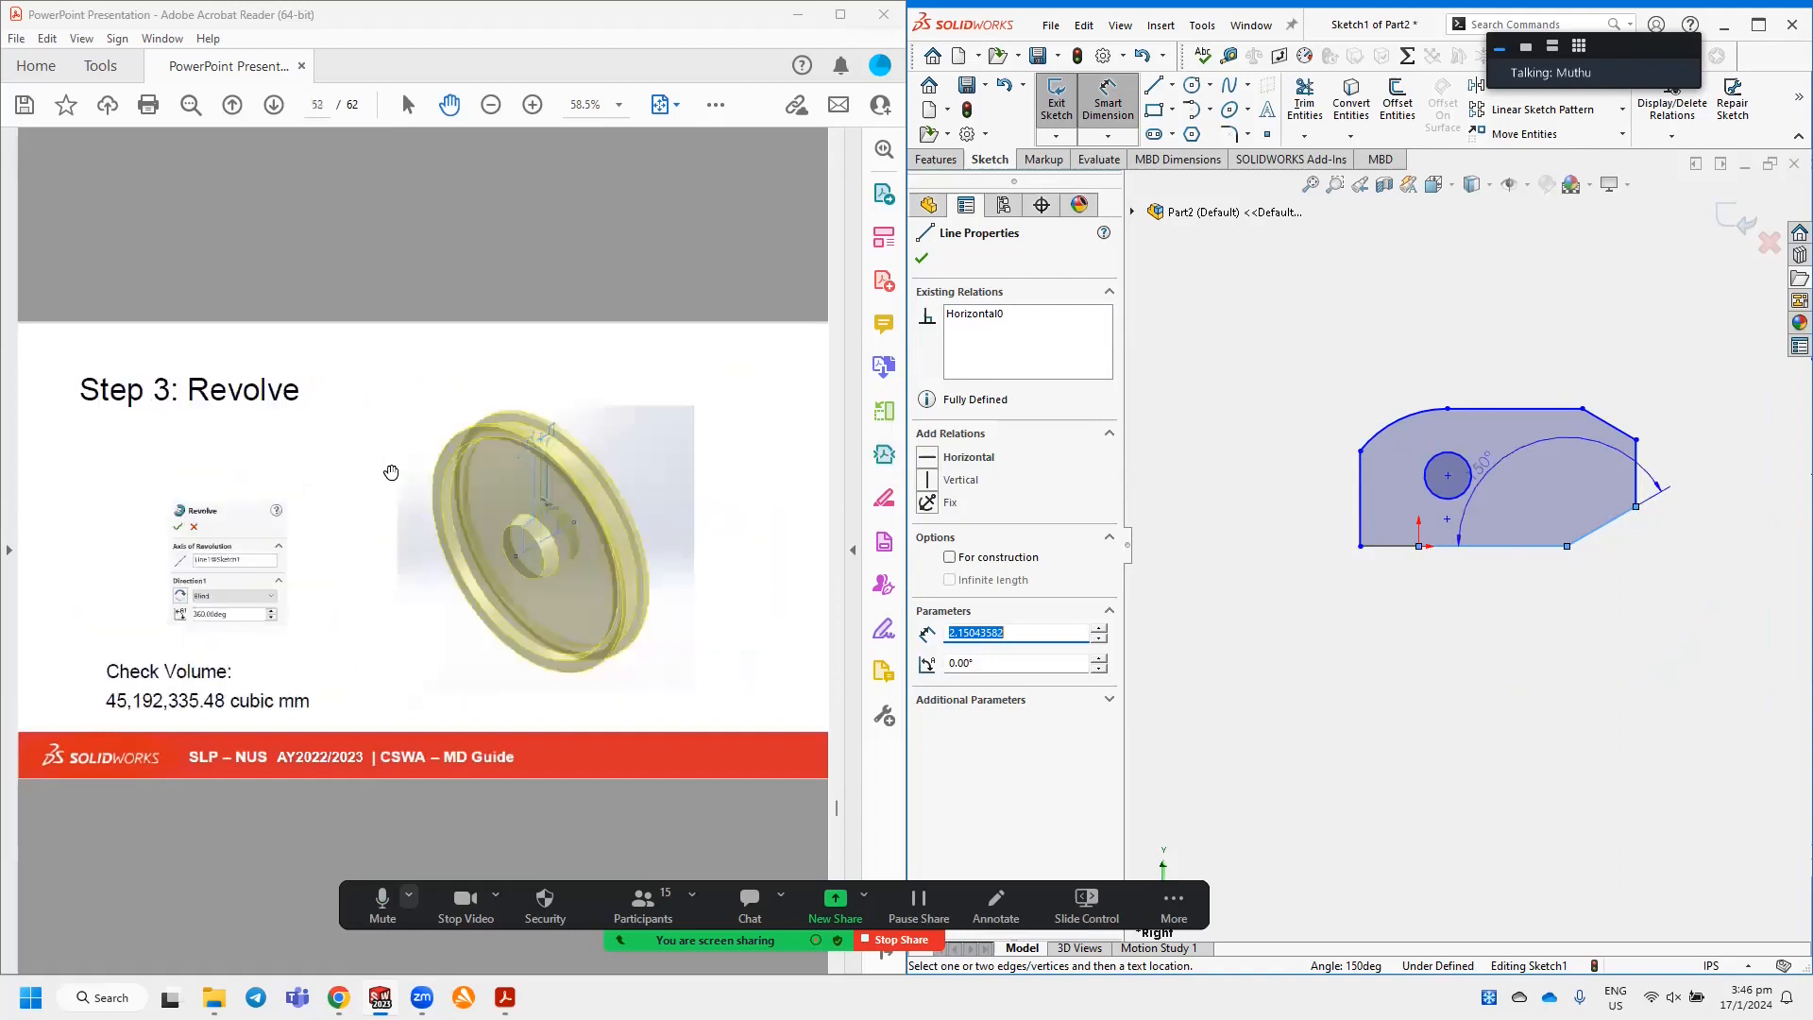
pyautogui.scroll(3, 391, 472)
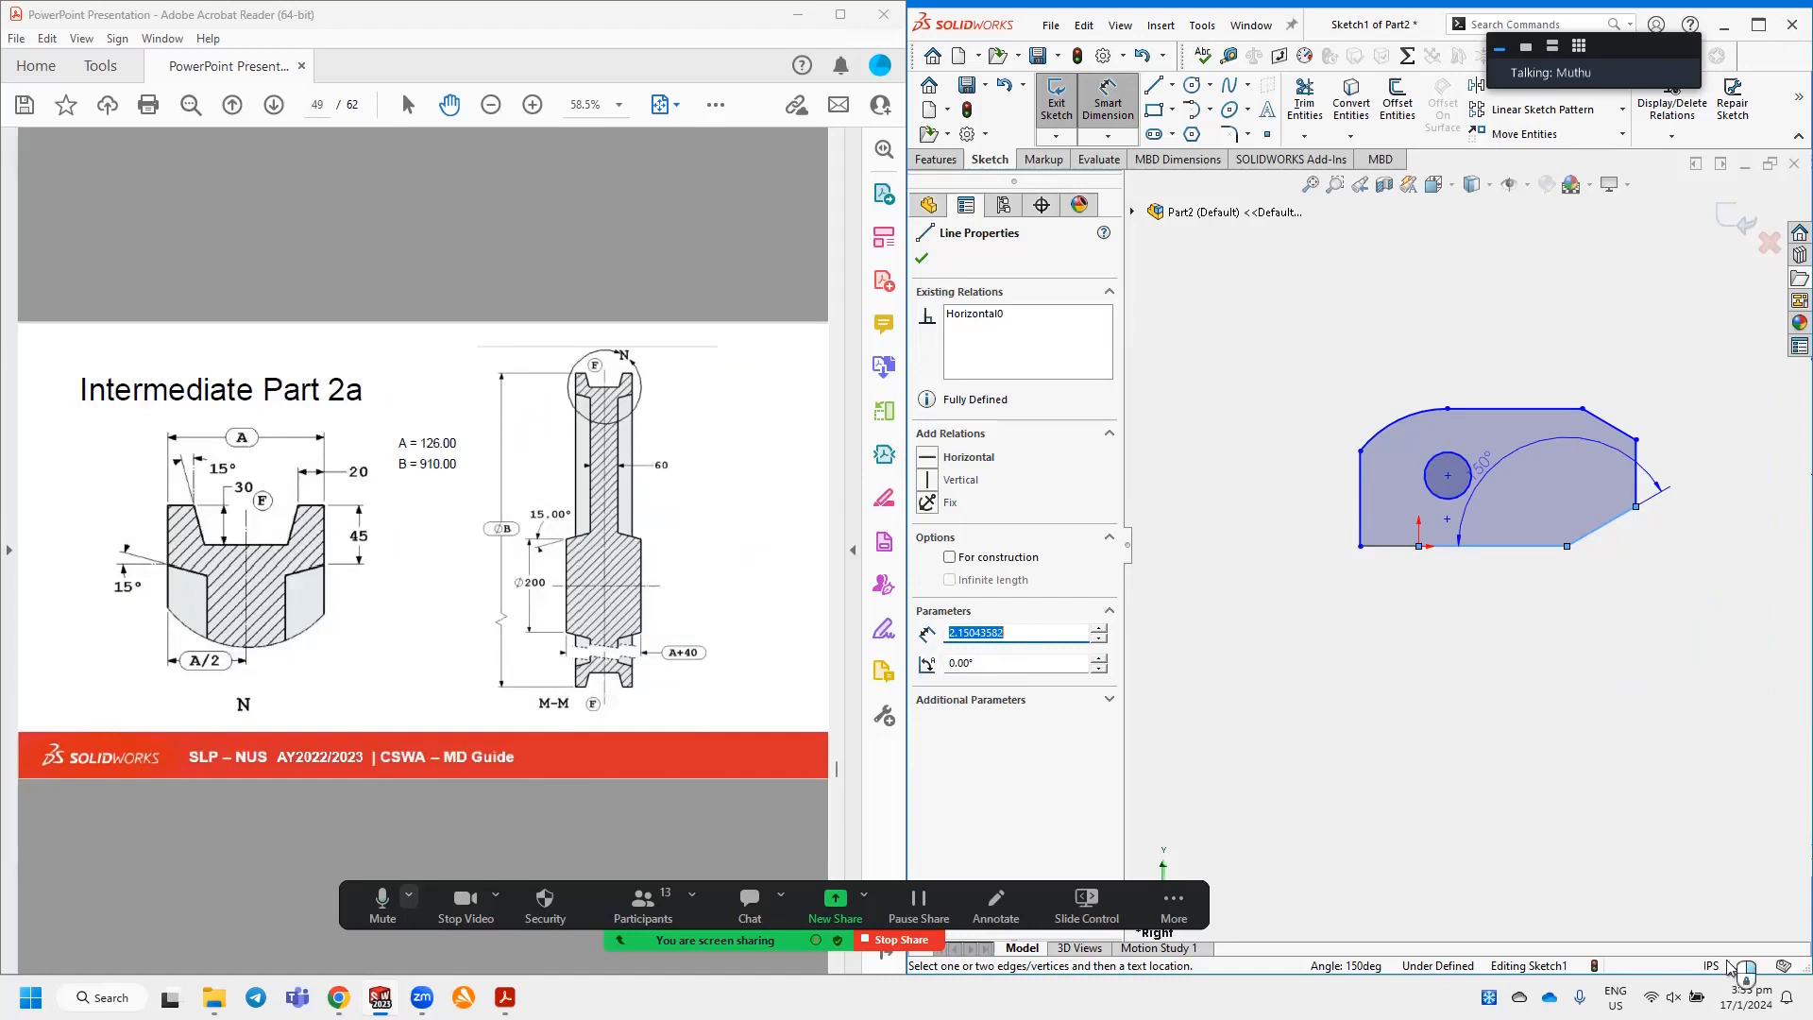
pyautogui.scroll(3, 387, 447)
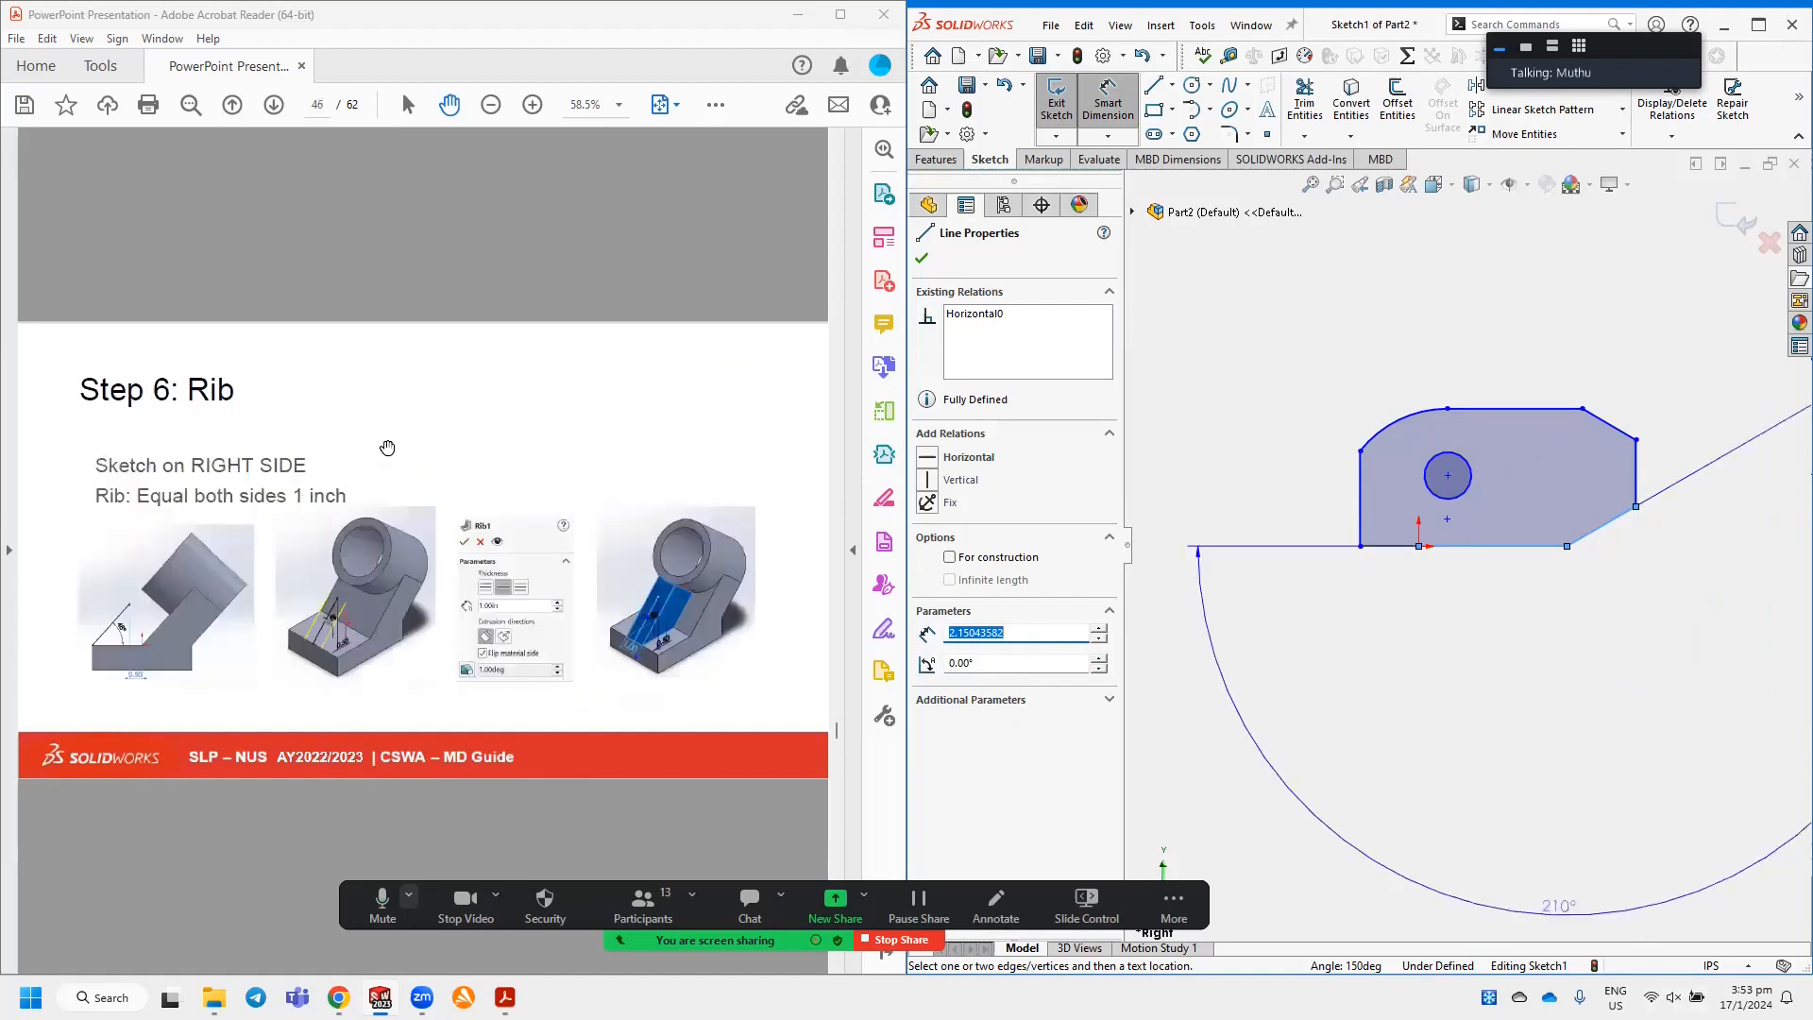
pyautogui.scroll(6, 388, 447)
pyautogui.scroll(2, 387, 447)
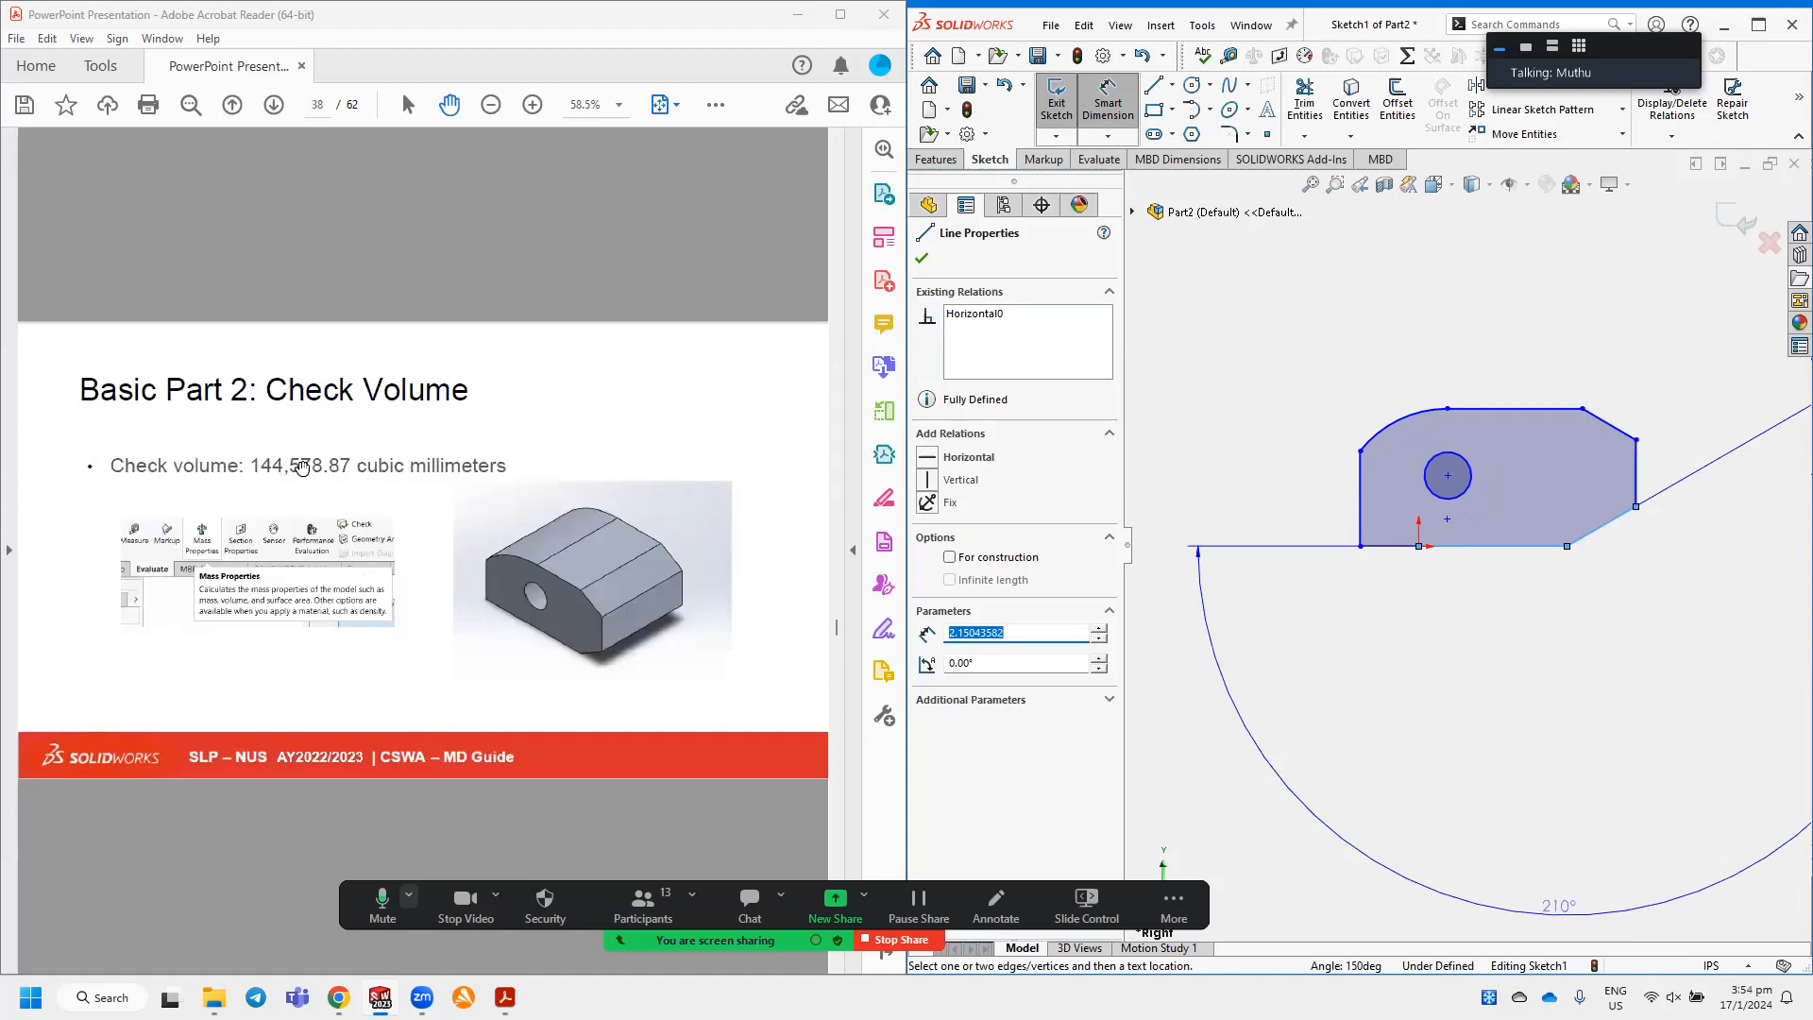
pyautogui.click(1603, 701)
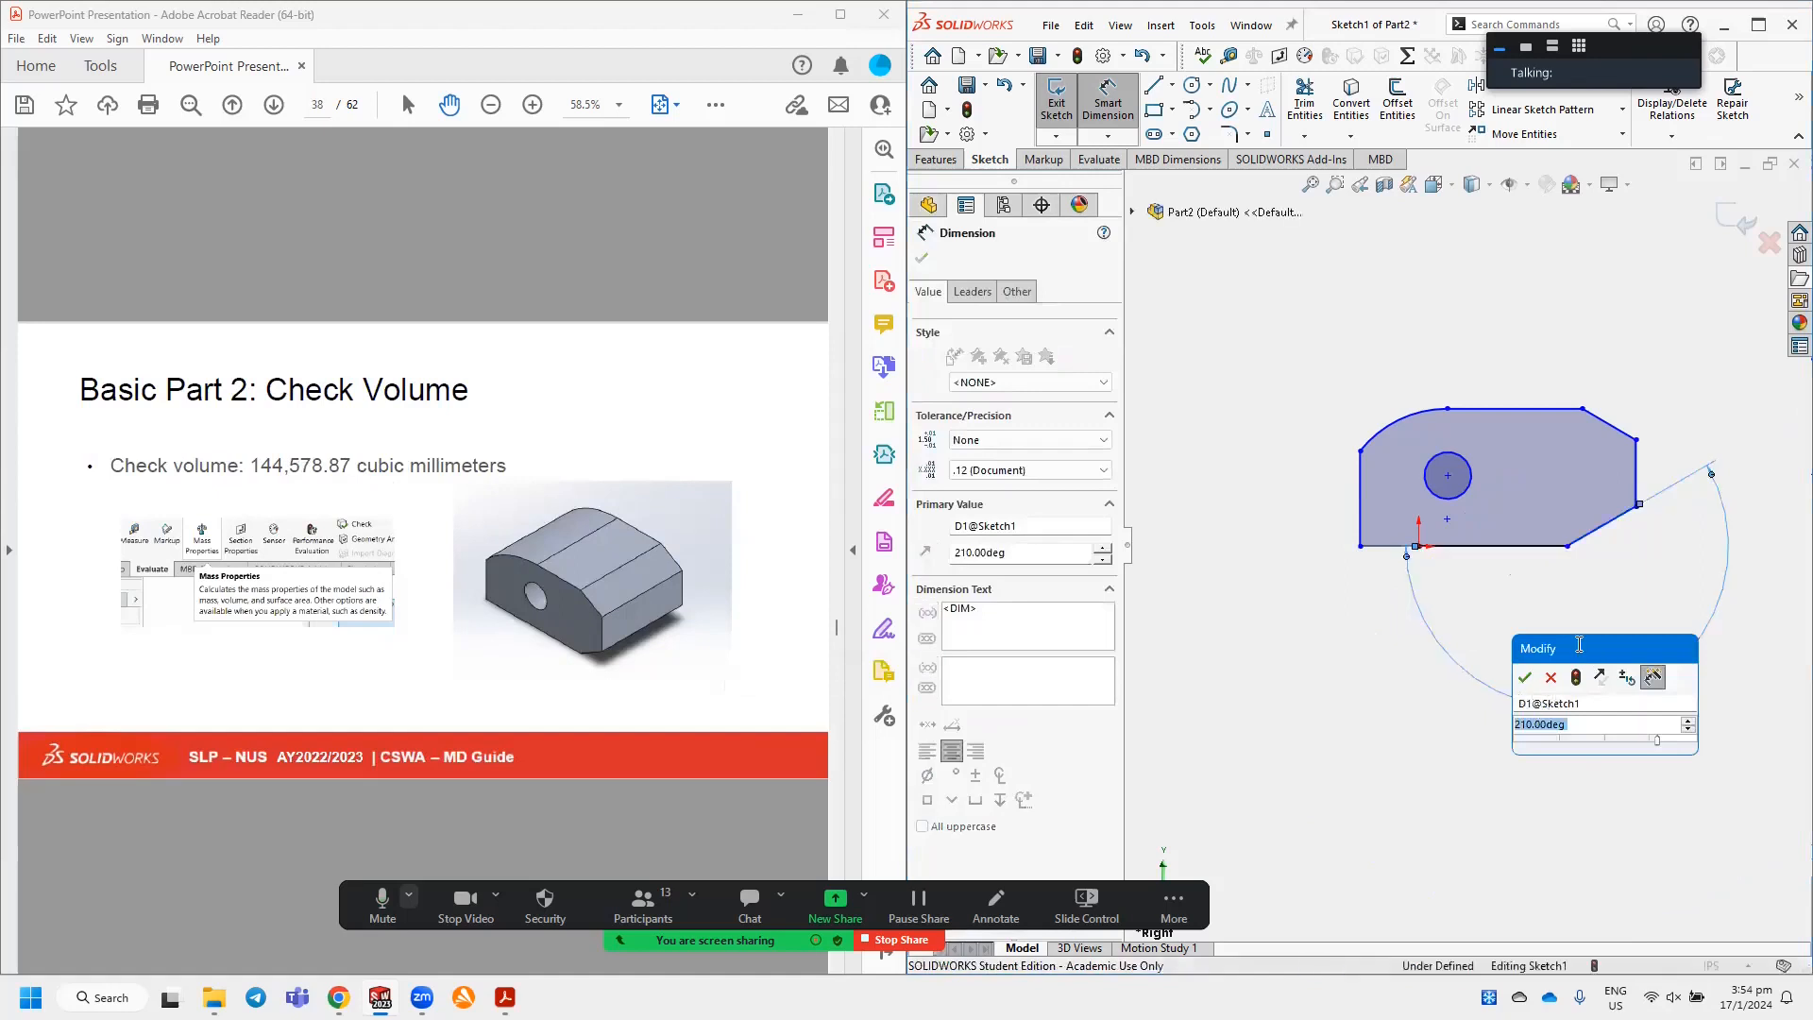
pyautogui.click(1549, 679)
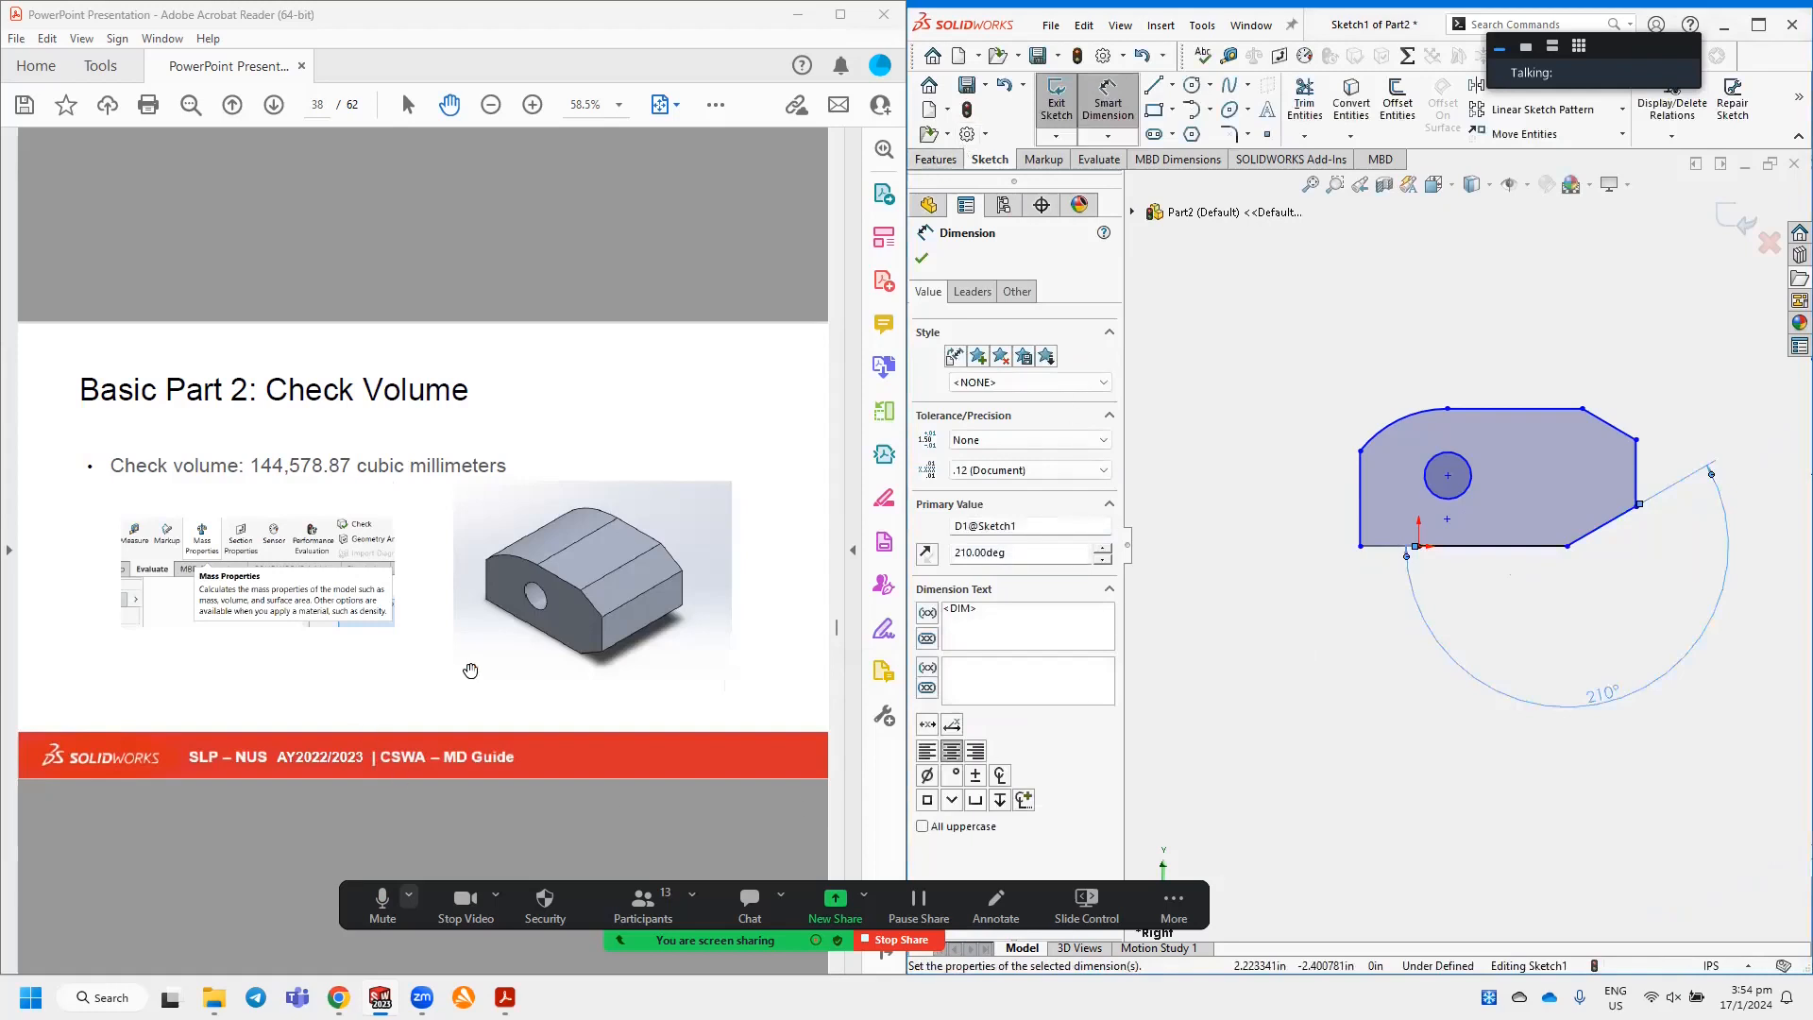
# Review the guide's Intermediate Part slides through to the last page and return to the Intermediate Part 1 slide.
pyautogui.scroll(-2, 470, 670)
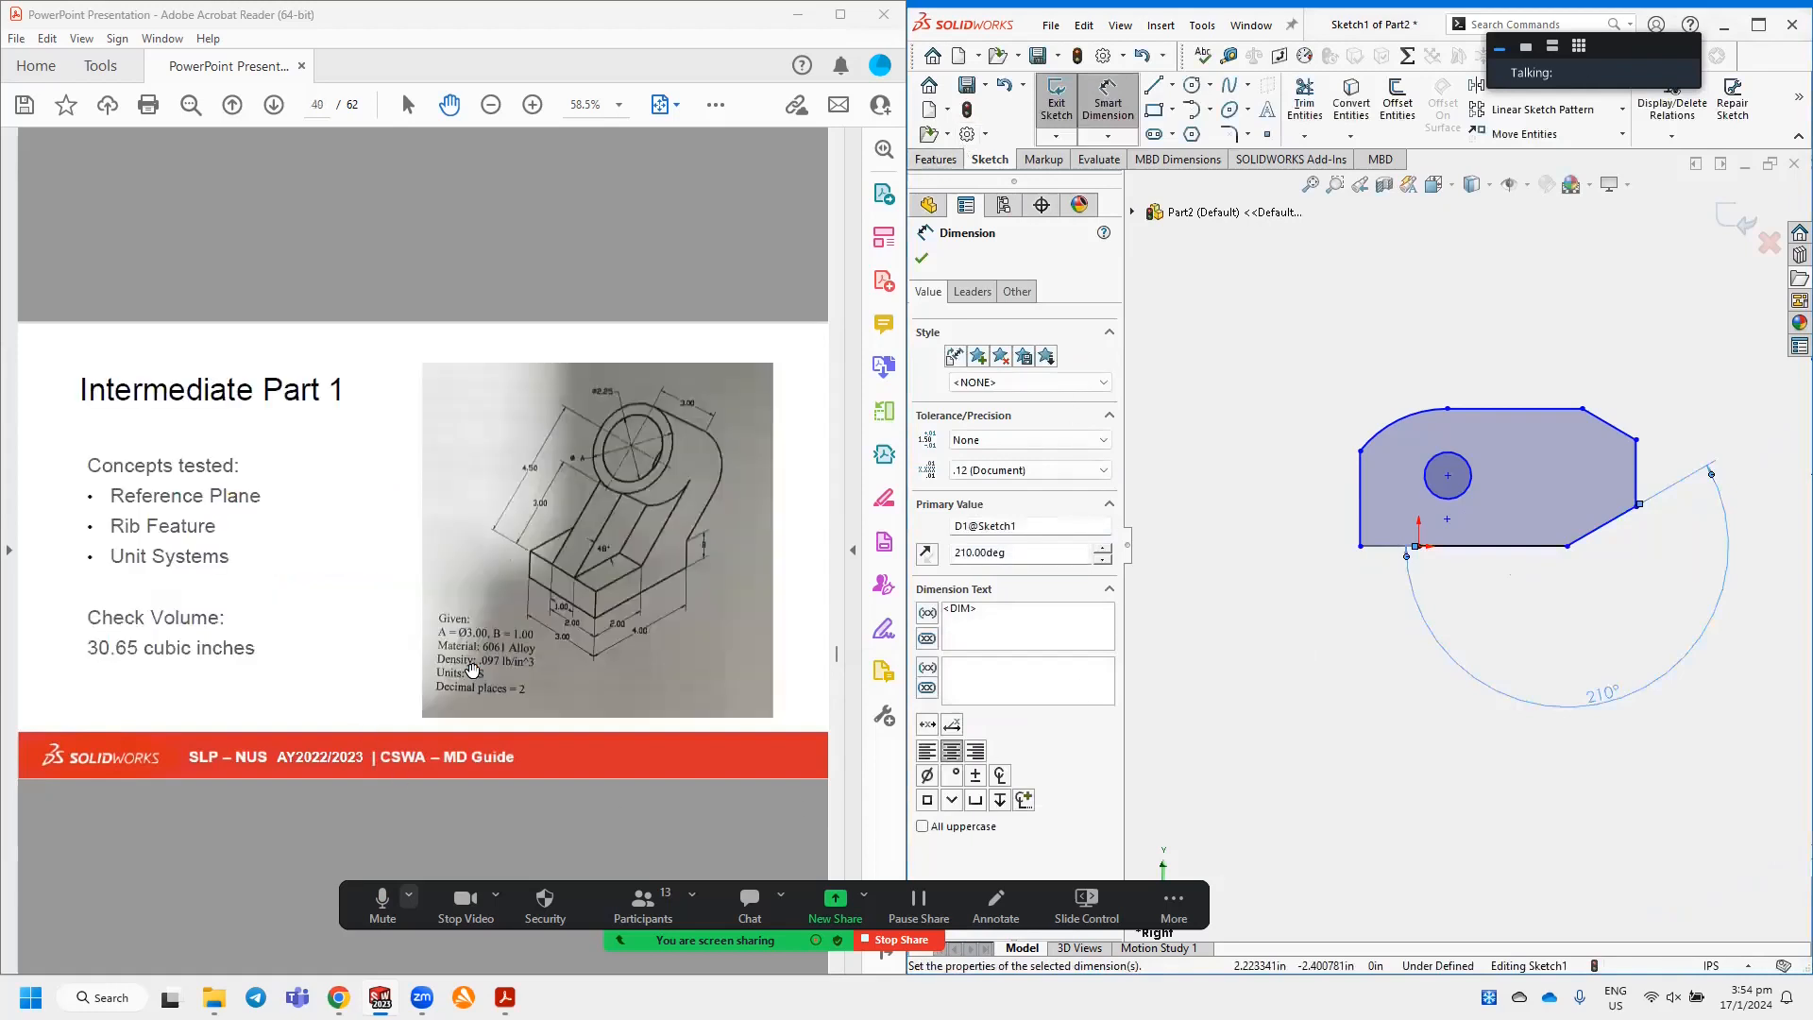
pyautogui.scroll(-1, 472, 670)
pyautogui.scroll(-1, 472, 670)
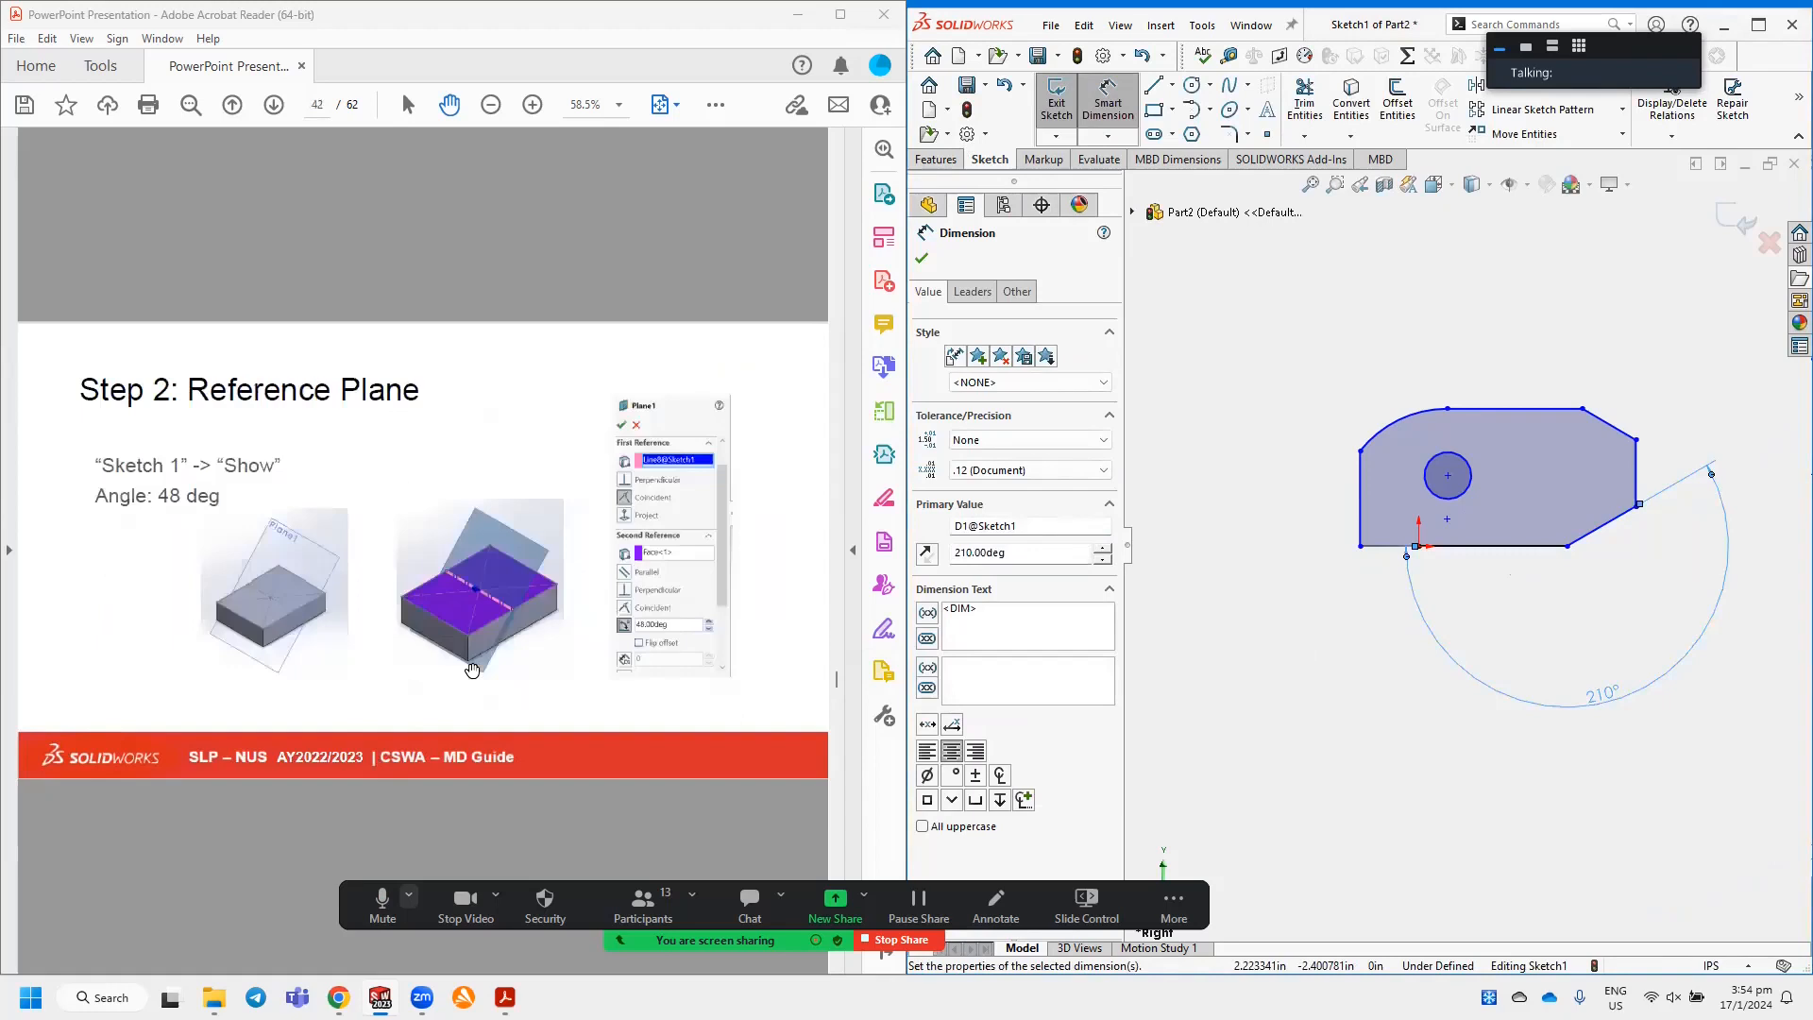
pyautogui.scroll(2, 472, 670)
pyautogui.scroll(-9, 472, 670)
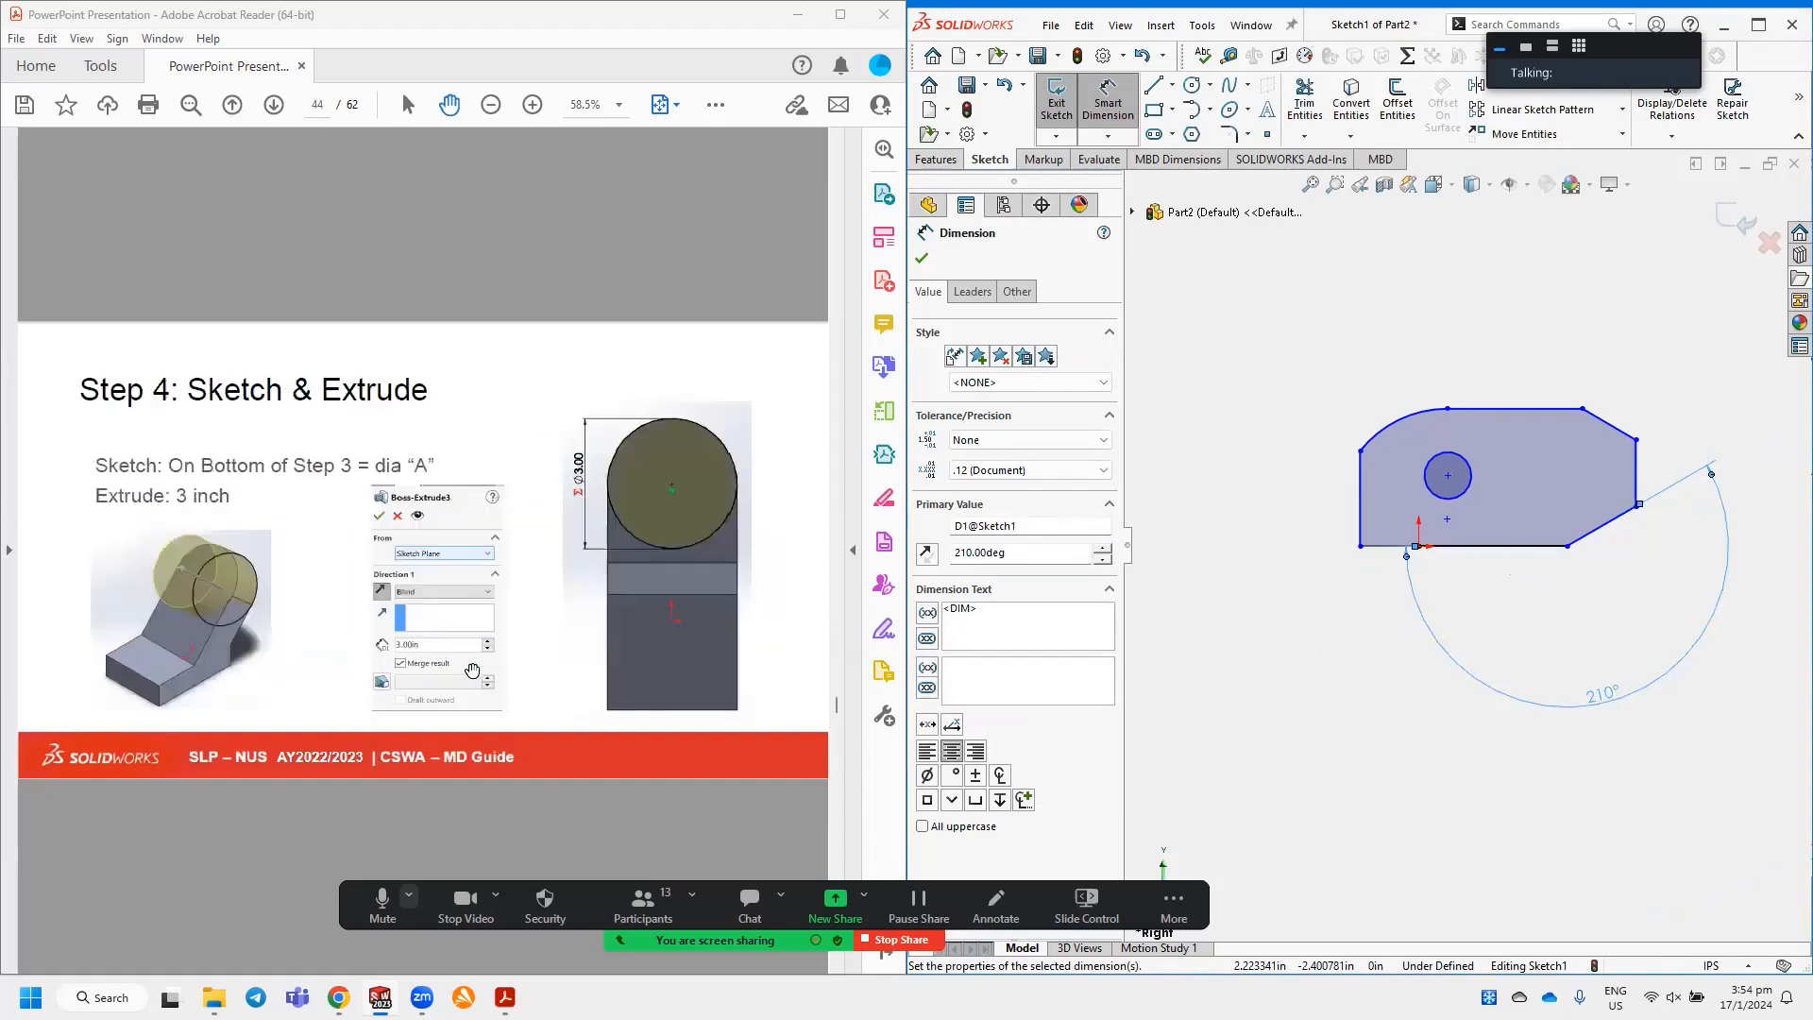
pyautogui.scroll(-10, 472, 670)
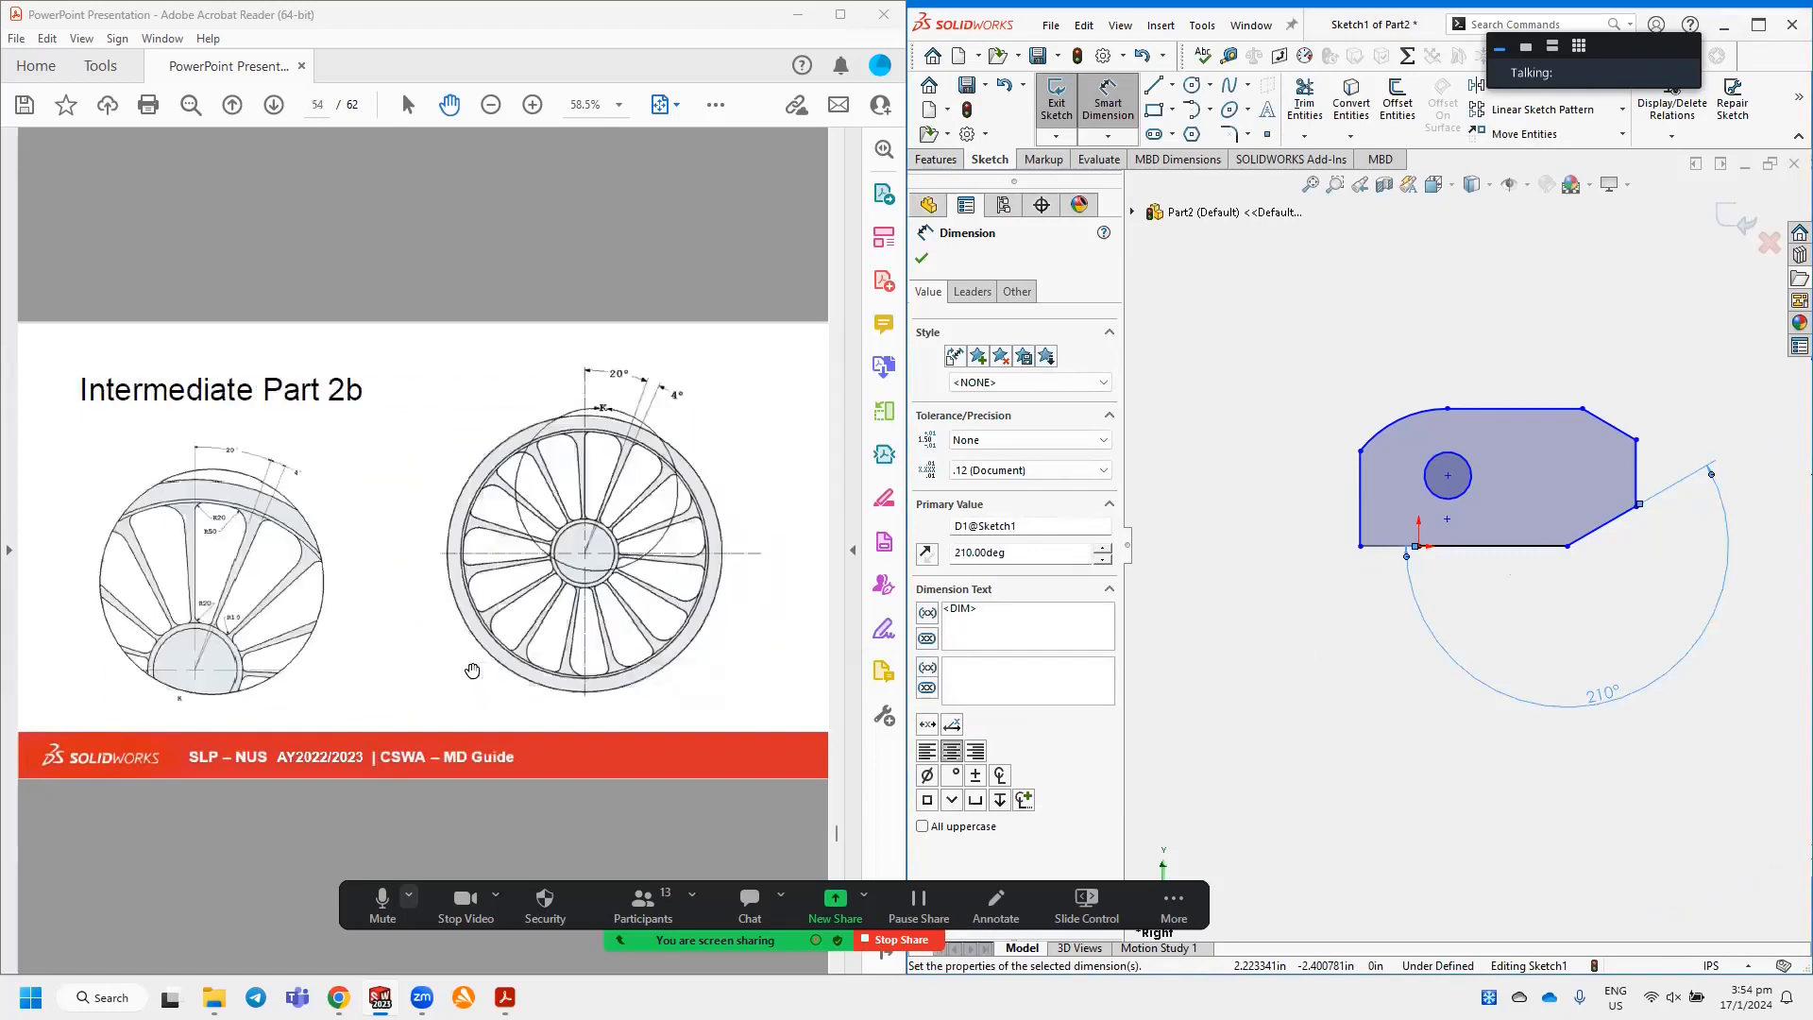
pyautogui.scroll(-3, 402, 570)
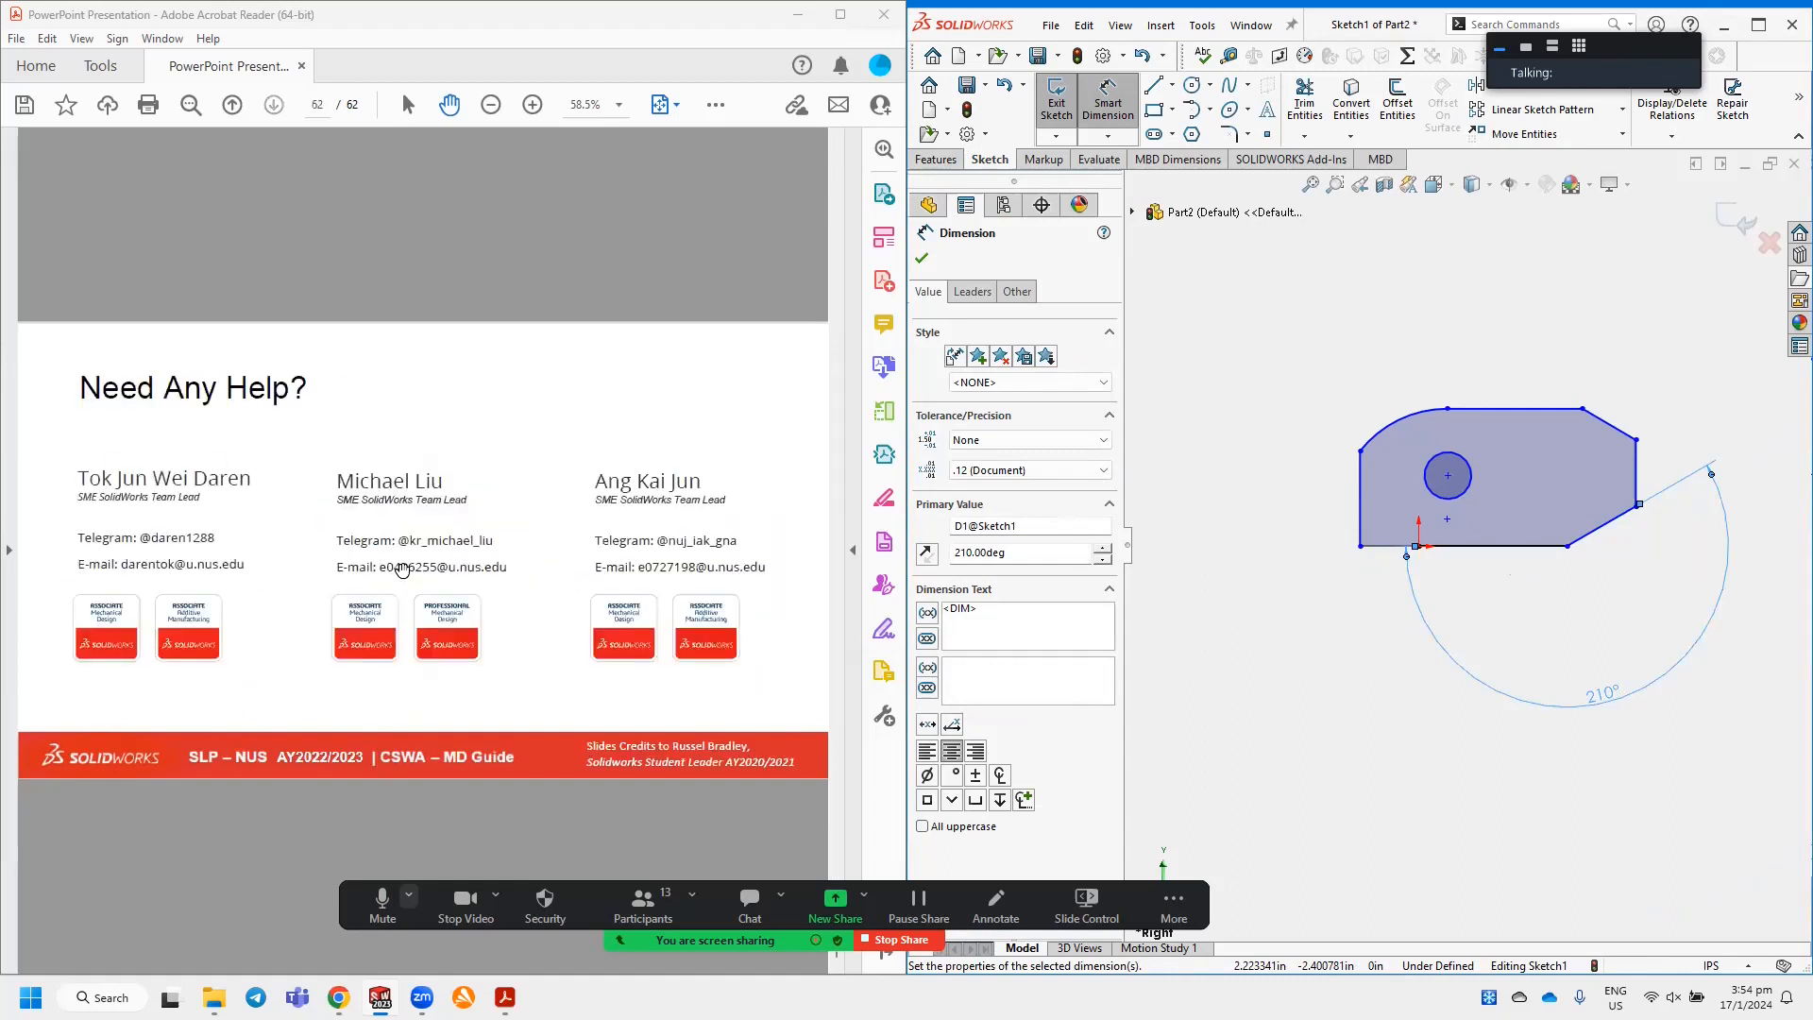
pyautogui.scroll(1, 402, 570)
pyautogui.scroll(2, 434, 595)
pyautogui.scroll(11, 434, 594)
pyautogui.scroll(7, 434, 595)
pyautogui.scroll(1, 434, 595)
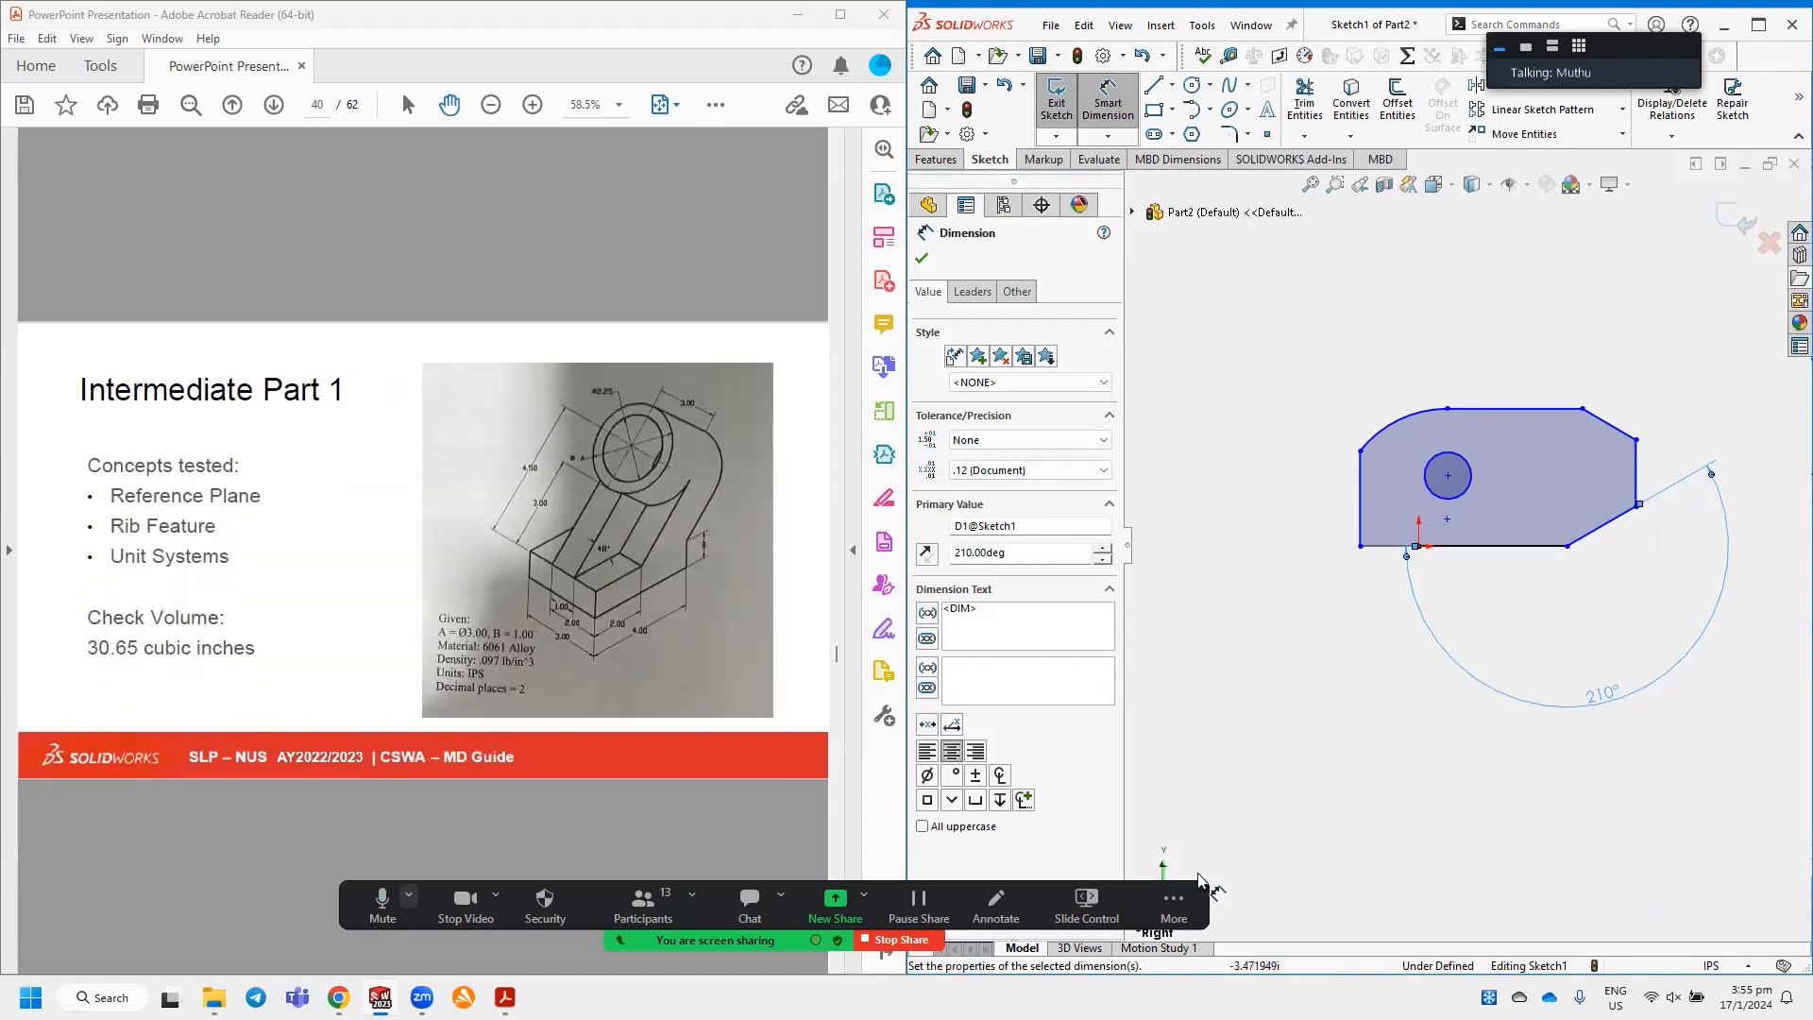
# Set the part's unit system to MMGS and exit the sketch.
pyautogui.click(1724, 967)
pyautogui.click(1627, 887)
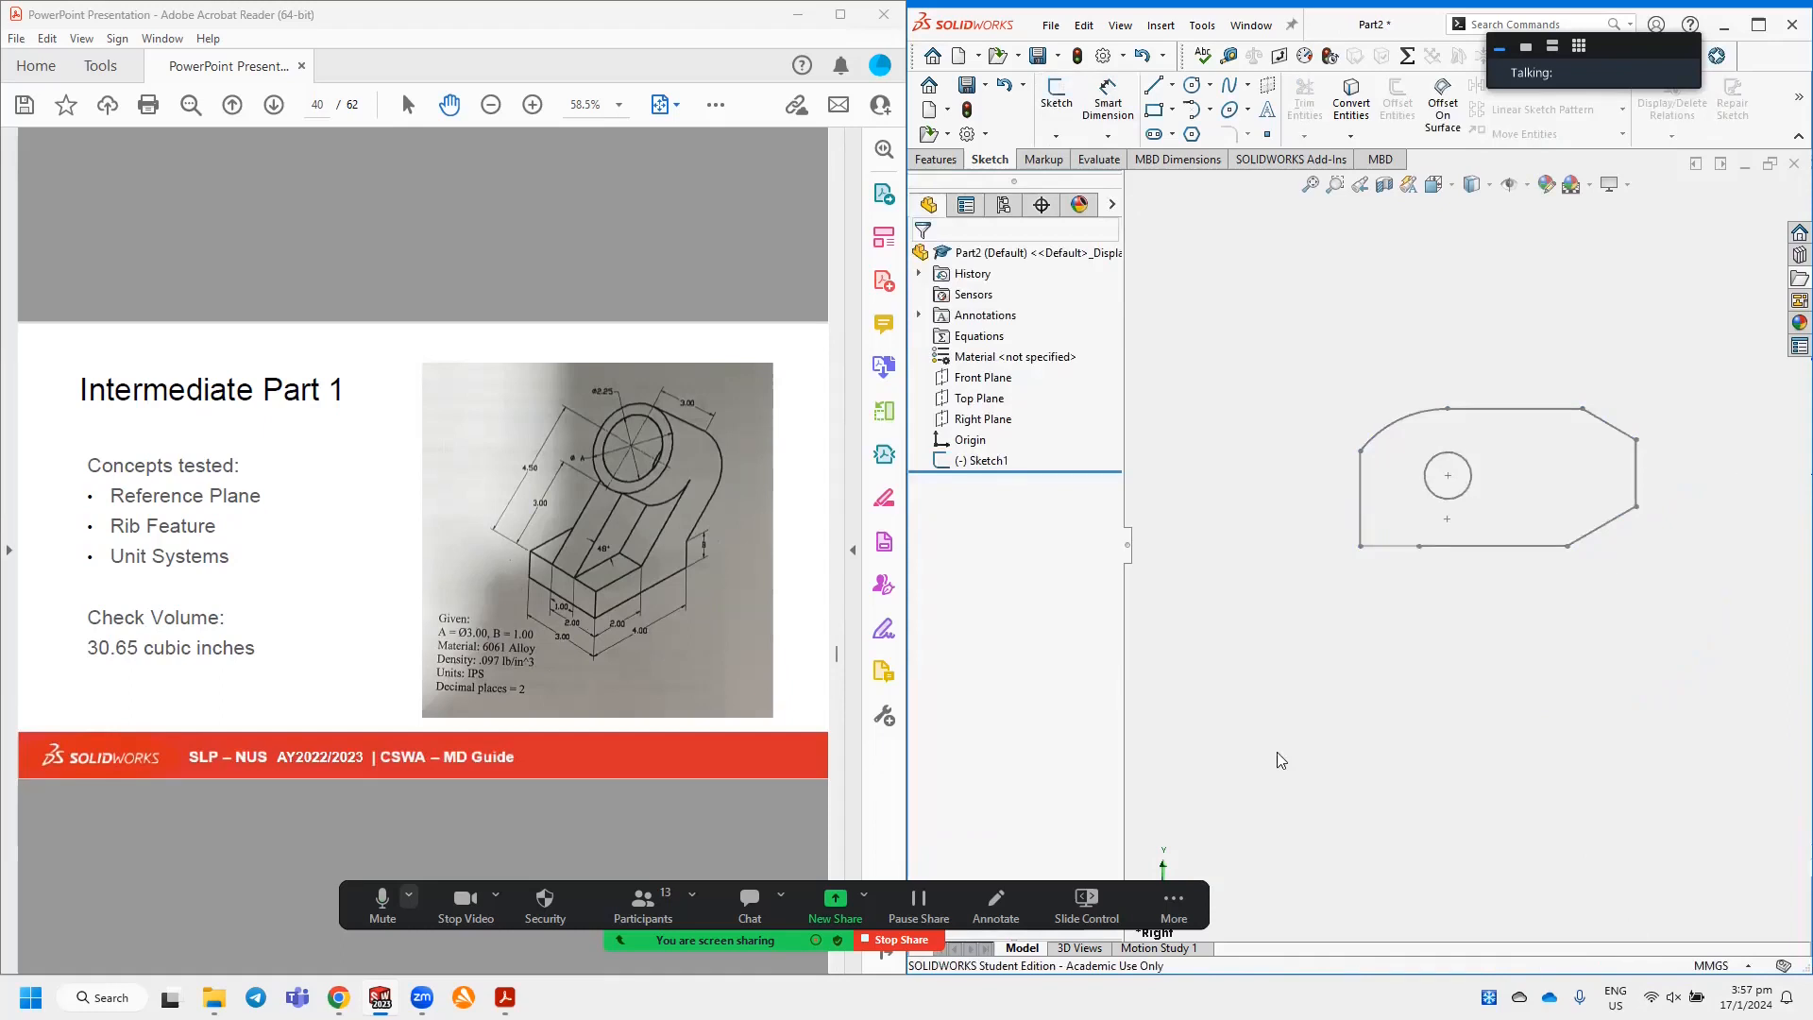
pyautogui.scroll(-1, 507, 625)
pyautogui.scroll(1, 507, 625)
pyautogui.scroll(1, 508, 625)
pyautogui.scroll(-1, 507, 625)
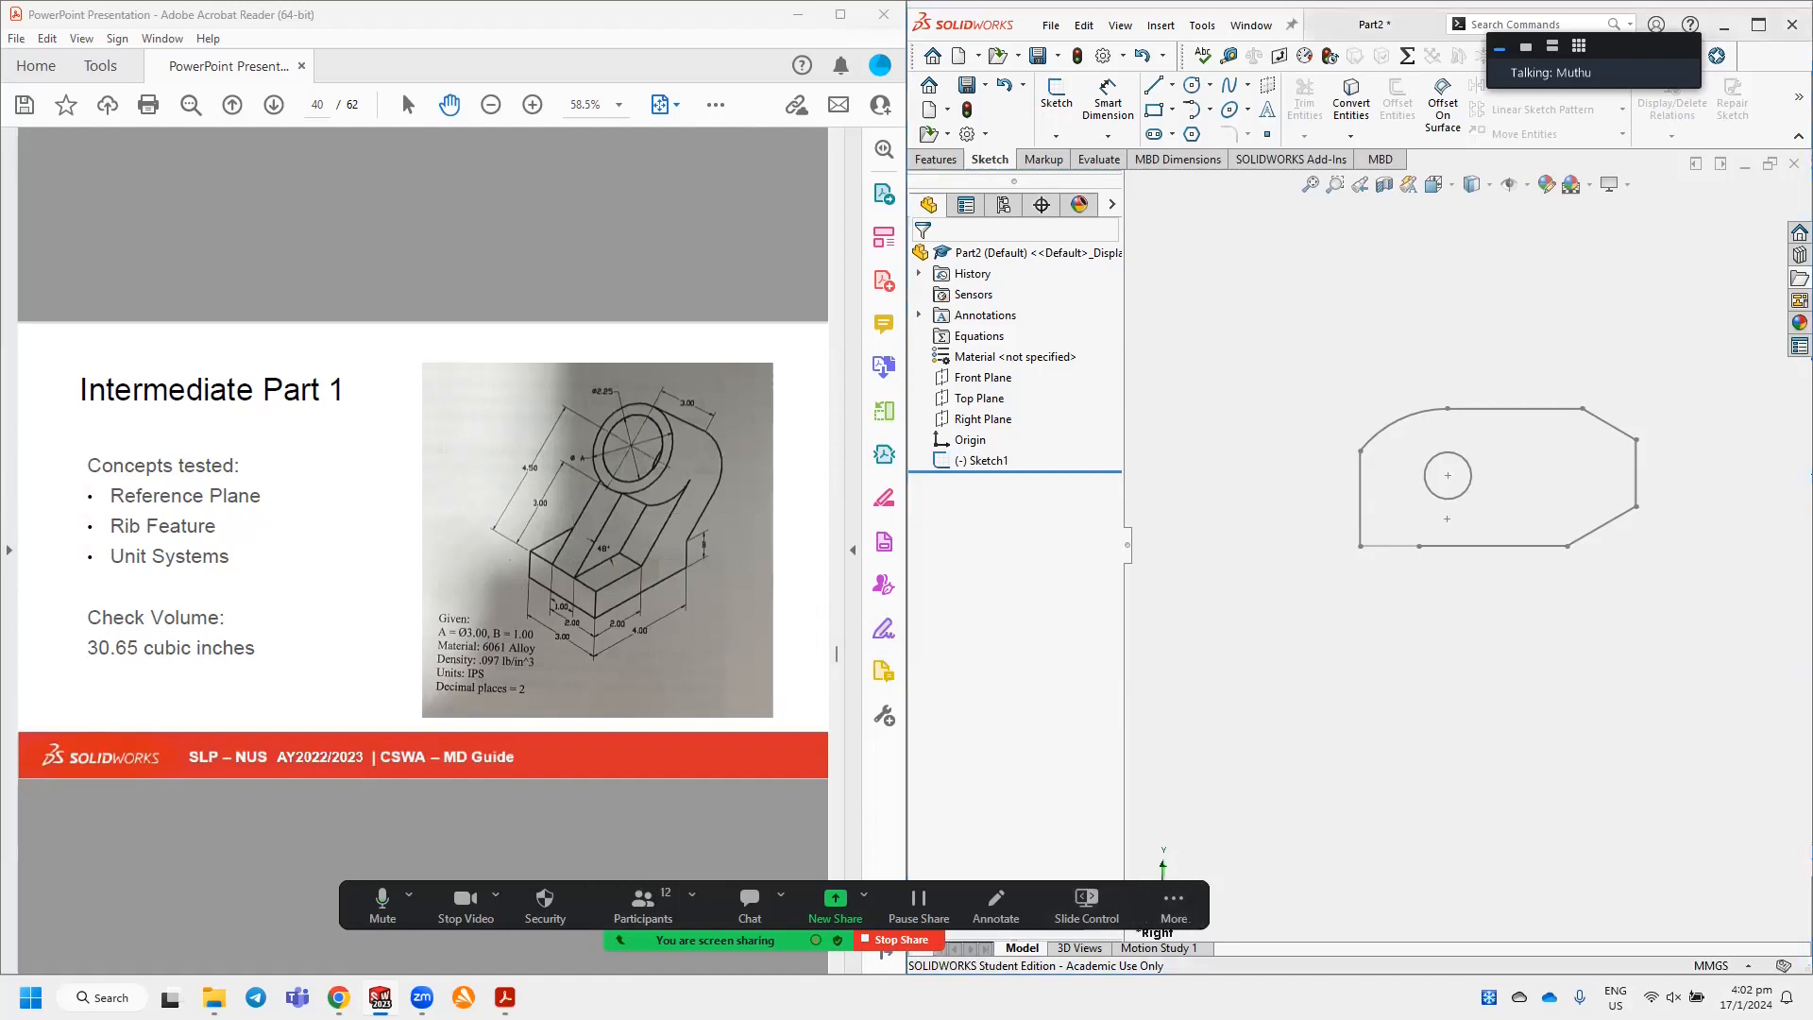
# Stop the meeting recording in Zoom.
pyautogui.moveTo(422, 997)
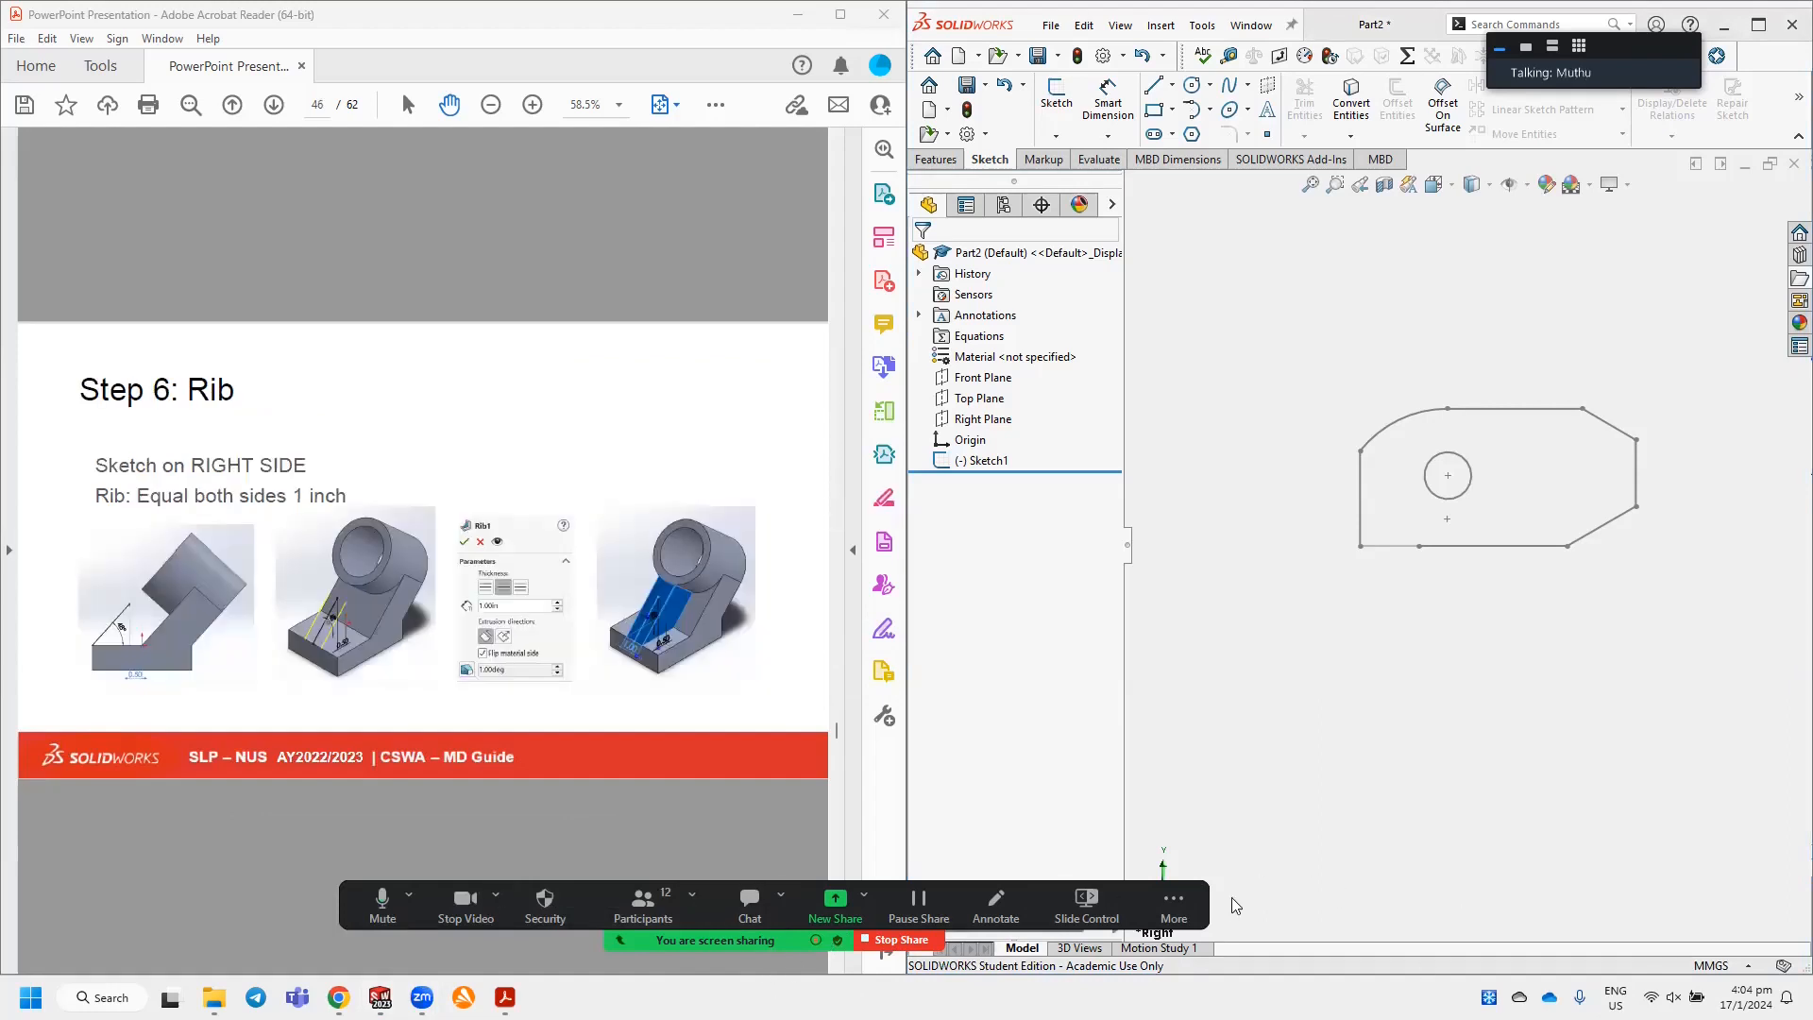
pyautogui.click(1171, 899)
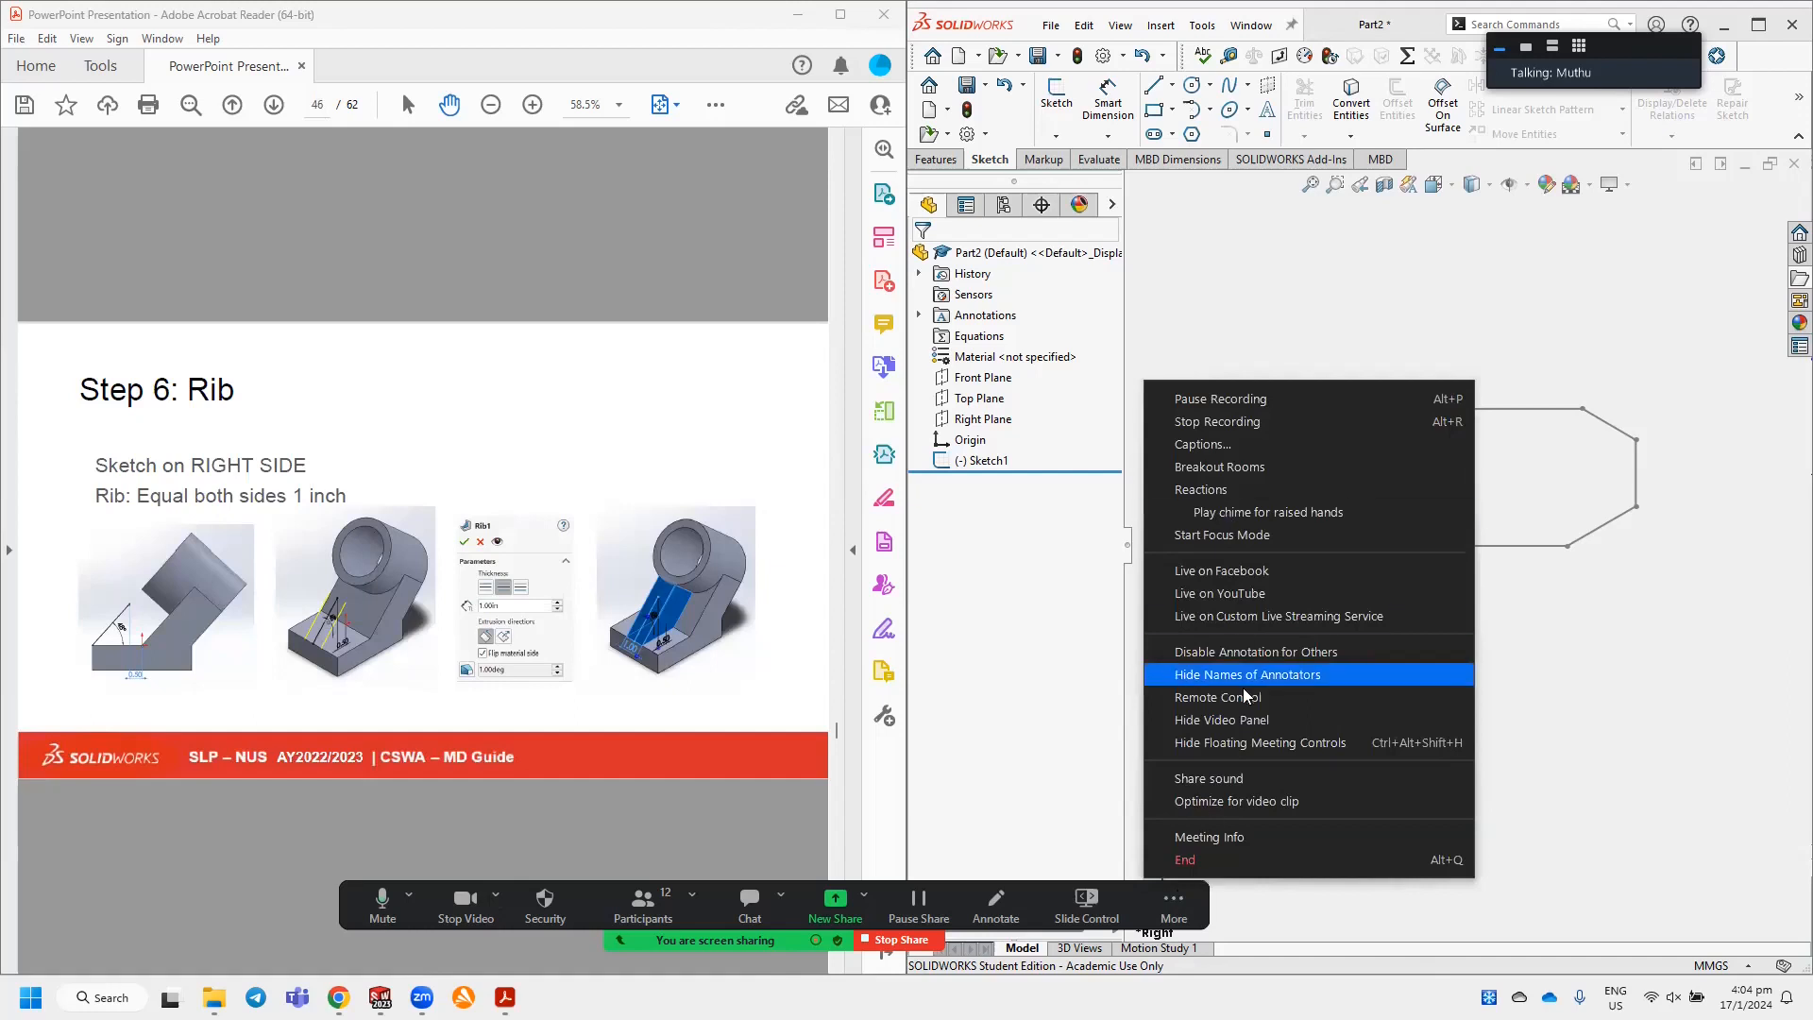
pyautogui.click(1233, 422)
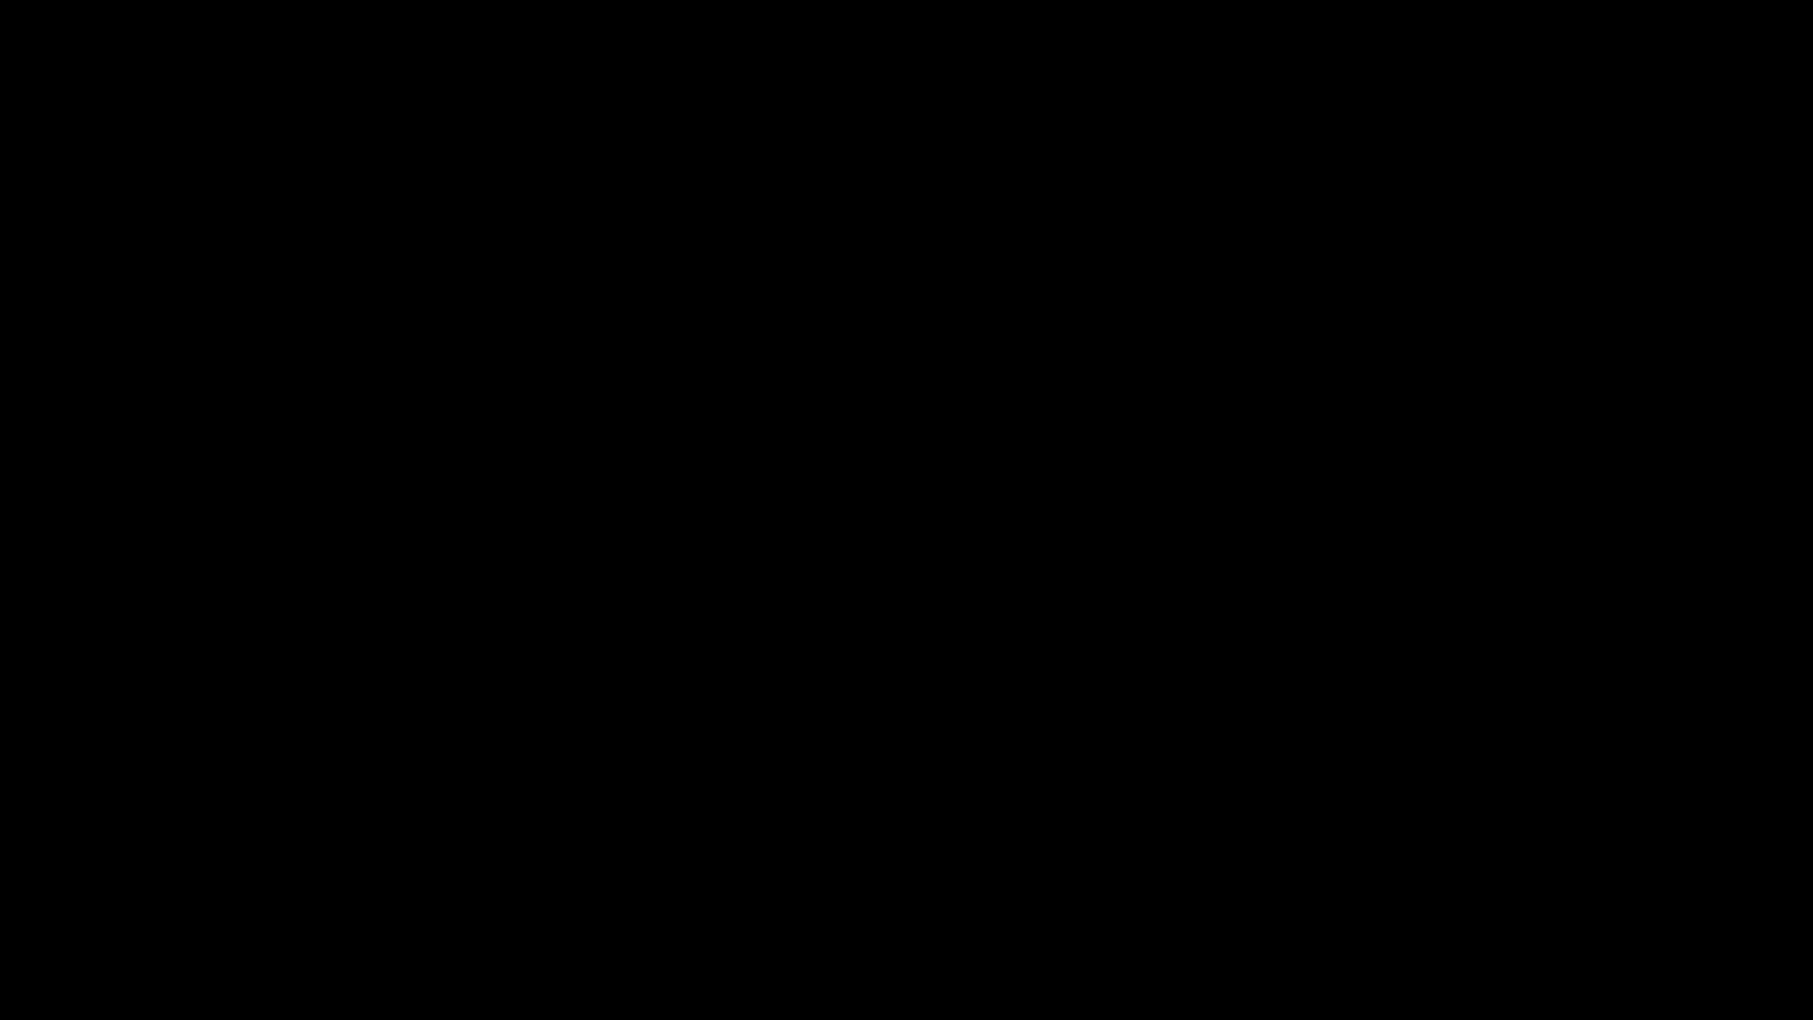